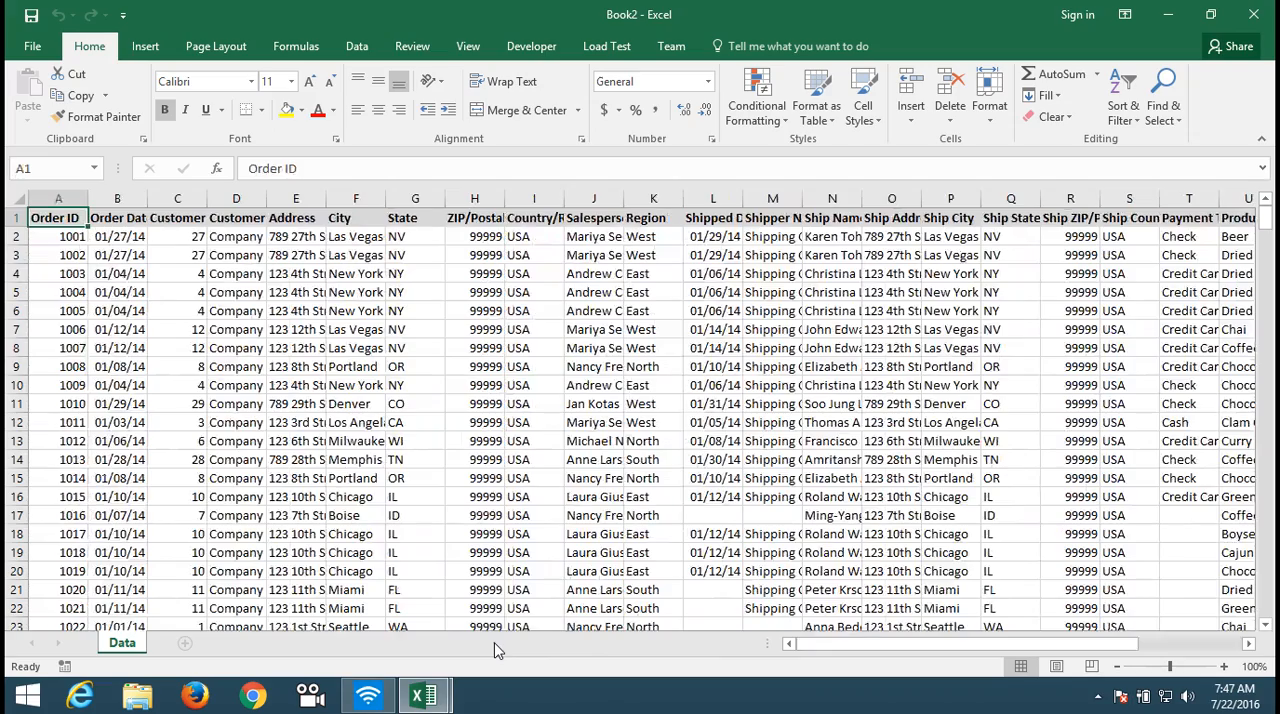
Step: Create a PivotTable on a new worksheet from the full order data range A1:Z370 of the Data sheet
{"action": "key", "text": "Down"}
{"action": "key", "text": "Up"}
{"action": "key", "text": "ctrl+shift+End"}
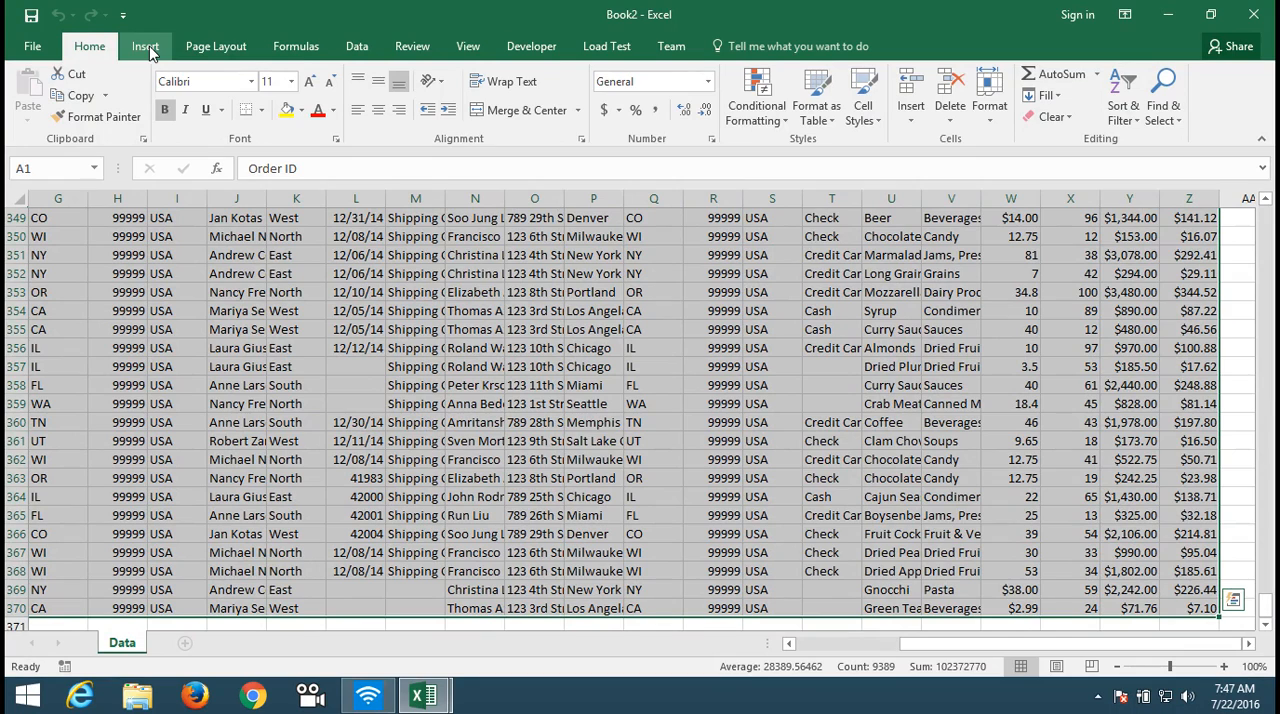
{"action": "left_click", "coordinate": [147, 47]}
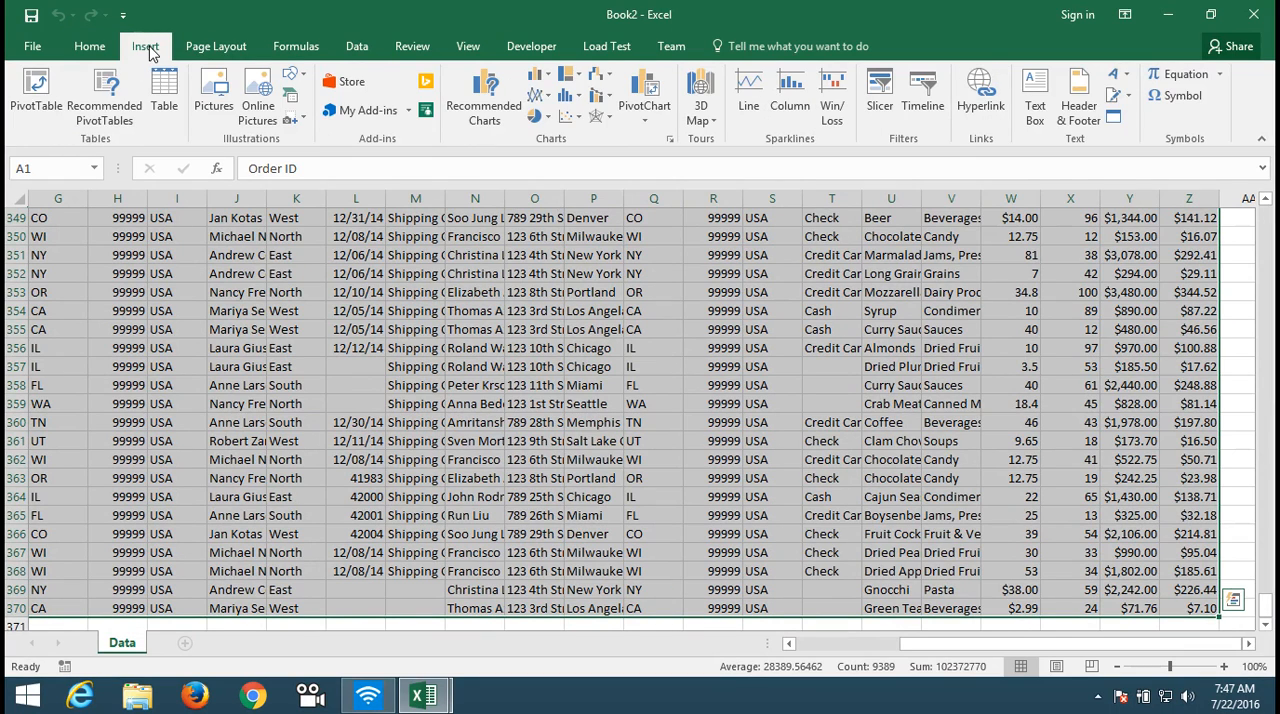
{"action": "left_click", "coordinate": [40, 100]}
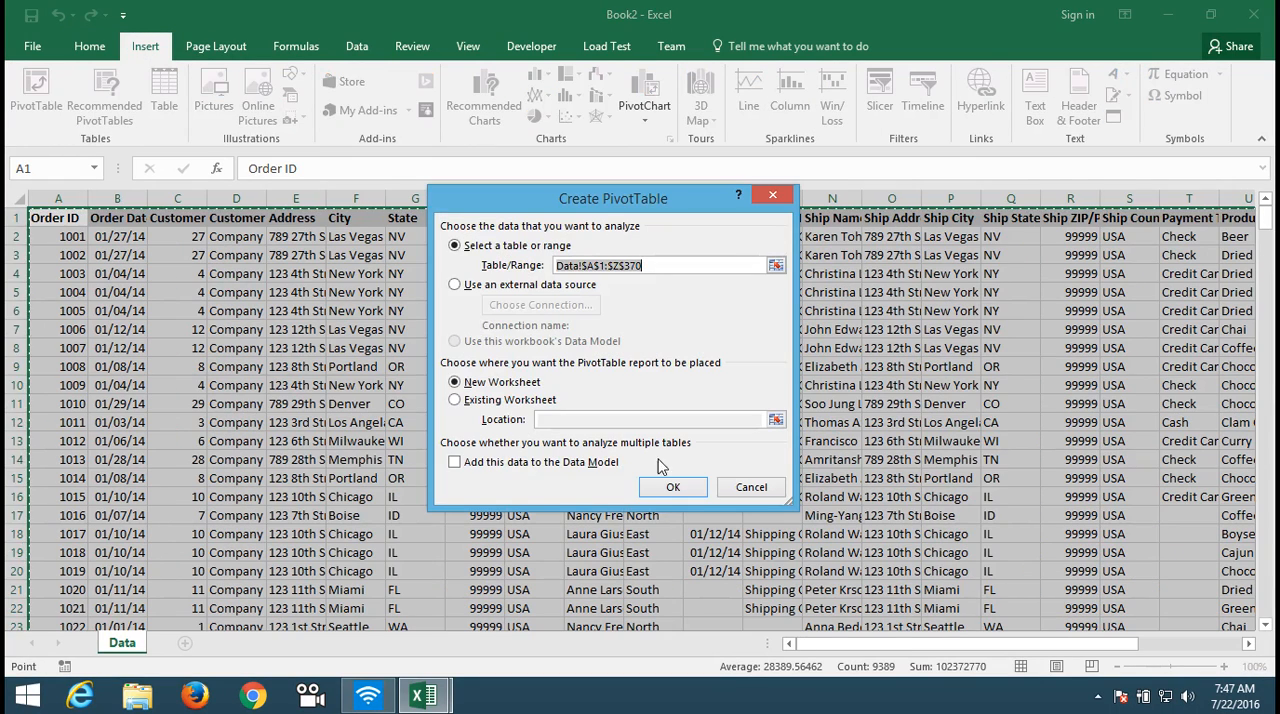
{"action": "left_click", "coordinate": [673, 487]}
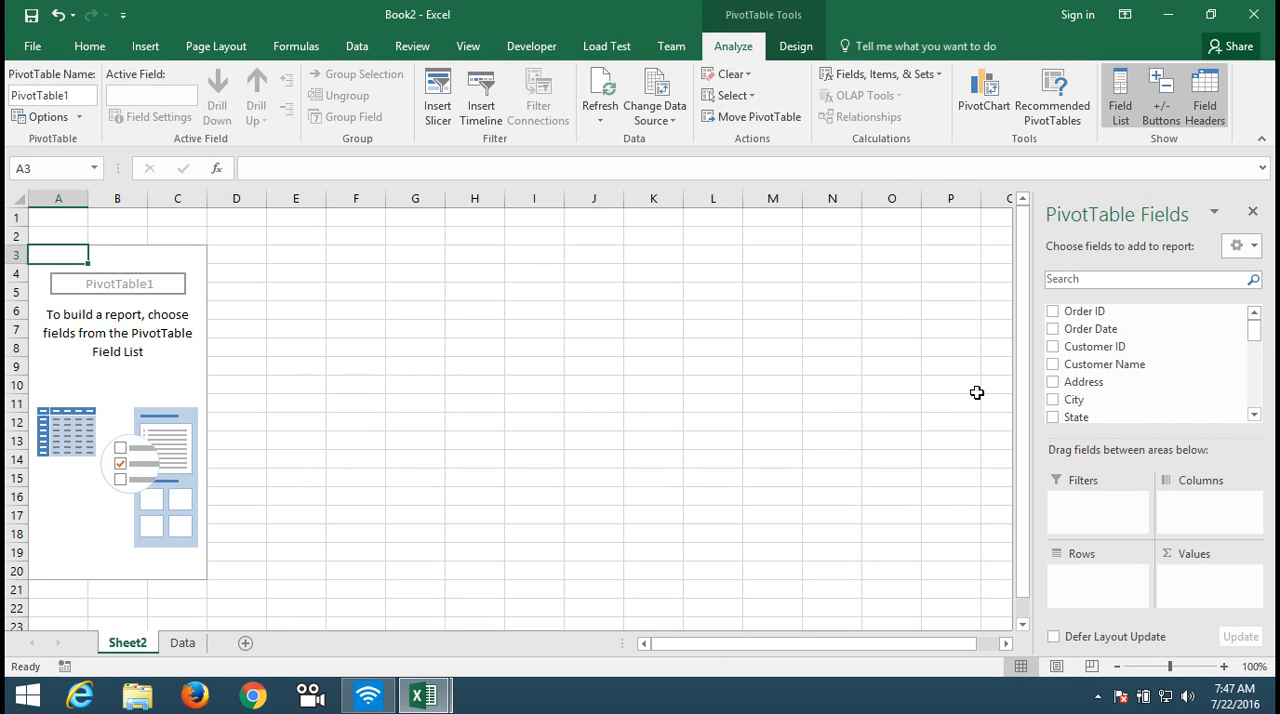
Step: Examine the Data sheet's column headers from Salesperson and Region through Product Name and Category
{"action": "left_click", "coordinate": [182, 643]}
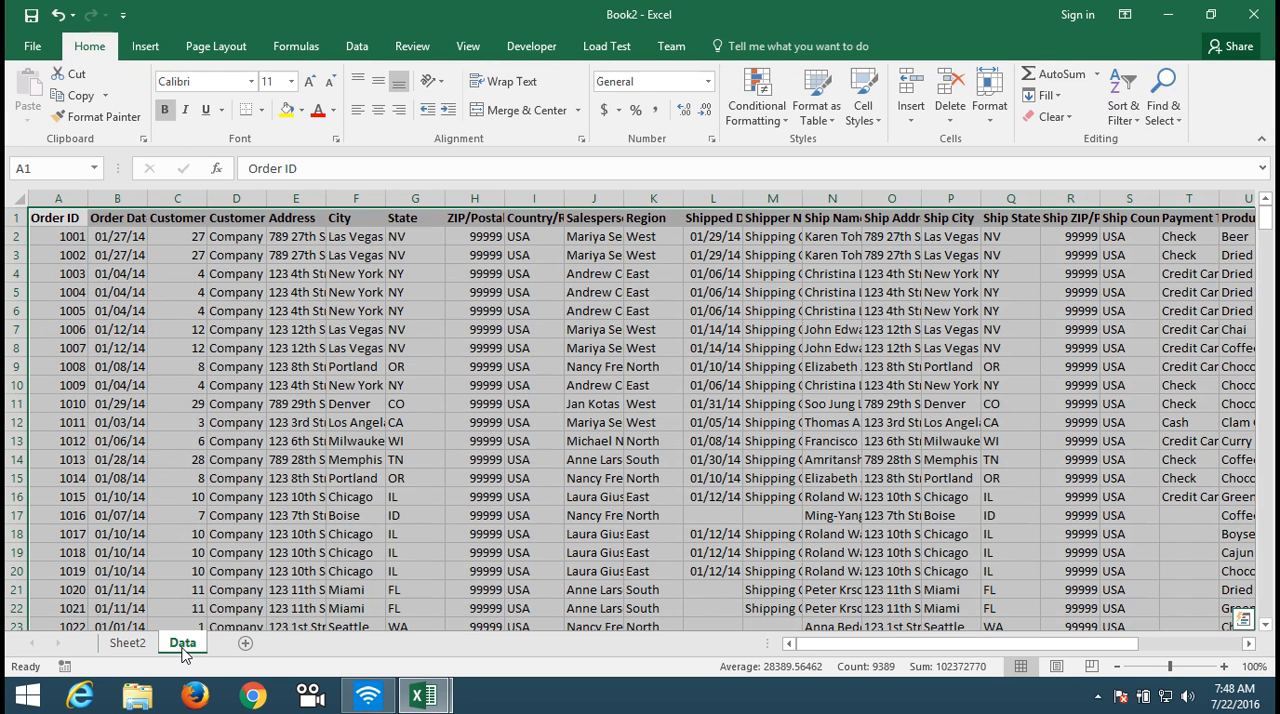
{"action": "left_click", "coordinate": [595, 236]}
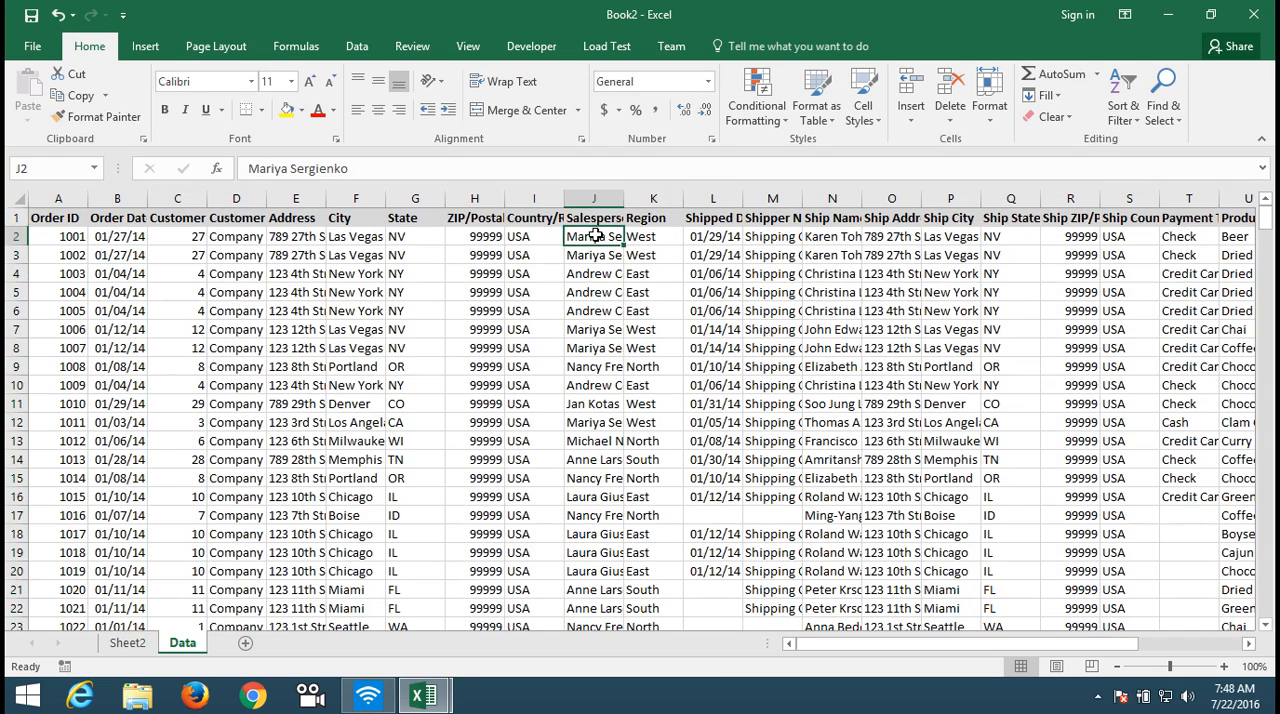
{"action": "key", "text": "Up"}
{"action": "key", "text": "Right"}
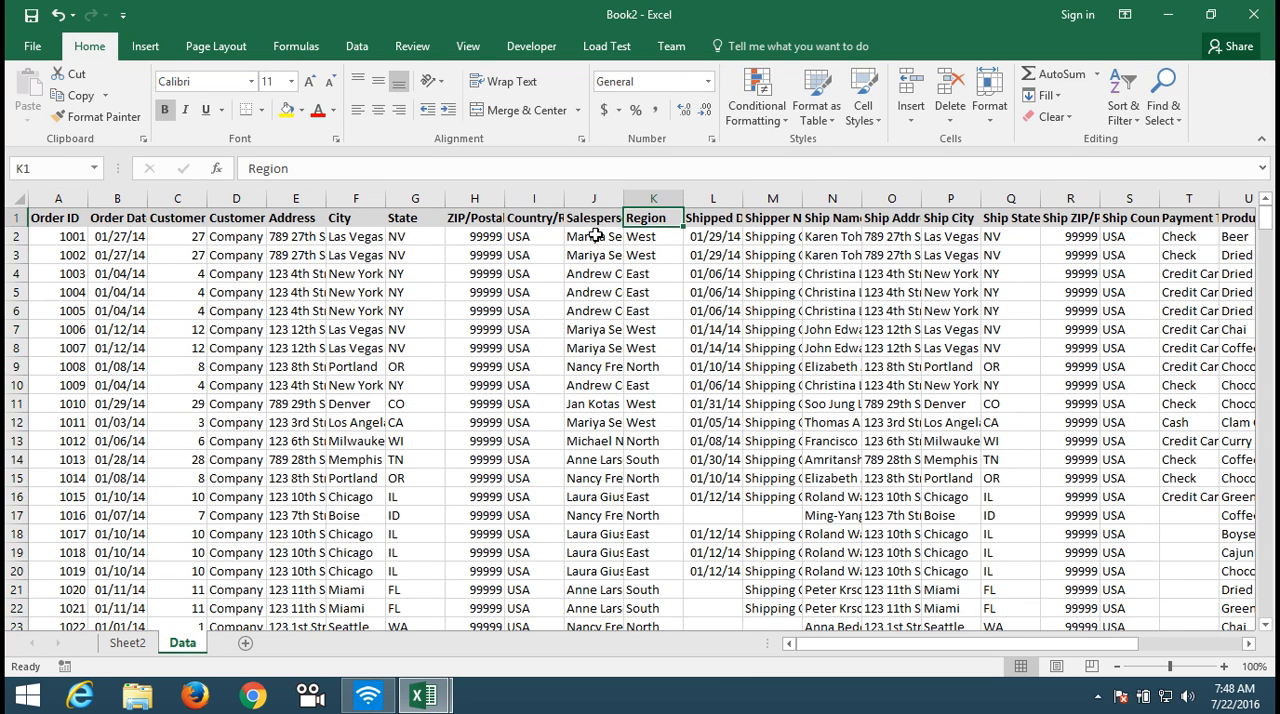
{"action": "key", "text": "Right"}
{"action": "key", "text": "Right"}
{"action": "key", "text": "Right"}
{"action": "key", "text": "Right"}
{"action": "key", "text": "Right"}
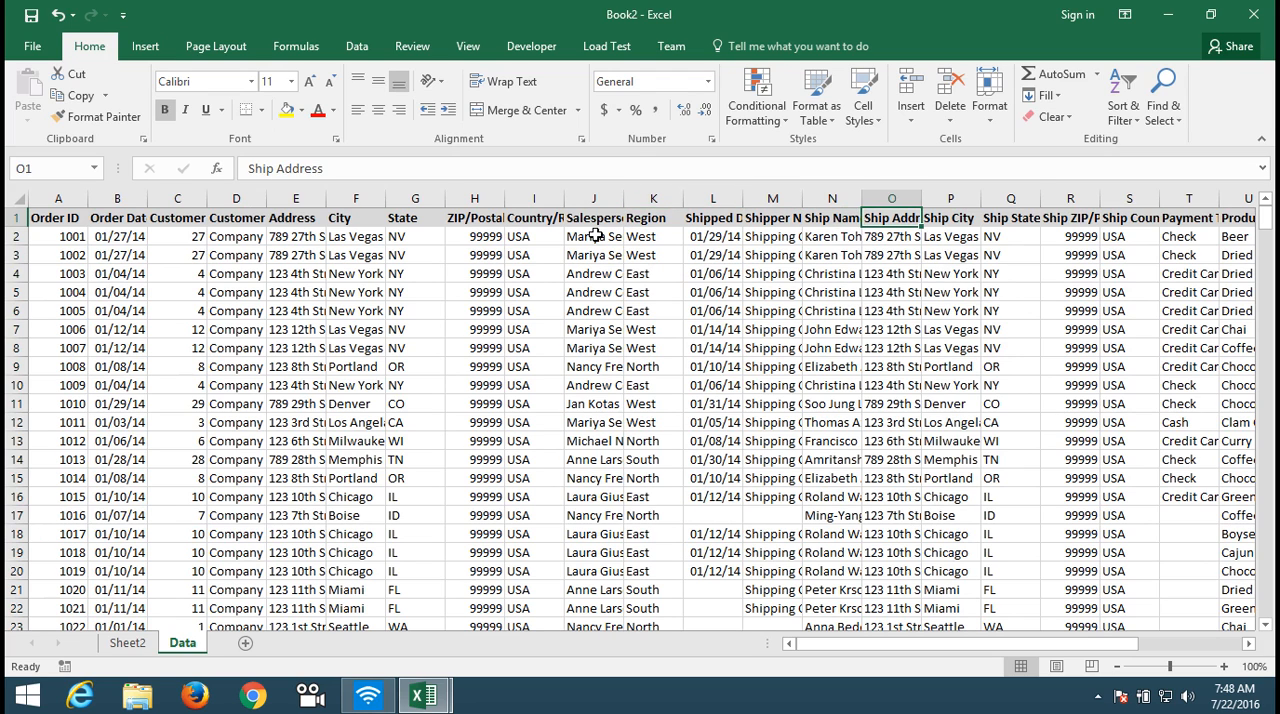
{"action": "key", "text": "Right"}
{"action": "key", "text": "Right"}
{"action": "key", "text": "Right"}
{"action": "key", "text": "Right"}
{"action": "key", "text": "Right"}
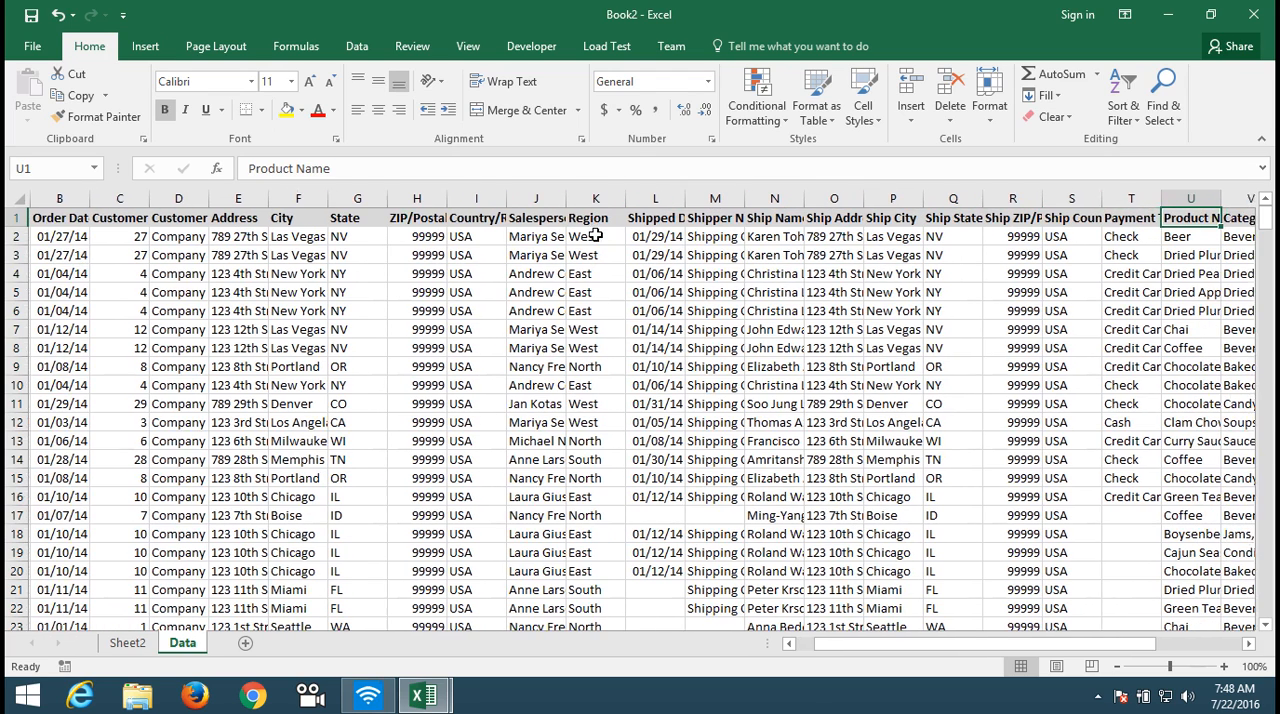
{"action": "key", "text": "Right"}
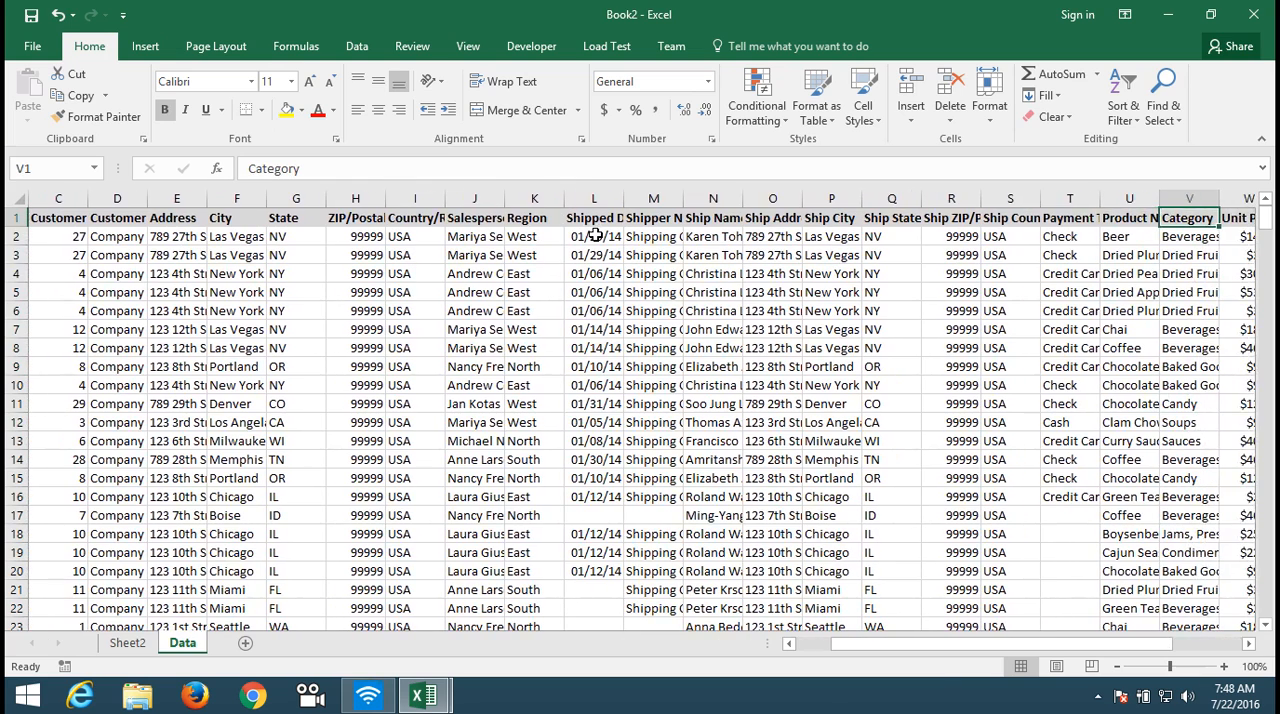
{"action": "key", "text": "Left"}
{"action": "key", "text": "Down"}
{"action": "key", "text": "Down"}
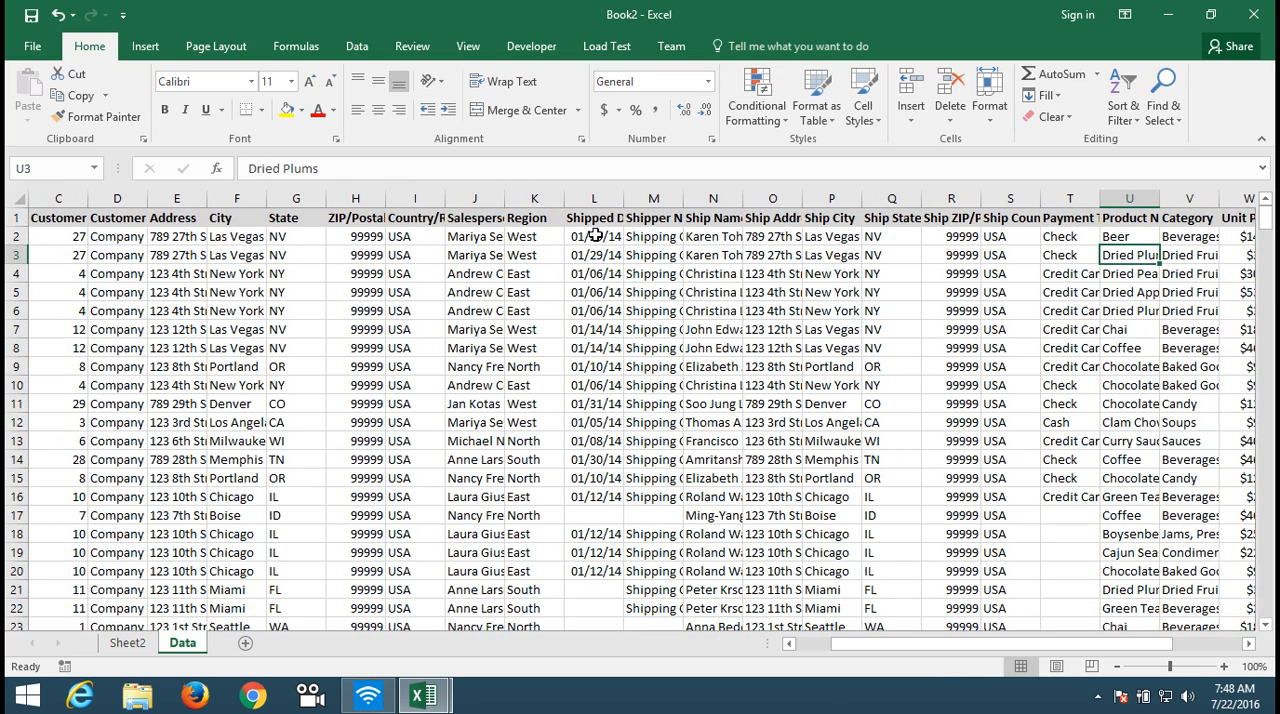
{"action": "key", "text": "Right"}
{"action": "key", "text": "Up"}
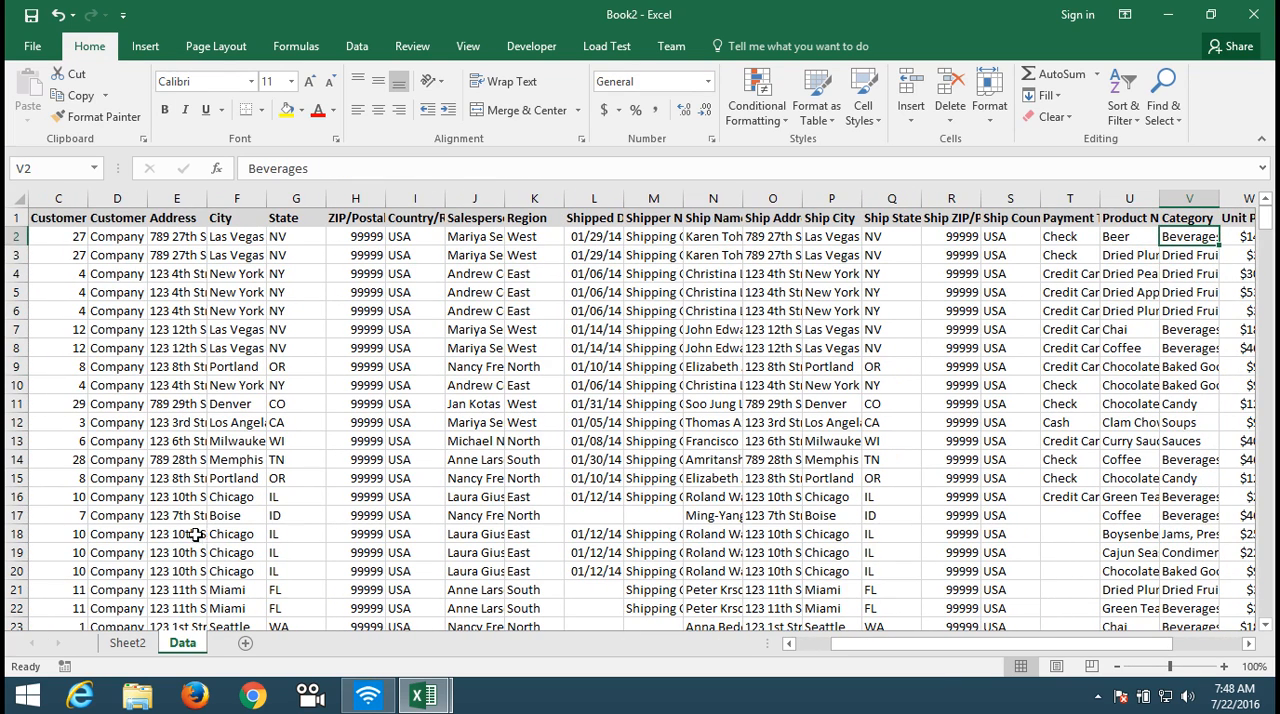
Step: Return to the PivotTable on Sheet2 and add the Category field as row labels
{"action": "left_click", "coordinate": [126, 644]}
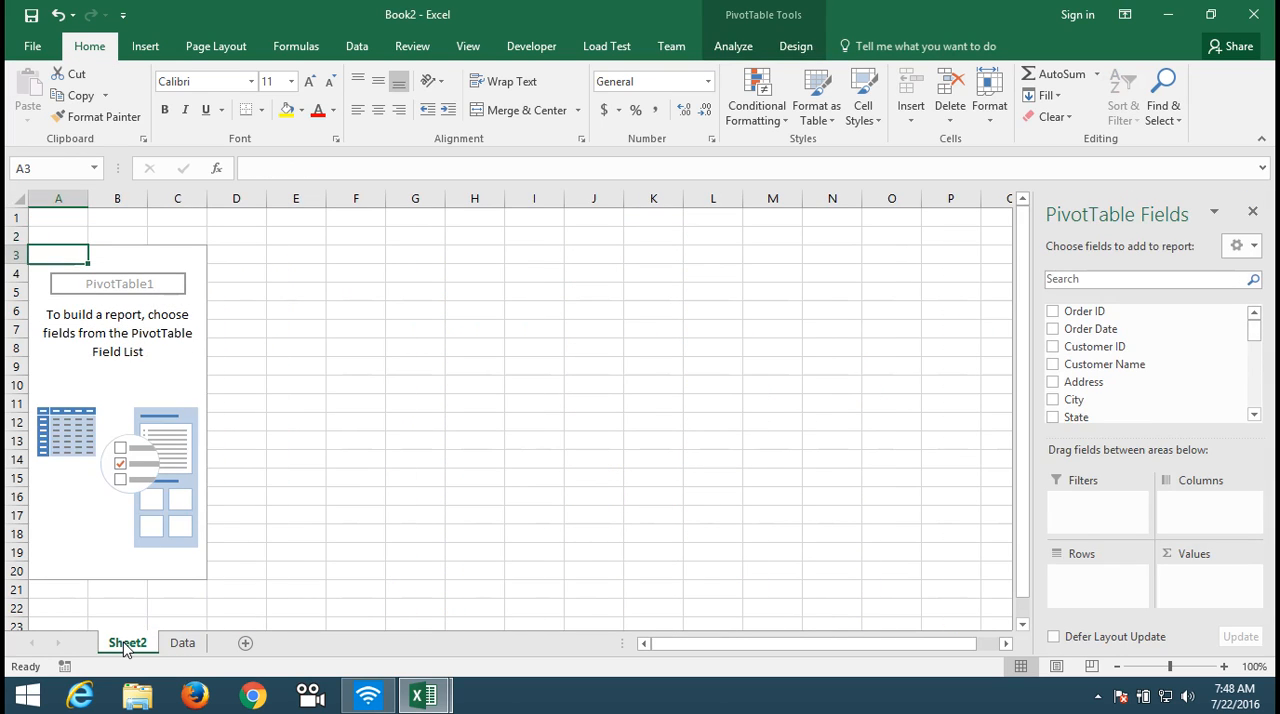
{"action": "left_click", "coordinate": [1254, 414]}
{"action": "left_click", "coordinate": [1254, 414]}
{"action": "left_click", "coordinate": [1254, 414]}
{"action": "left_click", "coordinate": [1254, 414]}
{"action": "left_click", "coordinate": [1254, 414]}
{"action": "left_click", "coordinate": [1254, 414]}
{"action": "left_click", "coordinate": [1254, 414]}
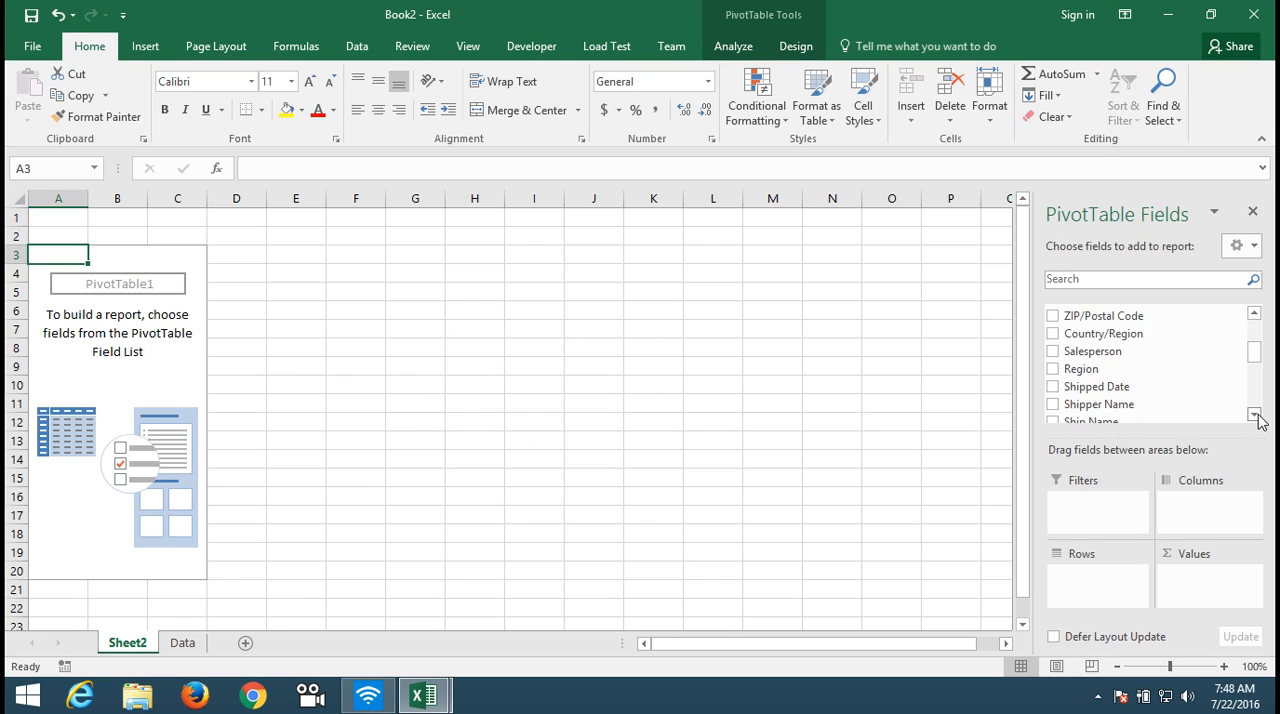
{"action": "left_click", "coordinate": [1254, 414]}
{"action": "left_click", "coordinate": [1254, 414]}
{"action": "left_click", "coordinate": [1254, 414]}
{"action": "left_click", "coordinate": [1254, 414]}
{"action": "left_click", "coordinate": [1254, 414]}
{"action": "left_click", "coordinate": [1254, 414]}
{"action": "left_click", "coordinate": [1254, 414]}
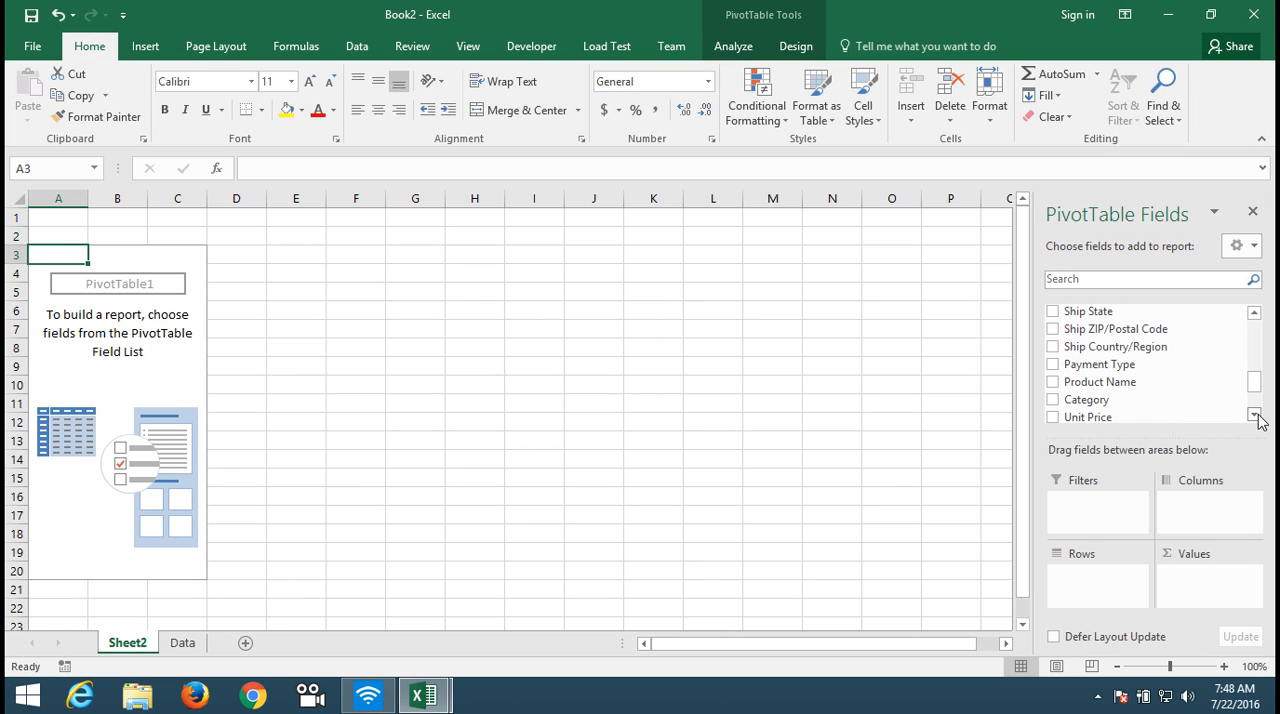
{"action": "left_click_drag", "start_coordinate": [1129, 406], "coordinate": [1110, 582]}
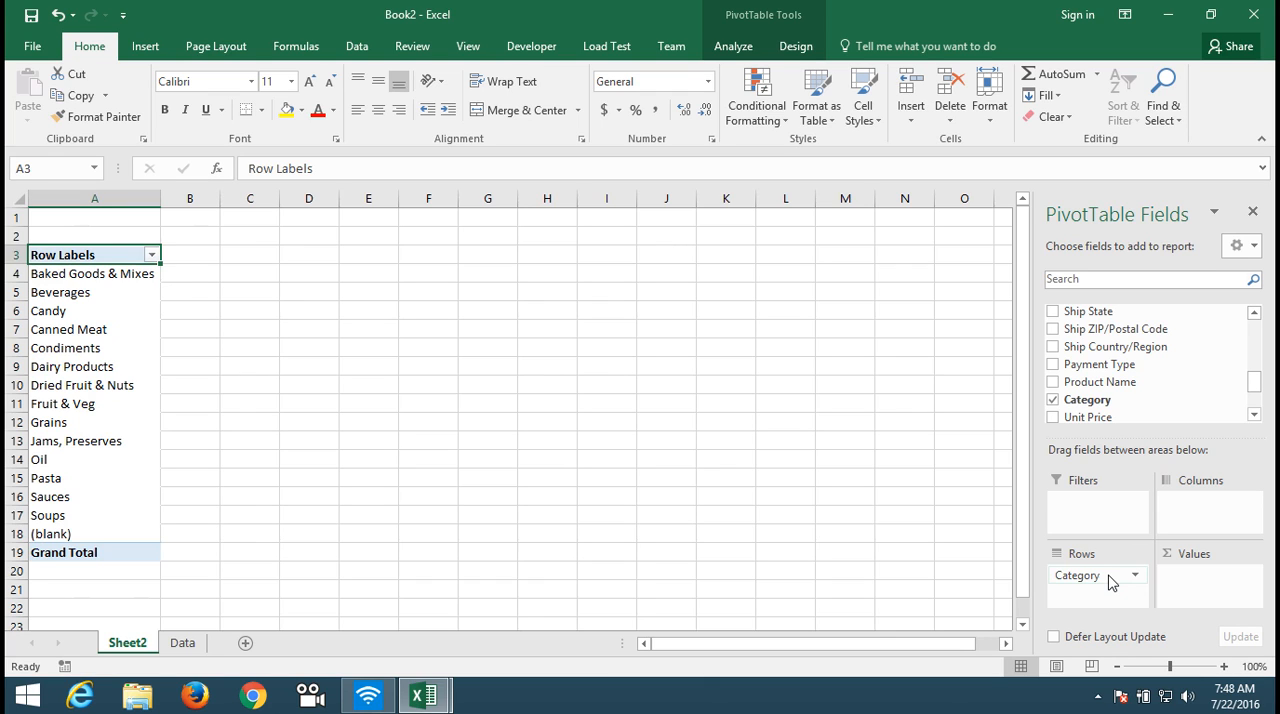
Step: Add the Revenue field to the PivotTable's values as a sum for each category
{"action": "left_click", "coordinate": [1254, 414]}
{"action": "left_click", "coordinate": [1254, 414]}
{"action": "left_click", "coordinate": [1254, 414]}
{"action": "left_click", "coordinate": [1254, 414]}
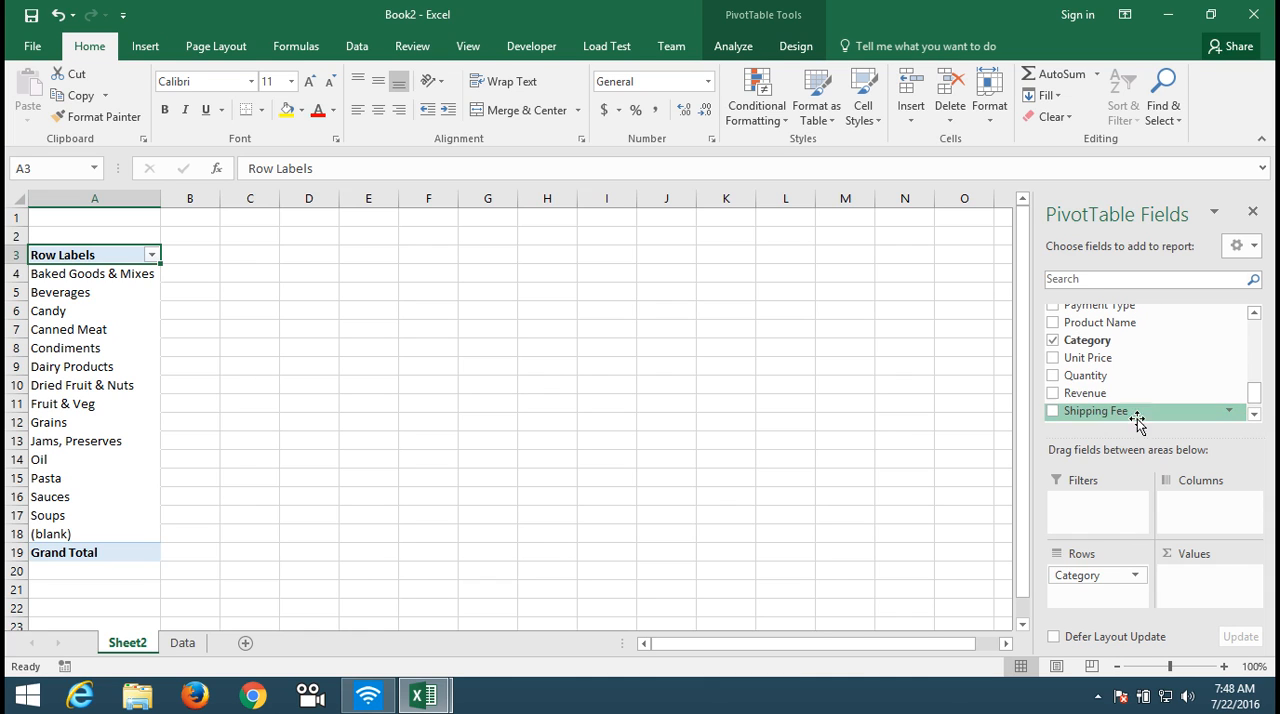
{"action": "left_click_drag", "start_coordinate": [1117, 398], "coordinate": [1213, 573]}
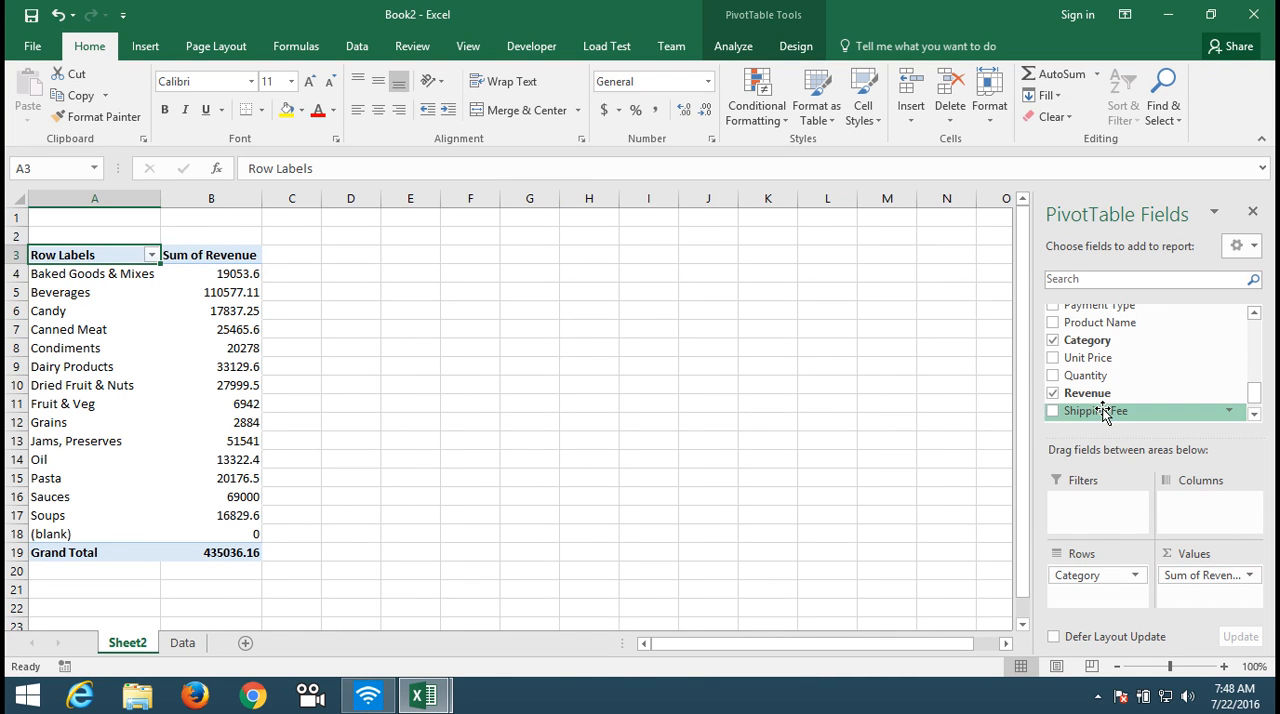
Step: Add Revenue to the values a second time and show that copy as % of Column Total
{"action": "left_click_drag", "start_coordinate": [1093, 398], "coordinate": [1201, 613]}
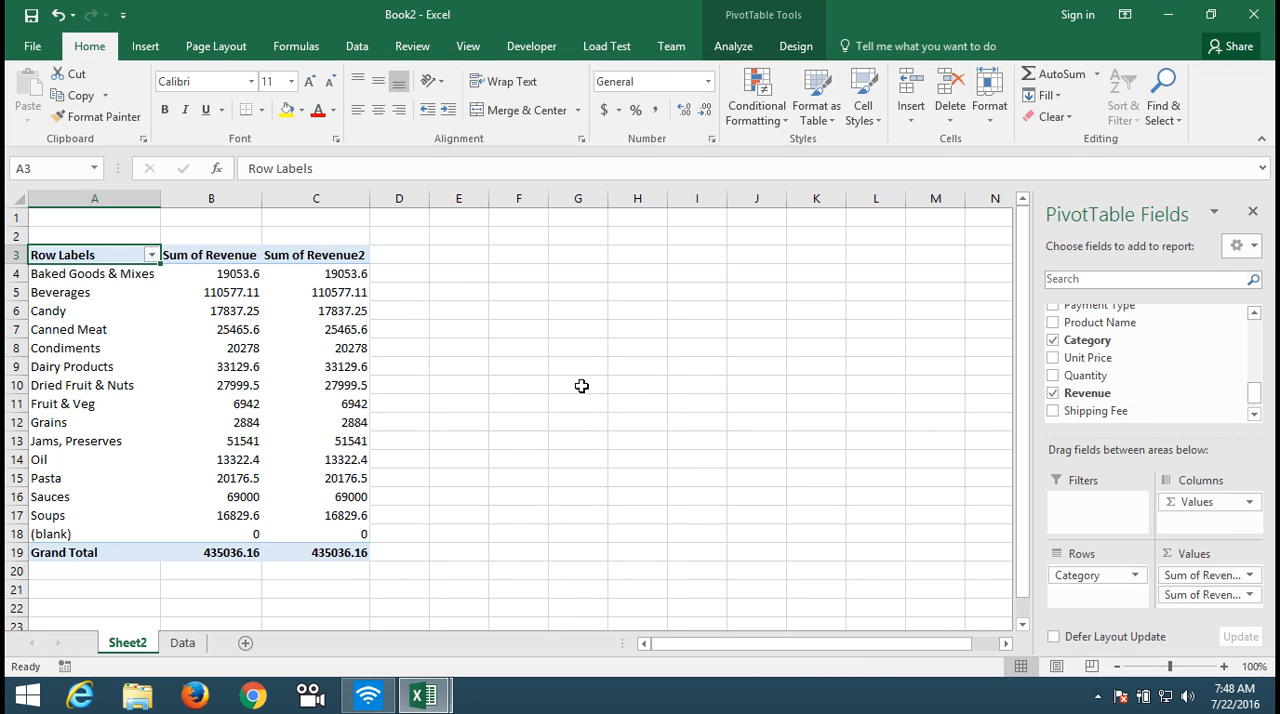
{"action": "left_click", "coordinate": [1210, 594]}
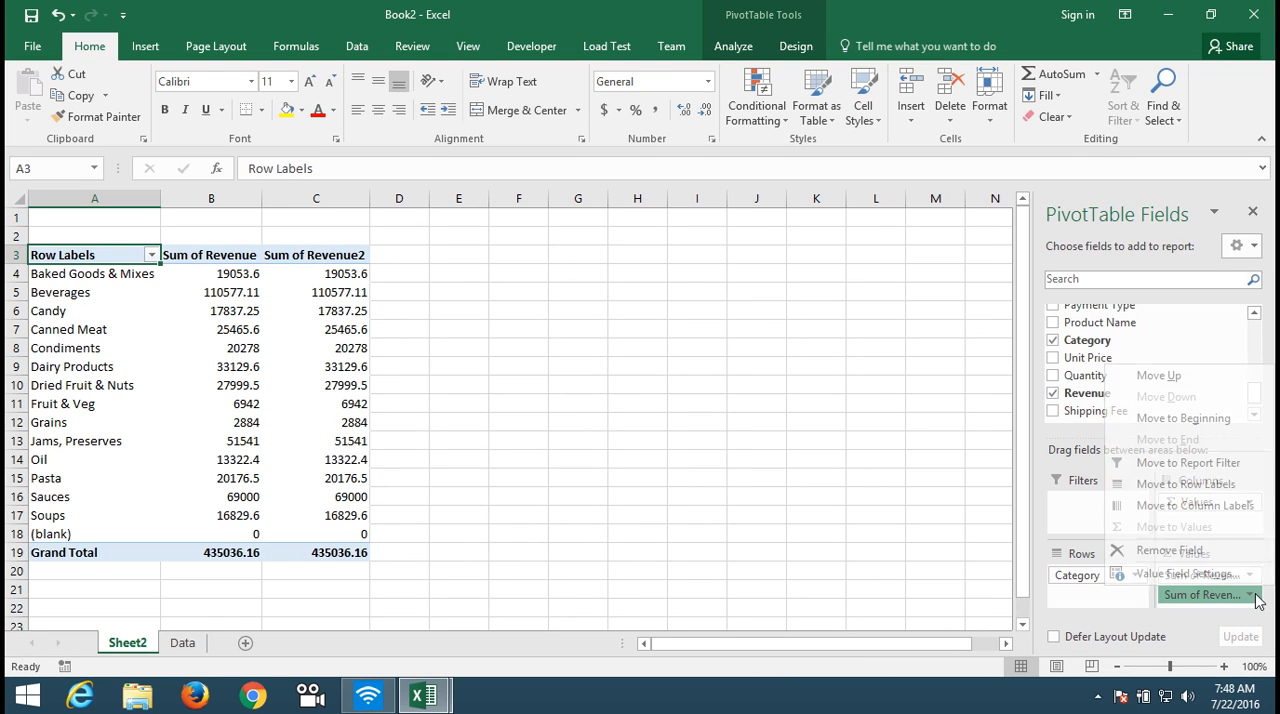
{"action": "left_click", "coordinate": [1217, 575]}
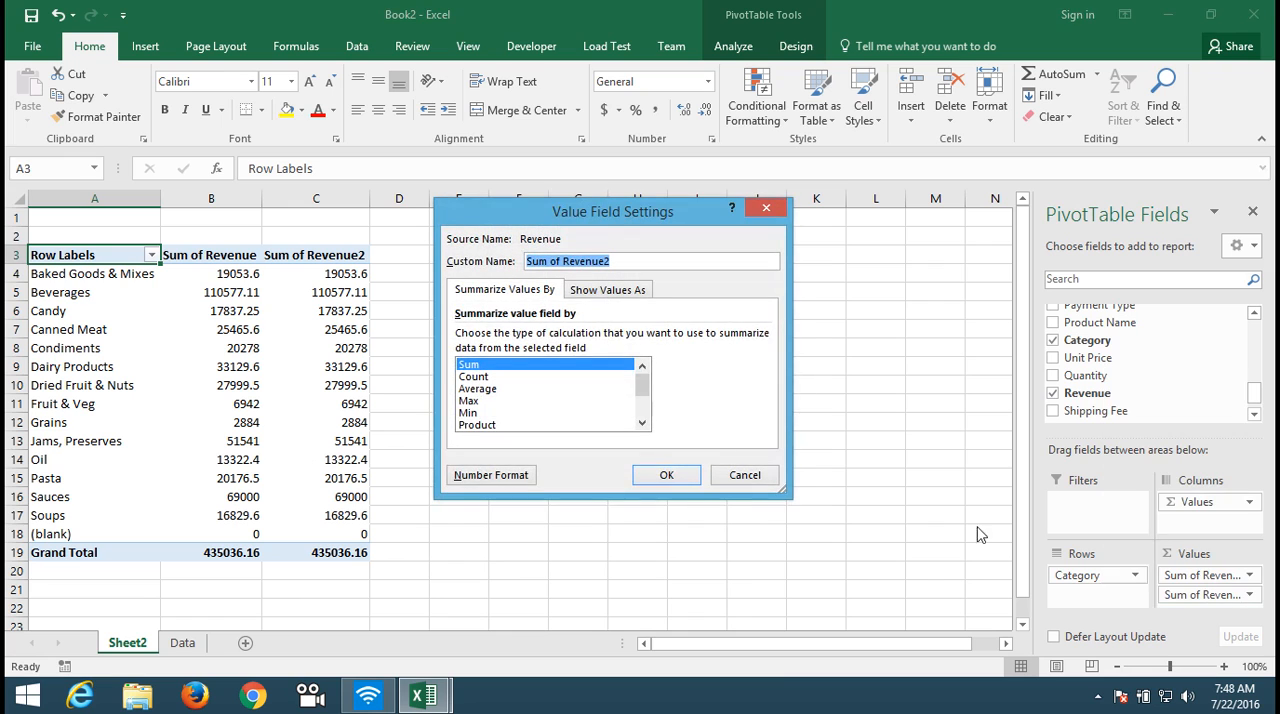
{"action": "left_click", "coordinate": [603, 292]}
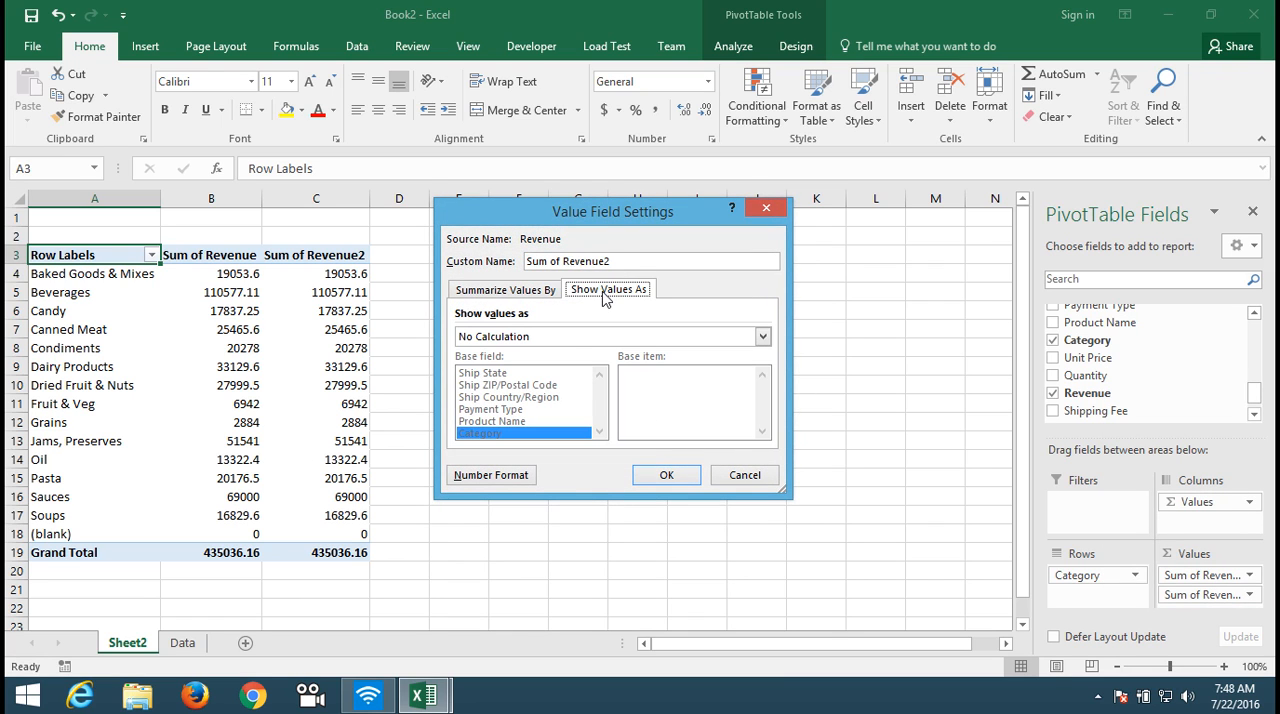
{"action": "left_click", "coordinate": [564, 336]}
{"action": "left_click", "coordinate": [563, 377]}
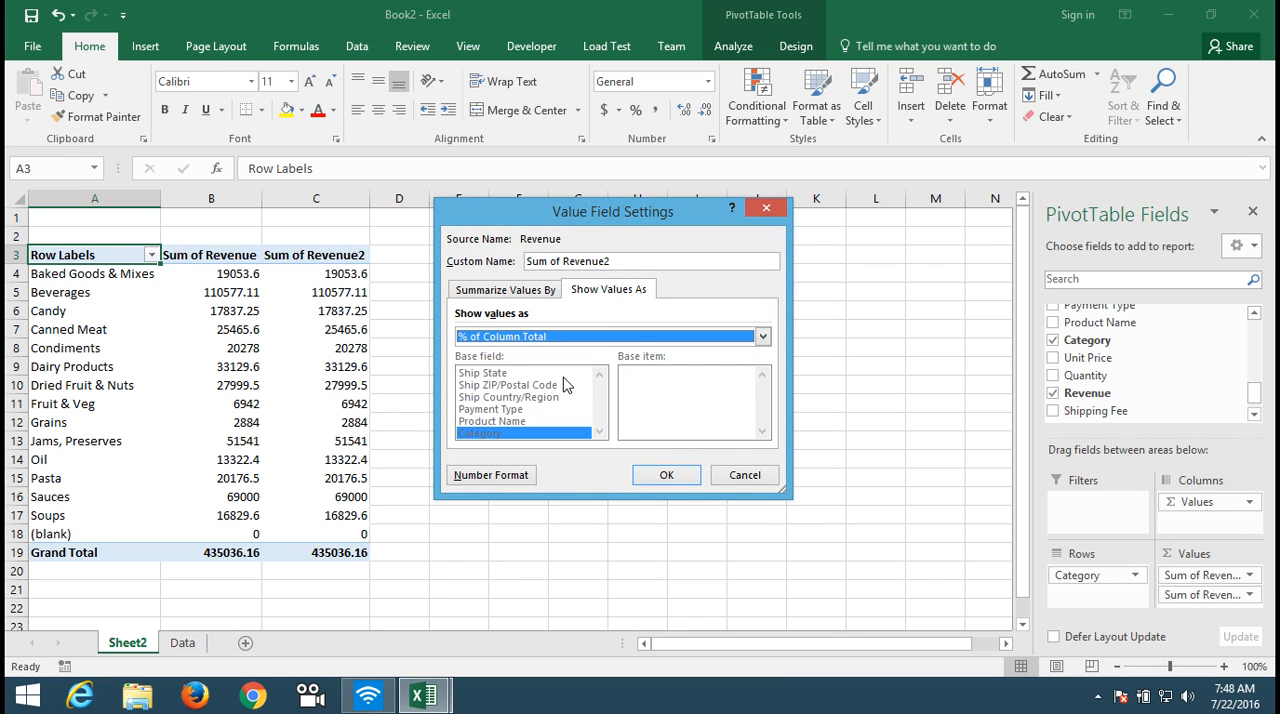
{"action": "left_click", "coordinate": [679, 475]}
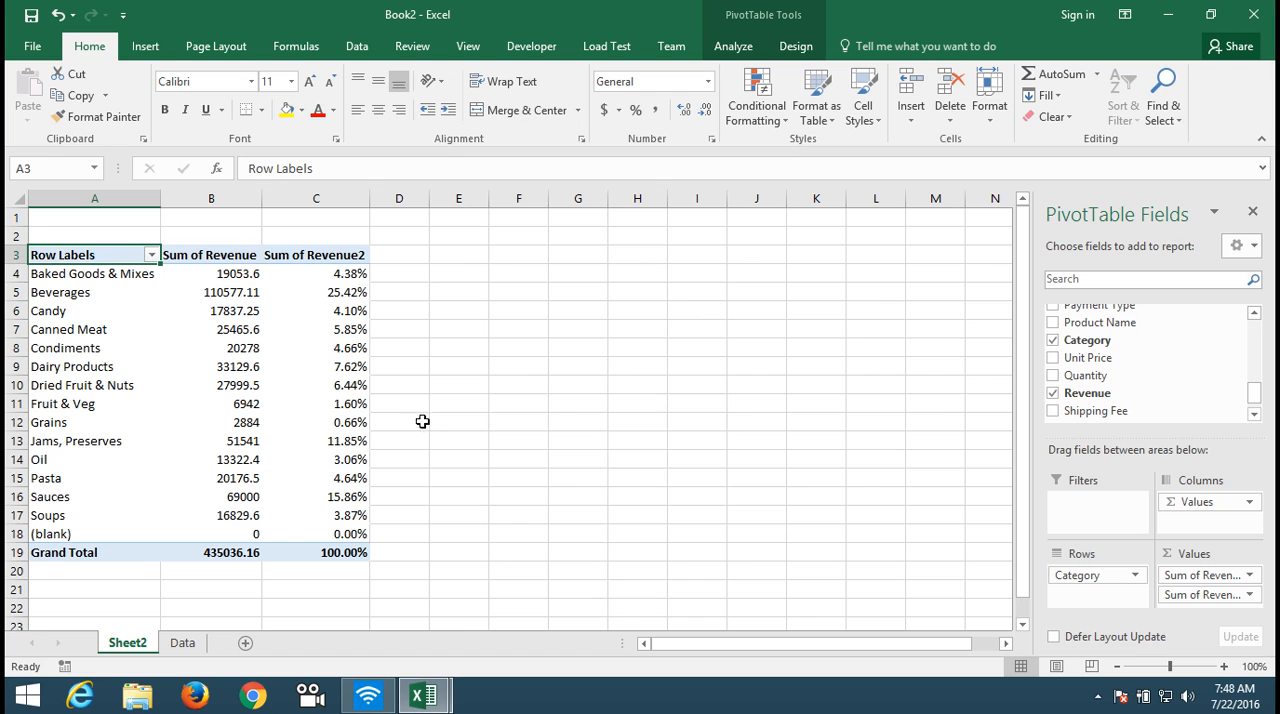
Step: Add the Salesperson field to the PivotTable as a report filter
{"action": "left_click", "coordinate": [1254, 313]}
{"action": "left_click", "coordinate": [1254, 313]}
{"action": "left_click", "coordinate": [1254, 313]}
{"action": "left_click", "coordinate": [1254, 313]}
{"action": "left_click", "coordinate": [1254, 313]}
{"action": "left_click", "coordinate": [1254, 313]}
{"action": "left_click", "coordinate": [1254, 313]}
{"action": "left_click", "coordinate": [1254, 313]}
{"action": "left_click", "coordinate": [1254, 313]}
{"action": "left_click", "coordinate": [1254, 313]}
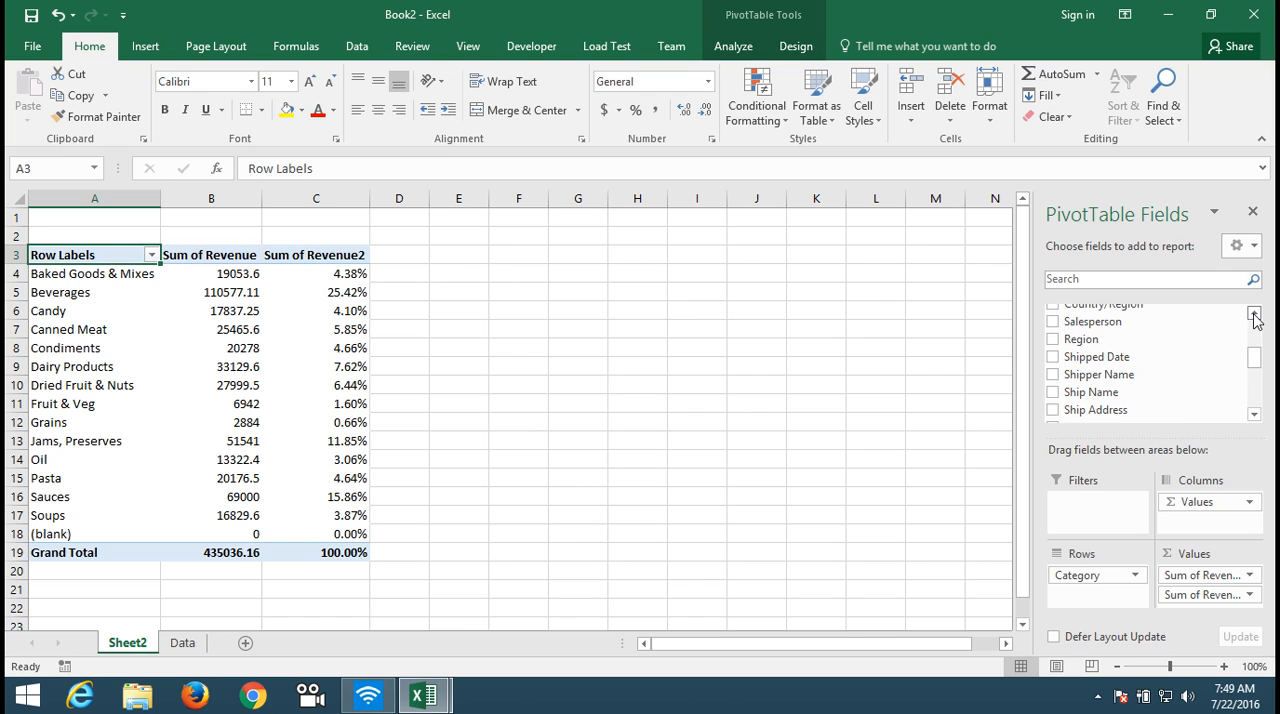
{"action": "left_click_drag", "start_coordinate": [1160, 321], "coordinate": [1110, 500]}
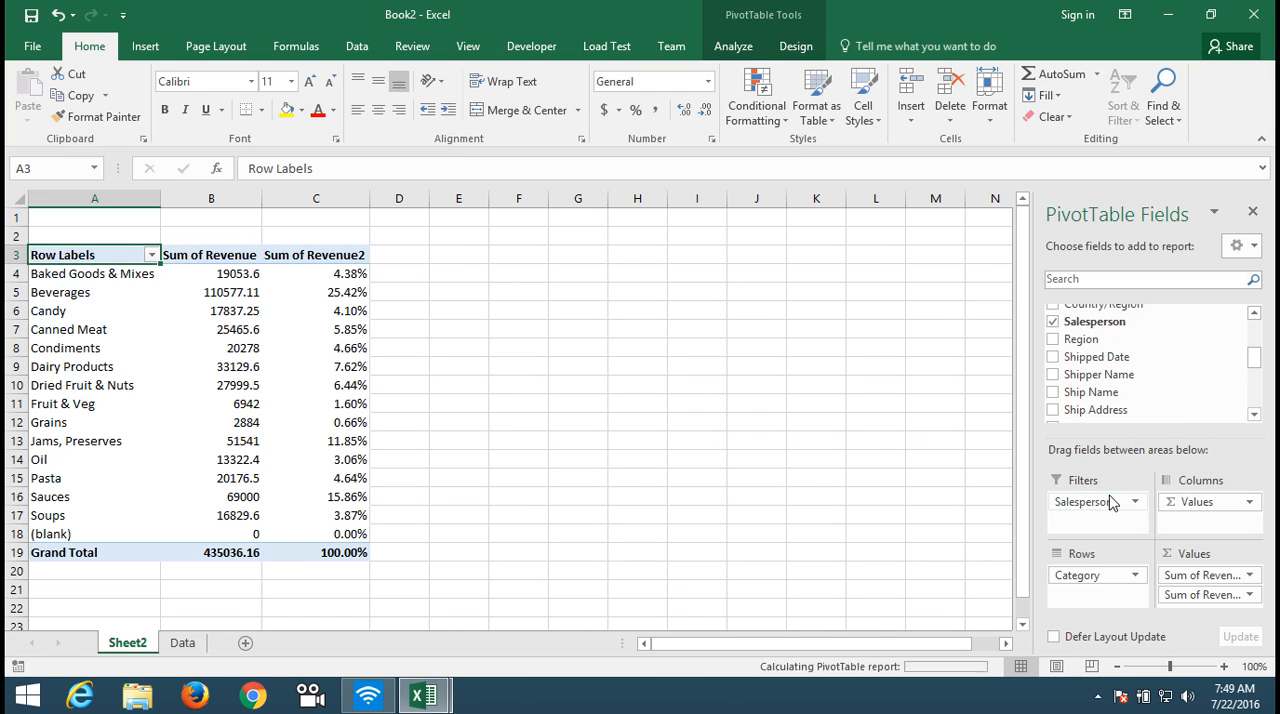
Step: Rename the PivotTable worksheet Sheet2 as "Sales by Product"
{"action": "double_click", "coordinate": [138, 648]}
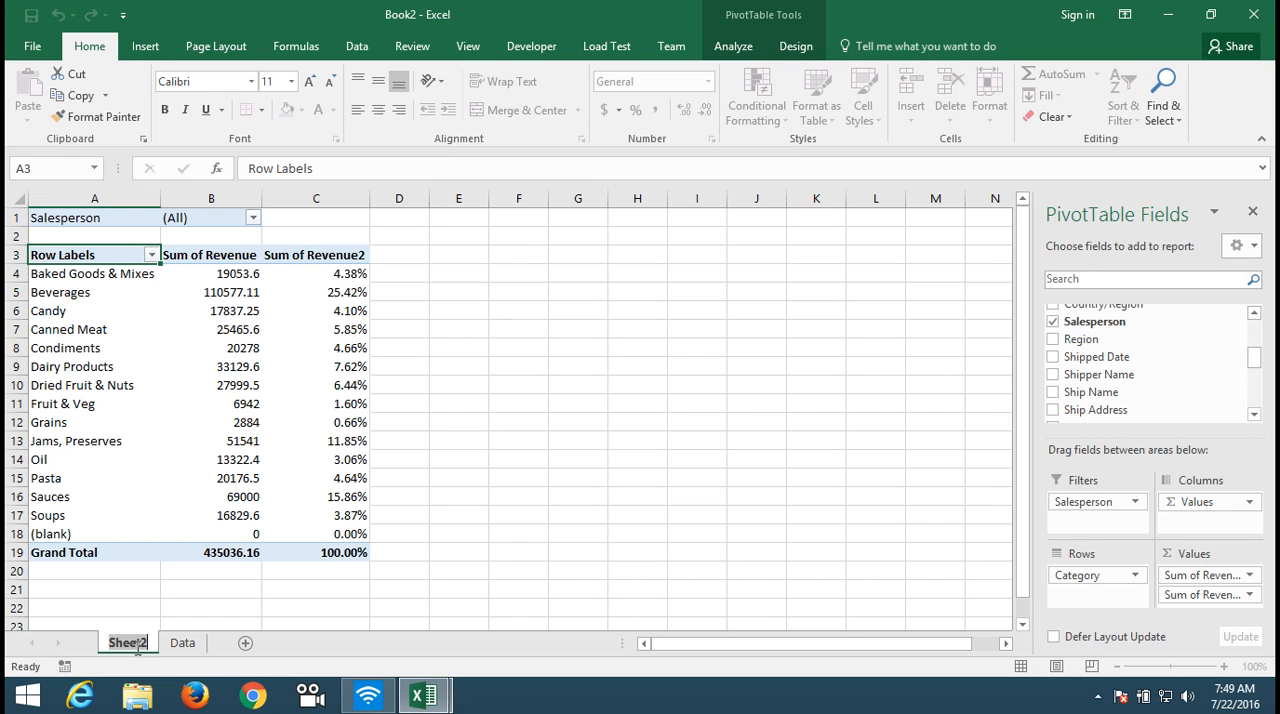
{"action": "type", "text": "Sales"}
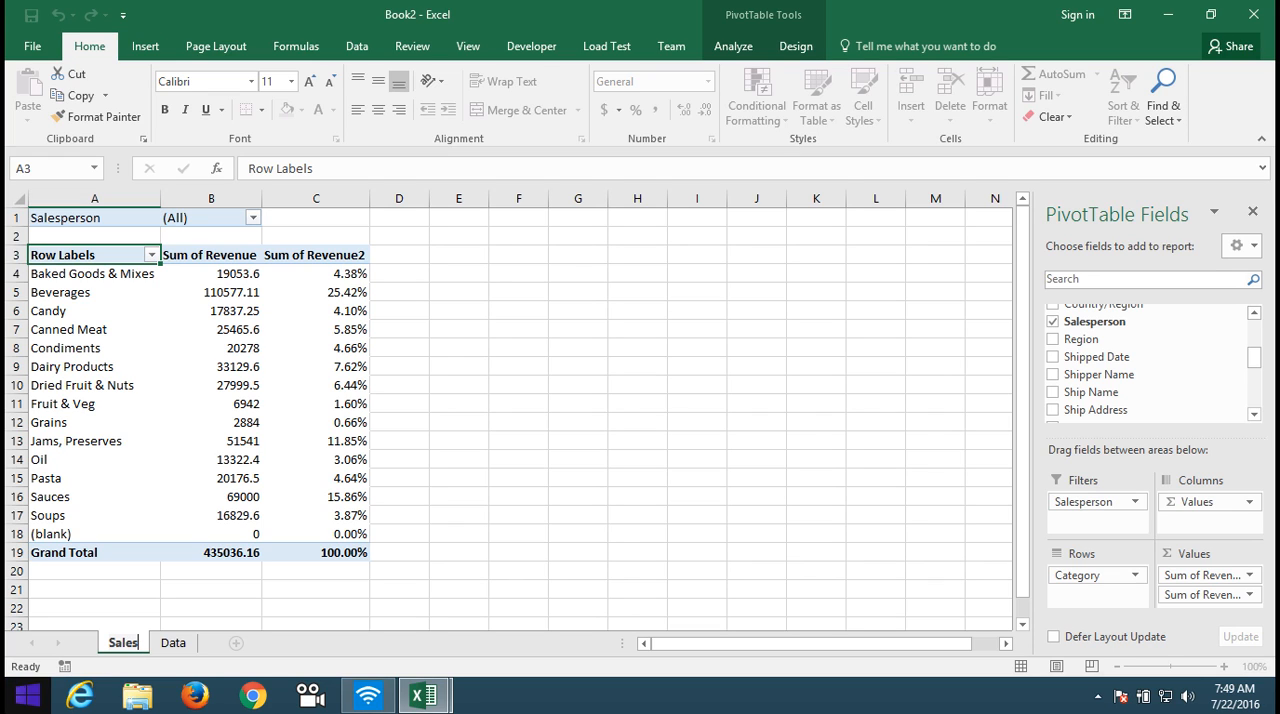
{"action": "key", "text": "Return"}
{"action": "type", "text": "by"}
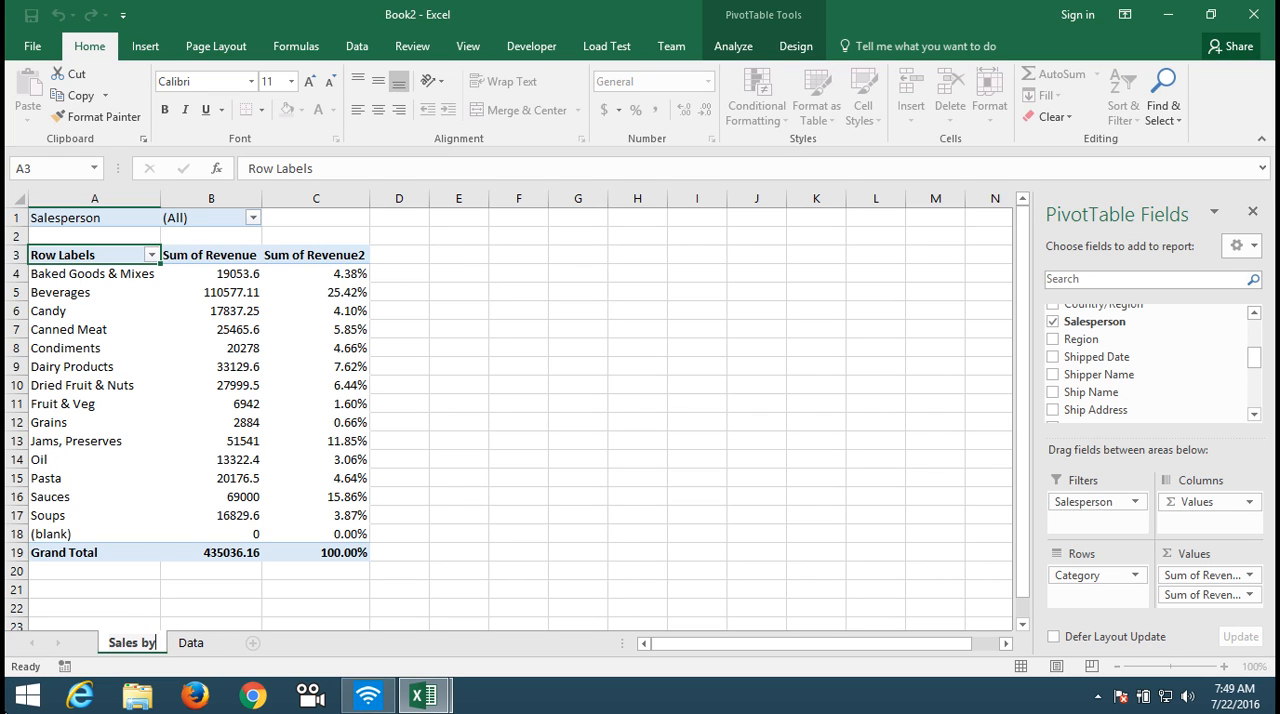
{"action": "type", "text": " Pr"}
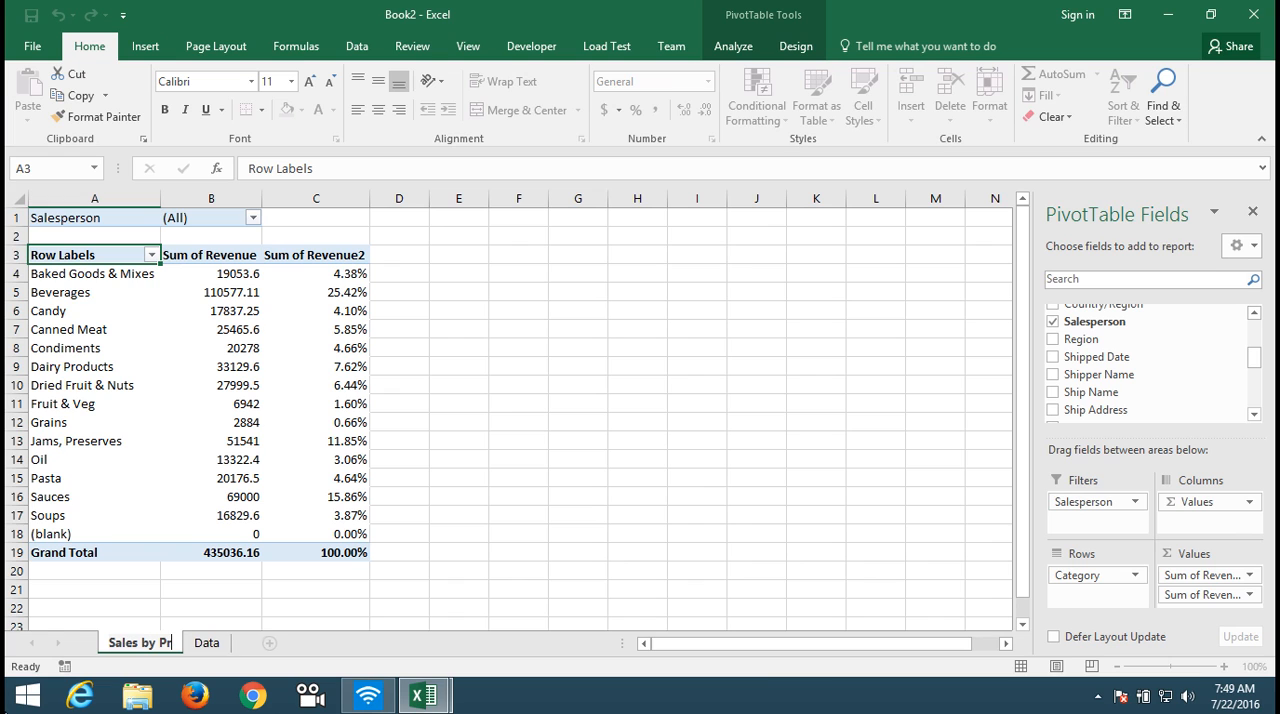
{"action": "type", "text": "oduct"}
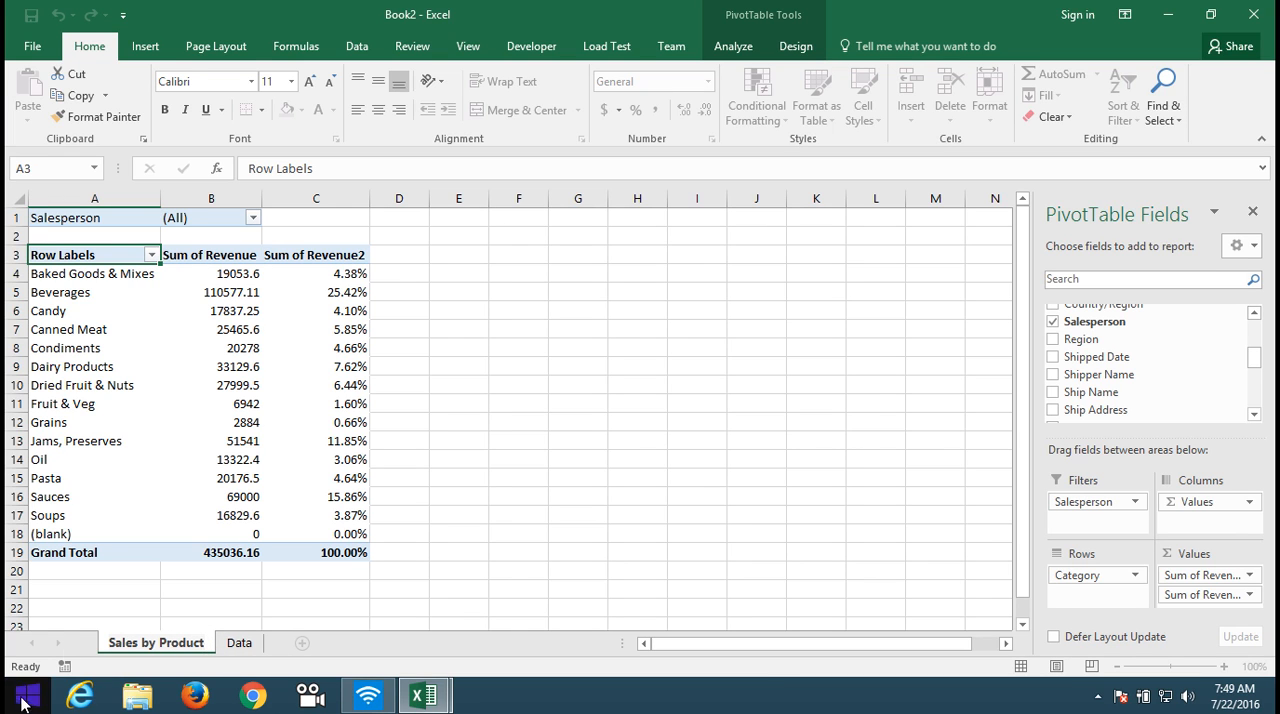
{"action": "left_click", "coordinate": [173, 618]}
{"action": "double_click", "coordinate": [174, 623]}
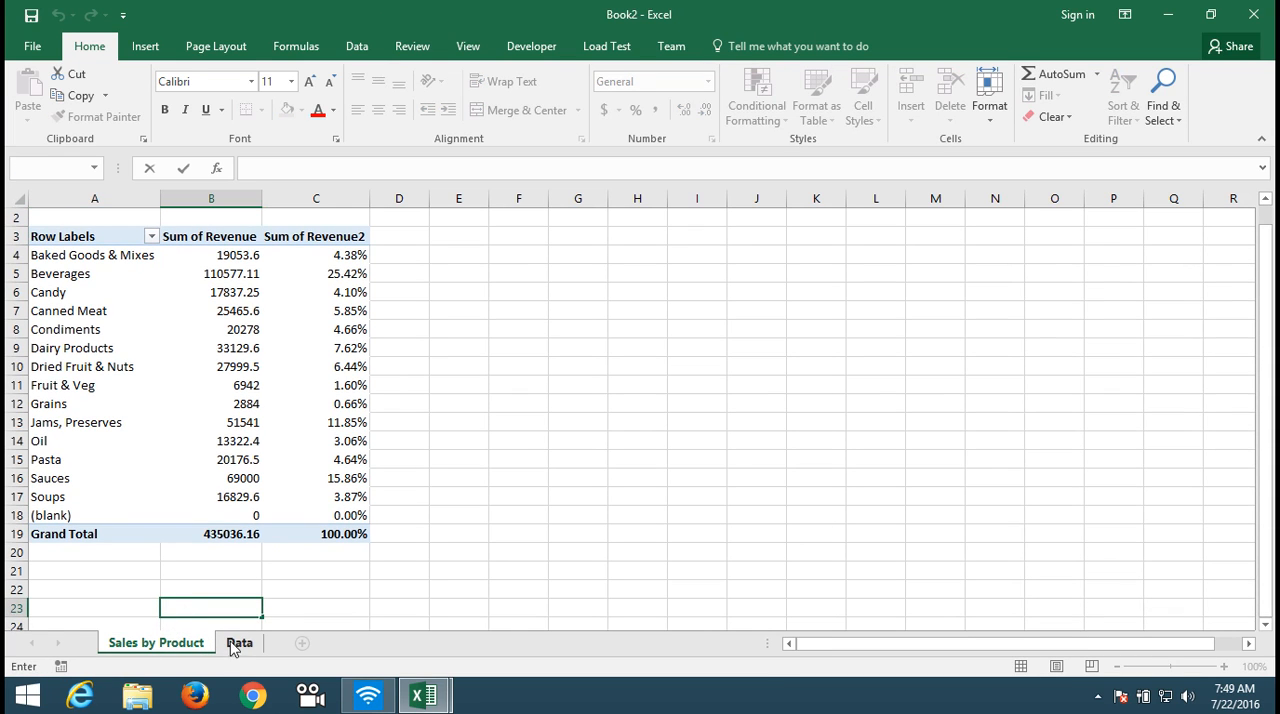
{"action": "left_click", "coordinate": [223, 500]}
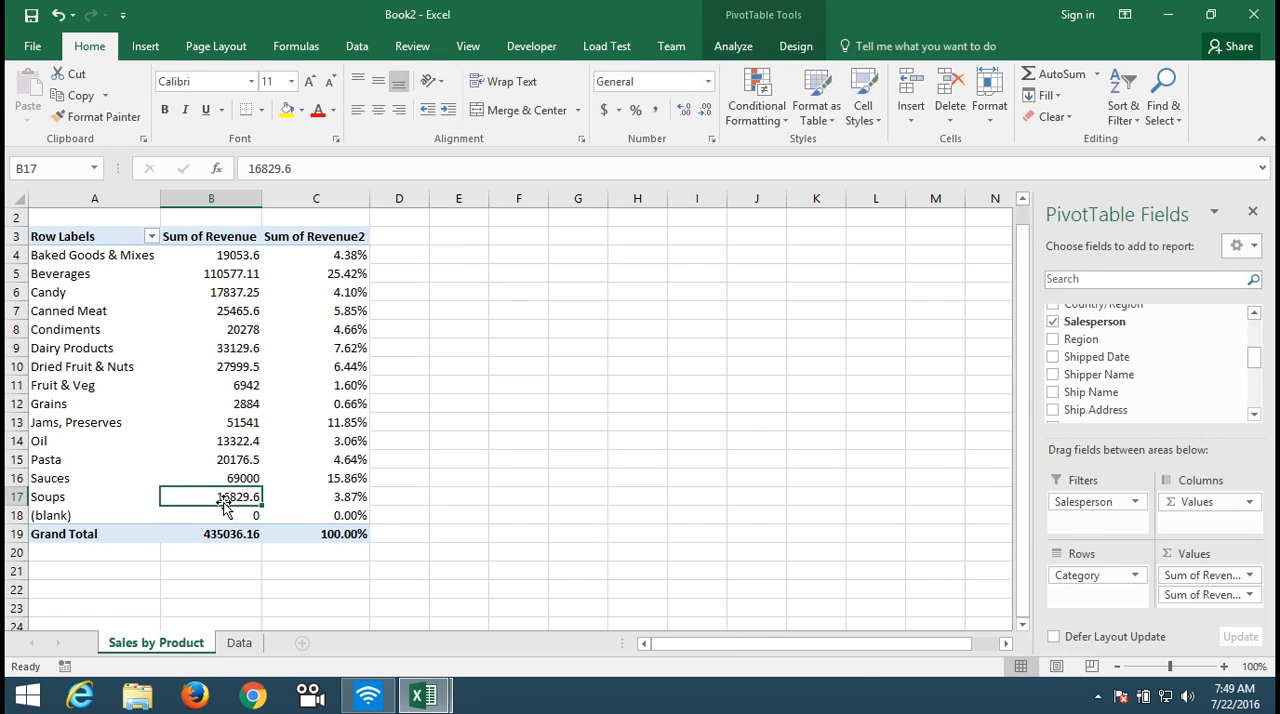
{"action": "left_click", "coordinate": [329, 237]}
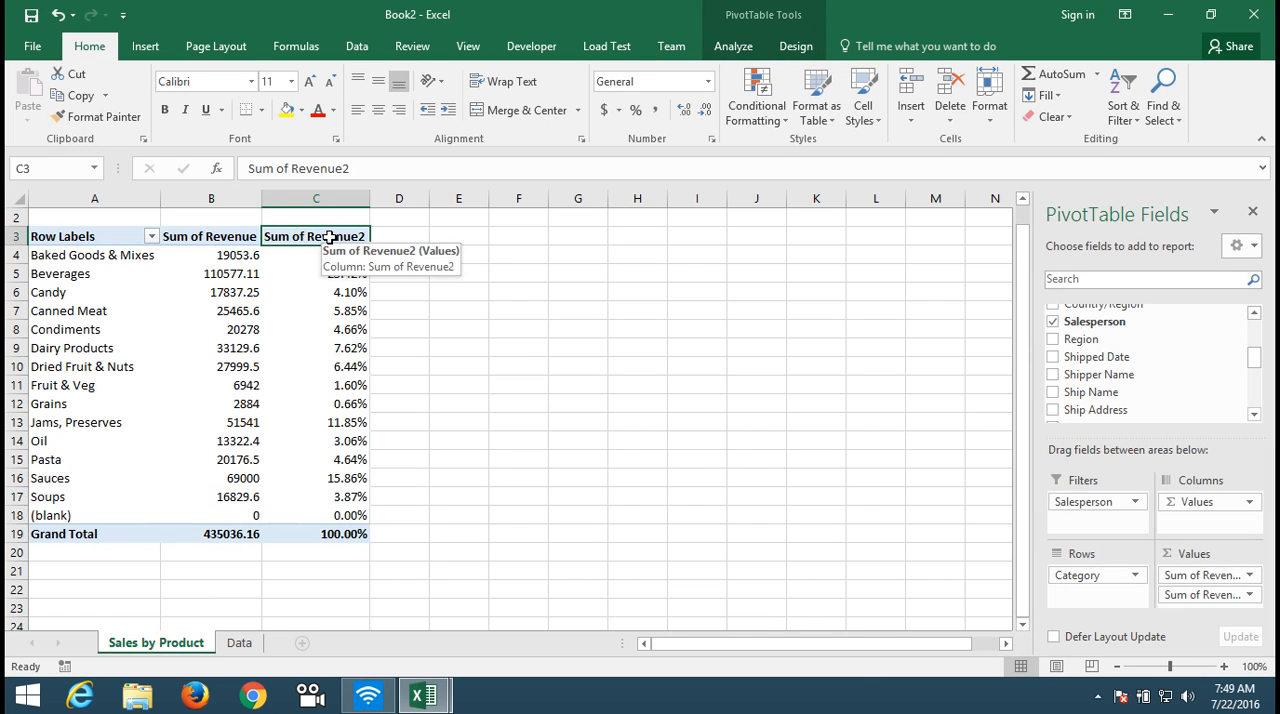
{"action": "key", "text": "Up"}
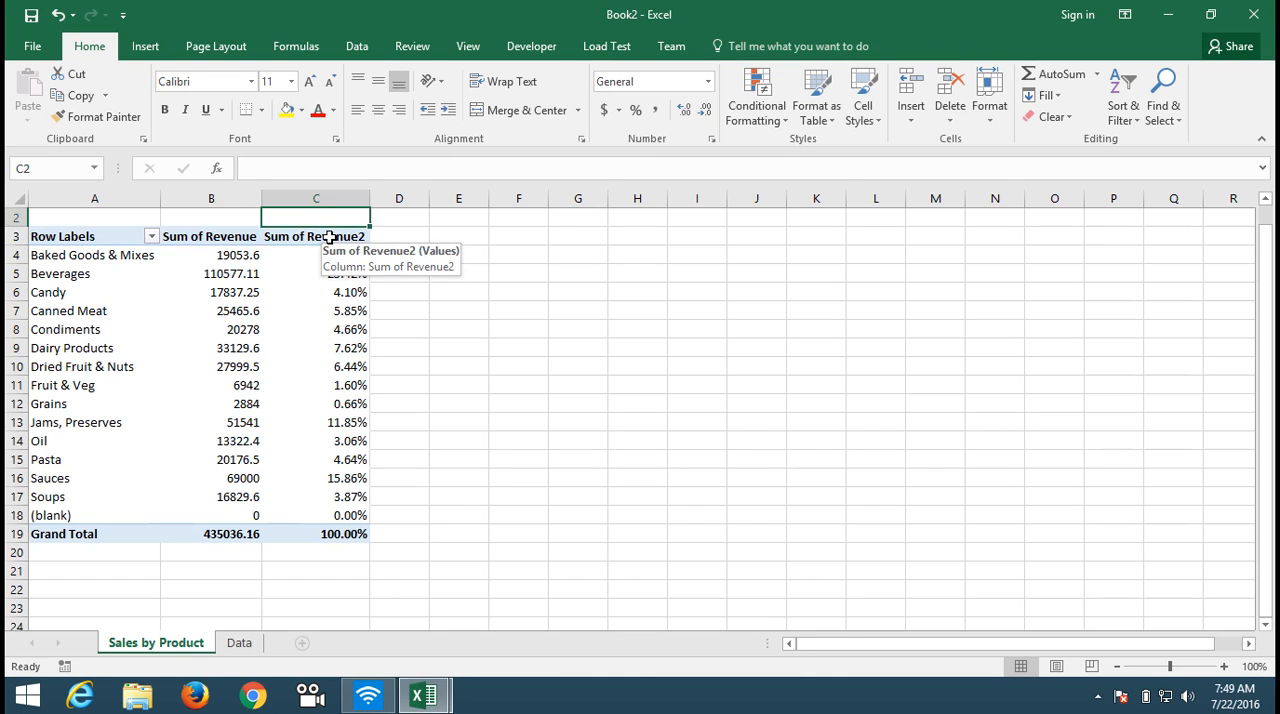
Step: Rename the Sum of Revenue2 header in cell C3 as "% of Total Revenue" and autofit column C
{"action": "key", "text": "Down"}
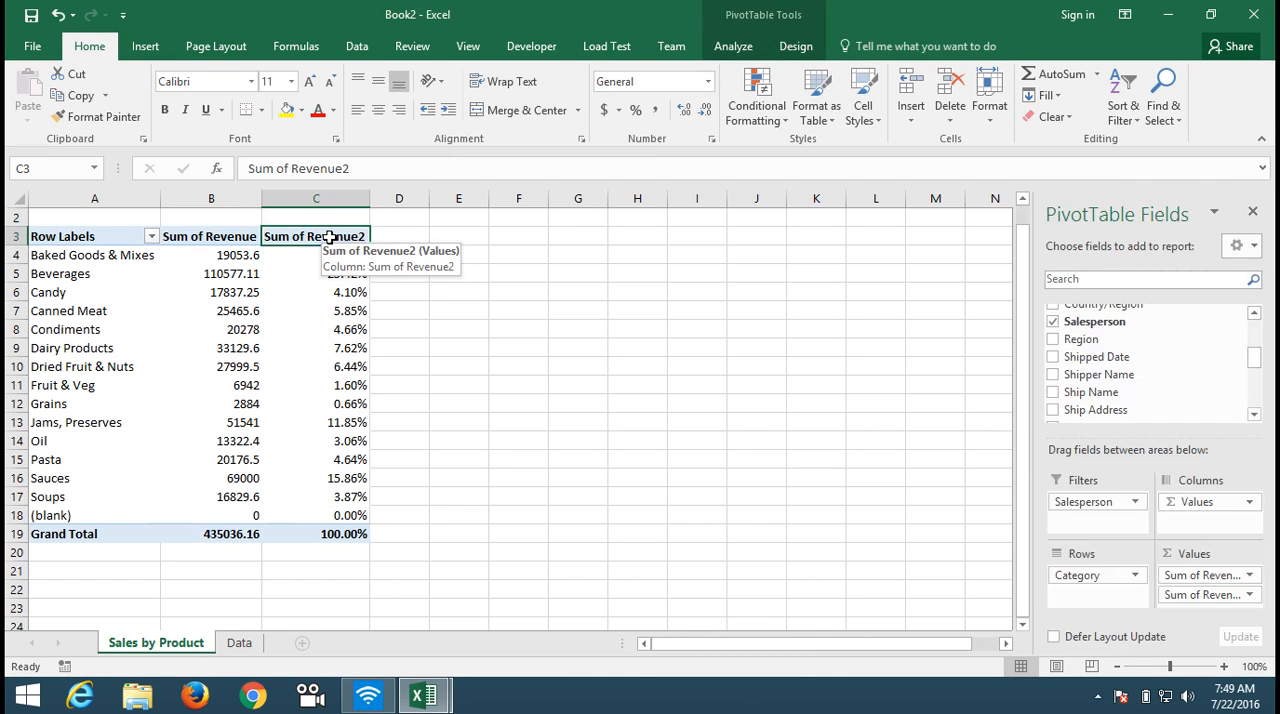
{"action": "type", "text": "% of T"}
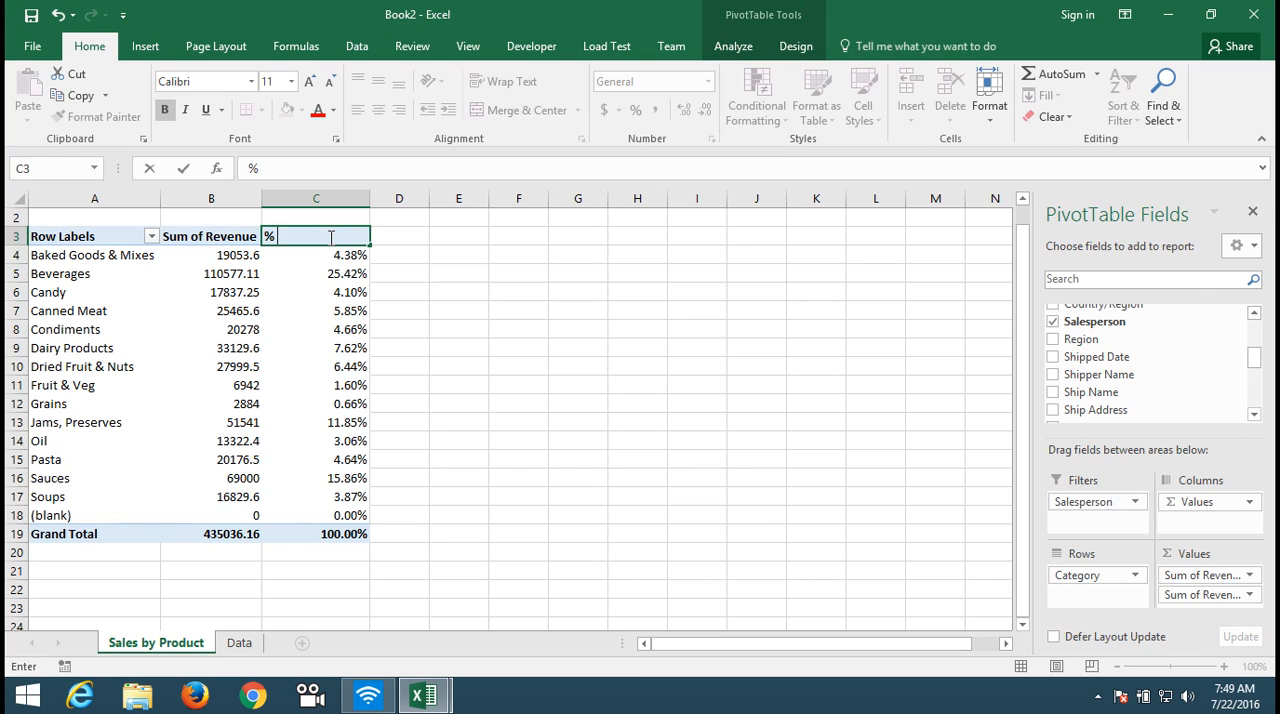
{"action": "type", "text": "otal"}
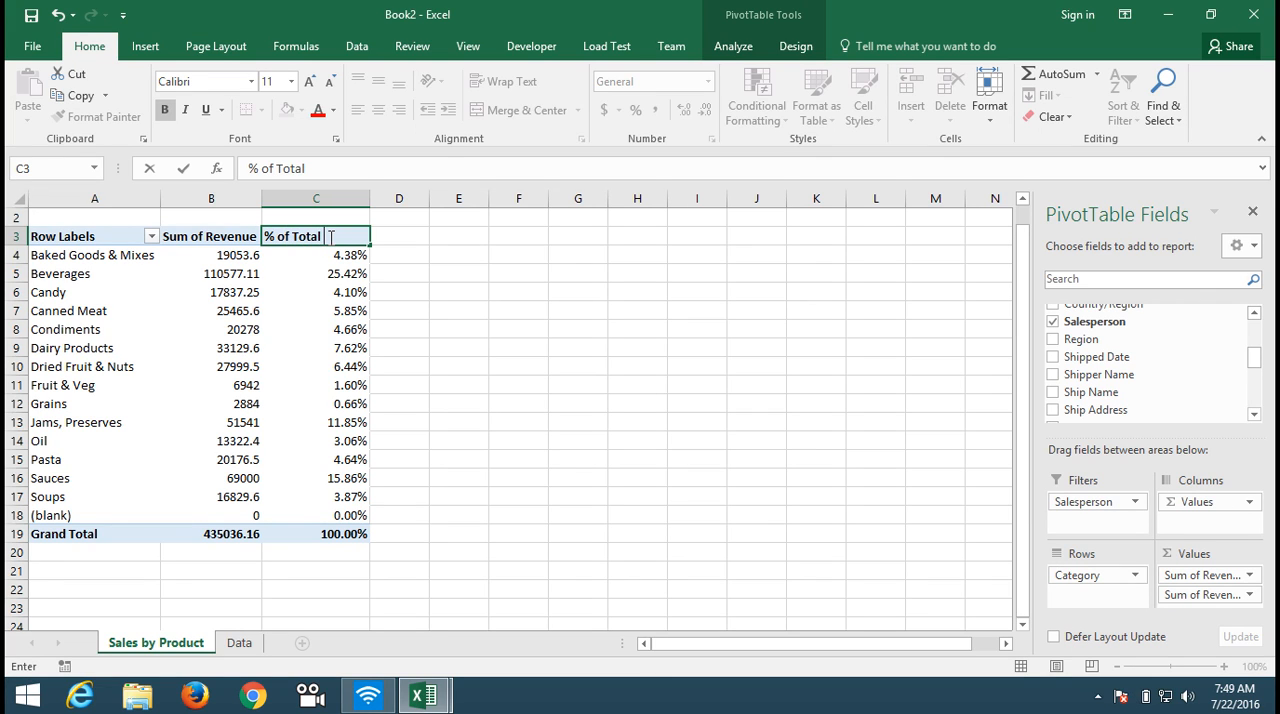
{"action": "type", "text": " Revenue"}
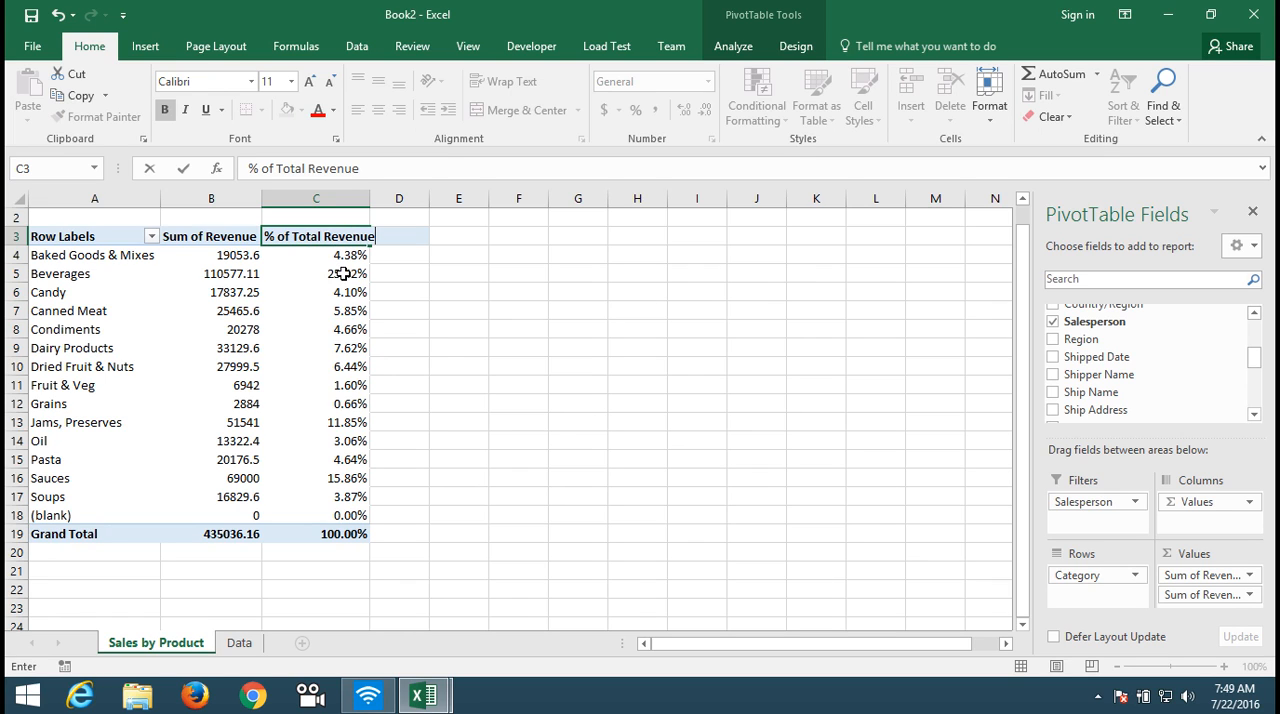
{"action": "key", "text": "Return"}
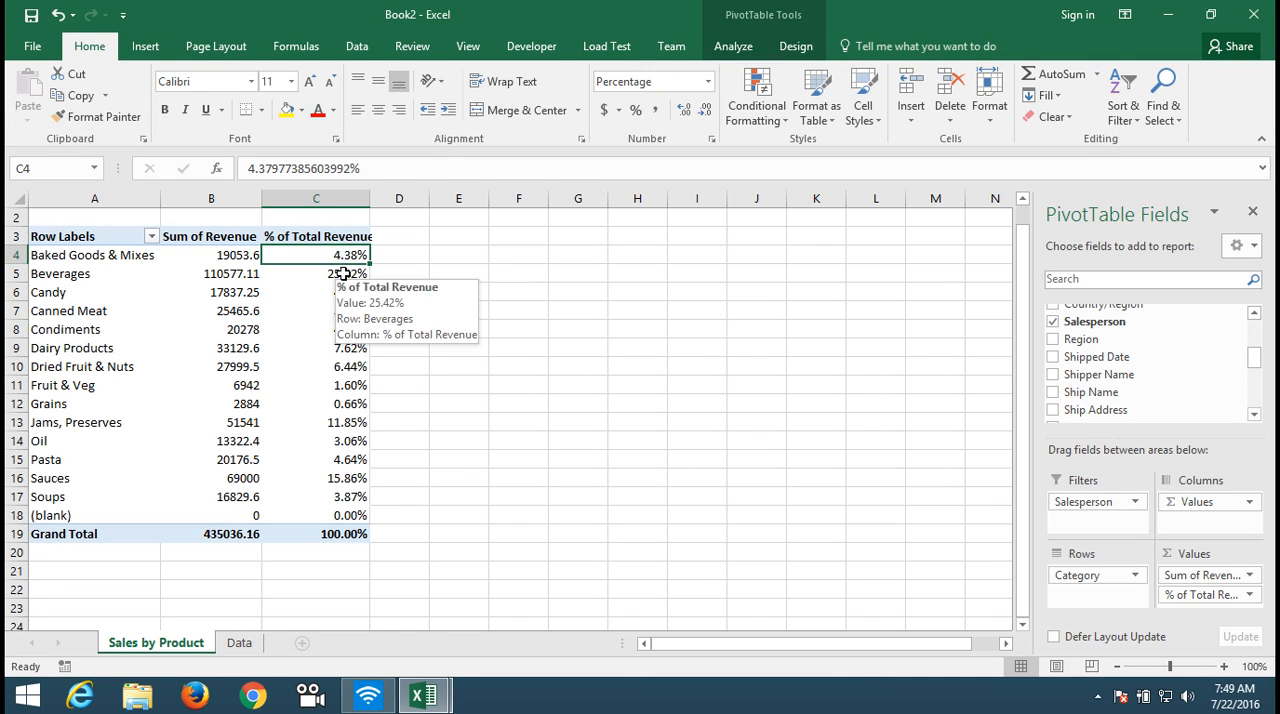
{"action": "double_click", "coordinate": [371, 199]}
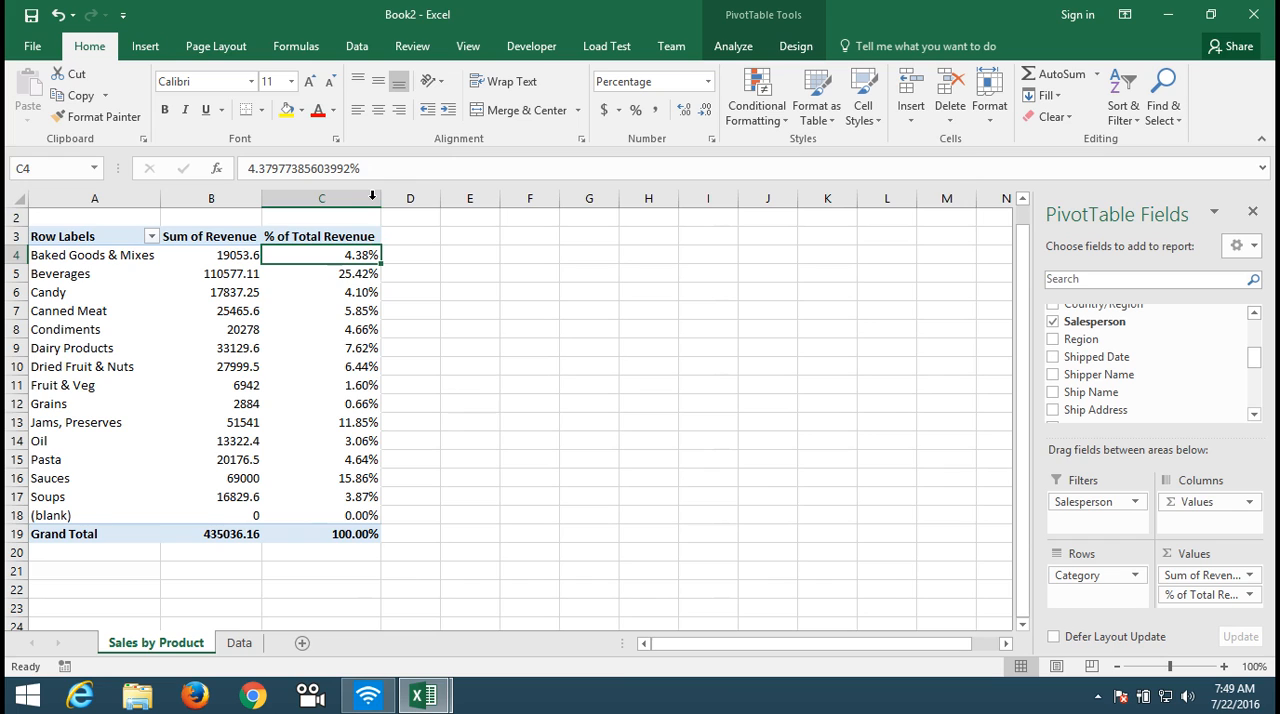
{"action": "left_click", "coordinate": [371, 196]}
Step: Copy the entire PivotTable, including its Salesperson filter, from Sales by Product into cell A1 of a new worksheet
{"action": "left_click", "coordinate": [240, 643]}
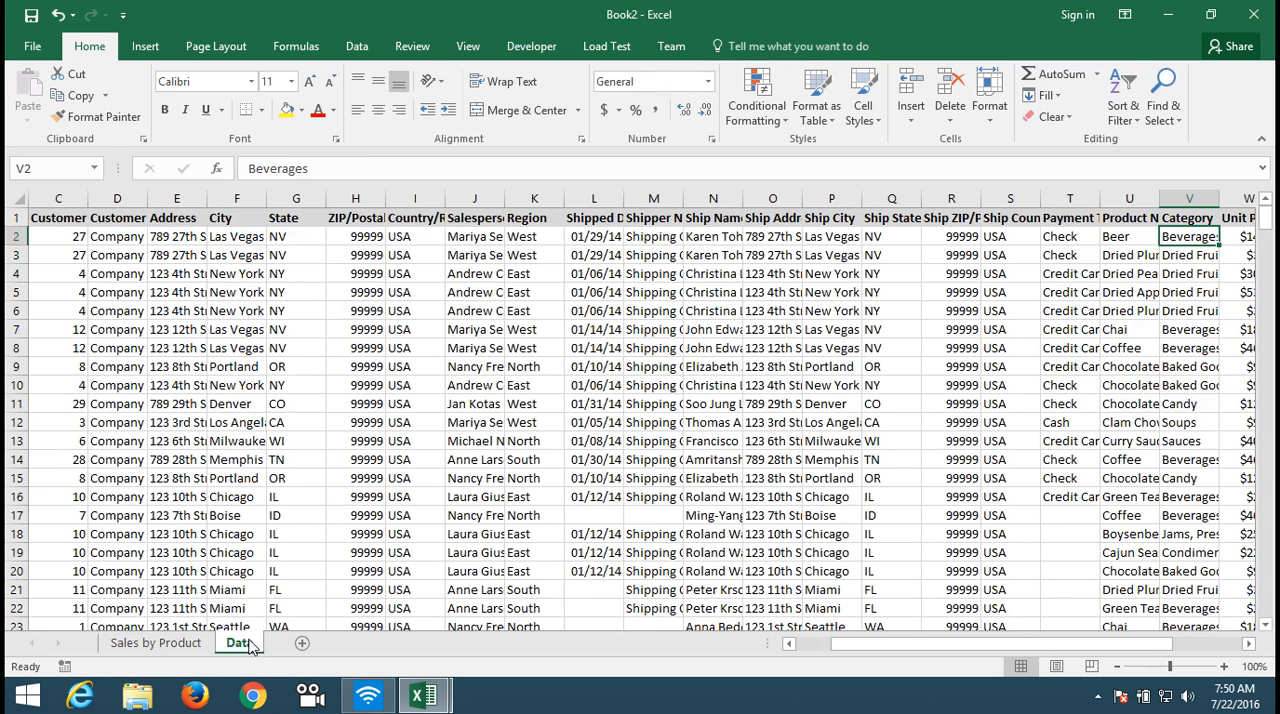
{"action": "left_click", "coordinate": [195, 650]}
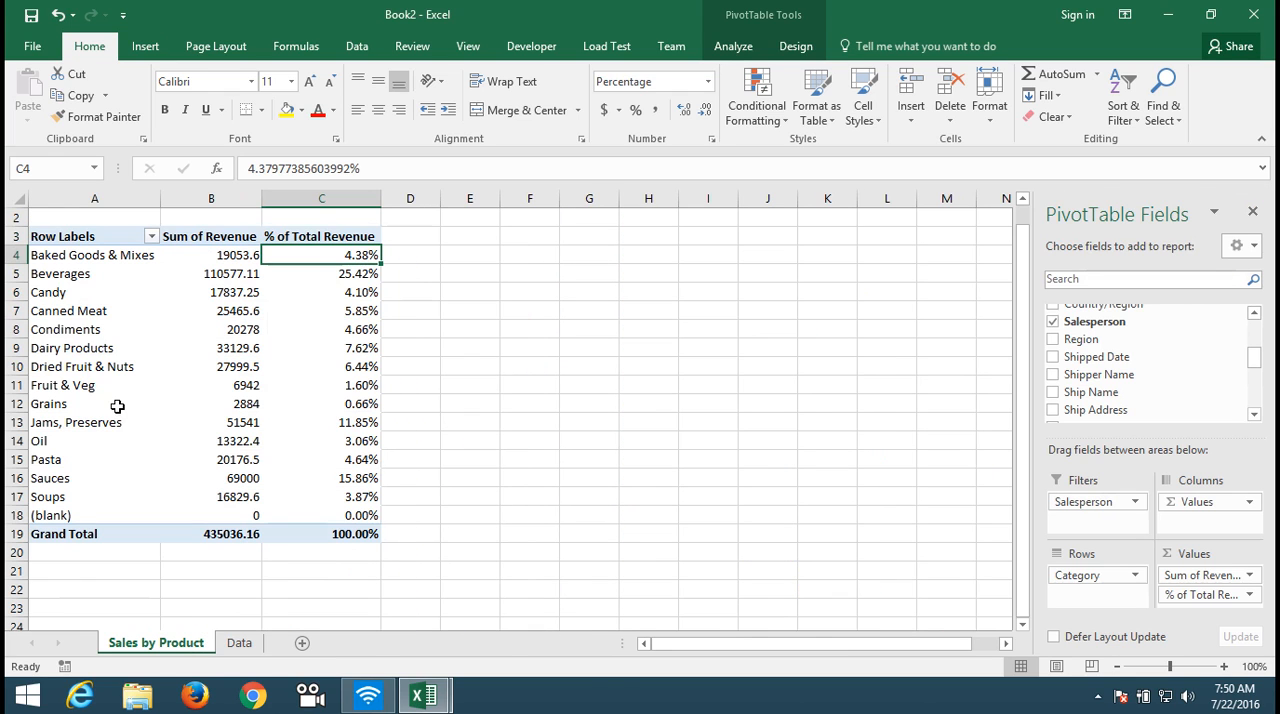
{"action": "key", "text": "Up"}
{"action": "key", "text": "Up"}
{"action": "key", "text": "Up"}
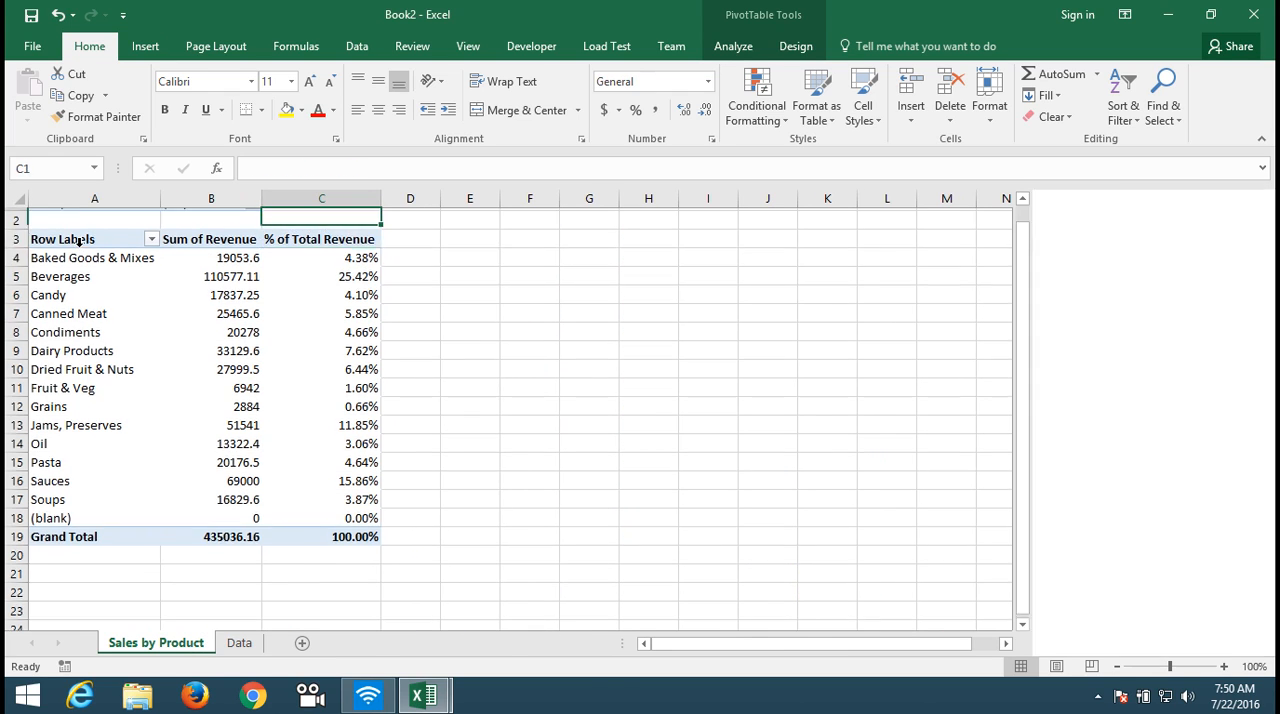
{"action": "key", "text": "Left"}
{"action": "key", "text": "Left"}
{"action": "key", "text": "shift+Right"}
{"action": "key", "text": "shift+Right"}
{"action": "key", "text": "shift+Right"}
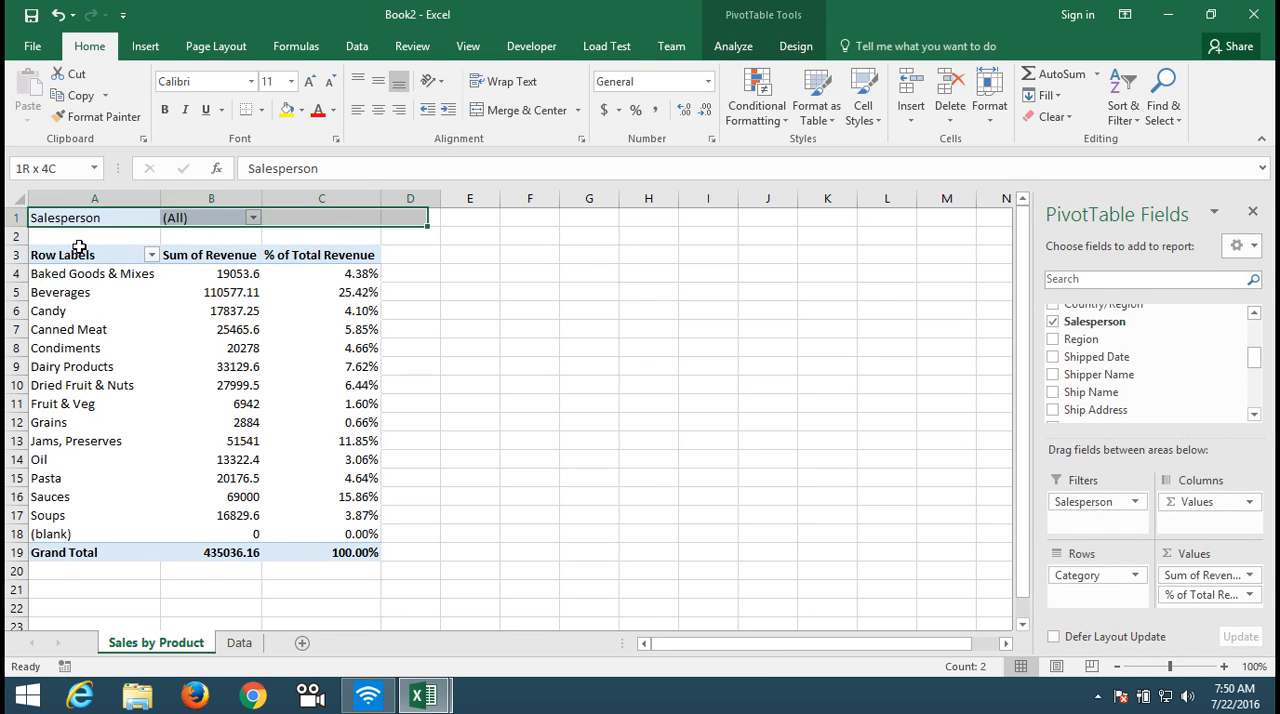
{"action": "key", "text": "shift+Left"}
{"action": "key", "text": "shift+Down"}
{"action": "key", "text": "shift+Down"}
{"action": "key", "text": "shift+Down"}
{"action": "key", "text": "shift+Down"}
{"action": "key", "text": "shift+Down"}
{"action": "key", "text": "shift+Down"}
{"action": "key", "text": "shift+Down"}
{"action": "key", "text": "shift+Down"}
{"action": "key", "text": "shift+Down"}
{"action": "key", "text": "shift+Down"}
{"action": "key", "text": "shift+Down"}
{"action": "key", "text": "shift+Down"}
{"action": "key", "text": "shift+Down"}
{"action": "key", "text": "shift+Down"}
{"action": "key", "text": "shift+Down"}
{"action": "key", "text": "shift+Down"}
{"action": "key", "text": "shift+Down"}
{"action": "key", "text": "shift+Down"}
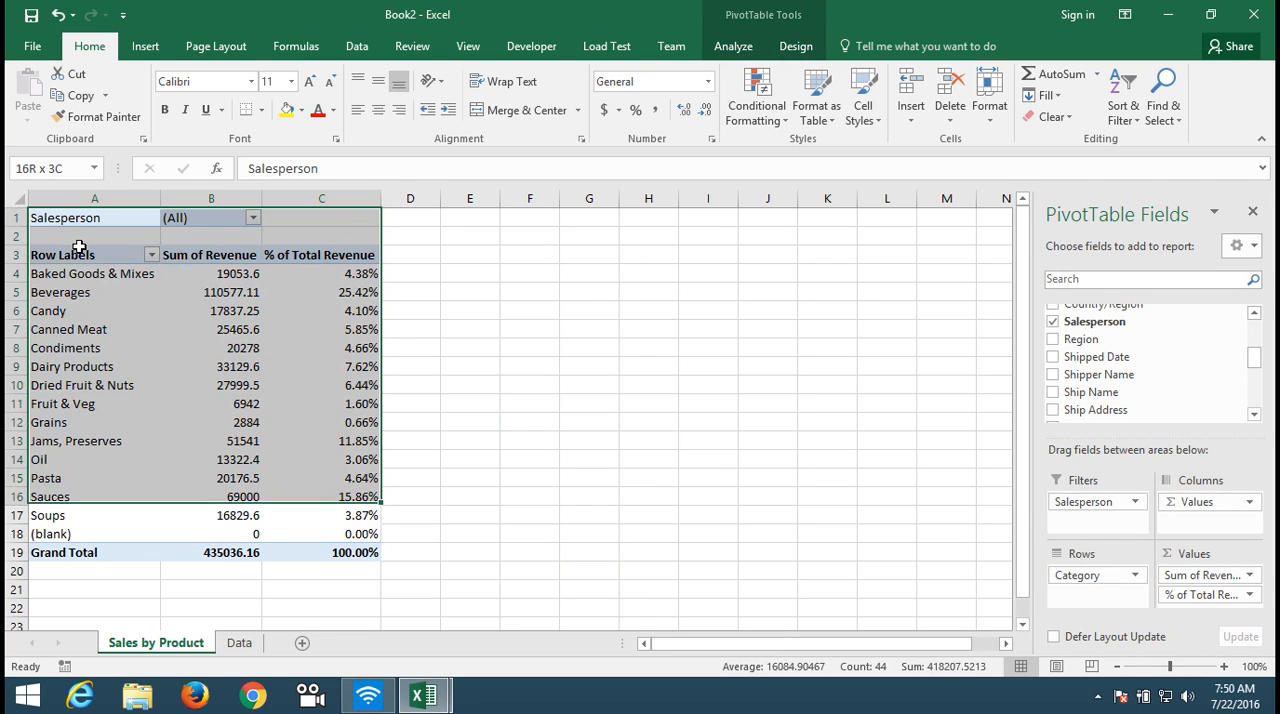
{"action": "key", "text": "ctrl+c"}
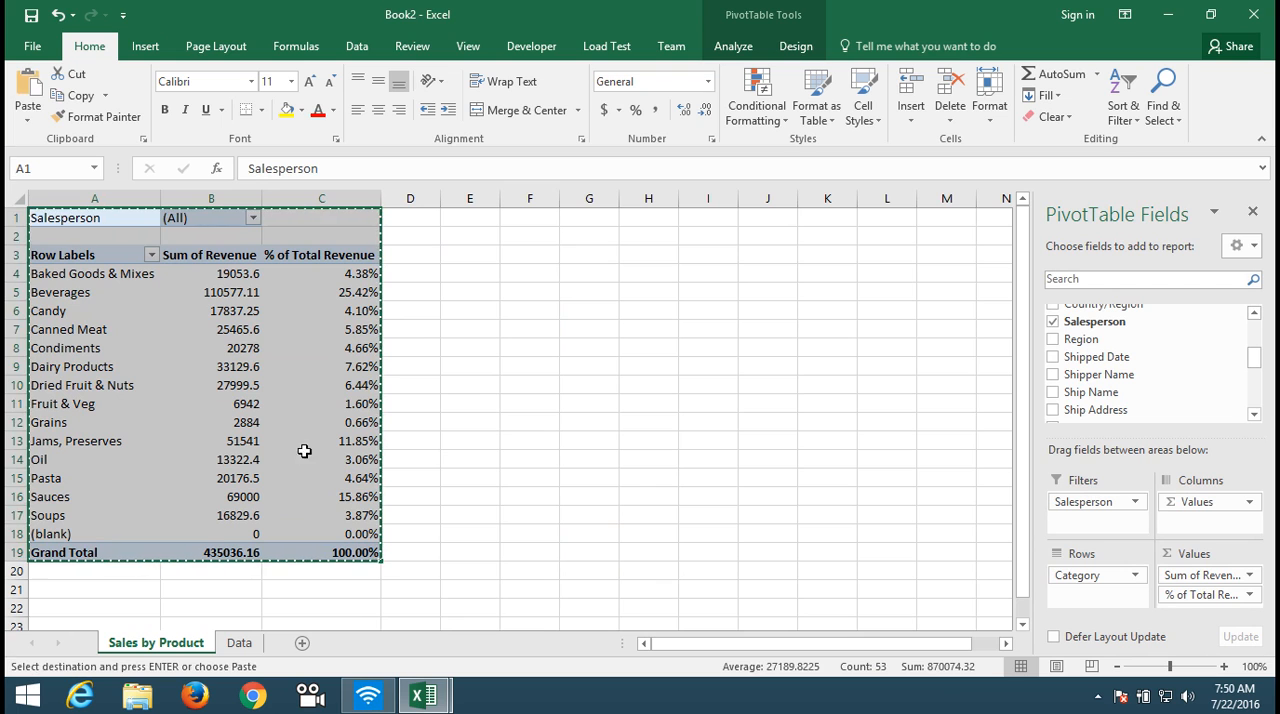
{"action": "left_click", "coordinate": [302, 643]}
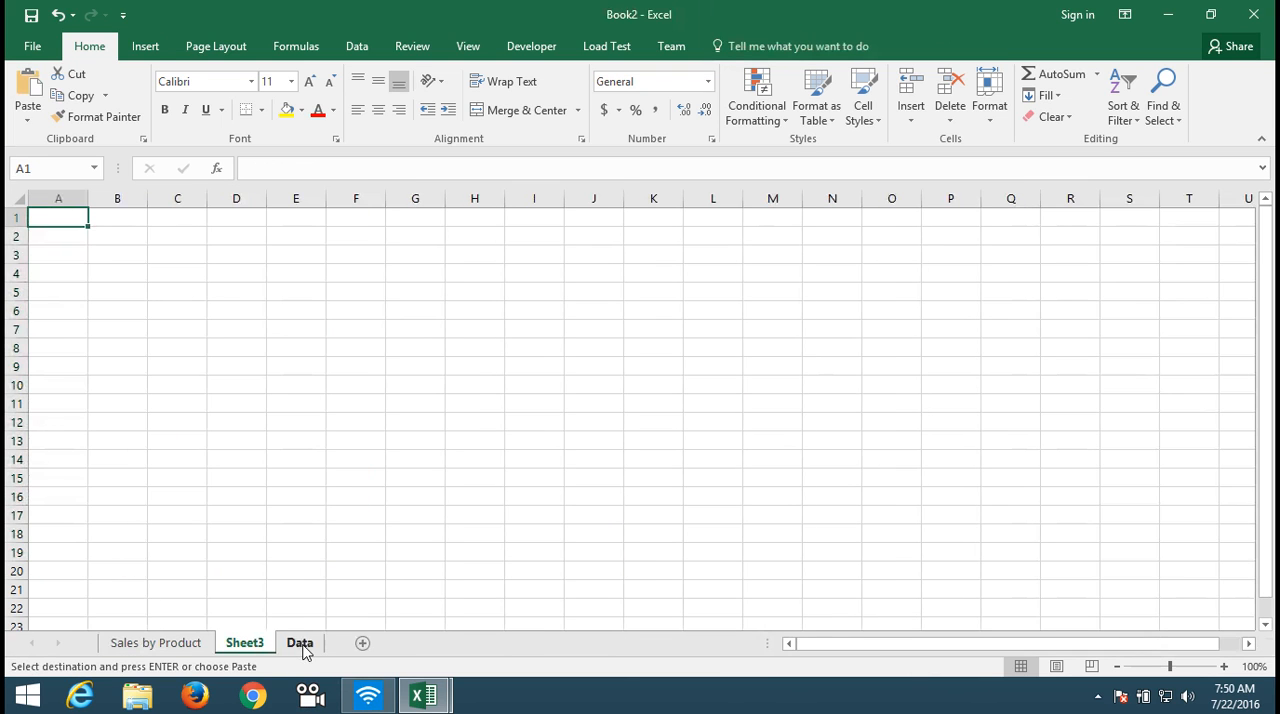
{"action": "key", "text": "ctrl+v"}
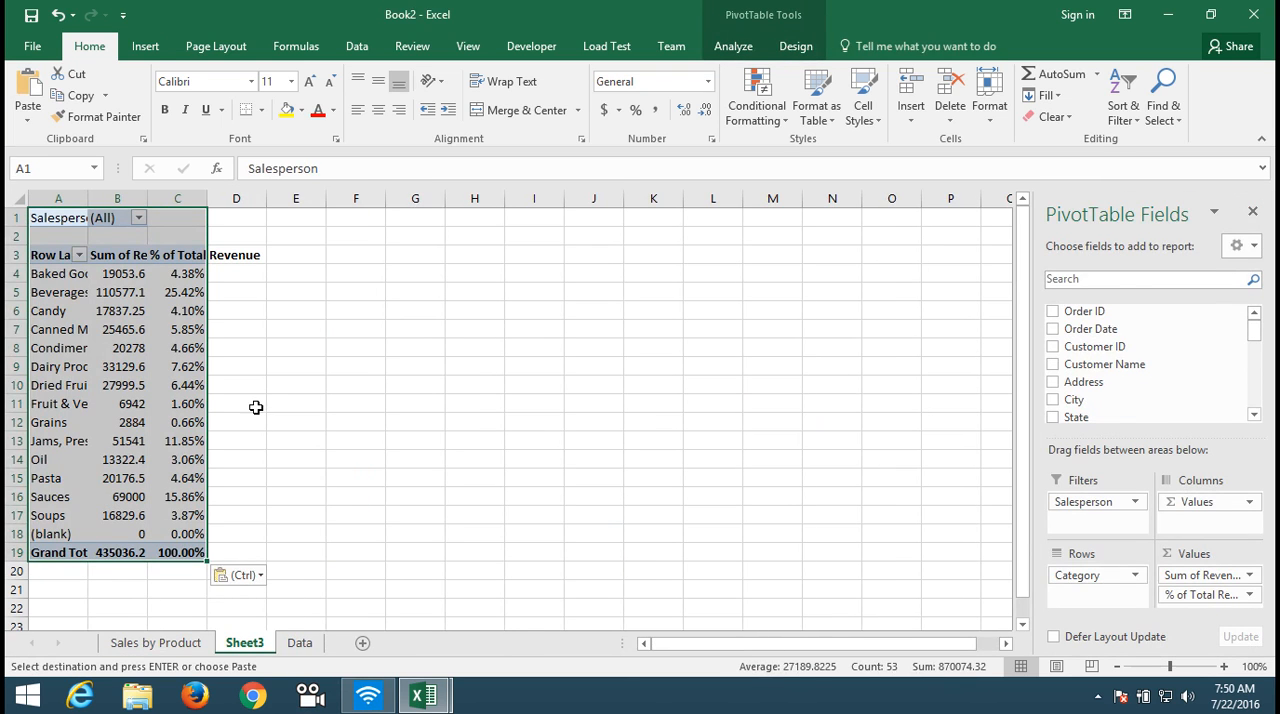
Step: In the copied PivotTable, remove Category from the rows and move the % of Total Revenue field from the values to the rows
{"action": "left_click", "coordinate": [149, 340]}
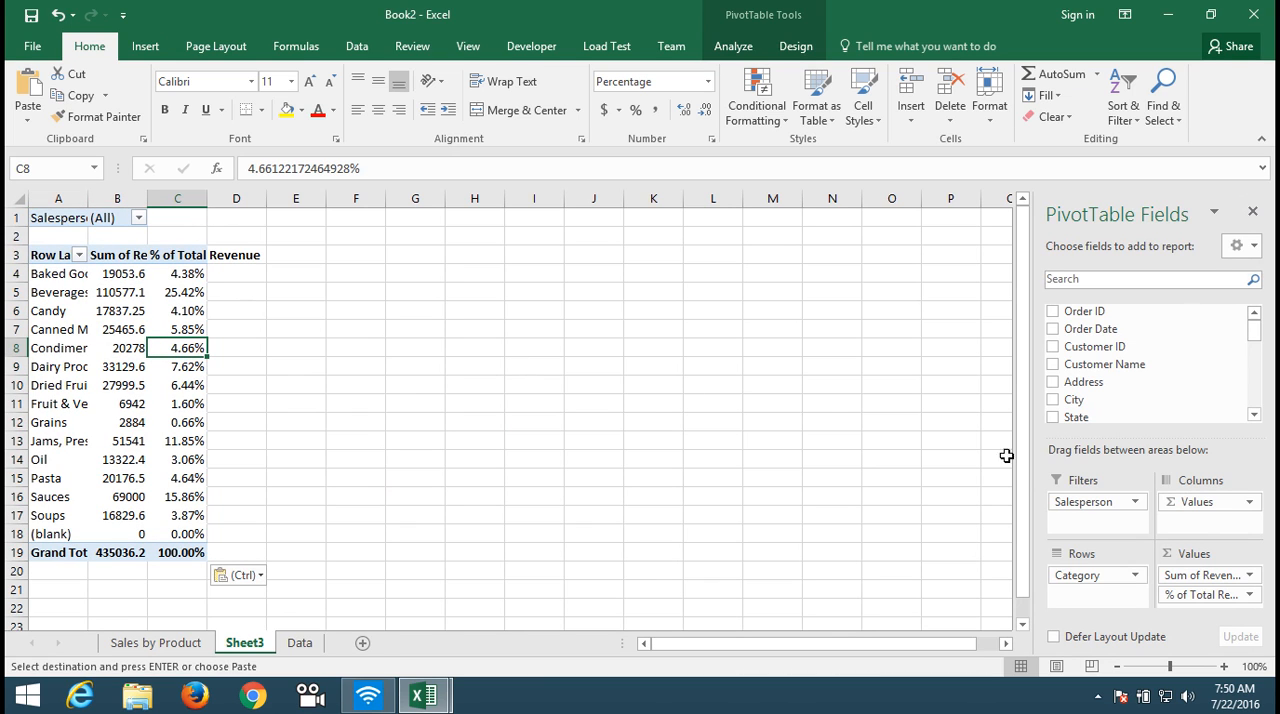
{"action": "left_click_drag", "start_coordinate": [1094, 575], "coordinate": [1182, 392]}
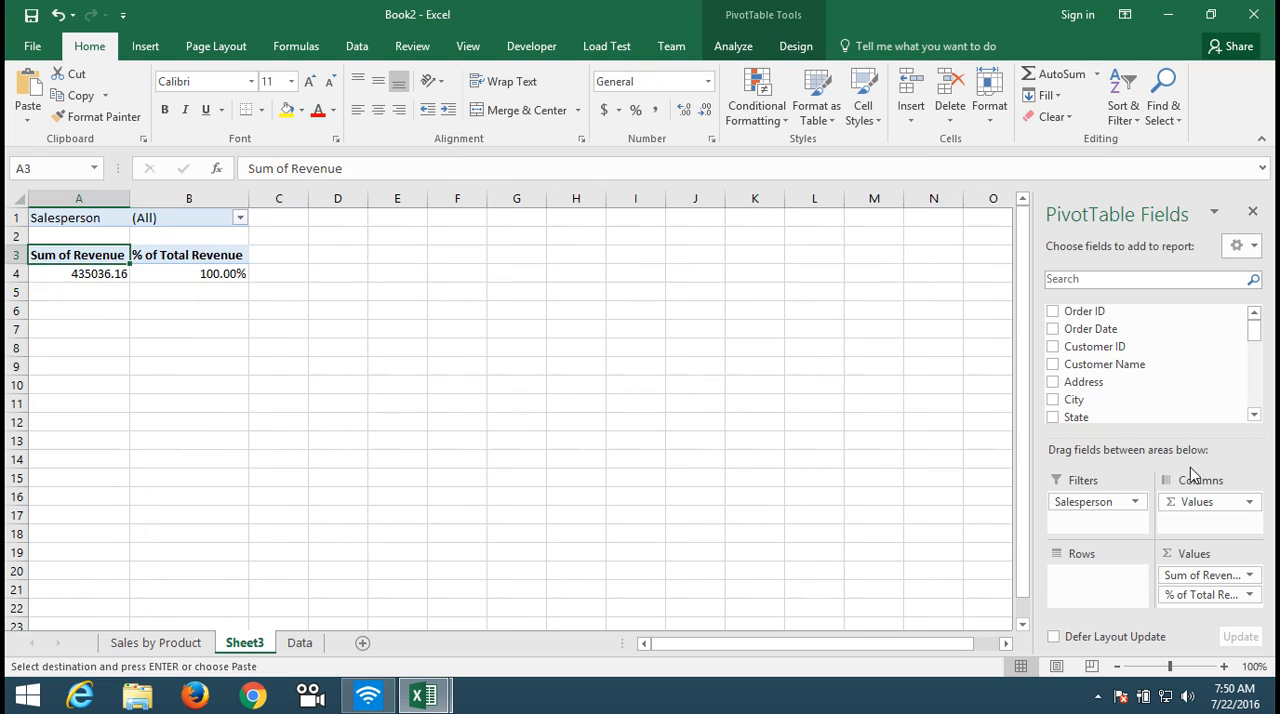
{"action": "left_click_drag", "start_coordinate": [1255, 335], "coordinate": [1256, 400]}
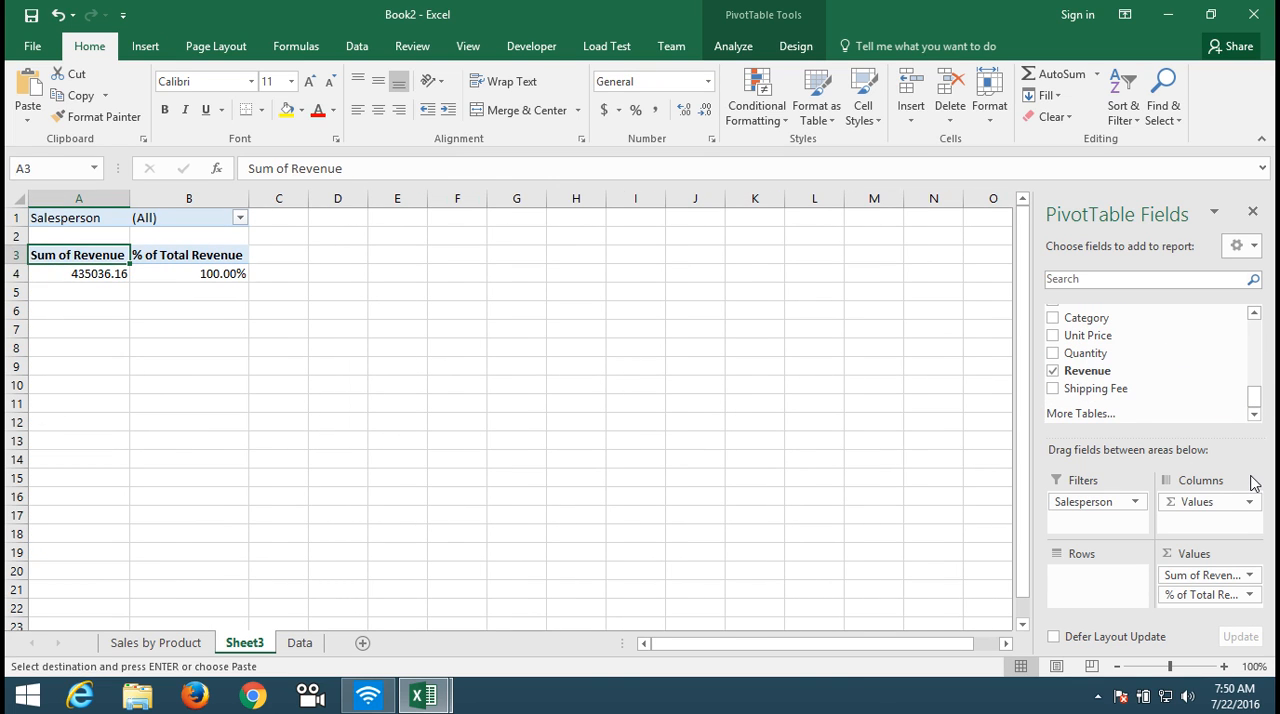
{"action": "left_click_drag", "start_coordinate": [1208, 594], "coordinate": [1087, 601]}
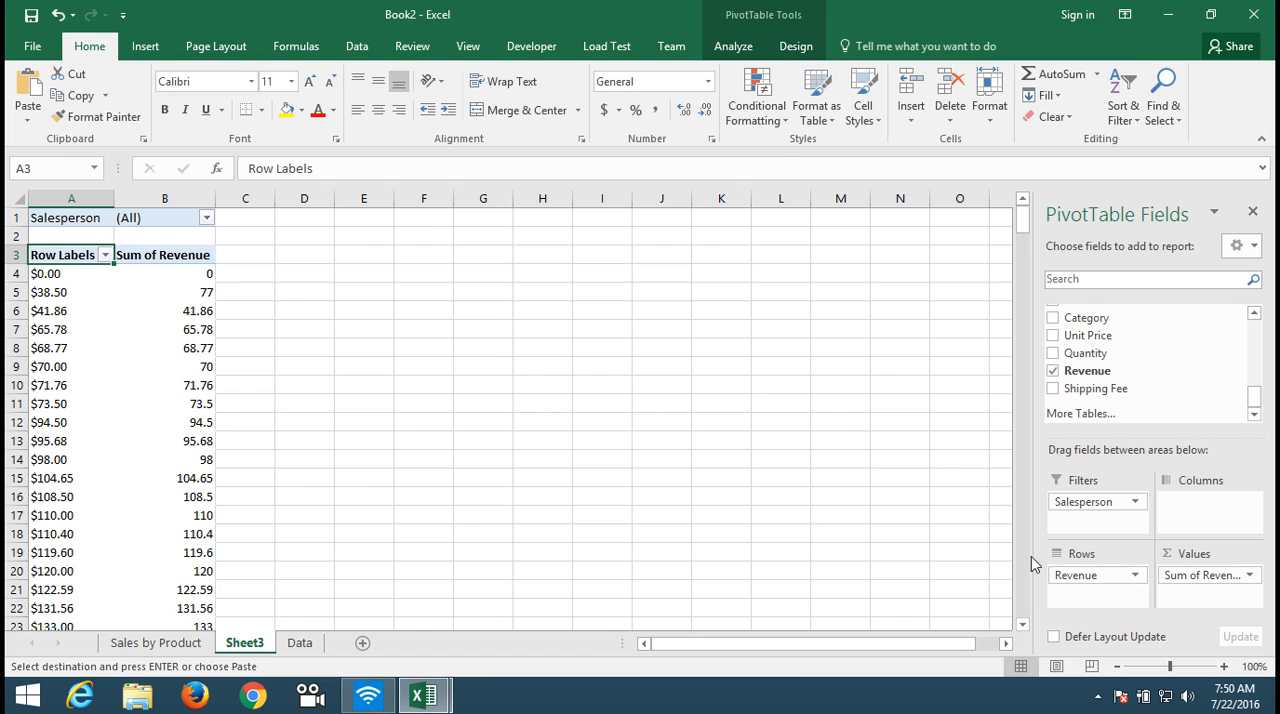
Step: Group the revenue row labels into ranges of 1000, starting at 0 and ending at 5000
{"action": "left_click", "coordinate": [48, 292]}
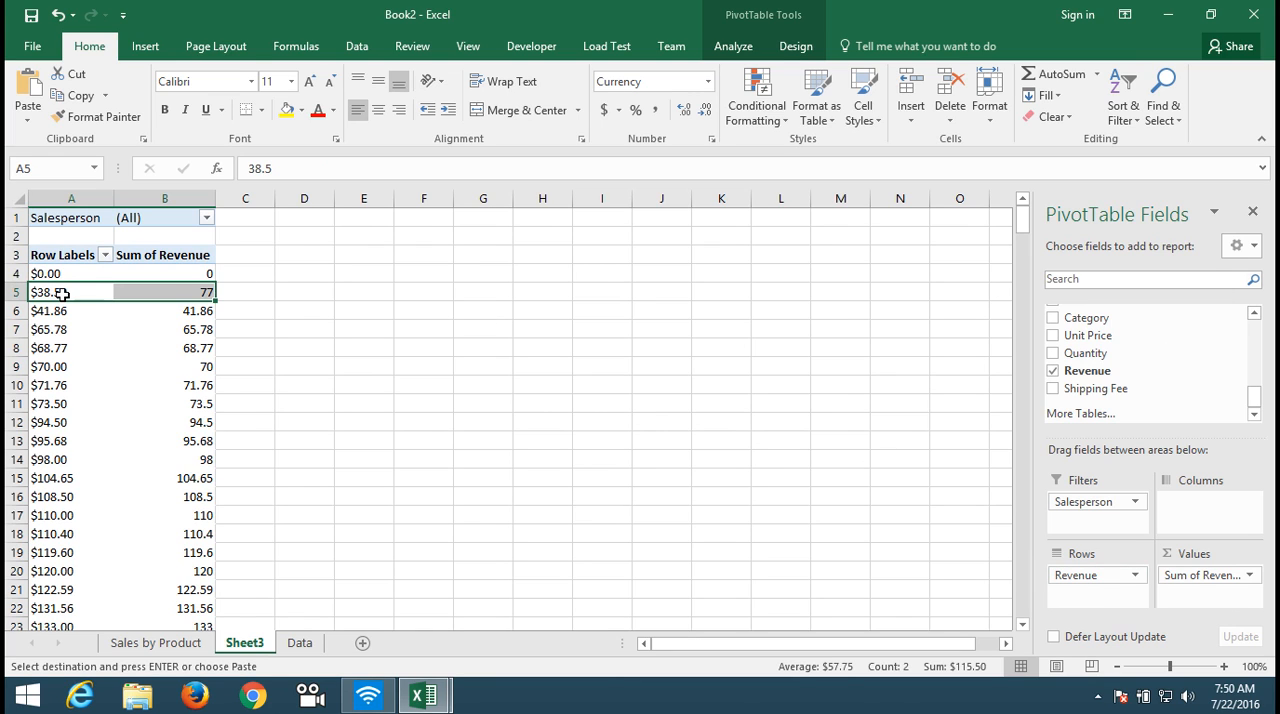
{"action": "left_click", "coordinate": [62, 292]}
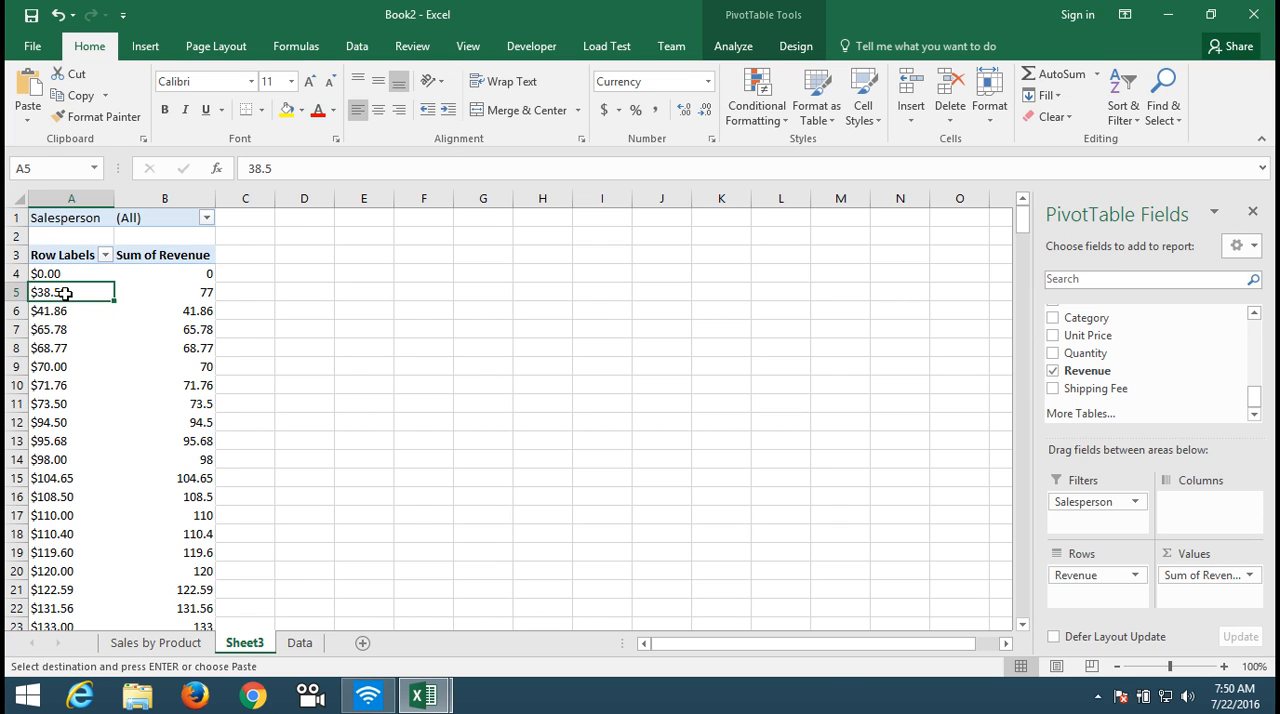
{"action": "right_click", "coordinate": [64, 292]}
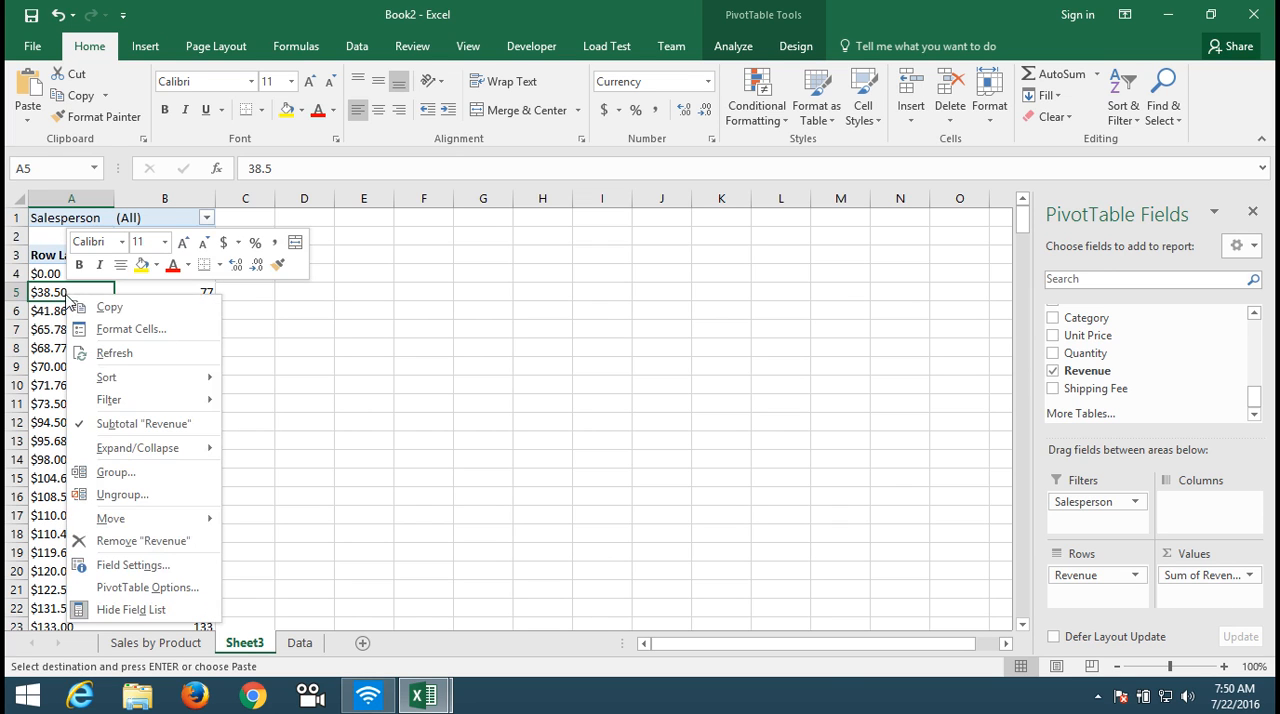
{"action": "left_click", "coordinate": [128, 474]}
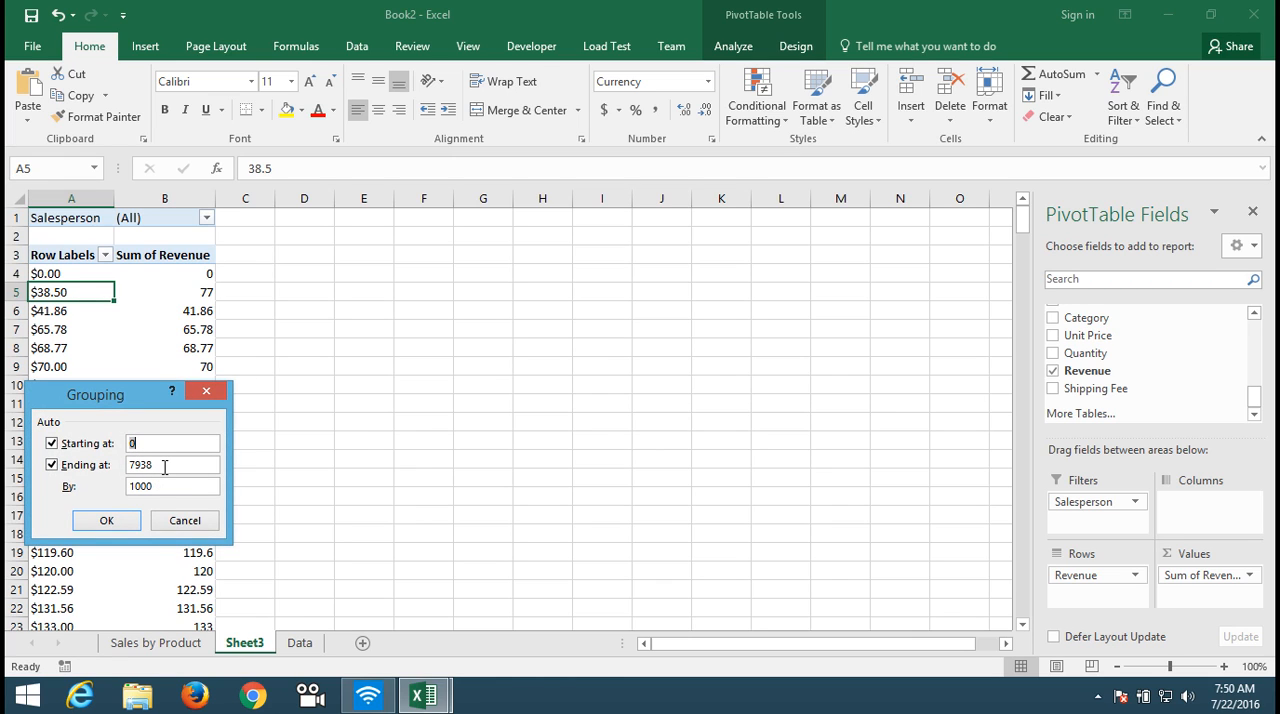
{"action": "left_click", "coordinate": [165, 467]}
{"action": "double_click", "coordinate": [165, 467]}
{"action": "type", "text": "5000"}
{"action": "left_click", "coordinate": [105, 522]}
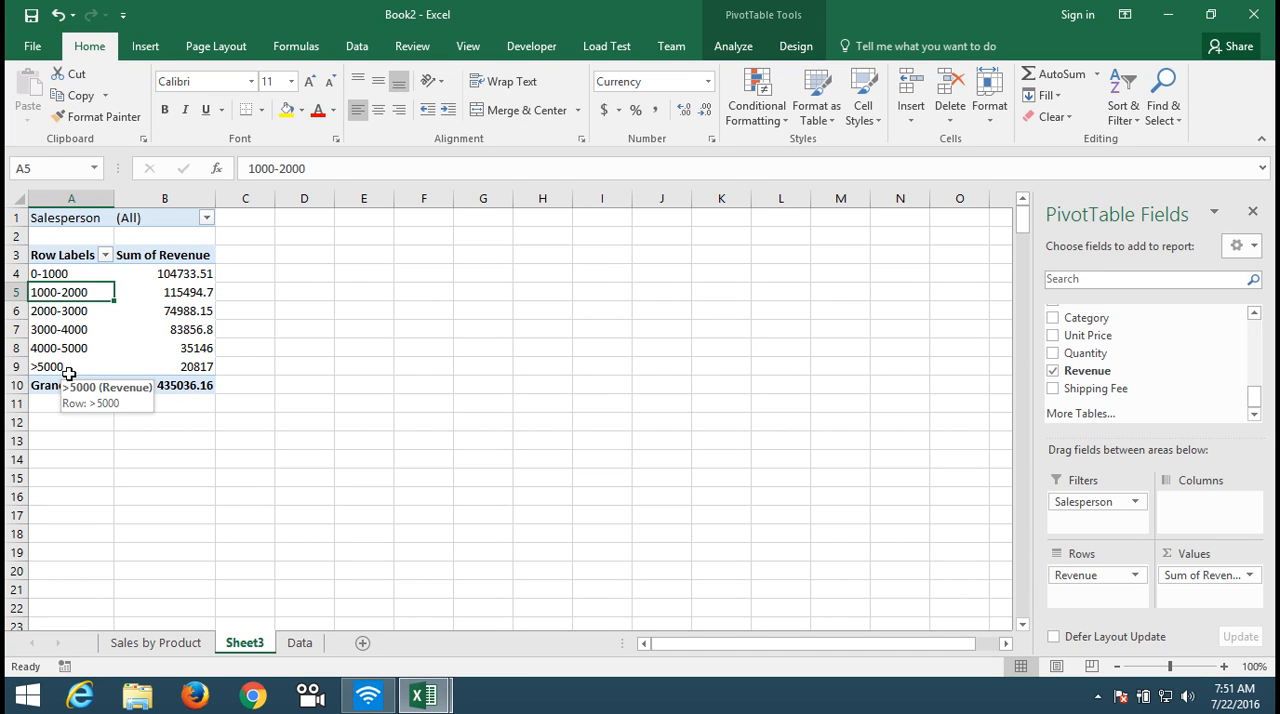
Step: Summarize the Revenue value field by Count instead of Sum
{"action": "left_click", "coordinate": [172, 345]}
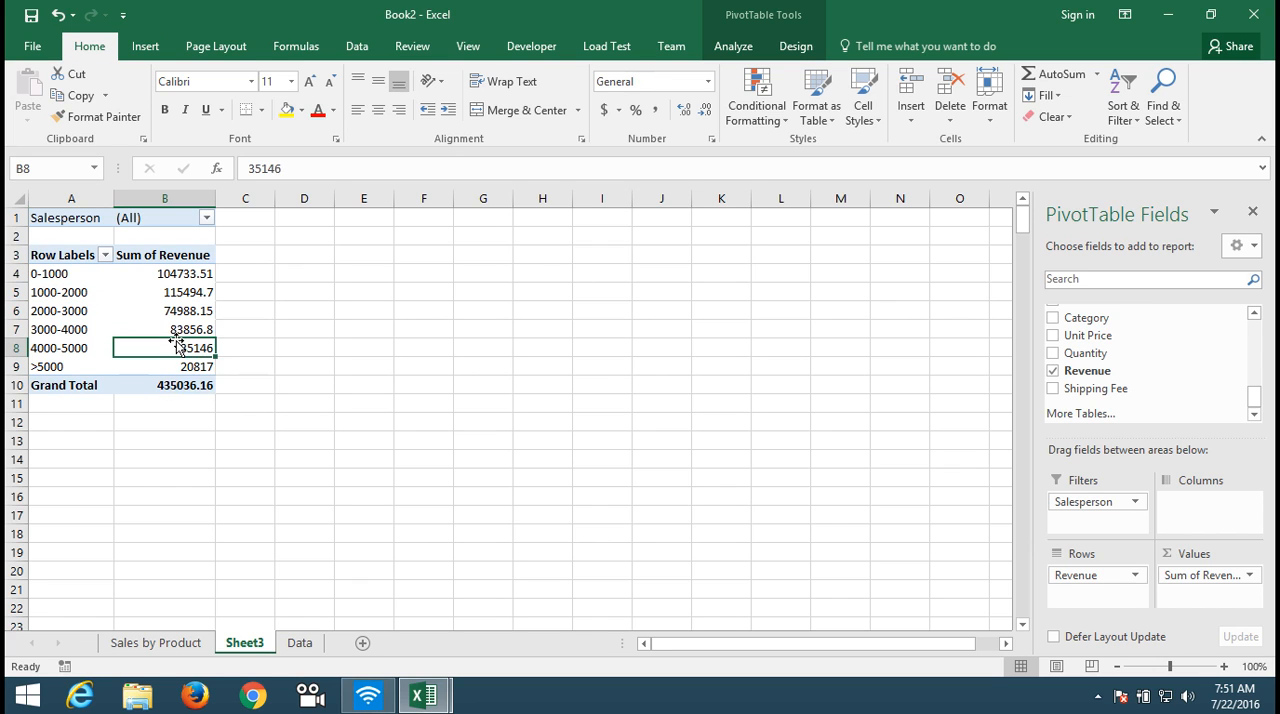
{"action": "left_click", "coordinate": [1245, 576]}
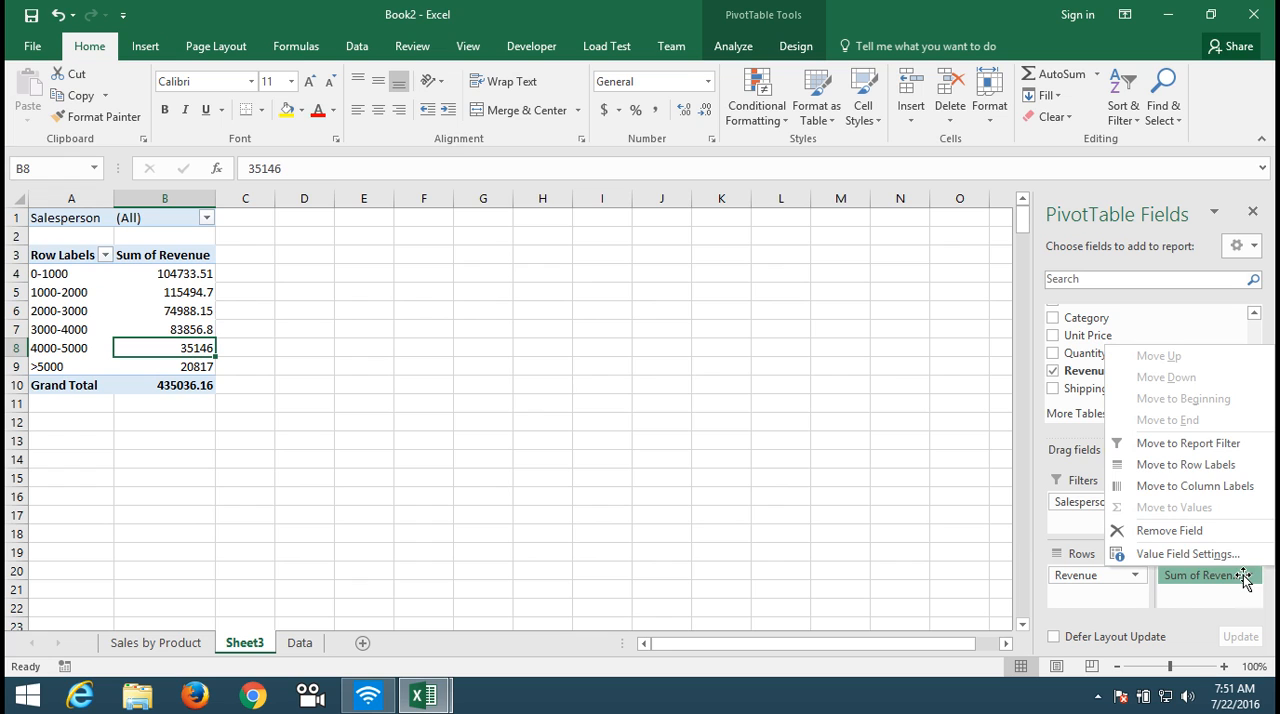
{"action": "left_click", "coordinate": [1218, 555]}
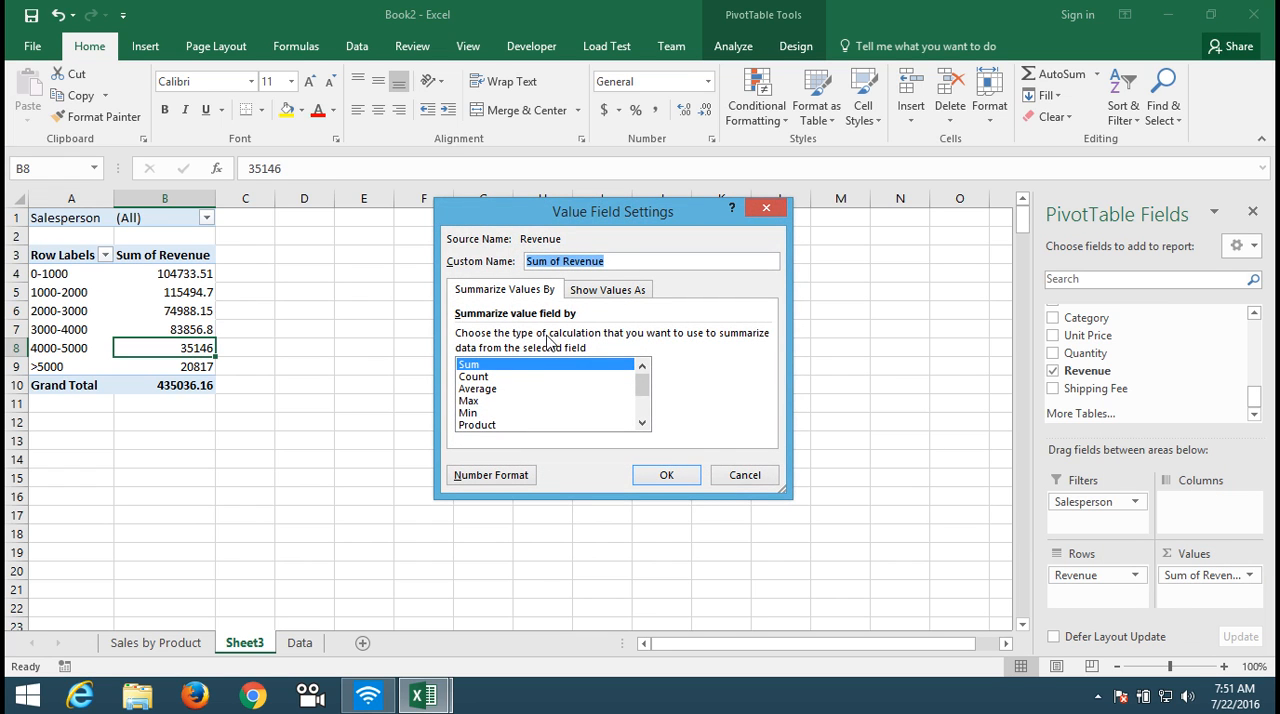
{"action": "left_click", "coordinate": [530, 377]}
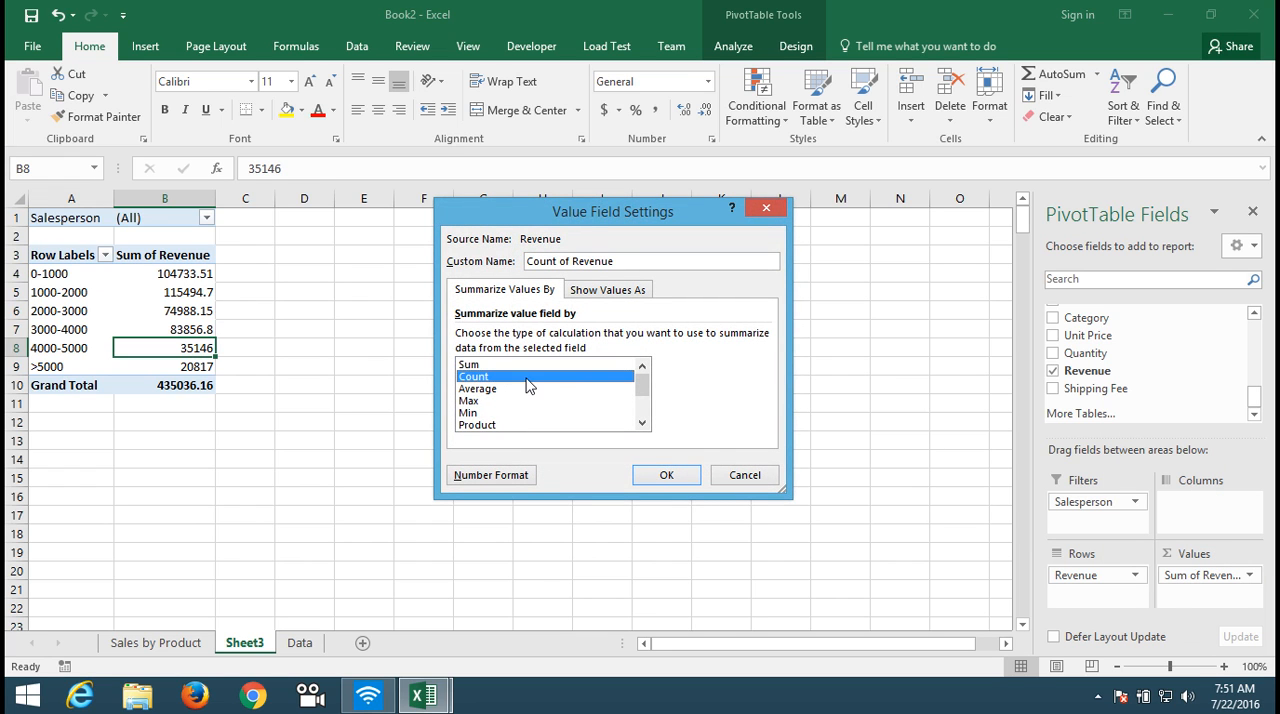
{"action": "left_click", "coordinate": [666, 476]}
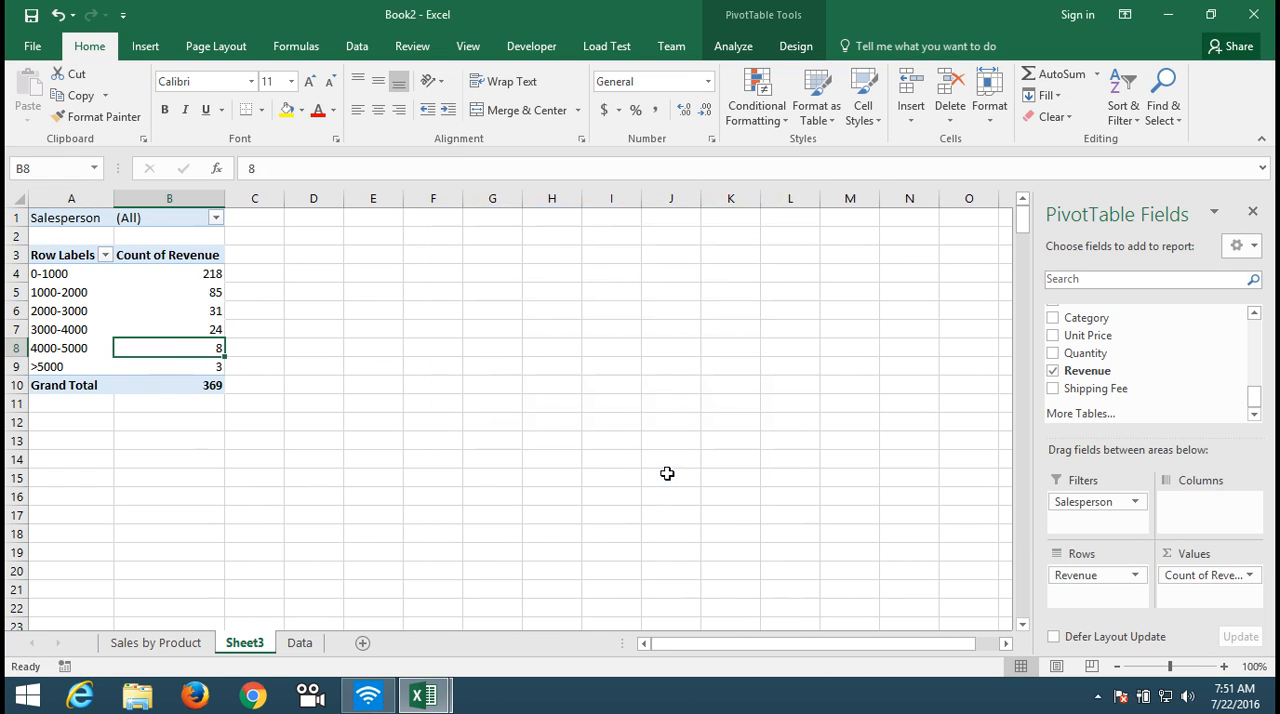
Step: Replace the Salesperson report filter with the Region field
{"action": "left_click", "coordinate": [88, 291]}
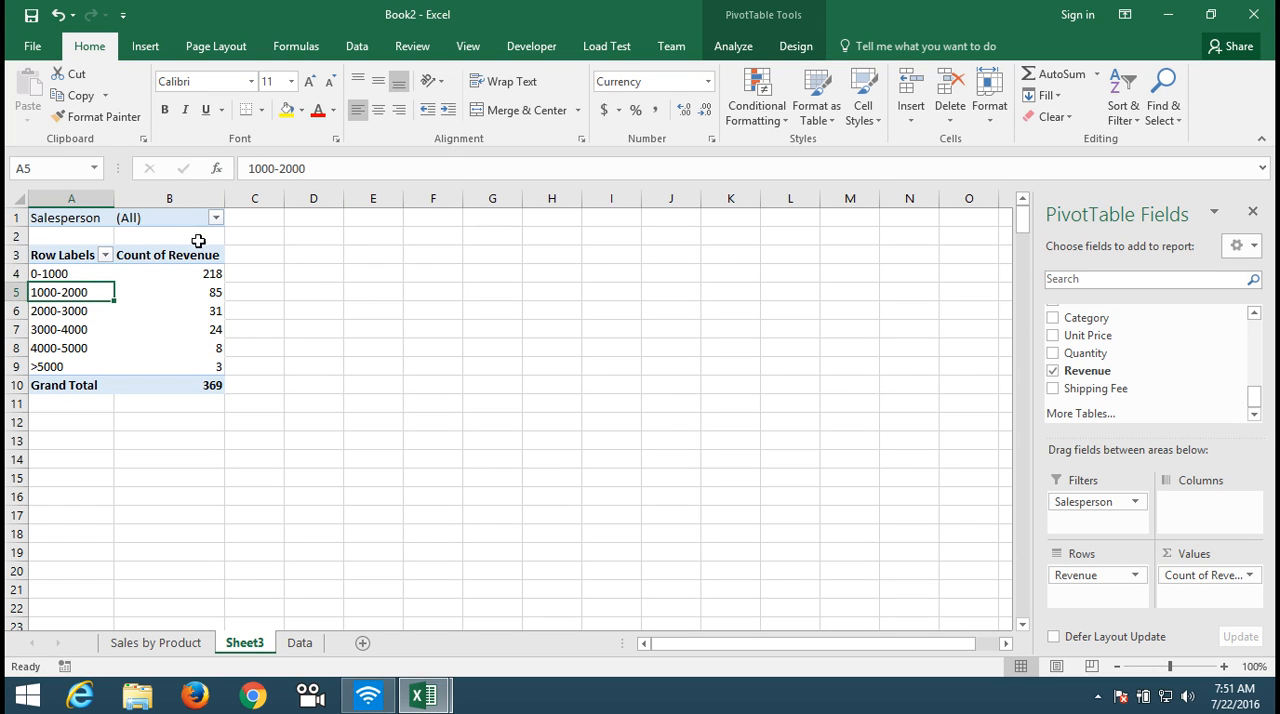
{"action": "left_click_drag", "start_coordinate": [1088, 504], "coordinate": [1166, 378]}
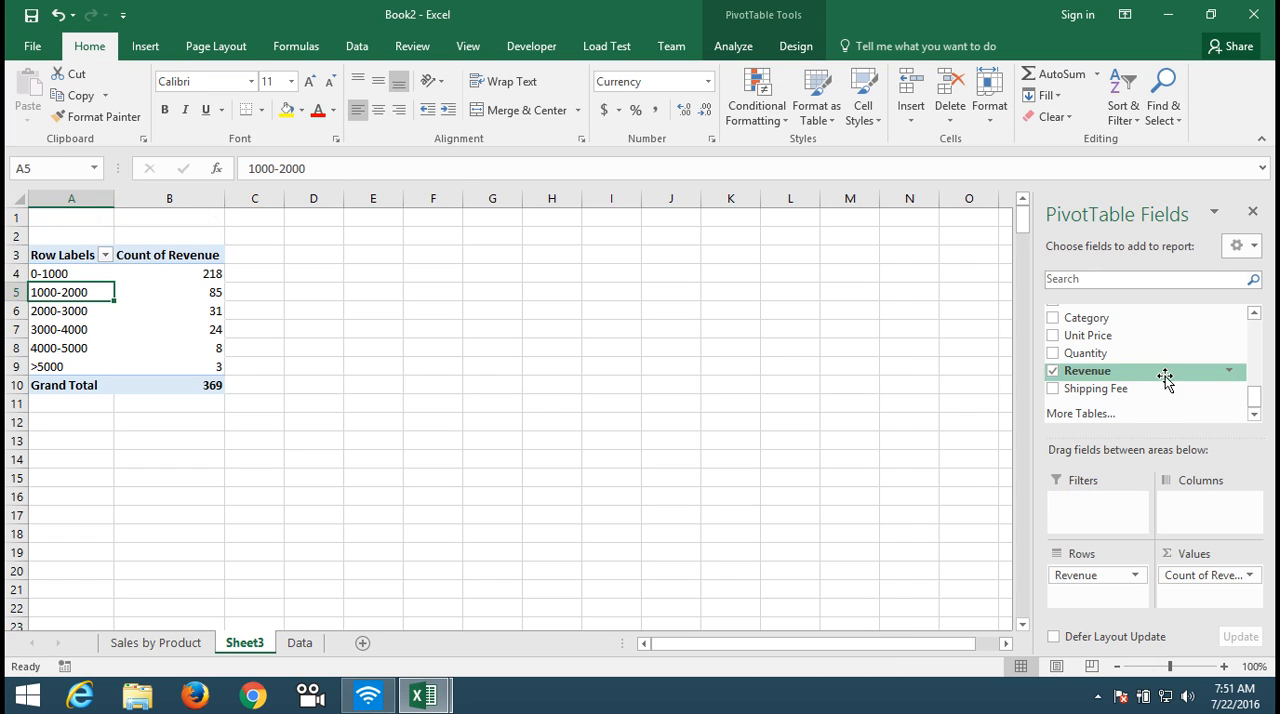
{"action": "left_click", "coordinate": [1255, 314]}
{"action": "left_click", "coordinate": [1258, 318]}
{"action": "left_click", "coordinate": [1255, 314]}
{"action": "left_click", "coordinate": [1255, 314]}
{"action": "left_click", "coordinate": [1255, 314]}
{"action": "left_click", "coordinate": [1255, 314]}
{"action": "left_click", "coordinate": [1255, 314]}
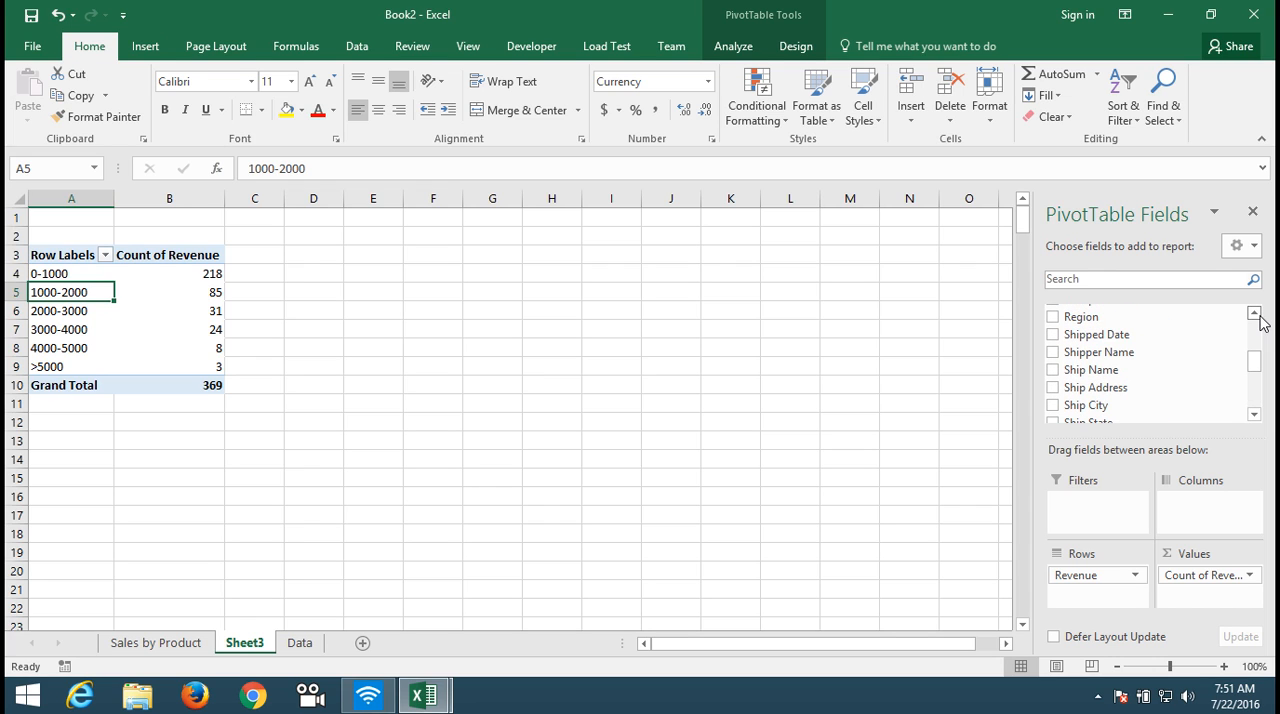
{"action": "left_click_drag", "start_coordinate": [1160, 318], "coordinate": [1108, 526]}
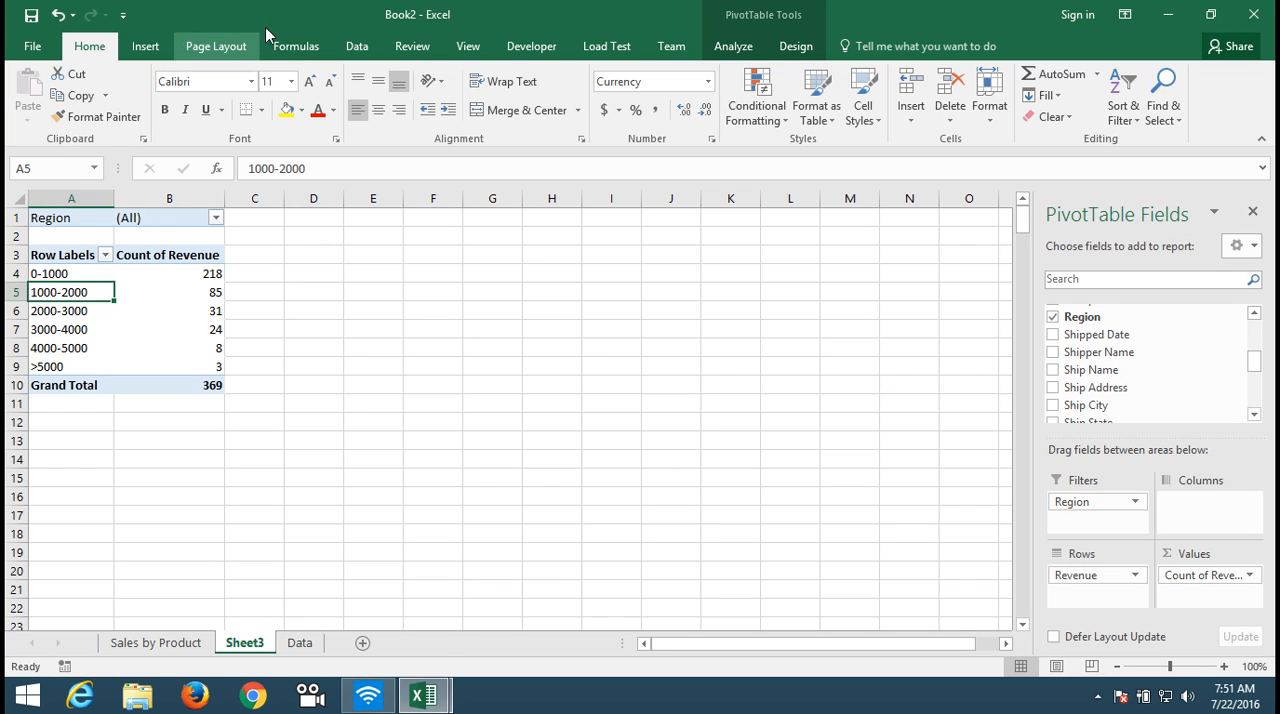
Step: Insert a Clustered Column PivotChart based on the grouped revenue counts
{"action": "left_click", "coordinate": [735, 47]}
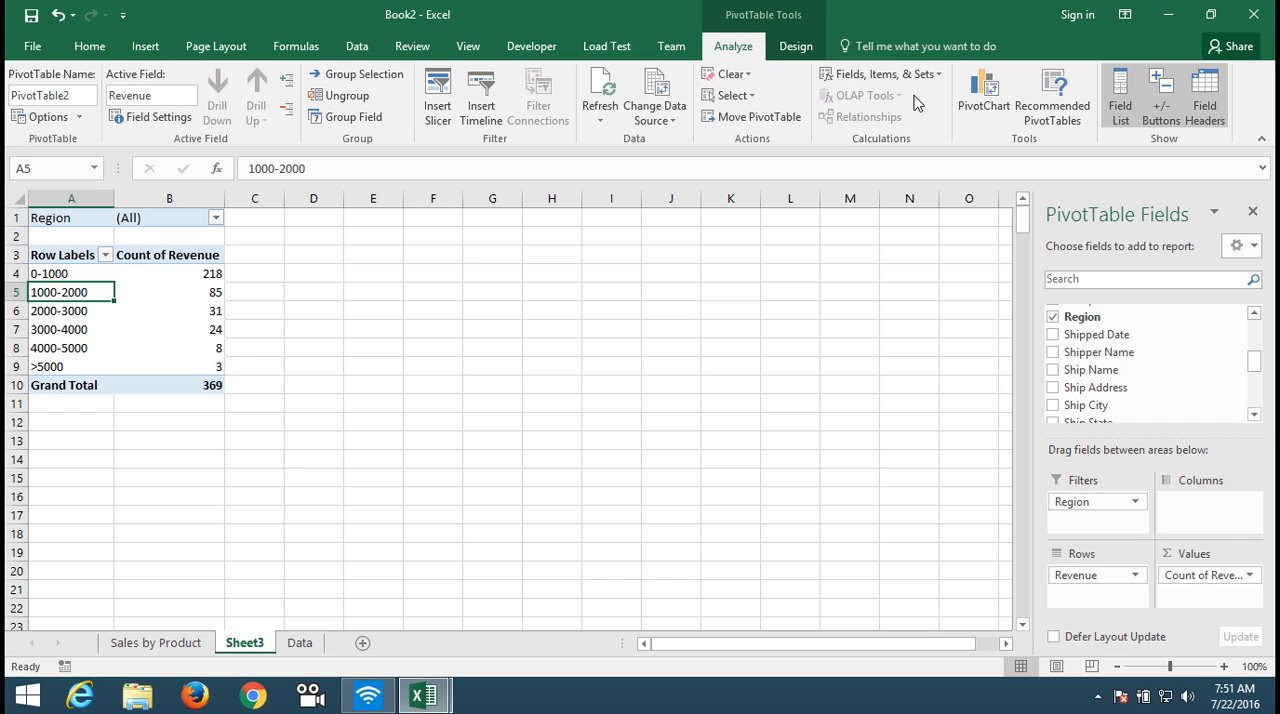
{"action": "left_click", "coordinate": [981, 116]}
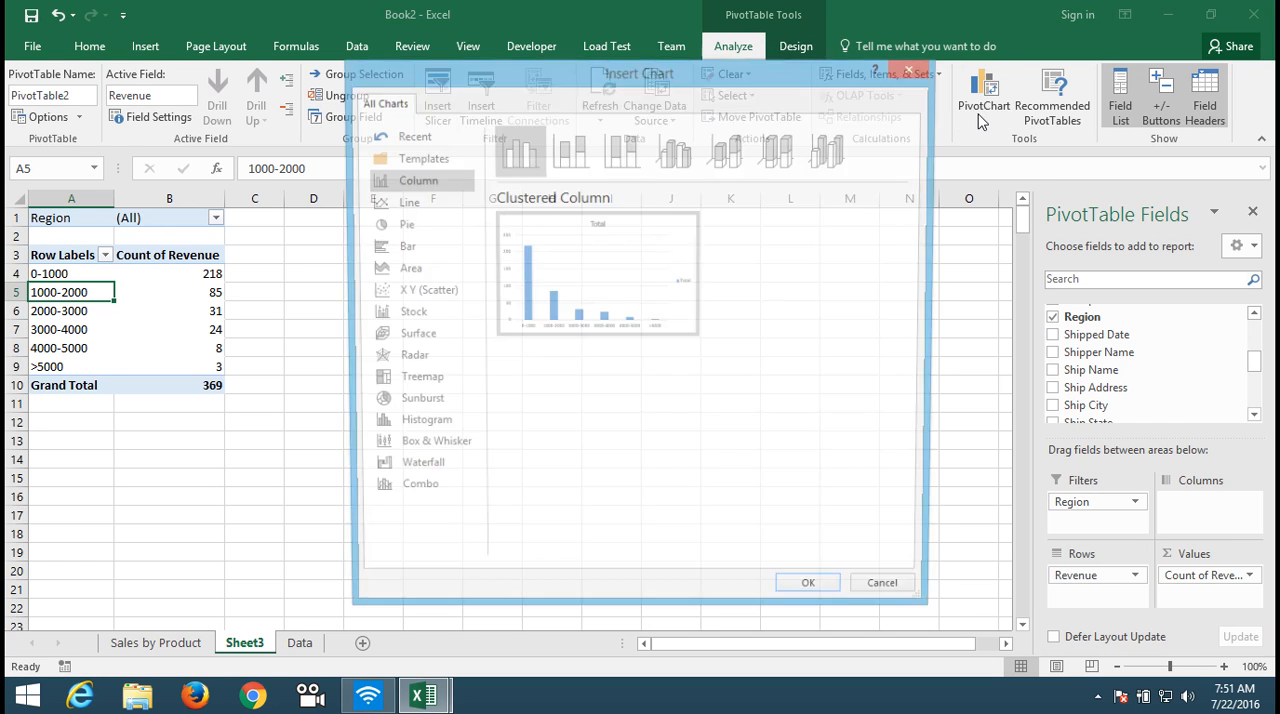
{"action": "left_click", "coordinate": [816, 598]}
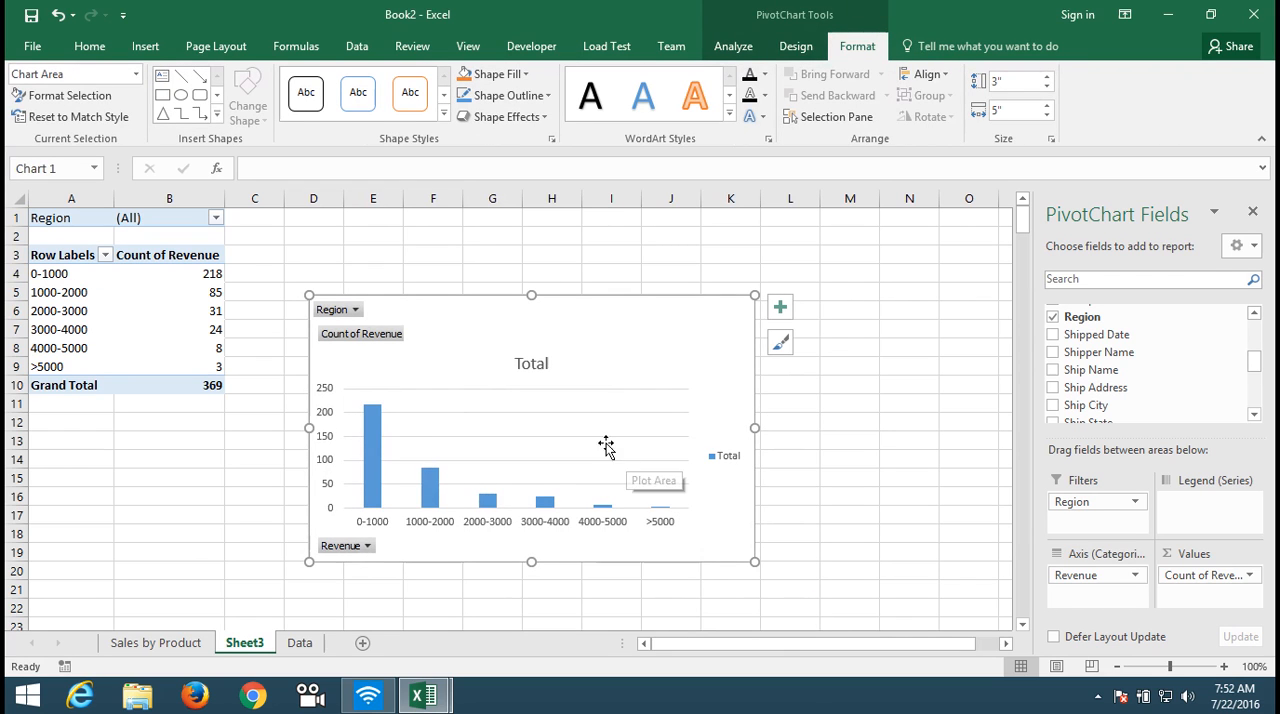
Step: Move the PivotChart up beside the pivot table and enlarge it to about 3.54" high by 6.09" wide
{"action": "left_click_drag", "start_coordinate": [434, 317], "coordinate": [366, 231]}
{"action": "left_click", "coordinate": [459, 283]}
{"action": "left_click", "coordinate": [470, 286]}
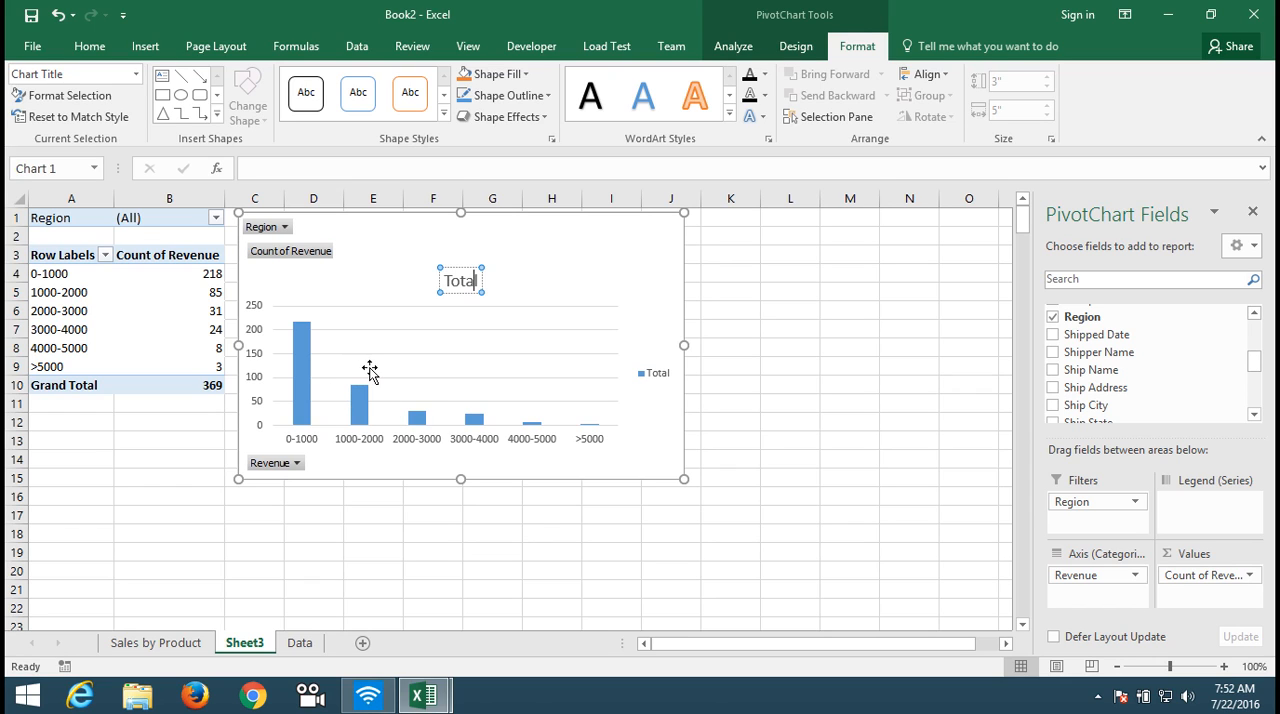
{"action": "left_click", "coordinate": [276, 262]}
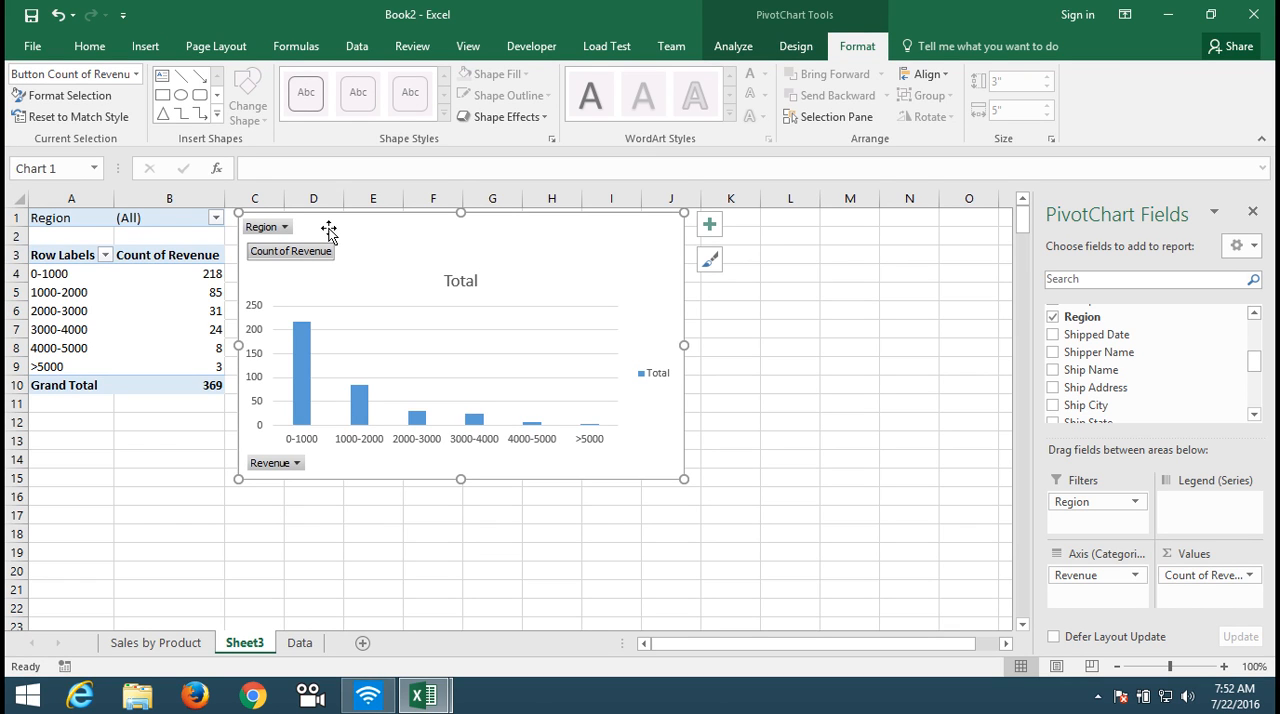
{"action": "left_click", "coordinate": [279, 465]}
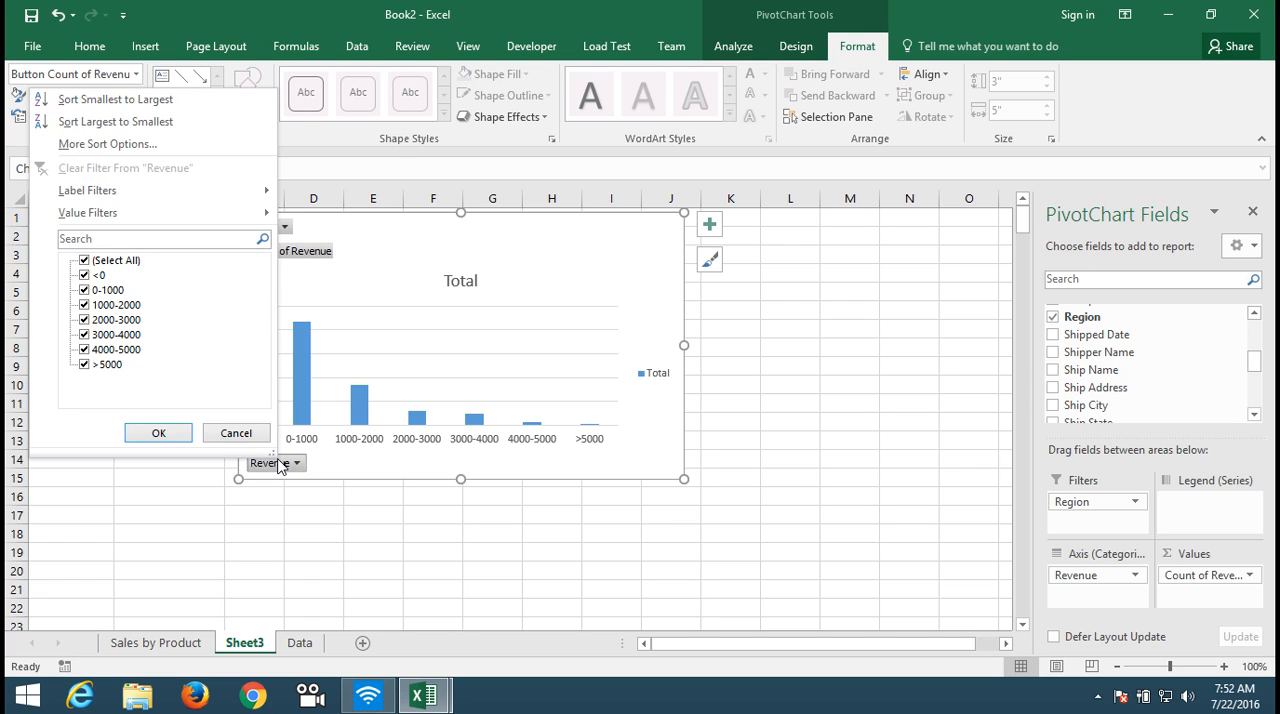
{"action": "left_click", "coordinate": [279, 465]}
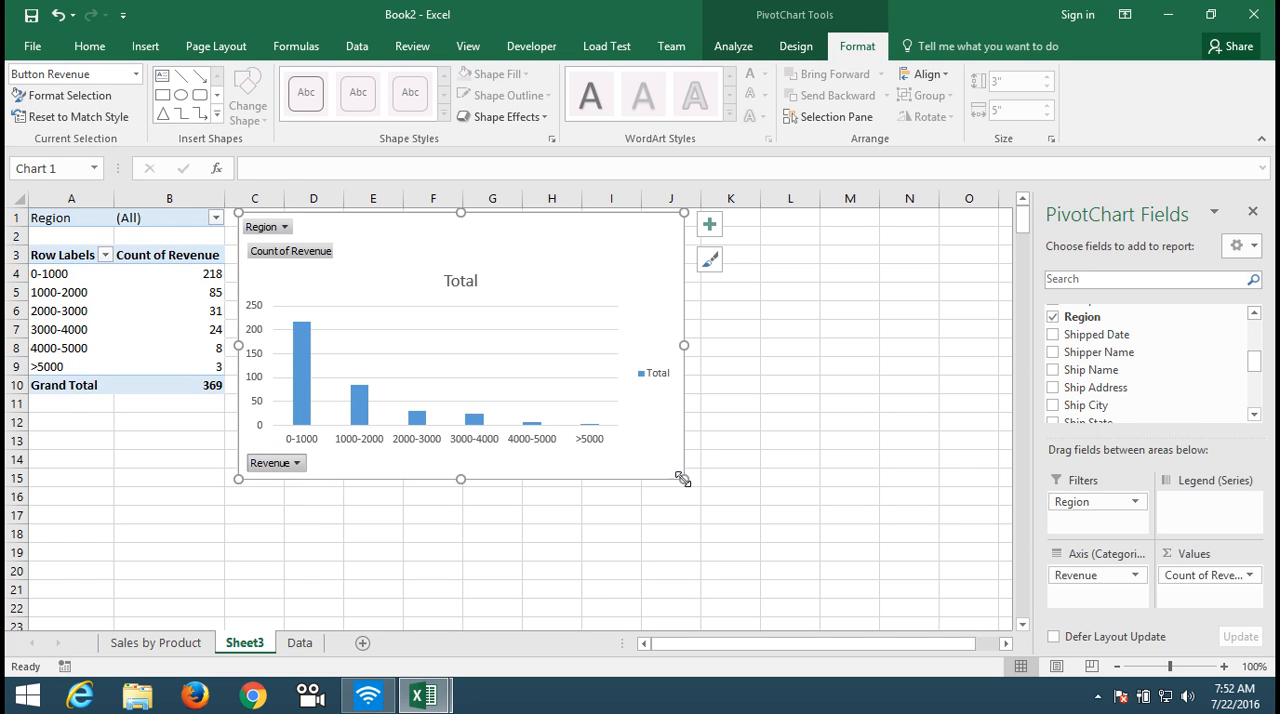
{"action": "left_click_drag", "start_coordinate": [684, 479], "coordinate": [781, 527]}
Step: Replace the chart title with "Count of Transaction By Invoice Amout"
{"action": "left_click", "coordinate": [510, 281]}
{"action": "left_click", "coordinate": [512, 281]}
{"action": "key", "text": "Delete"}
{"action": "key", "text": "Delete"}
{"action": "key", "text": "BackSpace"}
{"action": "key", "text": "BackSpace"}
{"action": "key", "text": "BackSpace"}
{"action": "type", "text": "Count"}
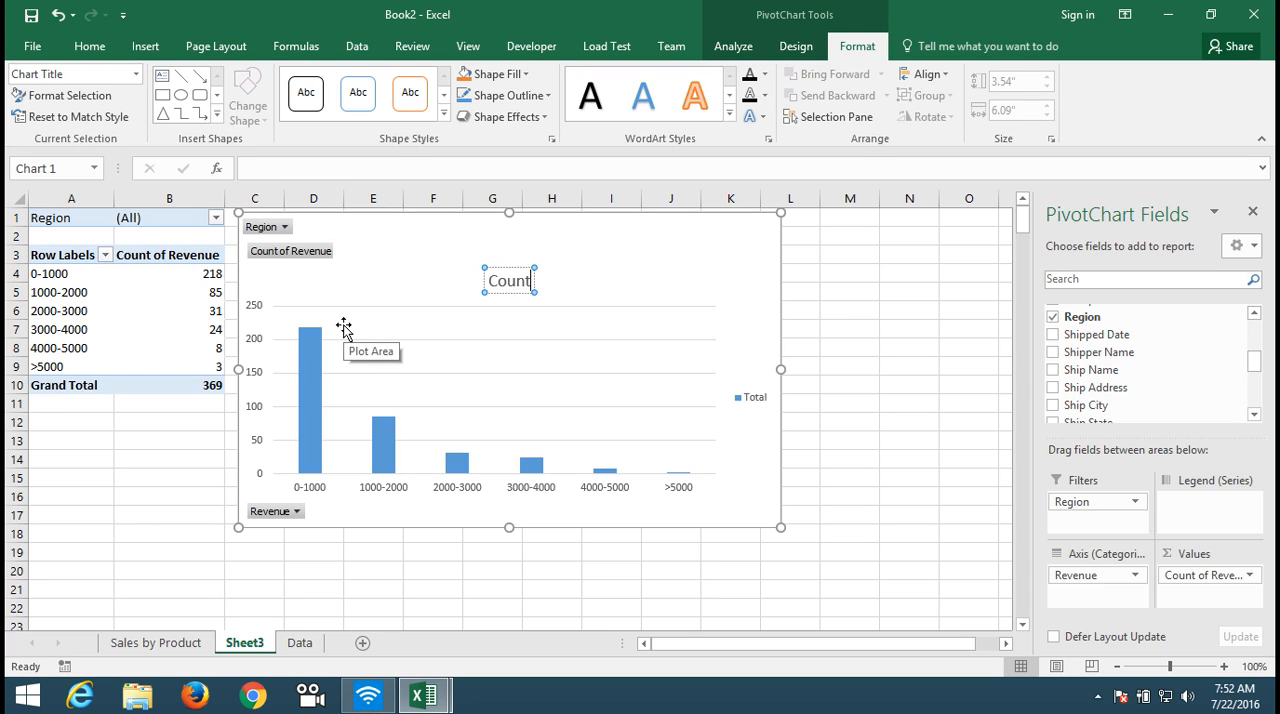
{"action": "type", "text": " of Tra"}
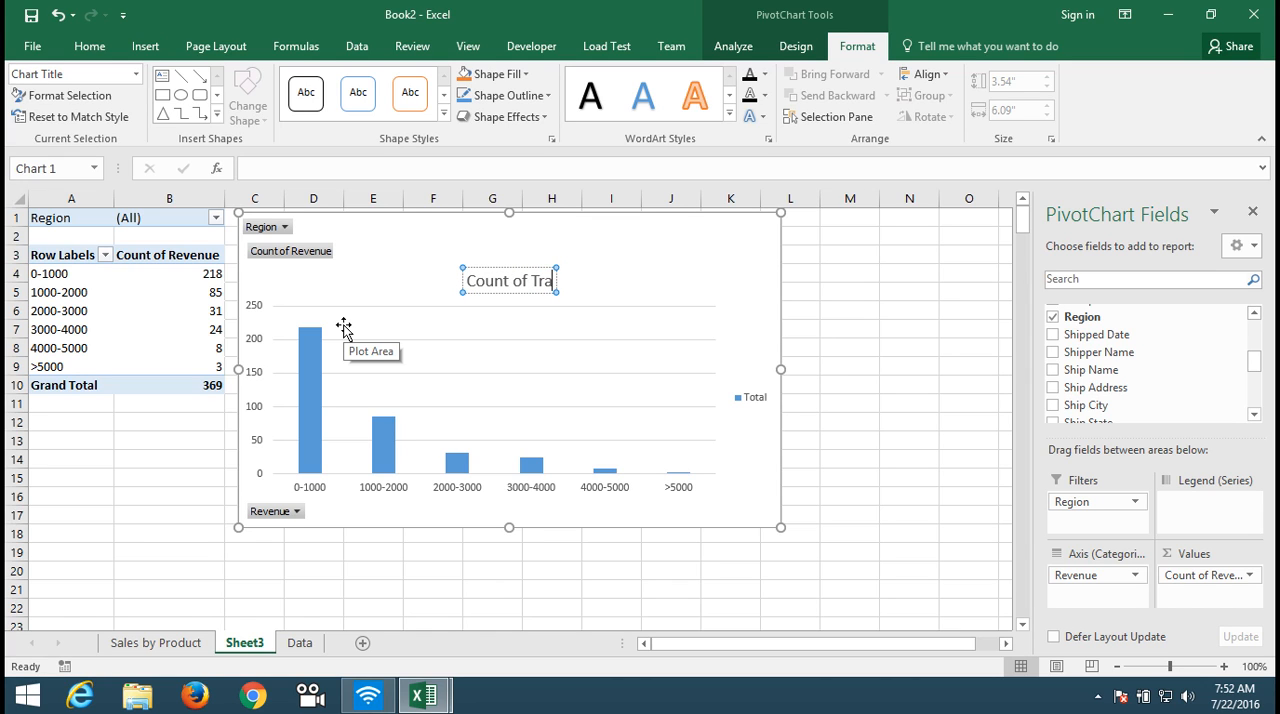
{"action": "type", "text": "n"}
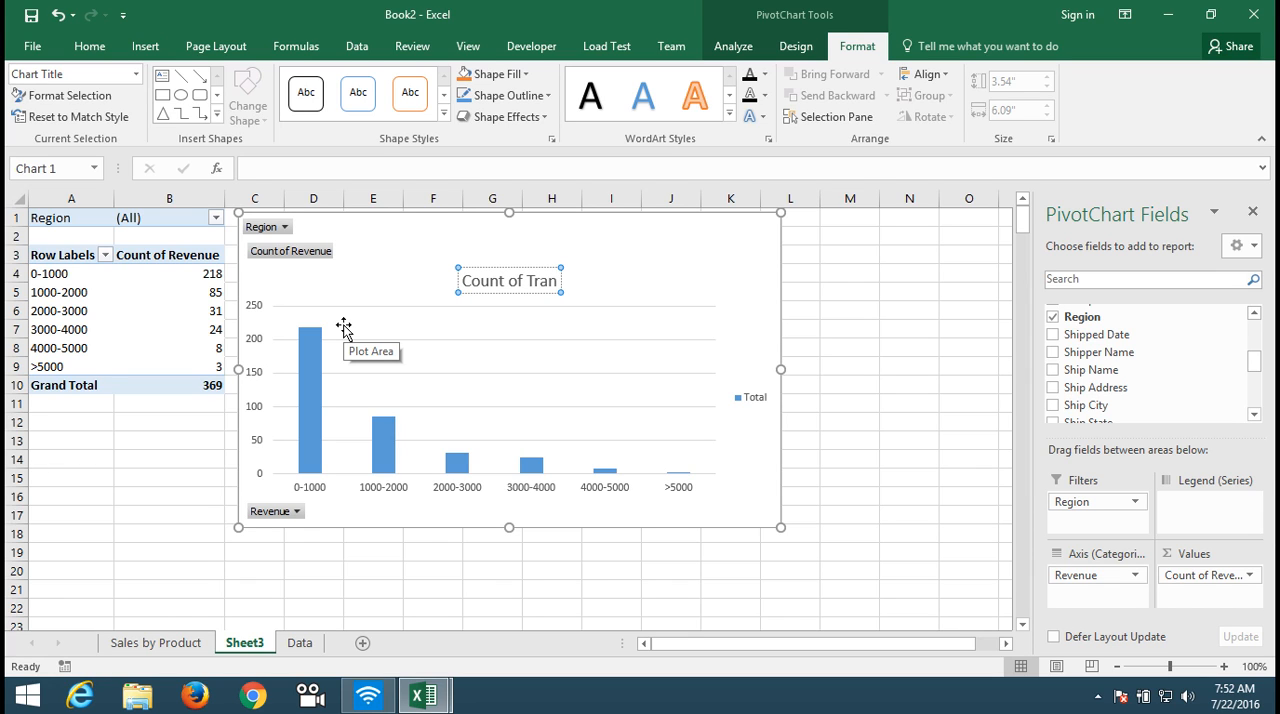
{"action": "type", "text": "sac"}
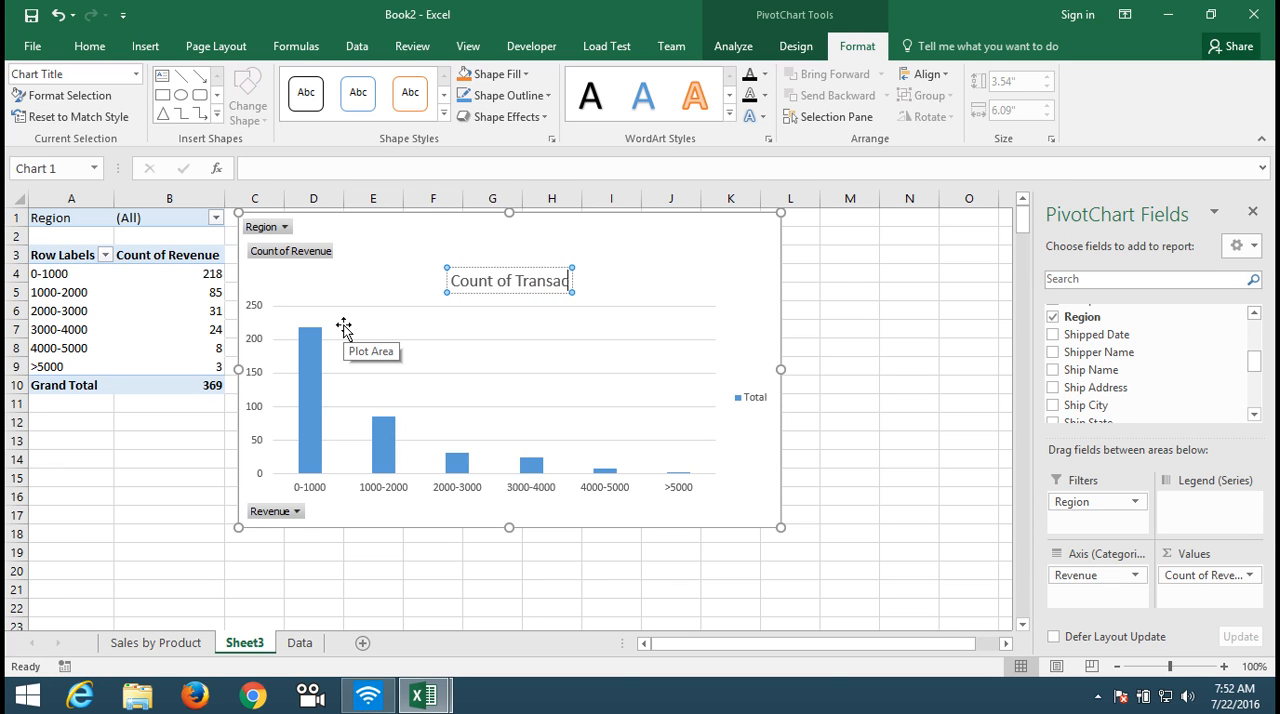
{"action": "type", "text": "tion"}
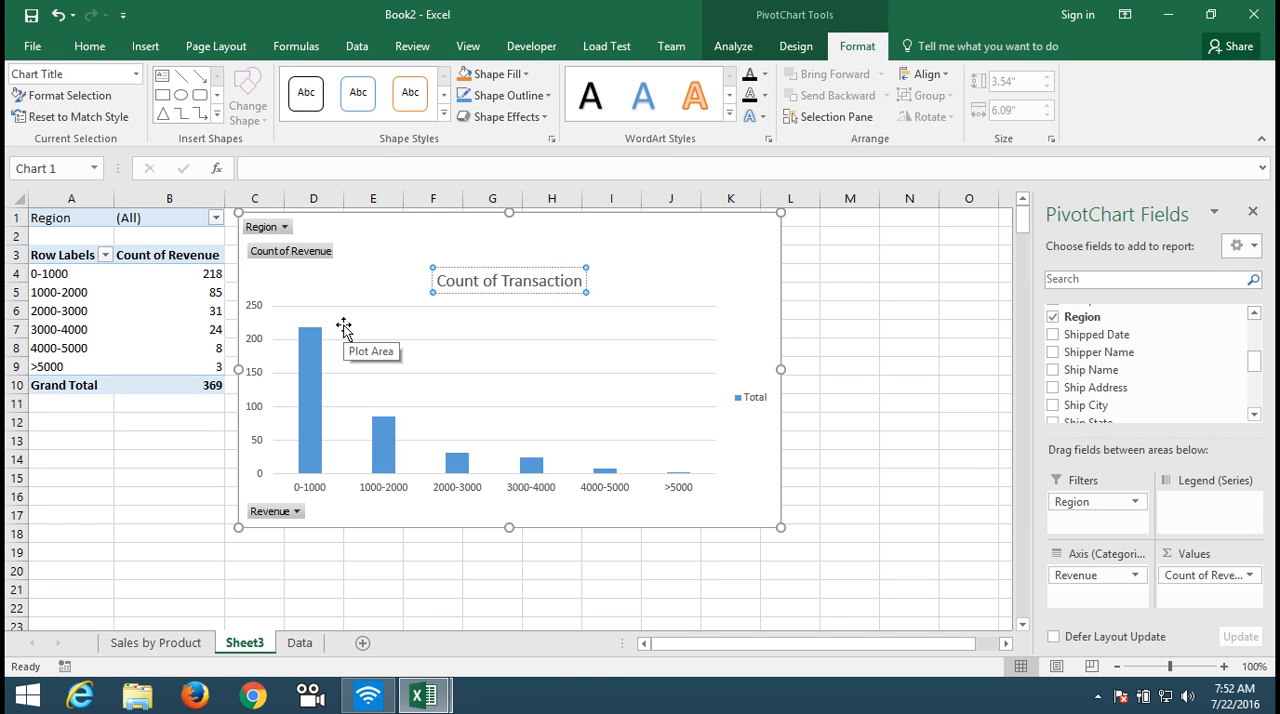
{"action": "type", "text": " By"}
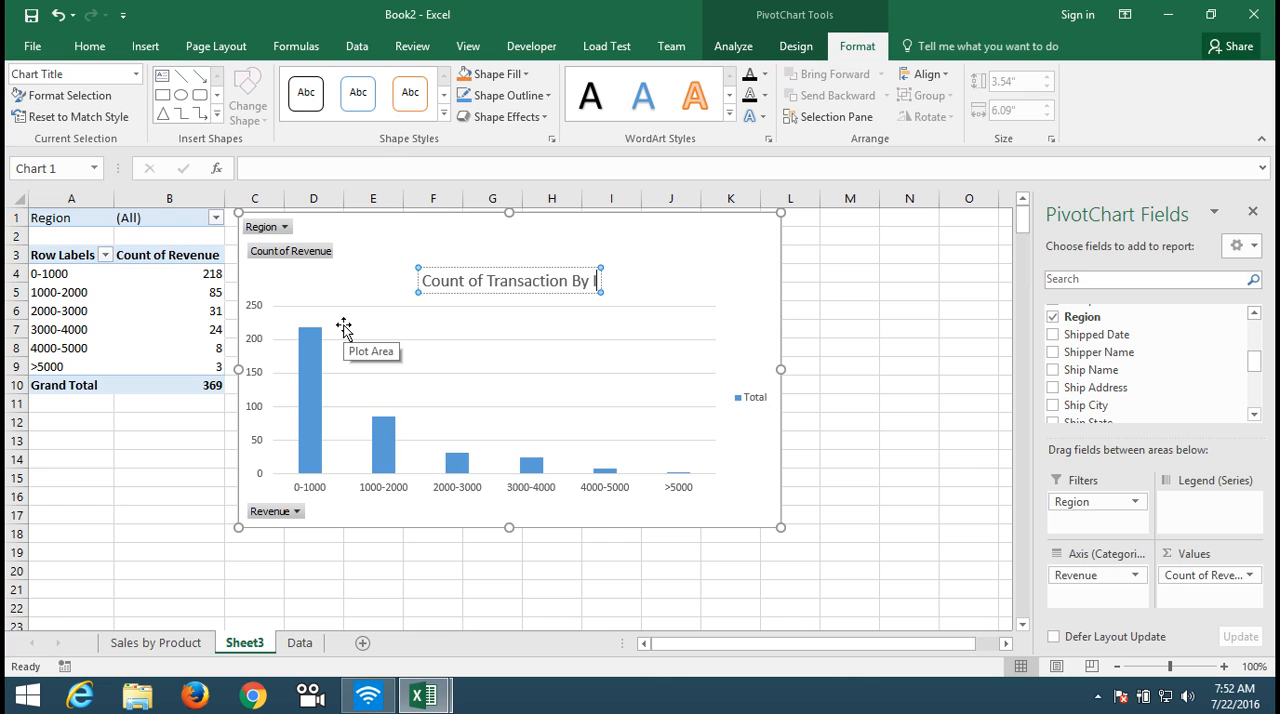
{"action": "type", "text": " Inv"}
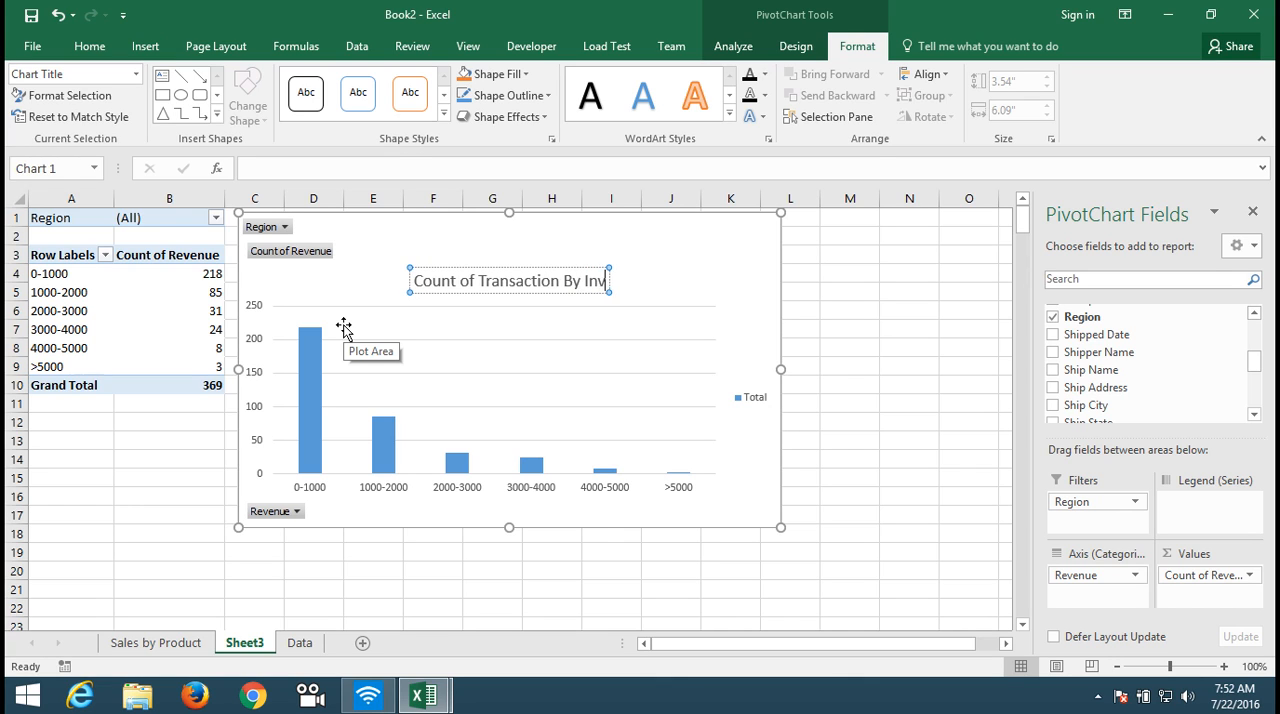
{"action": "type", "text": "oice Amout"}
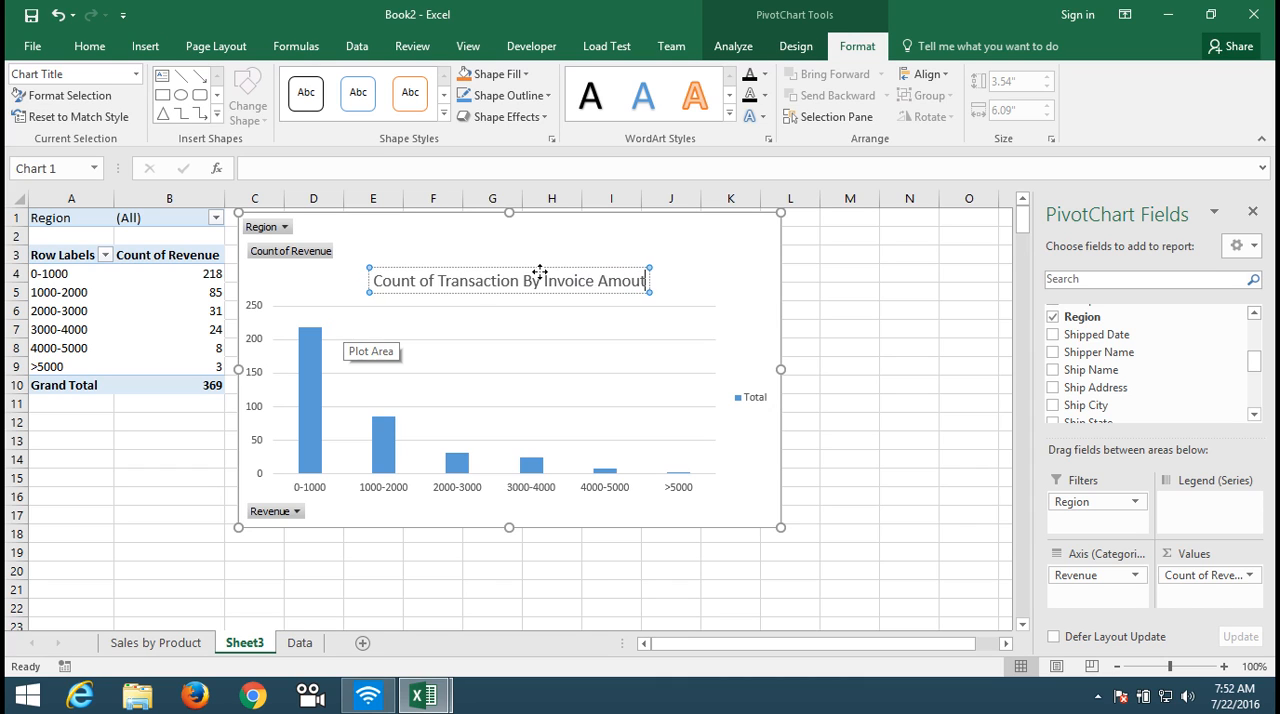
{"action": "left_click", "coordinate": [574, 258]}
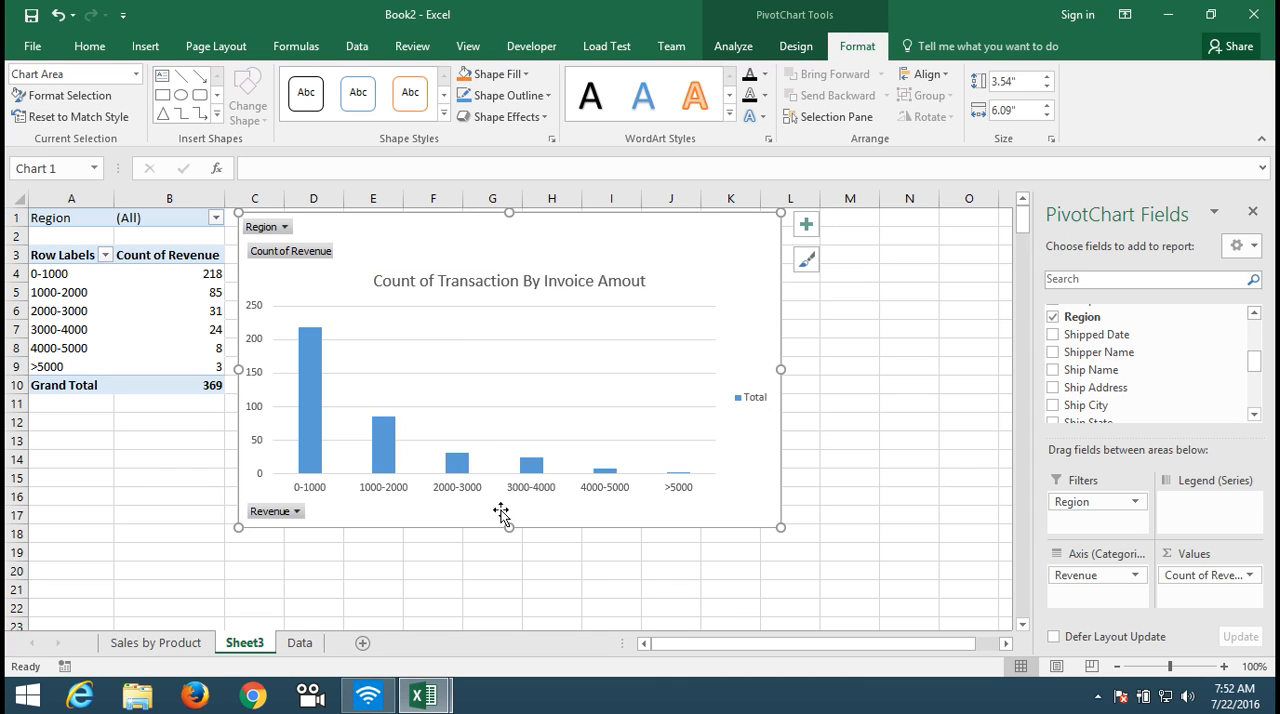
Step: Format the chart's data series with a series overlap of -100% and a gap width of 18%
{"action": "left_click", "coordinate": [391, 456]}
{"action": "right_click", "coordinate": [391, 456]}
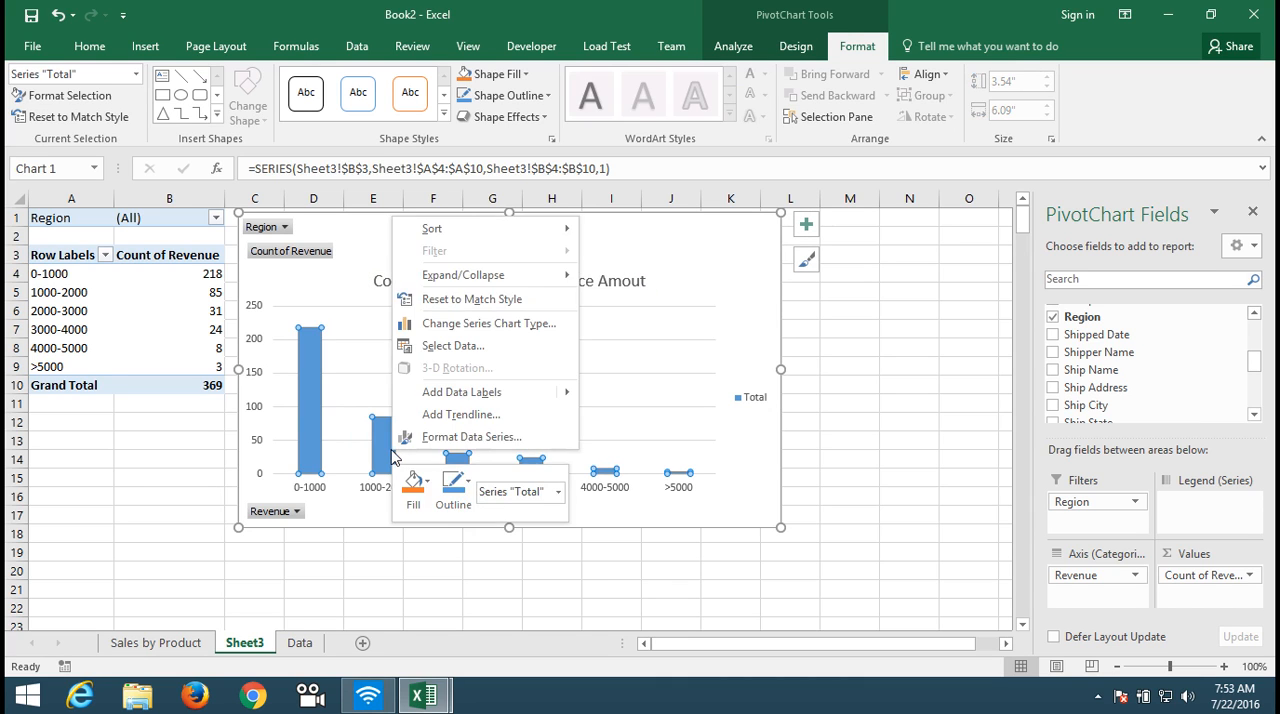
{"action": "key", "text": "Escape"}
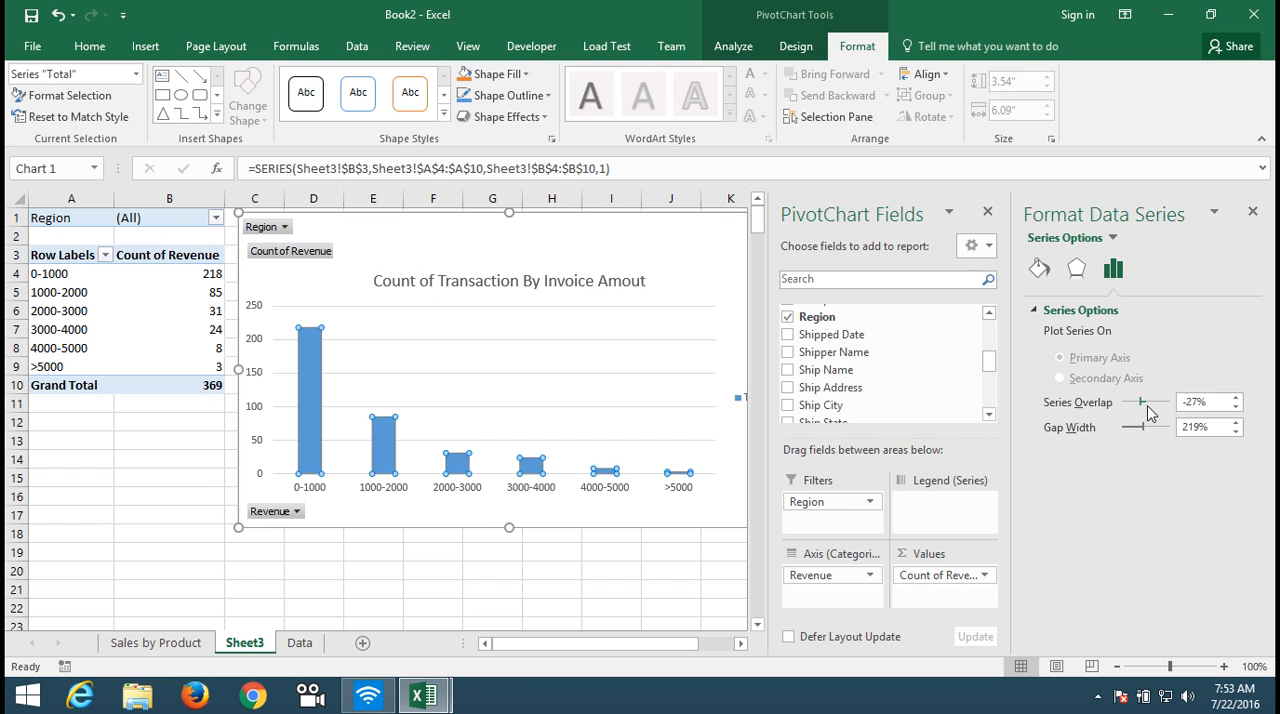
{"action": "left_click_drag", "start_coordinate": [1145, 407], "coordinate": [1121, 408]}
{"action": "left_click_drag", "start_coordinate": [1135, 407], "coordinate": [1122, 409]}
{"action": "left_click_drag", "start_coordinate": [1137, 428], "coordinate": [1129, 434]}
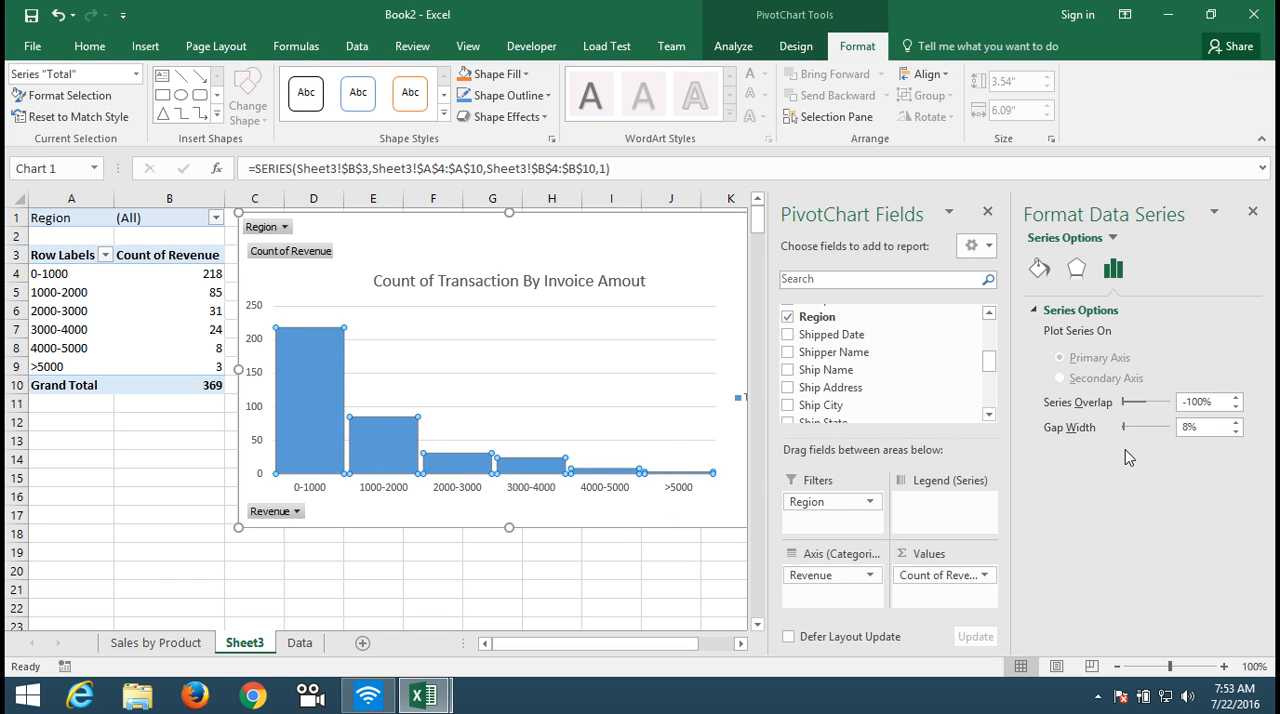
{"action": "left_click_drag", "start_coordinate": [1127, 429], "coordinate": [1131, 430]}
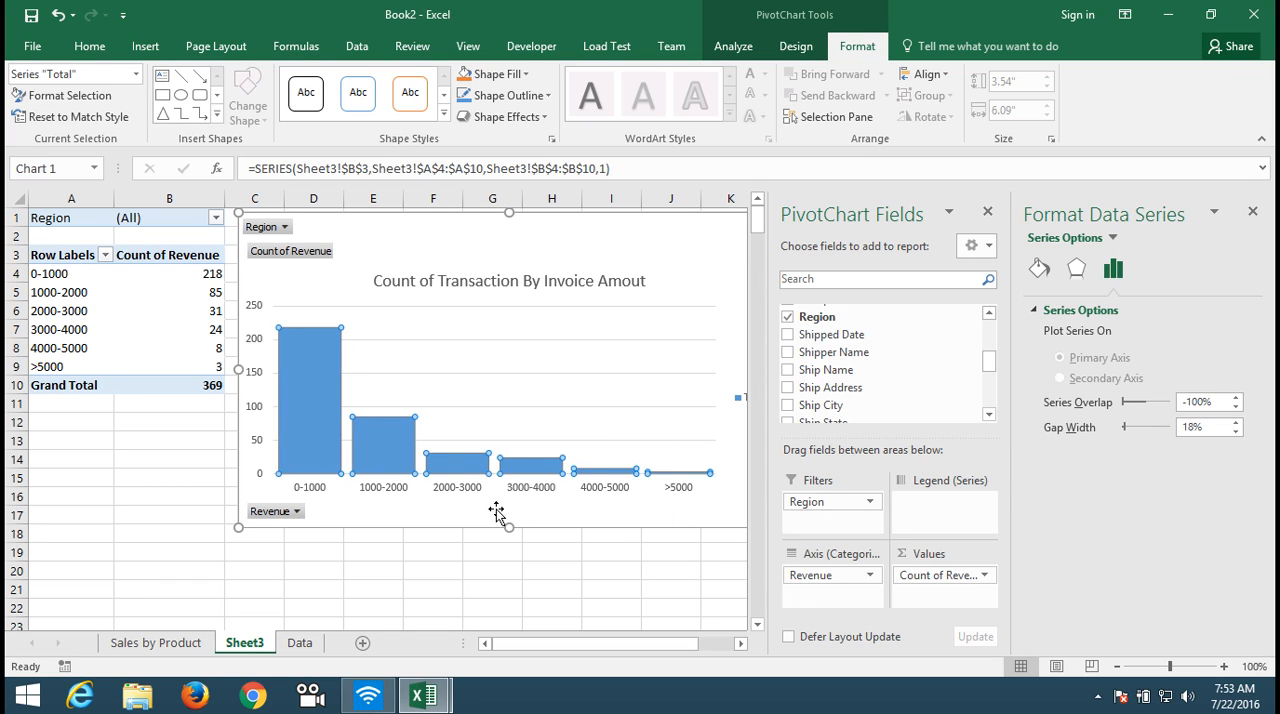
{"action": "left_click", "coordinate": [479, 551]}
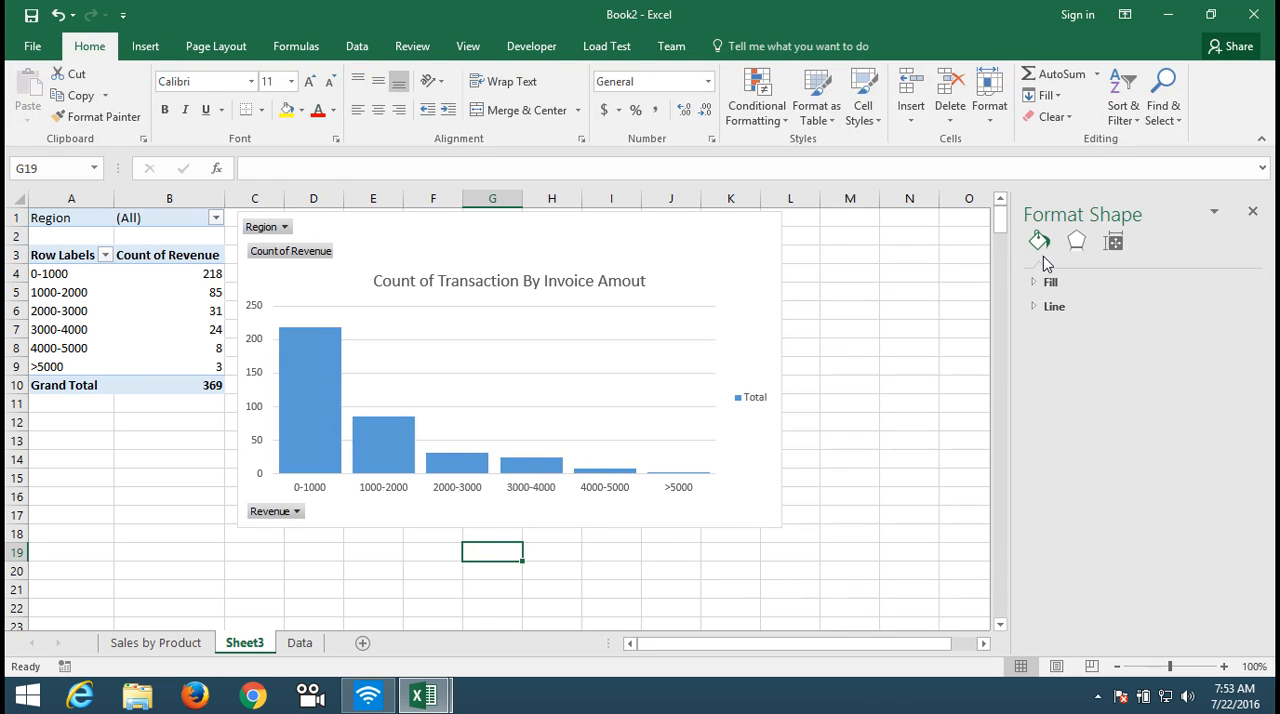
Step: Delete the chart legend and close the field list and formatting panes
{"action": "left_click", "coordinate": [751, 399]}
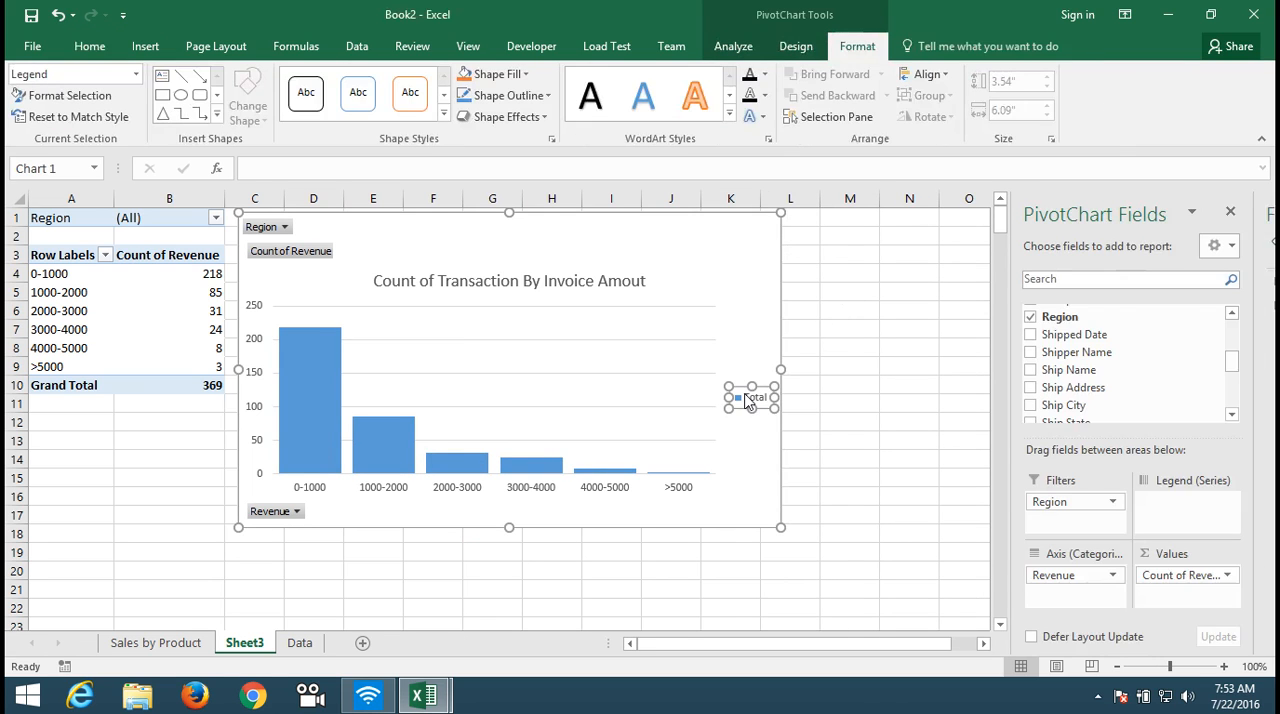
{"action": "key", "text": "Delete"}
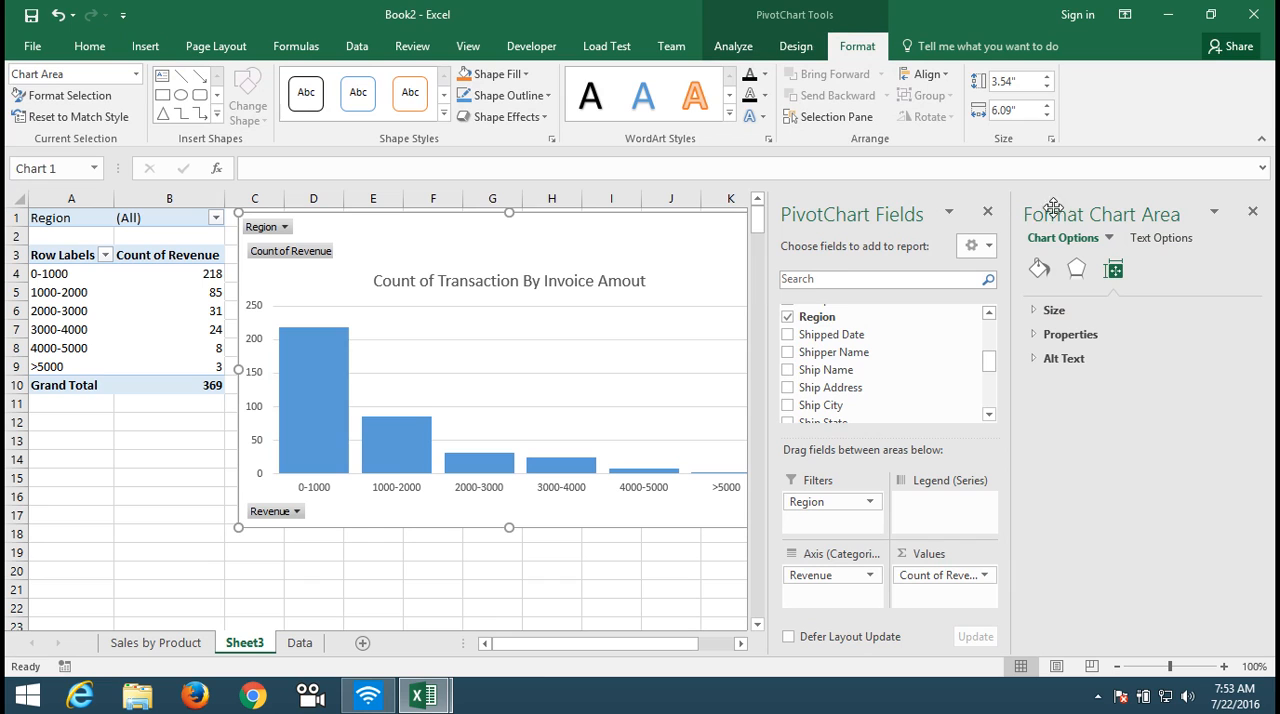
{"action": "left_click", "coordinate": [987, 211]}
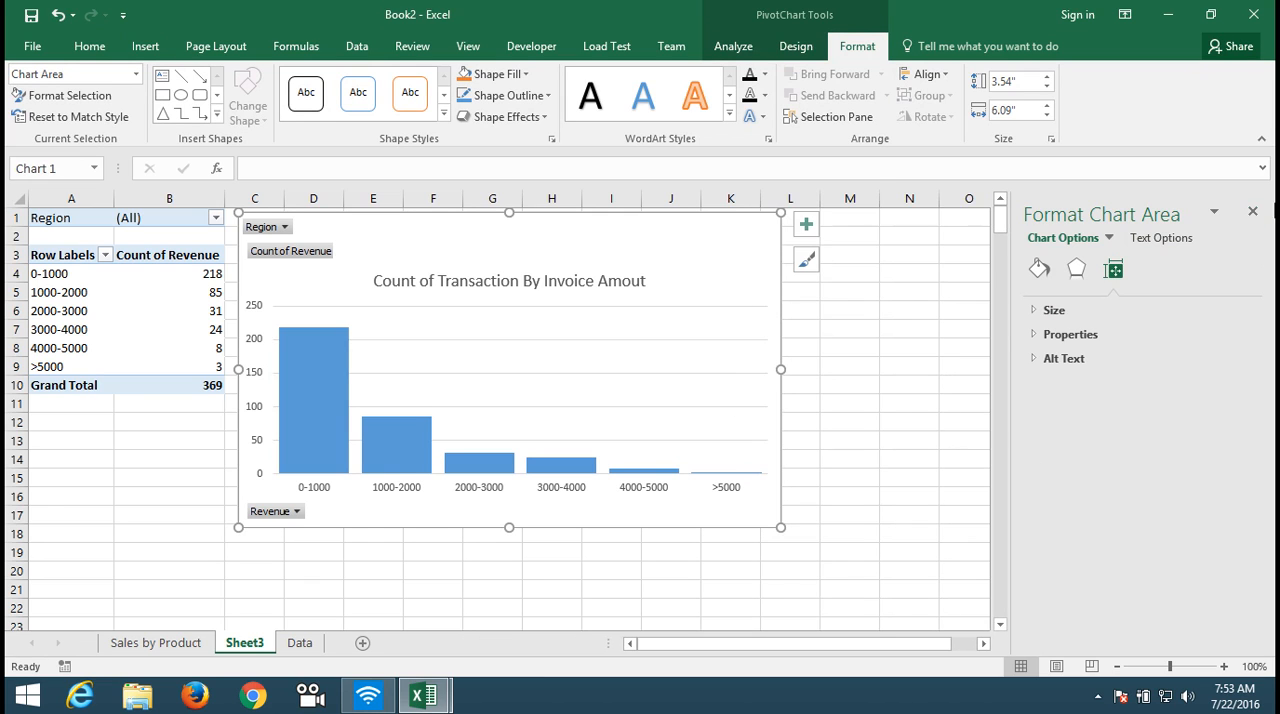
{"action": "left_click", "coordinate": [1253, 211]}
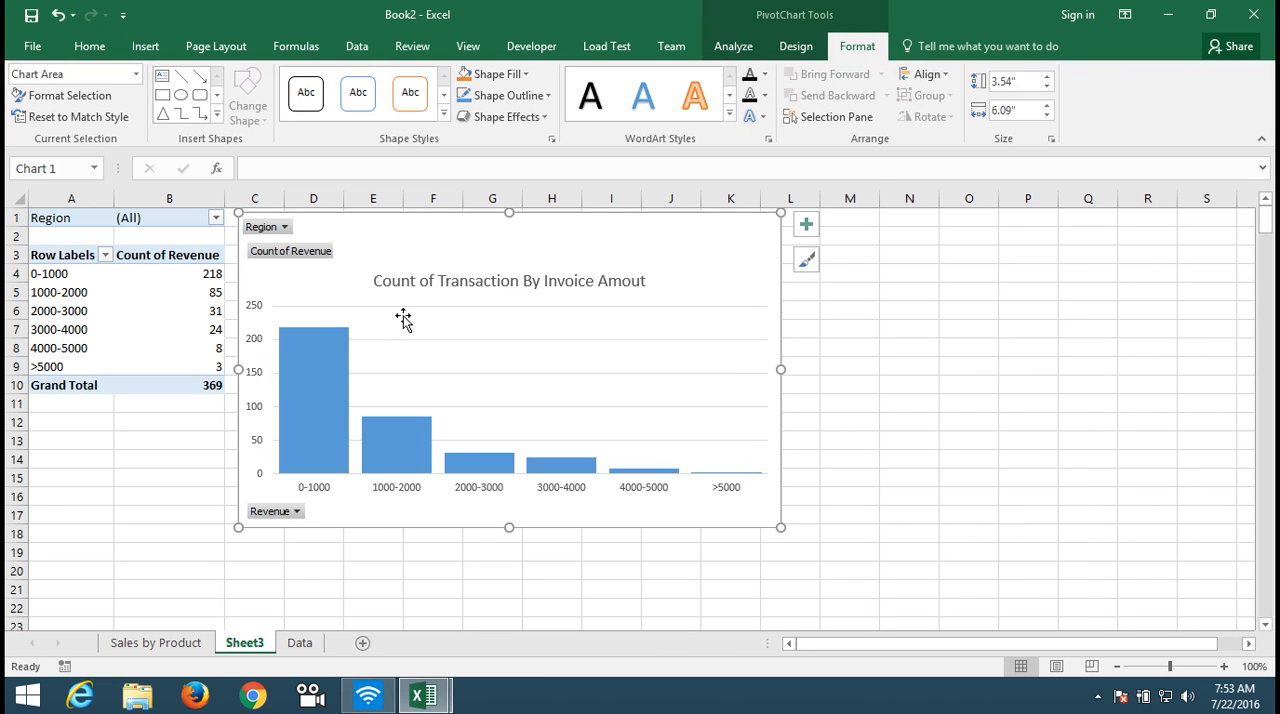
Step: Add data labels to the columns of the chart series
{"action": "left_click", "coordinate": [320, 360]}
{"action": "right_click", "coordinate": [320, 360]}
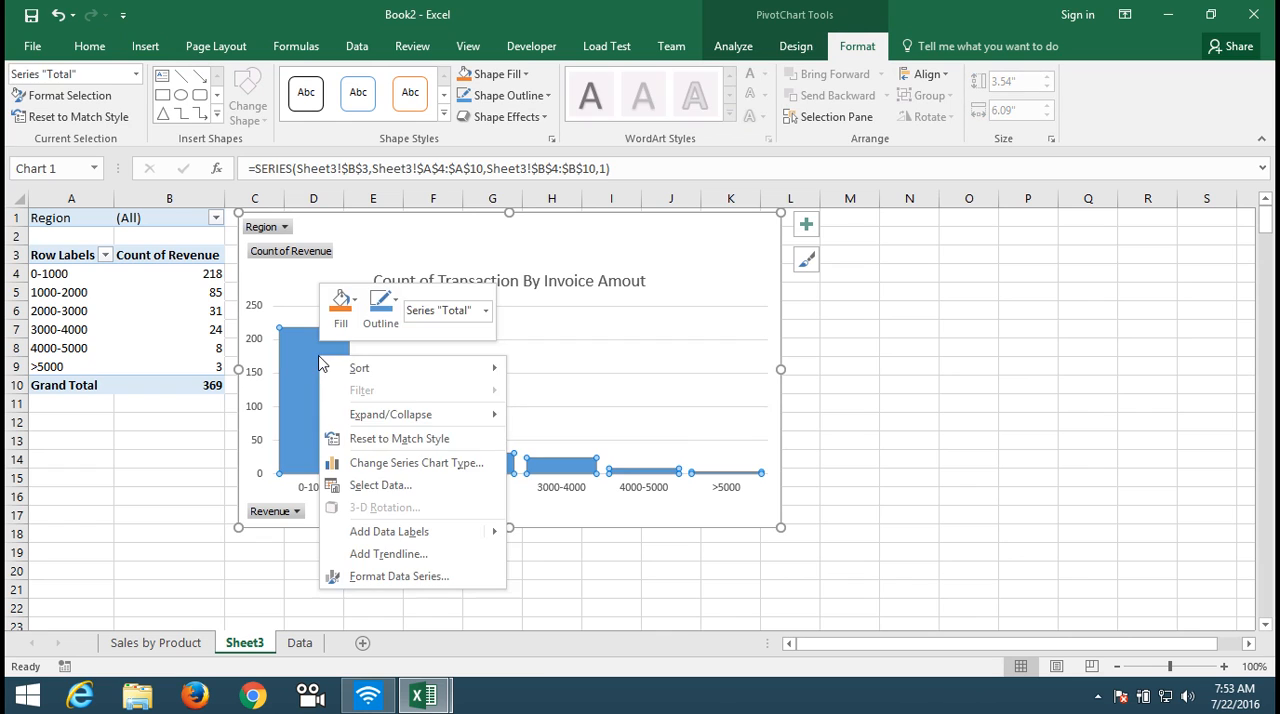
{"action": "mouse_move", "coordinate": [450, 533]}
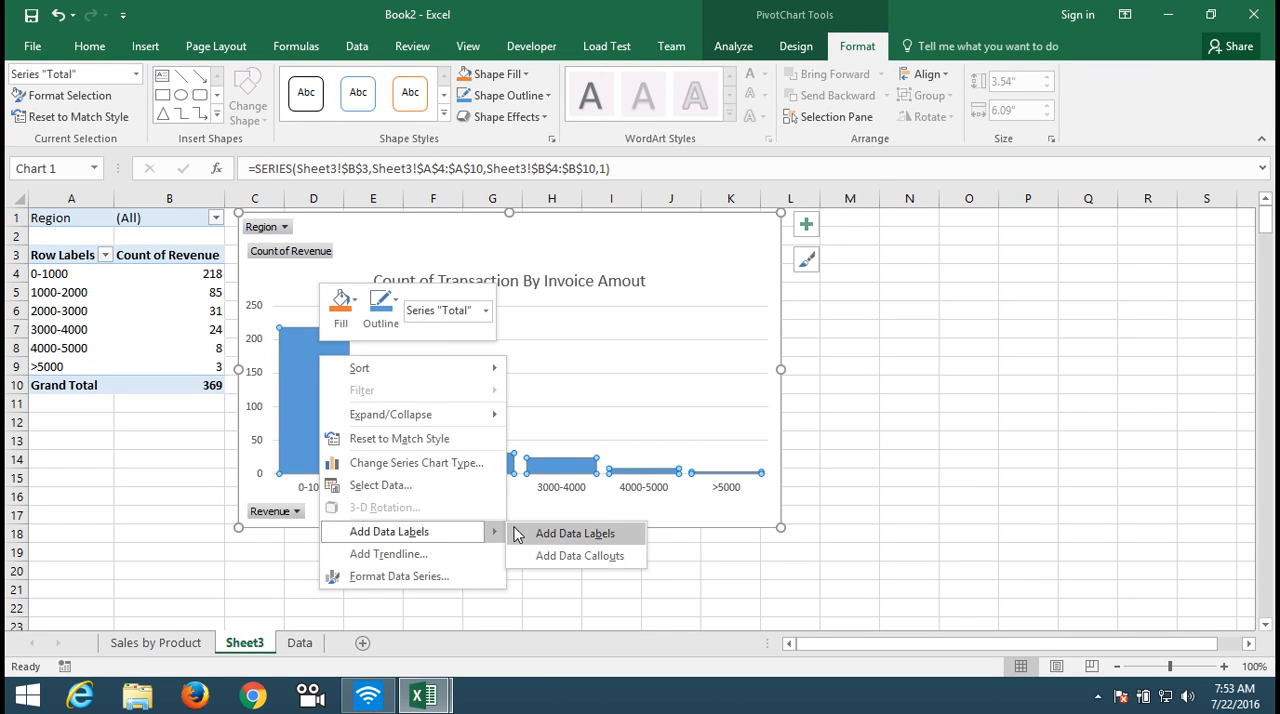
{"action": "left_click", "coordinate": [517, 534]}
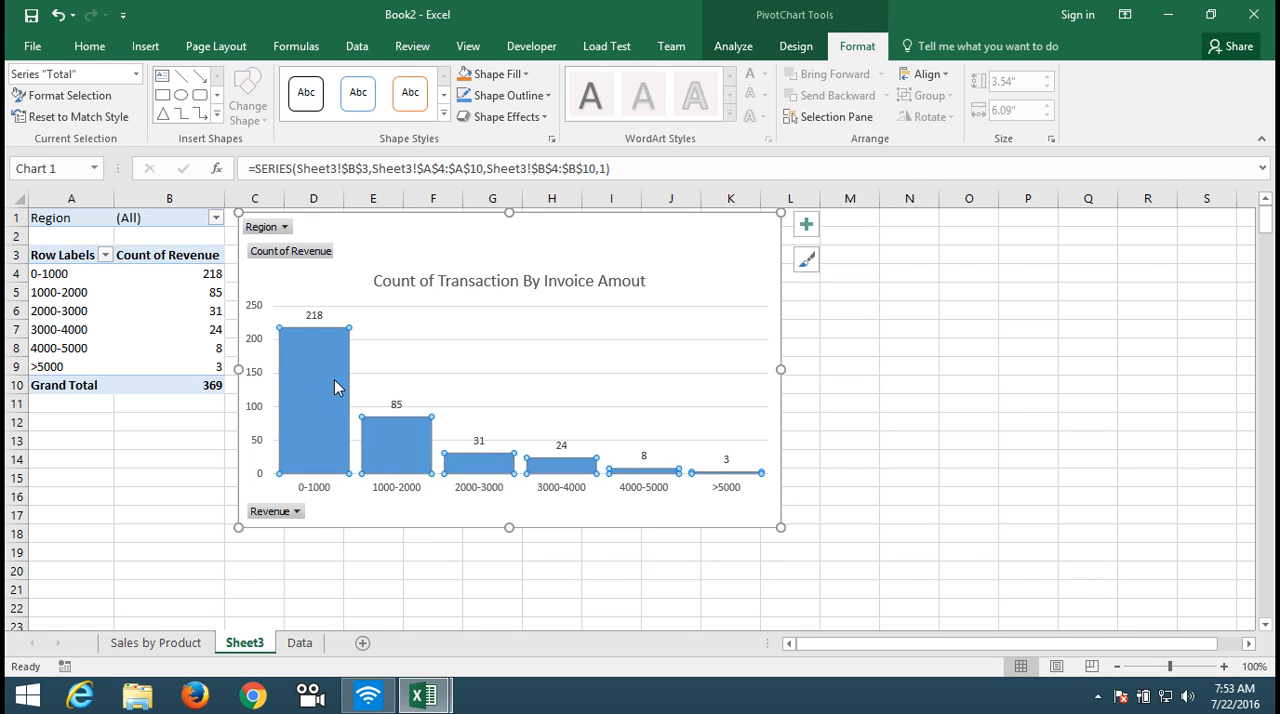
Step: Delete the vertical value axis from the chart
{"action": "left_click", "coordinate": [456, 549]}
{"action": "left_click", "coordinate": [253, 424]}
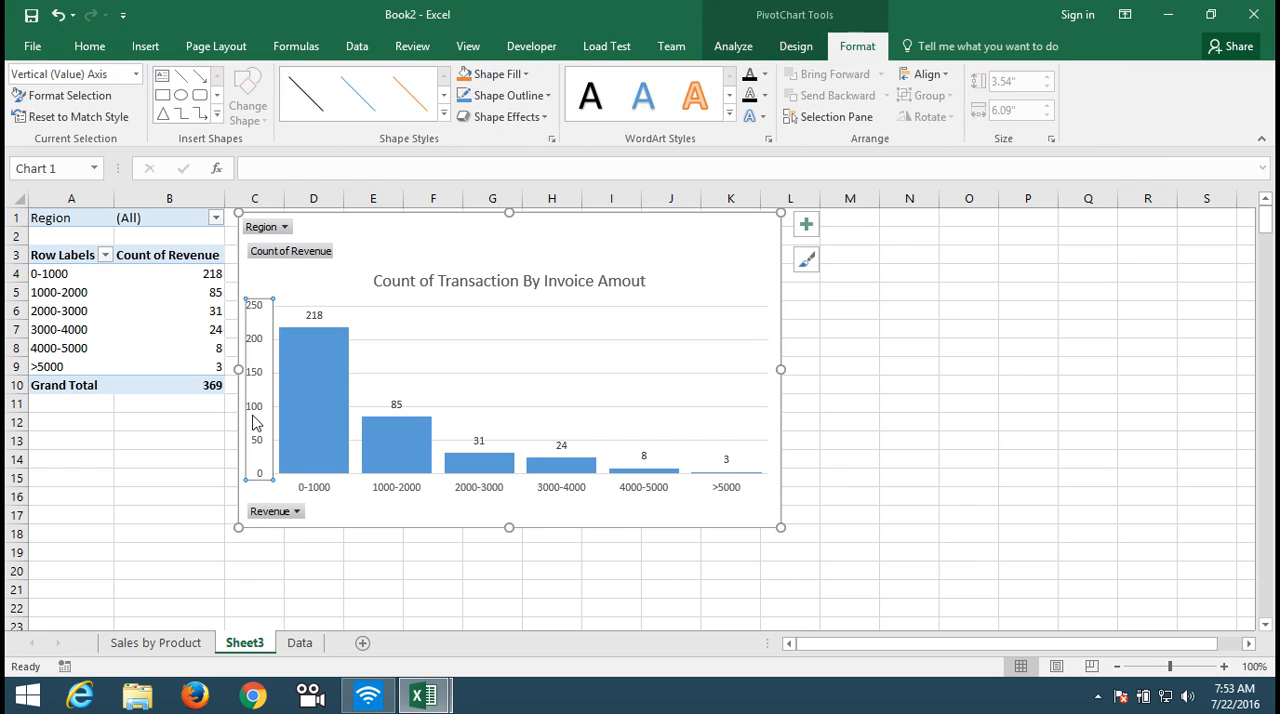
{"action": "key", "text": "Delete"}
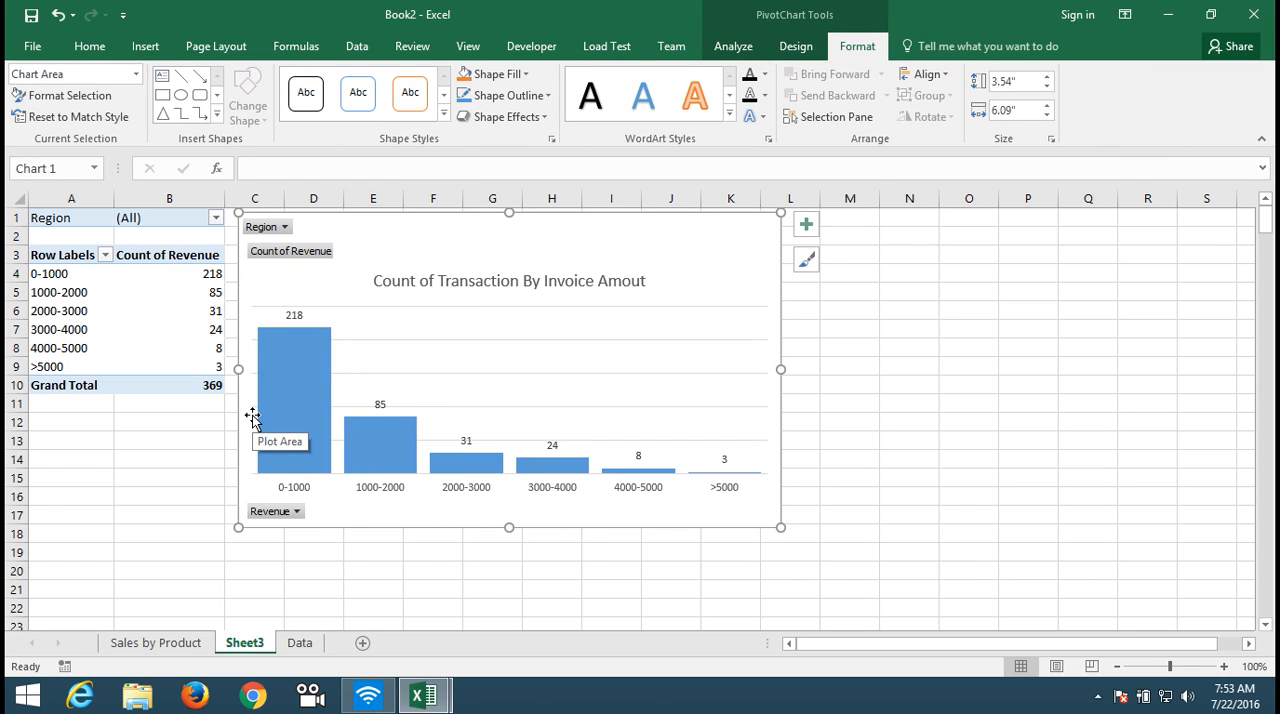
{"action": "right_click", "coordinate": [302, 516]}
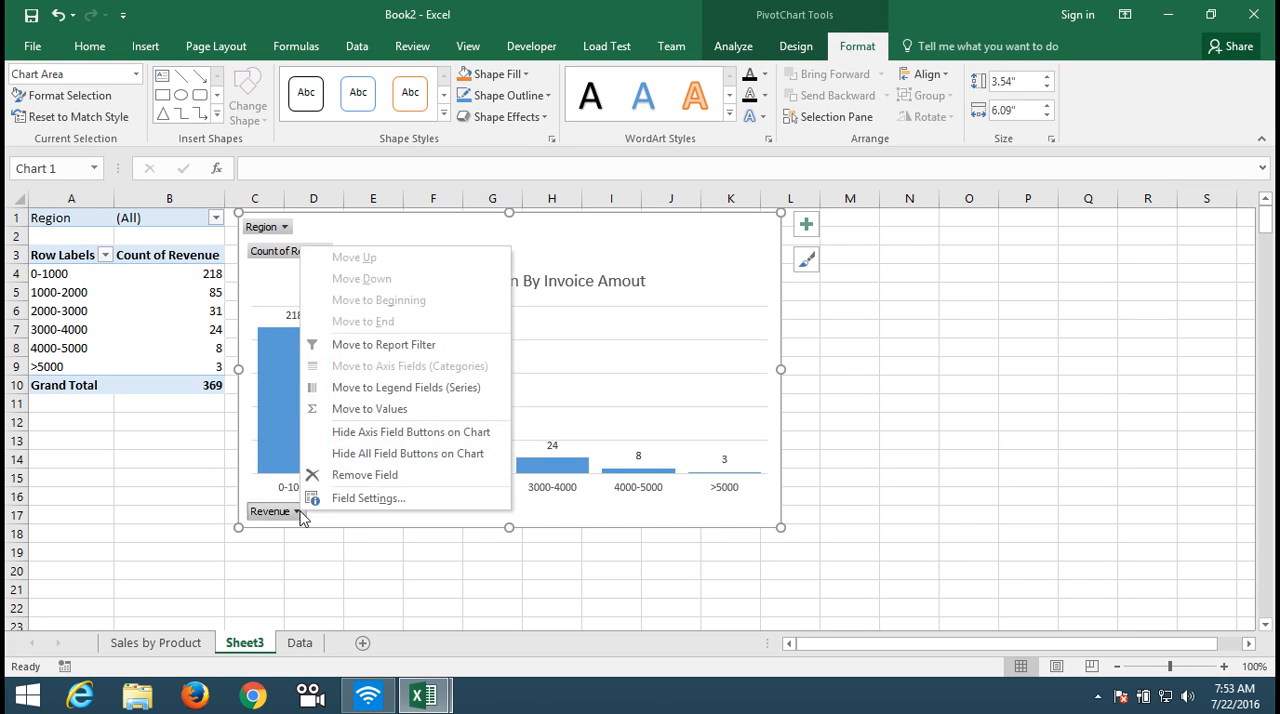
{"action": "left_click", "coordinate": [331, 564]}
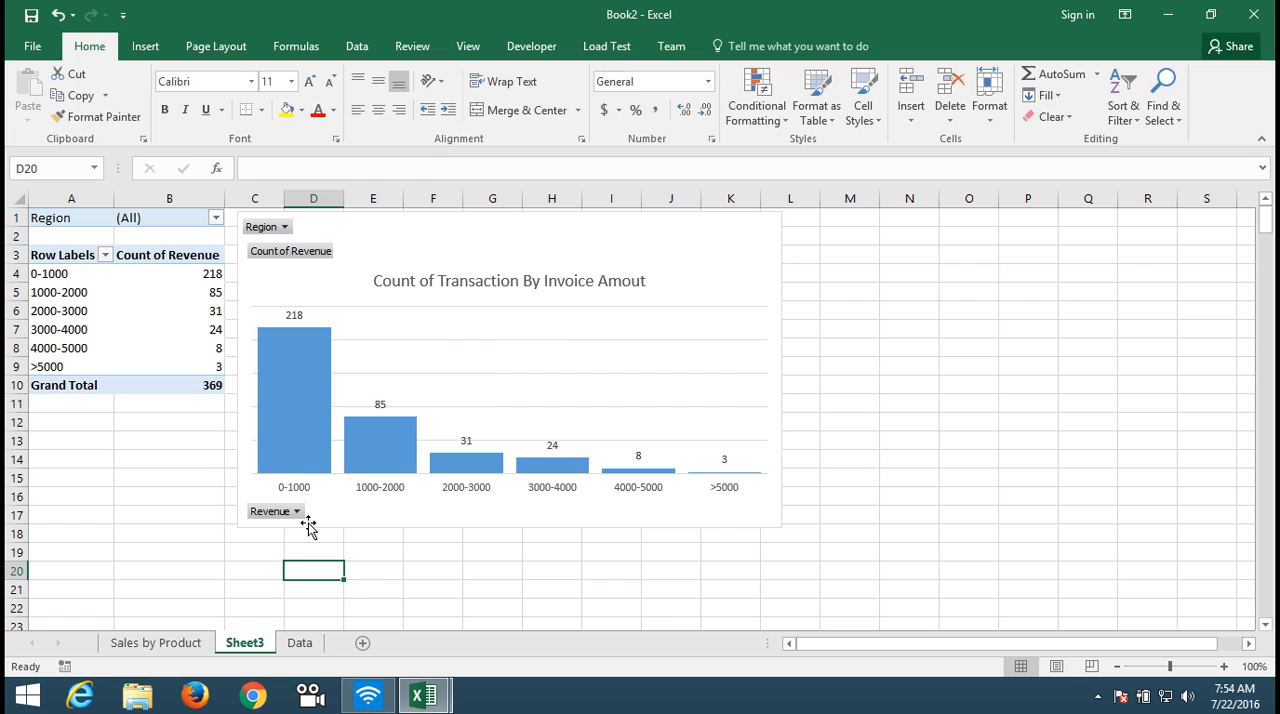
{"action": "left_click", "coordinate": [243, 451]}
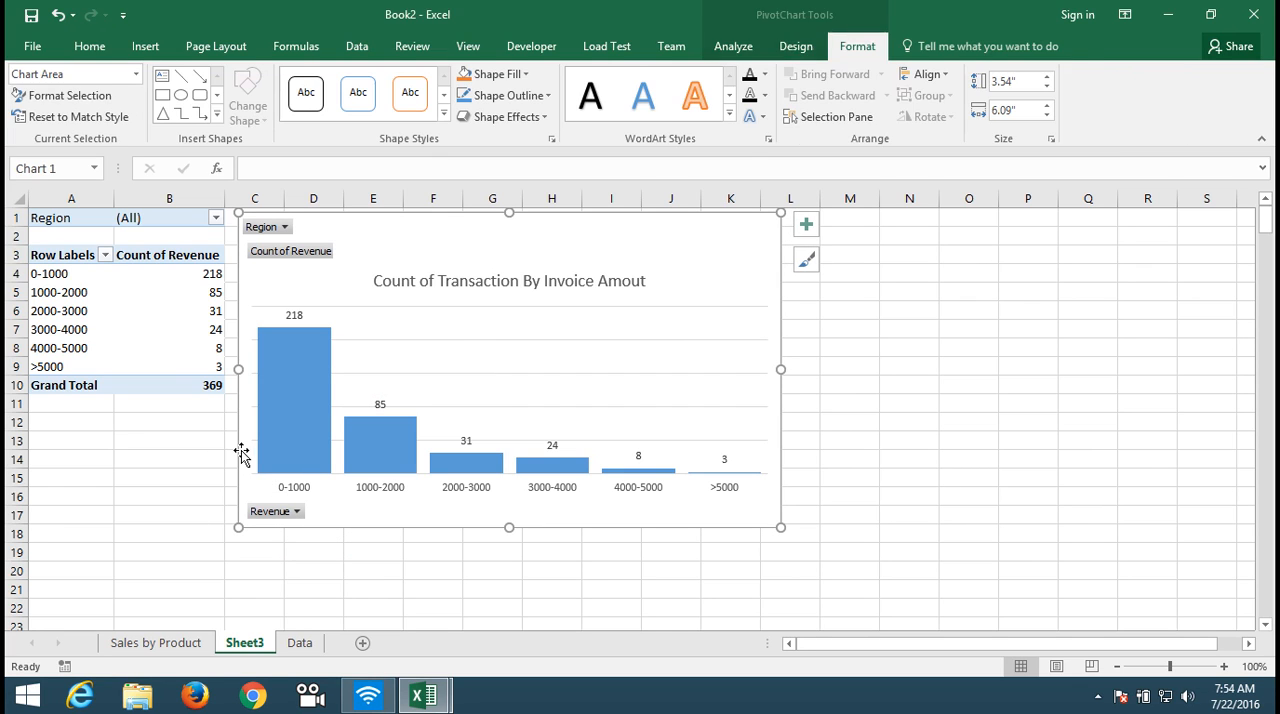
Step: Rename Sheet3 to Deal Count by Revenue and move it ahead of the Sales by Product sheet
{"action": "double_click", "coordinate": [245, 643]}
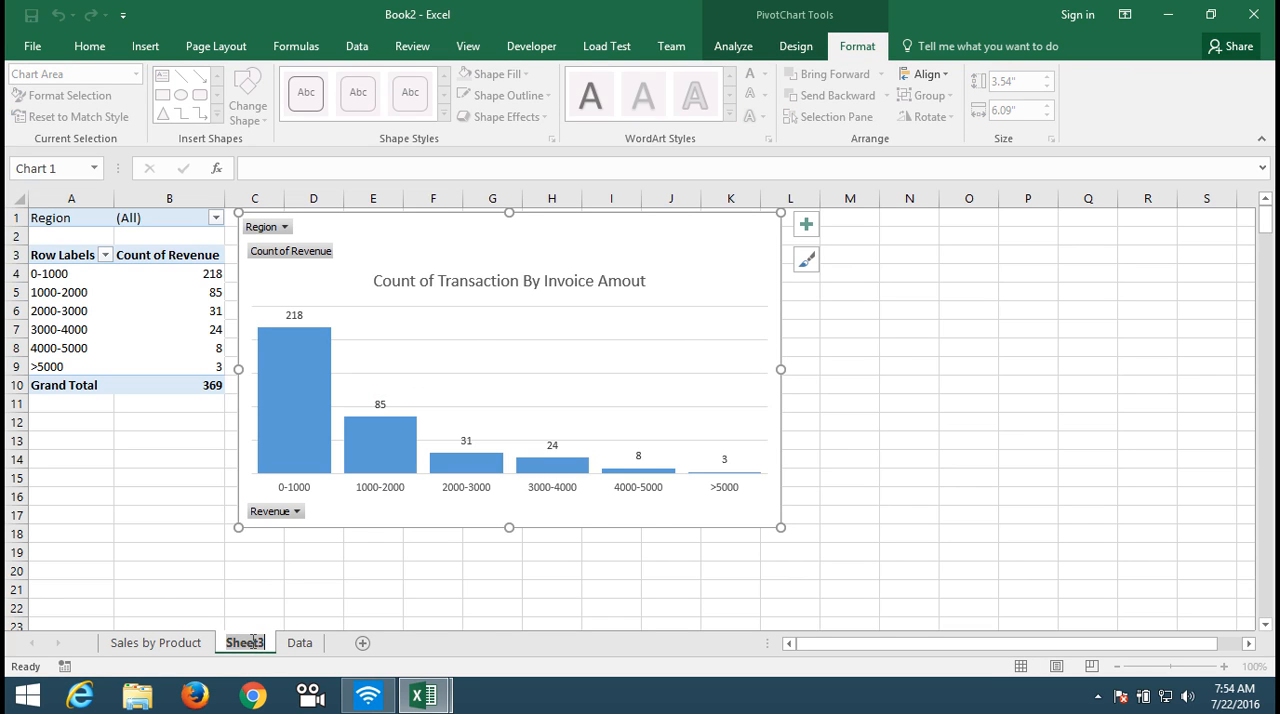
{"action": "type", "text": "De"}
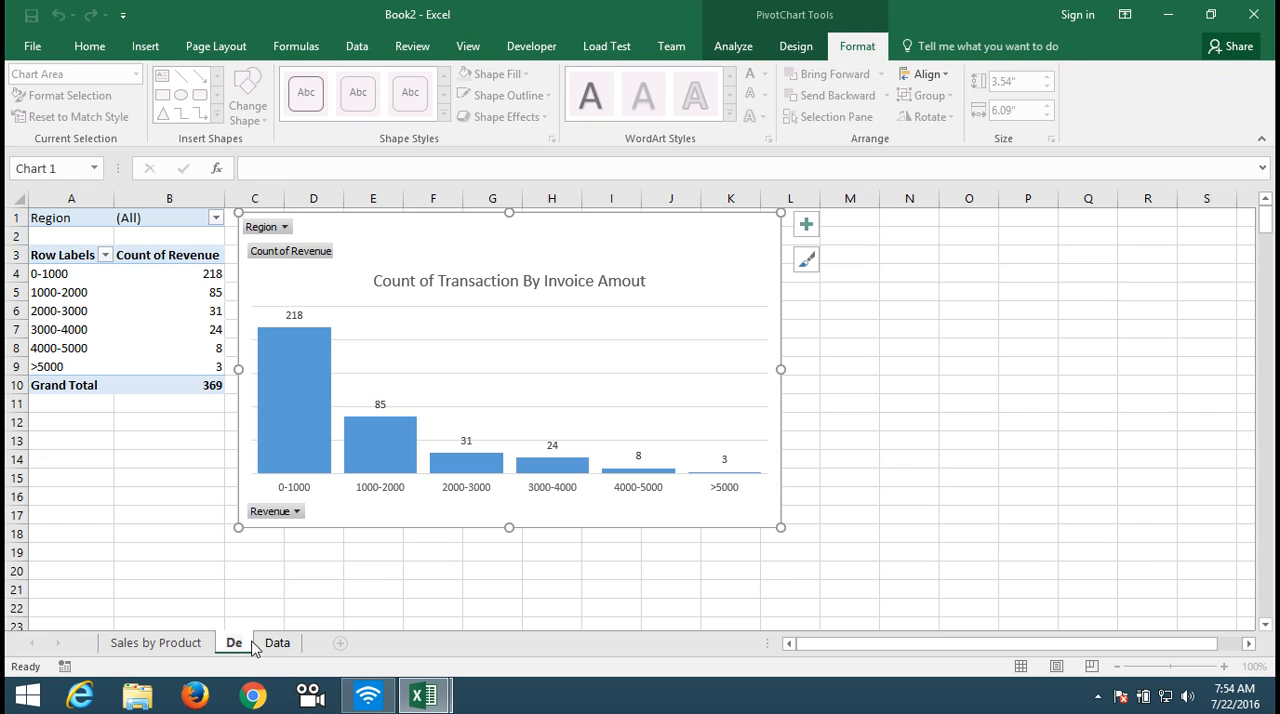
{"action": "type", "text": "al Count"}
{"action": "type", "text": "b"}
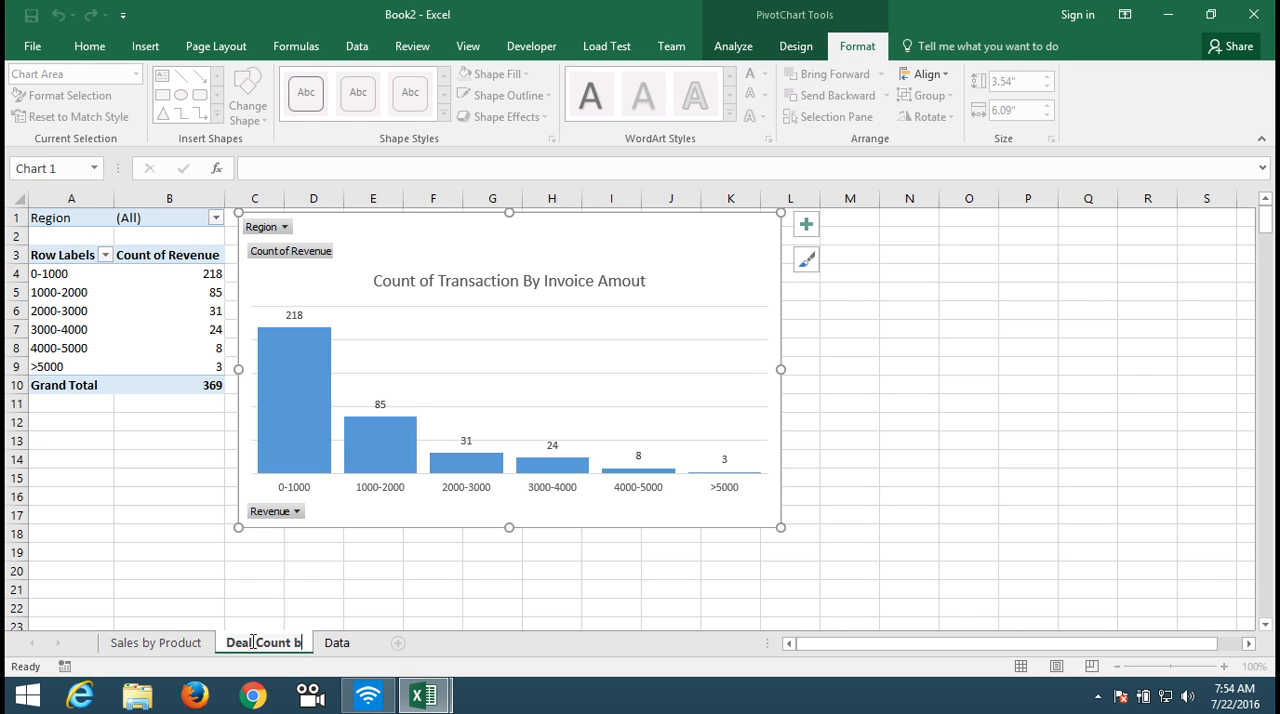
{"action": "type", "text": "y Re"}
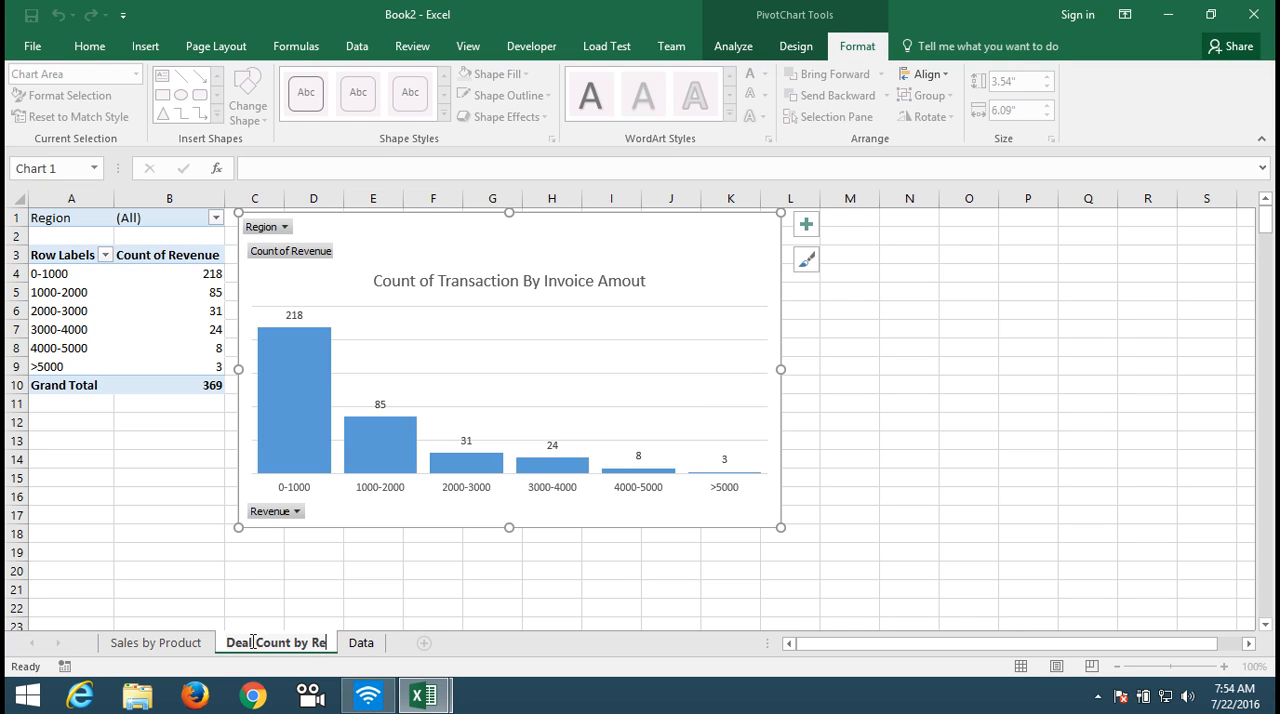
{"action": "type", "text": "venue"}
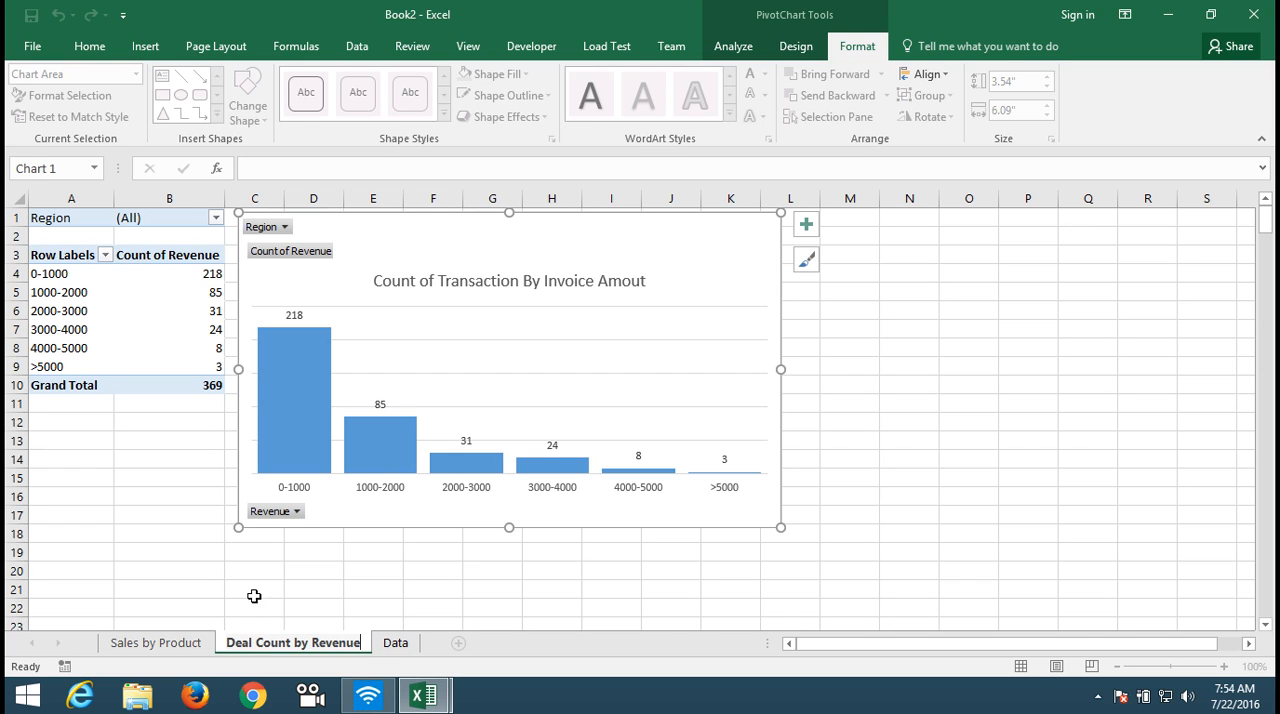
{"action": "left_click", "coordinate": [253, 594]}
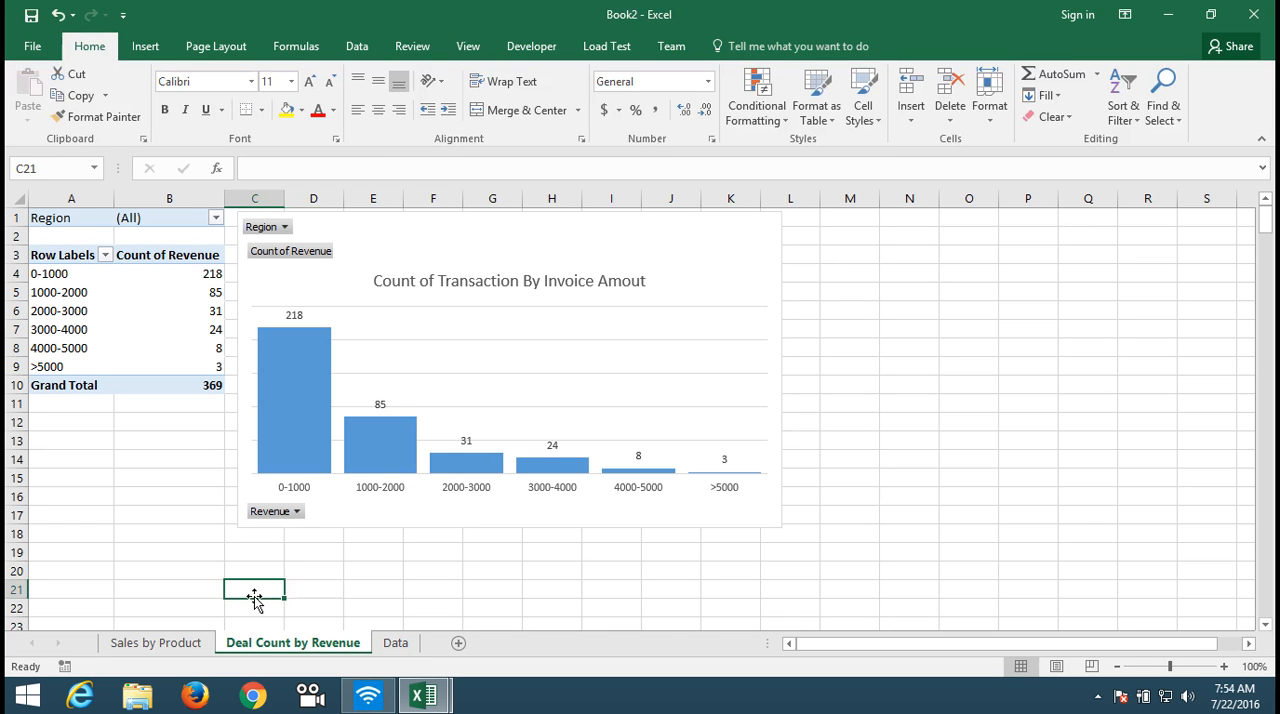
{"action": "left_click_drag", "start_coordinate": [285, 648], "coordinate": [125, 618]}
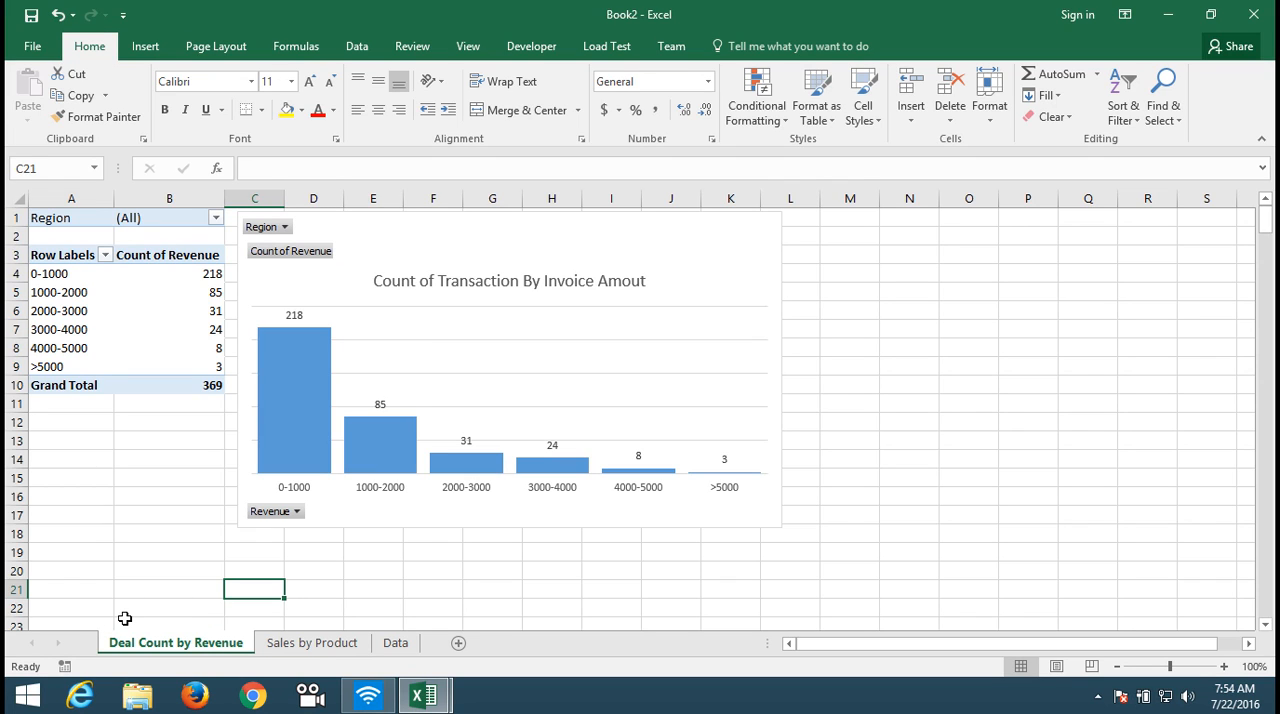
Step: Create a PivotTable on a new worksheet from the Data sheet, starting at the Customer ID column, and check its available fields
{"action": "left_click", "coordinate": [386, 643]}
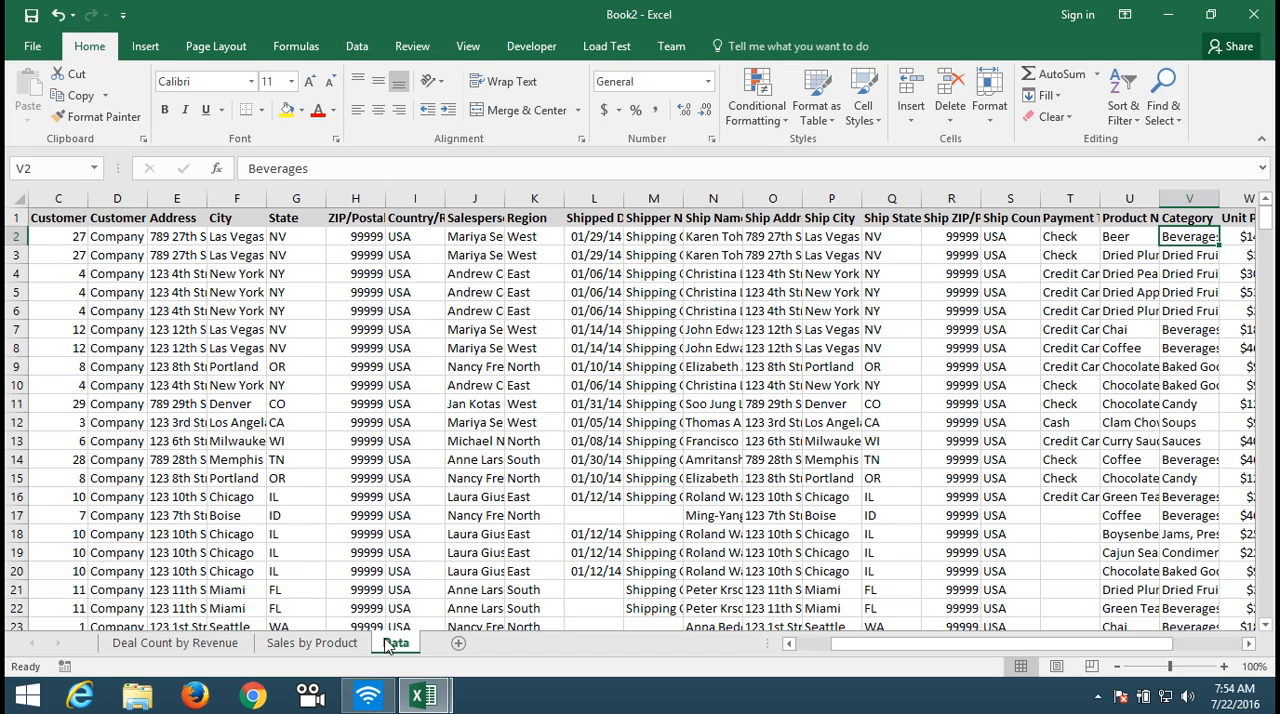
{"action": "left_click", "coordinate": [59, 219]}
{"action": "key", "text": "ctrl+shift+End"}
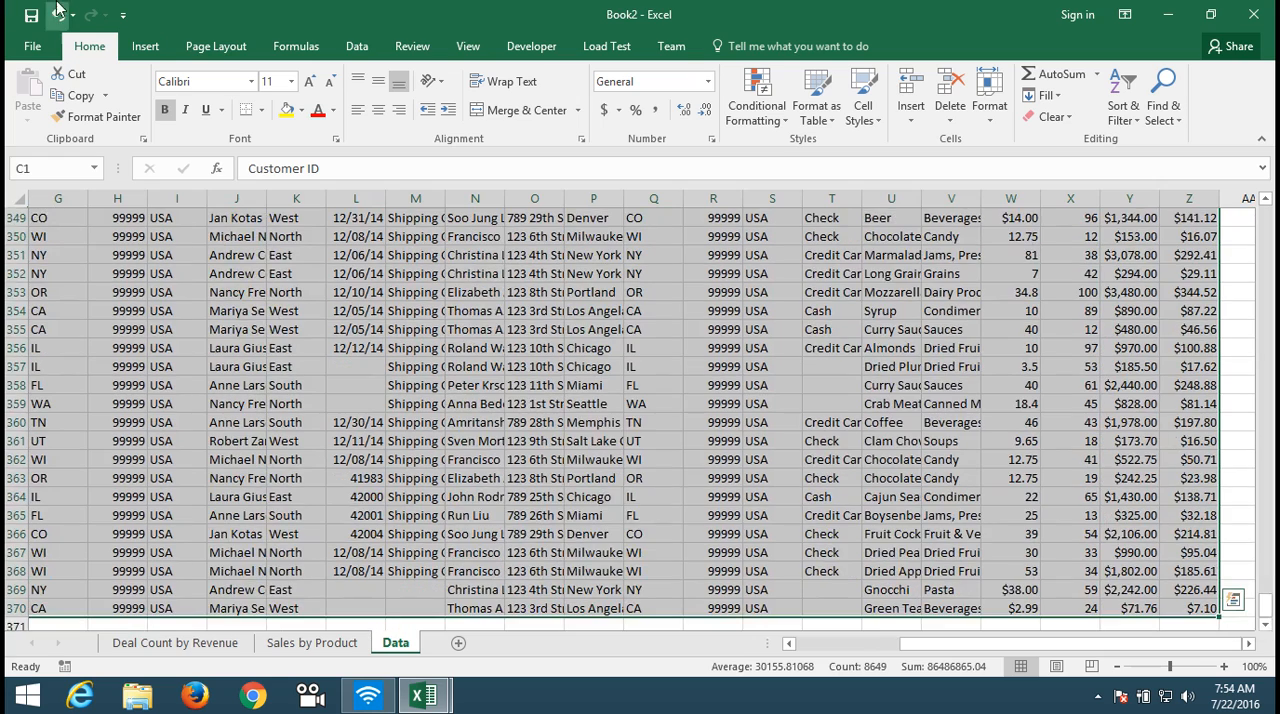
{"action": "left_click", "coordinate": [145, 44]}
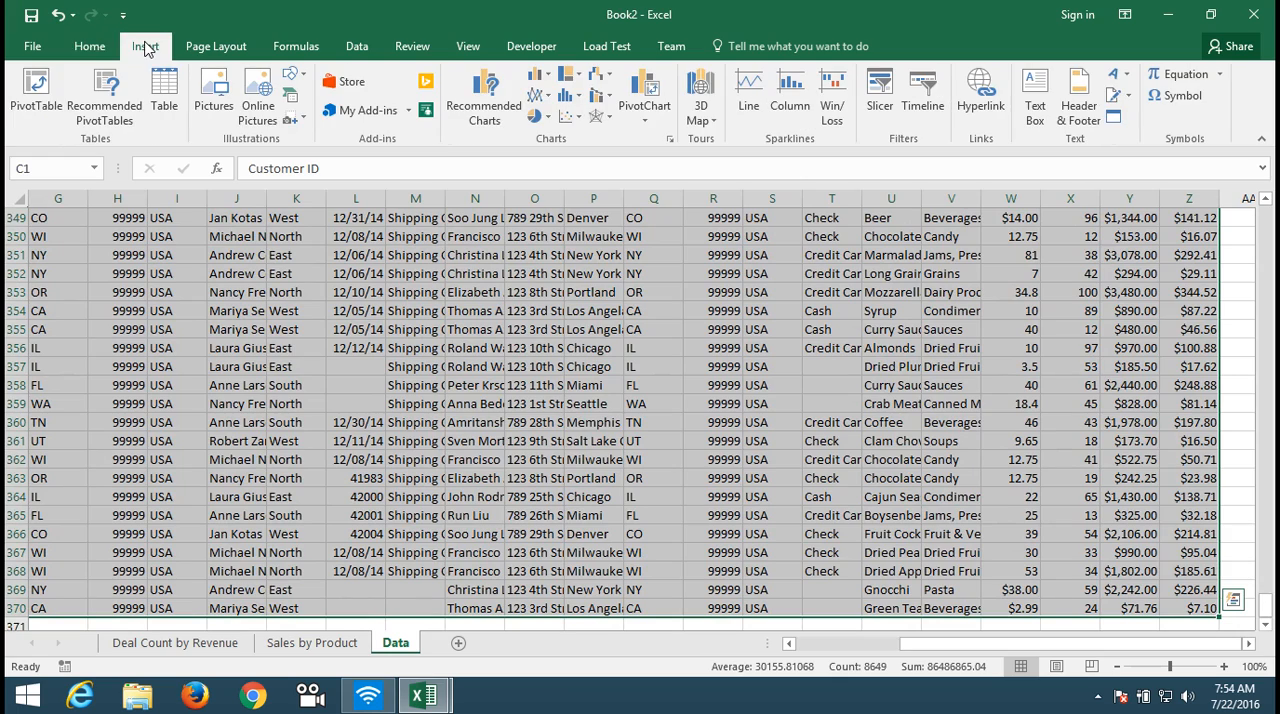
{"action": "left_click", "coordinate": [36, 90]}
{"action": "left_click", "coordinate": [673, 487]}
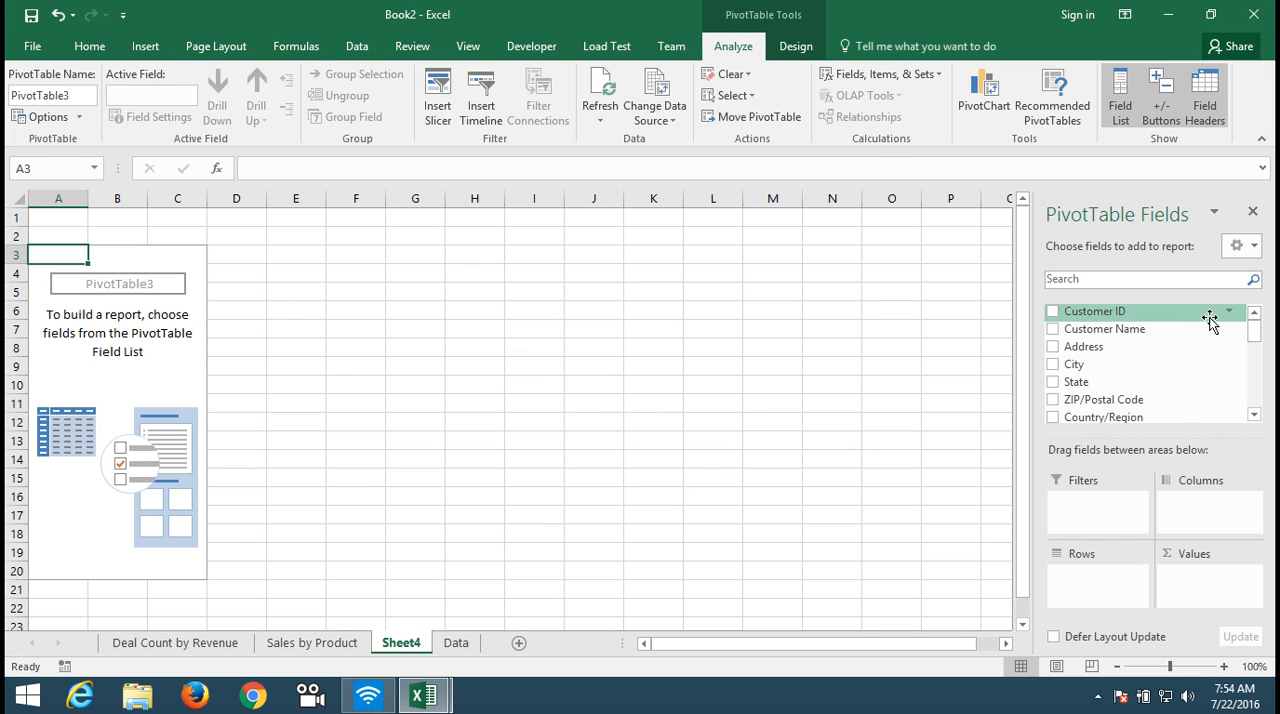
{"action": "left_click", "coordinate": [1255, 417]}
{"action": "left_click", "coordinate": [1255, 417]}
{"action": "left_click", "coordinate": [1255, 417]}
{"action": "left_click", "coordinate": [1255, 417]}
{"action": "left_click", "coordinate": [1255, 417]}
{"action": "left_click", "coordinate": [1255, 417]}
{"action": "left_click", "coordinate": [1255, 417]}
{"action": "left_click", "coordinate": [1255, 417]}
{"action": "left_click", "coordinate": [1255, 417]}
{"action": "left_click", "coordinate": [1255, 417]}
{"action": "left_click", "coordinate": [1255, 417]}
{"action": "left_click", "coordinate": [1255, 417]}
{"action": "left_click", "coordinate": [1255, 417]}
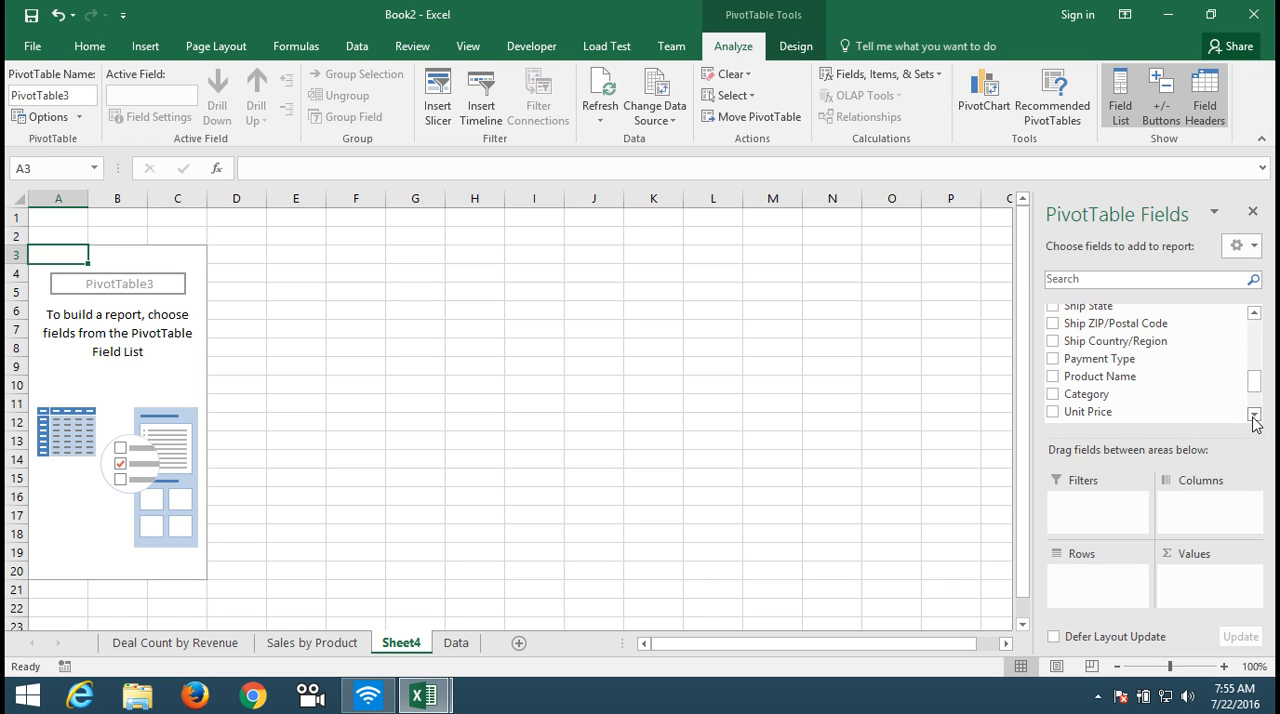
{"action": "left_click", "coordinate": [1255, 414]}
{"action": "left_click", "coordinate": [1255, 414]}
{"action": "left_click", "coordinate": [1255, 414]}
{"action": "left_click", "coordinate": [1255, 414]}
{"action": "left_click", "coordinate": [1255, 414]}
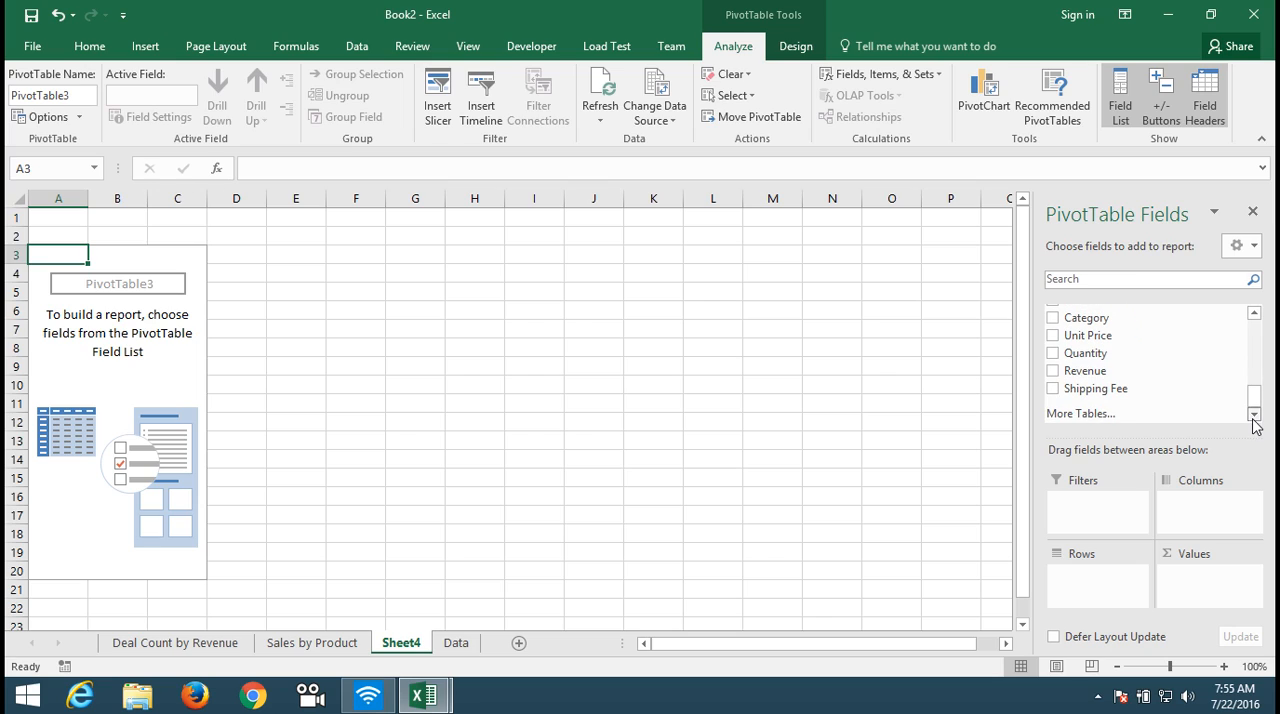
Step: Return to cell A1 of the Data sheet and delete the unused PivotTable sheet Sheet4
{"action": "left_click", "coordinate": [457, 645]}
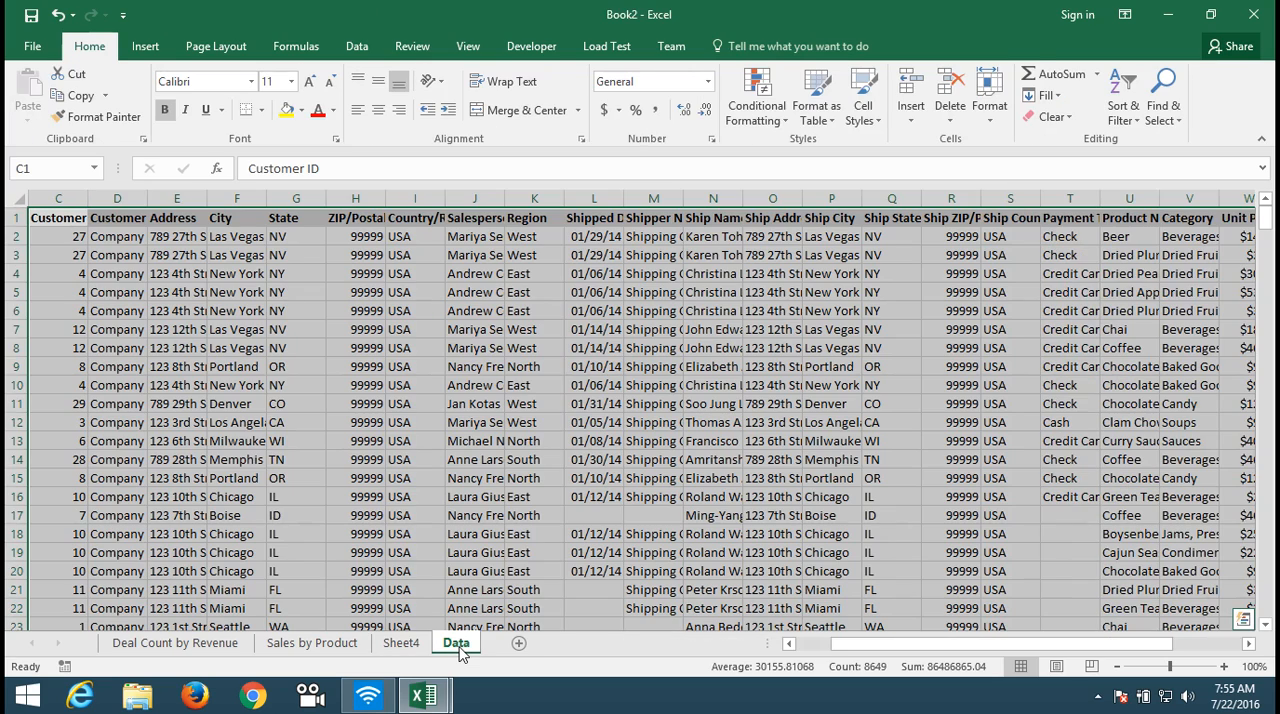
{"action": "key", "text": "ctrl+Home"}
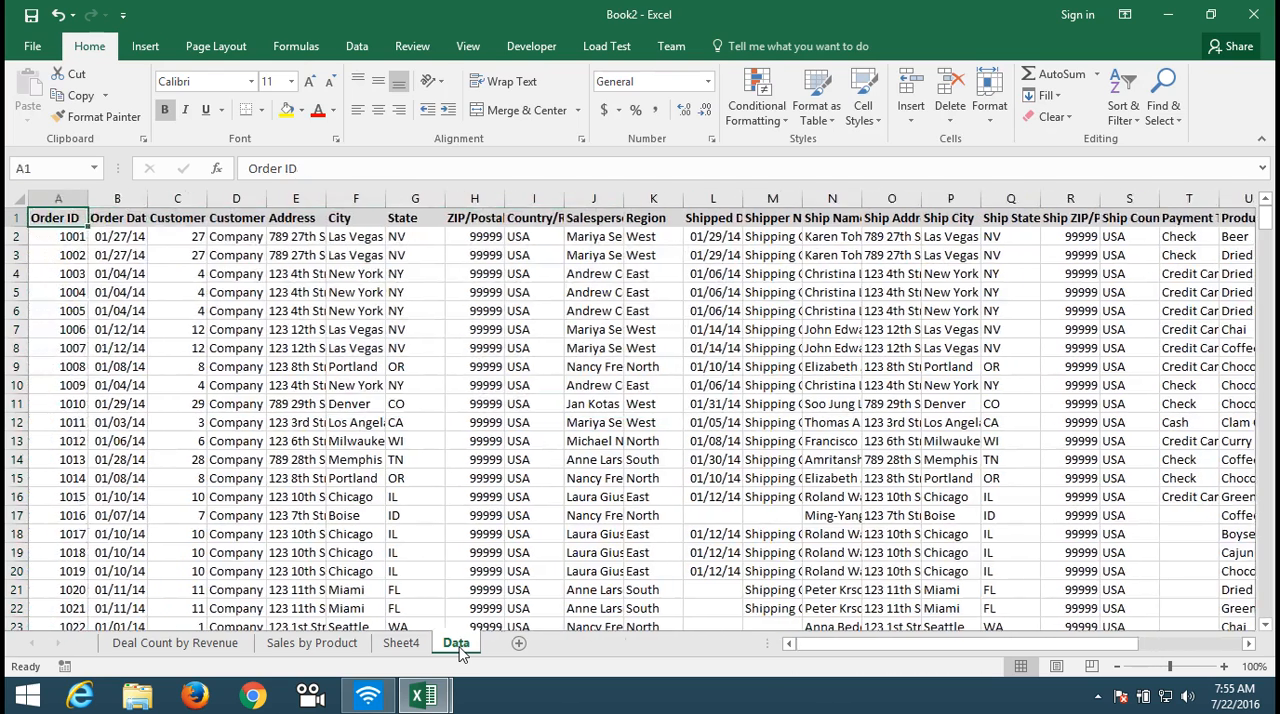
{"action": "left_click", "coordinate": [418, 645]}
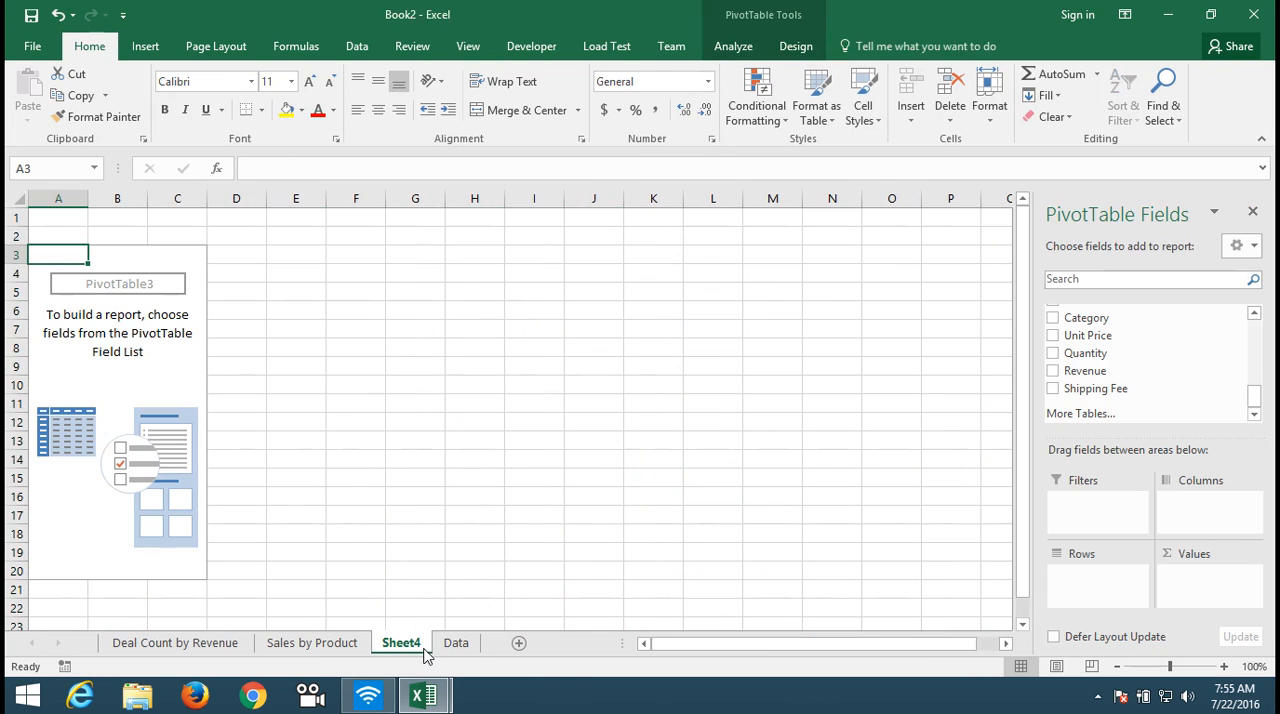
{"action": "right_click", "coordinate": [424, 646]}
{"action": "left_click", "coordinate": [497, 455]}
{"action": "left_click", "coordinate": [606, 400]}
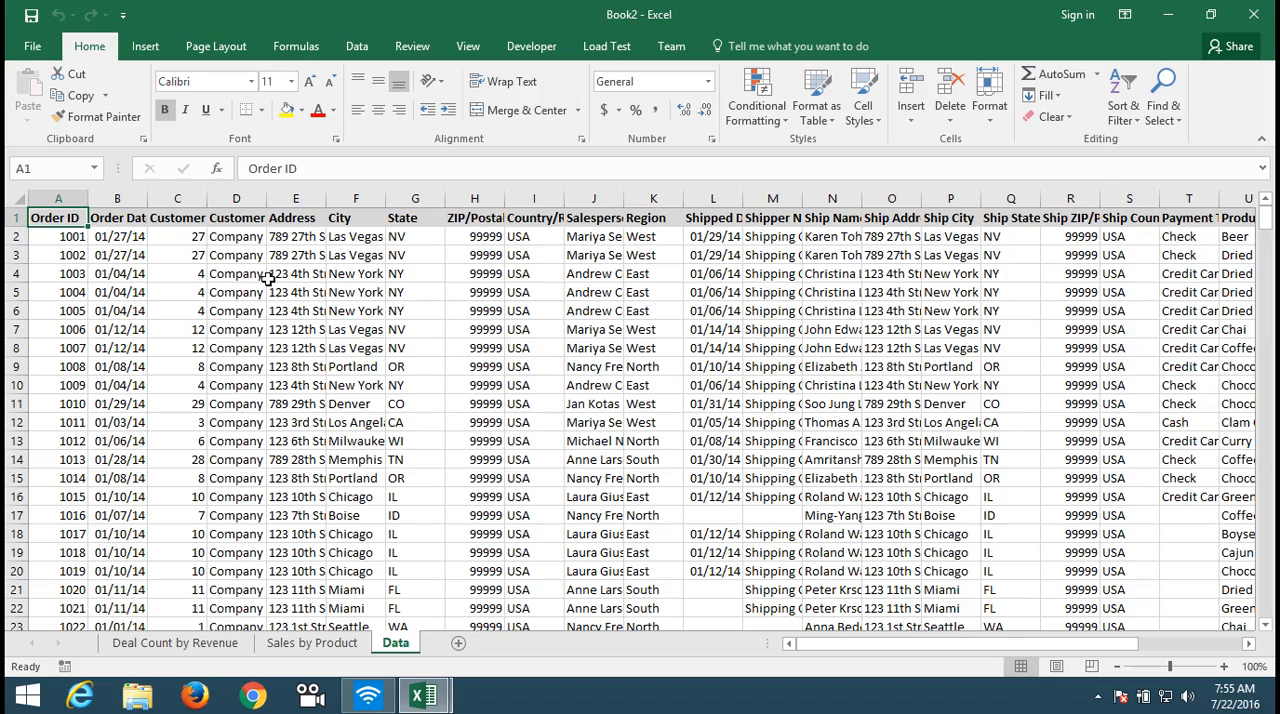
Step: Create a PivotTable on a new worksheet from the full order data range Data!$A$1:$Z$370
{"action": "key", "text": "ctrl+shift+End"}
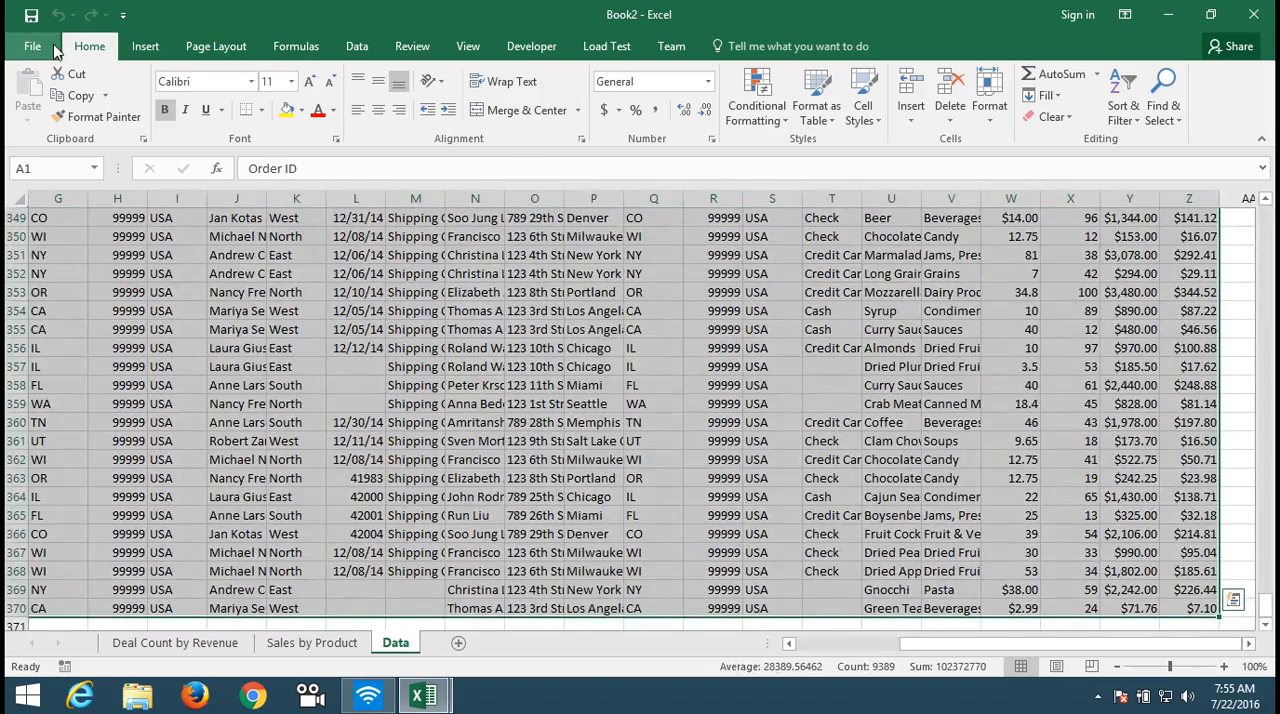
{"action": "left_click", "coordinate": [142, 46]}
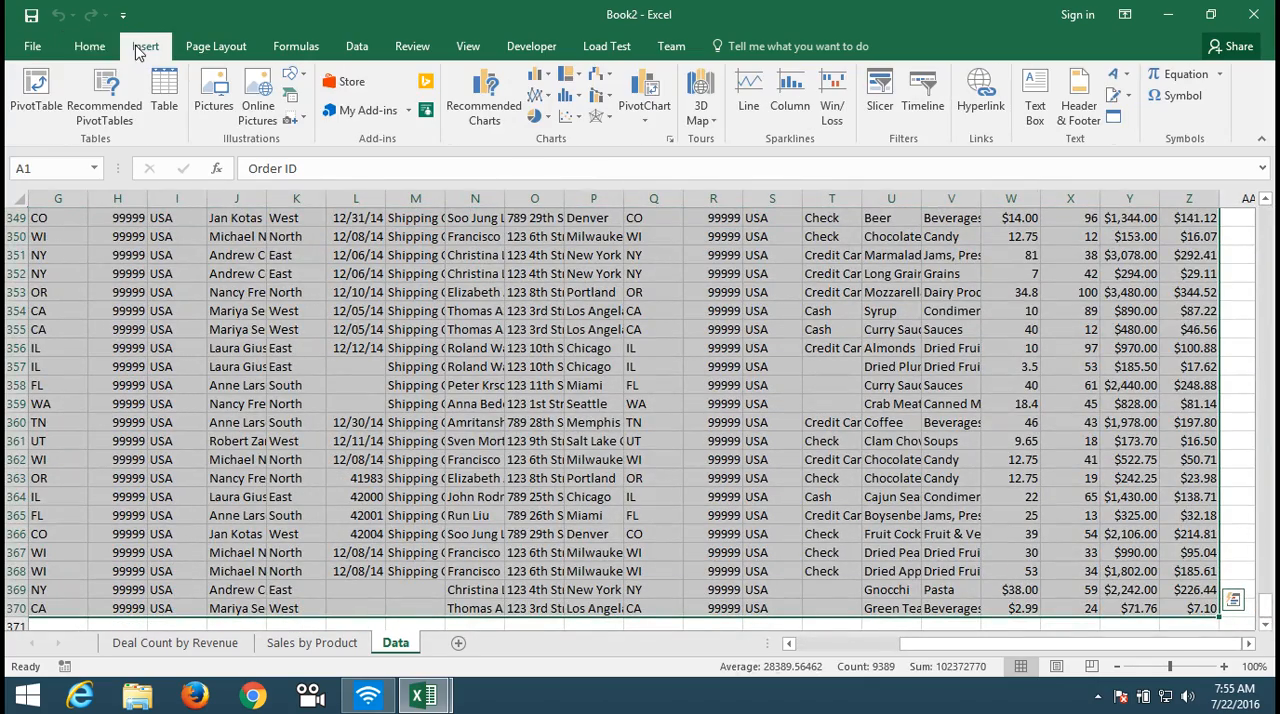
{"action": "left_click", "coordinate": [36, 95]}
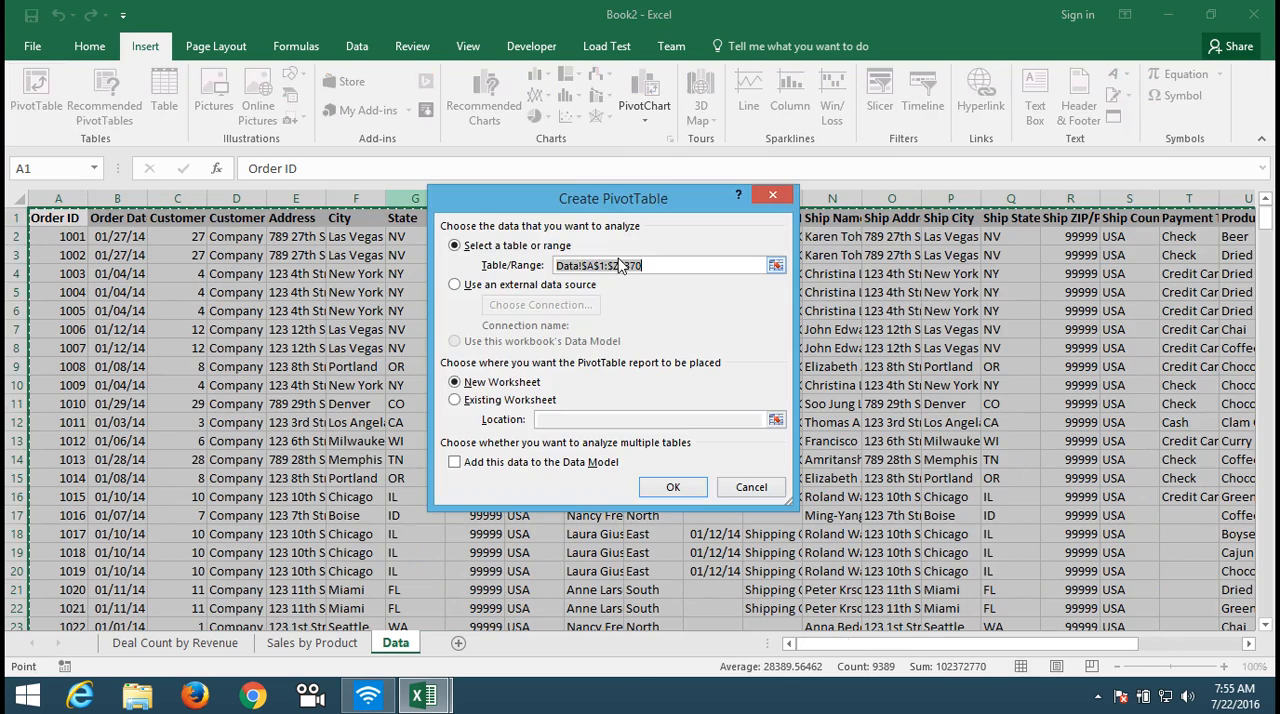
{"action": "left_click", "coordinate": [674, 487]}
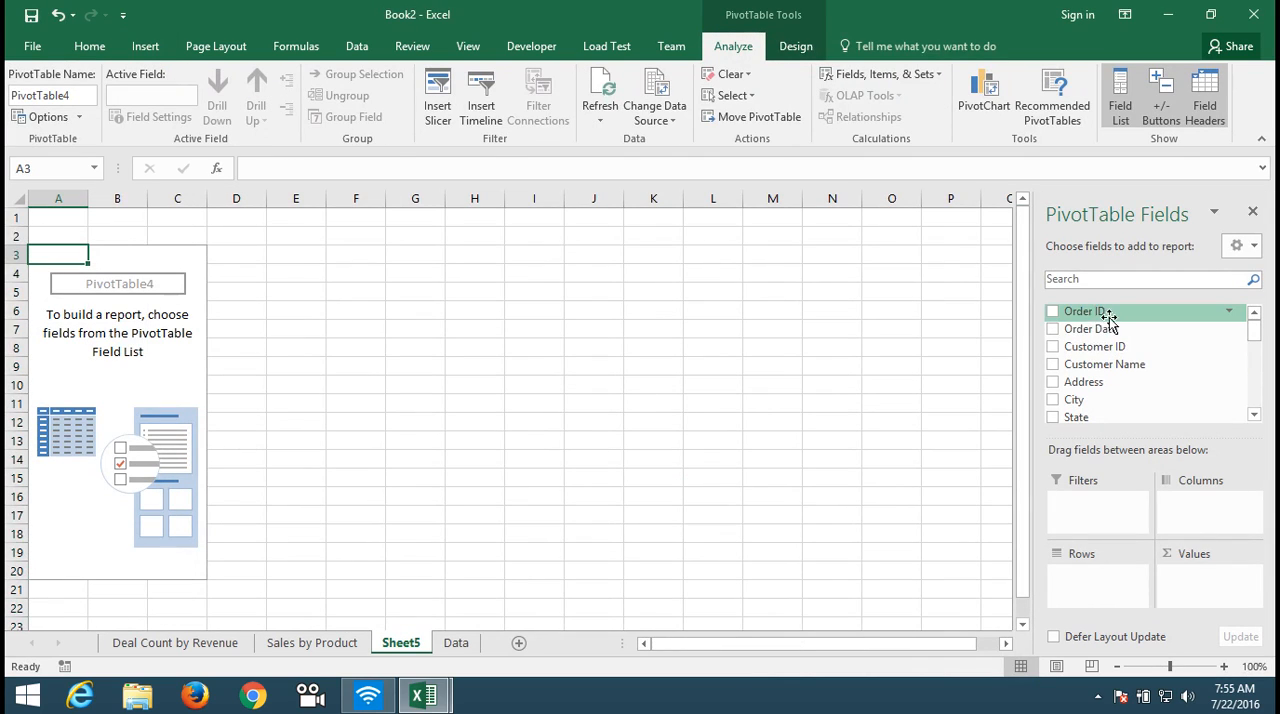
Step: Add Order Date to the PivotTable rows and group it by months and years, without days
{"action": "left_click_drag", "start_coordinate": [1117, 333], "coordinate": [1098, 587]}
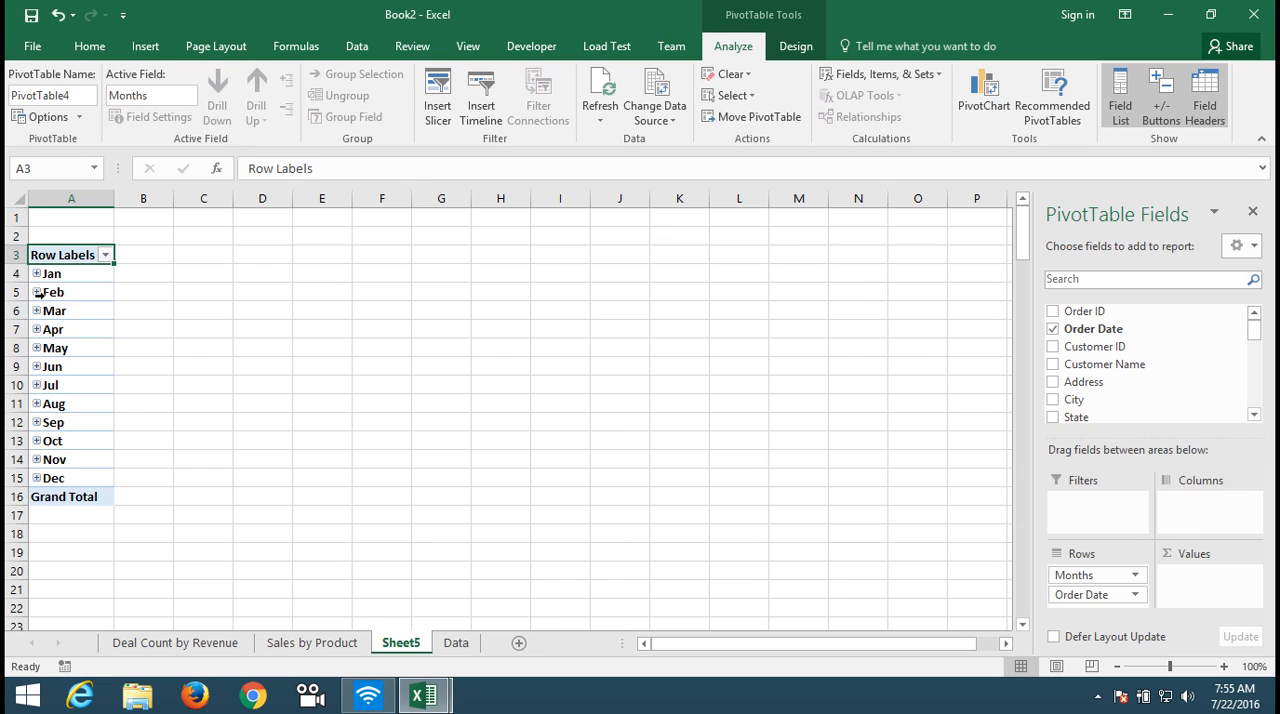
{"action": "left_click", "coordinate": [64, 312]}
{"action": "right_click", "coordinate": [64, 312]}
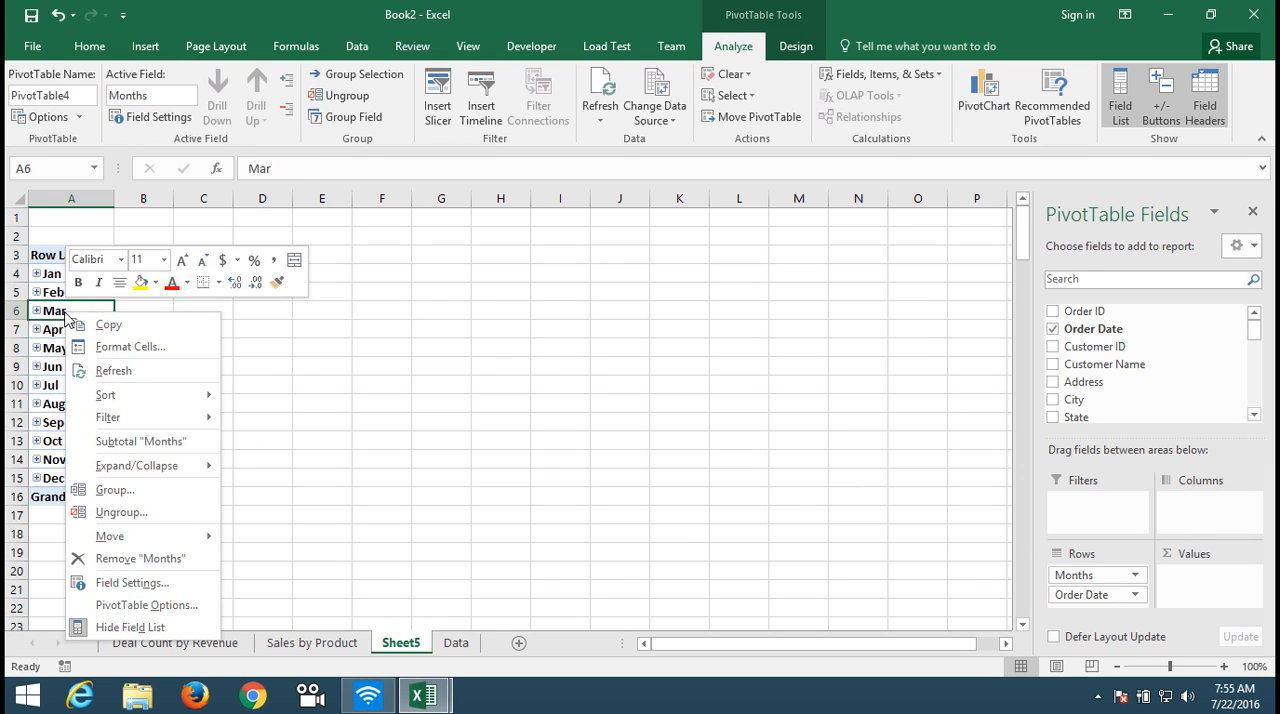
{"action": "left_click", "coordinate": [122, 496]}
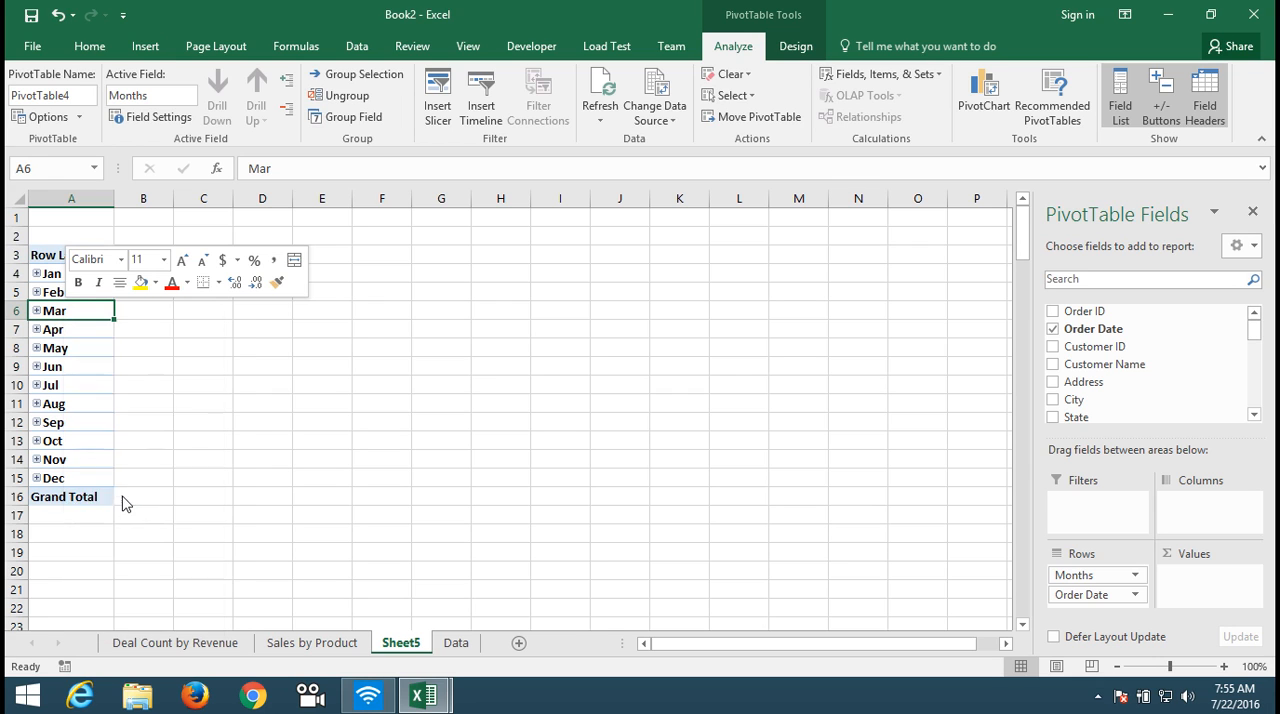
{"action": "left_click", "coordinate": [64, 507]}
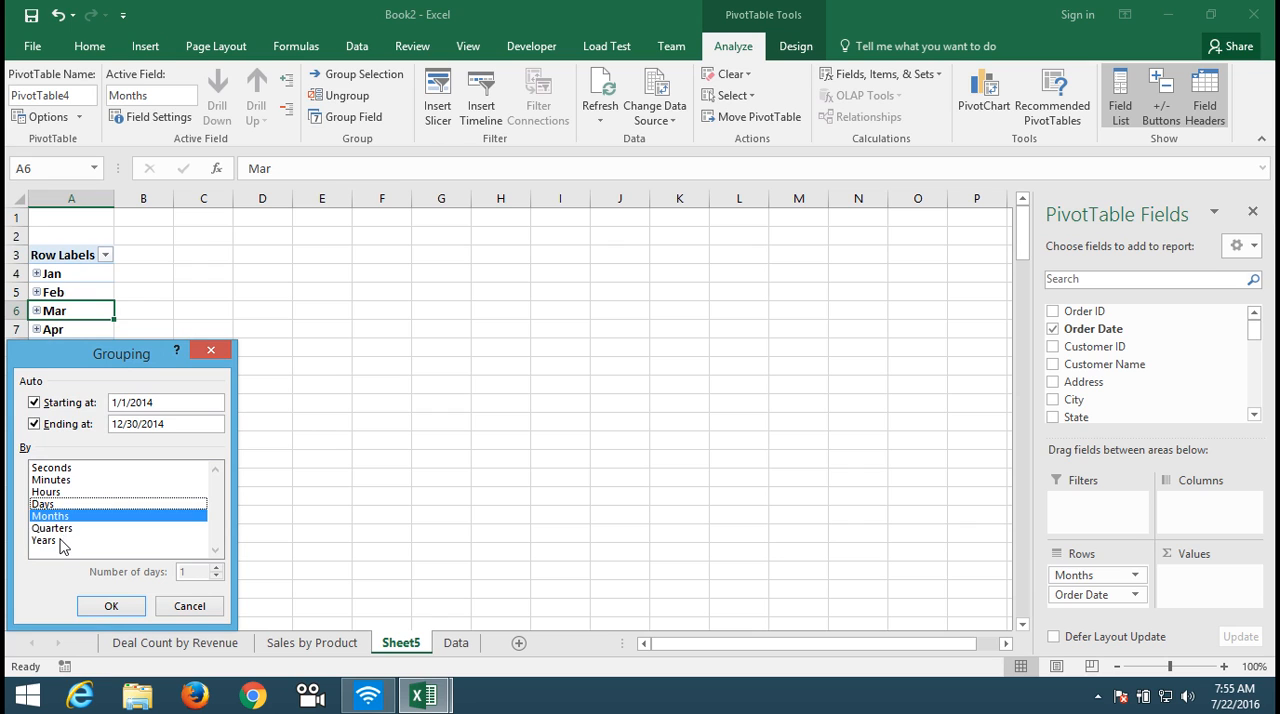
{"action": "left_click", "coordinate": [60, 541]}
{"action": "left_click", "coordinate": [117, 606]}
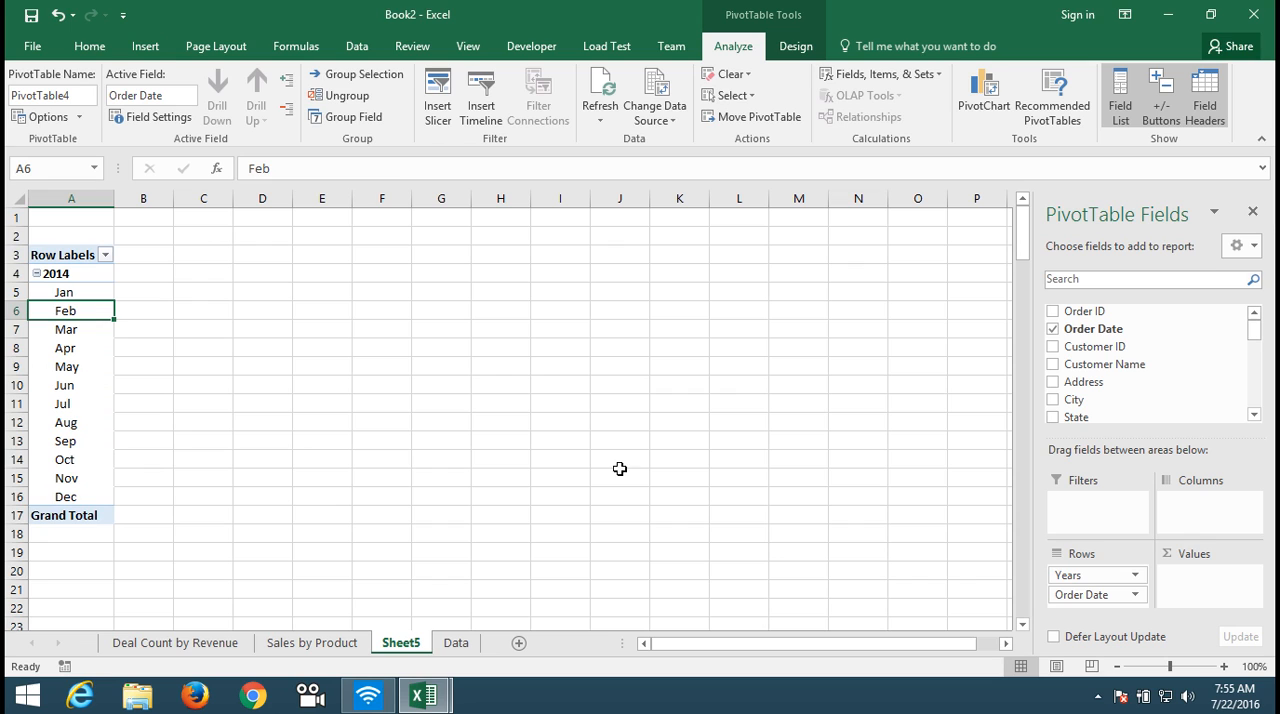
Step: Add Revenue to the PivotTable values and summarize it by Sum
{"action": "left_click_drag", "start_coordinate": [1256, 338], "coordinate": [1251, 391]}
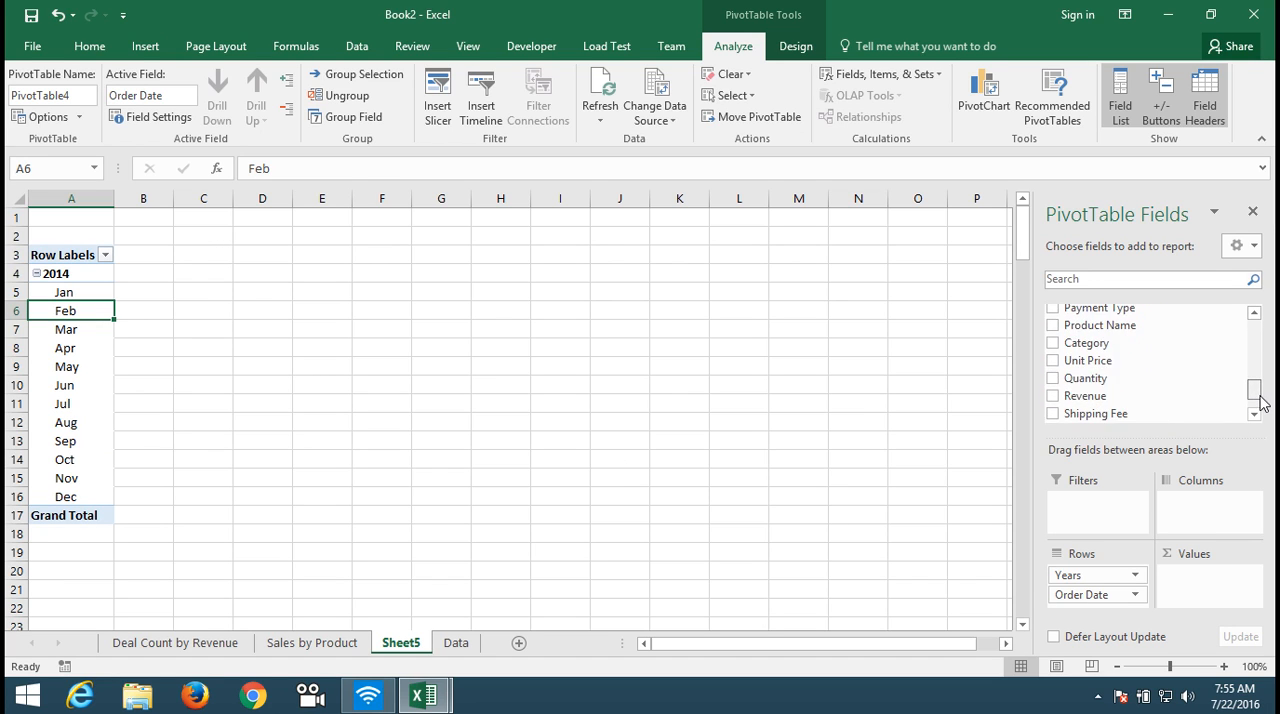
{"action": "left_click_drag", "start_coordinate": [1146, 395], "coordinate": [1213, 573]}
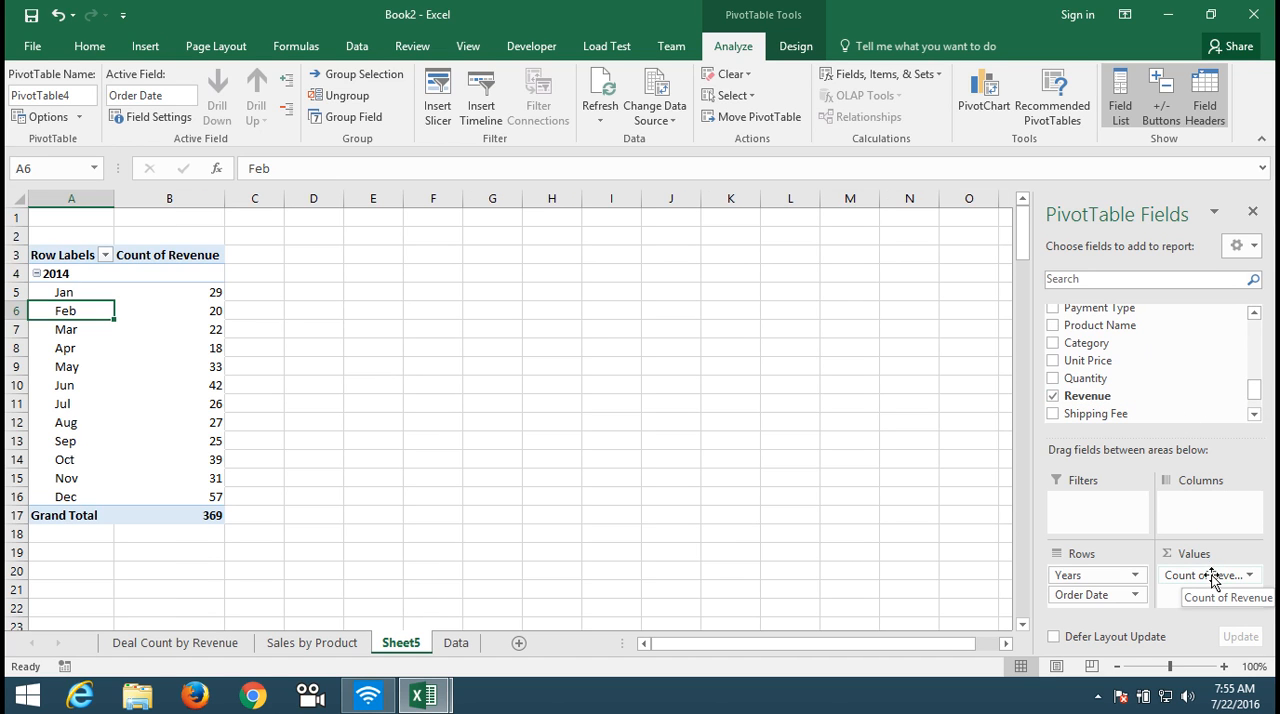
{"action": "left_click", "coordinate": [1212, 574]}
{"action": "left_click", "coordinate": [1187, 555]}
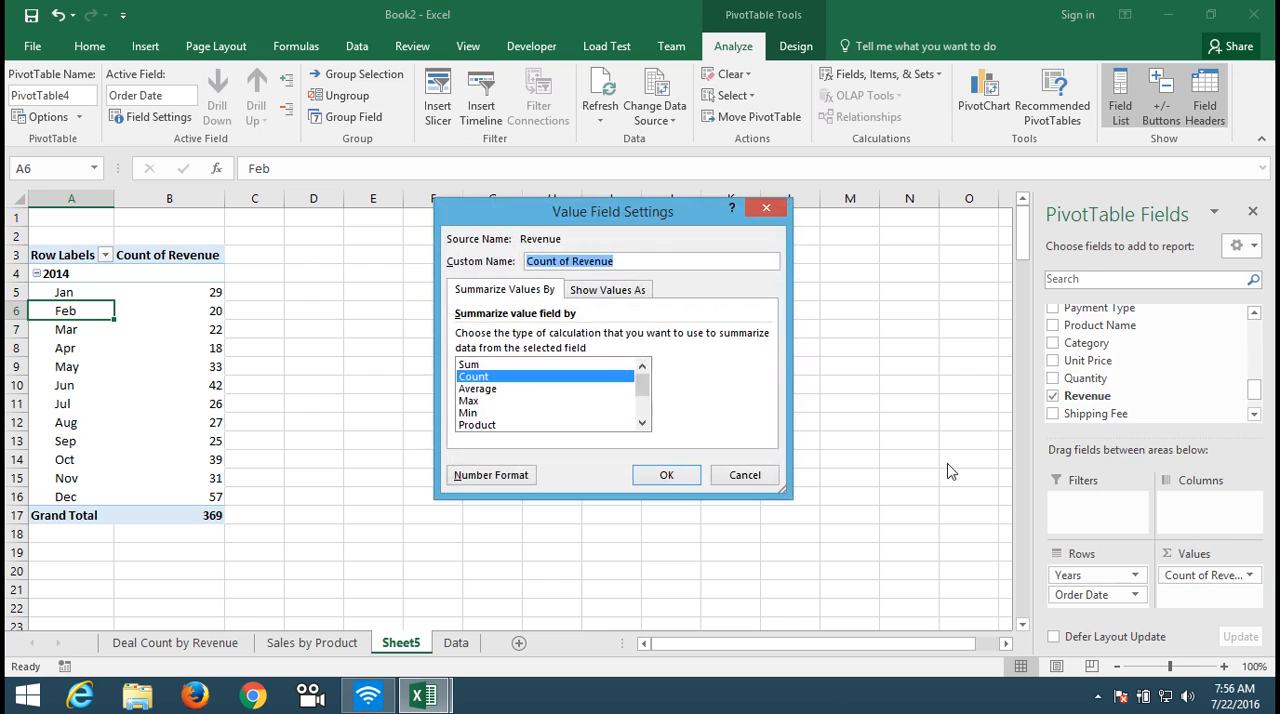
{"action": "left_click", "coordinate": [478, 365]}
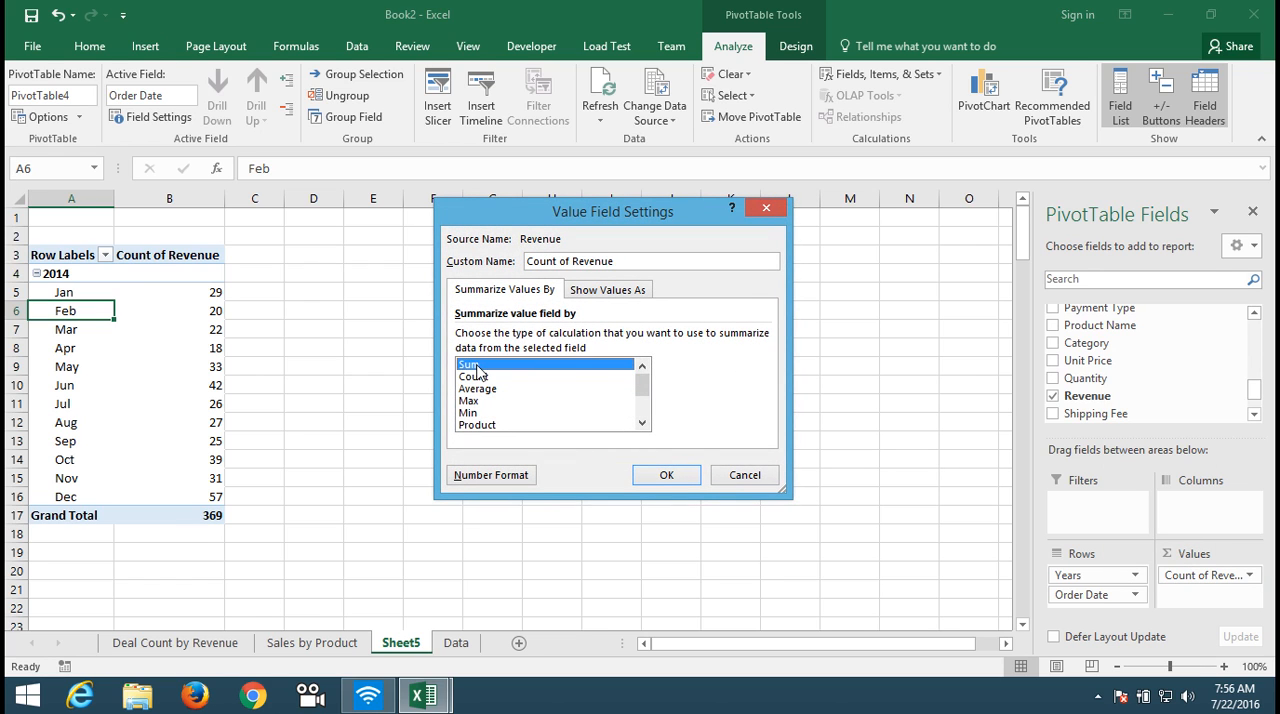
{"action": "left_click", "coordinate": [666, 475]}
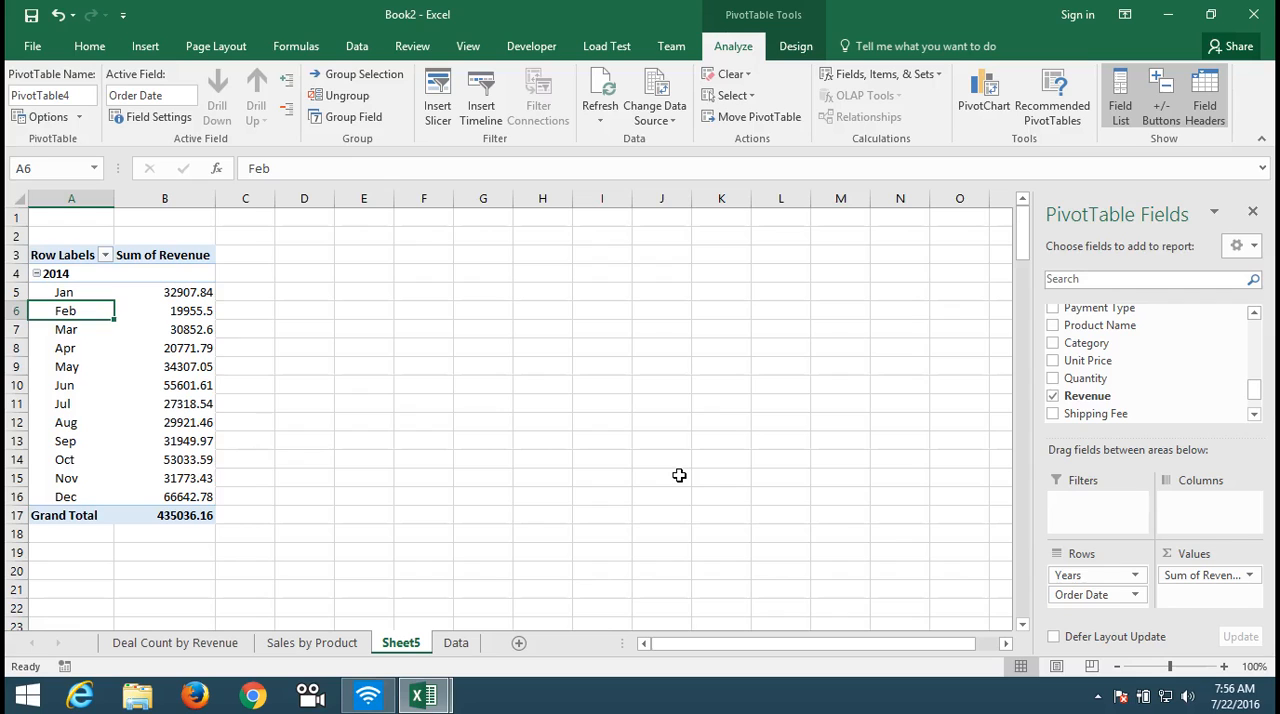
Step: Add Region as a report filter to the monthly revenue PivotTable
{"action": "left_click", "coordinate": [198, 310]}
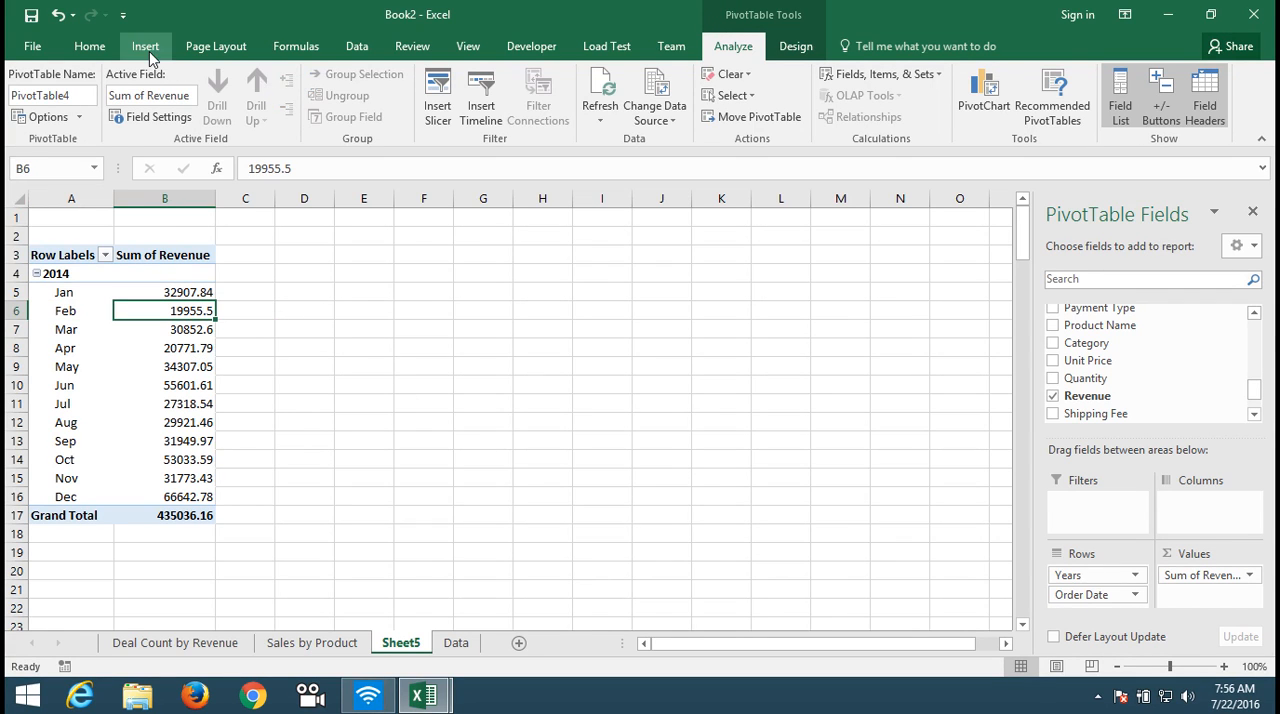
{"action": "left_click", "coordinate": [146, 50]}
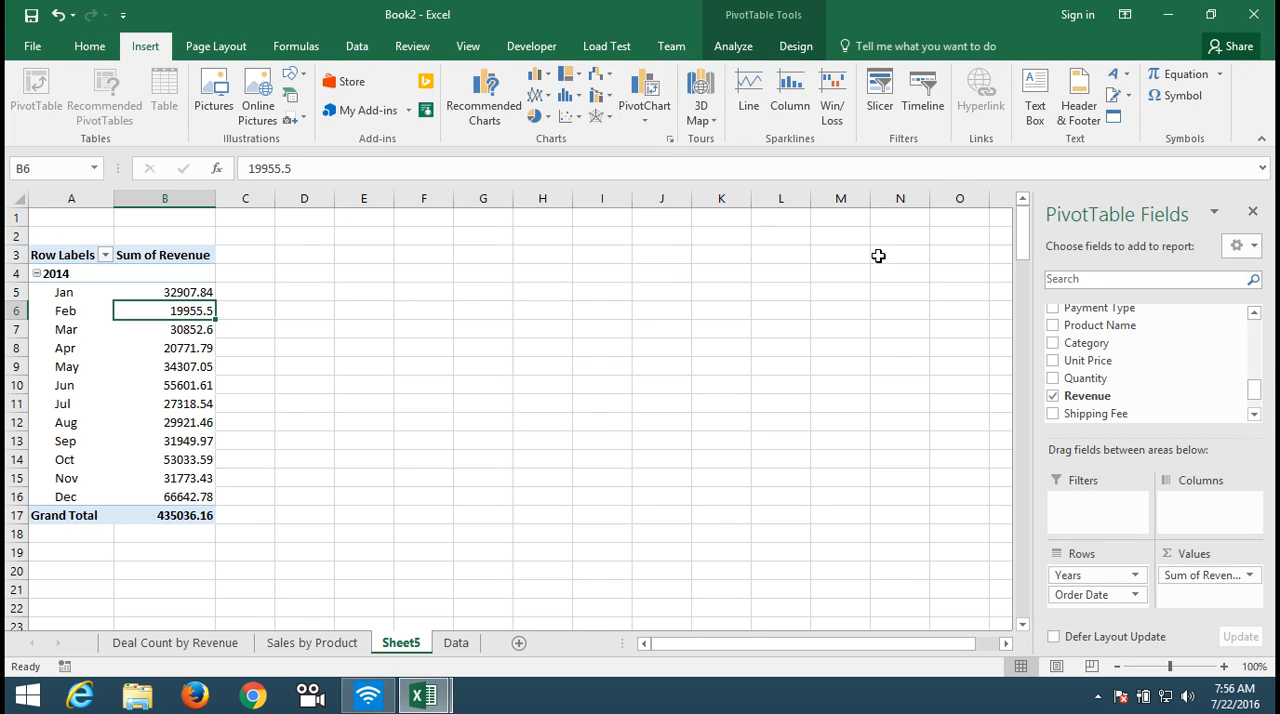
{"action": "left_click_drag", "start_coordinate": [1258, 386], "coordinate": [1259, 355]}
{"action": "left_click_drag", "start_coordinate": [1080, 392], "coordinate": [1112, 508]}
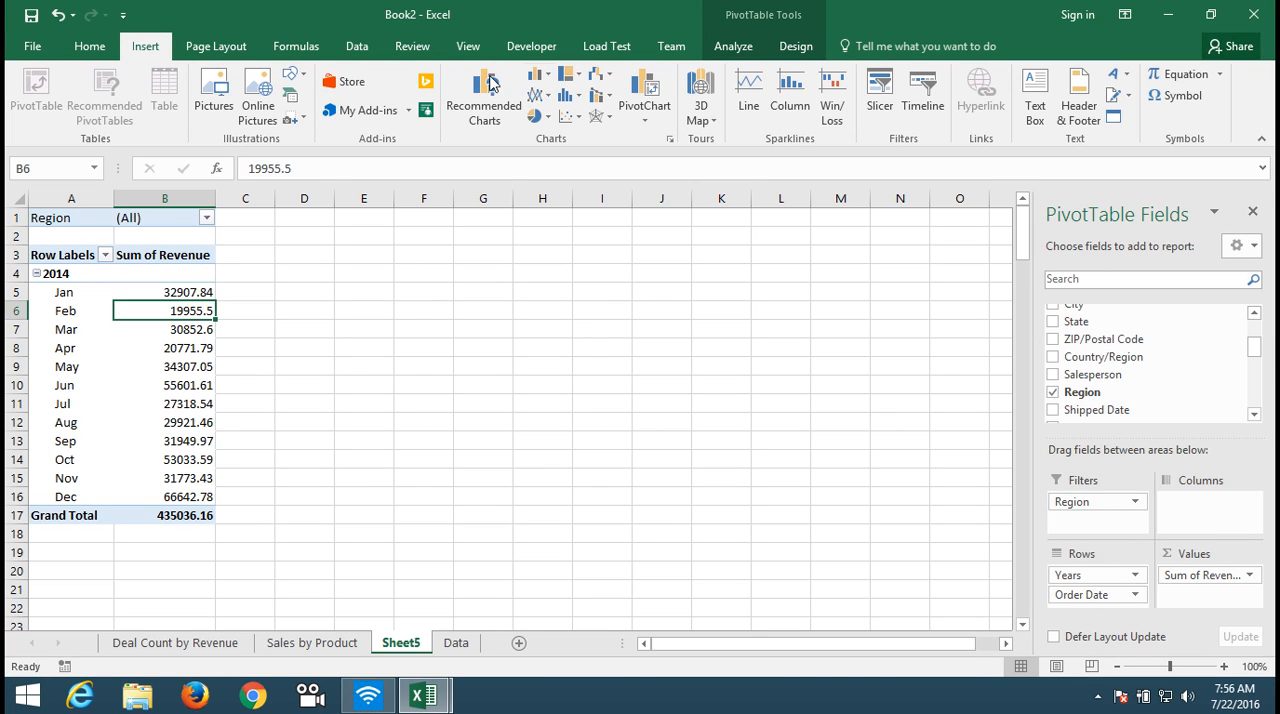
Step: Insert a line chart with markers from the monthly revenue PivotTable, move it beside the table and enlarge it to span columns C to N
{"action": "left_click", "coordinate": [545, 99]}
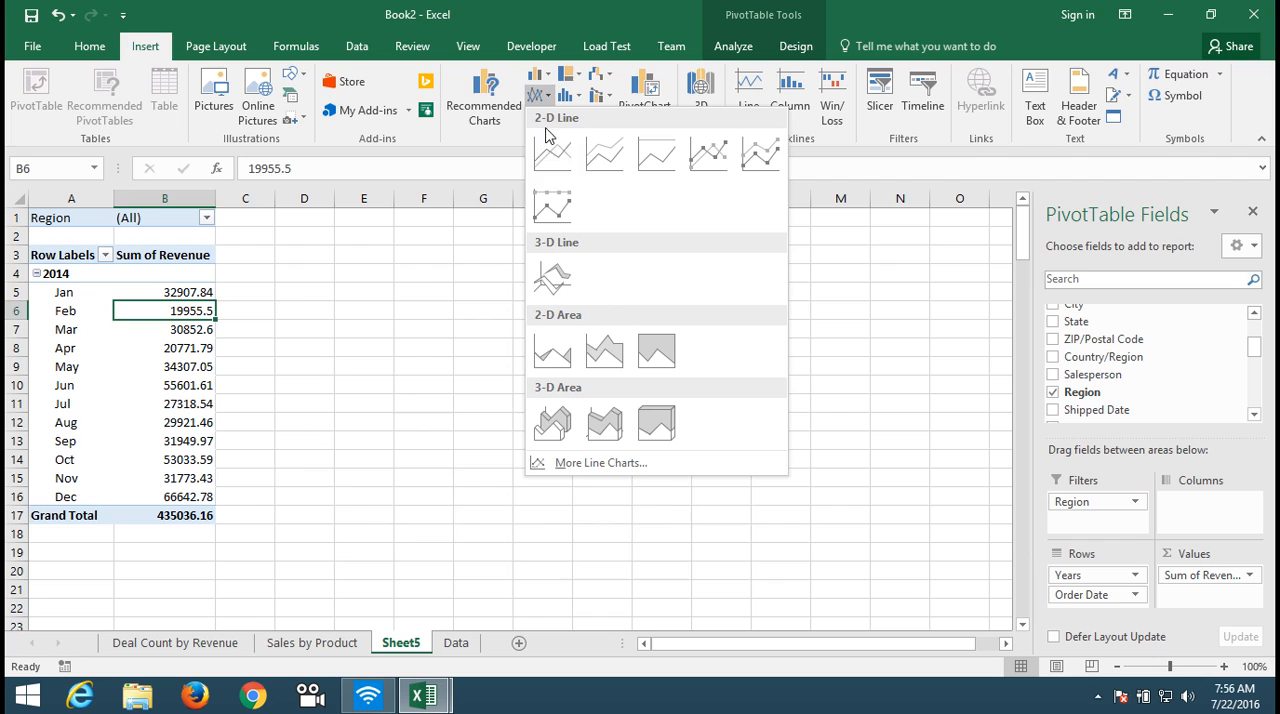
{"action": "left_click", "coordinate": [703, 178]}
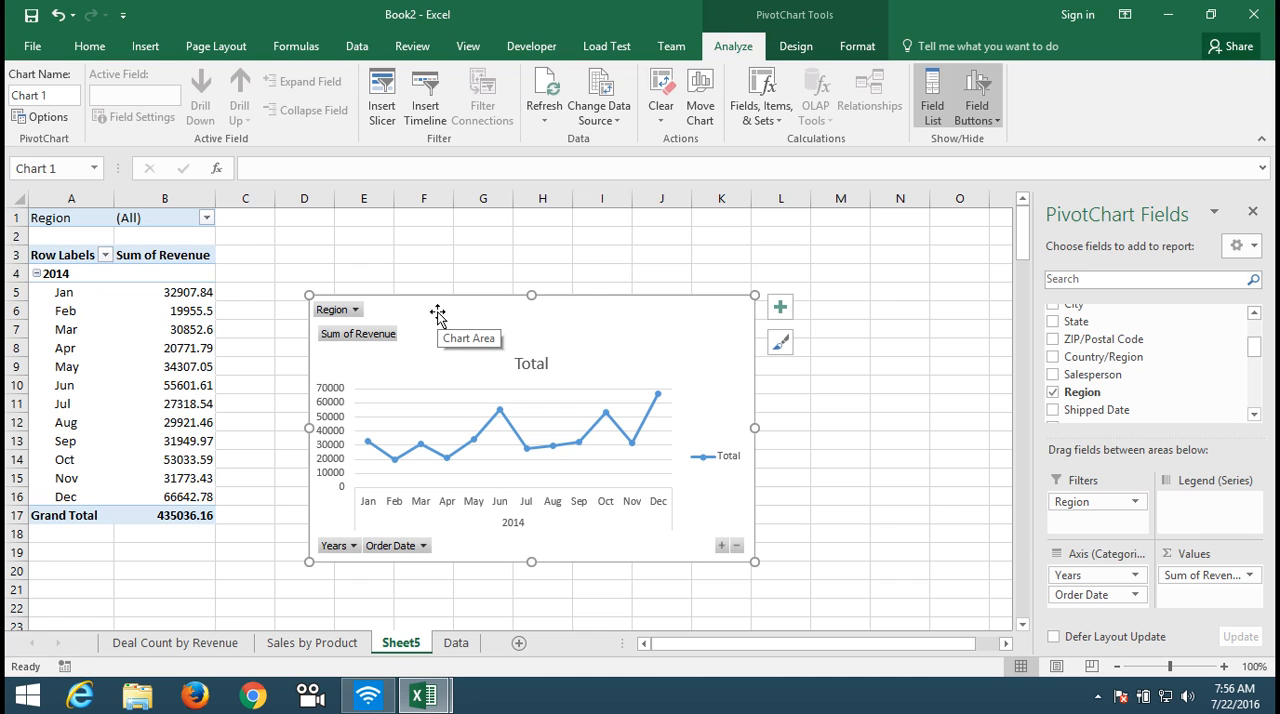
{"action": "left_click_drag", "start_coordinate": [437, 315], "coordinate": [361, 261]}
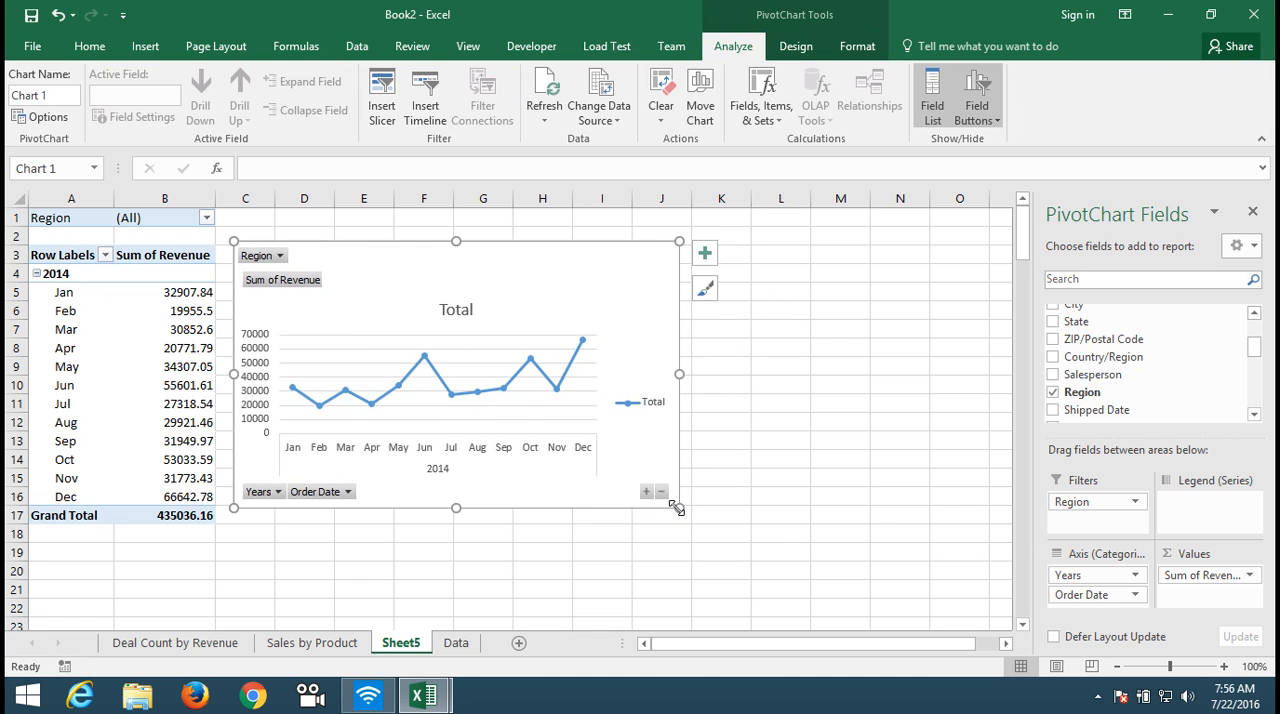
{"action": "left_click_drag", "start_coordinate": [675, 507], "coordinate": [953, 547]}
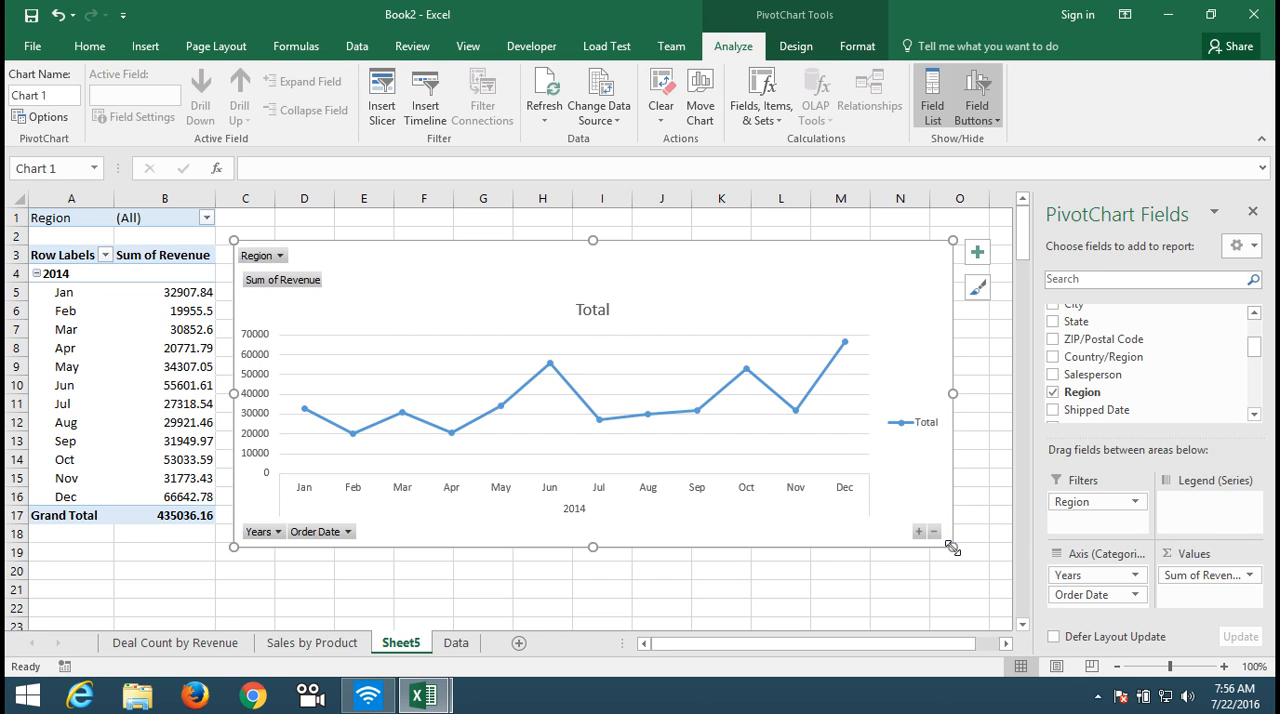
Step: Delete the gridlines, the legend and the vertical value axis from the monthly revenue chart
{"action": "left_click", "coordinate": [866, 457]}
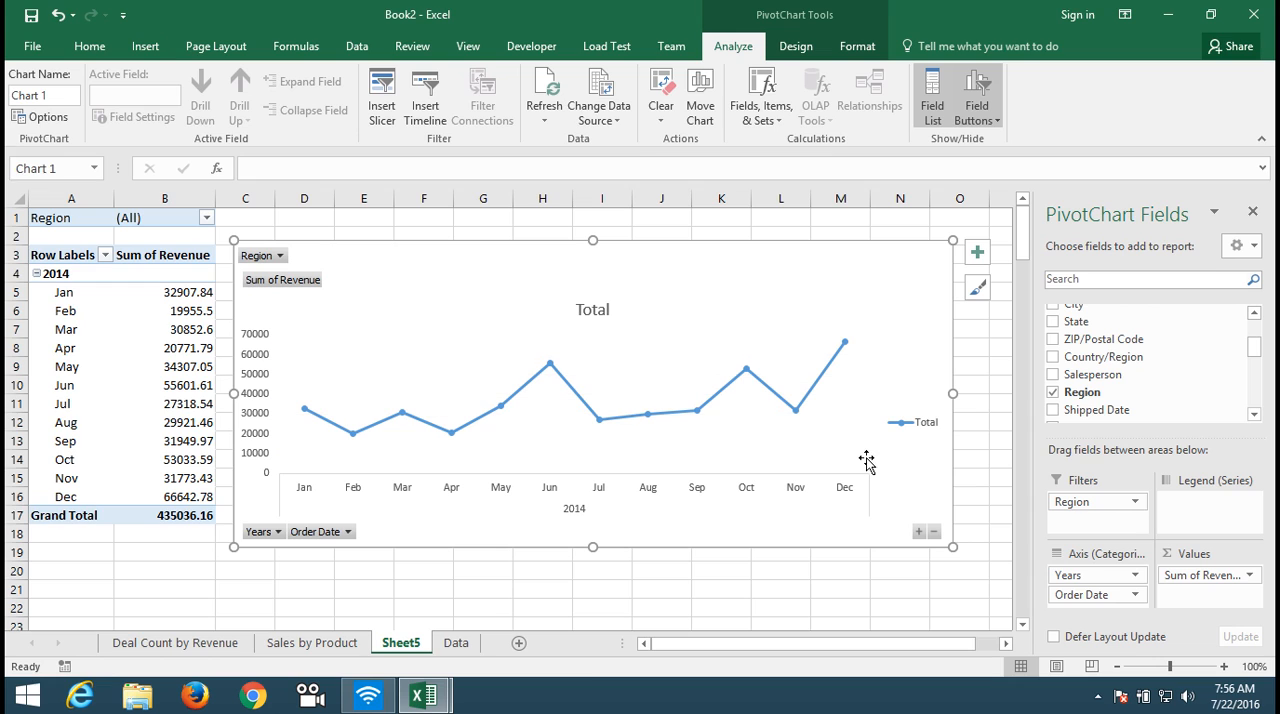
{"action": "left_click", "coordinate": [903, 435]}
{"action": "key", "text": "Delete"}
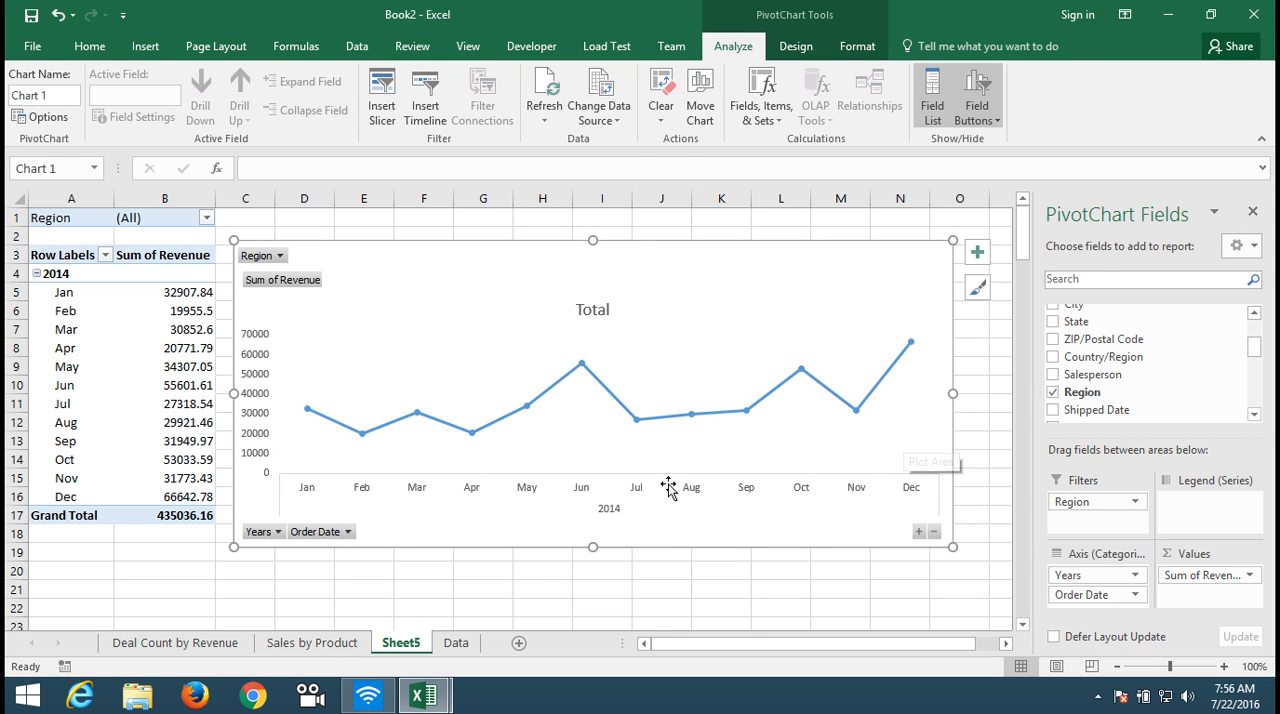
{"action": "left_click", "coordinate": [250, 389]}
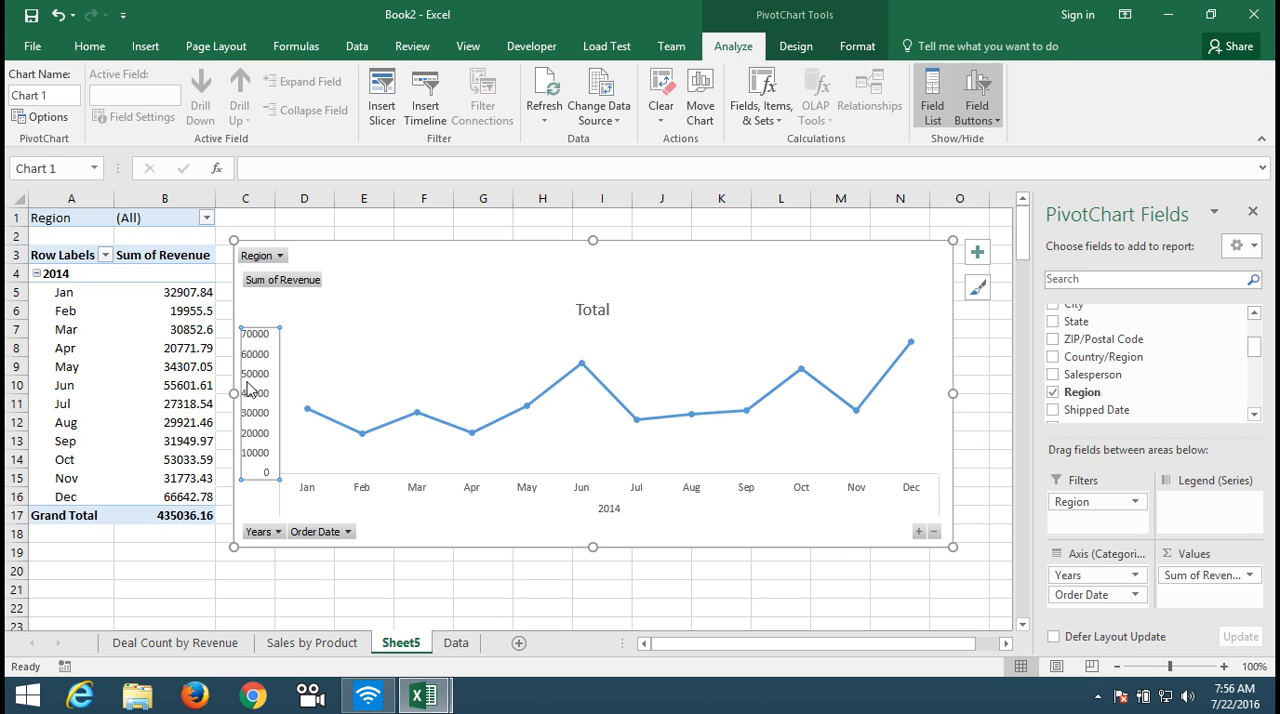
{"action": "key", "text": "Delete"}
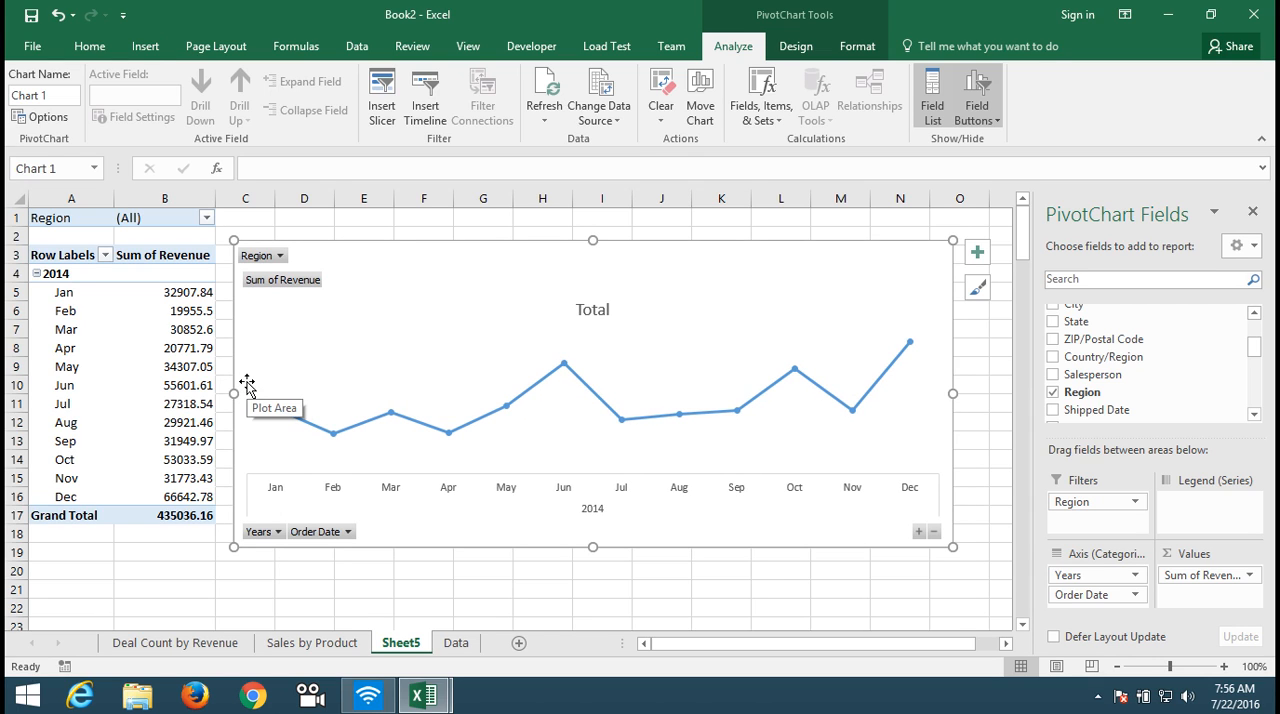
Step: Change the line chart's title to "2014 Sales Trend" and close the formatting pane
{"action": "left_click", "coordinate": [600, 312]}
{"action": "double_click", "coordinate": [600, 312]}
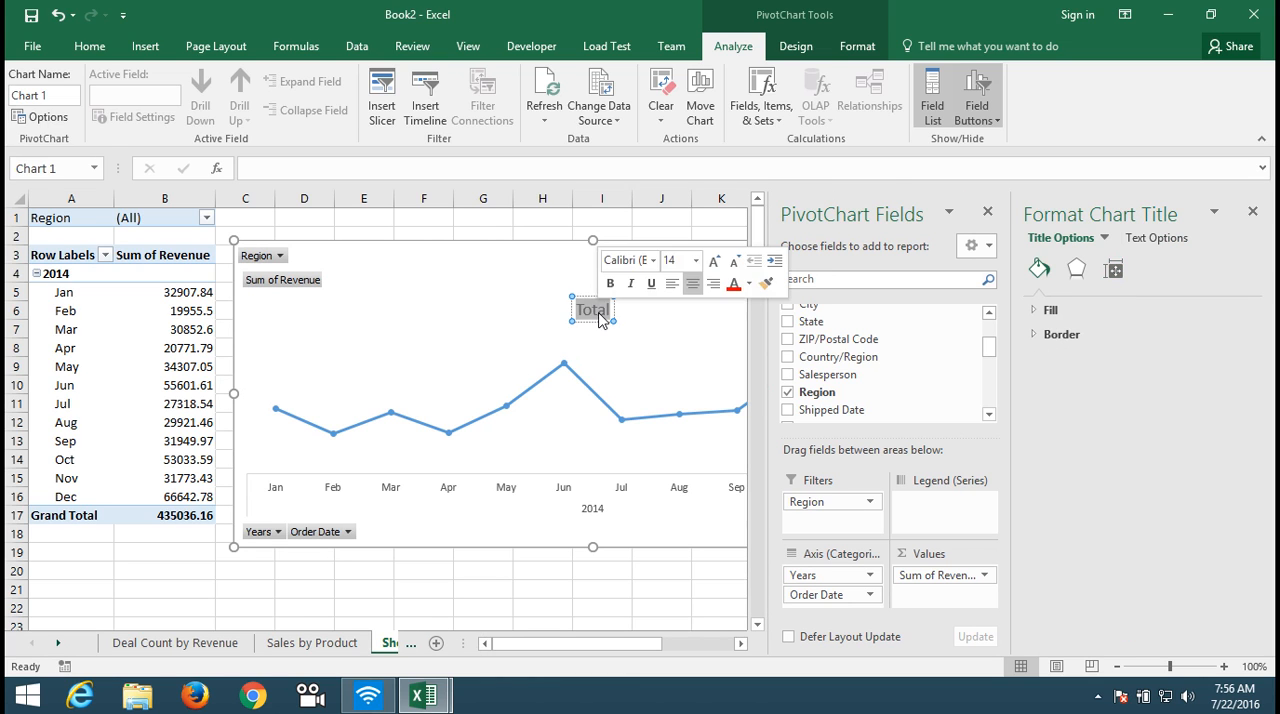
{"action": "key", "text": "Delete"}
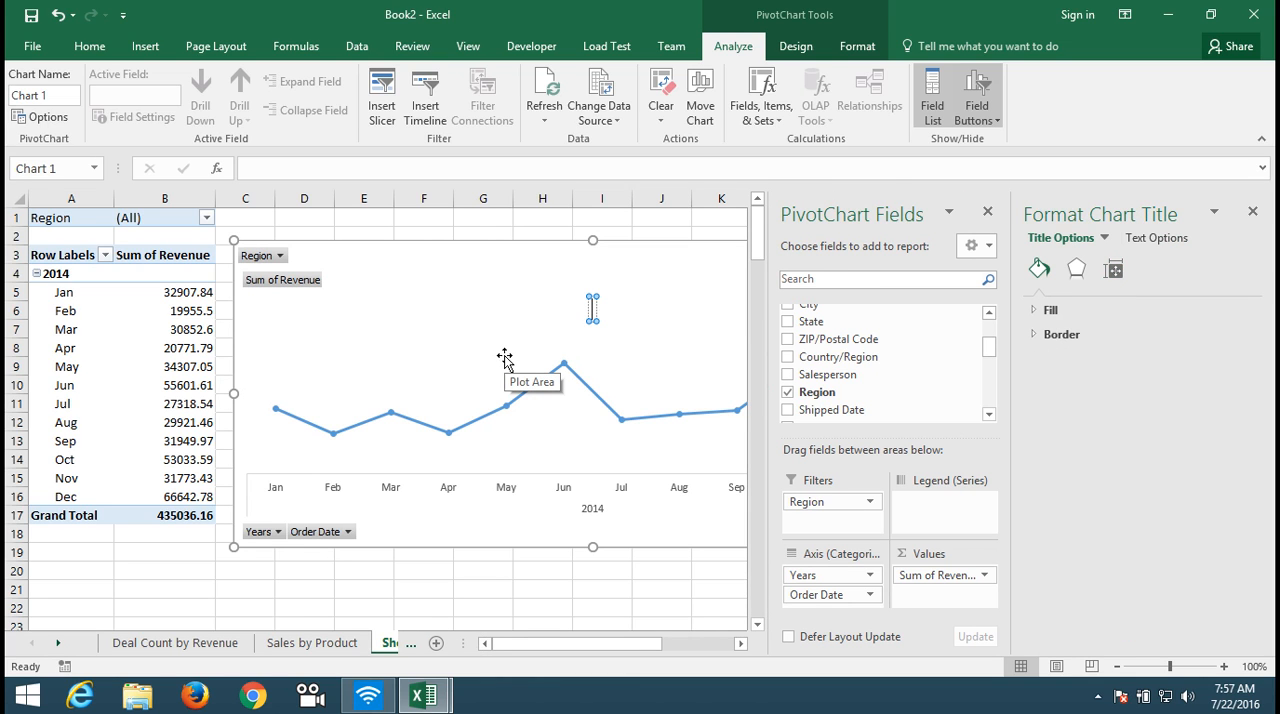
{"action": "type", "text": "2014 Sales Tr"}
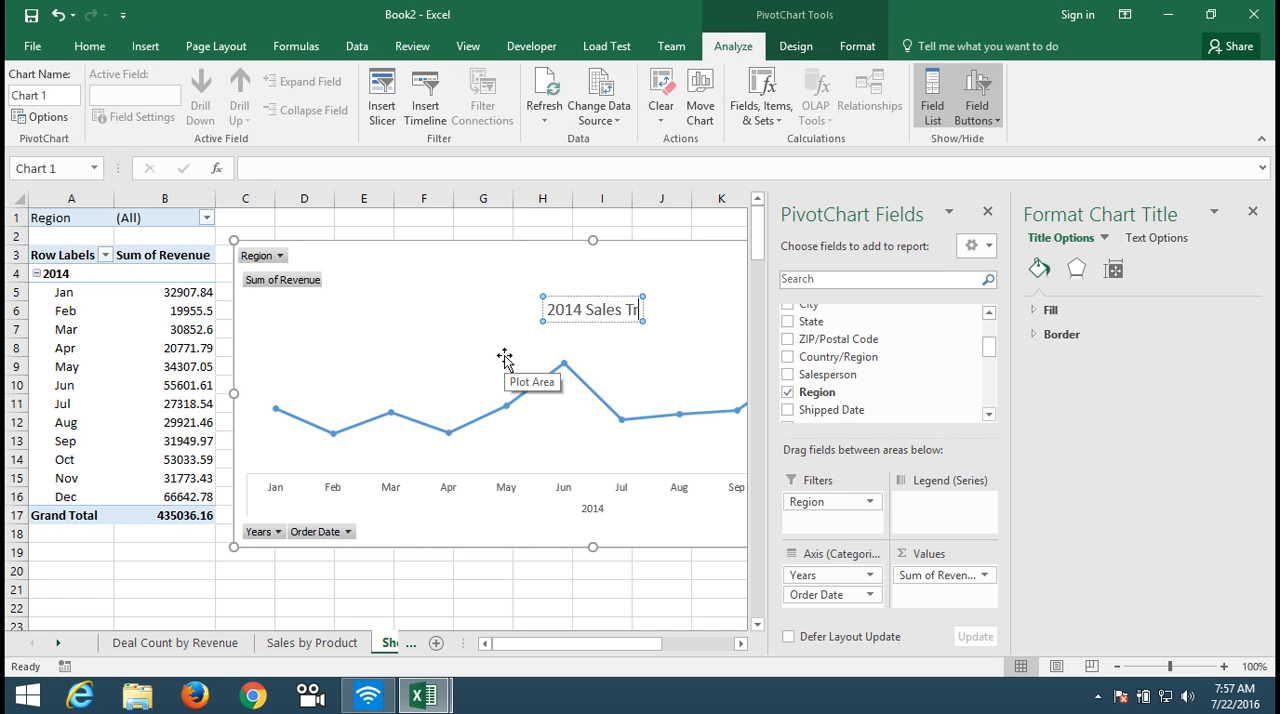
{"action": "type", "text": "end"}
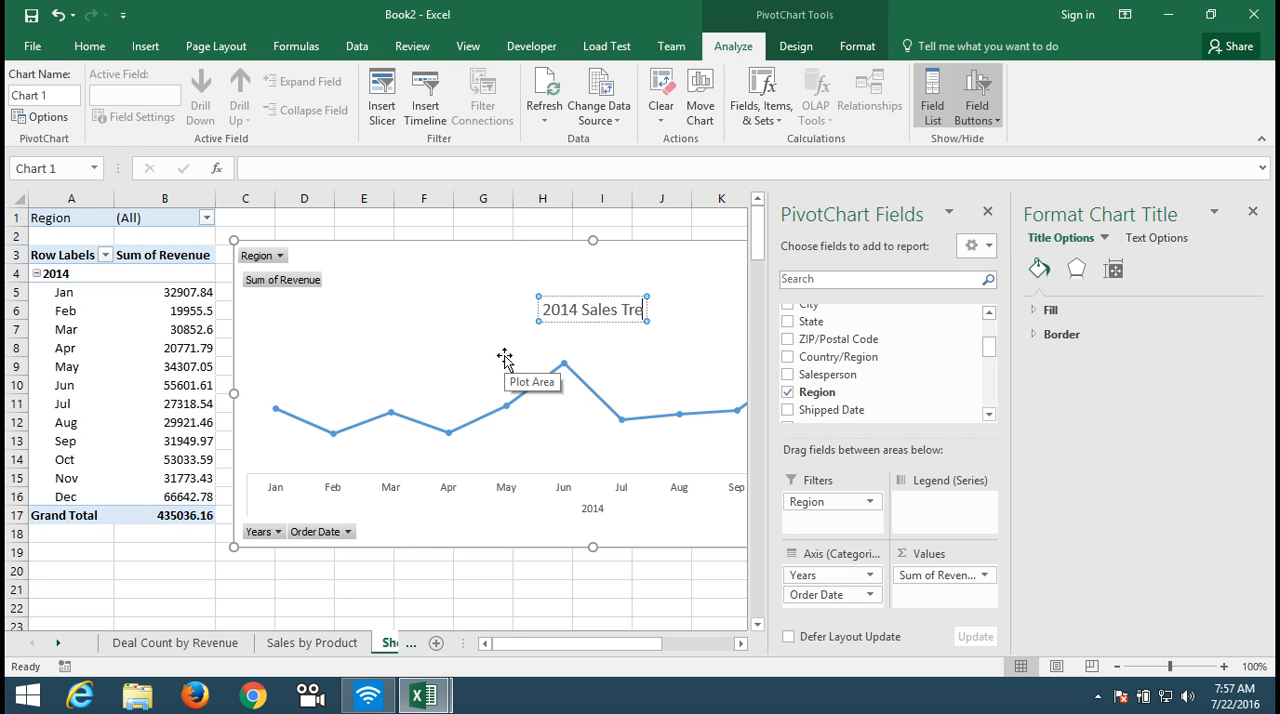
{"action": "left_click", "coordinate": [465, 360]}
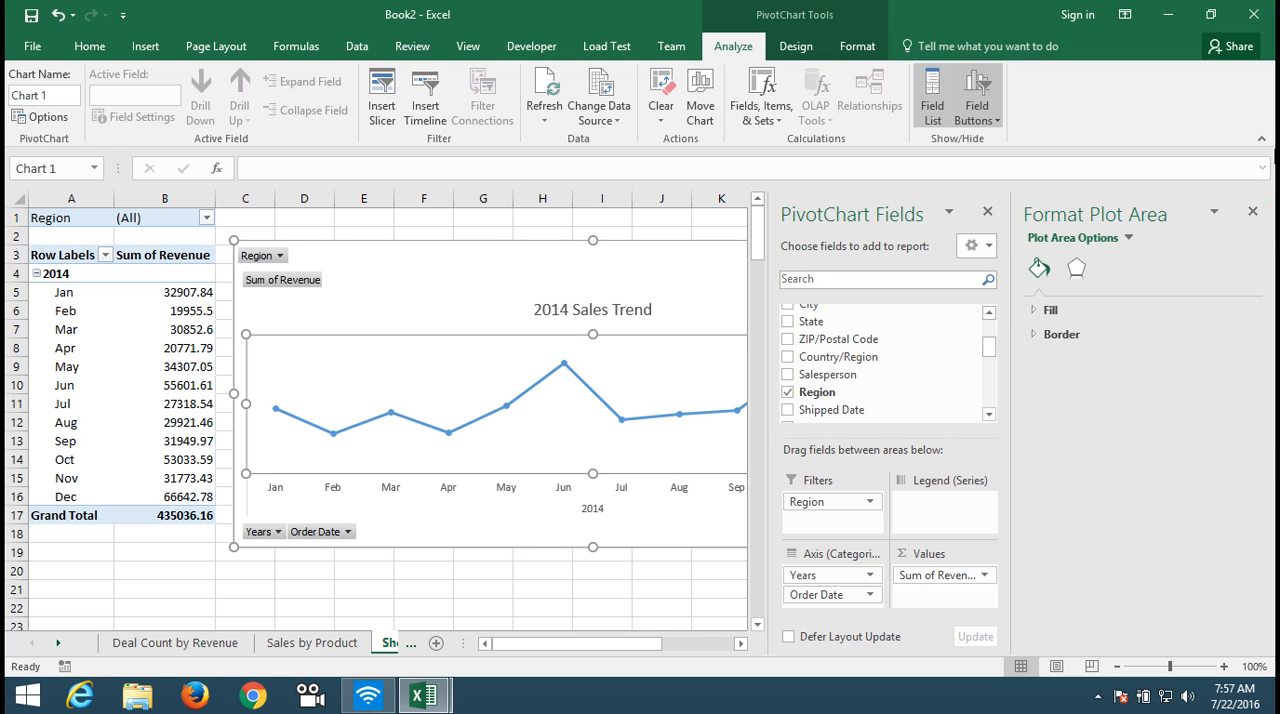
{"action": "left_click", "coordinate": [1252, 211]}
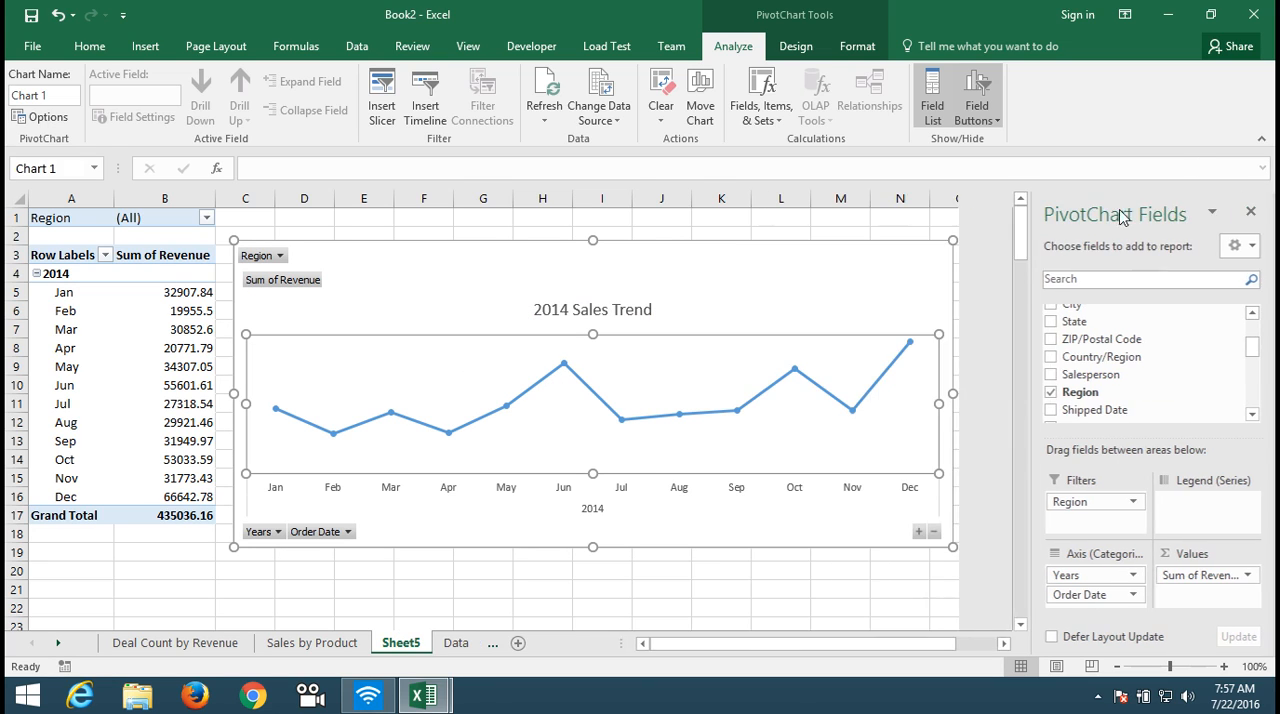
Step: Add data labels to the revenue line in the 2014 Sales Trend chart and deselect the chart
{"action": "left_click", "coordinate": [741, 412]}
{"action": "right_click", "coordinate": [741, 412]}
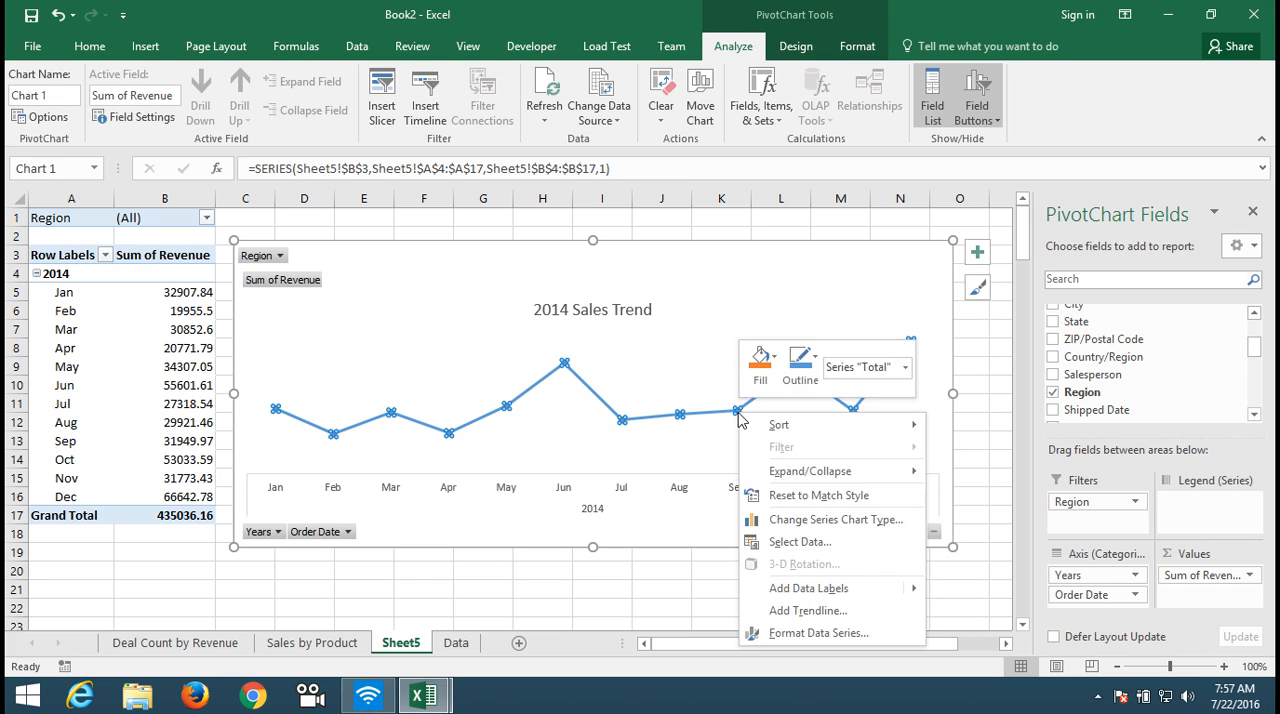
{"action": "mouse_move", "coordinate": [826, 590]}
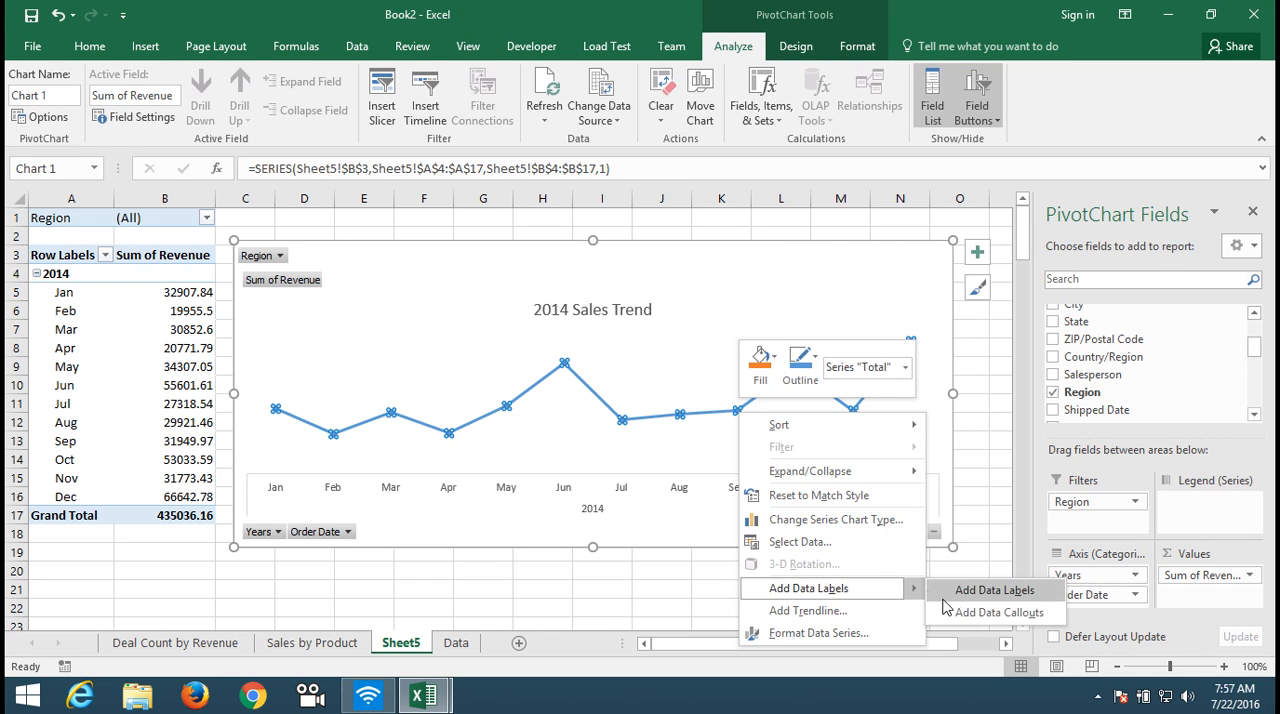
{"action": "left_click", "coordinate": [967, 595]}
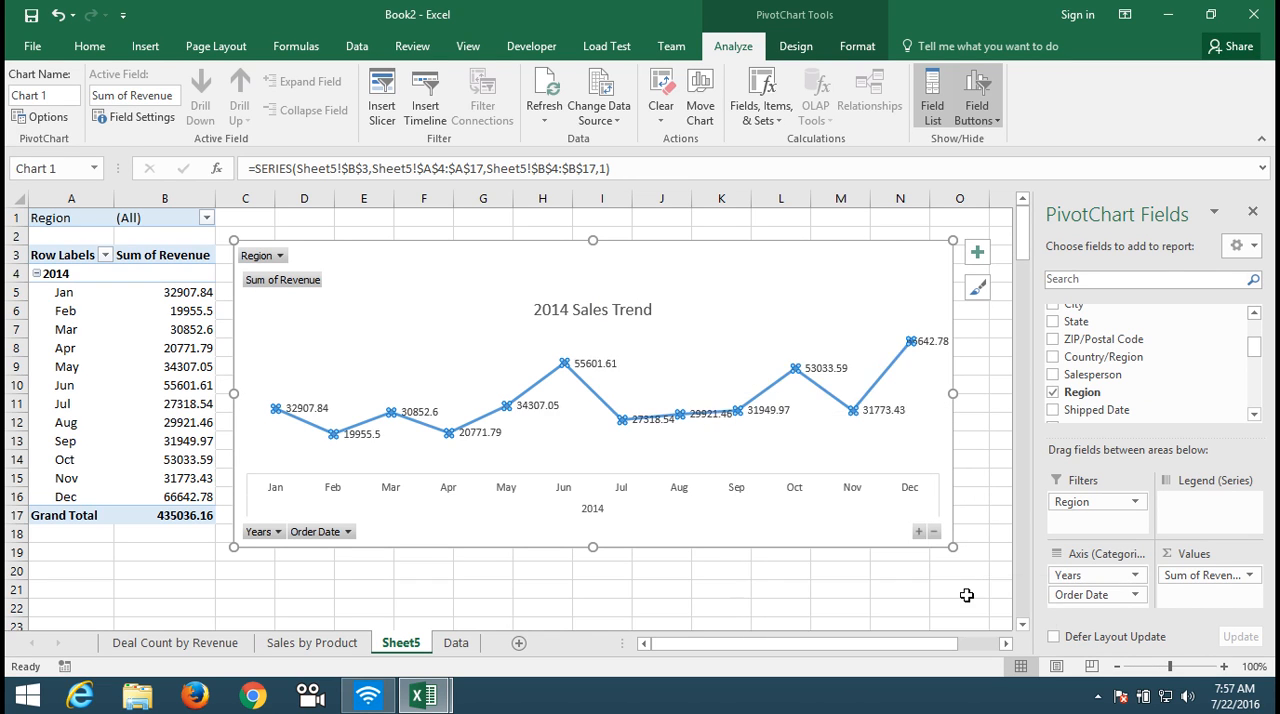
{"action": "left_click", "coordinate": [542, 418]}
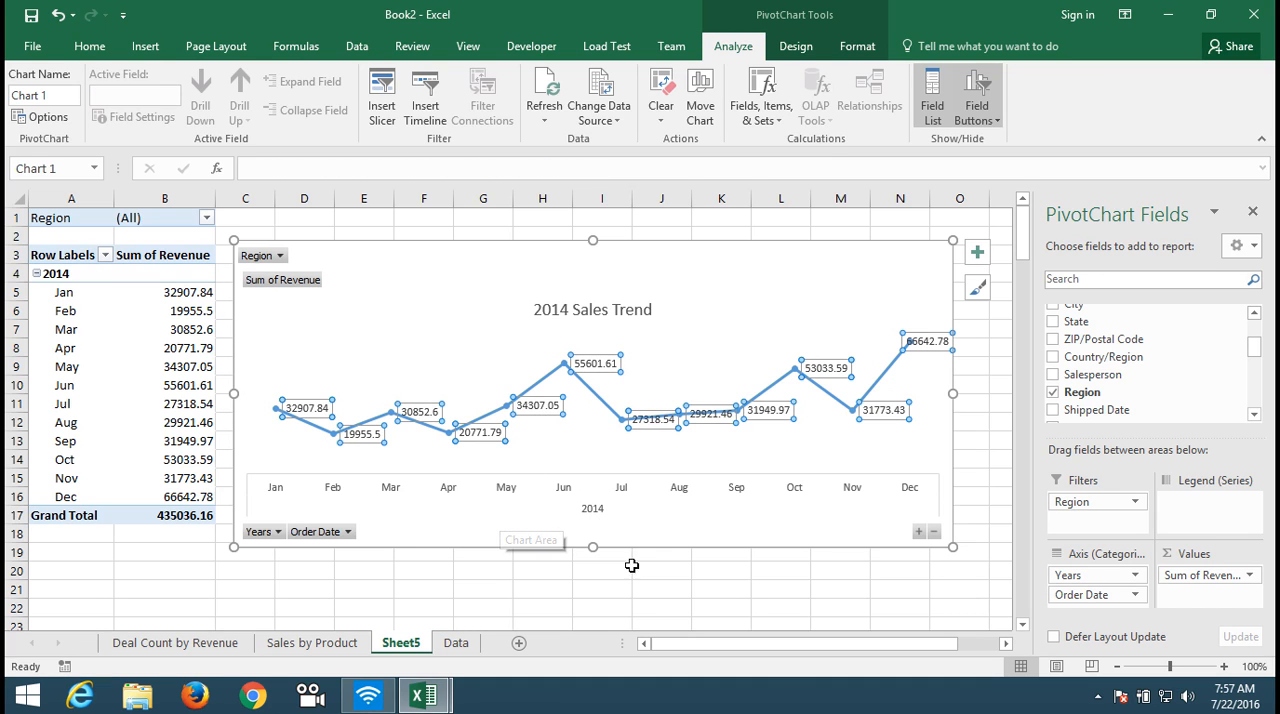
{"action": "left_click", "coordinate": [646, 600]}
{"action": "key", "text": "ctrl+Up"}
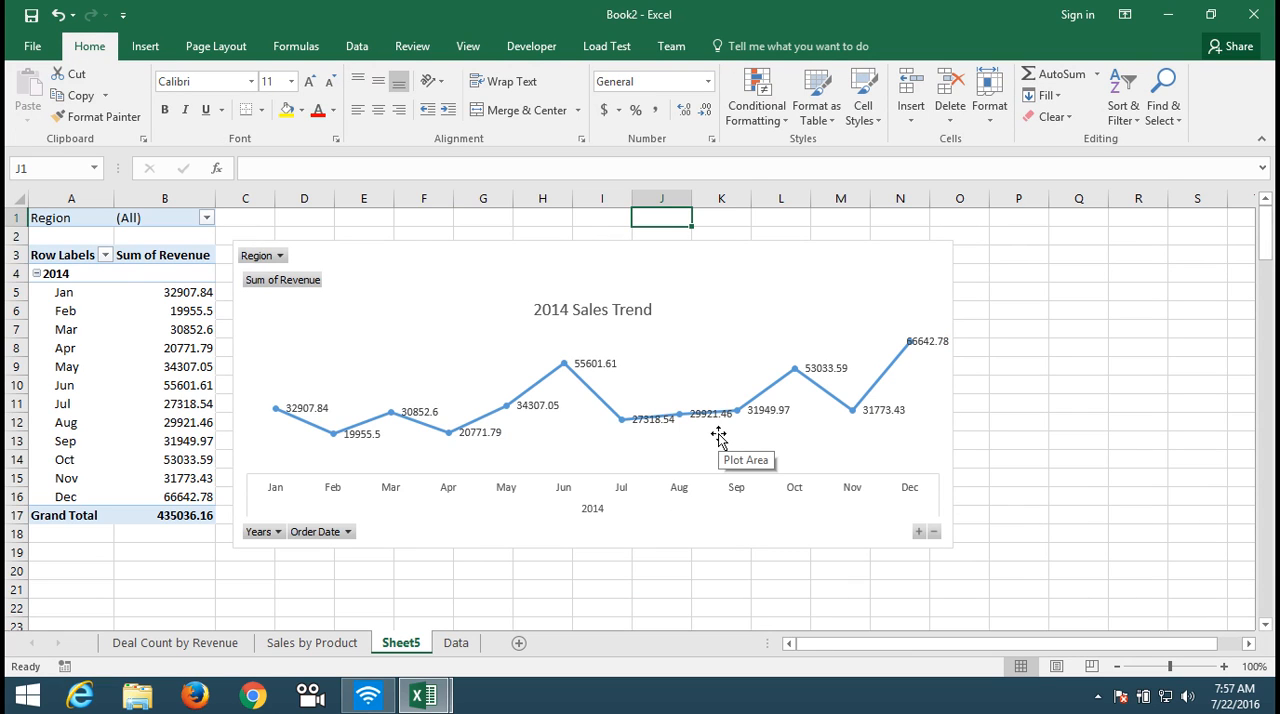
Step: Apply the custom number format ##,"K" to the PivotTable's Sum of Revenue values to display them in thousands
{"action": "left_click", "coordinate": [197, 289]}
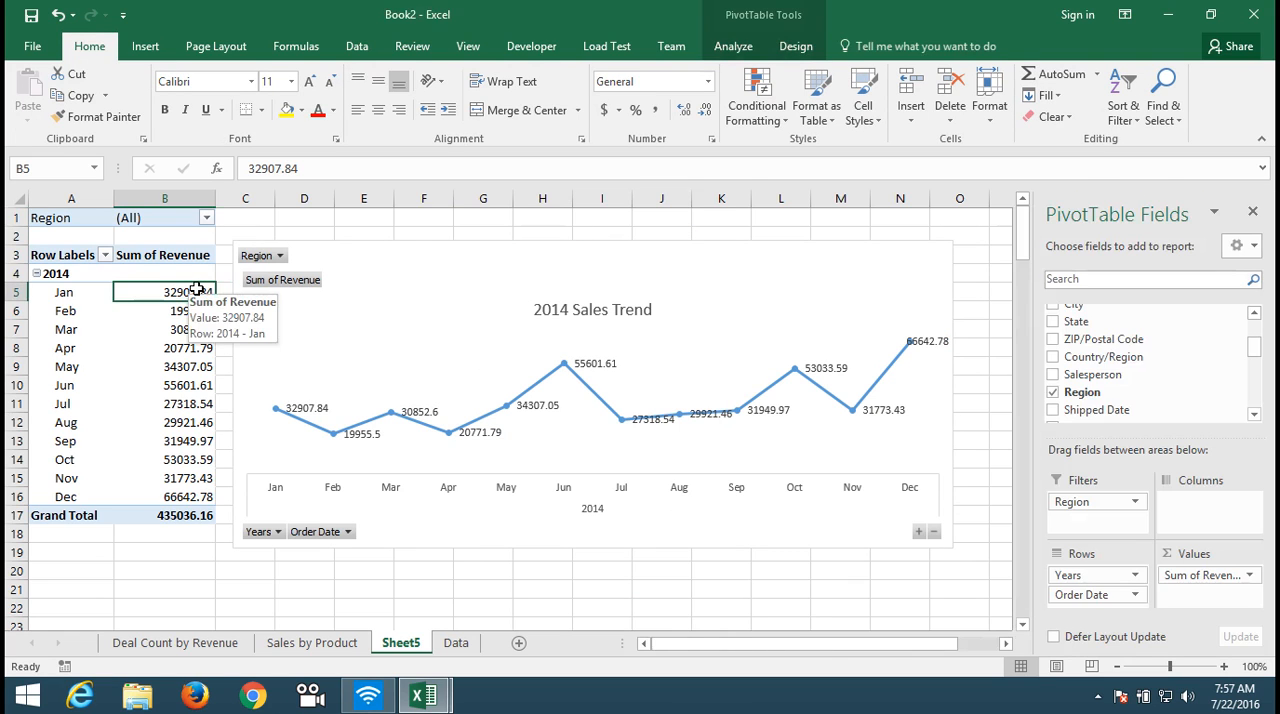
{"action": "key", "text": "ctrl+shift+Down"}
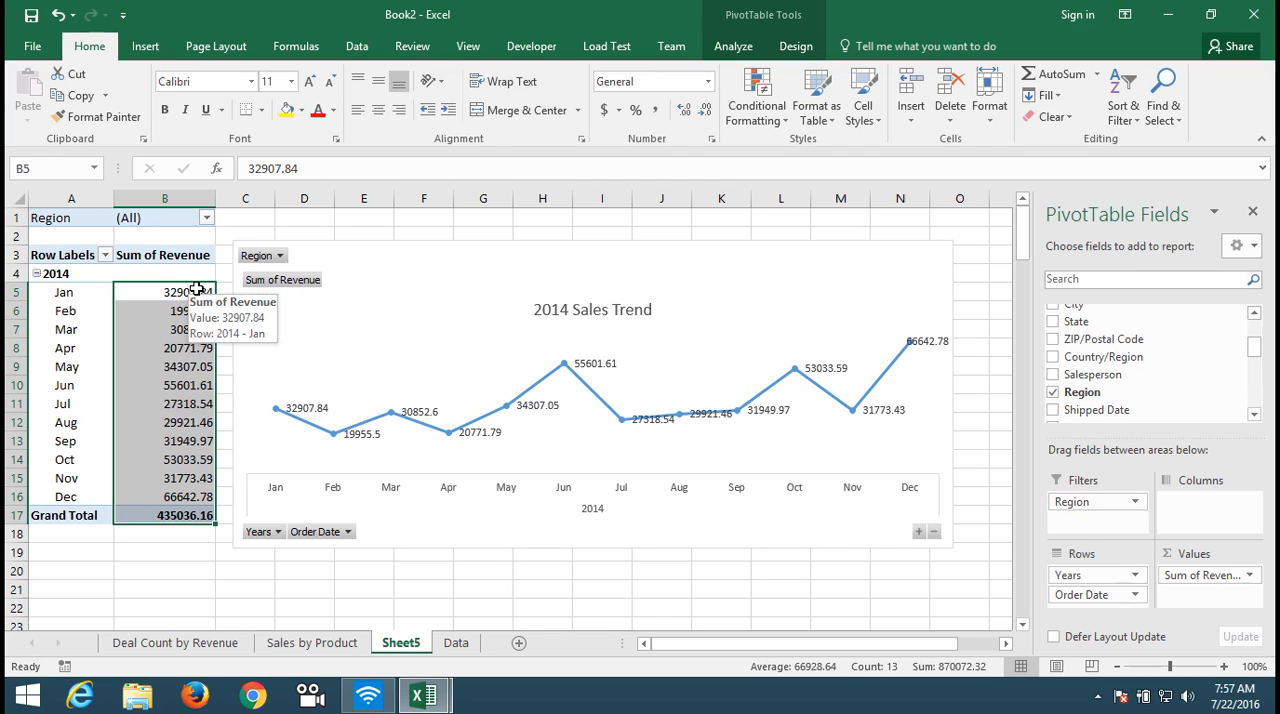
{"action": "right_click", "coordinate": [176, 350]}
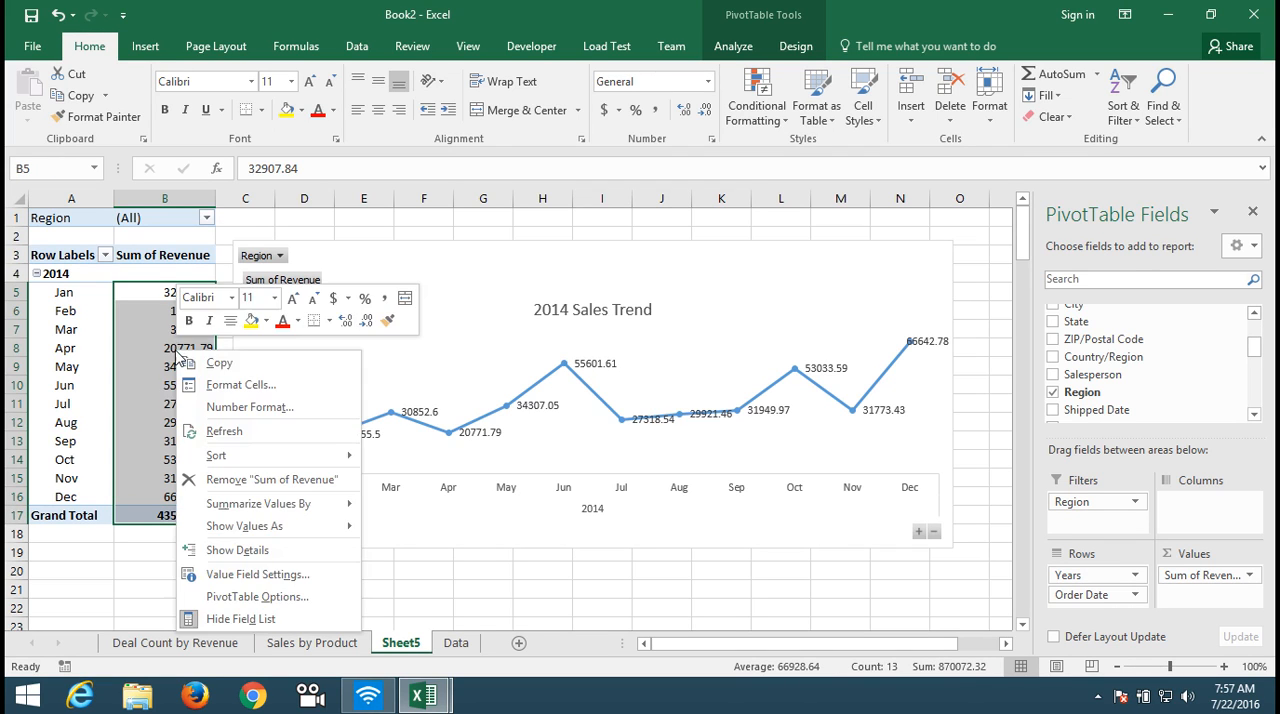
{"action": "left_click", "coordinate": [245, 414]}
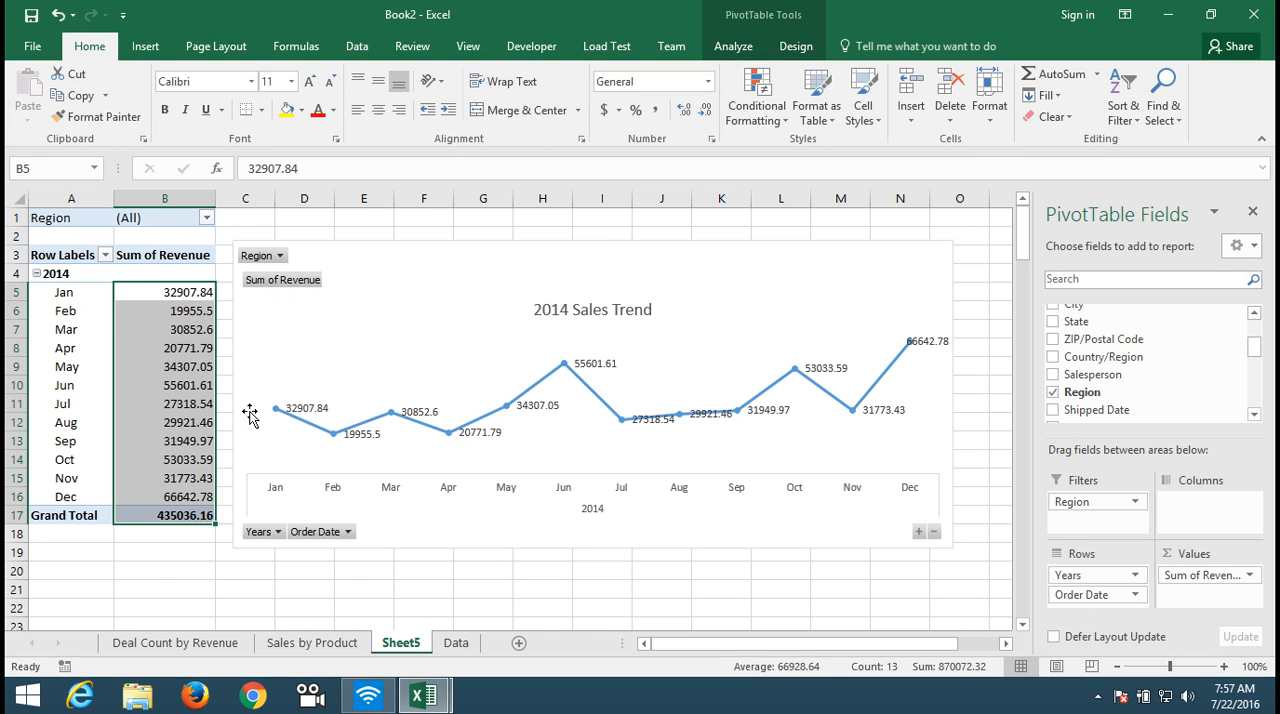
{"action": "left_click", "coordinate": [61, 405]}
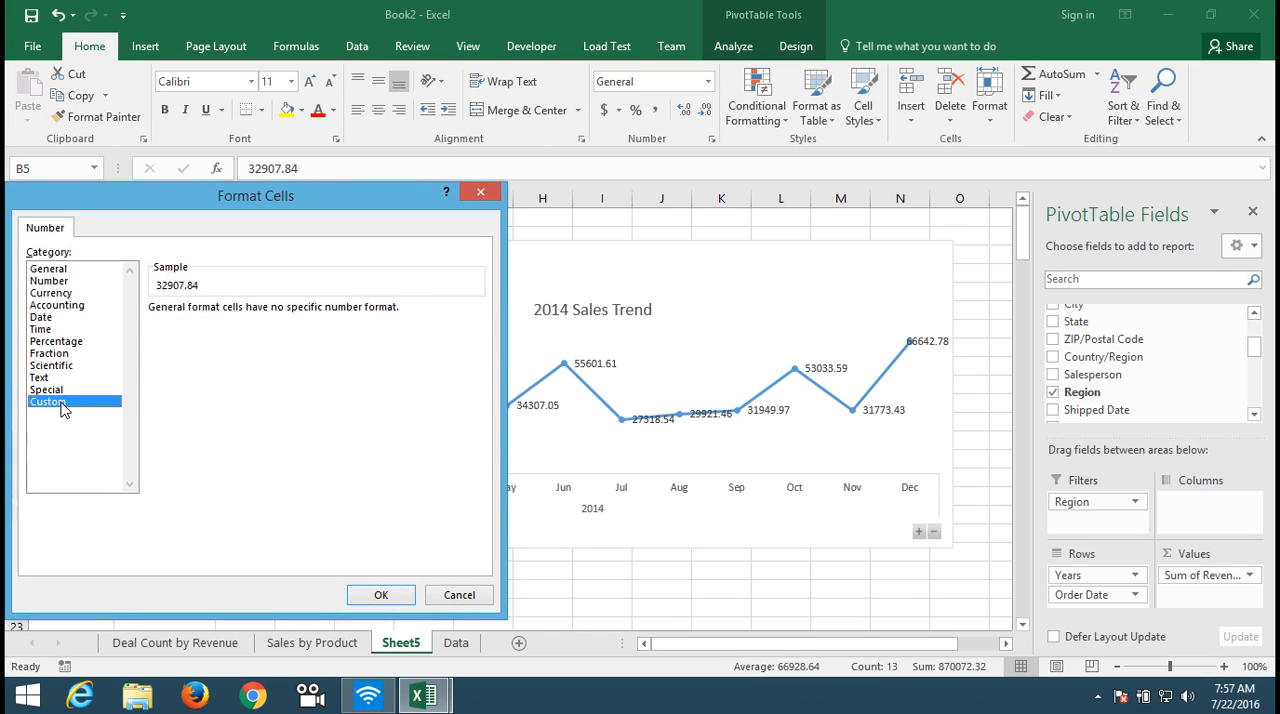
{"action": "left_click_drag", "start_coordinate": [203, 323], "coordinate": [141, 312]}
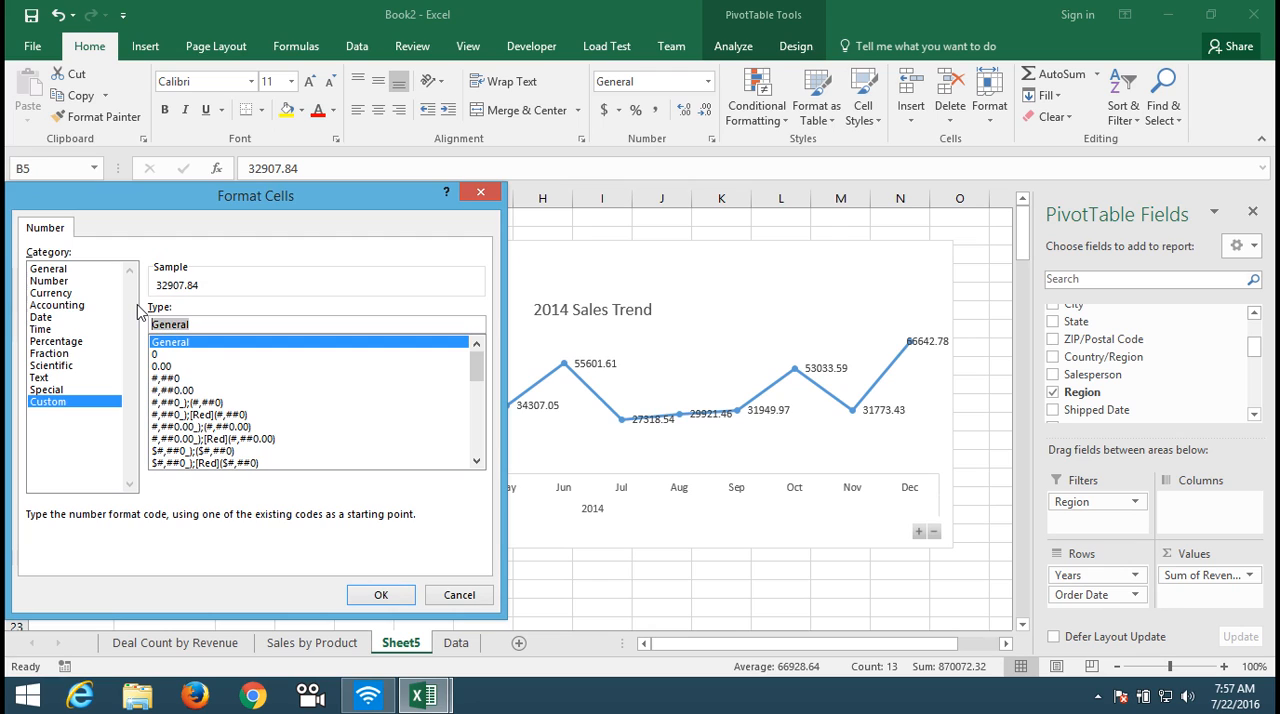
{"action": "key", "text": "BackSpace"}
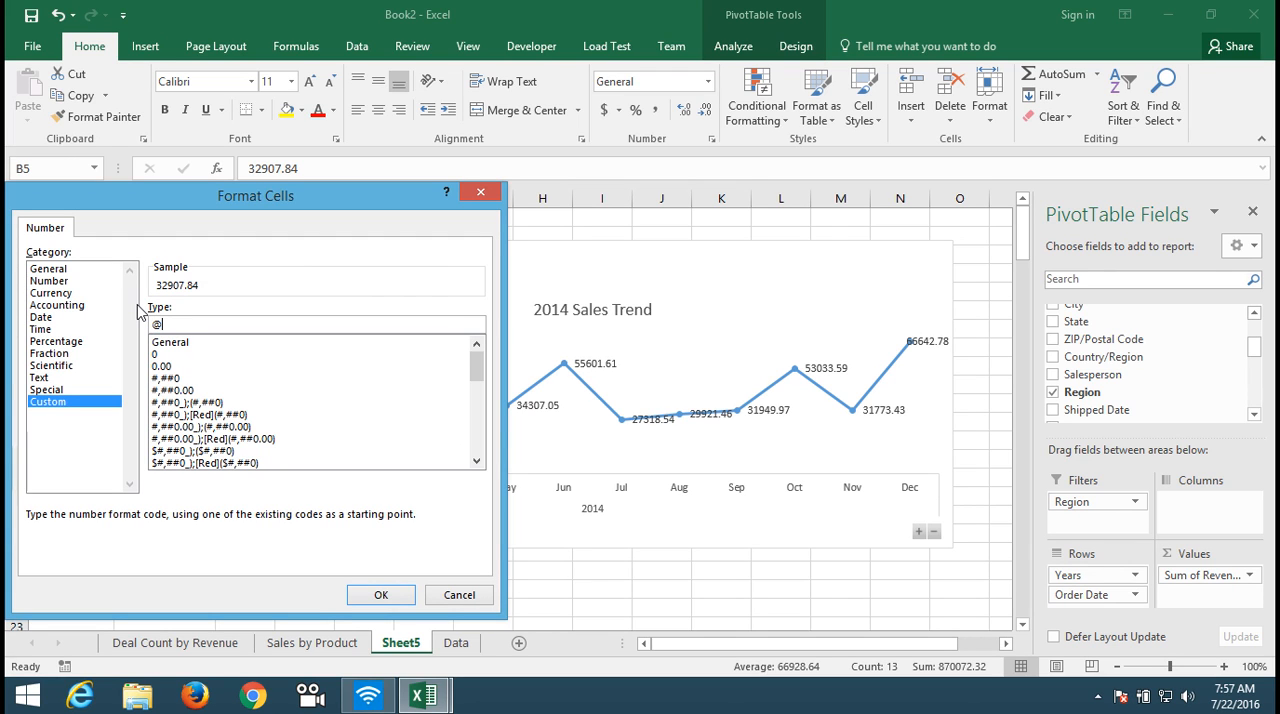
{"action": "type", "text": "#"}
{"action": "type", "text": "#,,"}
{"action": "type", "text": "\""}
{"action": "left_click", "coordinate": [174, 325]}
{"action": "key", "text": "BackSpace"}
{"action": "left_click", "coordinate": [379, 594]}
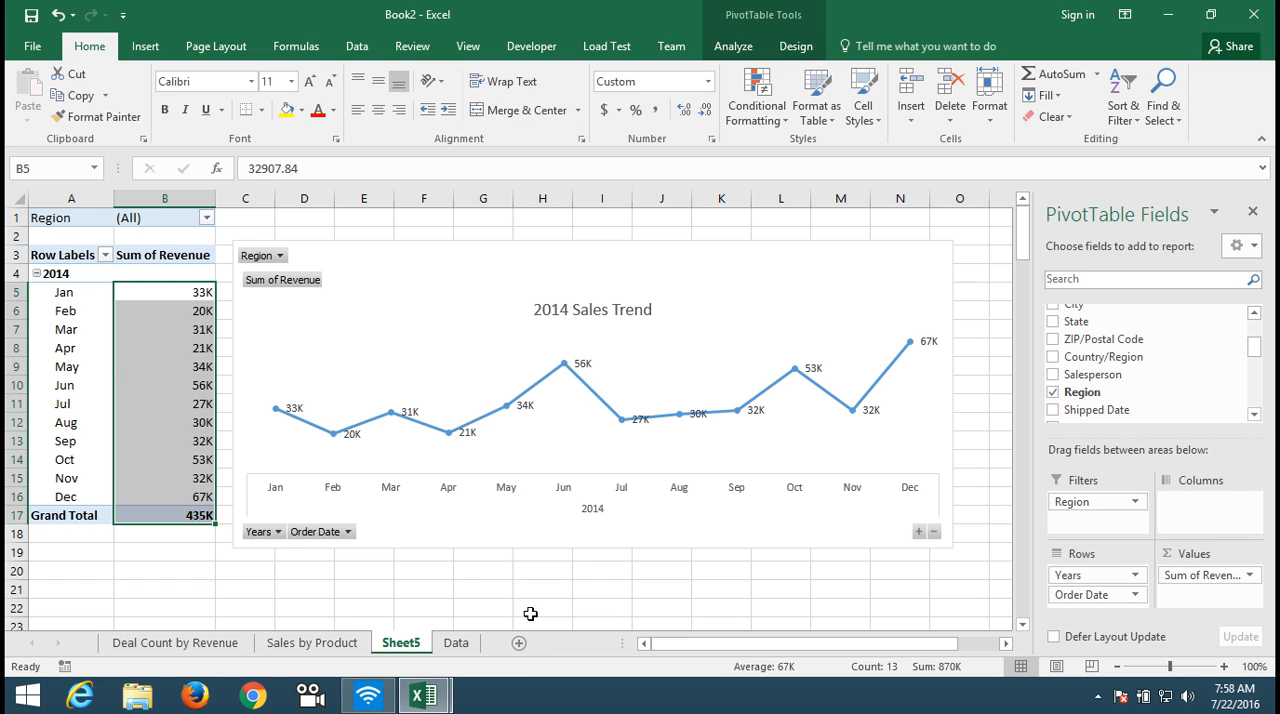
Step: Rename the worksheet holding the monthly revenue report as "Sales Trend"
{"action": "double_click", "coordinate": [405, 643]}
{"action": "type", "text": "Sales"}
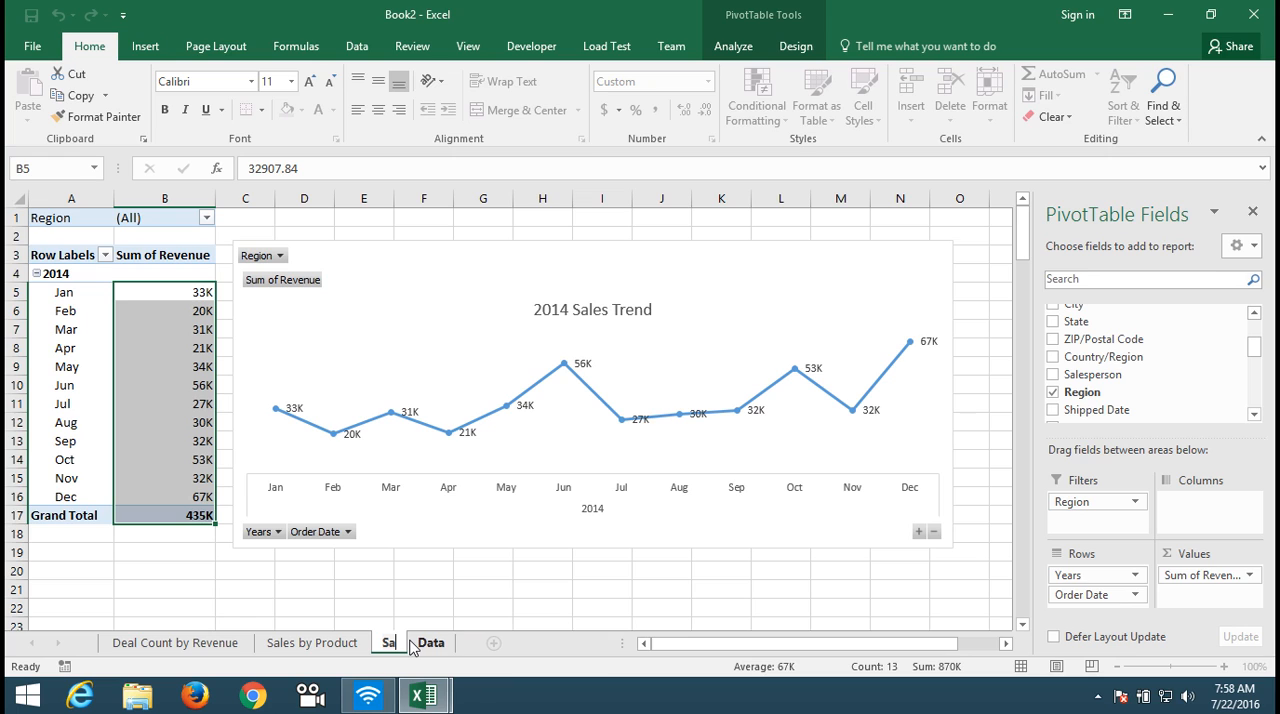
{"action": "type", "text": " Trend"}
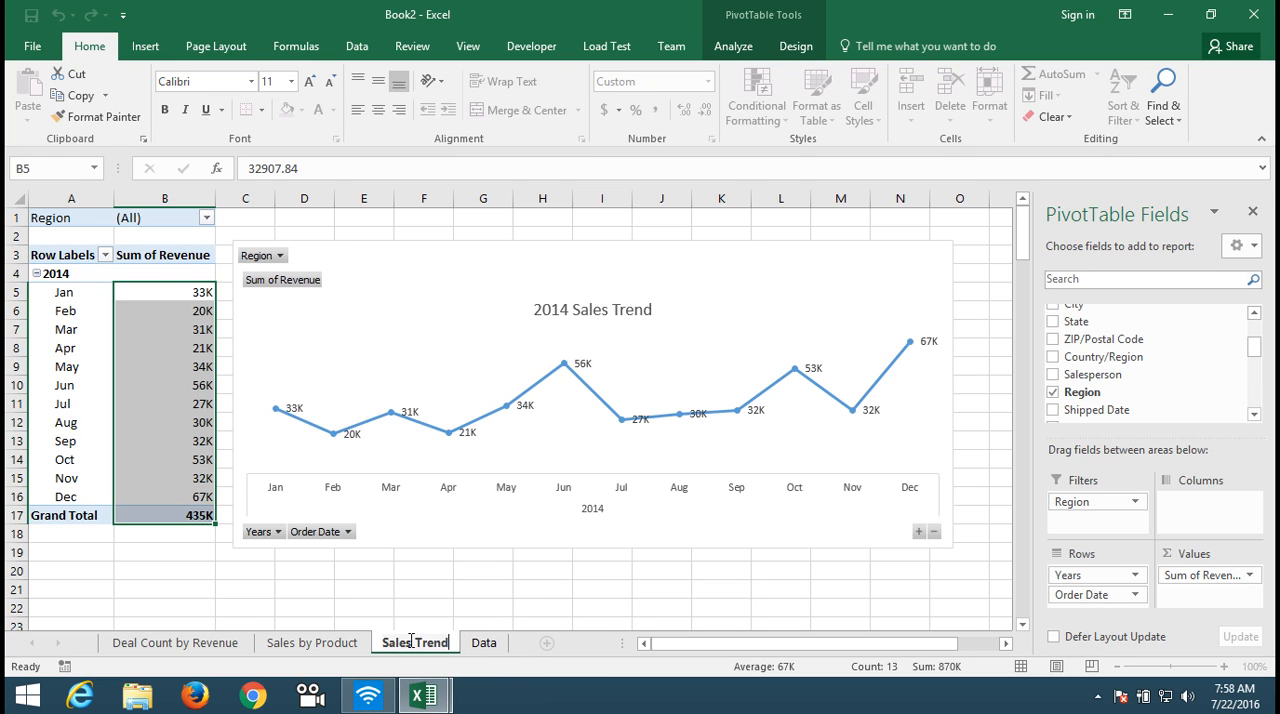
{"action": "left_click", "coordinate": [429, 623]}
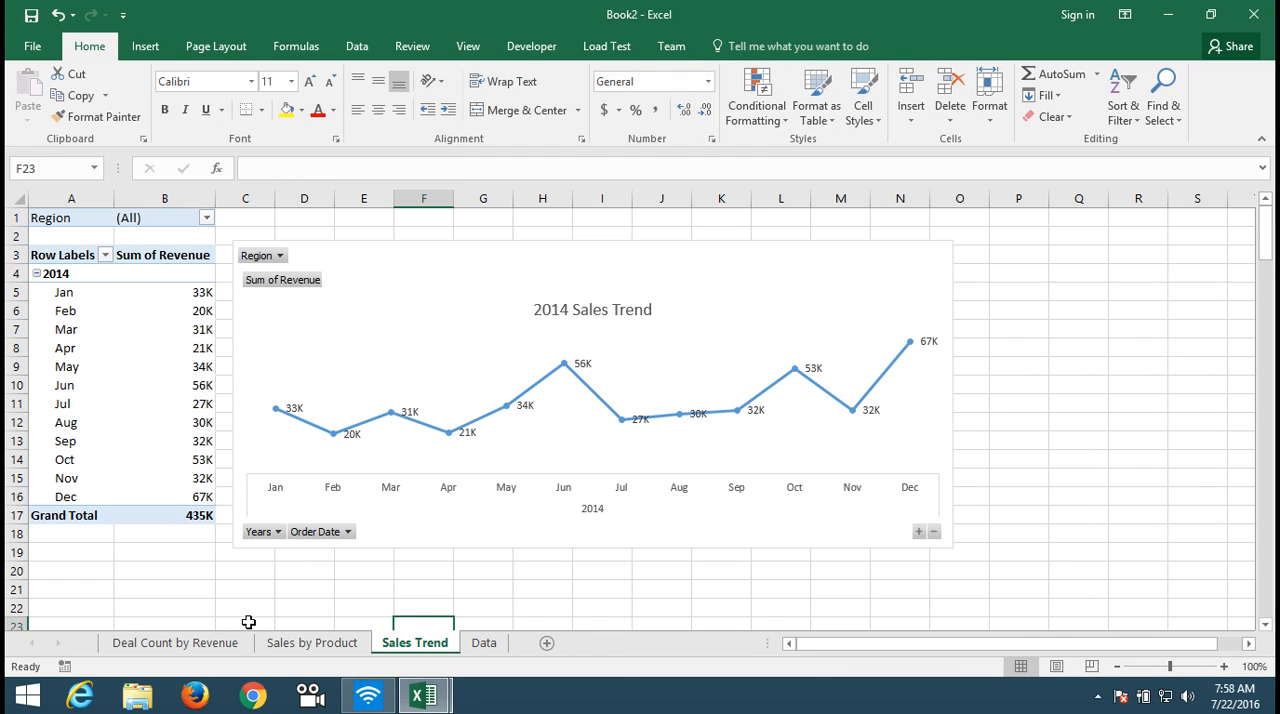
Step: Create another PivotTable on a new worksheet from the full order data on the Data sheet
{"action": "left_click", "coordinate": [336, 645]}
{"action": "left_click", "coordinate": [412, 648]}
{"action": "left_click", "coordinate": [483, 648]}
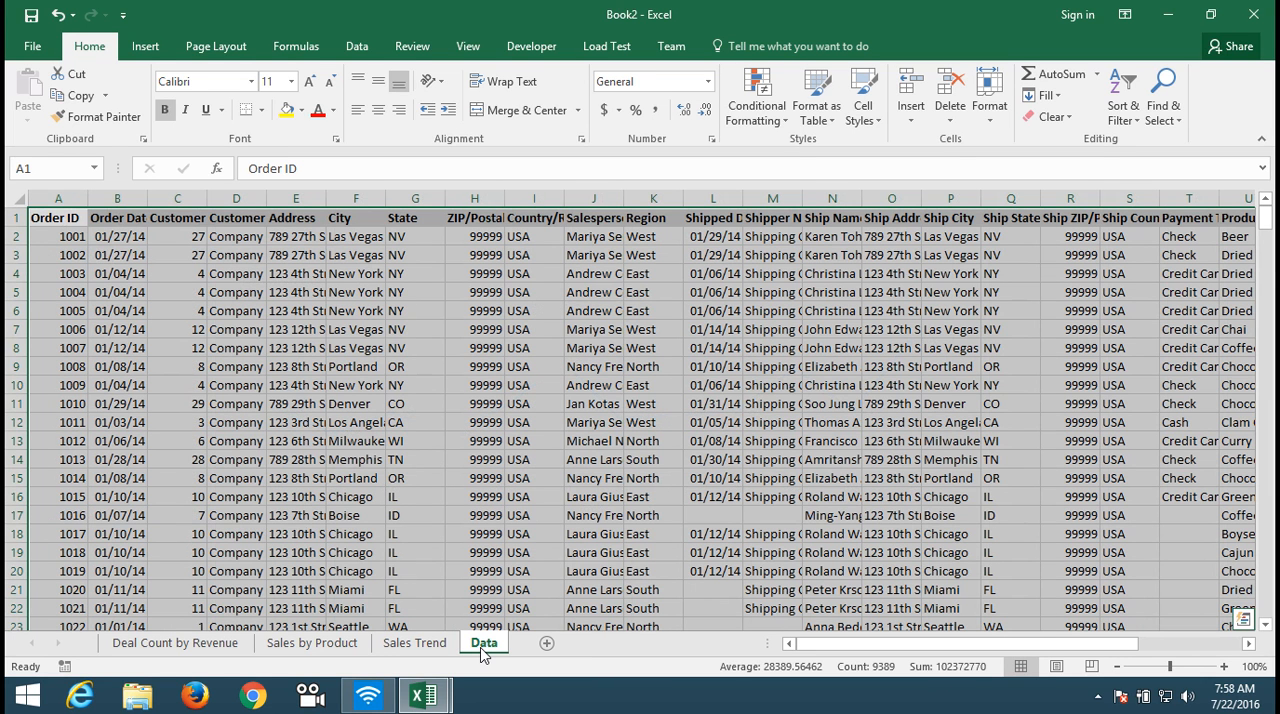
{"action": "left_click", "coordinate": [145, 46]}
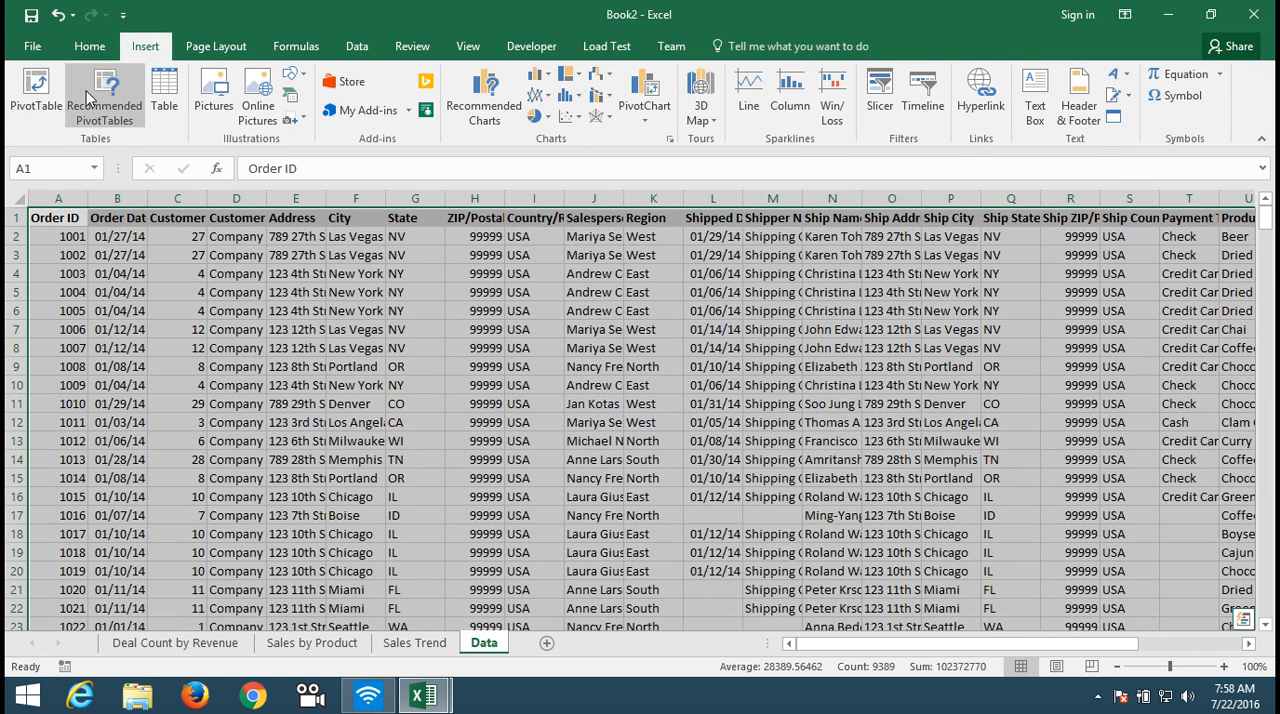
{"action": "left_click", "coordinate": [36, 90]}
{"action": "left_click", "coordinate": [665, 487]}
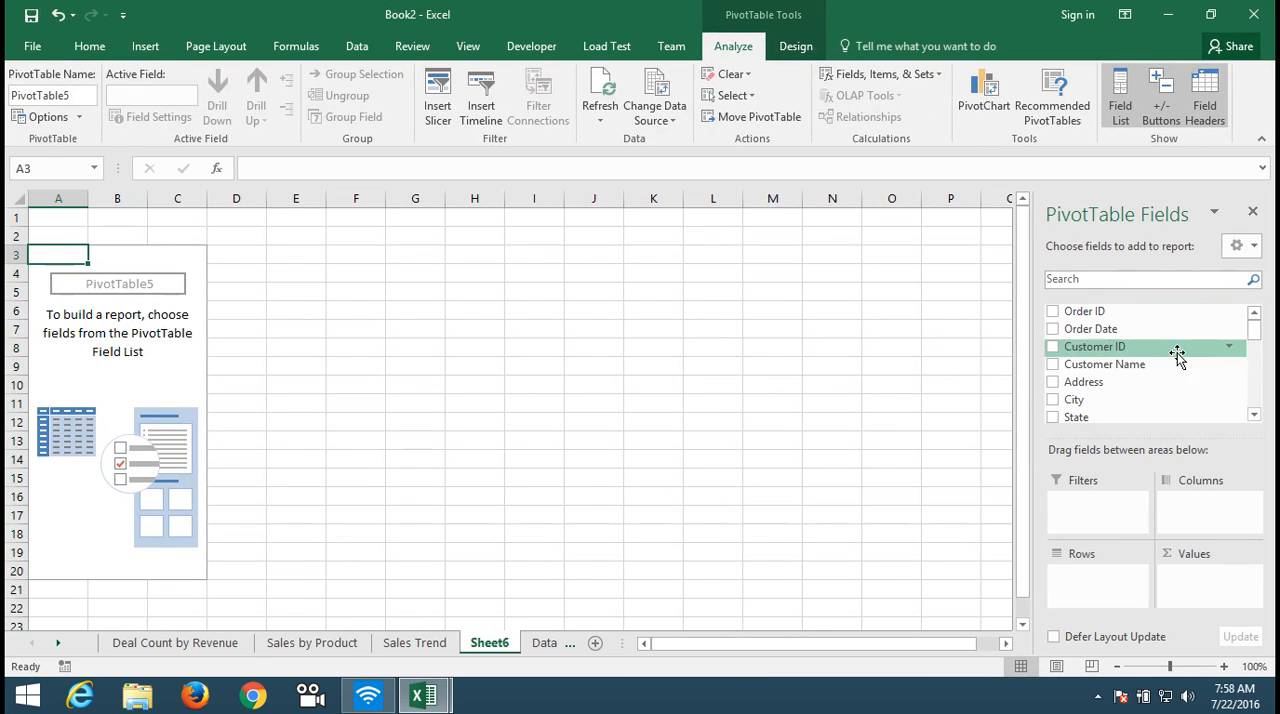
{"action": "left_click", "coordinate": [1254, 415]}
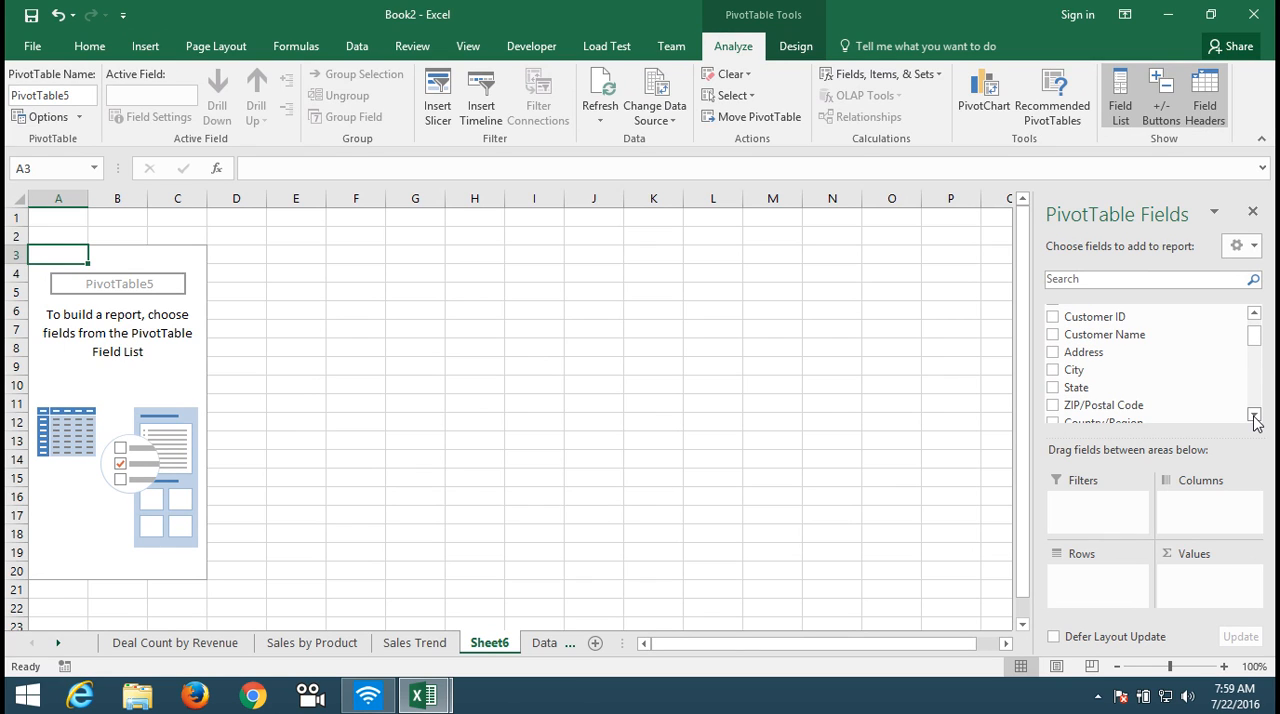
Step: Add the Region field to the rows of the new PivotTable
{"action": "left_click", "coordinate": [1254, 415]}
{"action": "left_click", "coordinate": [1254, 415]}
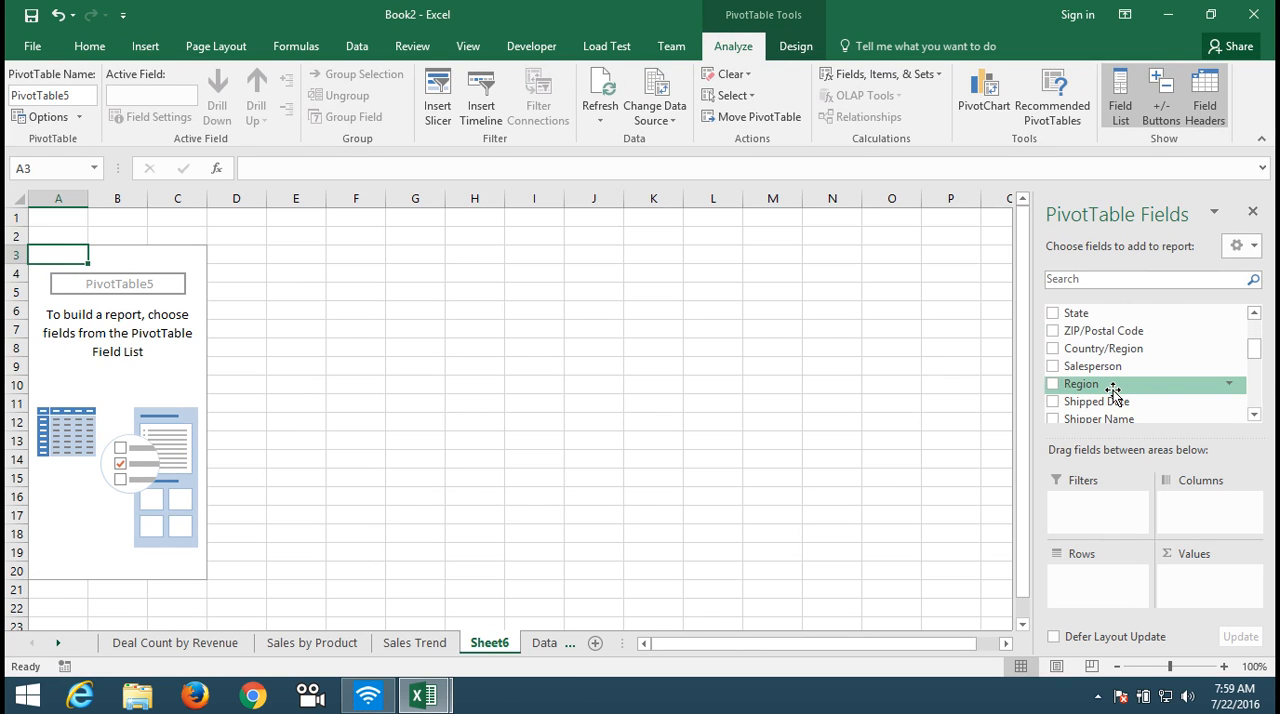
{"action": "left_click_drag", "start_coordinate": [1114, 393], "coordinate": [1120, 584]}
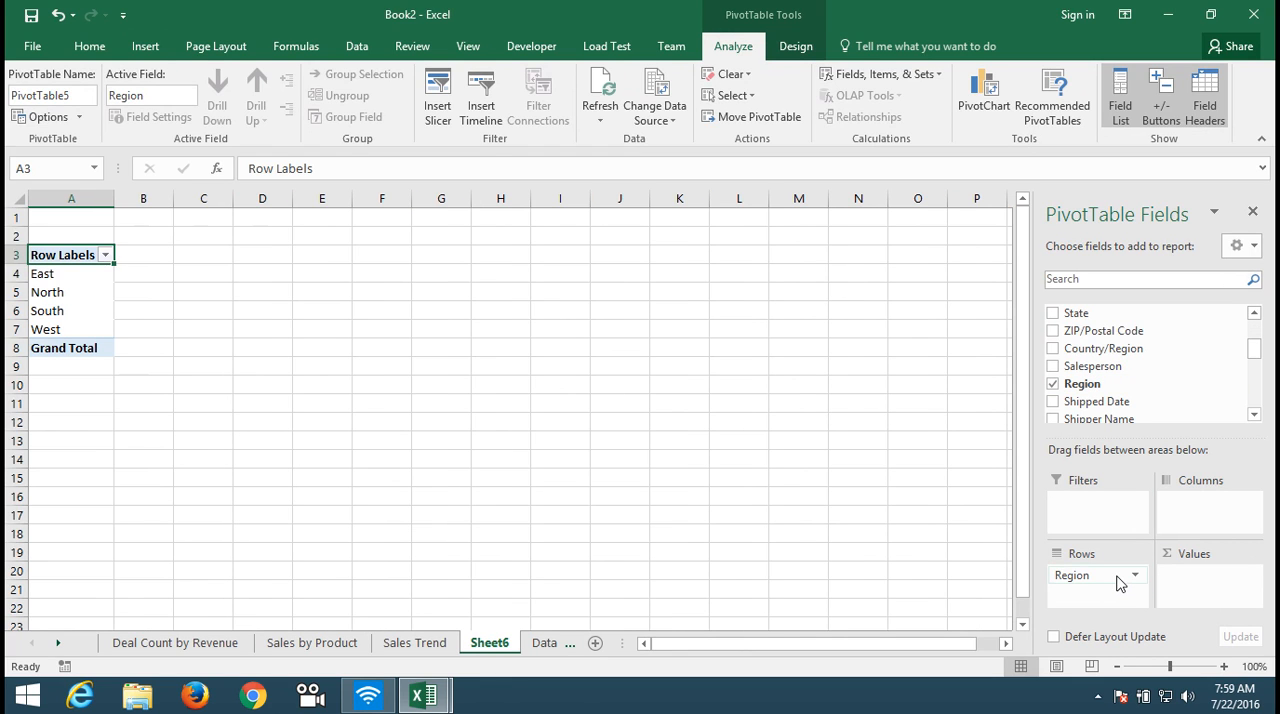
Step: Add the Revenue field to the PivotTable's values
{"action": "left_click", "coordinate": [1254, 415]}
{"action": "left_click", "coordinate": [1254, 415]}
{"action": "left_click", "coordinate": [1254, 415]}
{"action": "left_click", "coordinate": [1254, 415]}
{"action": "left_click", "coordinate": [1254, 415]}
{"action": "left_click", "coordinate": [1254, 415]}
{"action": "left_click", "coordinate": [1254, 415]}
{"action": "left_click", "coordinate": [1254, 415]}
{"action": "left_click", "coordinate": [1254, 415]}
{"action": "left_click", "coordinate": [1254, 415]}
{"action": "left_click", "coordinate": [1254, 415]}
{"action": "left_click_drag", "start_coordinate": [1154, 380], "coordinate": [1218, 588]}
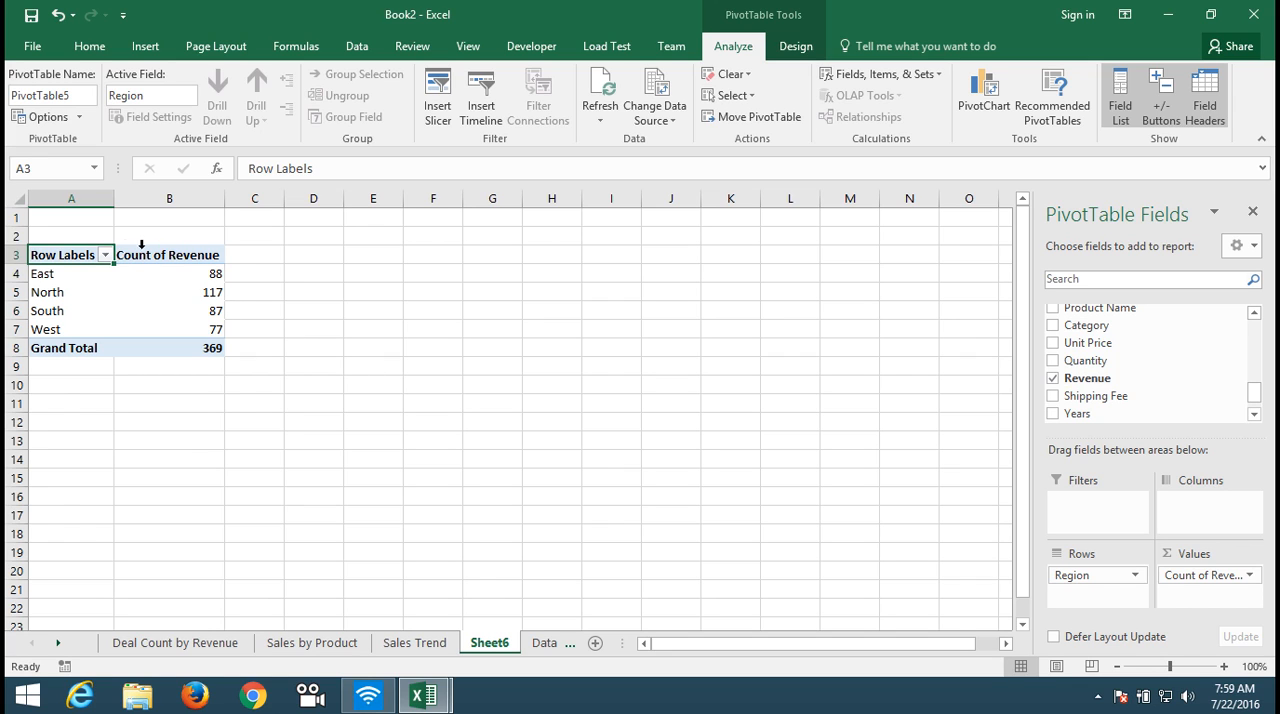
Step: Sort the PivotTable's region row labels from A to Z
{"action": "left_click", "coordinate": [105, 256]}
{"action": "left_click", "coordinate": [107, 275]}
{"action": "left_click", "coordinate": [169, 311]}
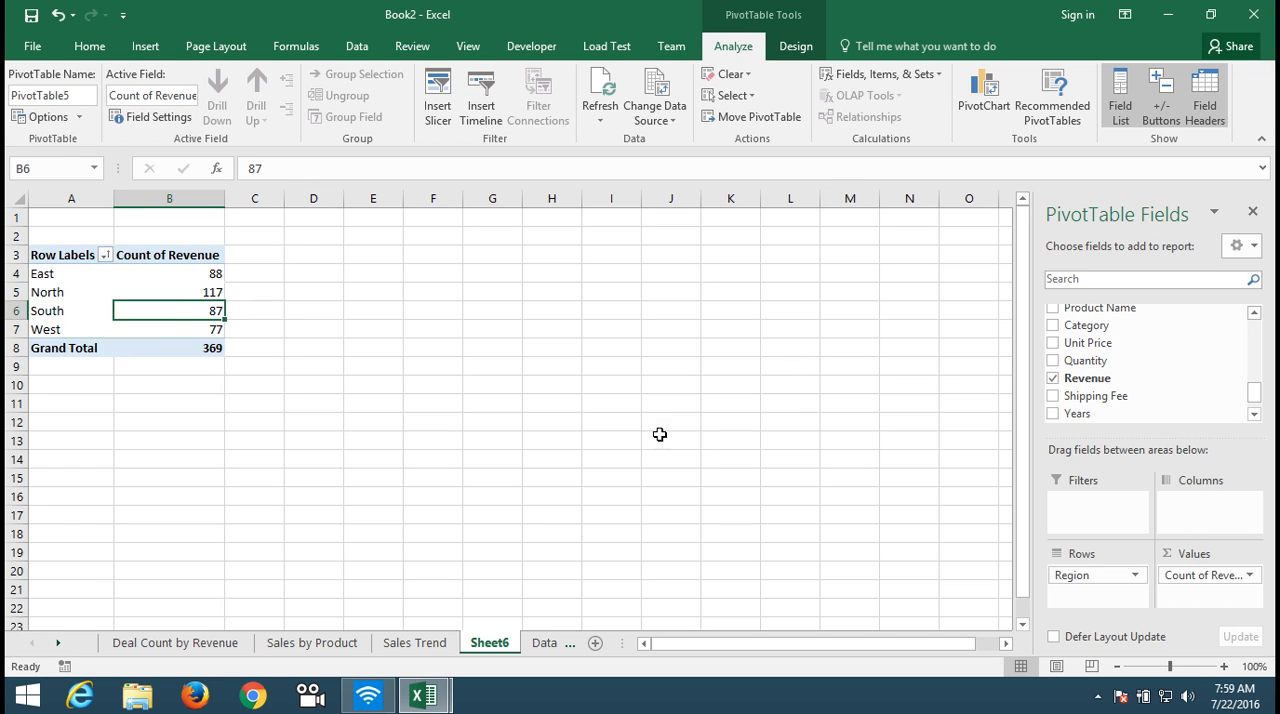
Step: Change the Revenue value field's summary calculation to Sum
{"action": "left_click", "coordinate": [1240, 580]}
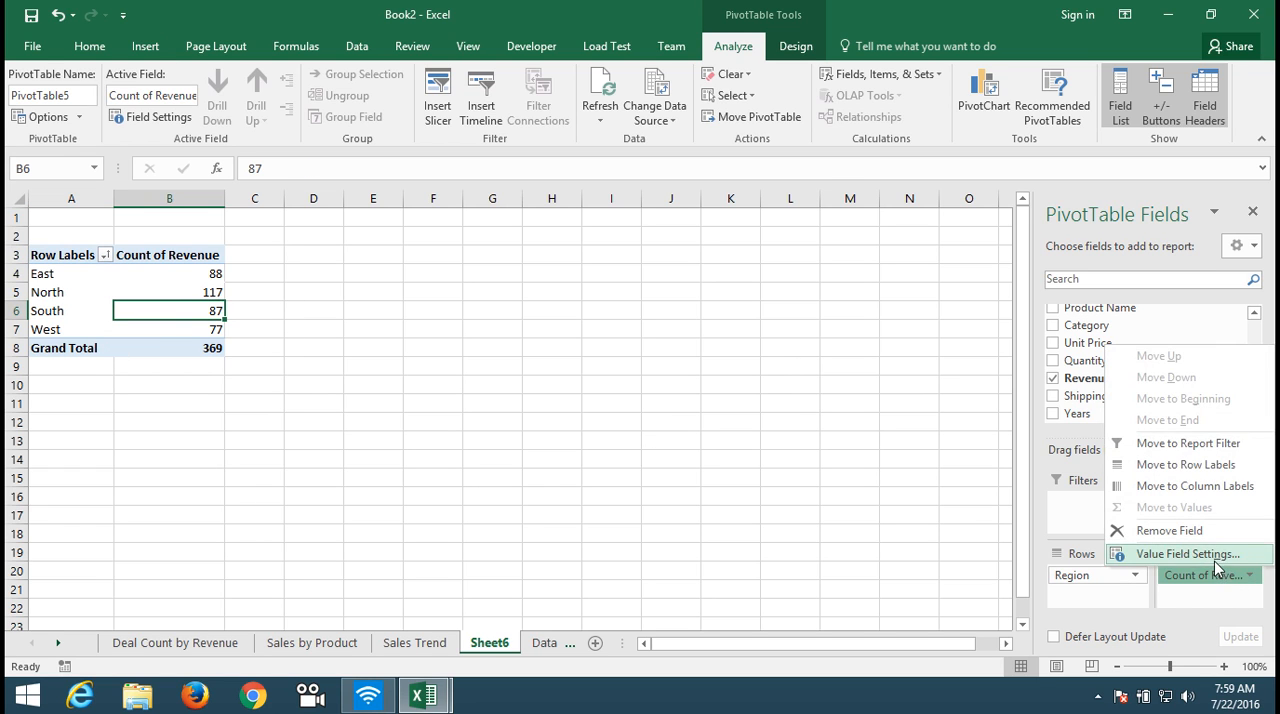
{"action": "left_click", "coordinate": [1171, 551]}
{"action": "left_click", "coordinate": [556, 365]}
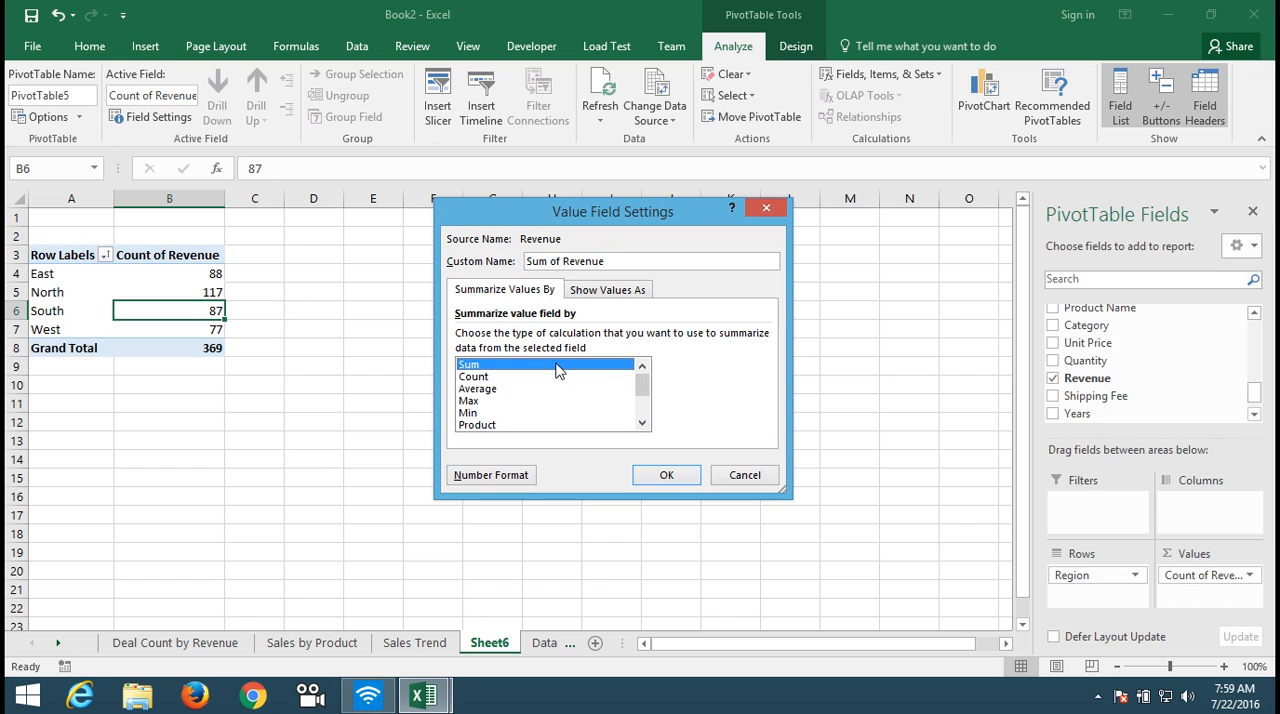
{"action": "left_click", "coordinate": [660, 474]}
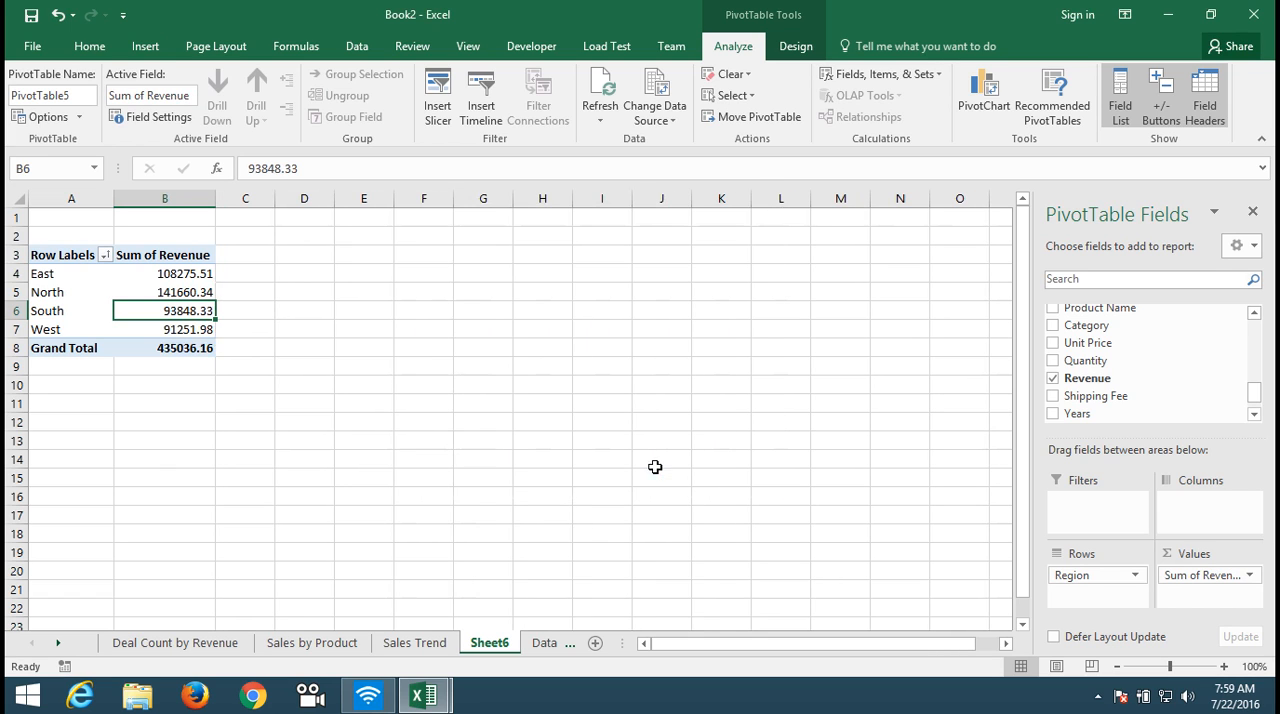
Step: Insert a 2-D clustered column PivotChart of revenue by region and place it just beside the PivotTable
{"action": "left_click", "coordinate": [60, 258]}
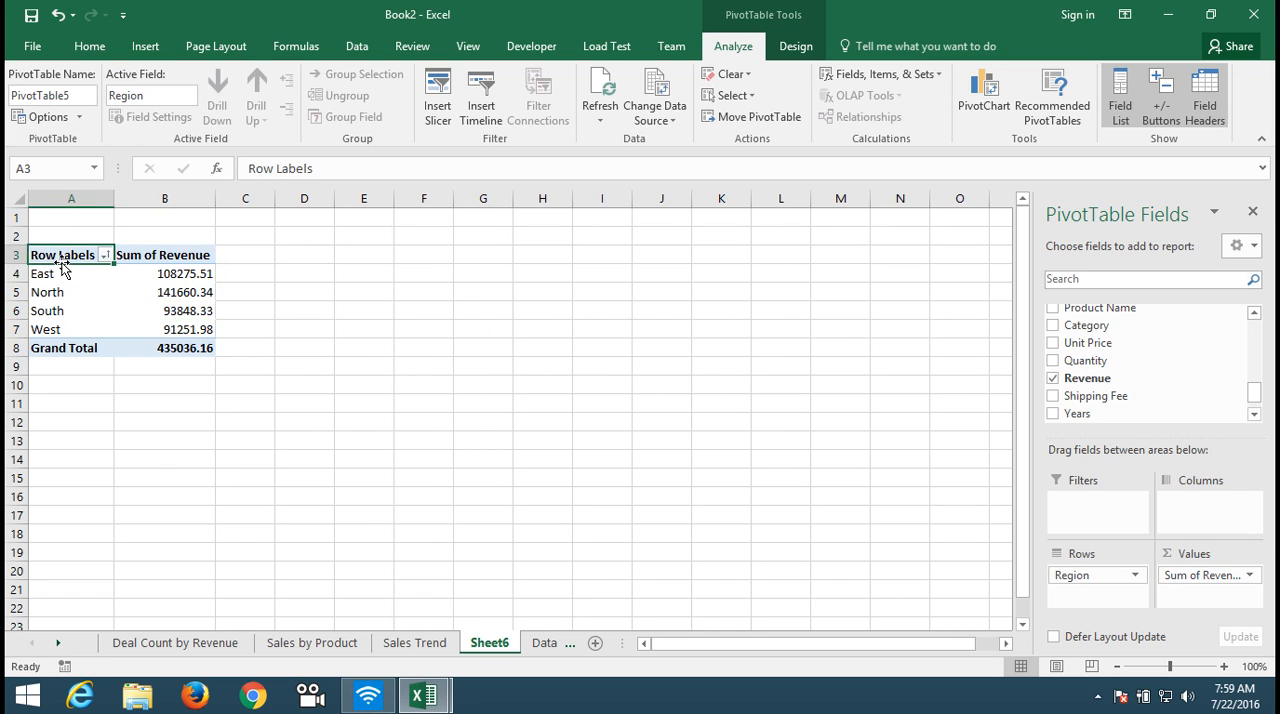
{"action": "left_click", "coordinate": [145, 46]}
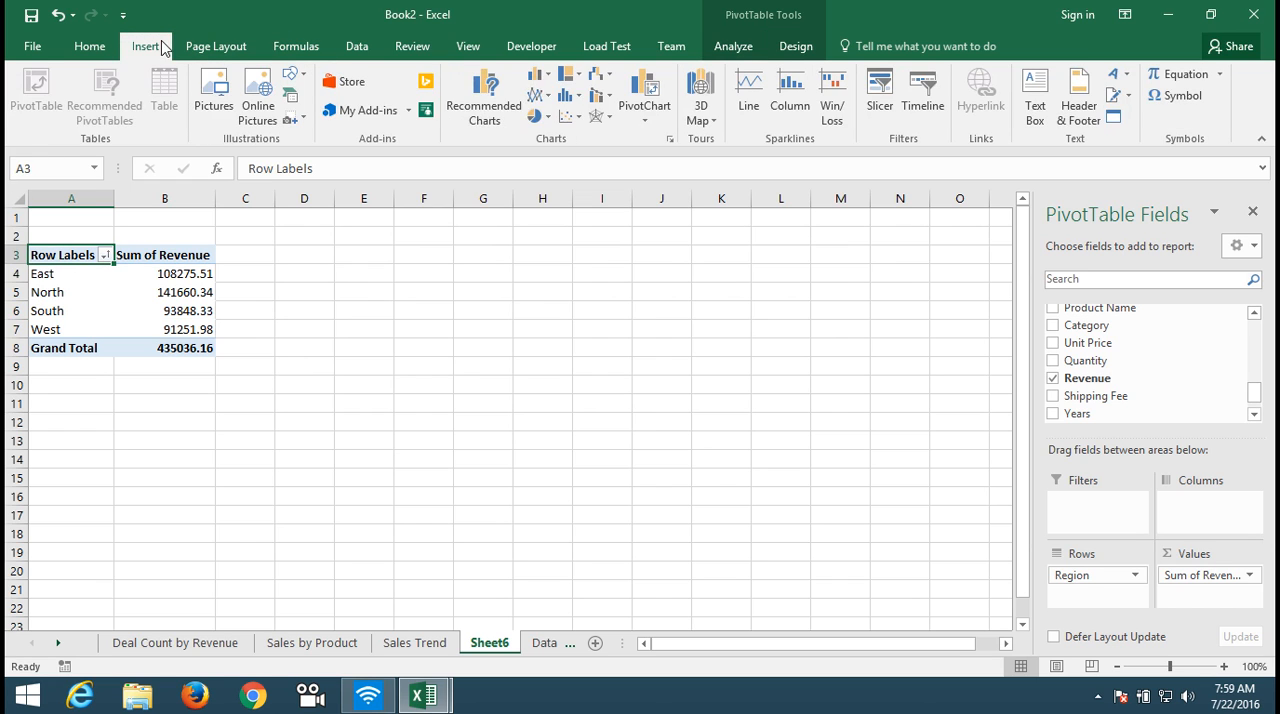
{"action": "left_click", "coordinate": [538, 95]}
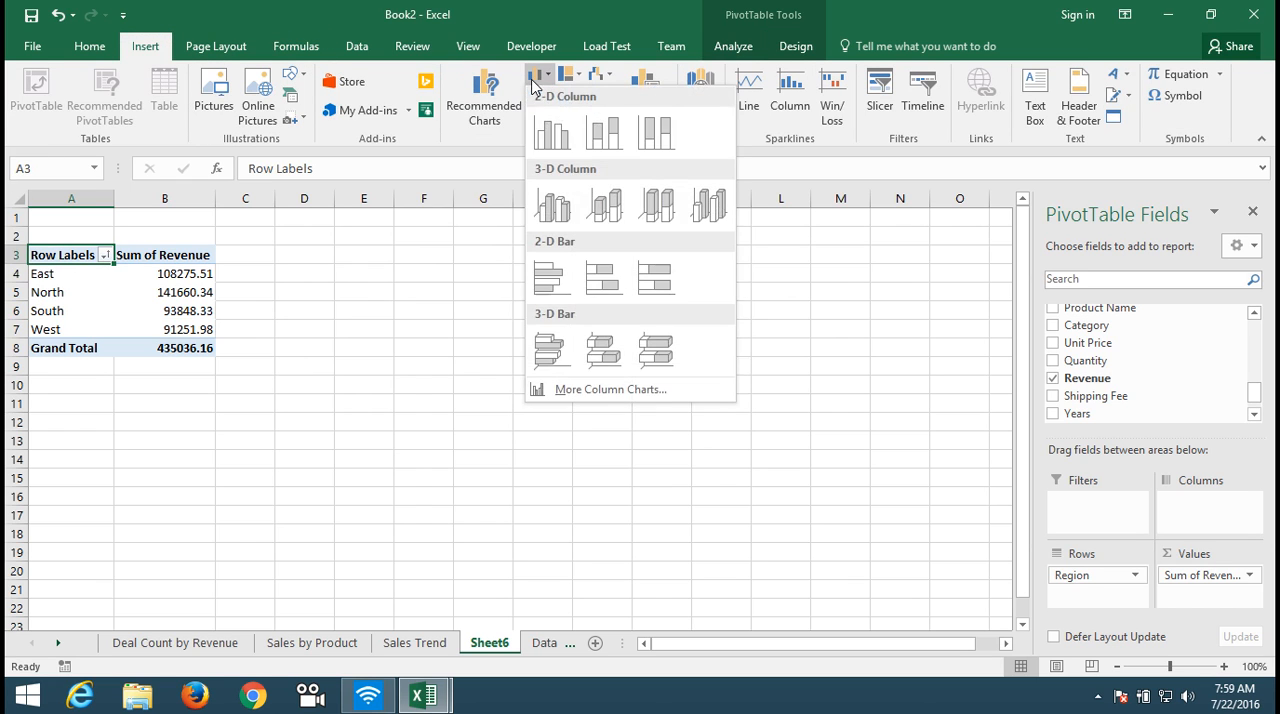
{"action": "left_click", "coordinate": [551, 133]}
{"action": "left_click_drag", "start_coordinate": [462, 330], "coordinate": [407, 258]}
Step: Change the column chart's title to "Sales by Region"
{"action": "left_click", "coordinate": [479, 268]}
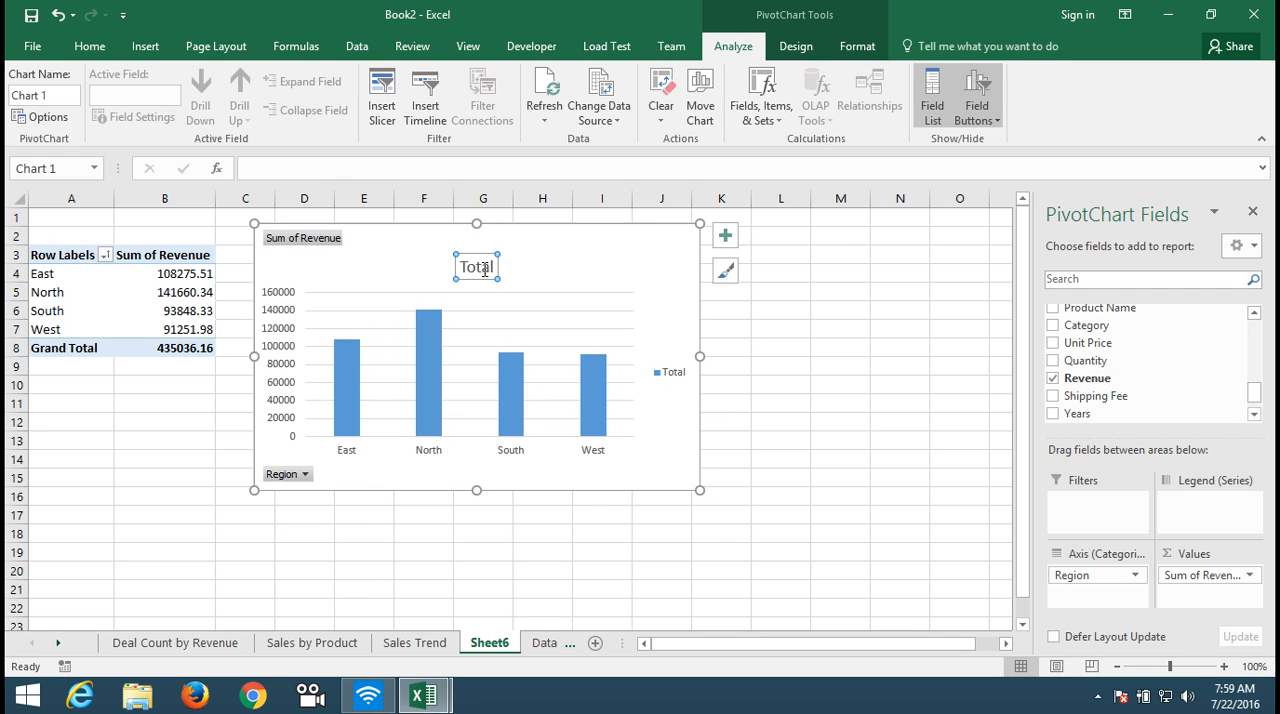
{"action": "double_click", "coordinate": [484, 269]}
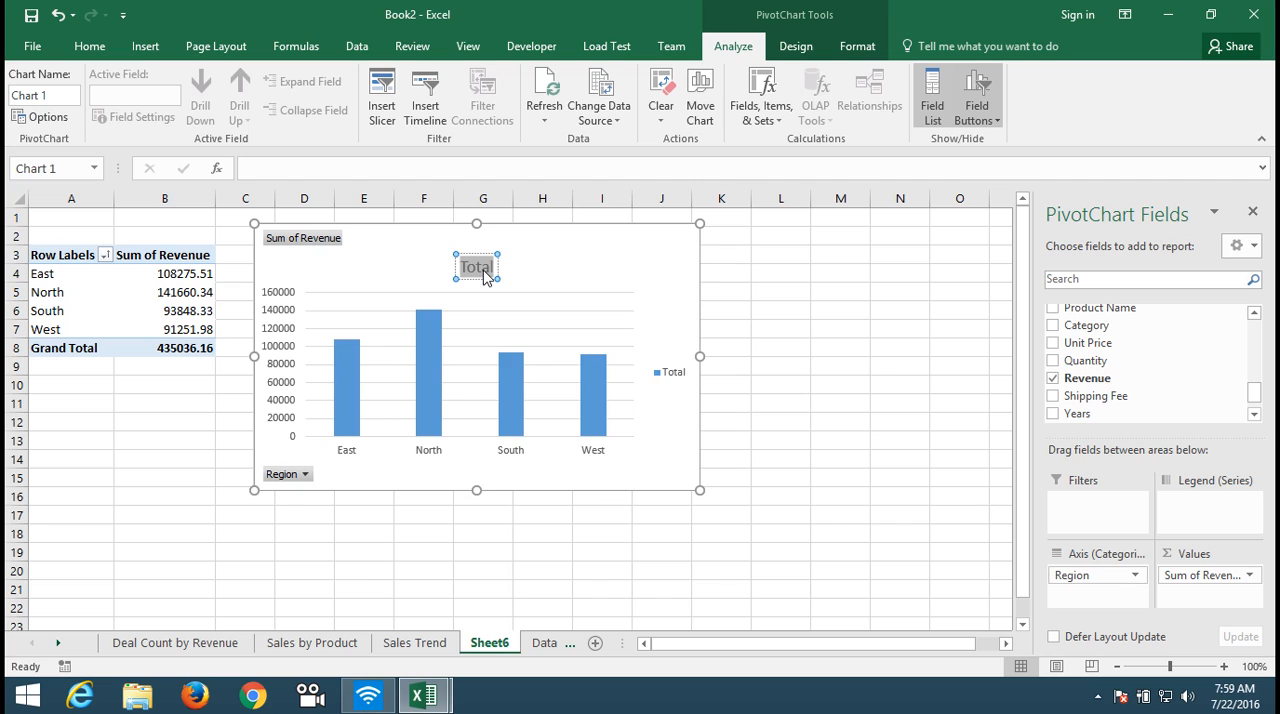
{"action": "type", "text": "Sa"}
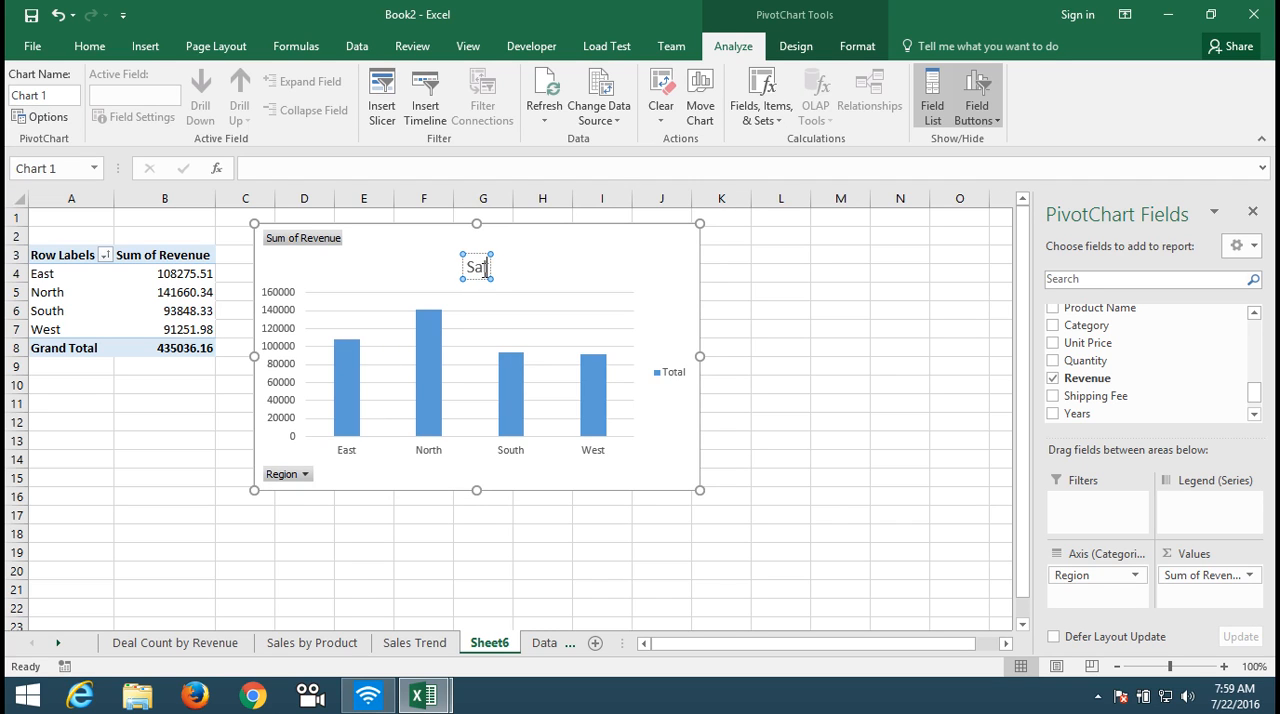
{"action": "type", "text": "les by"}
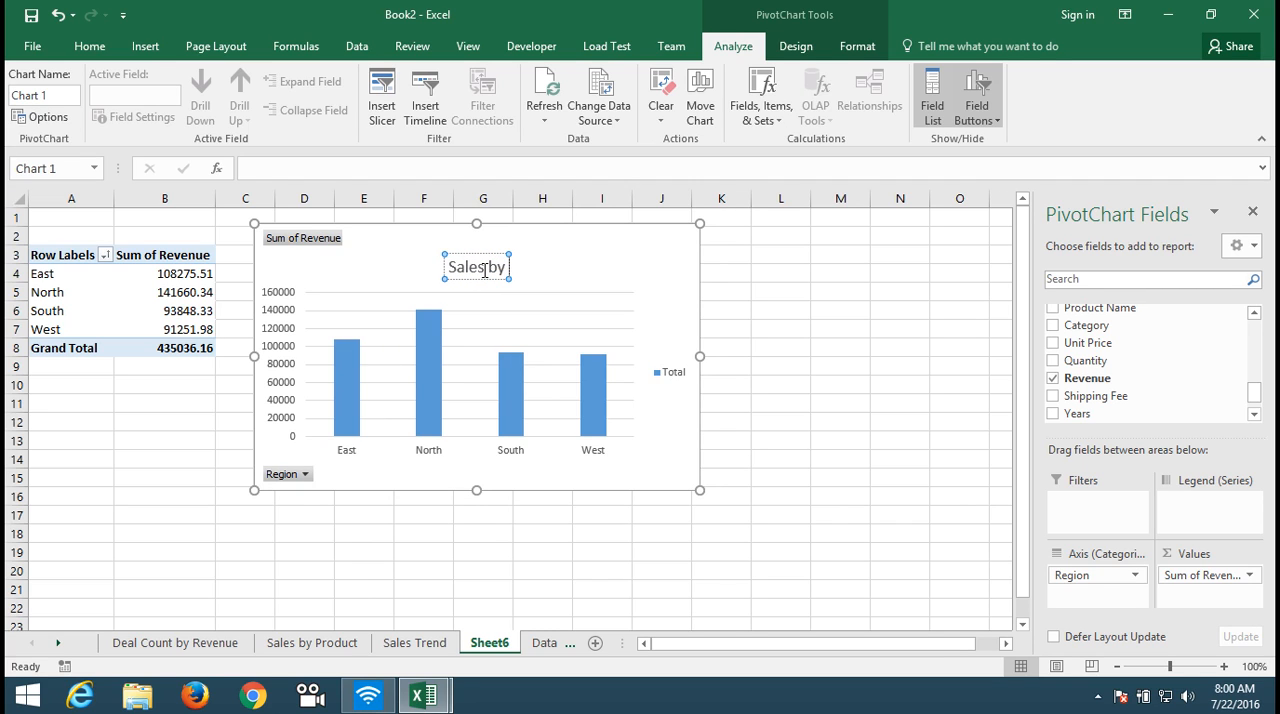
{"action": "type", "text": " Re"}
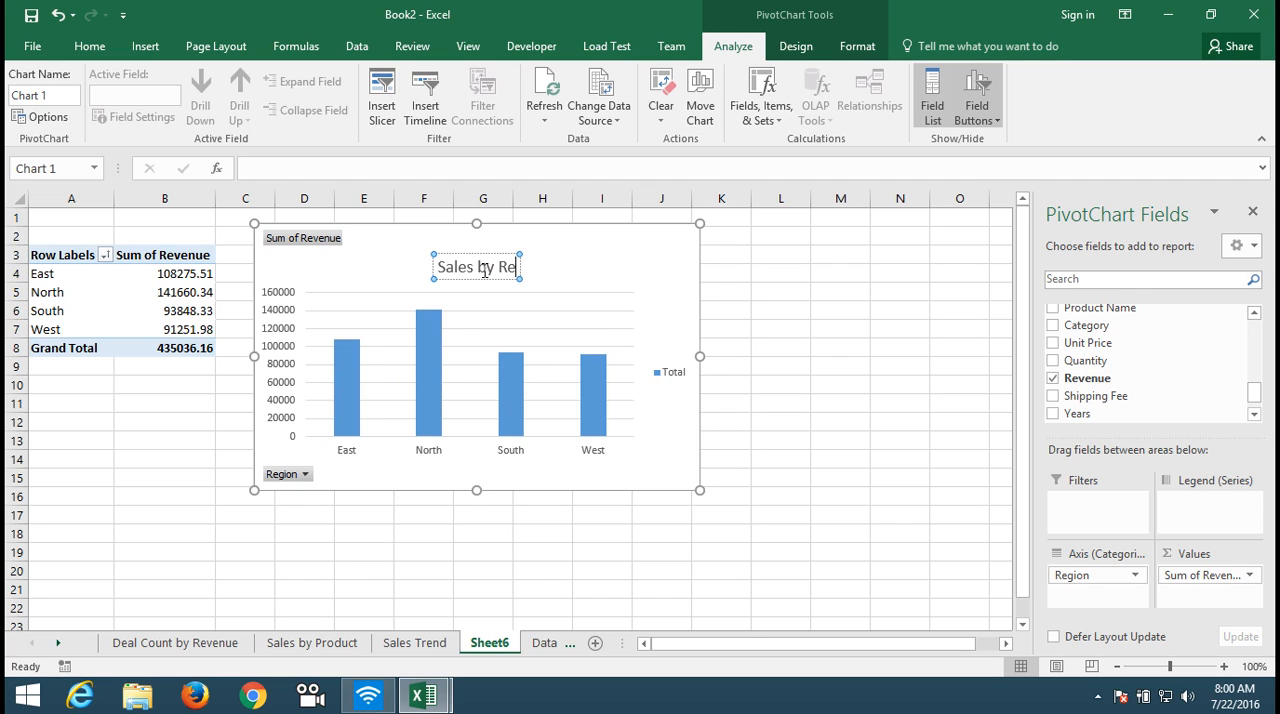
{"action": "type", "text": "gi"}
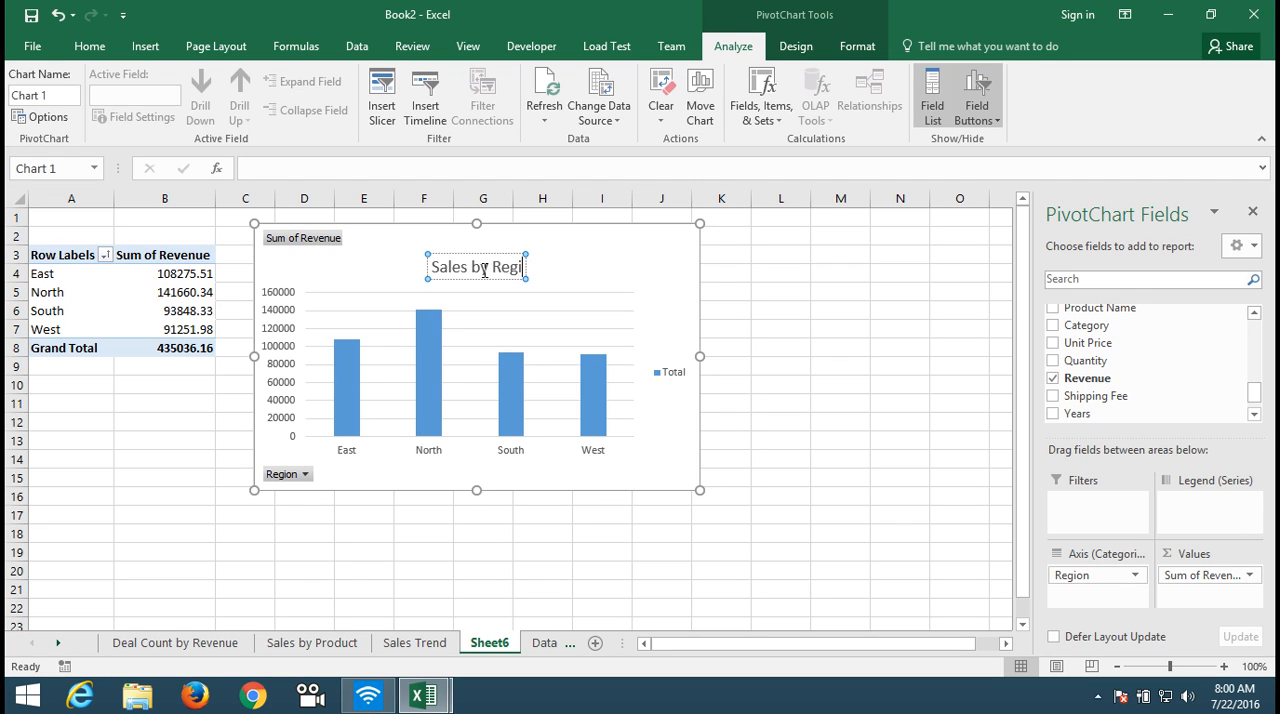
{"action": "type", "text": "on"}
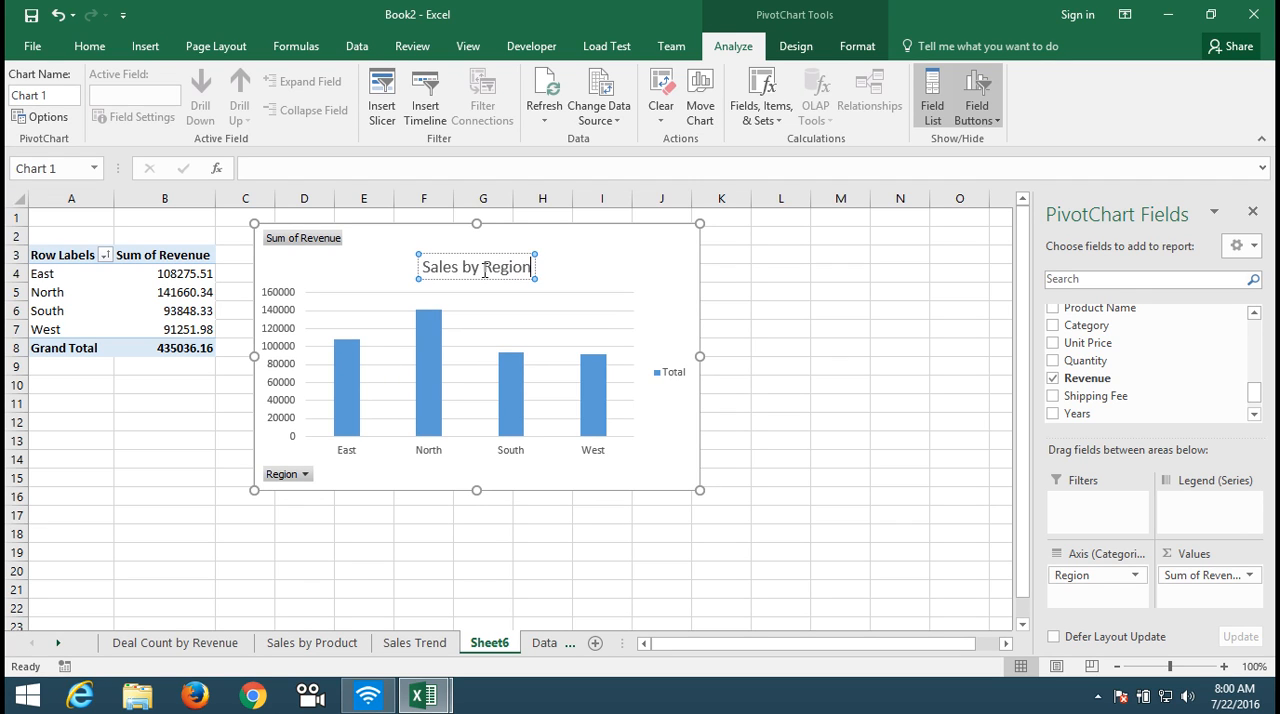
Step: Delete the legend and the vertical value axis from the Sales by Region chart
{"action": "left_click", "coordinate": [667, 380]}
{"action": "key", "text": "Delete"}
{"action": "left_click", "coordinate": [278, 397]}
{"action": "key", "text": "Delete"}
Step: Widen the chart's columns by setting the data series gap width to 24%
{"action": "left_click", "coordinate": [408, 406]}
{"action": "right_click", "coordinate": [409, 406]}
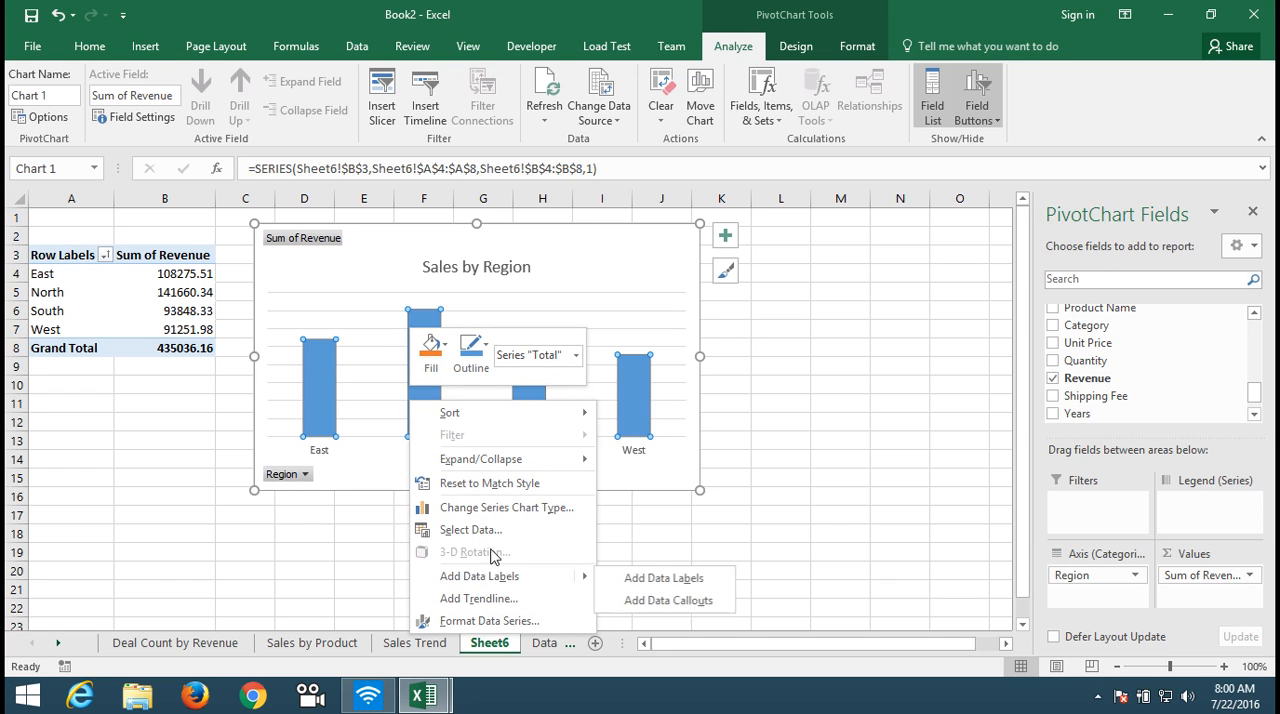
{"action": "left_click", "coordinate": [502, 621]}
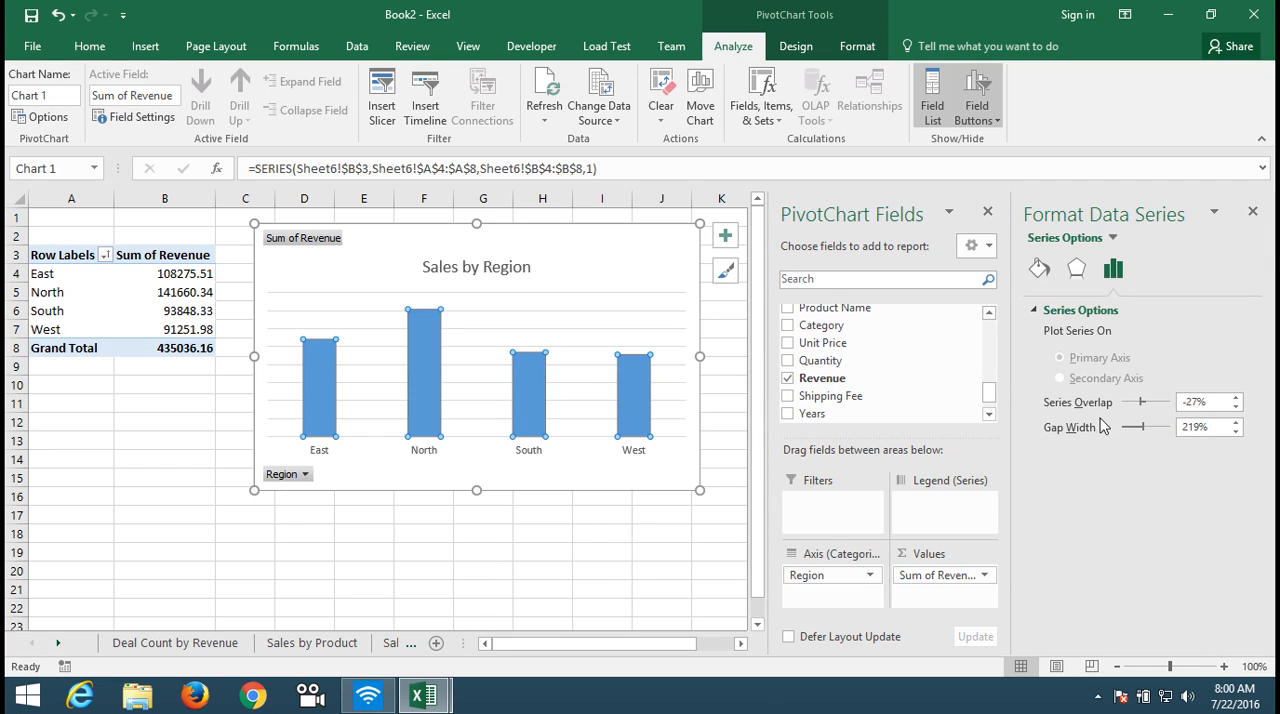
{"action": "left_click_drag", "start_coordinate": [1141, 428], "coordinate": [1126, 430]}
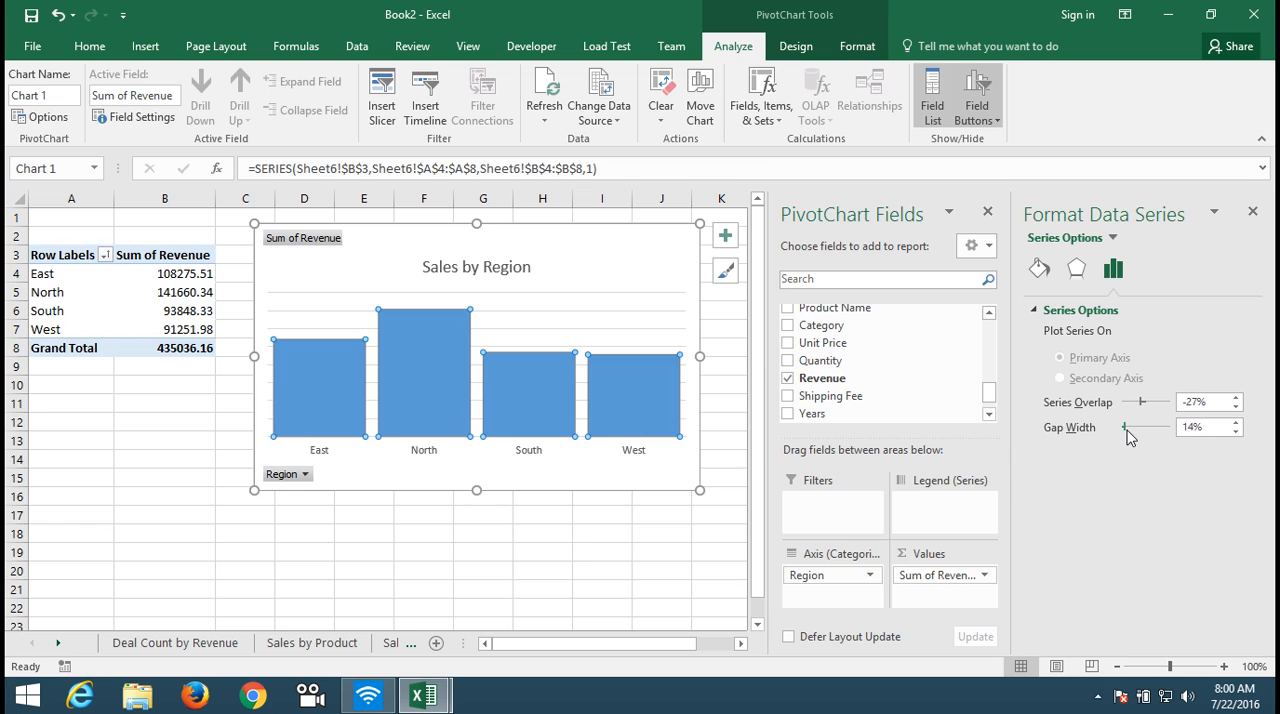
{"action": "left_click", "coordinate": [1133, 429]}
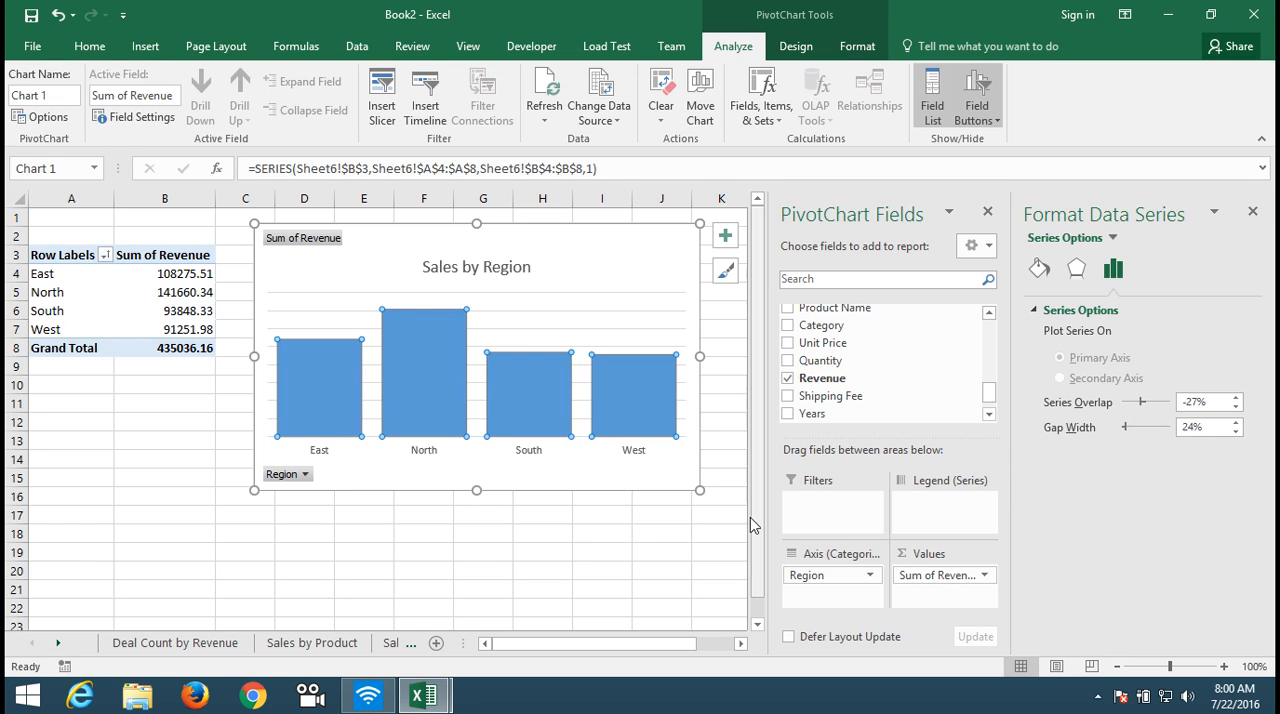
Step: Remove the major gridlines from the Sales by Region chart
{"action": "left_click", "coordinate": [679, 337]}
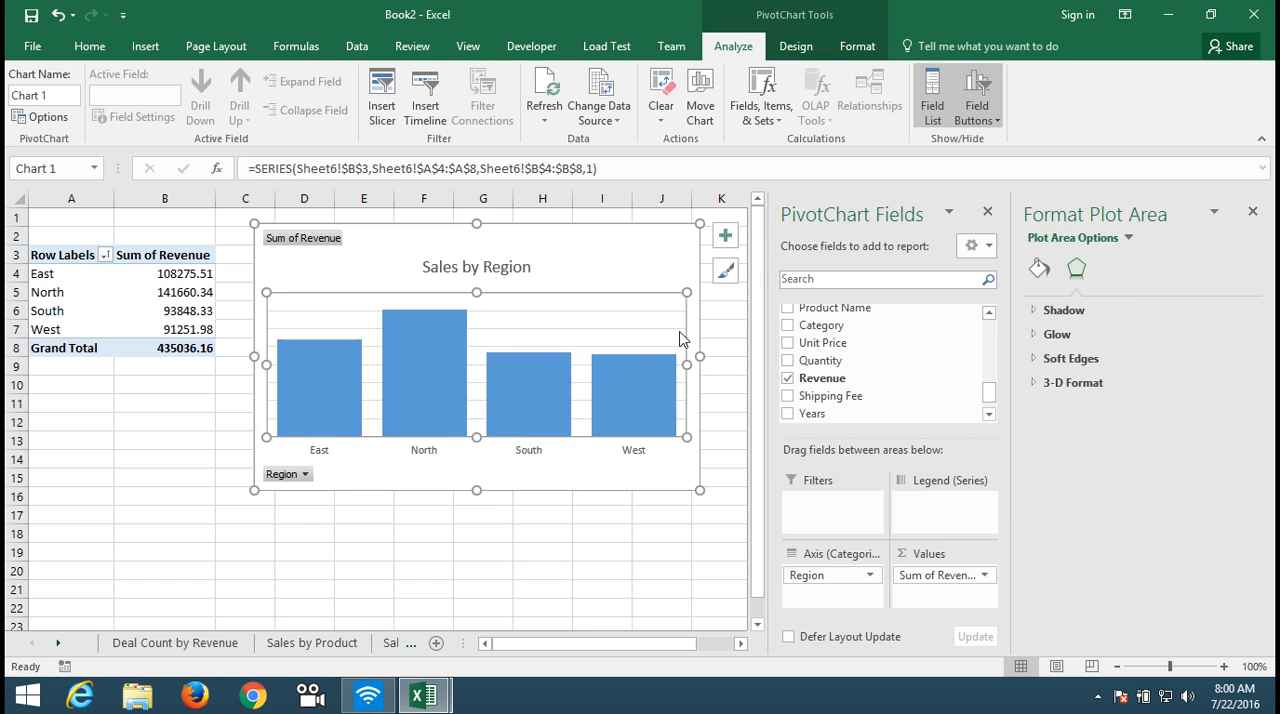
{"action": "left_click", "coordinate": [680, 339]}
{"action": "left_click", "coordinate": [679, 331]}
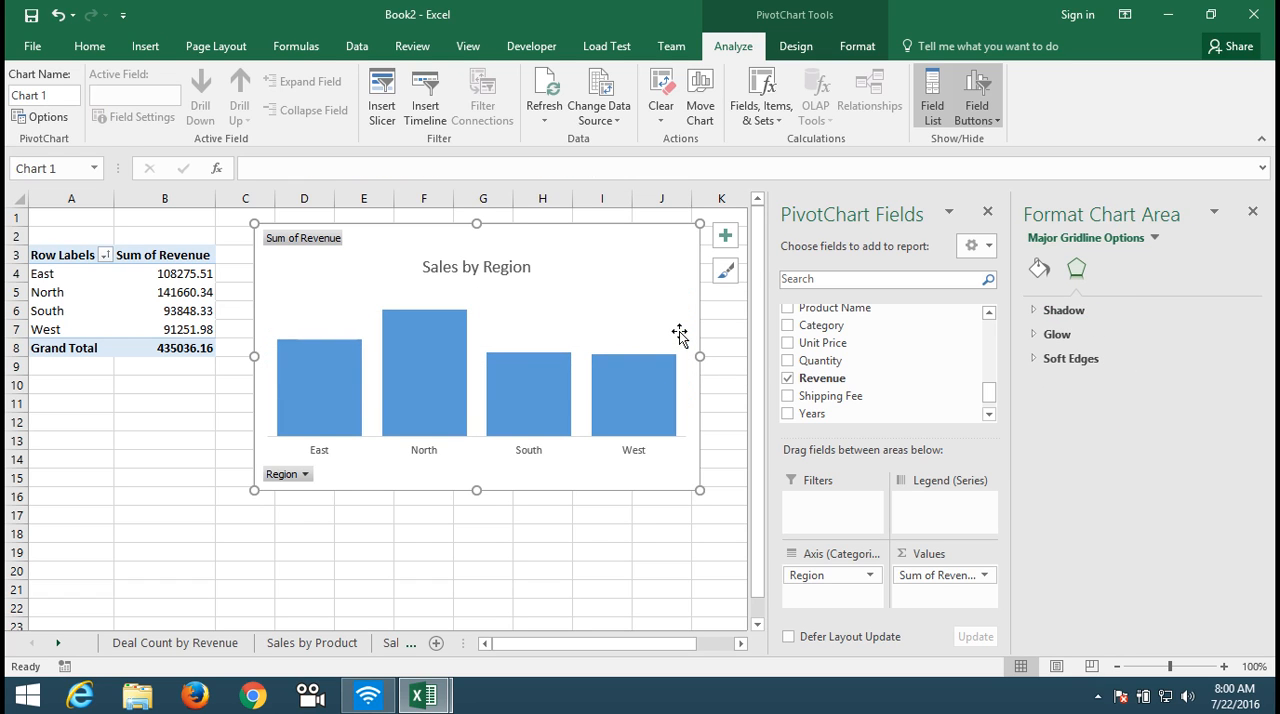
Step: Fill the chart's columns with orange, deselect the chart and close the formatting pane
{"action": "left_click", "coordinate": [545, 383]}
{"action": "left_click", "coordinate": [89, 46]}
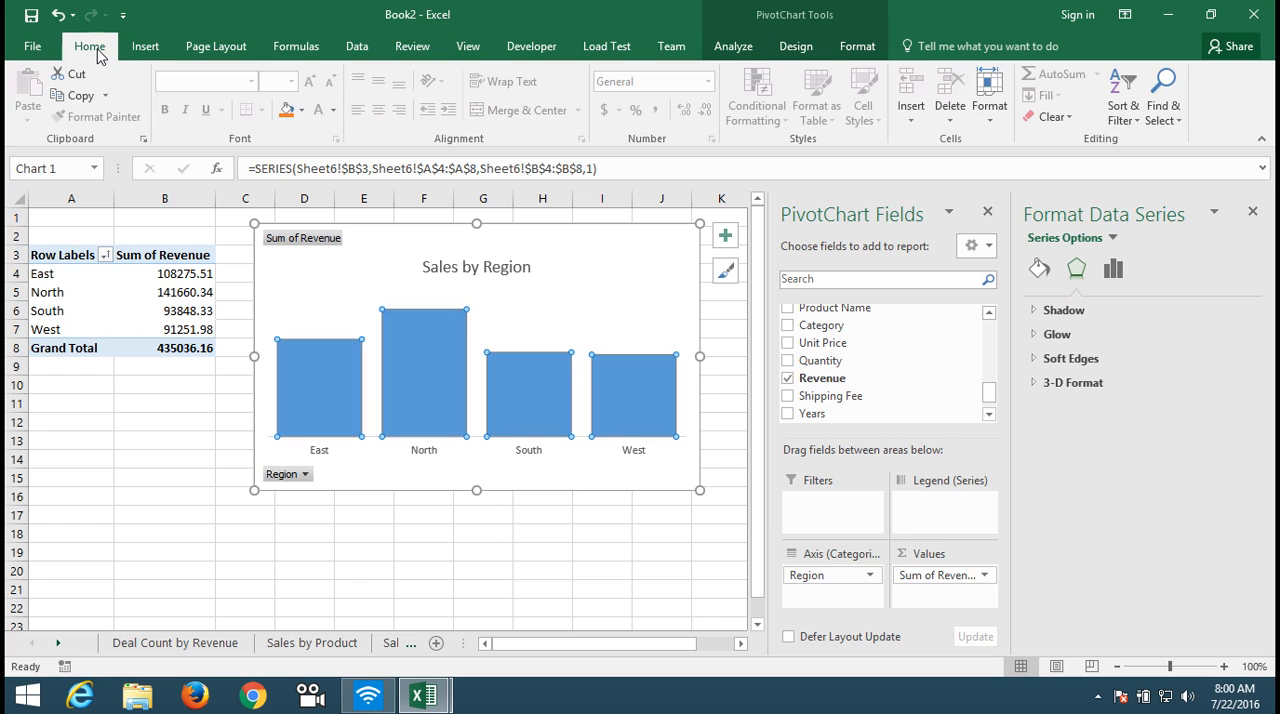
{"action": "left_click", "coordinate": [285, 110]}
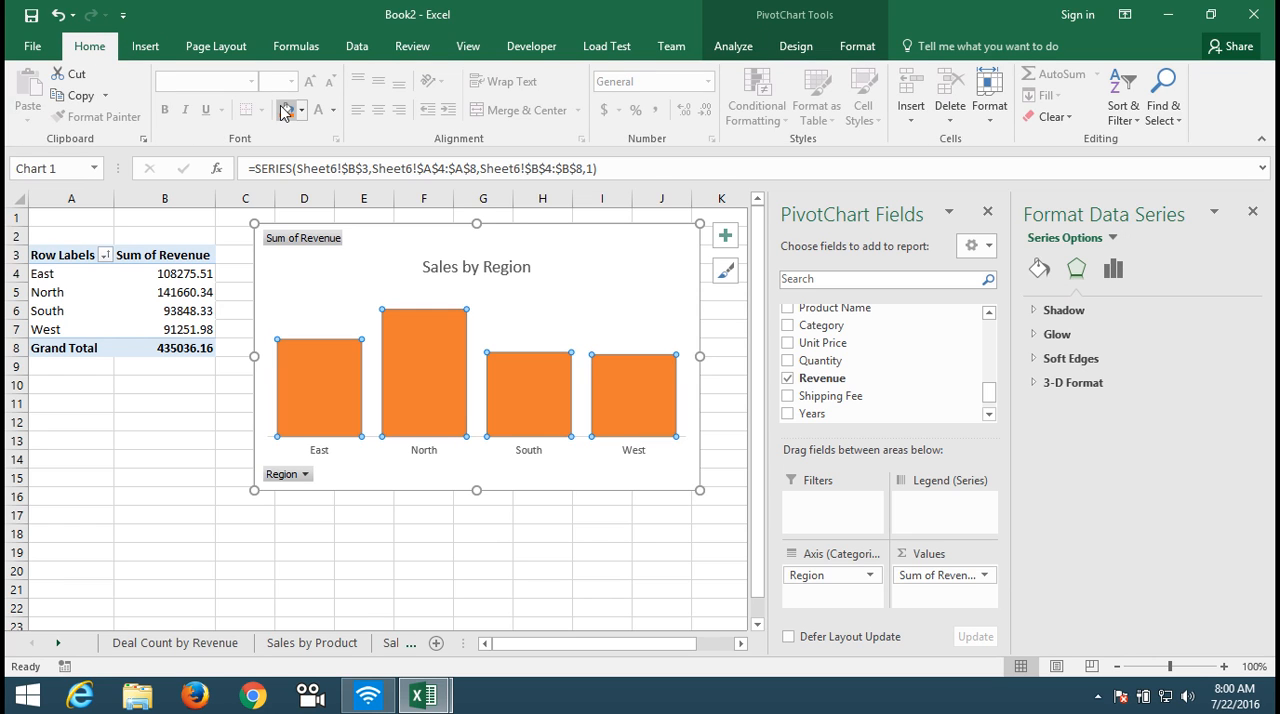
{"action": "left_click", "coordinate": [563, 538]}
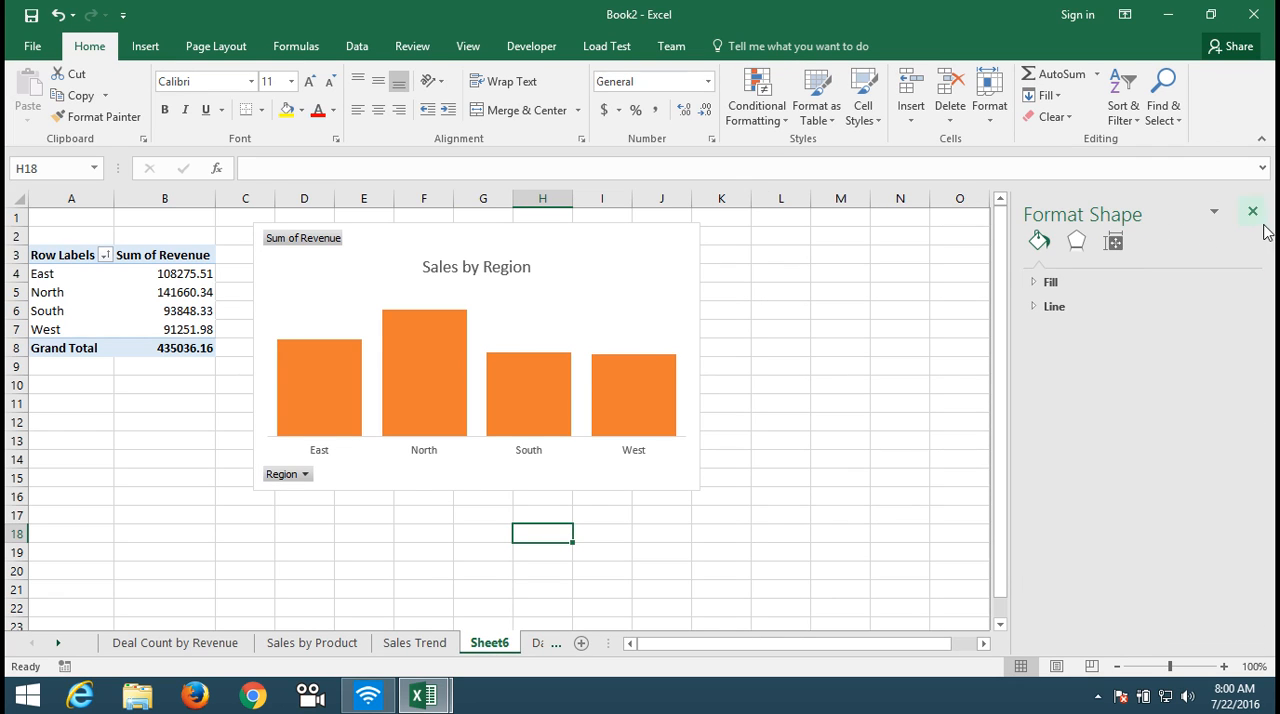
{"action": "left_click", "coordinate": [1252, 211]}
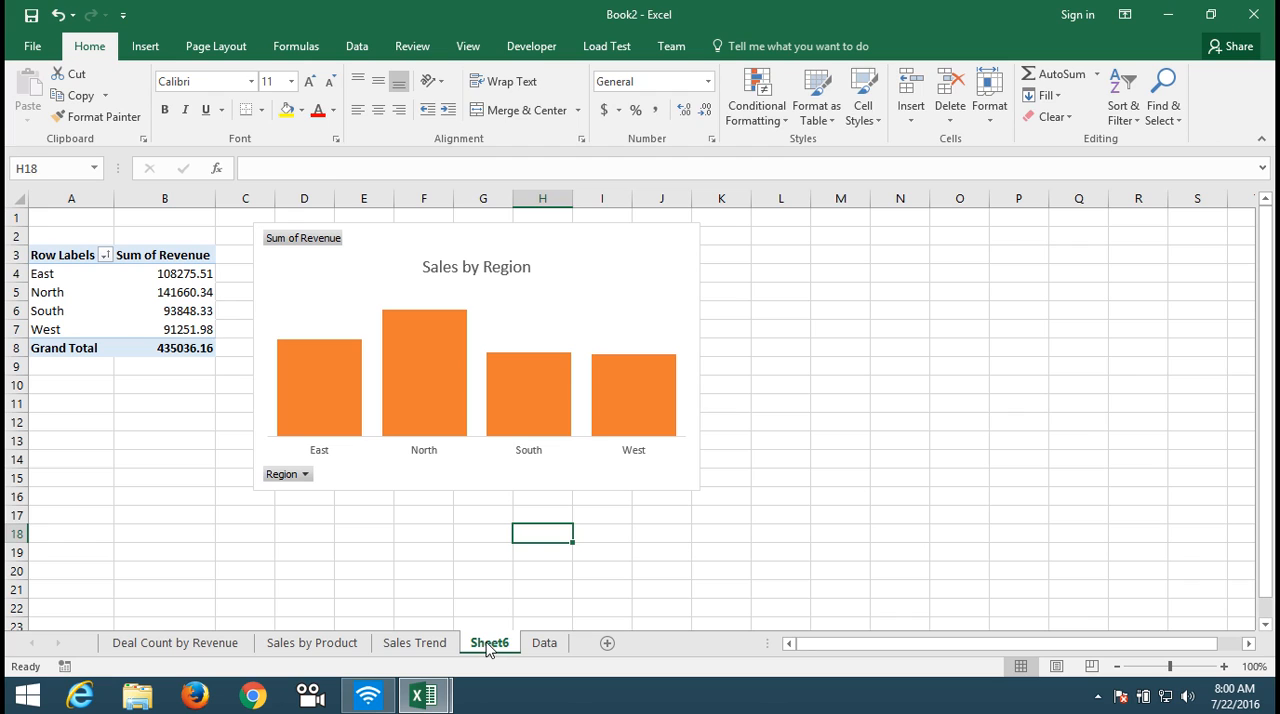
Step: Rename the worksheet holding the region report as "Salaes by Region"
{"action": "left_click_drag", "start_coordinate": [490, 645], "coordinate": [488, 643]}
{"action": "type", "text": "Sal"}
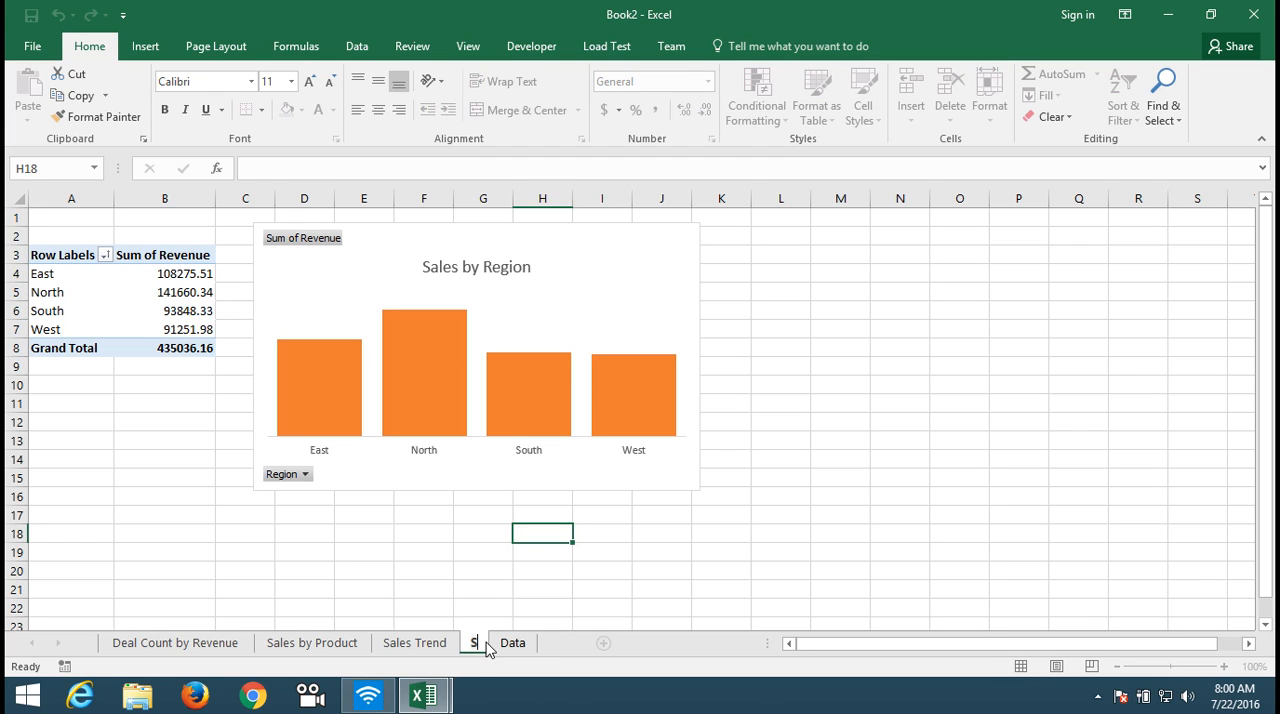
{"action": "type", "text": "es"}
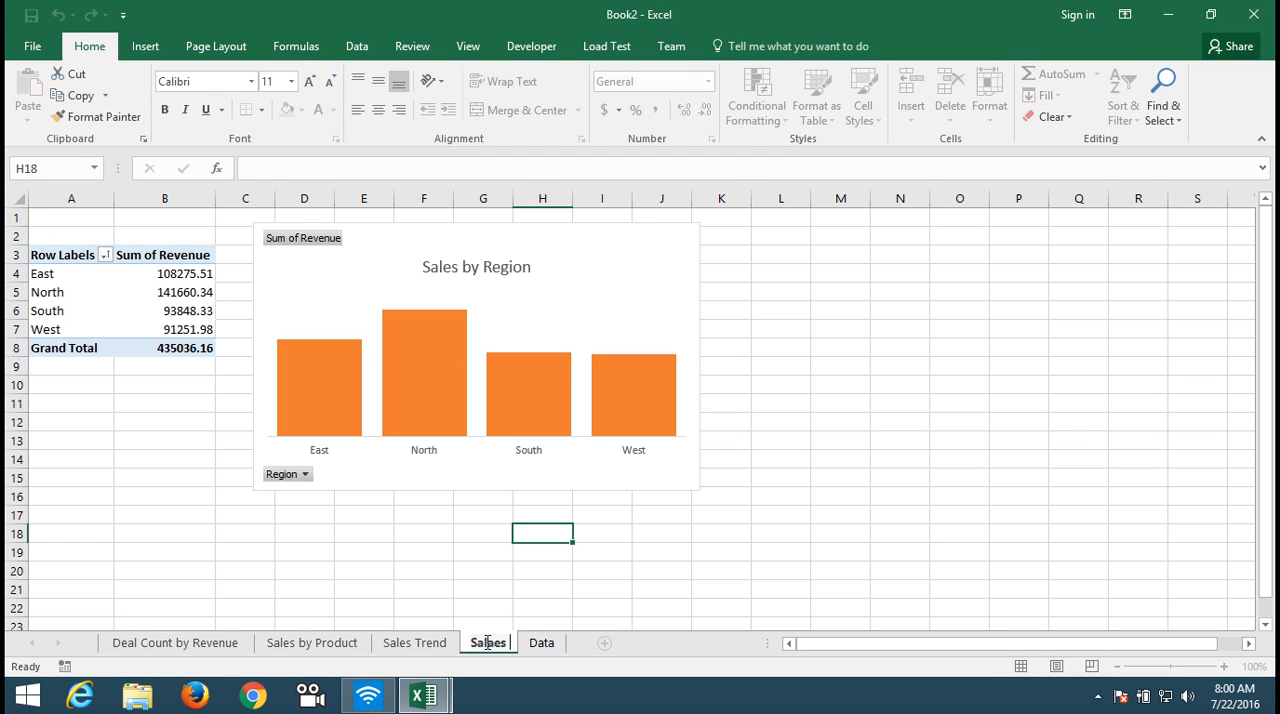
{"action": "type", "text": " by Re"}
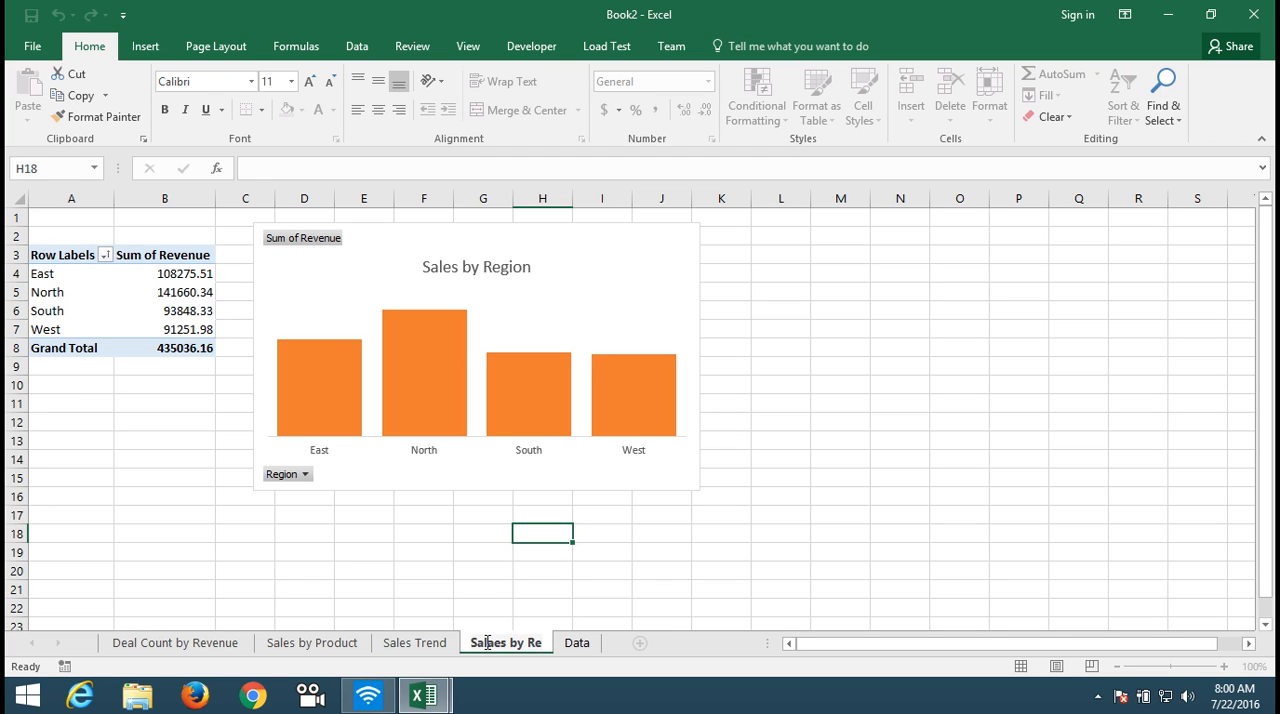
{"action": "type", "text": "gion"}
{"action": "key", "text": "Return"}
{"action": "left_click", "coordinate": [452, 605]}
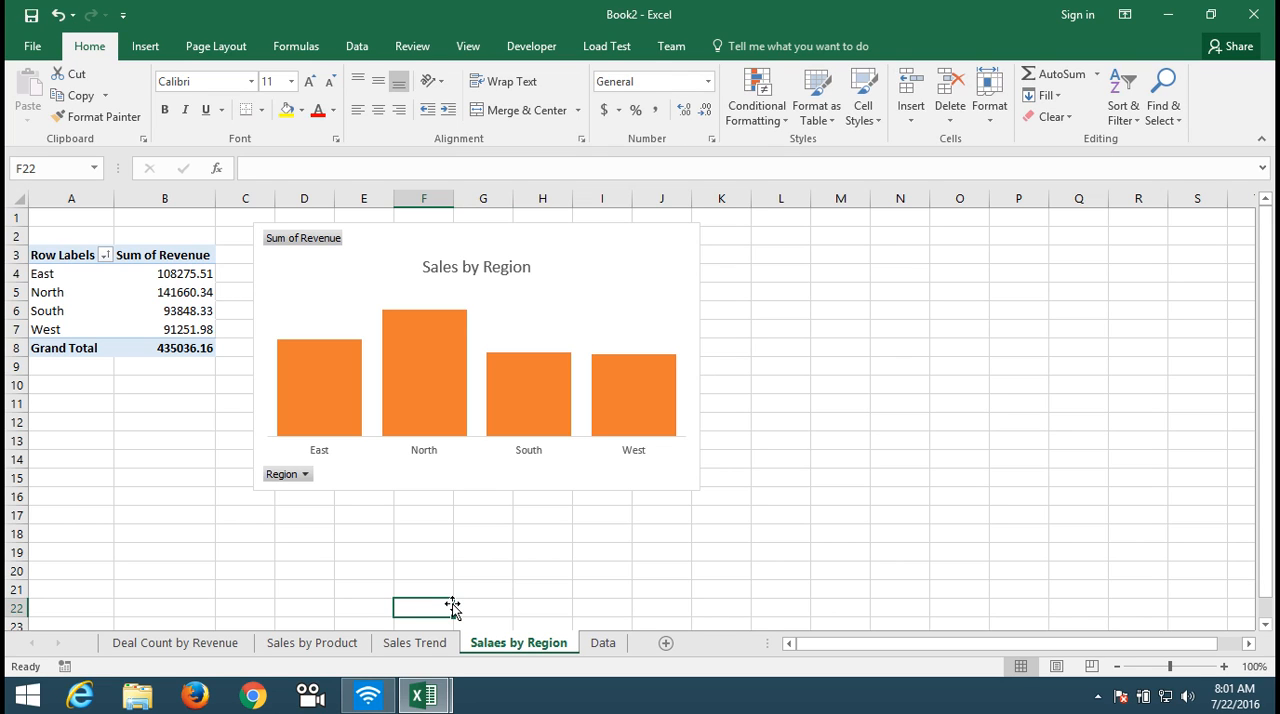
Step: Create another PivotTable on a new worksheet from the full order data on the Data sheet, with Customer Name as rows
{"action": "left_click", "coordinate": [604, 644]}
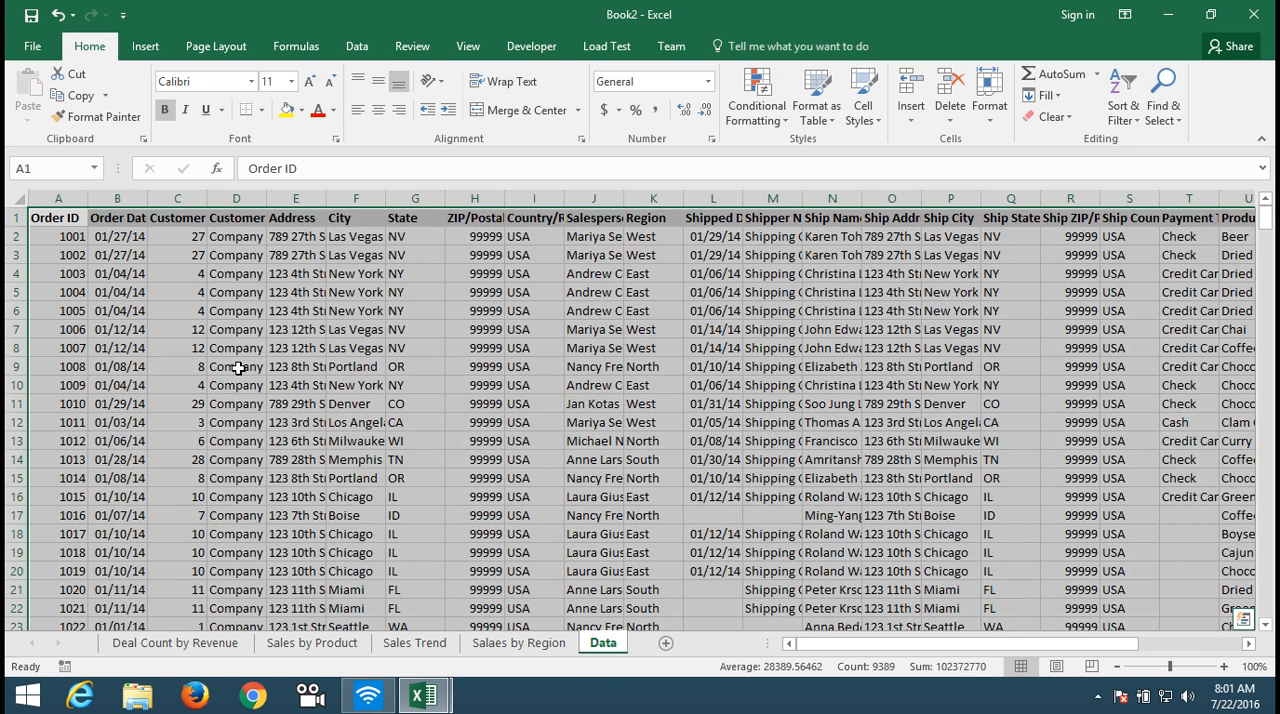
{"action": "left_click", "coordinate": [145, 46]}
{"action": "left_click", "coordinate": [40, 95]}
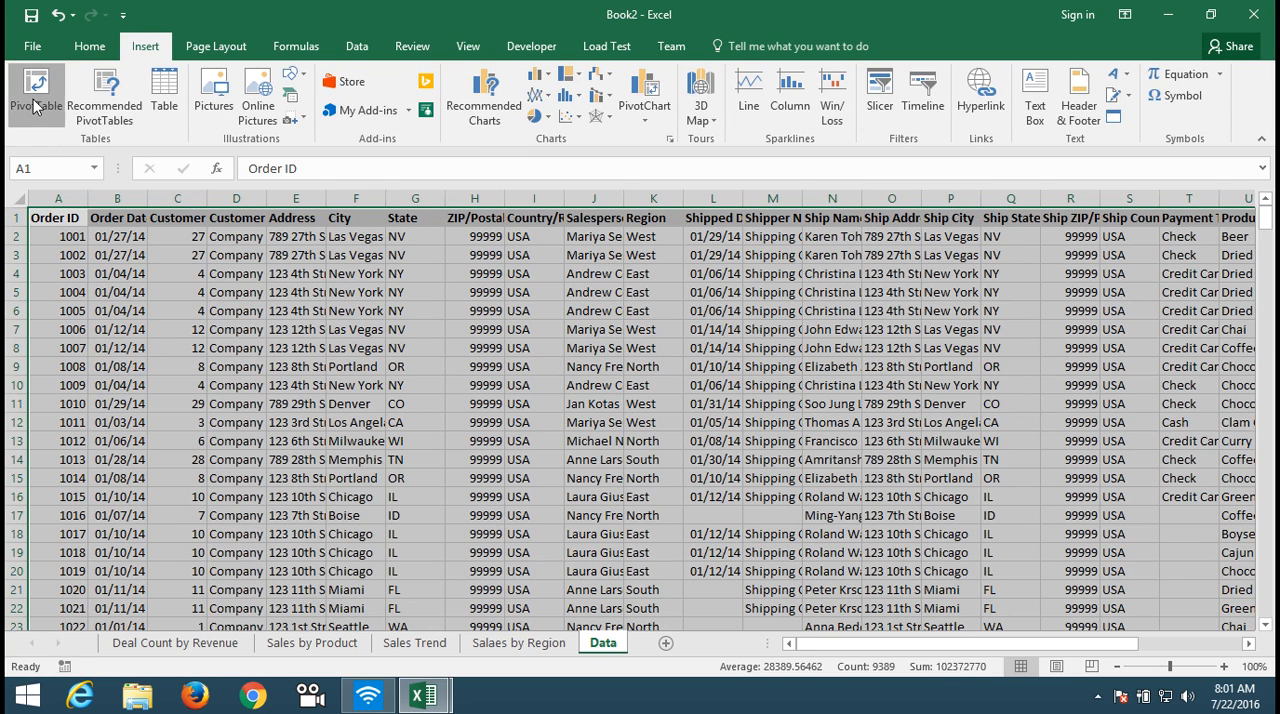
{"action": "left_click", "coordinate": [660, 490]}
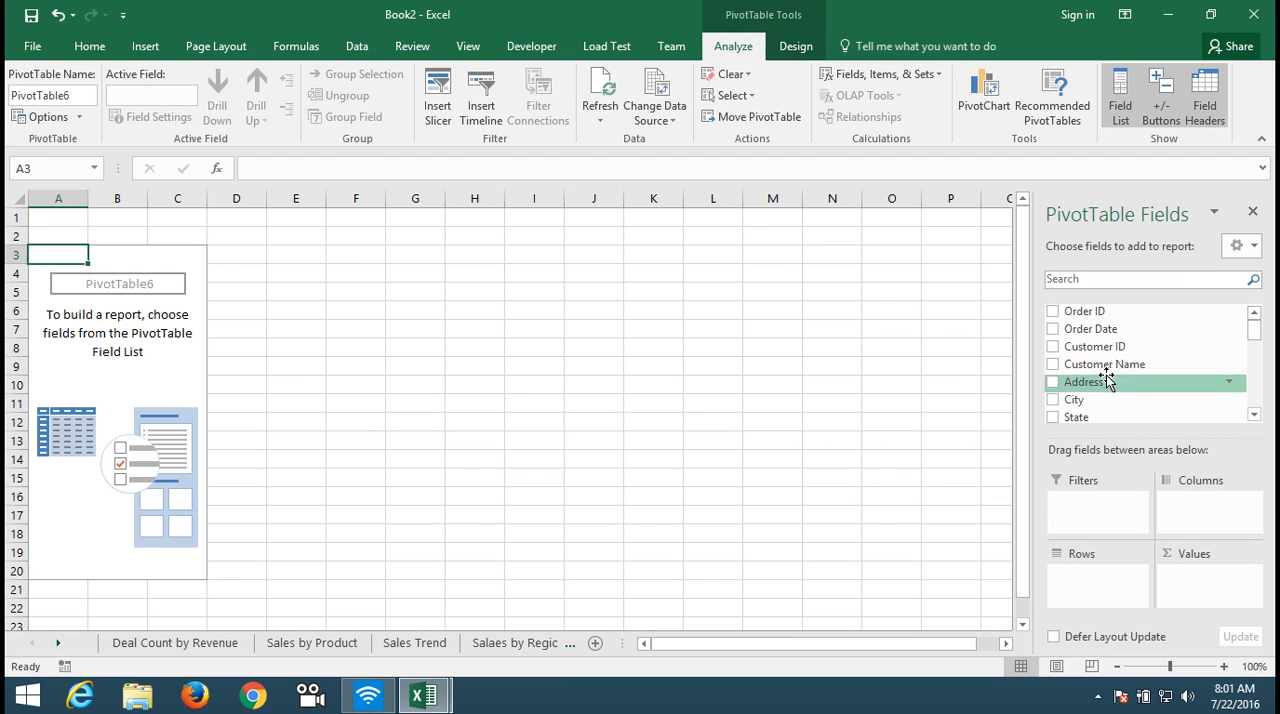
{"action": "left_click_drag", "start_coordinate": [1103, 366], "coordinate": [1100, 578]}
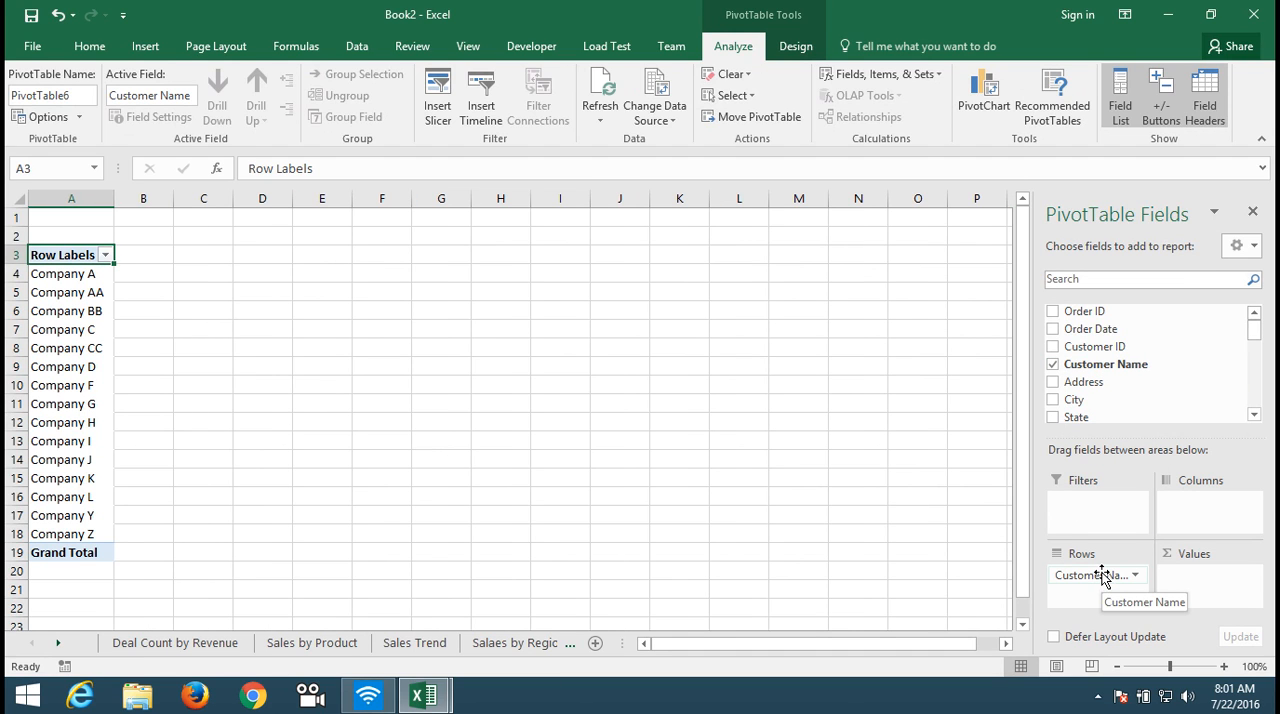
Step: Add Revenue to the customer PivotTable's values and Region as its report filter
{"action": "left_click", "coordinate": [1254, 414]}
{"action": "left_click", "coordinate": [1254, 414]}
{"action": "left_click", "coordinate": [1254, 414]}
{"action": "left_click", "coordinate": [1254, 414]}
{"action": "left_click", "coordinate": [1254, 414]}
{"action": "left_click", "coordinate": [1254, 414]}
{"action": "left_click", "coordinate": [1254, 414]}
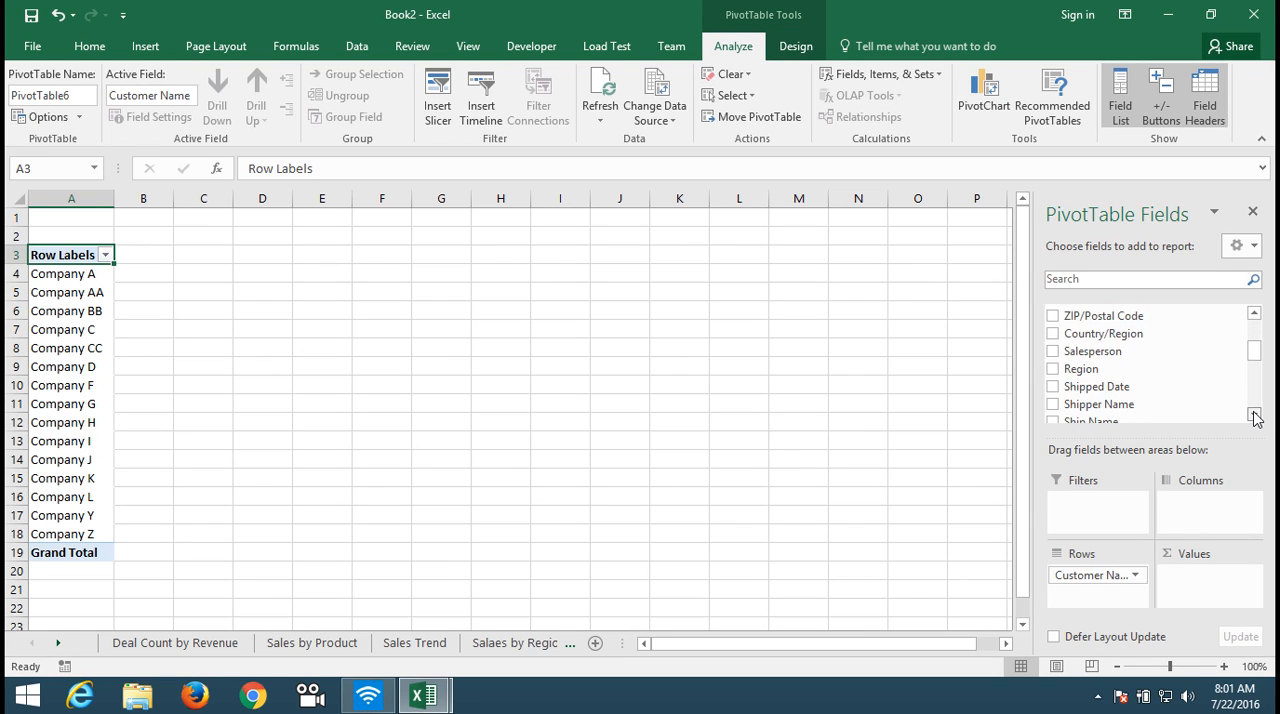
{"action": "left_click", "coordinate": [1254, 414]}
{"action": "left_click", "coordinate": [1254, 414]}
{"action": "left_click", "coordinate": [1254, 414]}
{"action": "left_click", "coordinate": [1254, 414]}
{"action": "left_click", "coordinate": [1254, 414]}
{"action": "left_click", "coordinate": [1254, 414]}
{"action": "left_click", "coordinate": [1254, 414]}
{"action": "left_click", "coordinate": [1254, 414]}
{"action": "left_click", "coordinate": [1254, 414]}
{"action": "left_click", "coordinate": [1254, 414]}
{"action": "left_click", "coordinate": [1254, 414]}
{"action": "left_click", "coordinate": [1254, 414]}
{"action": "left_click", "coordinate": [1254, 414]}
{"action": "left_click_drag", "start_coordinate": [1122, 400], "coordinate": [1232, 588]}
{"action": "left_click_drag", "start_coordinate": [1258, 400], "coordinate": [1254, 348]}
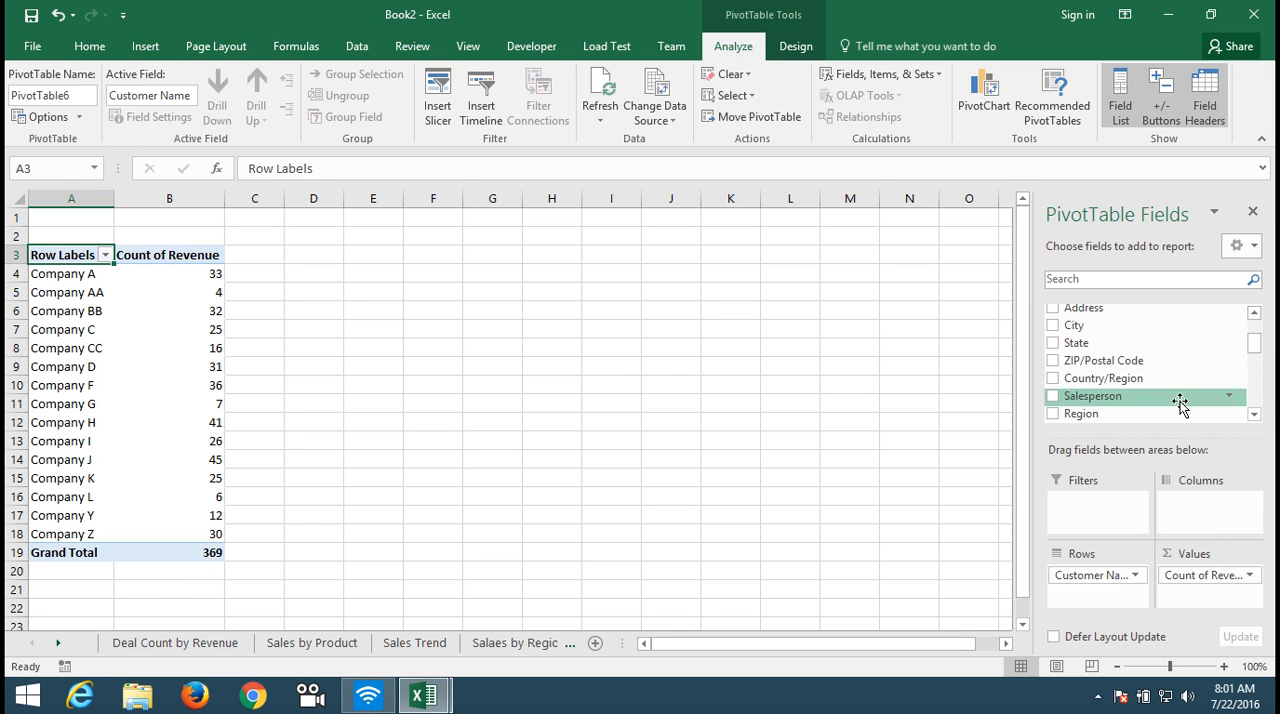
{"action": "left_click_drag", "start_coordinate": [1177, 414], "coordinate": [1137, 508]}
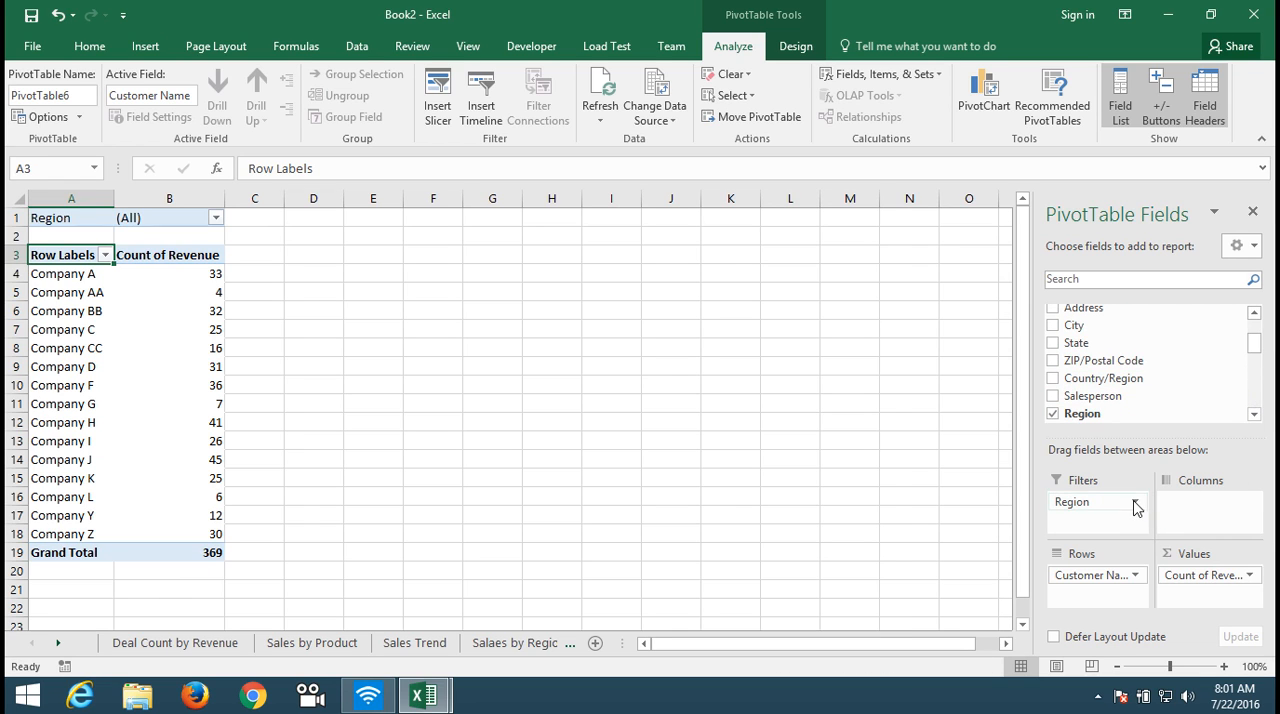
Step: Change the Revenue value field's calculation from Count to Sum
{"action": "left_click", "coordinate": [1208, 572]}
{"action": "left_click", "coordinate": [1195, 551]}
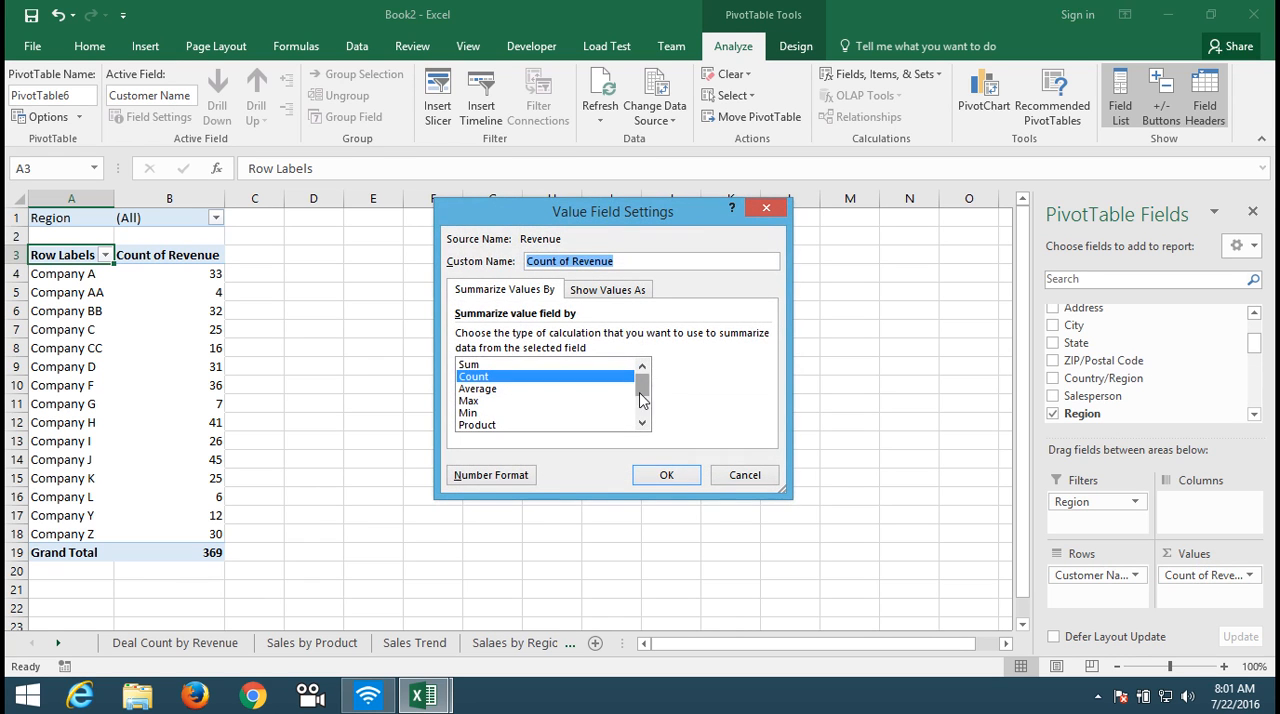
{"action": "left_click", "coordinate": [592, 366]}
{"action": "left_click", "coordinate": [665, 474]}
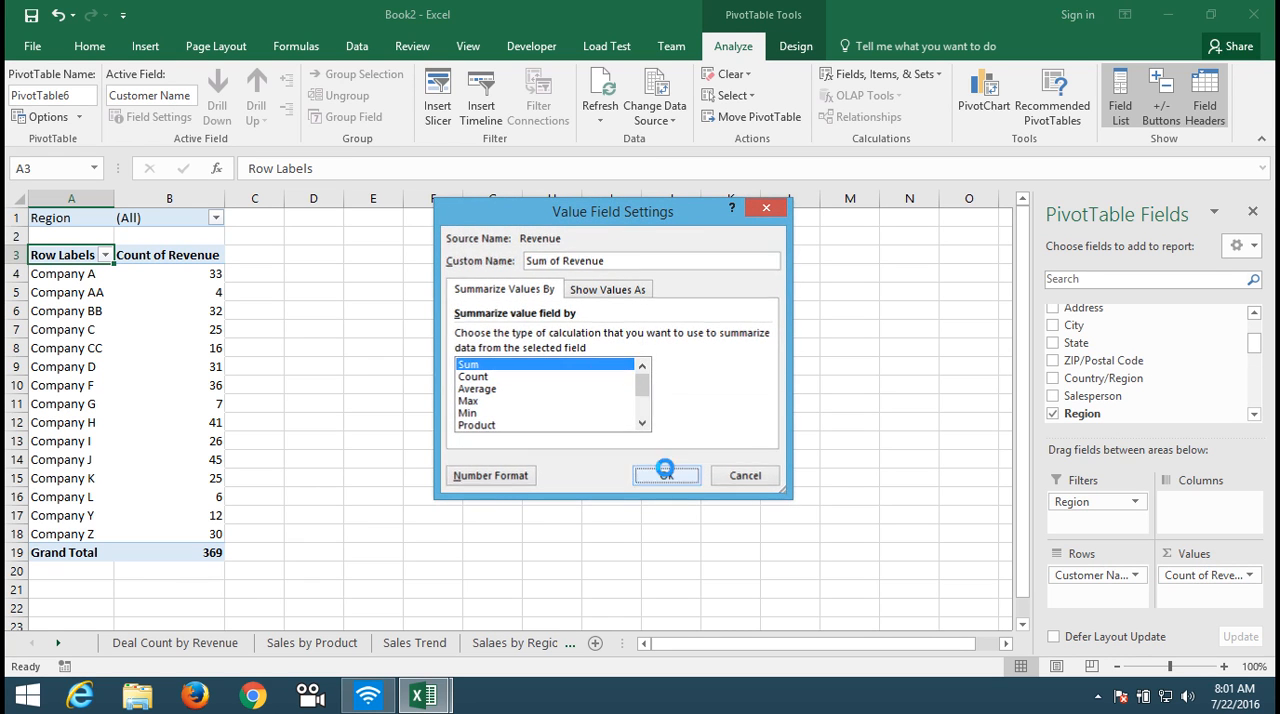
Step: Filter the customer row labels to the top 5 items by Sum of Revenue
{"action": "left_click", "coordinate": [134, 256]}
{"action": "left_click", "coordinate": [106, 257]}
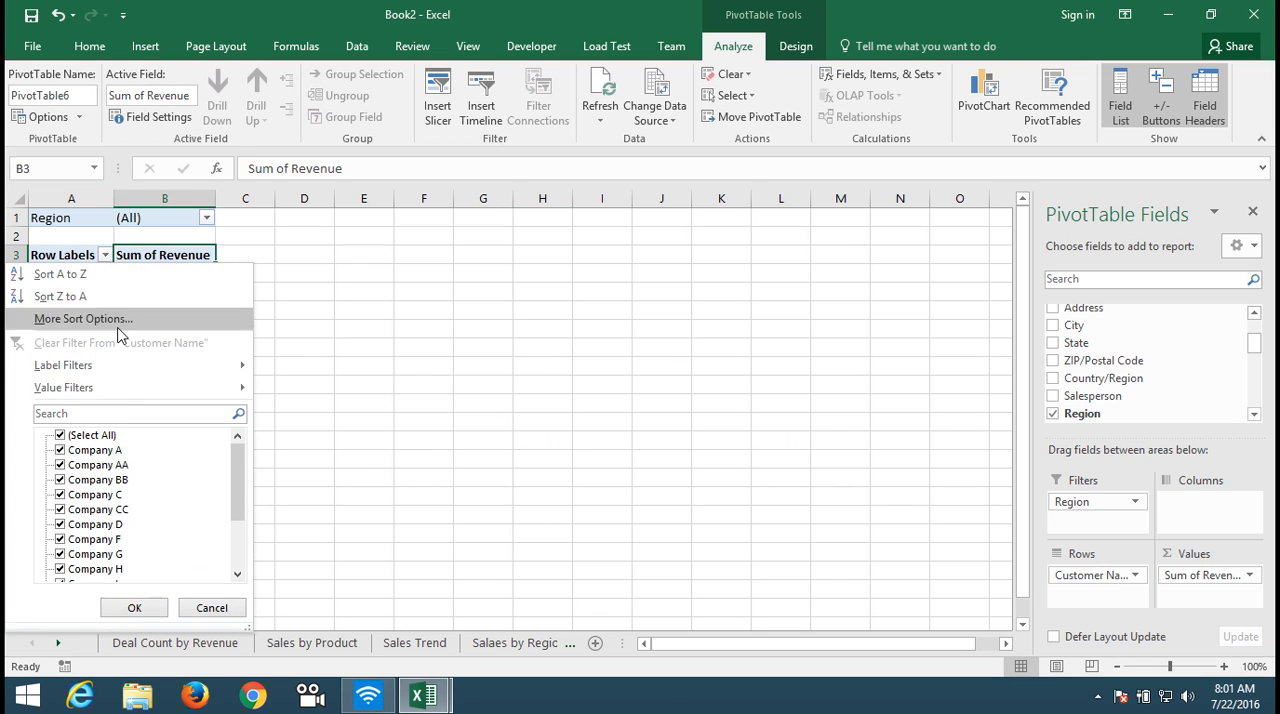
{"action": "mouse_move", "coordinate": [127, 393]}
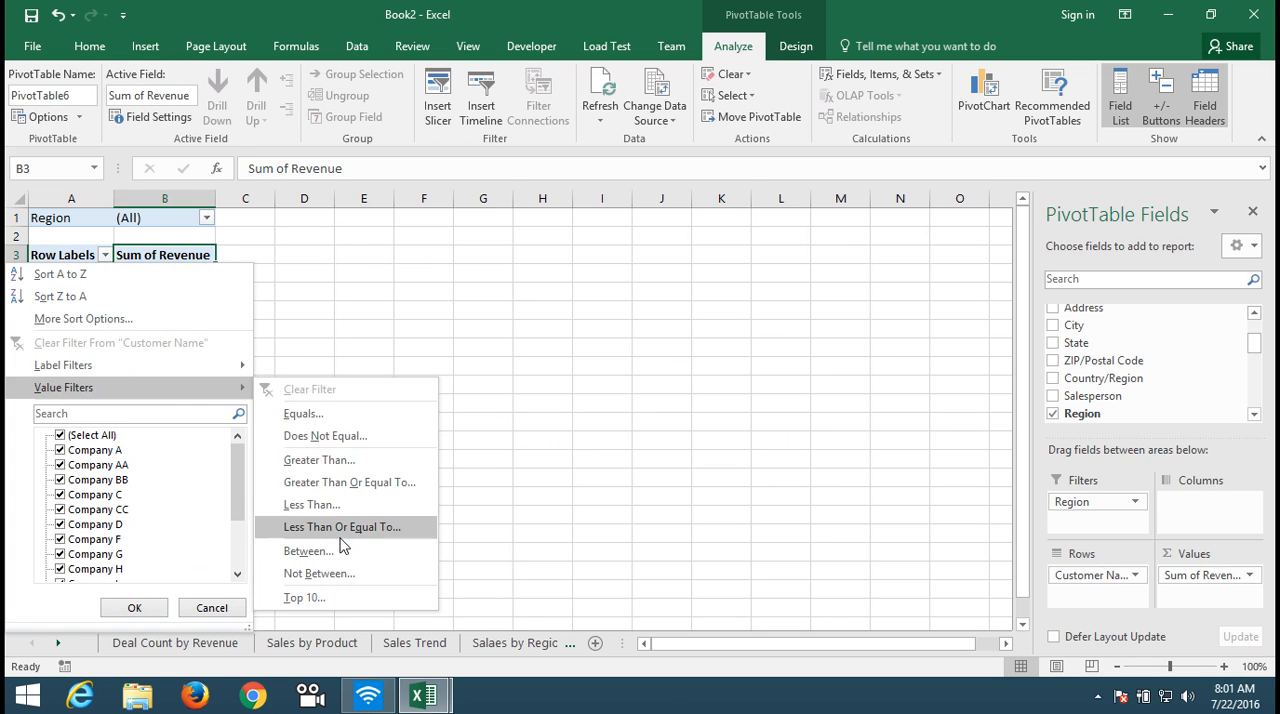
{"action": "left_click", "coordinate": [305, 597]}
{"action": "double_click", "coordinate": [535, 348]}
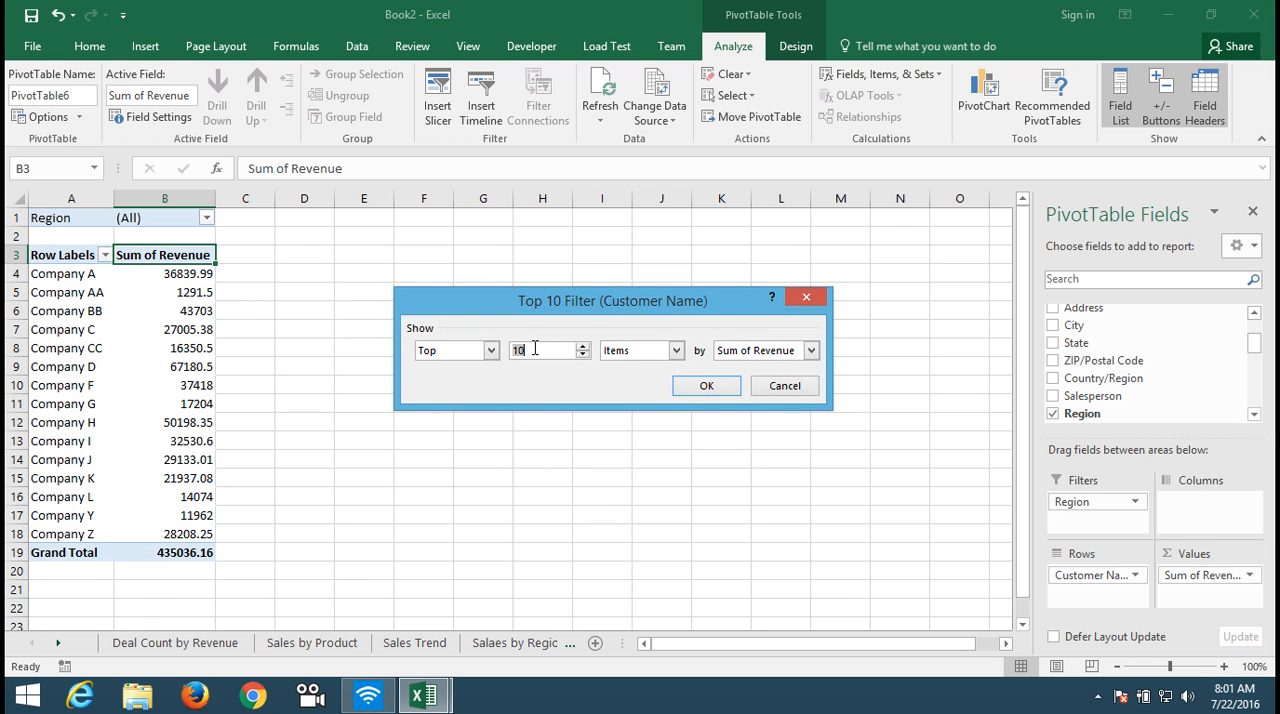
{"action": "left_click", "coordinate": [708, 387]}
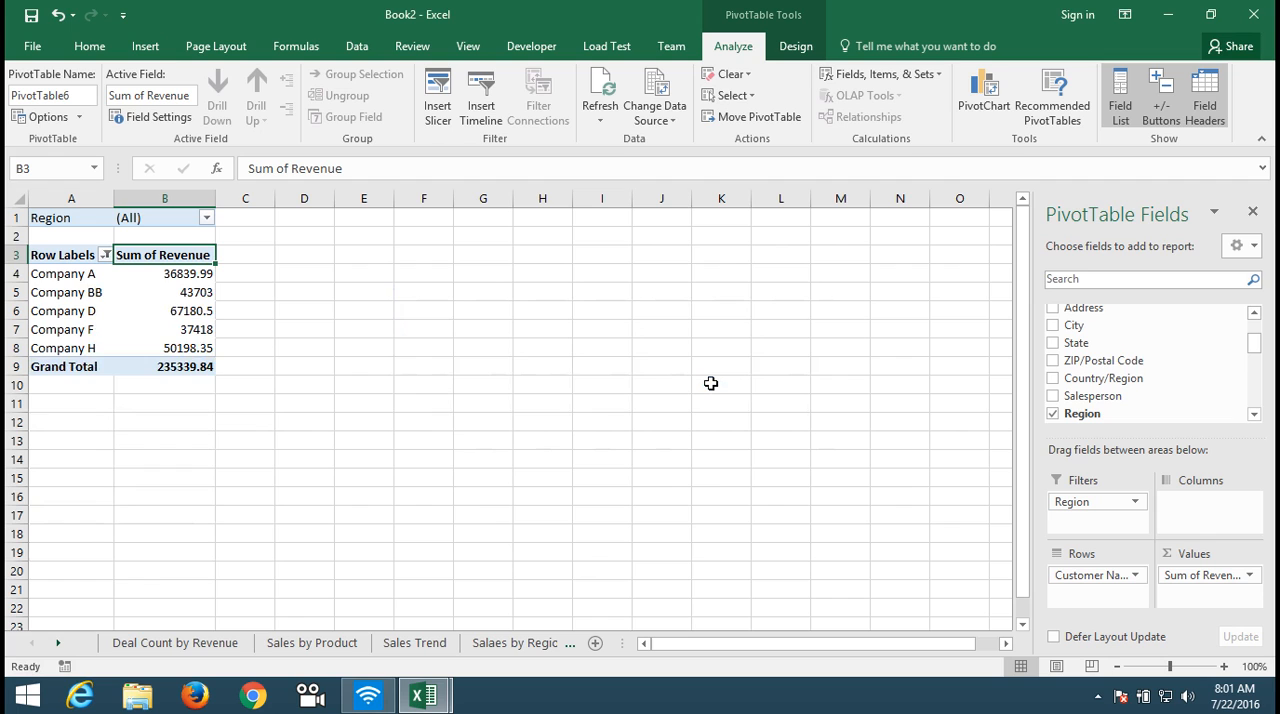
Step: Select the filtered company rows and open the column and bar chart types for a new chart of them
{"action": "left_click", "coordinate": [84, 266]}
{"action": "left_click", "coordinate": [145, 46]}
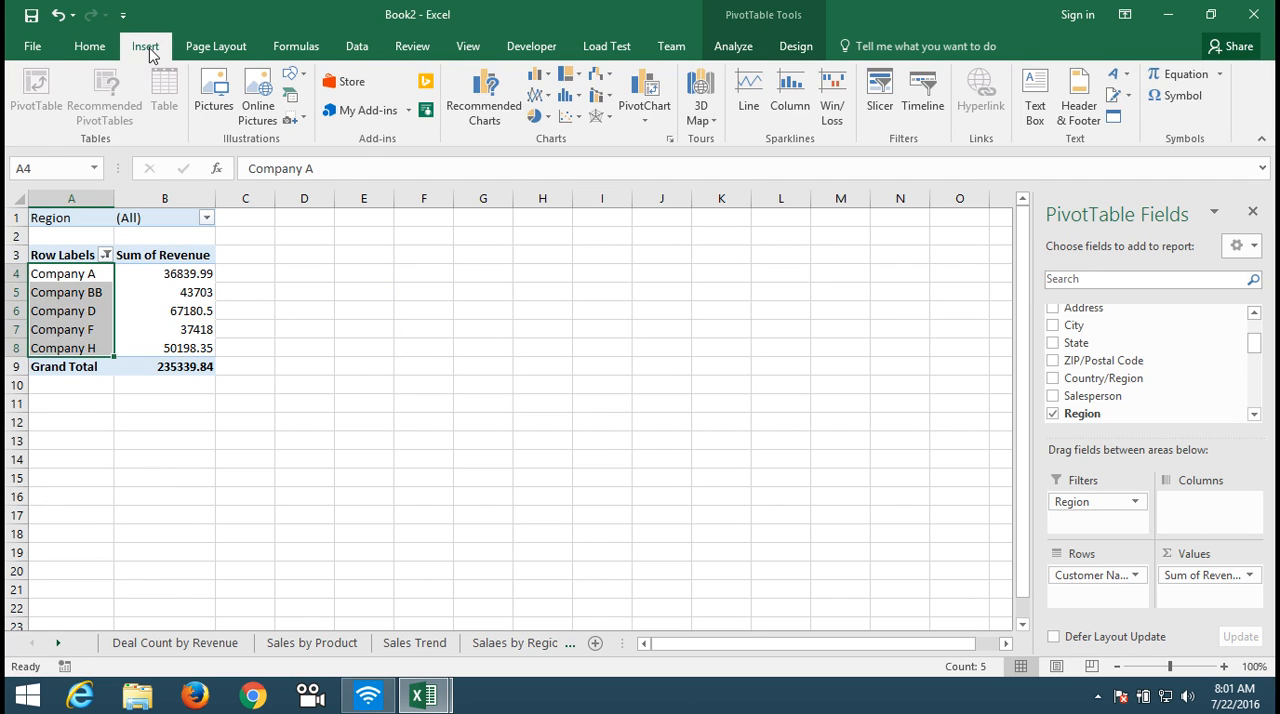
{"action": "left_click", "coordinate": [582, 86]}
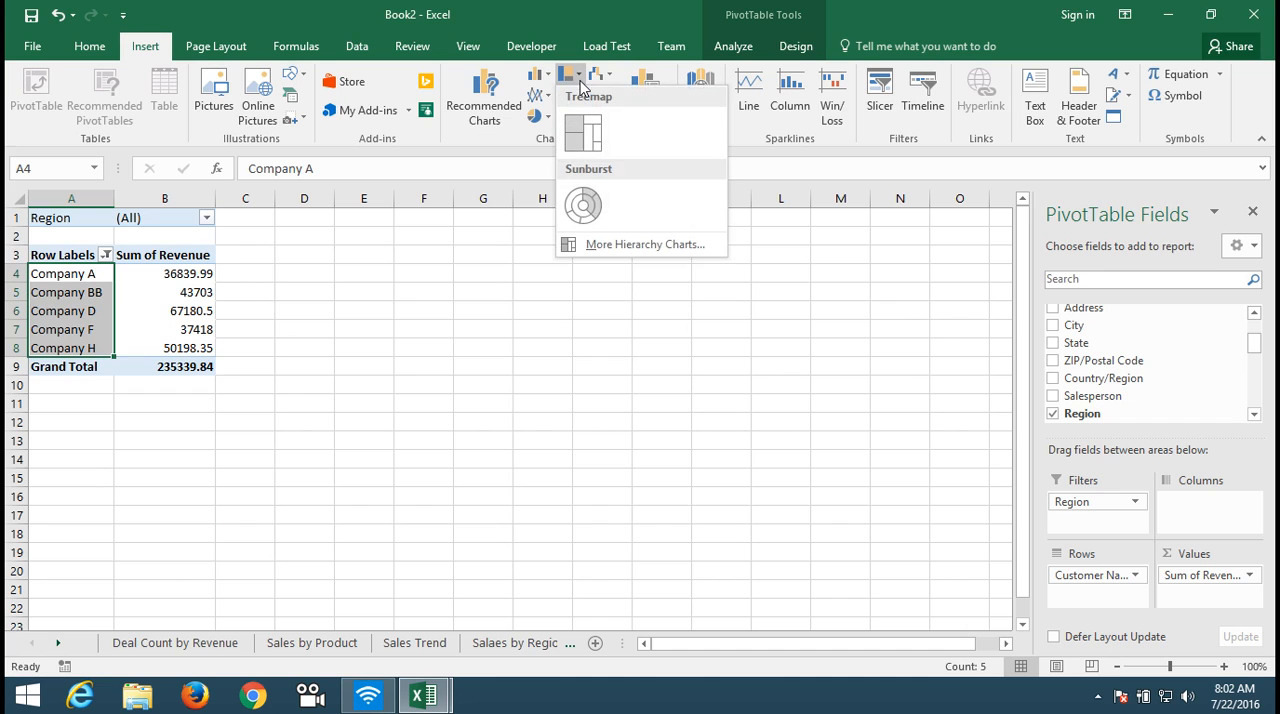
{"action": "left_click", "coordinate": [550, 78]}
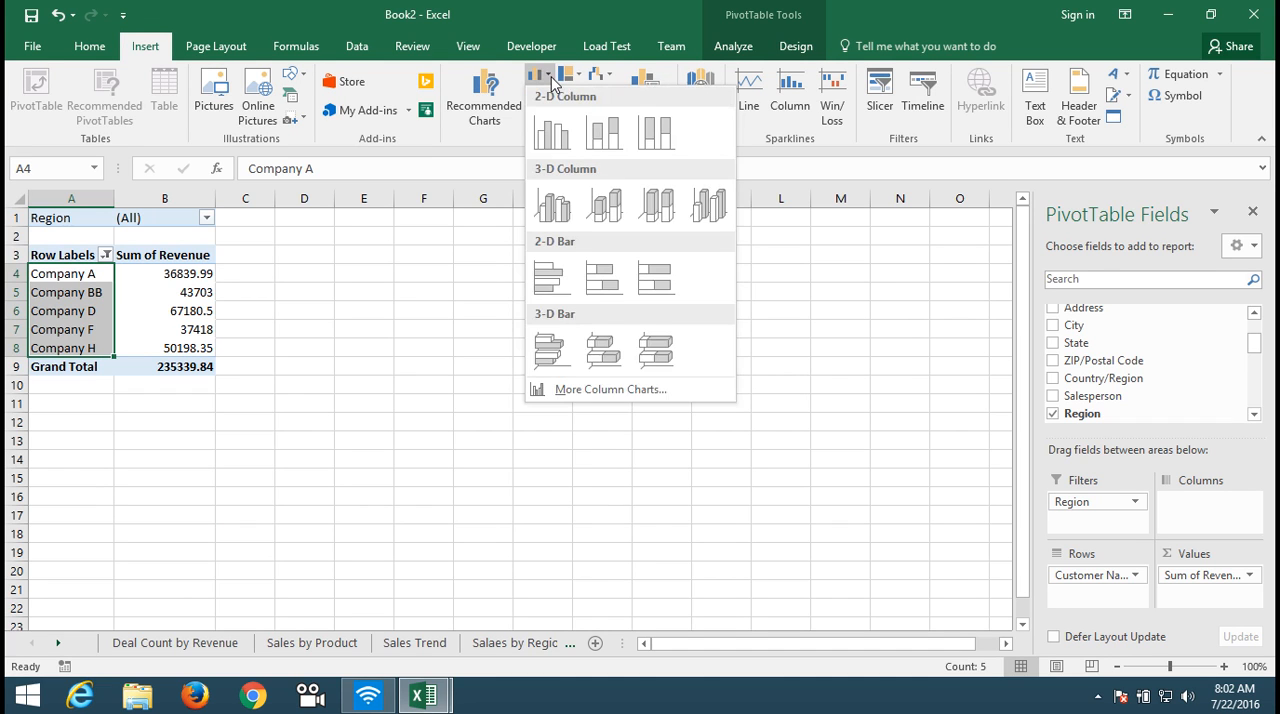
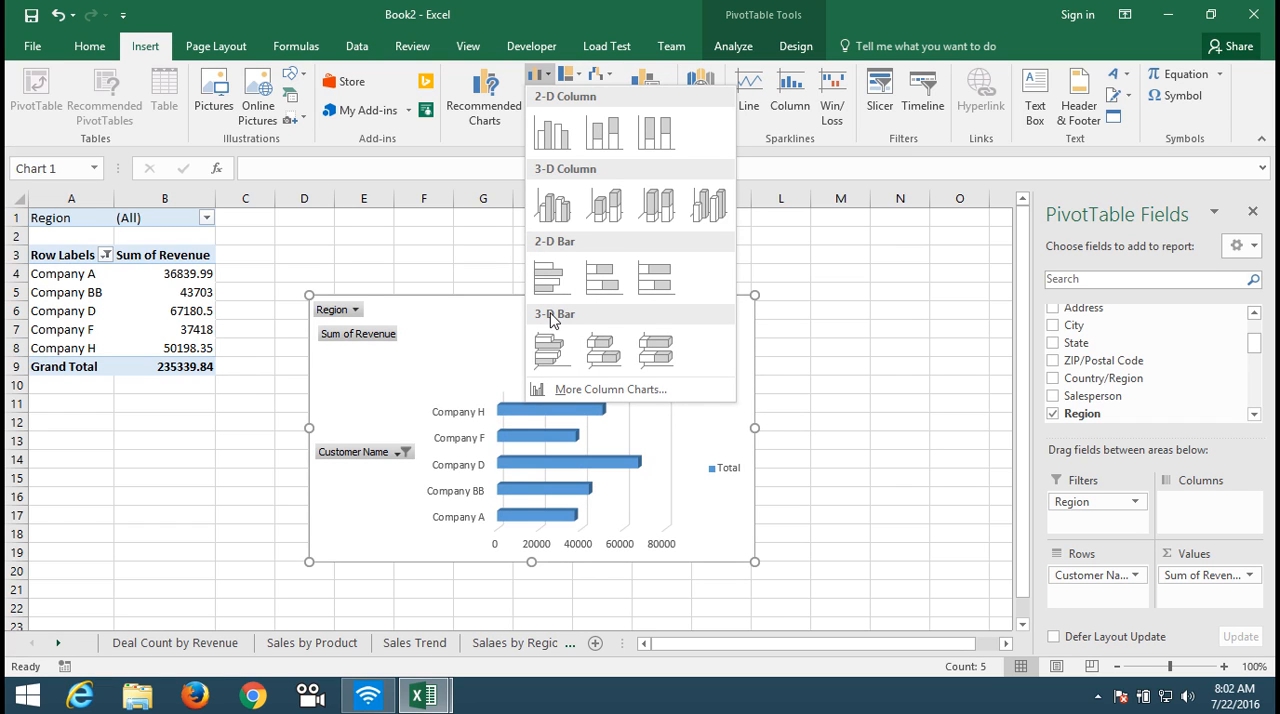
Step: Insert a 2-D clustered bar chart of the top 5 customers and delete its value axis, legend and gridlines
{"action": "left_click", "coordinate": [551, 292]}
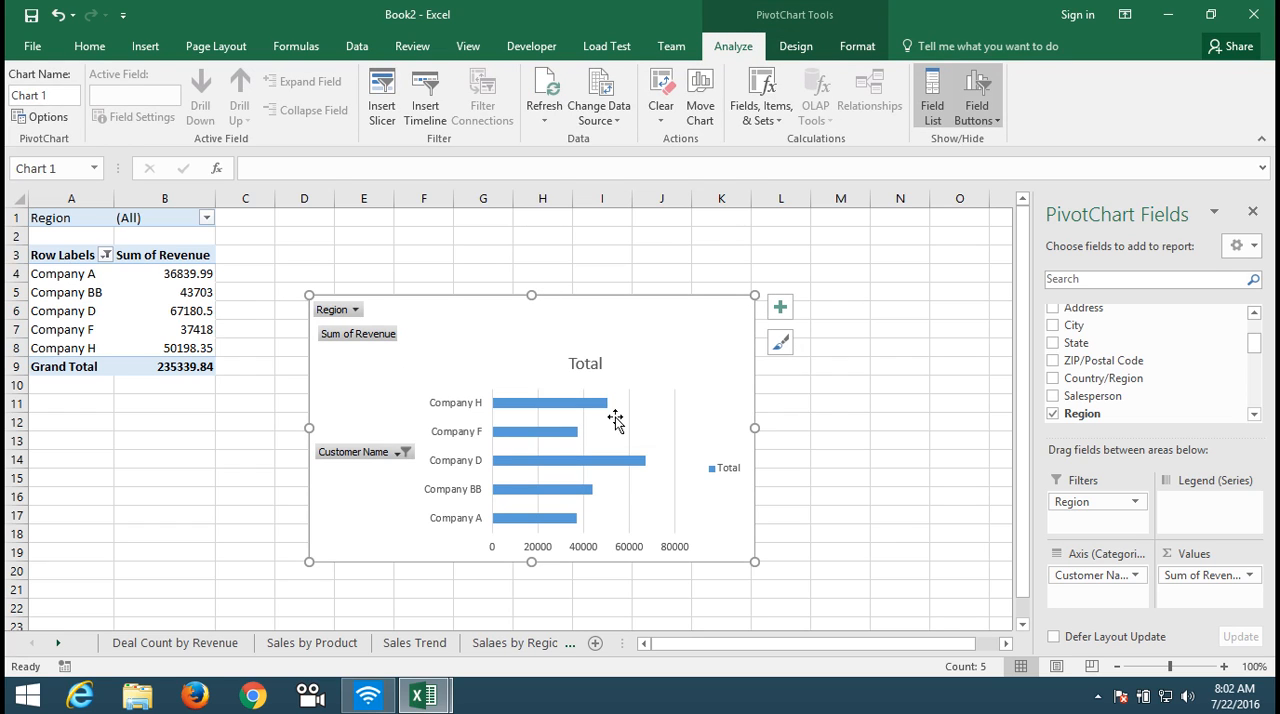
{"action": "mouse_move", "coordinate": [562, 498]}
{"action": "left_click", "coordinate": [545, 550]}
{"action": "key", "text": "Delete"}
{"action": "left_click", "coordinate": [727, 470]}
{"action": "key", "text": "Delete"}
{"action": "left_click", "coordinate": [677, 426]}
{"action": "key", "text": "Delete"}
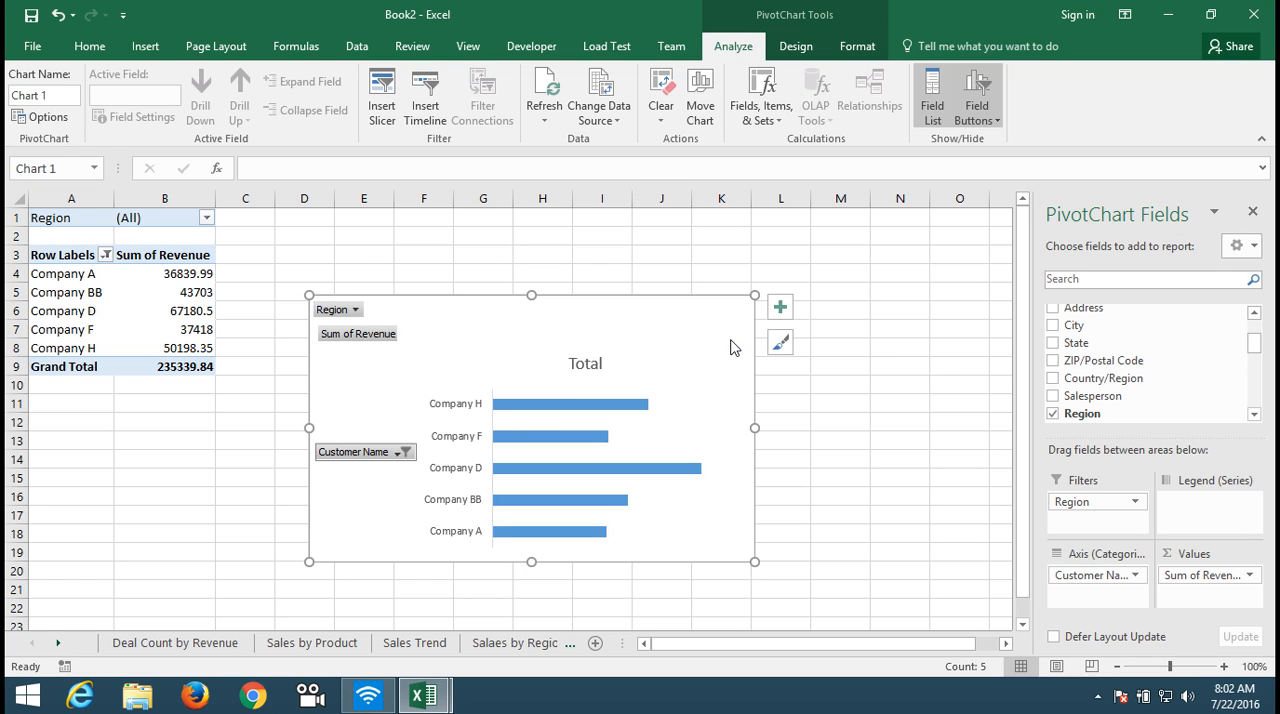
Step: Try removing the Customer Name field from the chart and undo the removal
{"action": "left_click", "coordinate": [402, 453]}
{"action": "left_click", "coordinate": [393, 453]}
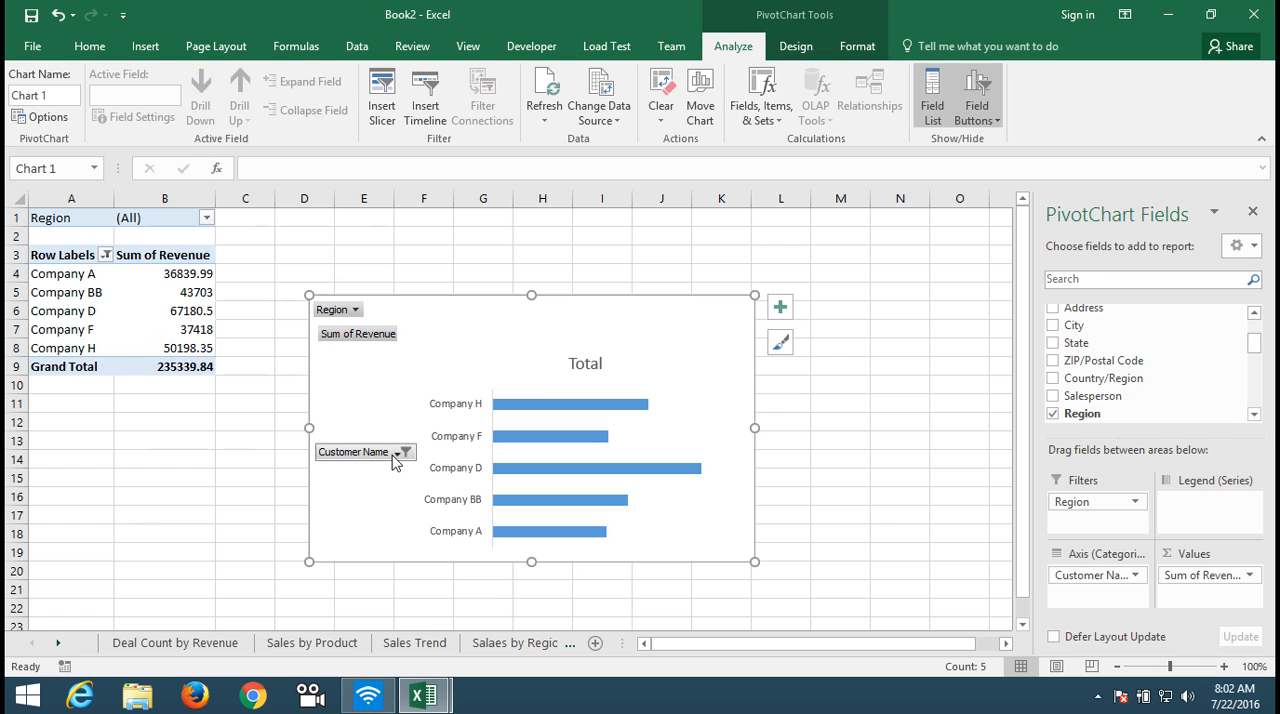
{"action": "right_click", "coordinate": [393, 462]}
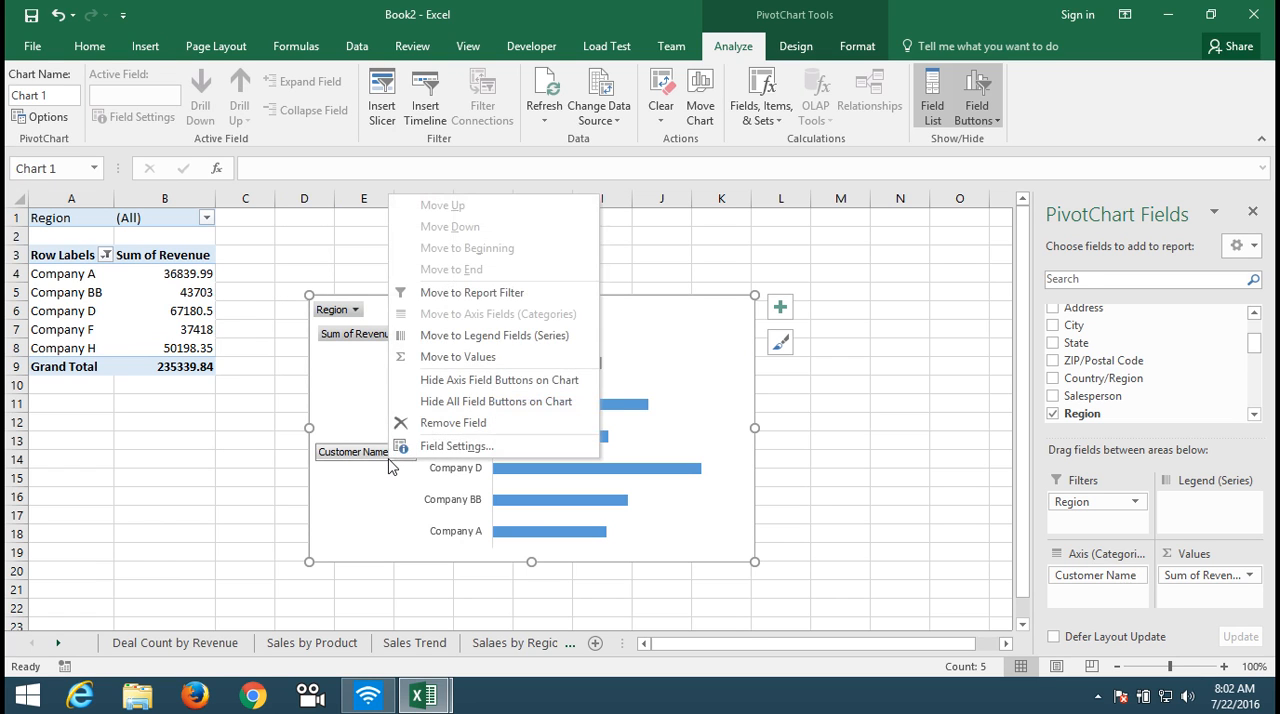
{"action": "left_click", "coordinate": [390, 459]}
{"action": "left_click", "coordinate": [390, 462]}
{"action": "right_click", "coordinate": [390, 462]}
{"action": "left_click", "coordinate": [432, 423]}
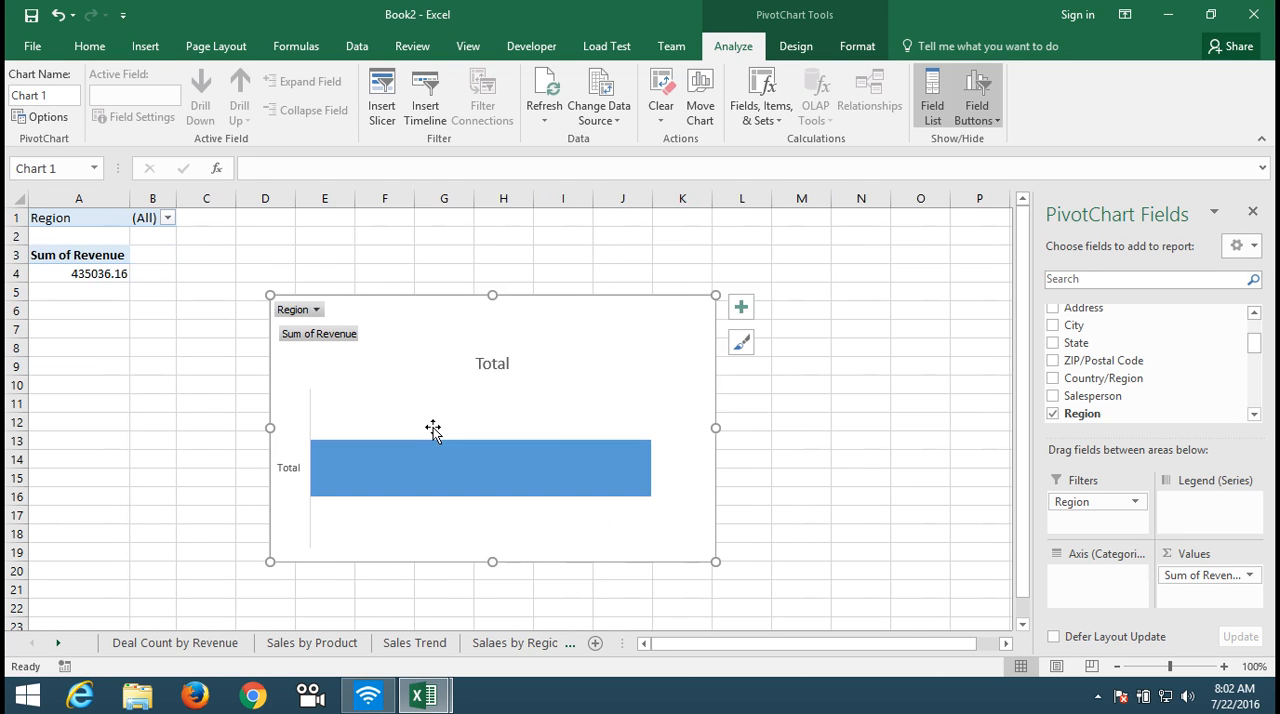
{"action": "key", "text": "ctrl+z"}
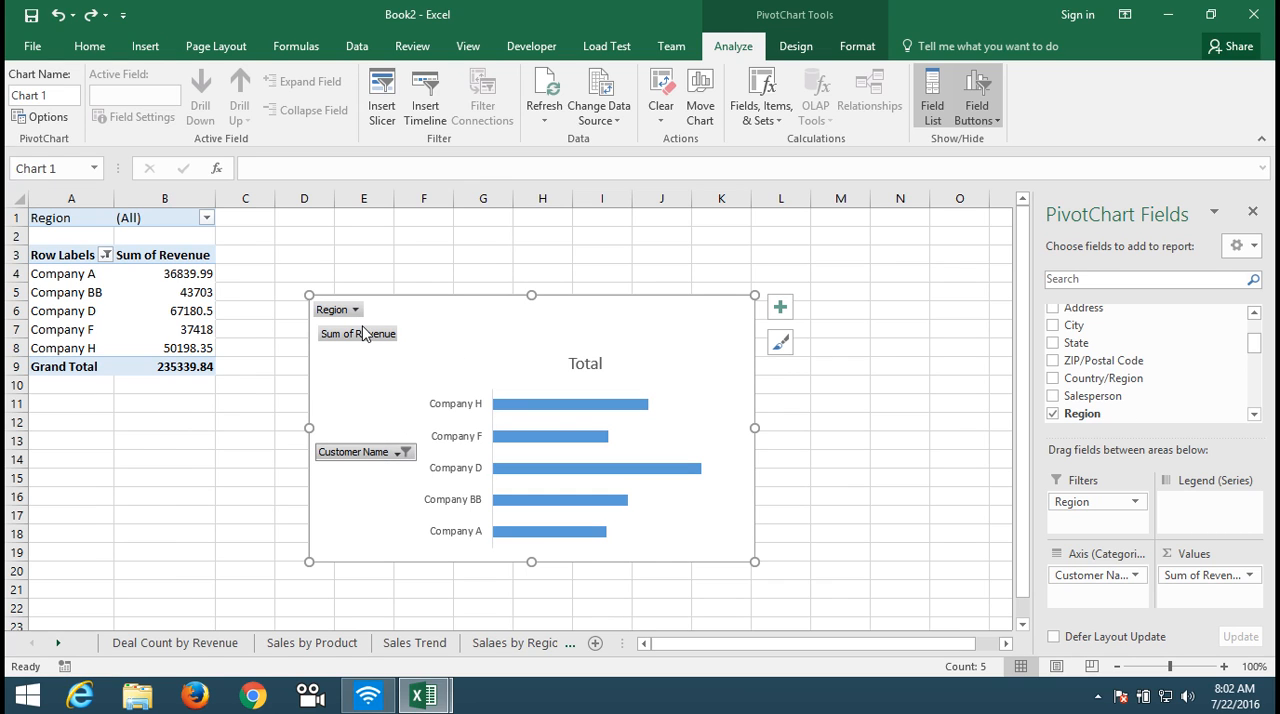
{"action": "left_click", "coordinate": [366, 452]}
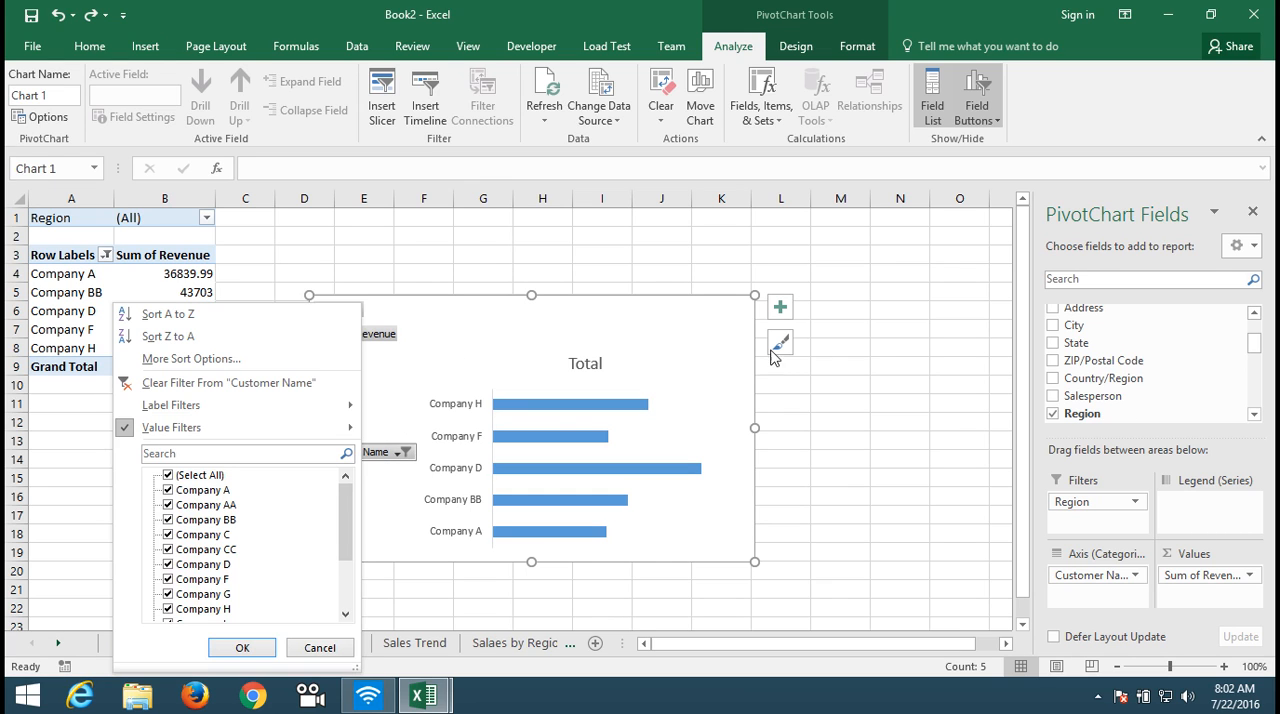
{"action": "left_click", "coordinate": [734, 548]}
Step: Enlarge the customer bar chart and move it next to the PivotTable, aligned with the sheet's first row
{"action": "left_click_drag", "start_coordinate": [752, 561], "coordinate": [870, 601]}
{"action": "left_click_drag", "start_coordinate": [545, 303], "coordinate": [469, 216]}
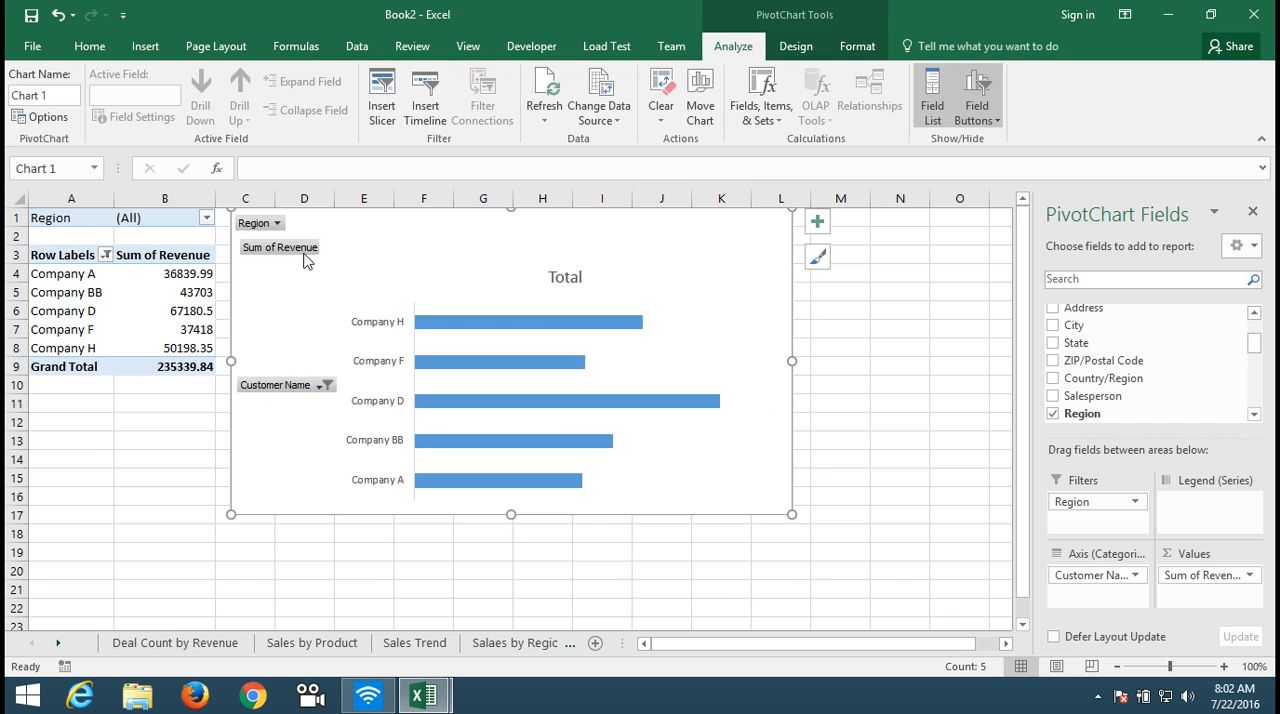
Step: Set the gap width of the chart's bar series to 36%
{"action": "left_click", "coordinate": [538, 364]}
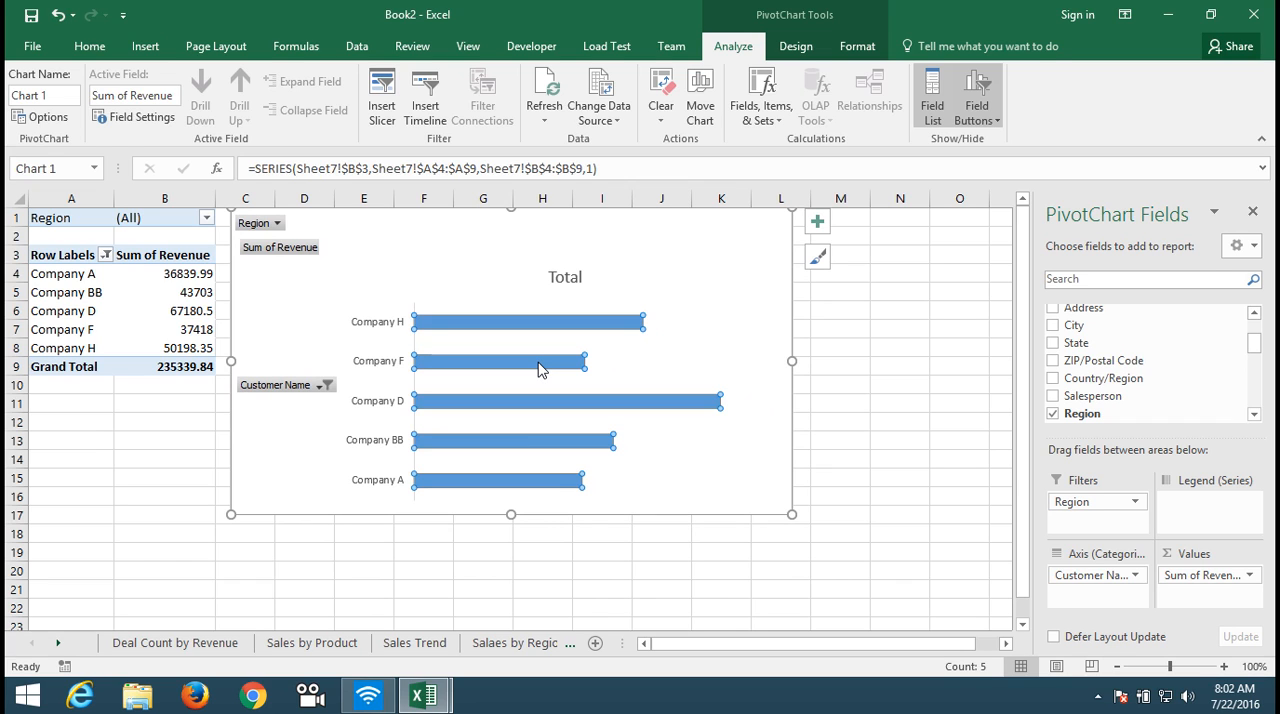
{"action": "right_click", "coordinate": [538, 366]}
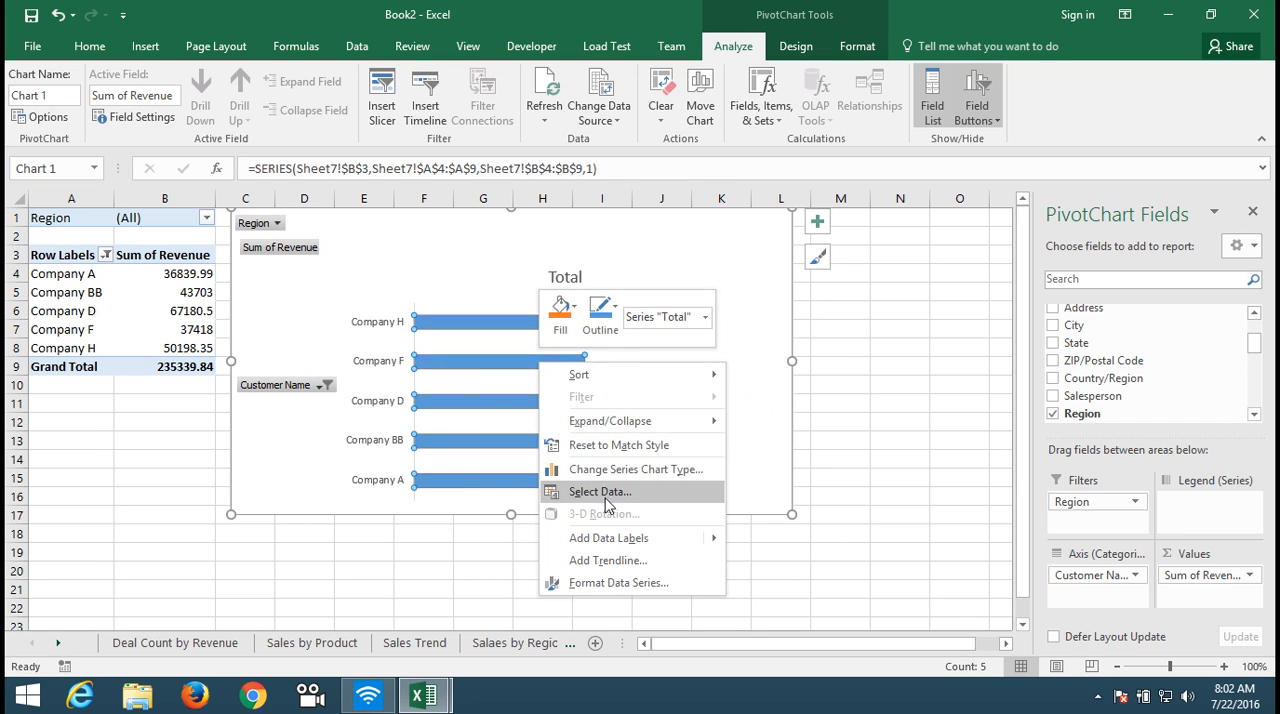
{"action": "left_click", "coordinate": [618, 583]}
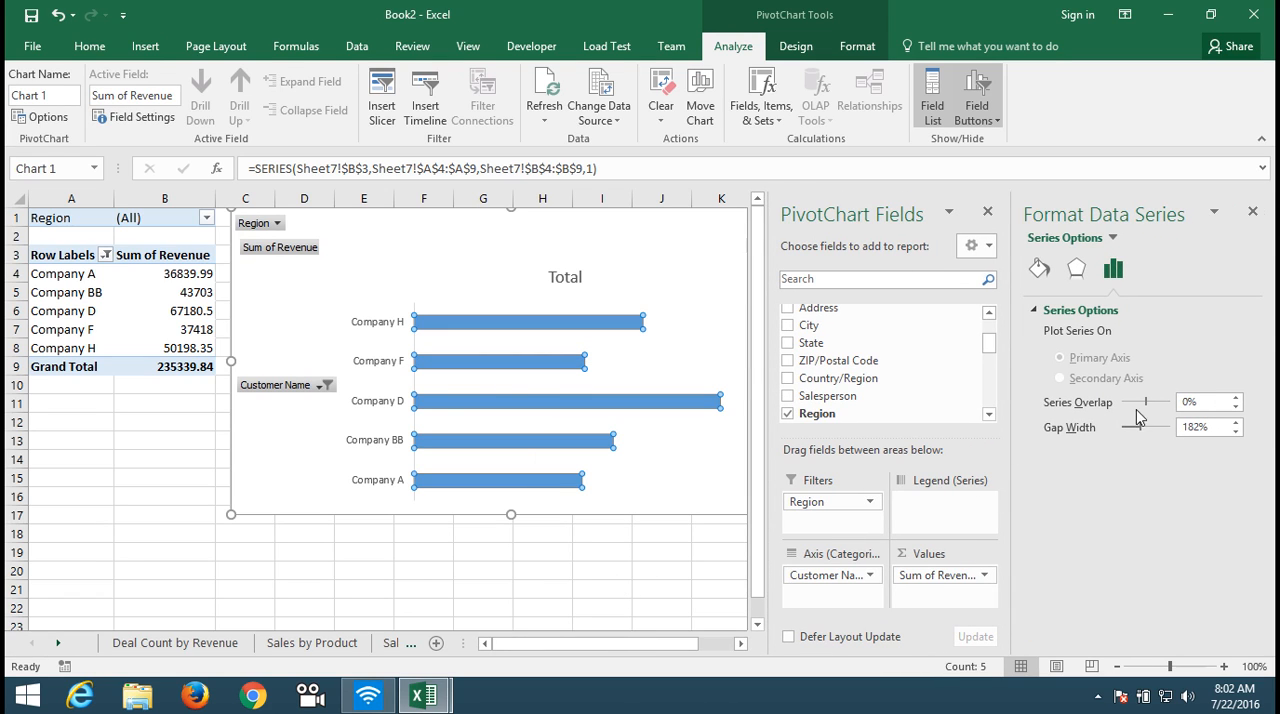
{"action": "left_click_drag", "start_coordinate": [1143, 427], "coordinate": [1133, 431]}
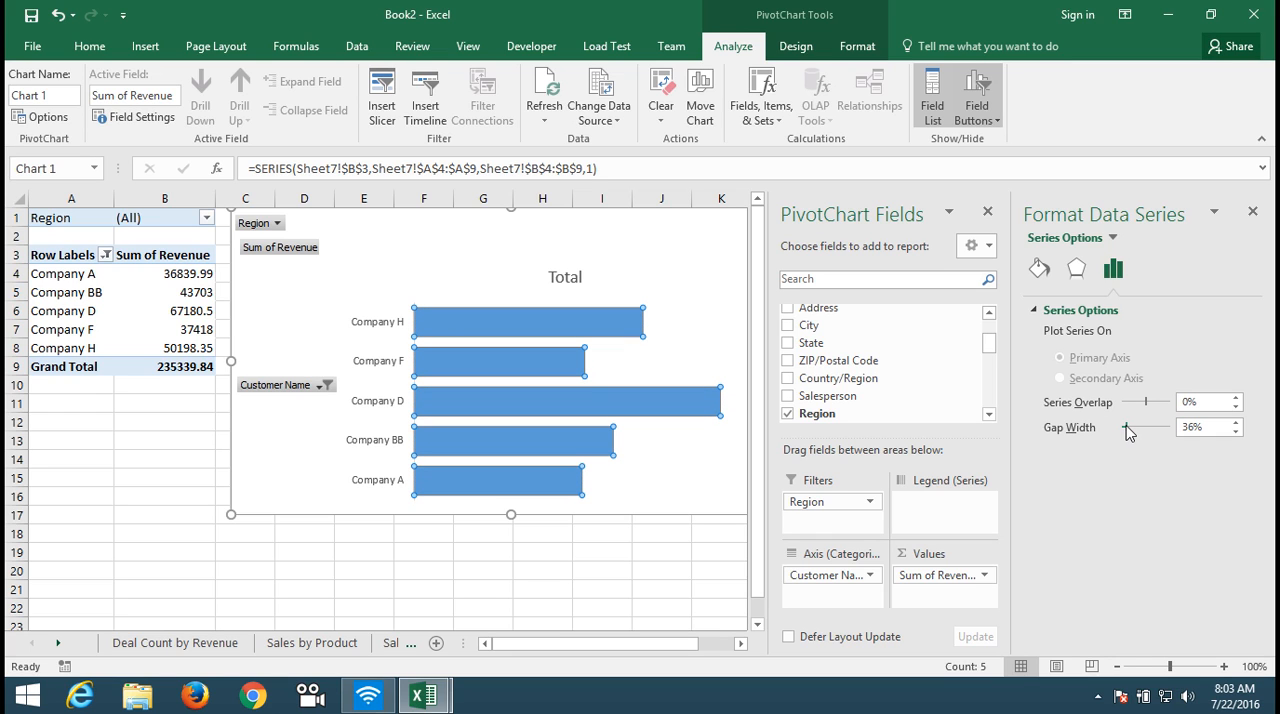
Step: Fill the customer chart's bars with the standard orange color
{"action": "left_click", "coordinate": [80, 47]}
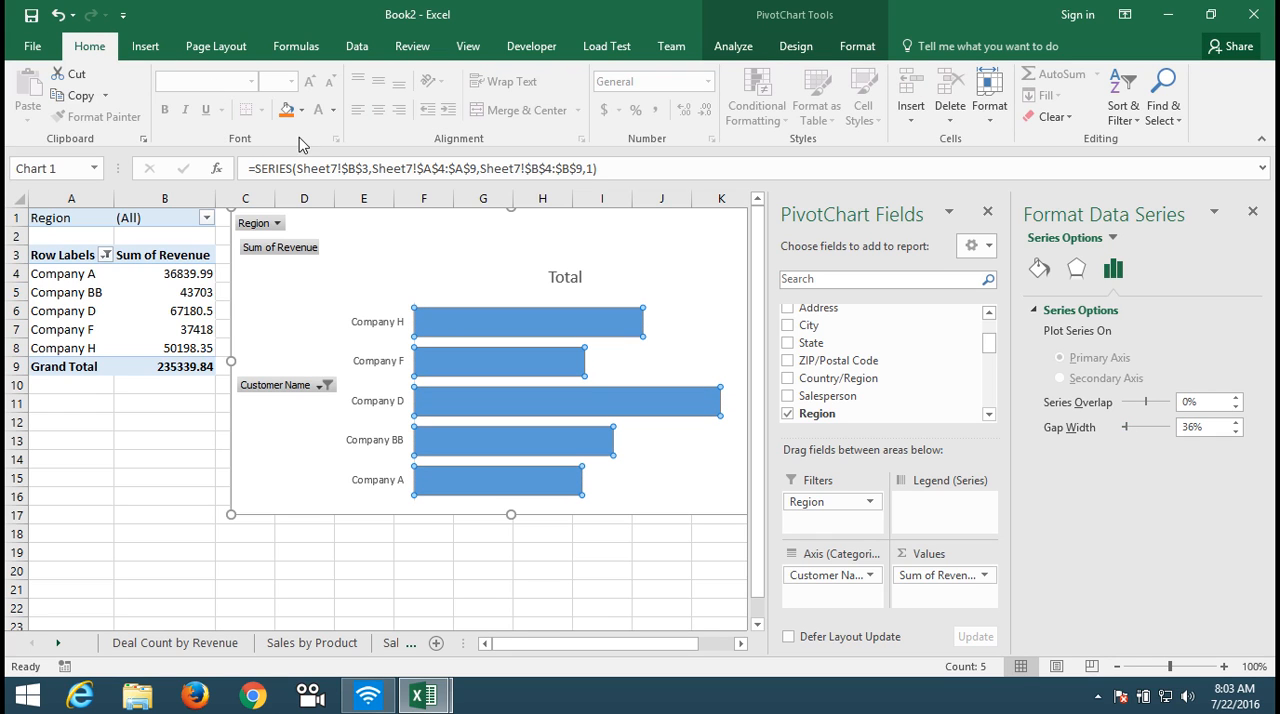
{"action": "left_click", "coordinate": [301, 110]}
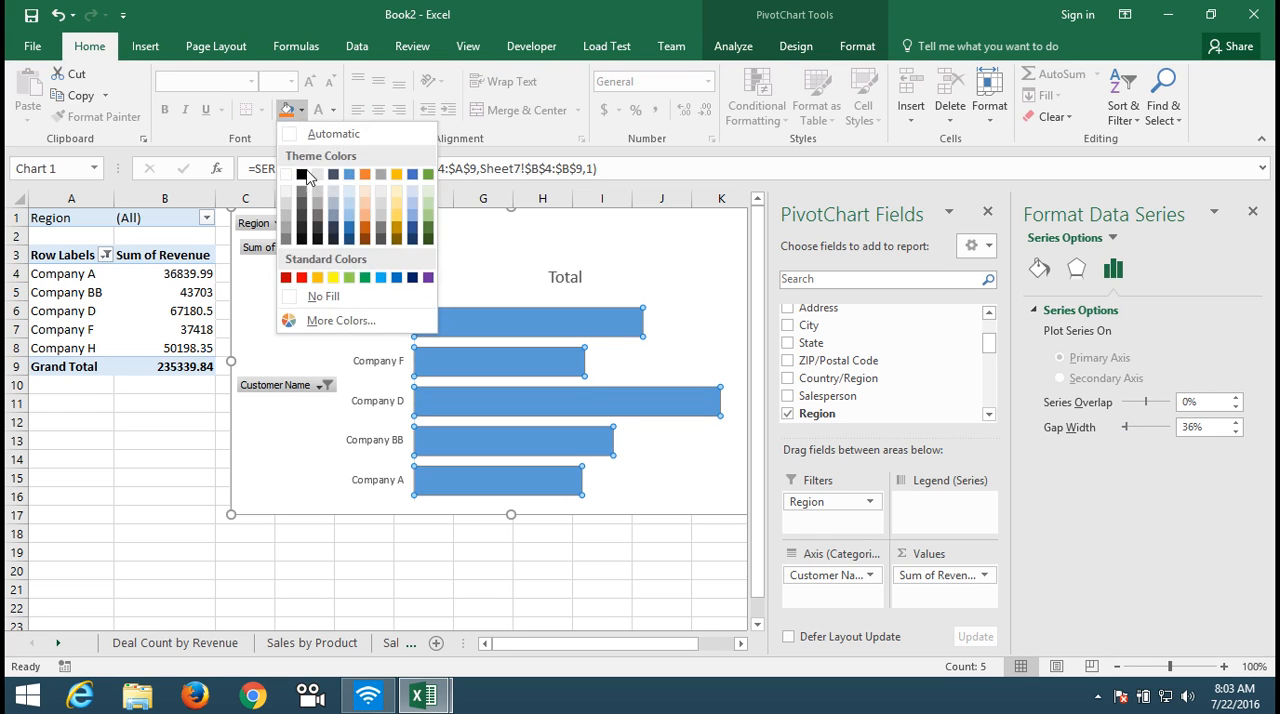
{"action": "left_click", "coordinate": [335, 279]}
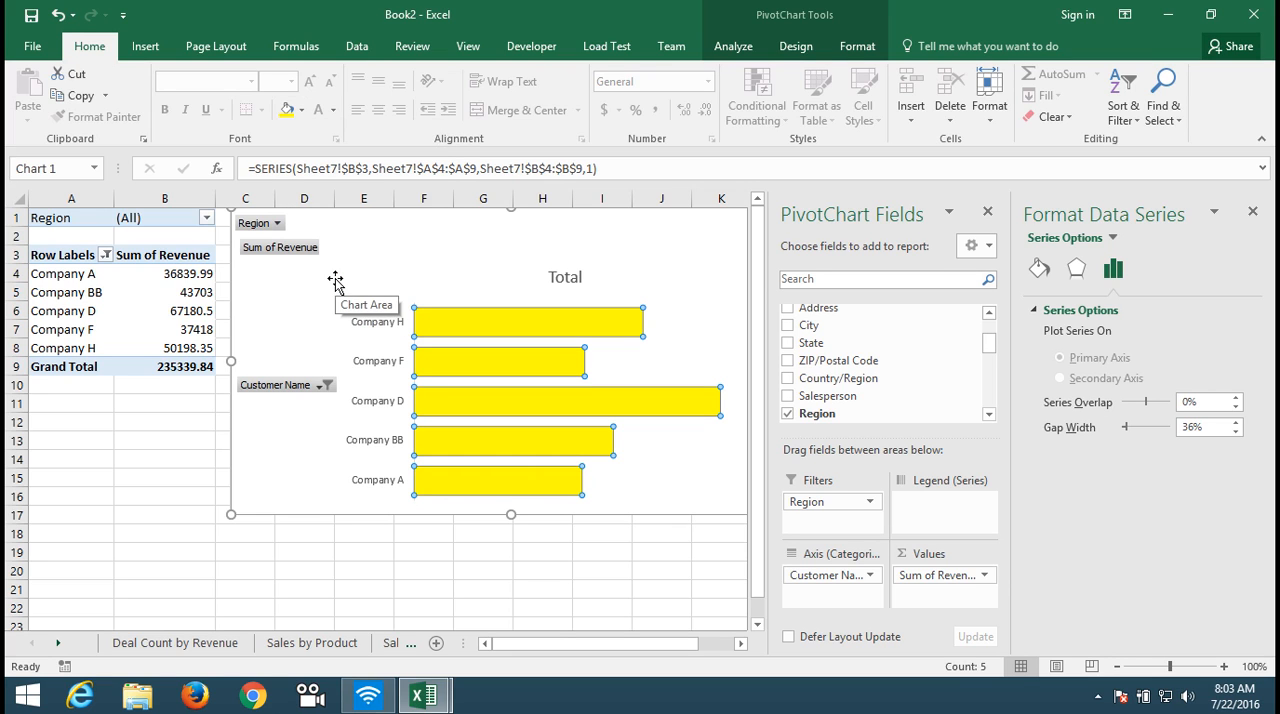
{"action": "left_click", "coordinate": [301, 112]}
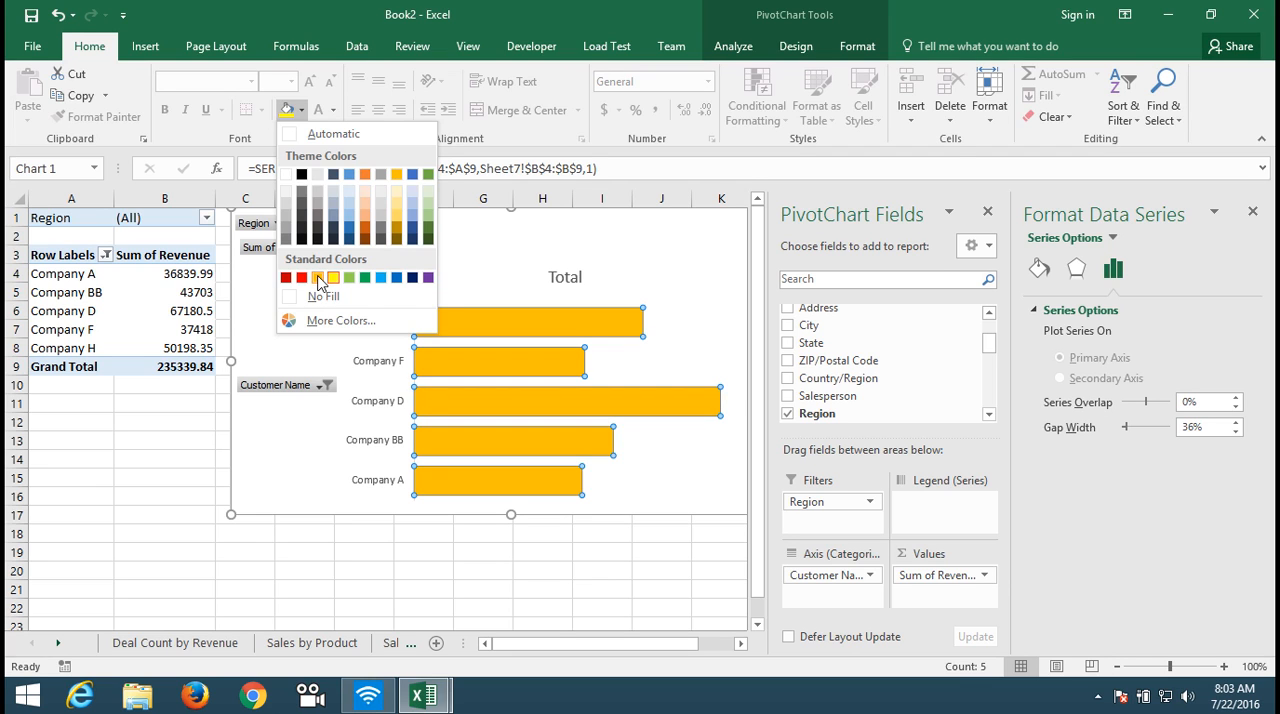
{"action": "left_click", "coordinate": [318, 279]}
Step: Add data labels to the bars of the top 5 customer chart
{"action": "right_click", "coordinate": [454, 314]}
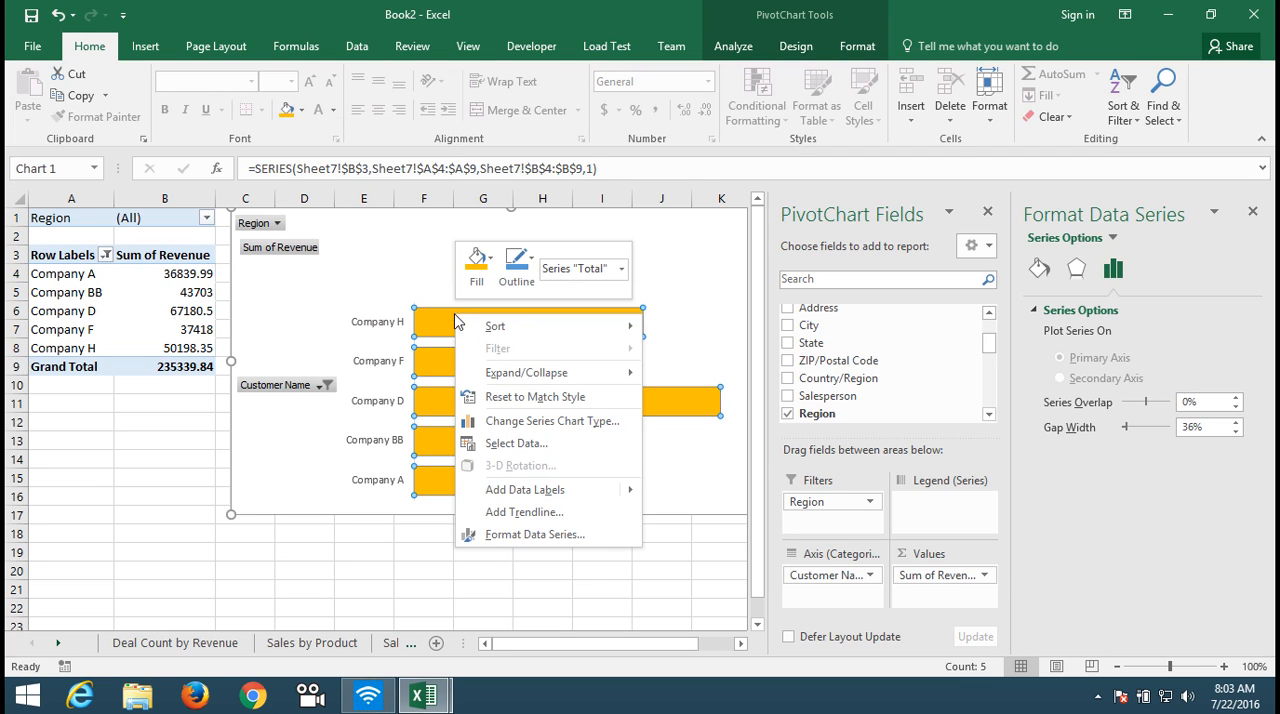
{"action": "mouse_move", "coordinate": [571, 490]}
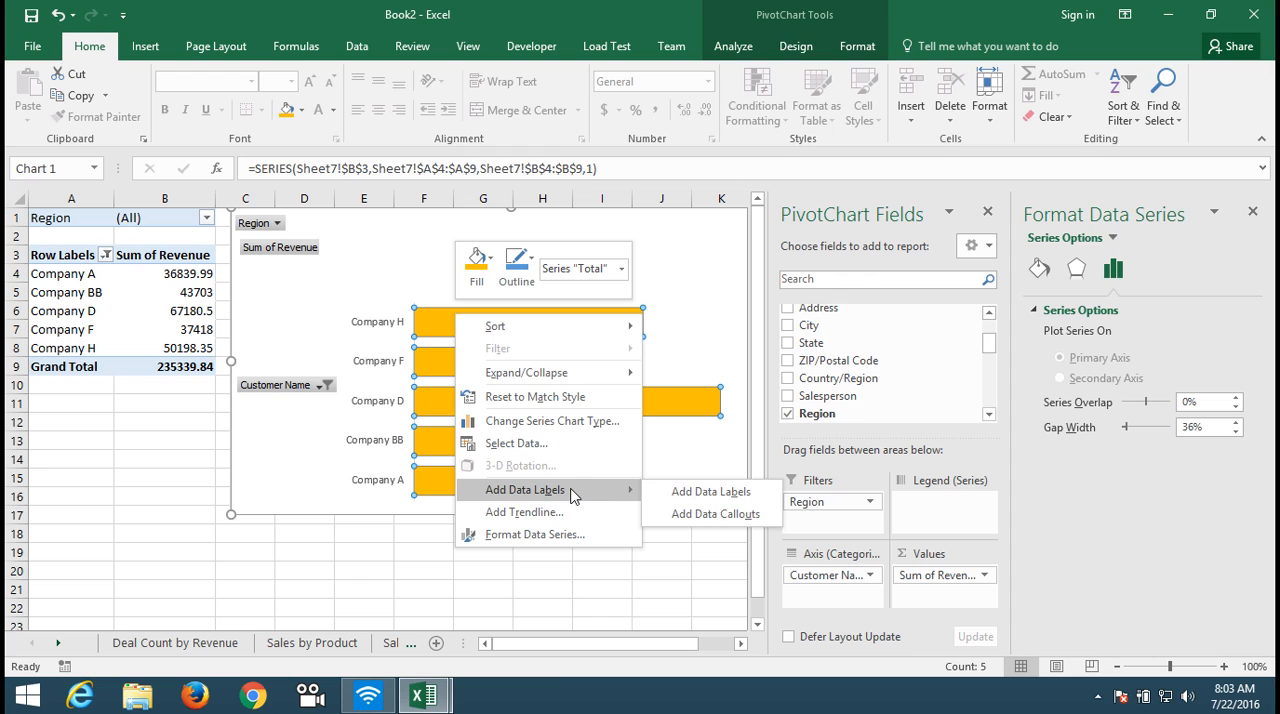
{"action": "left_click", "coordinate": [677, 491]}
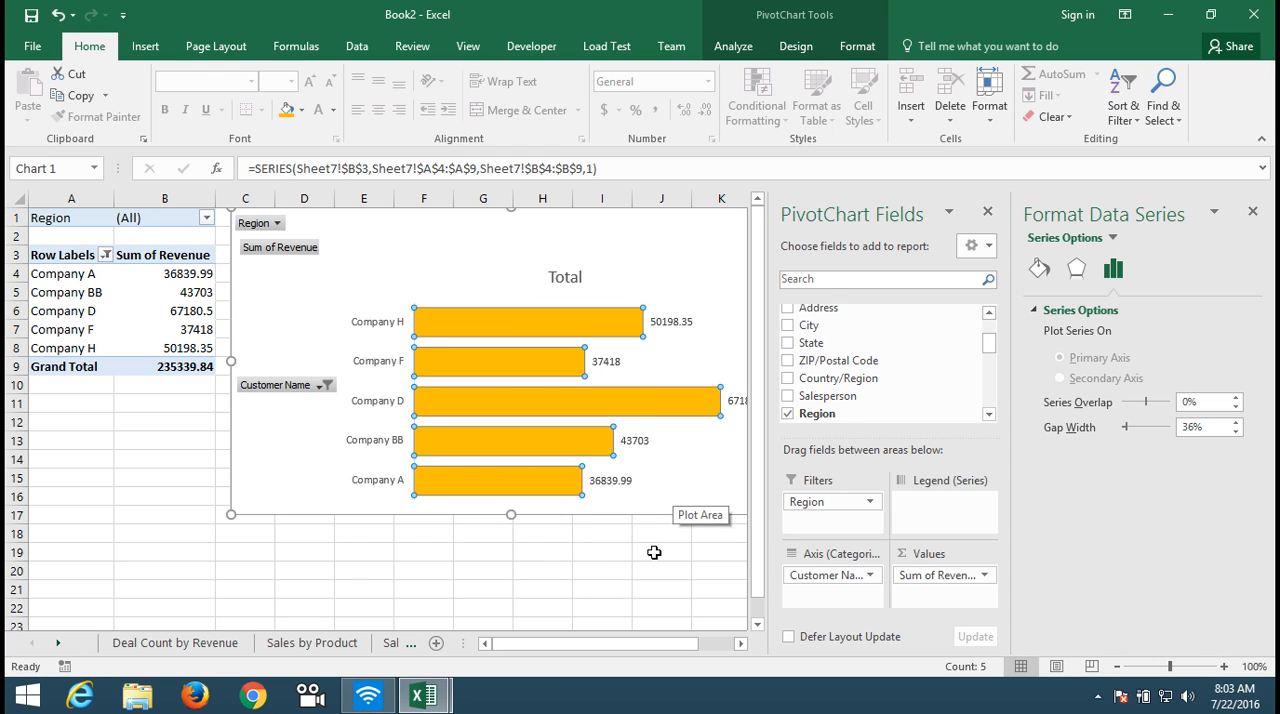
{"action": "left_click", "coordinate": [650, 566]}
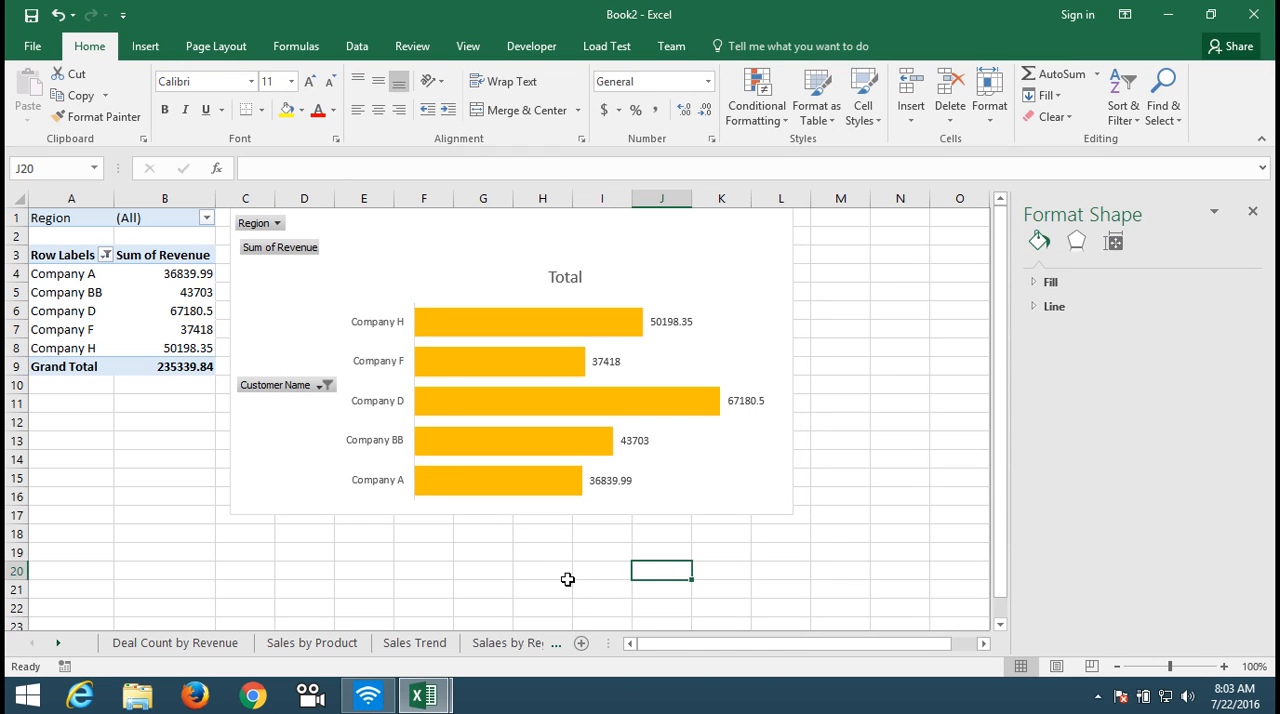
Step: Add data labels to the columns of the Sales by Region chart on its own sheet
{"action": "left_click", "coordinate": [505, 645]}
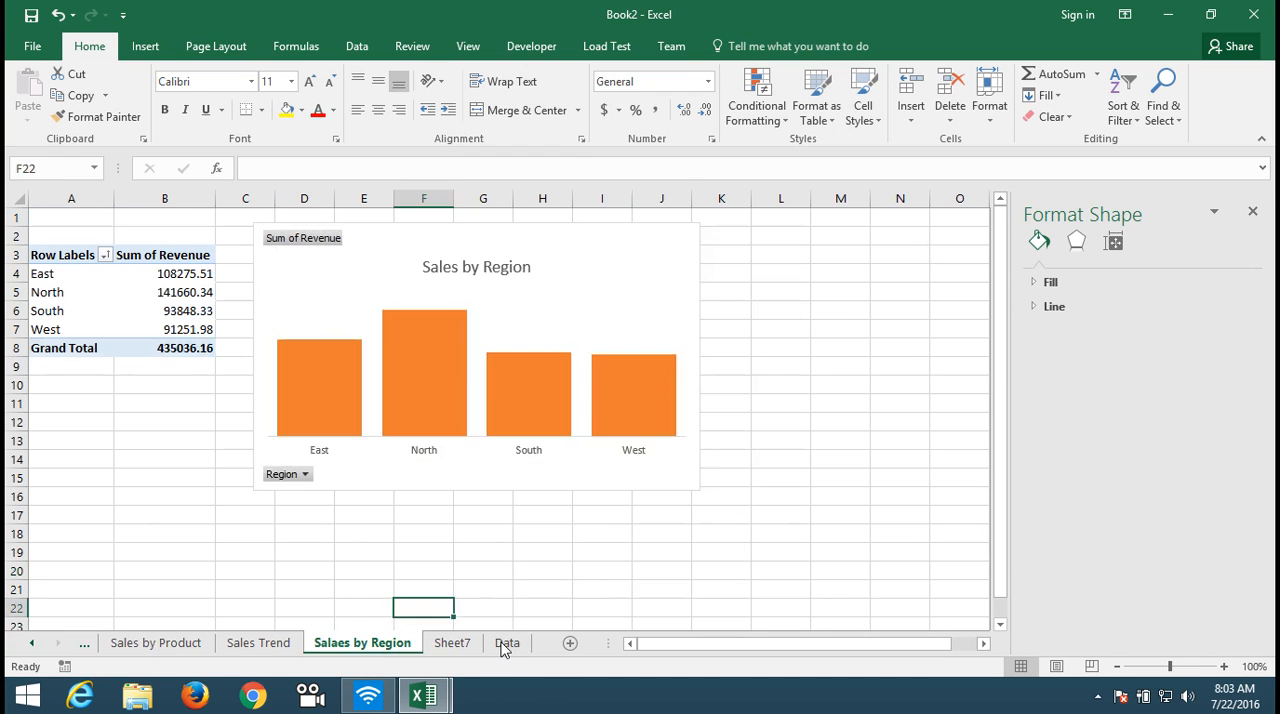
{"action": "left_click", "coordinate": [446, 329]}
{"action": "right_click", "coordinate": [446, 329]}
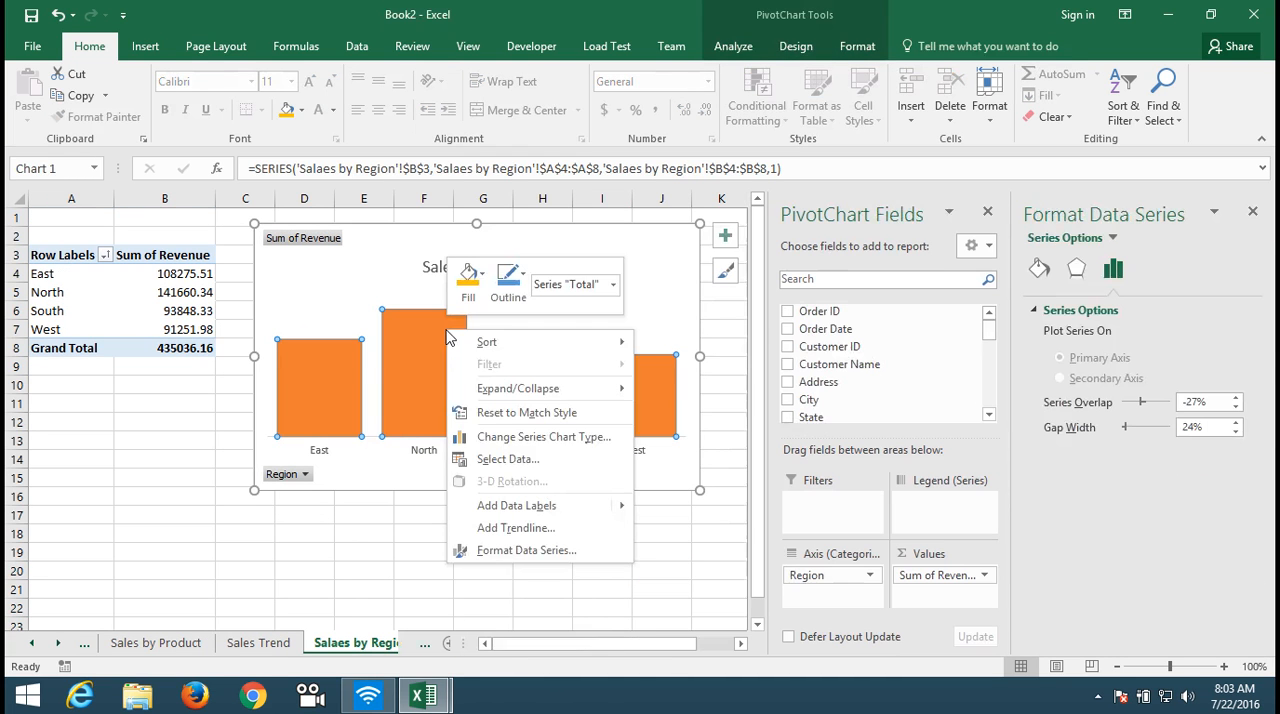
{"action": "mouse_move", "coordinate": [516, 505]}
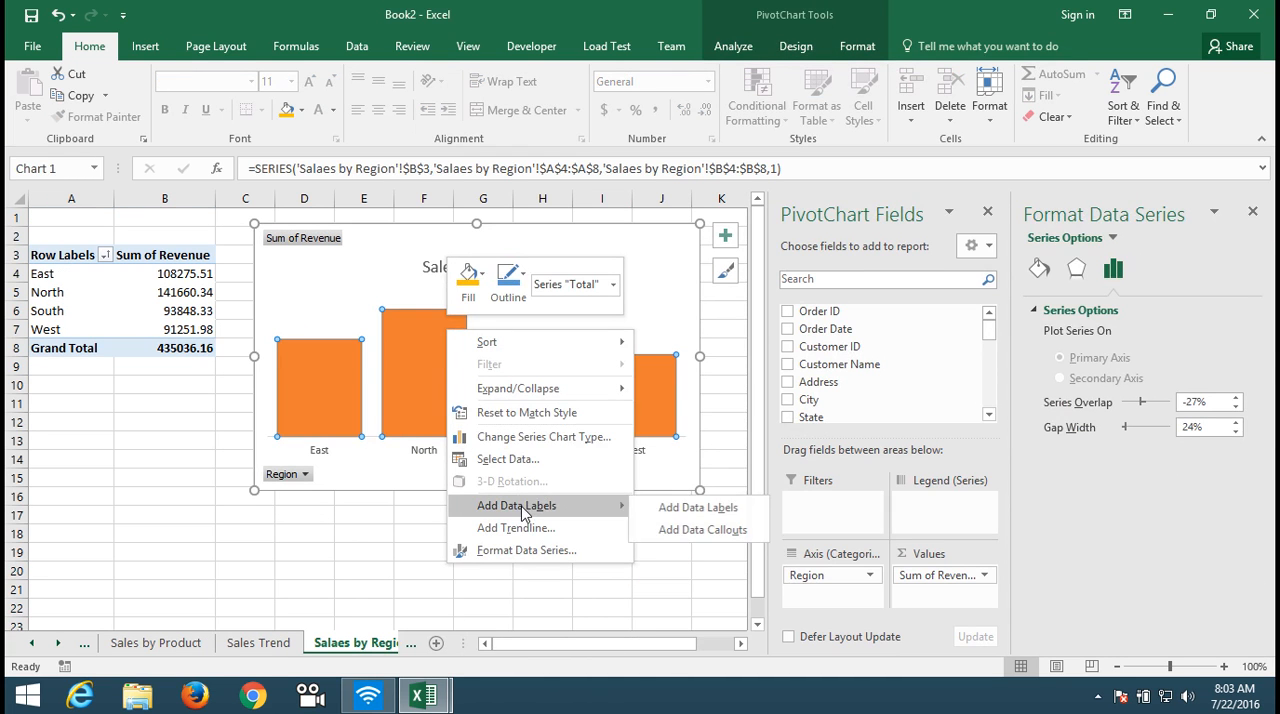
{"action": "left_click", "coordinate": [683, 514]}
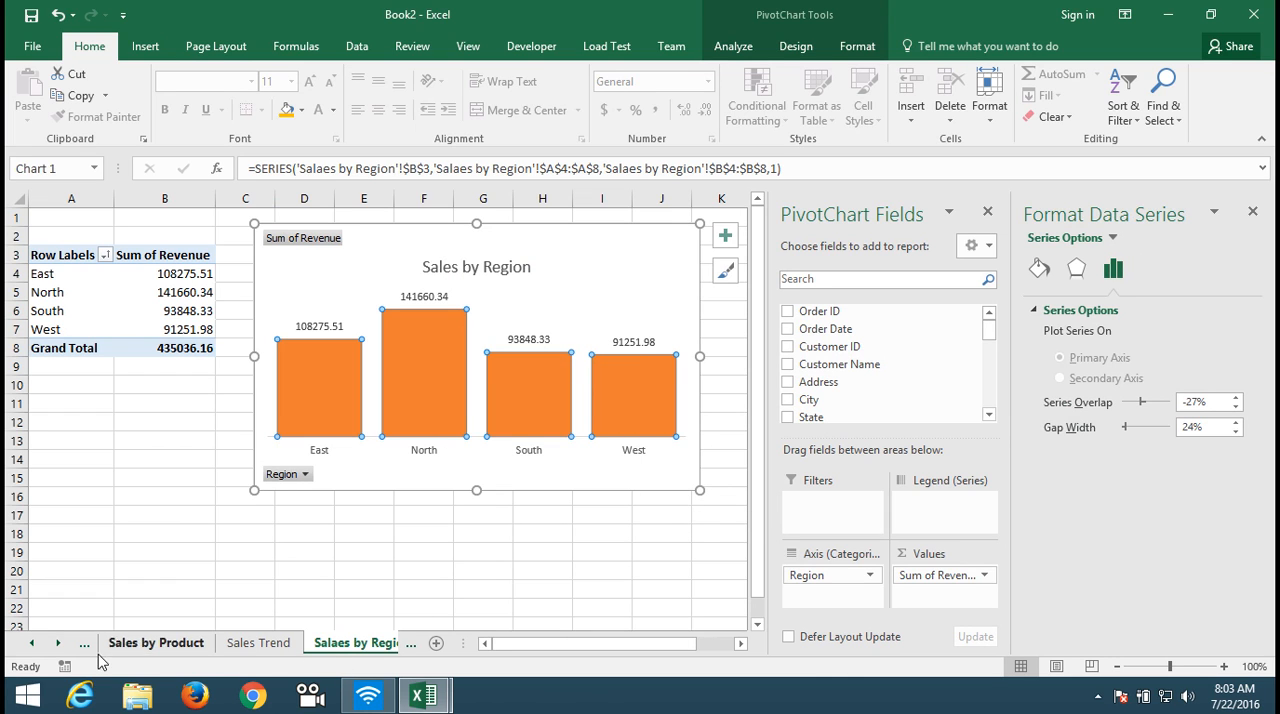
Step: Return to Sheet7 and rename it as Top 5 Customer
{"action": "left_click", "coordinate": [62, 645]}
{"action": "left_click", "coordinate": [61, 644]}
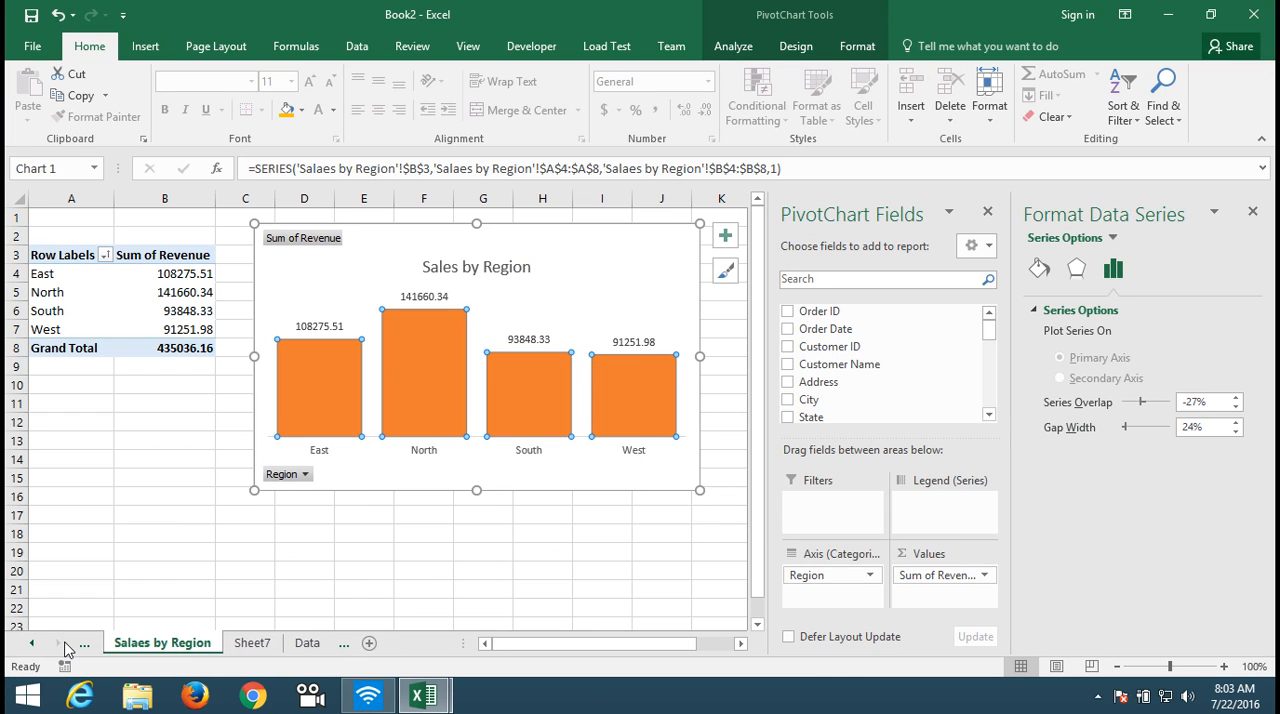
{"action": "left_click", "coordinate": [247, 643]}
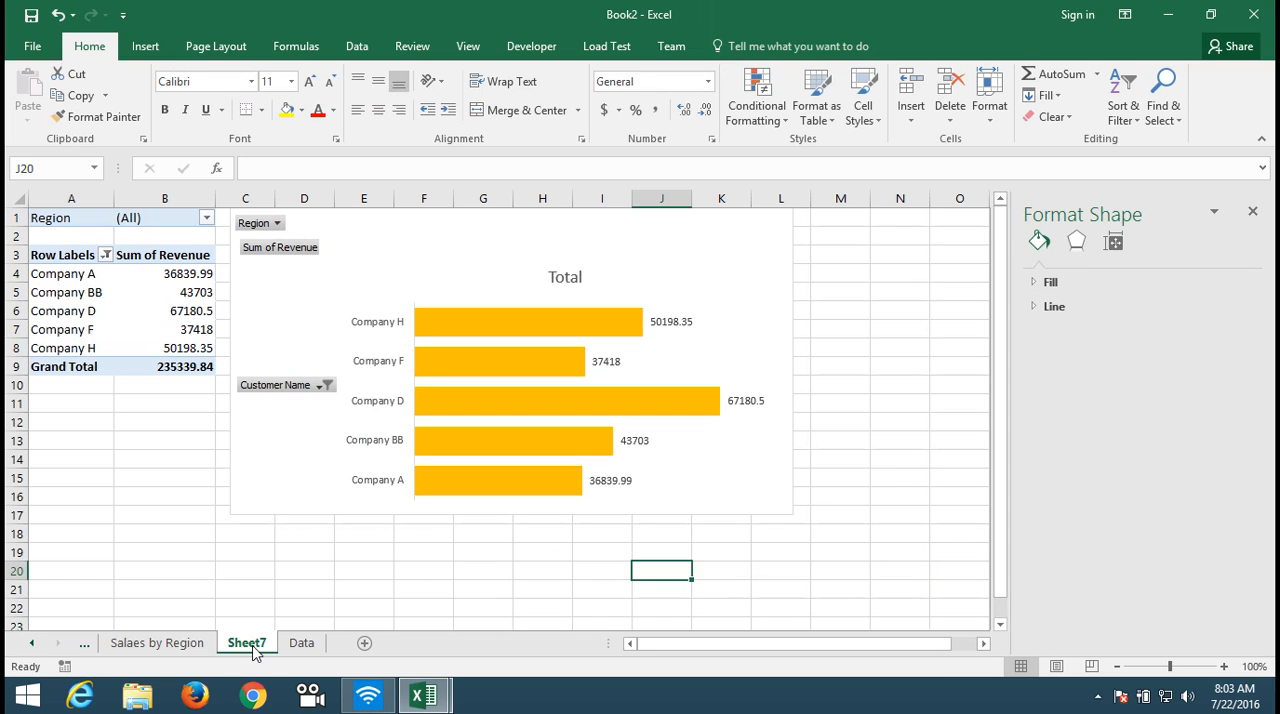
{"action": "double_click", "coordinate": [253, 646]}
{"action": "type", "text": "Top 5"}
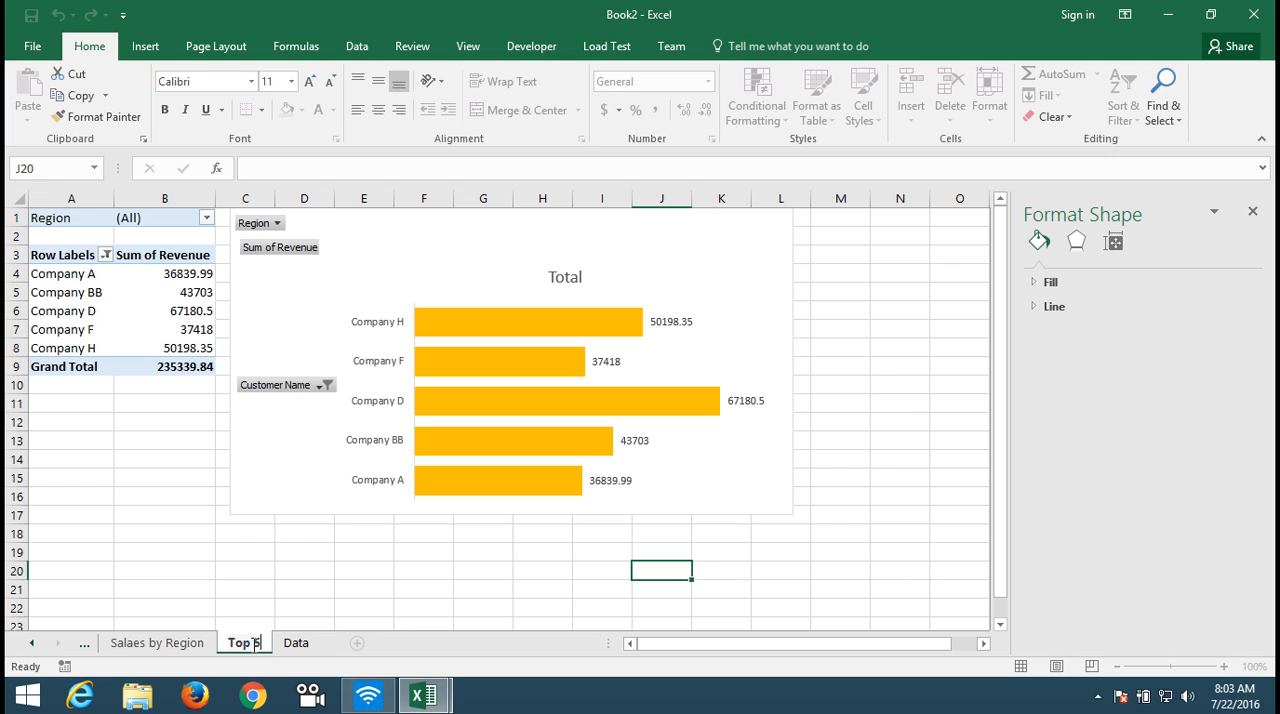
{"action": "type", "text": " Customer"}
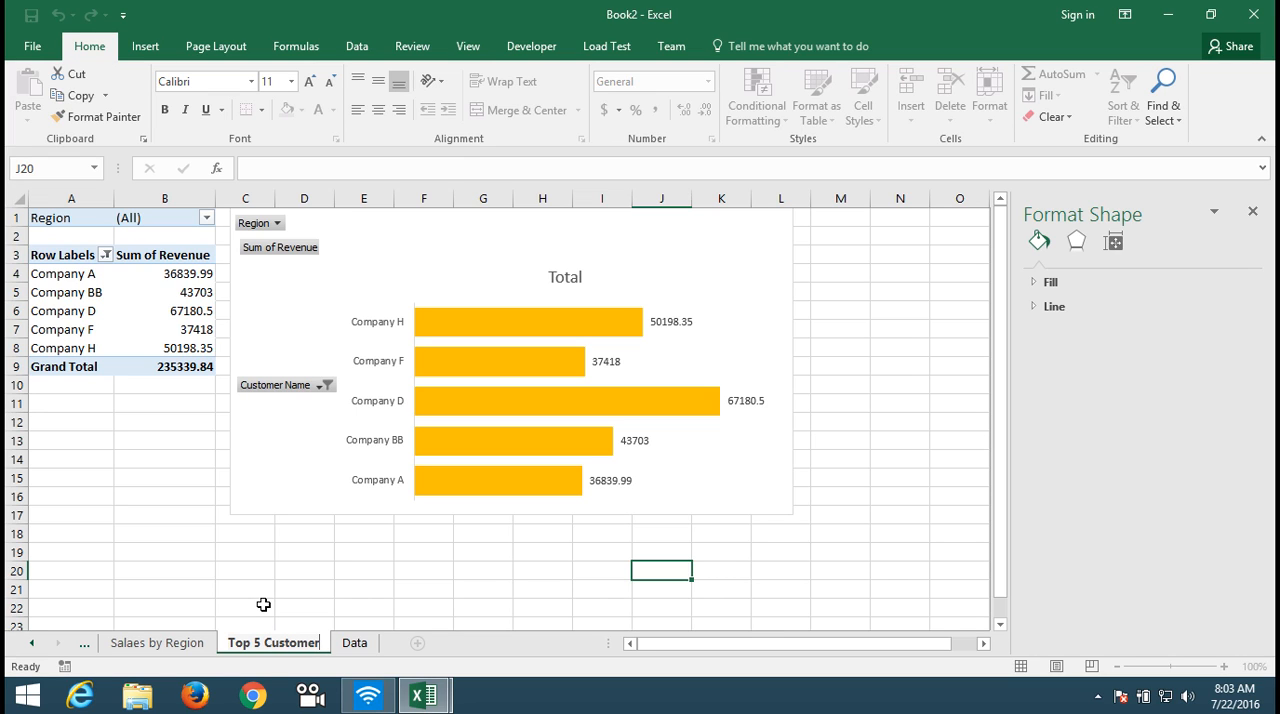
{"action": "left_click", "coordinate": [268, 584]}
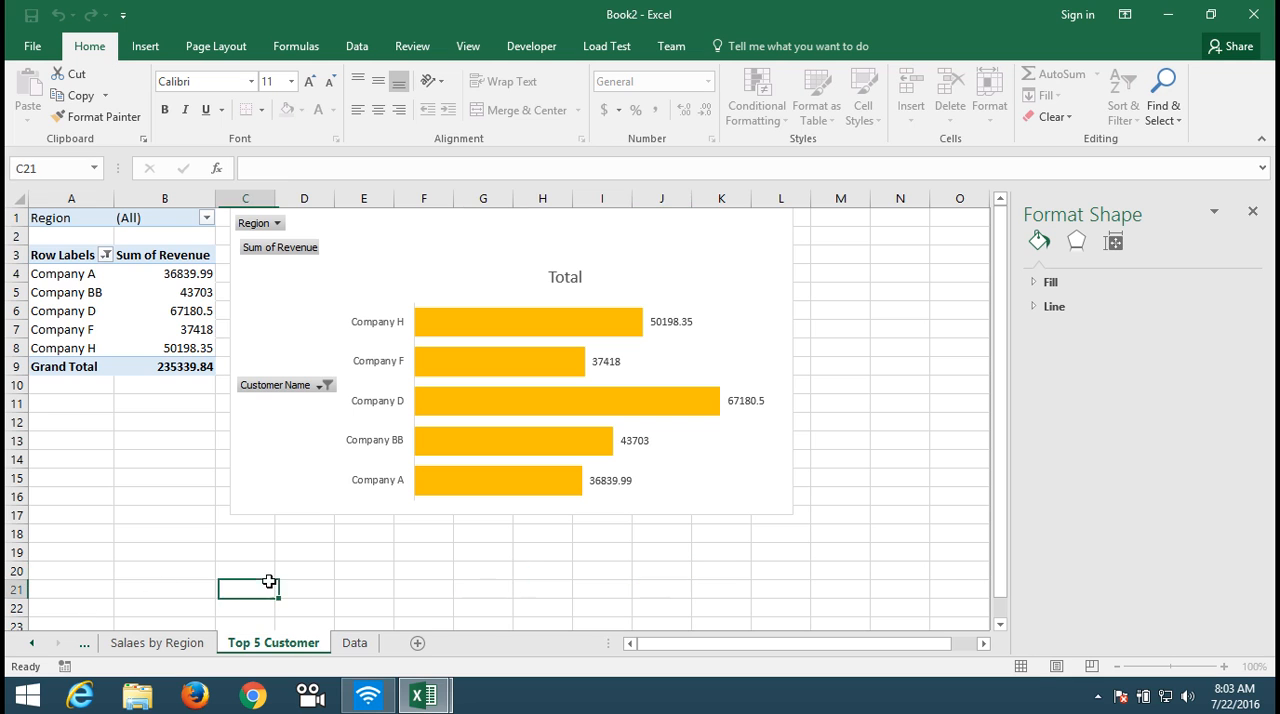
Step: Create a PivotTable on a new worksheet from the Data sheet's range A1:Z370
{"action": "left_click", "coordinate": [355, 645]}
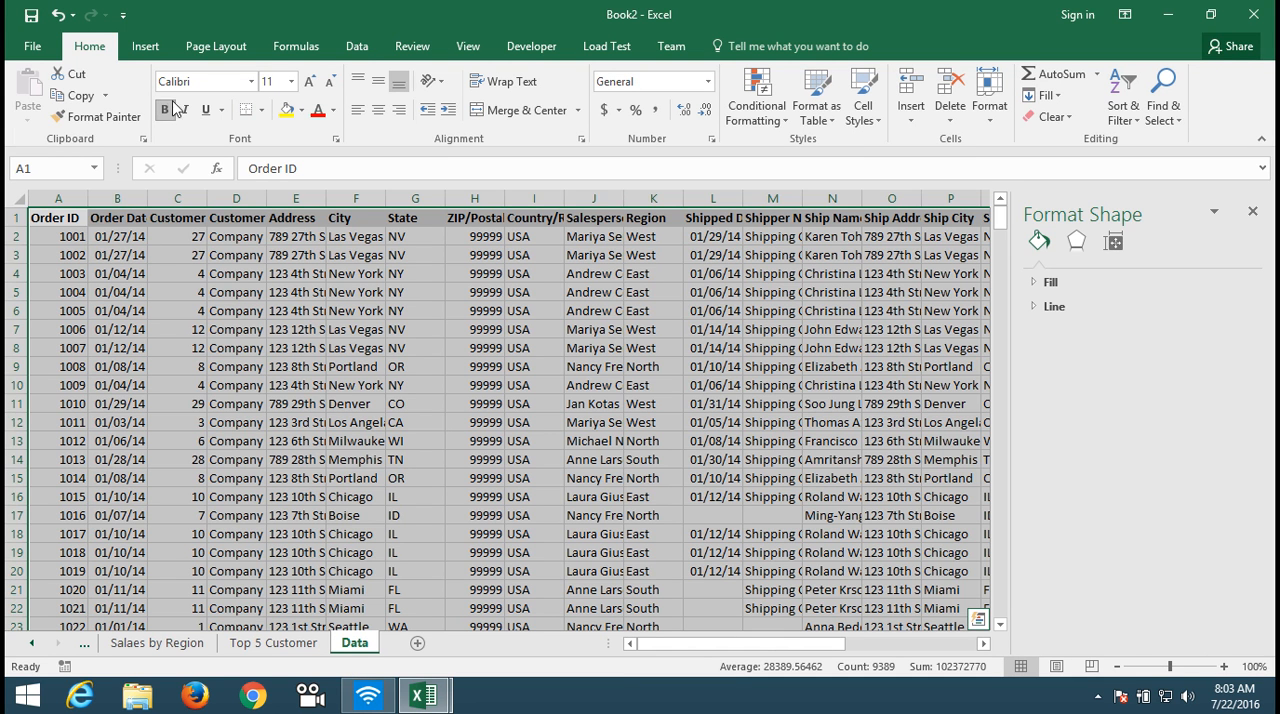
{"action": "left_click", "coordinate": [160, 50]}
{"action": "left_click", "coordinate": [36, 90]}
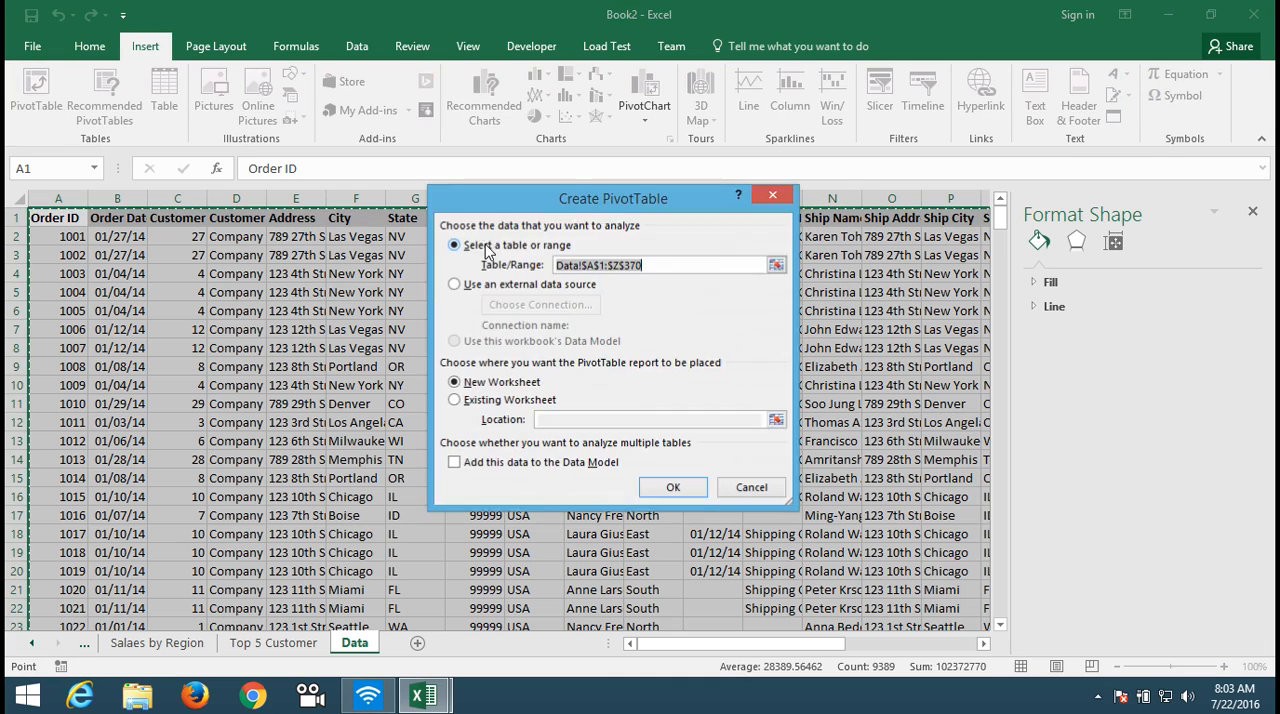
{"action": "left_click", "coordinate": [673, 489]}
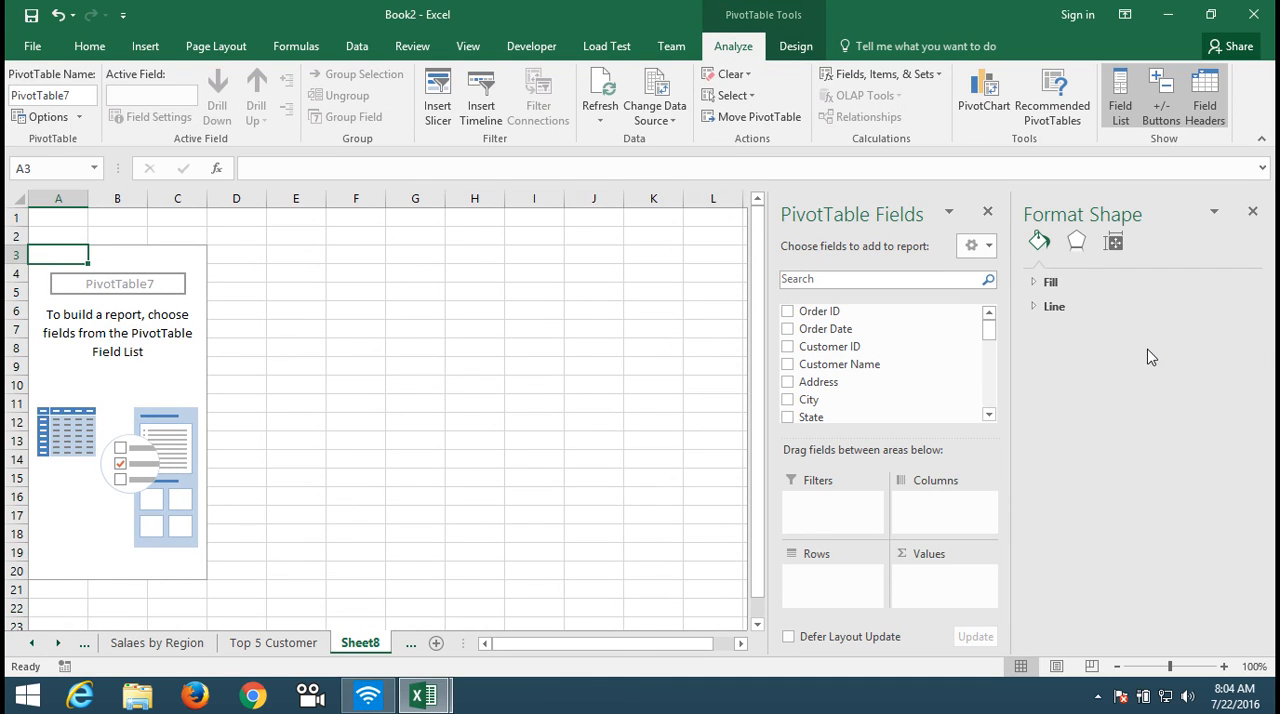
Step: Add the Salesperson field to the rows of the new PivotTable
{"action": "left_click", "coordinate": [988, 414]}
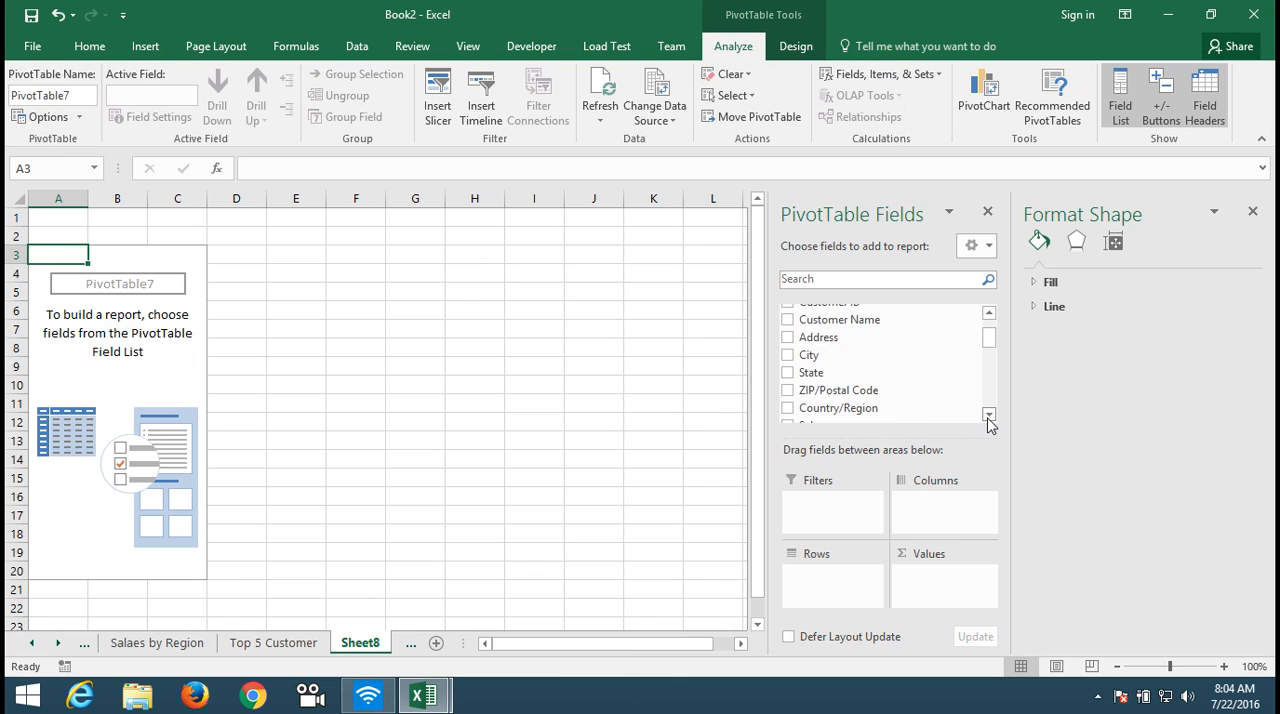
{"action": "left_click", "coordinate": [988, 414]}
{"action": "left_click", "coordinate": [988, 414]}
{"action": "left_click_drag", "start_coordinate": [971, 397], "coordinate": [844, 582]}
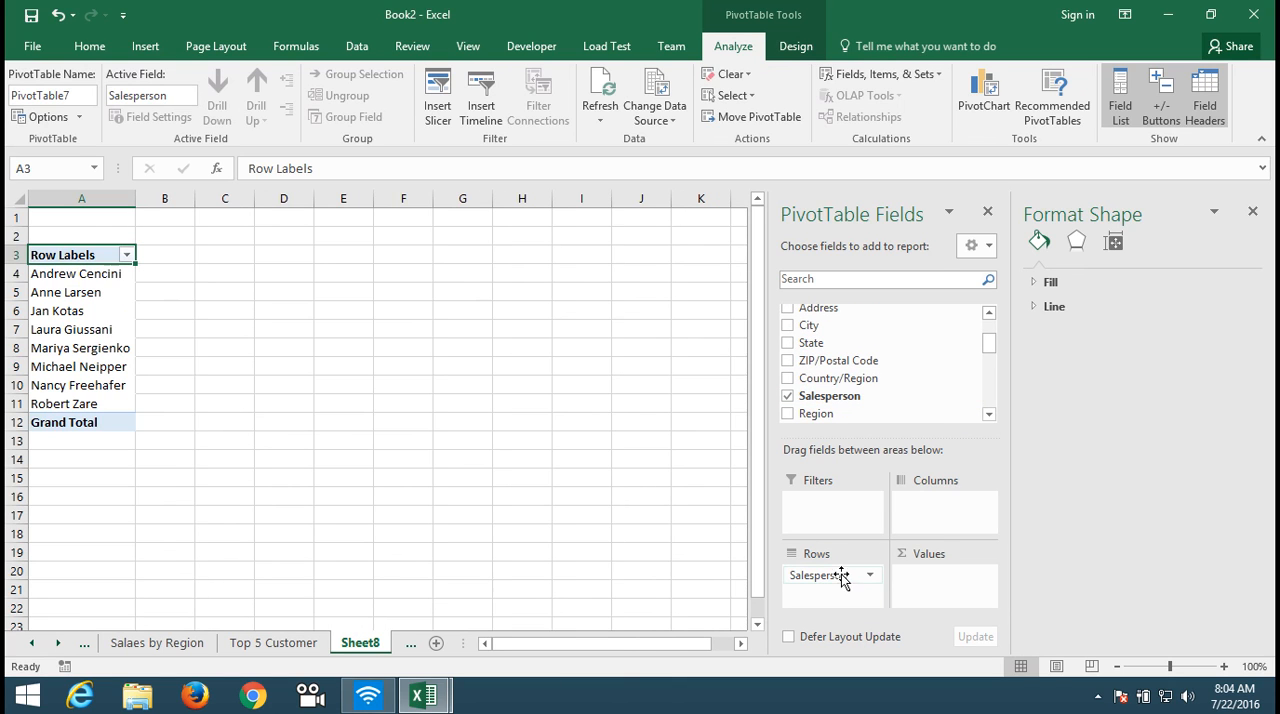
Step: Add the Revenue field to the PivotTable's values and summarize it by Sum
{"action": "left_click", "coordinate": [989, 371]}
{"action": "left_click_drag", "start_coordinate": [989, 373], "coordinate": [989, 411]}
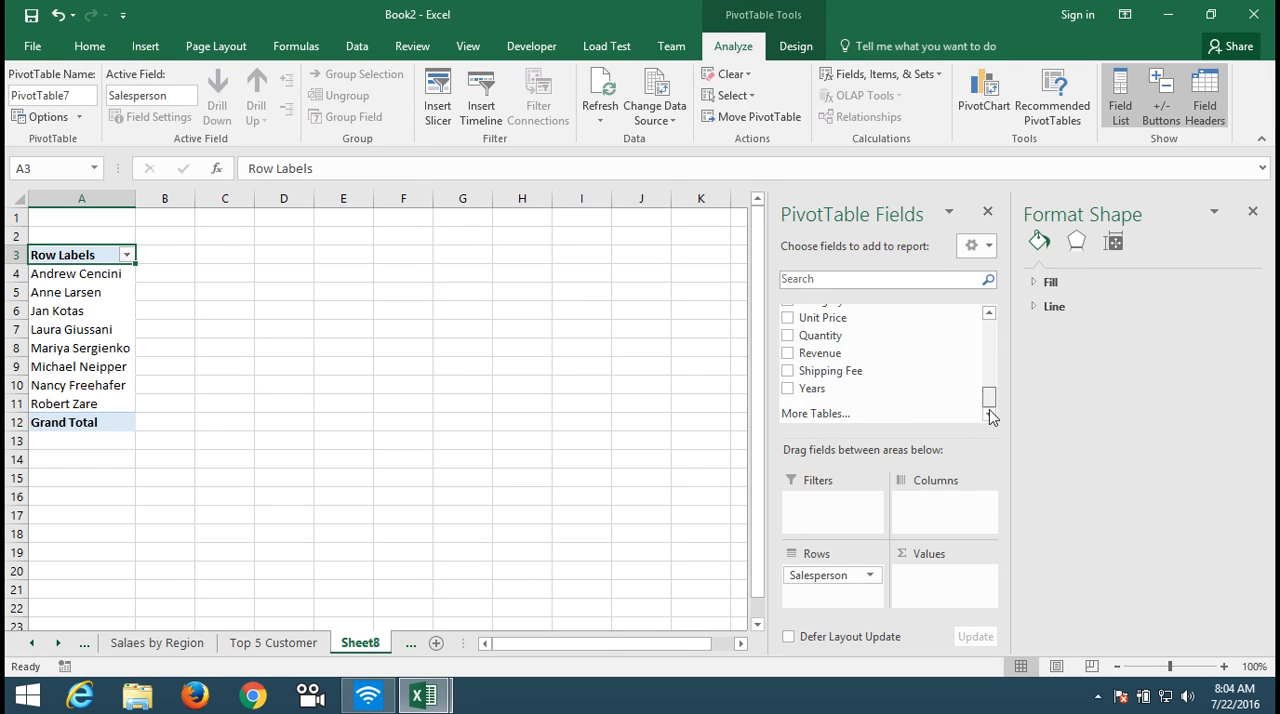
{"action": "left_click_drag", "start_coordinate": [852, 353], "coordinate": [947, 584]}
{"action": "left_click", "coordinate": [945, 577]}
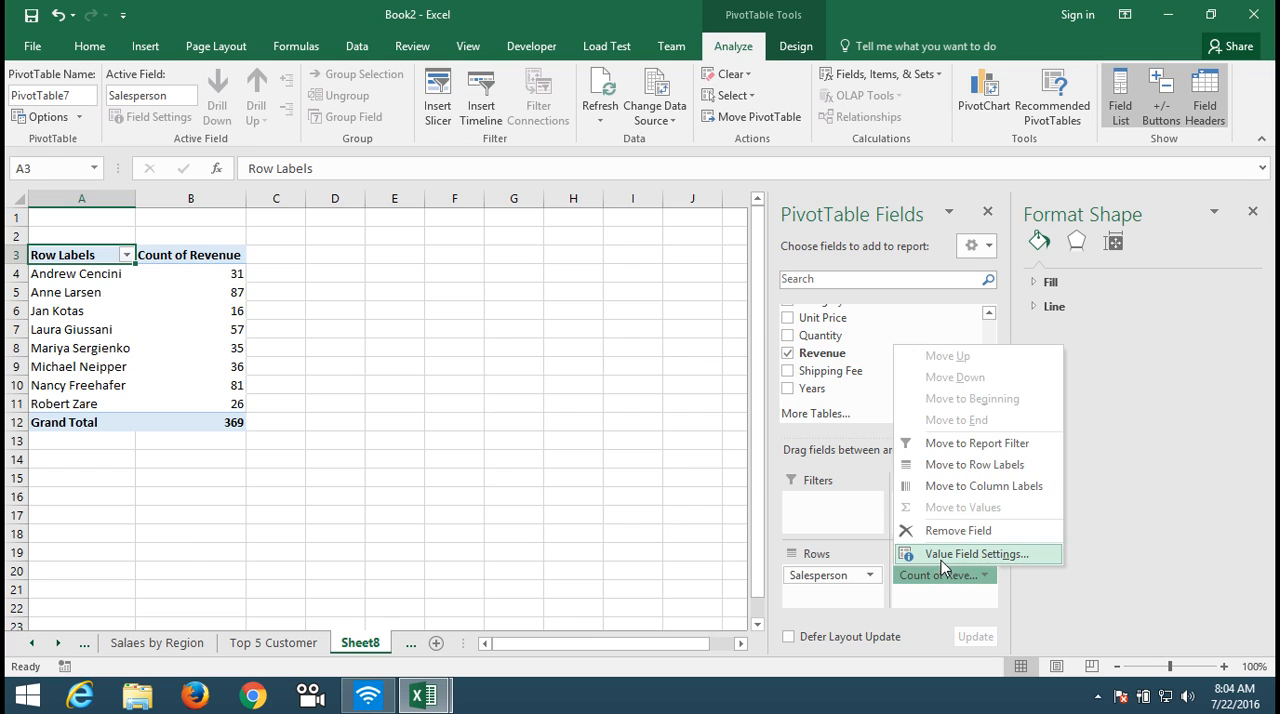
{"action": "left_click", "coordinate": [972, 551]}
{"action": "left_click", "coordinate": [524, 365]}
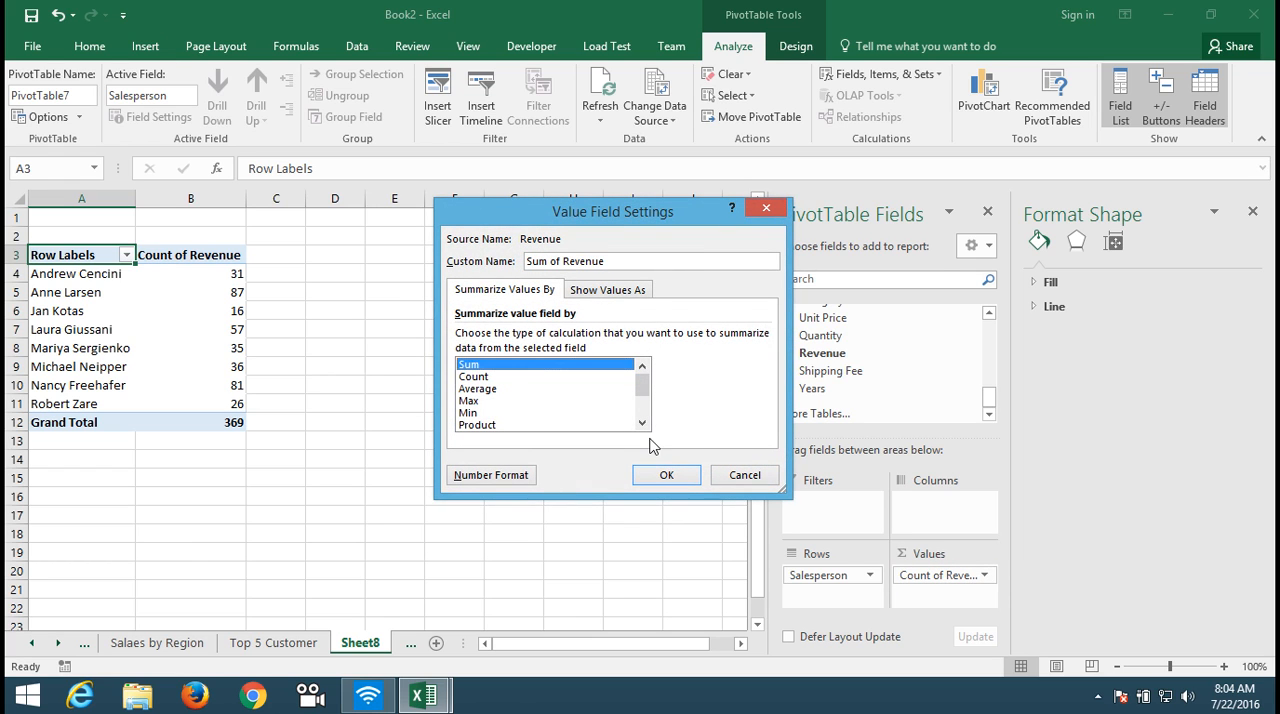
{"action": "left_click", "coordinate": [665, 476]}
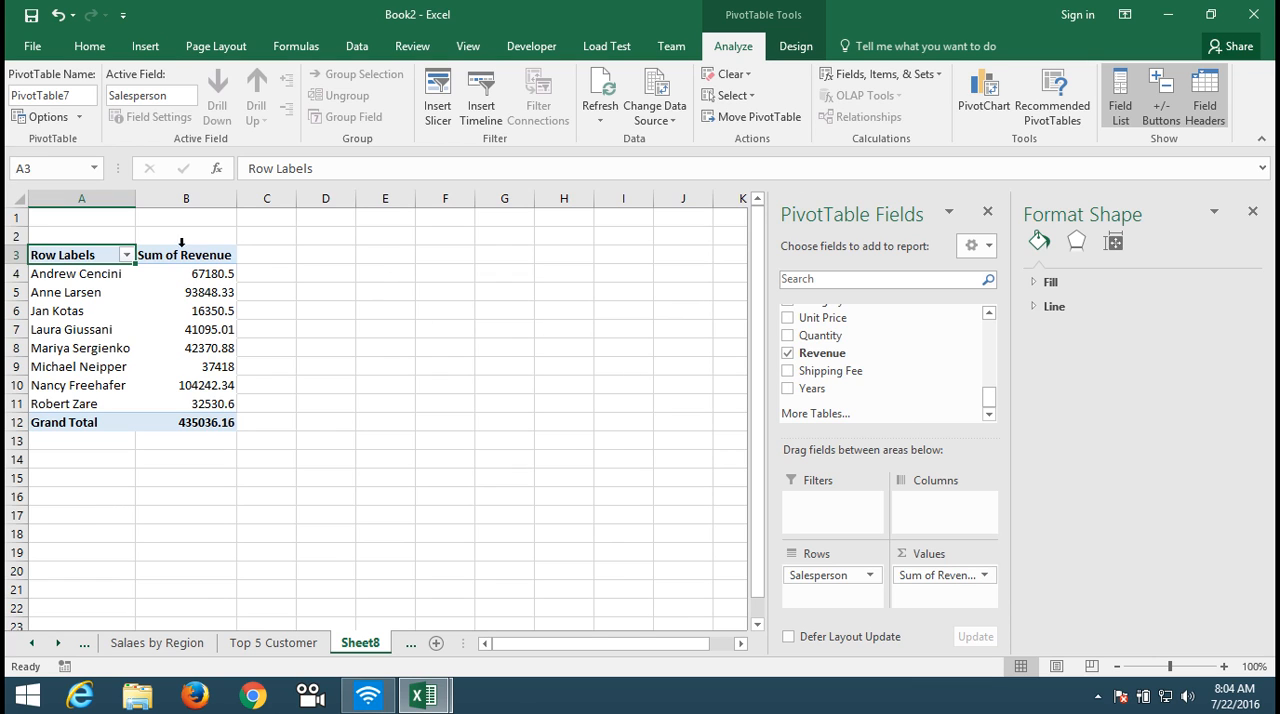
{"action": "left_click", "coordinate": [127, 256]}
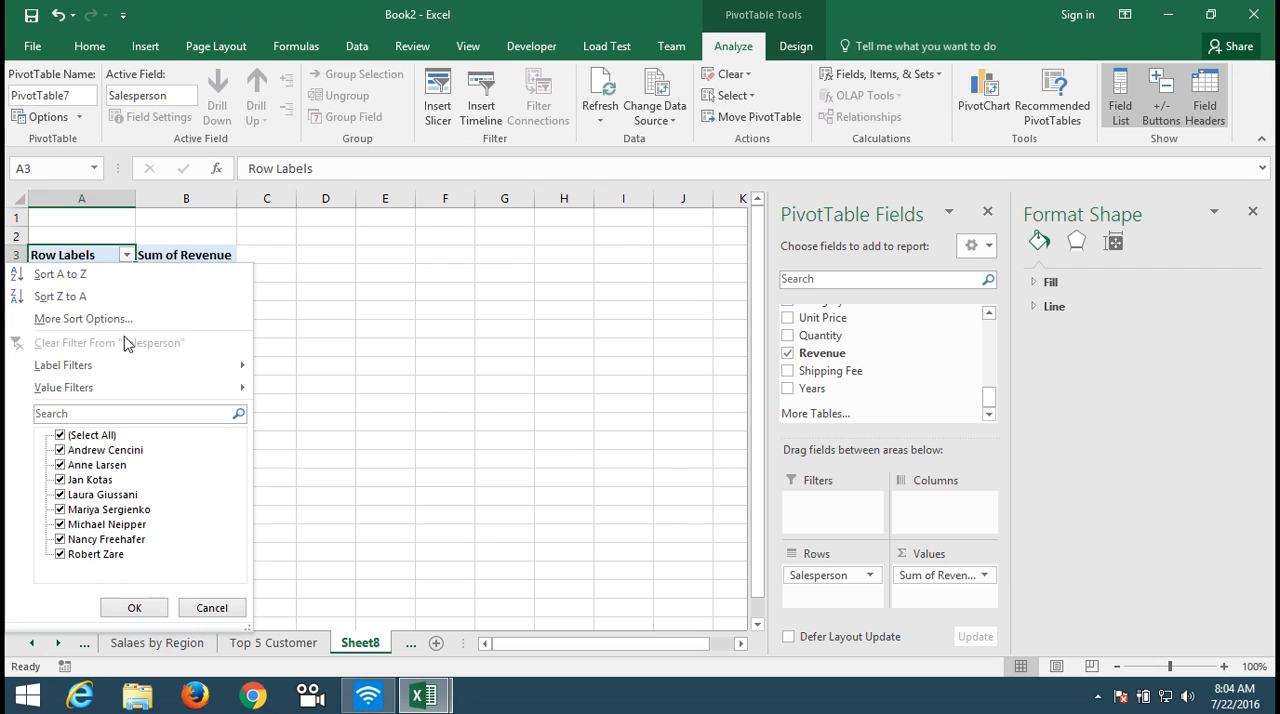
{"action": "mouse_move", "coordinate": [128, 374]}
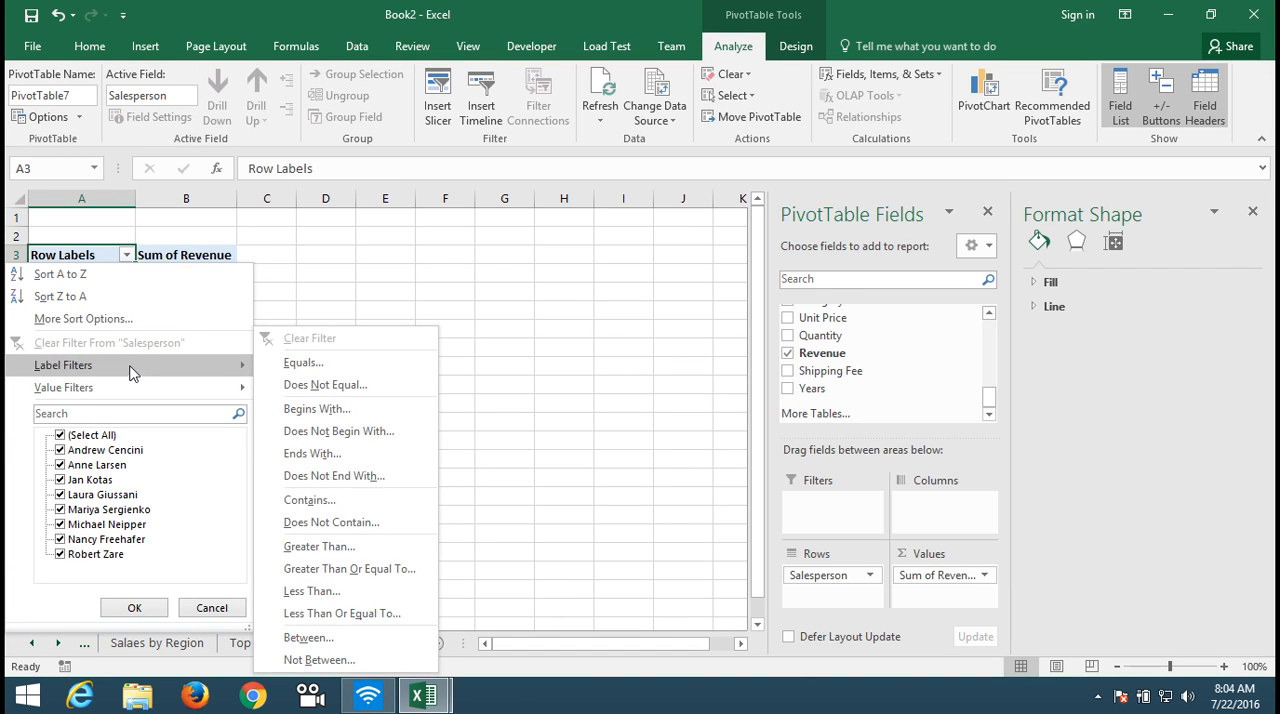
{"action": "left_click", "coordinate": [134, 607]}
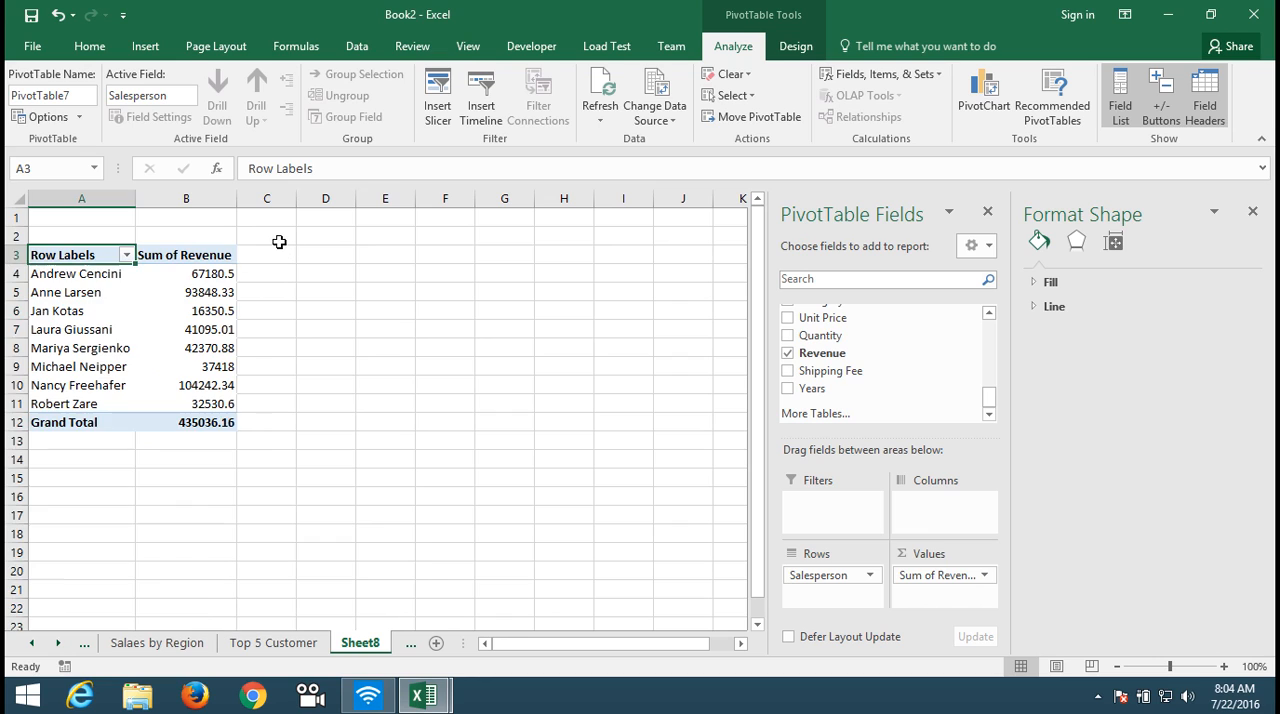
Step: Sort the salespeople in the PivotTable by Sum of Revenue from largest to smallest
{"action": "left_click", "coordinate": [206, 274]}
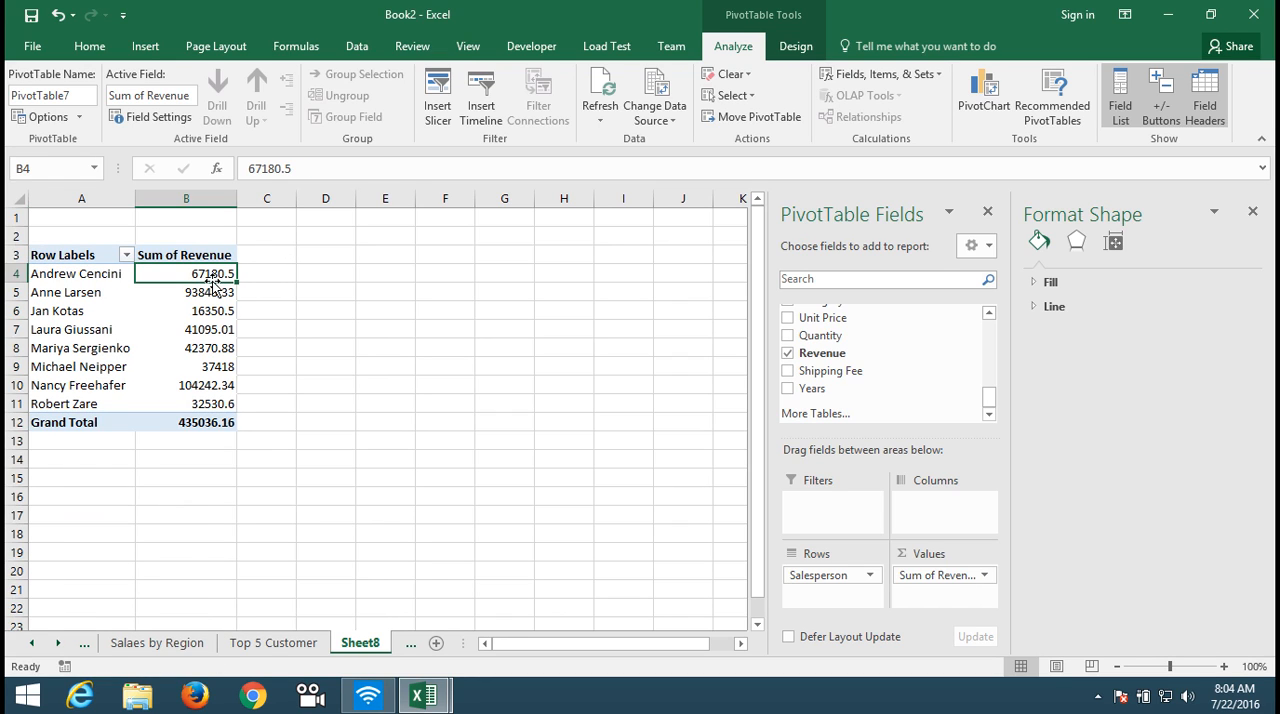
{"action": "left_click", "coordinate": [213, 292]}
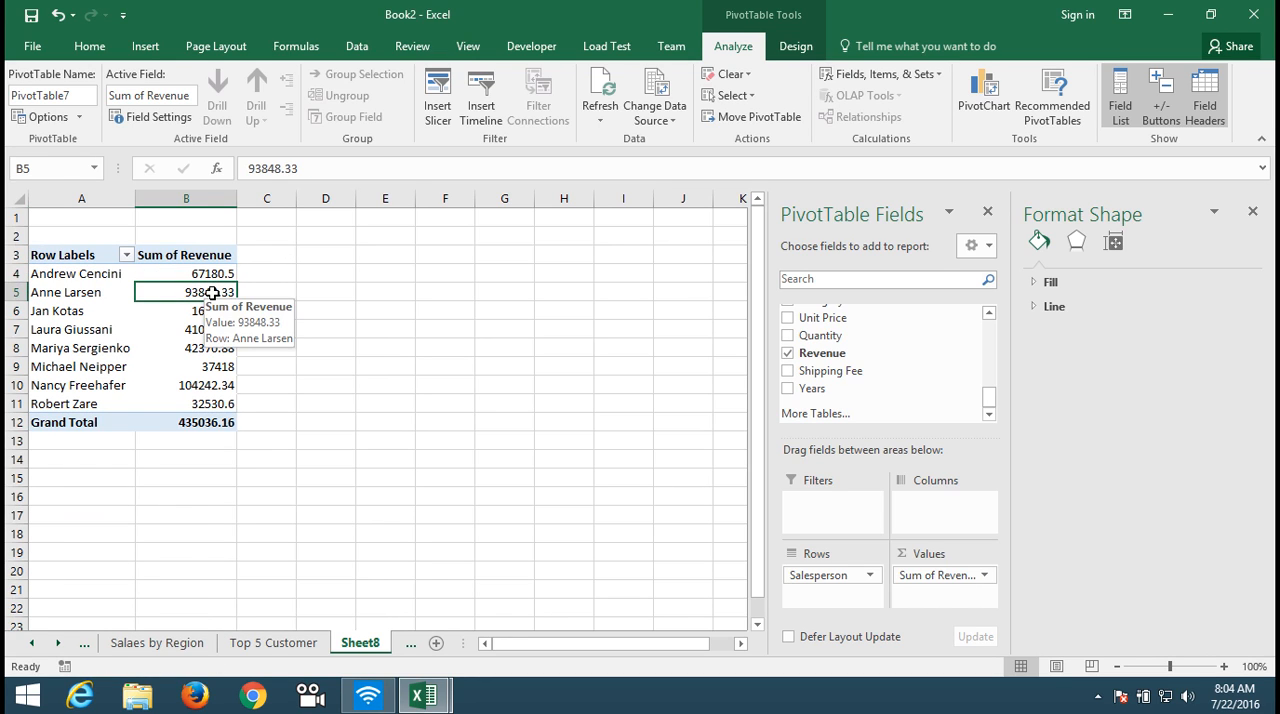
{"action": "right_click", "coordinate": [213, 292]}
{"action": "mouse_move", "coordinate": [285, 397]}
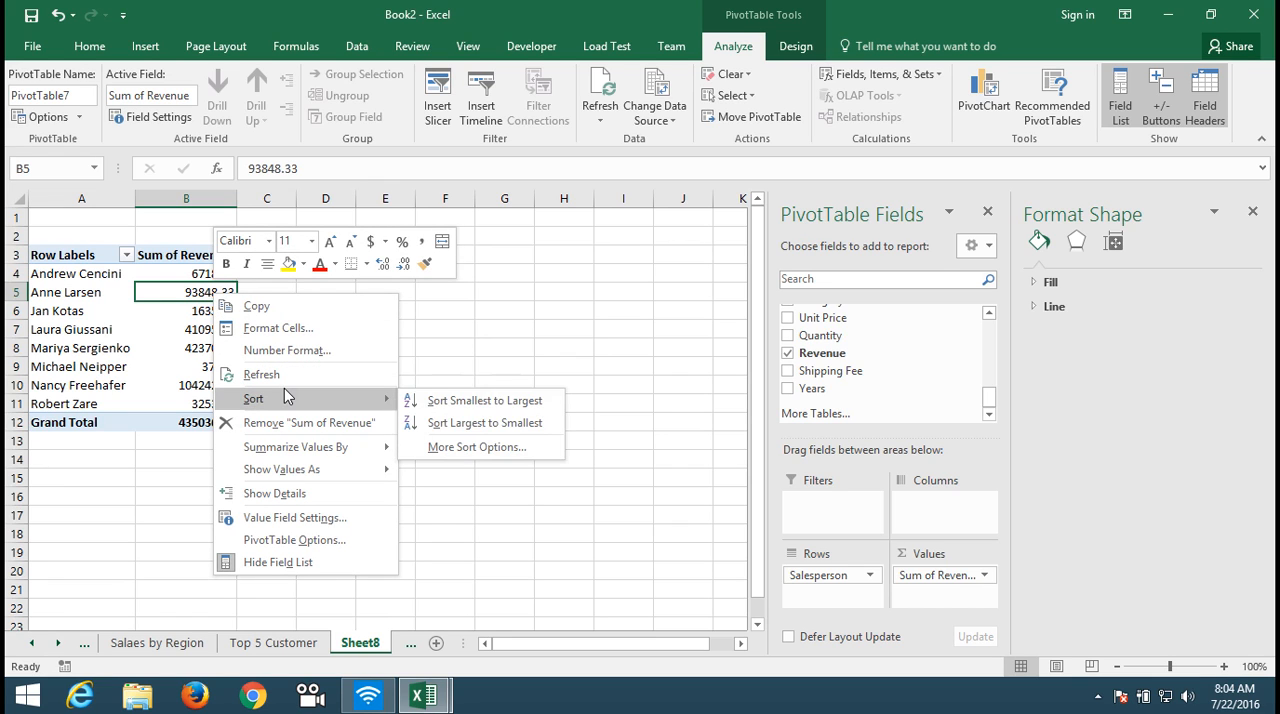
{"action": "left_click", "coordinate": [436, 424]}
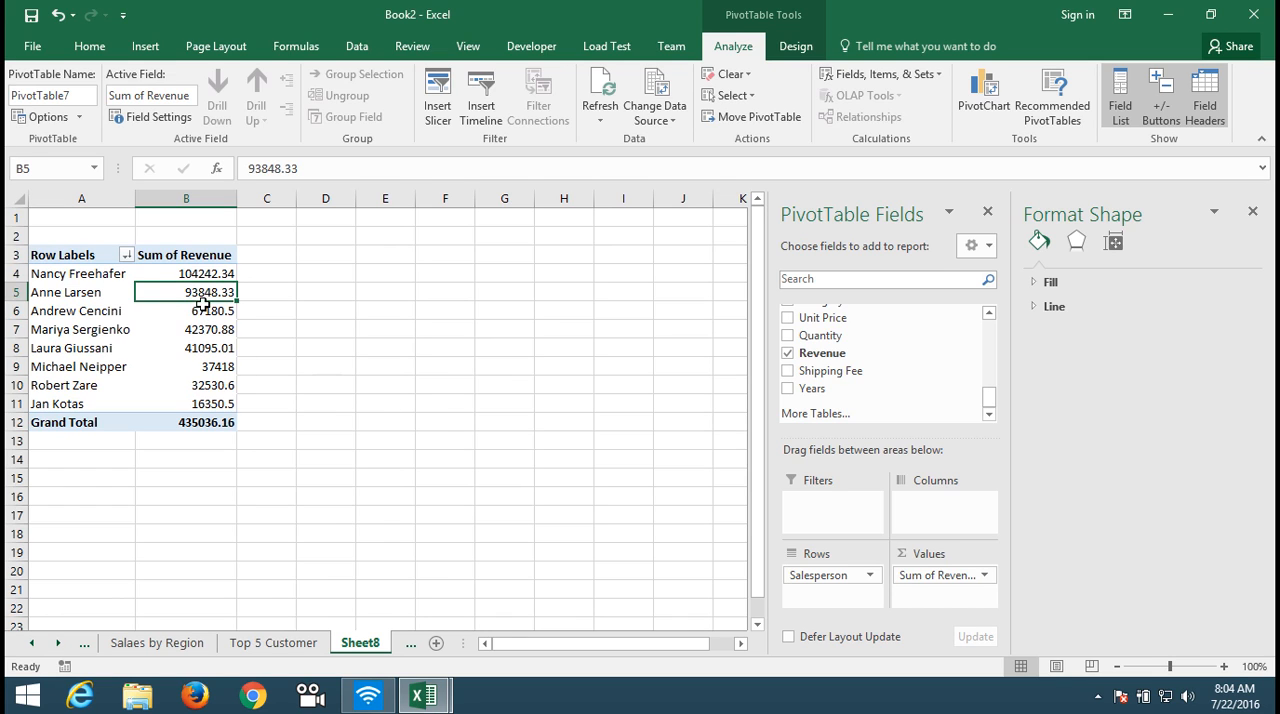
Step: Sort the salespeople in the PivotTable by Sum of Revenue from smallest to largest
{"action": "mouse_move", "coordinate": [202, 294]}
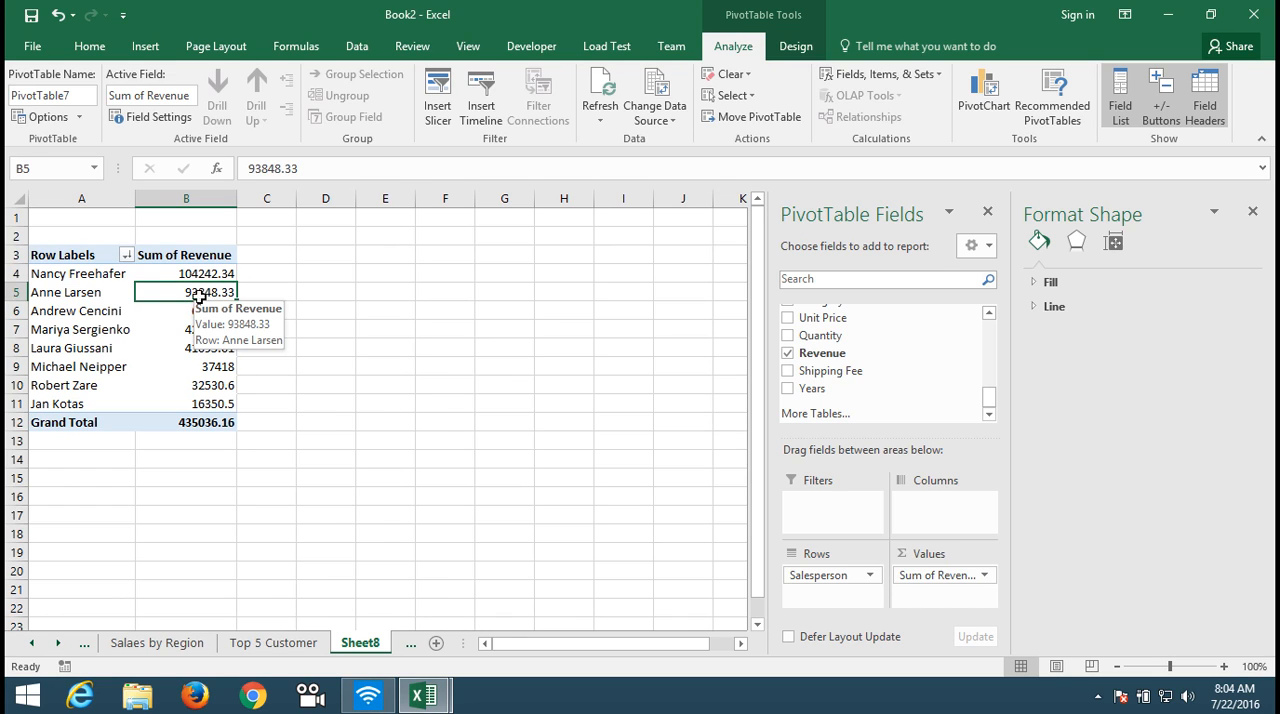
{"action": "right_click", "coordinate": [193, 290]}
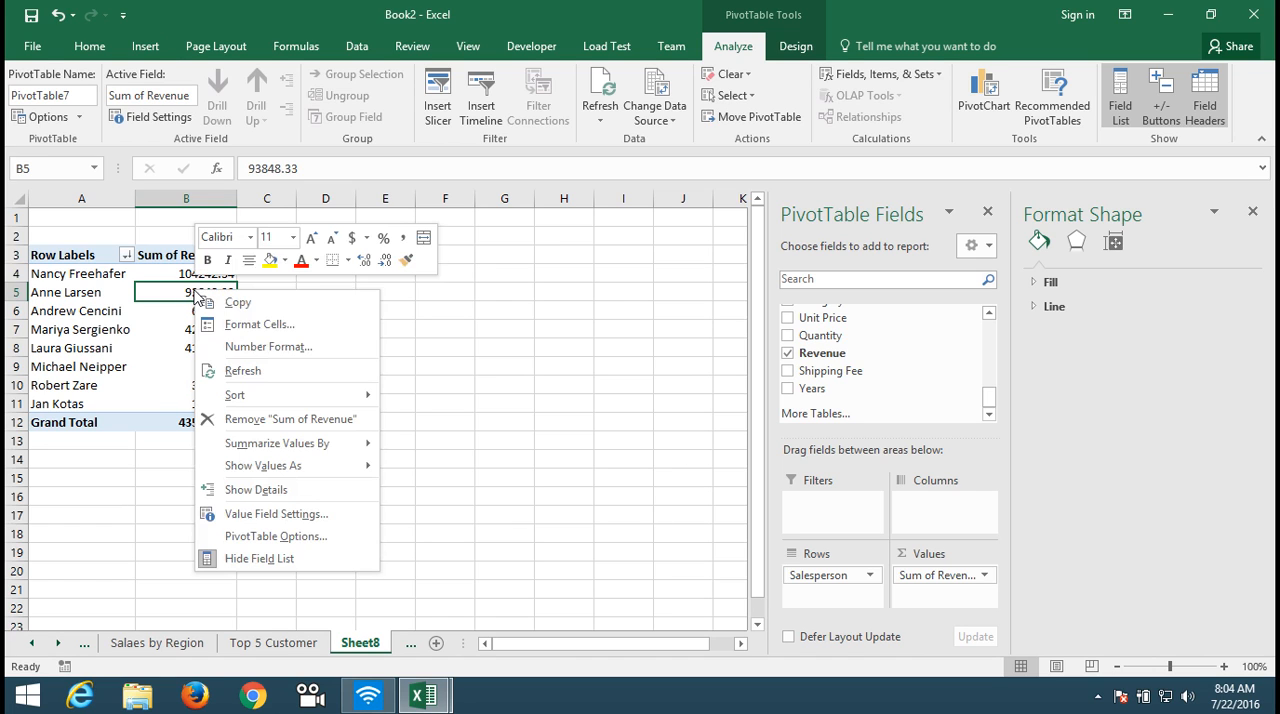
{"action": "mouse_move", "coordinate": [256, 400]}
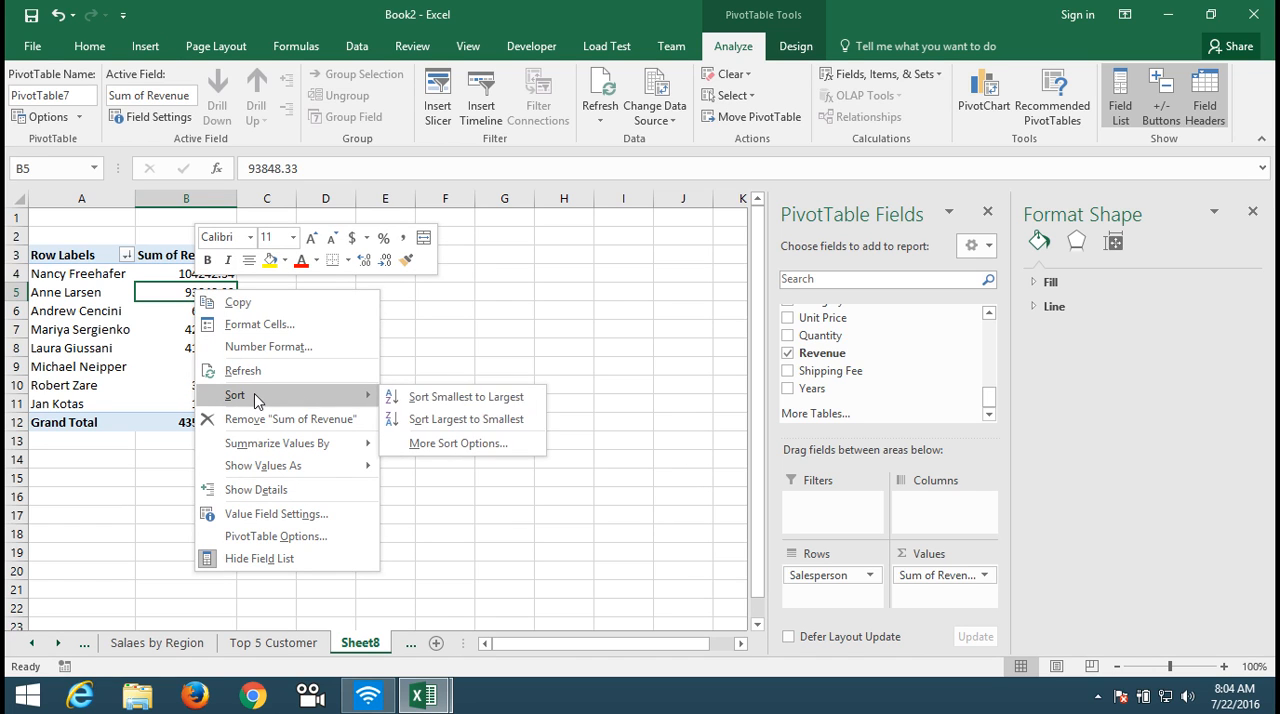
{"action": "left_click", "coordinate": [444, 400]}
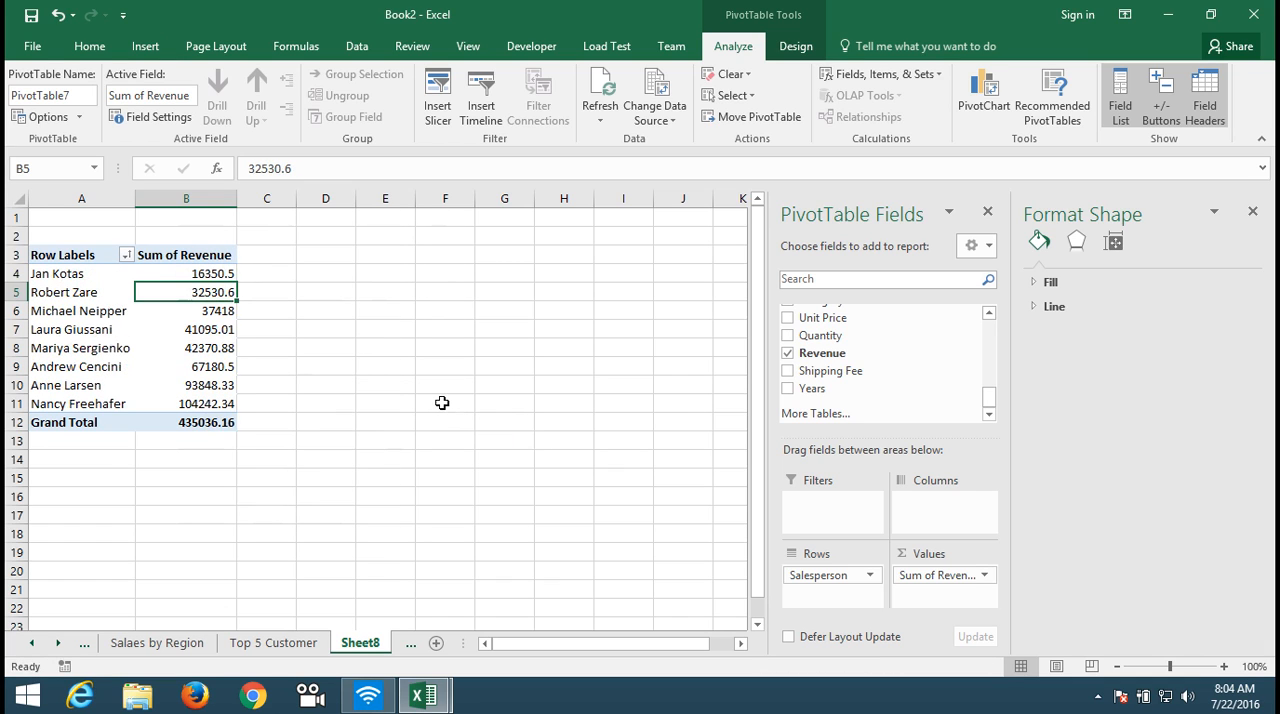
Step: Insert a 2-D clustered bar chart of the salesperson revenue PivotTable
{"action": "left_click", "coordinate": [148, 46]}
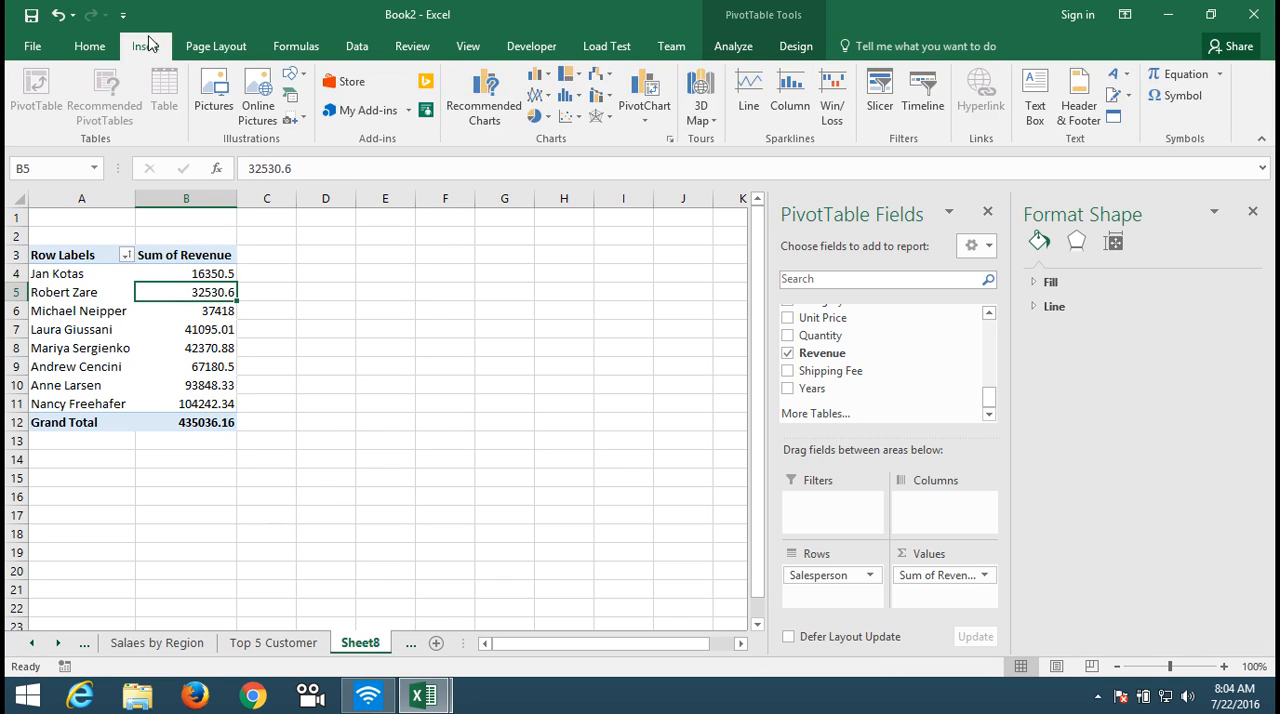
{"action": "left_click", "coordinate": [580, 106]}
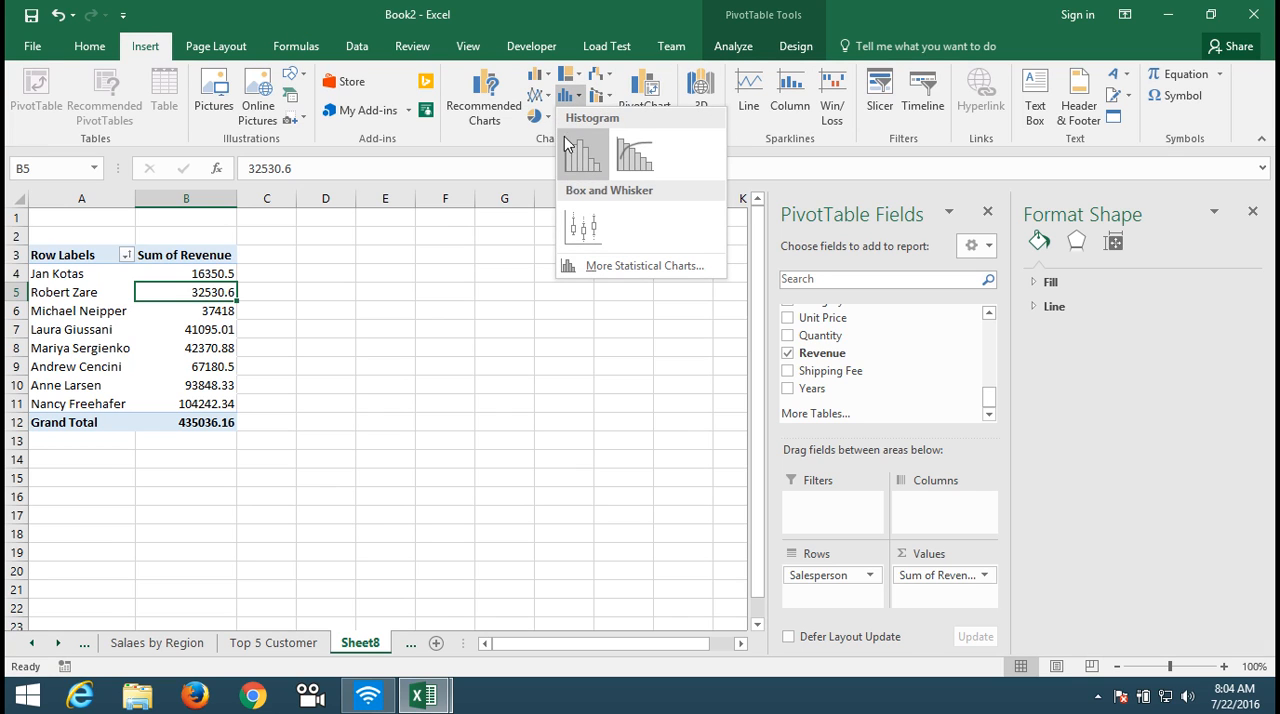
{"action": "left_click", "coordinate": [537, 74]}
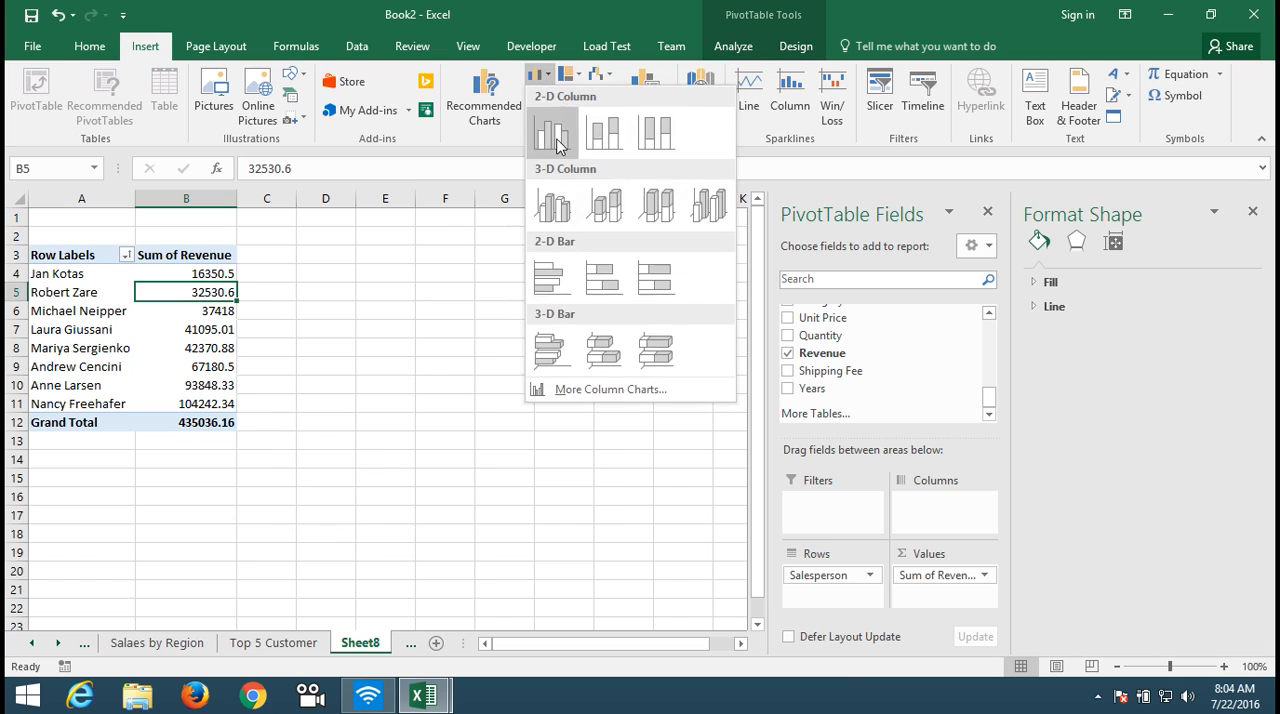
{"action": "left_click", "coordinate": [554, 290]}
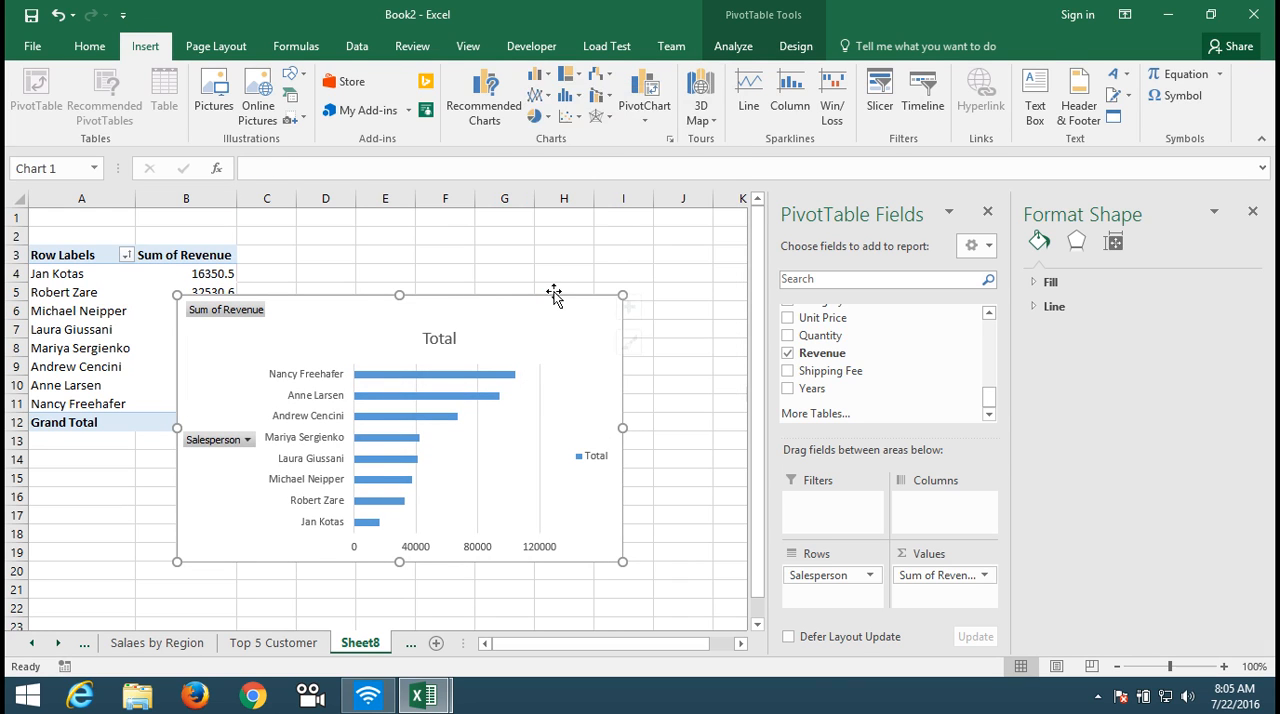
Step: Delete the legend and the horizontal value axis from the salesperson bar chart
{"action": "left_click", "coordinate": [596, 455]}
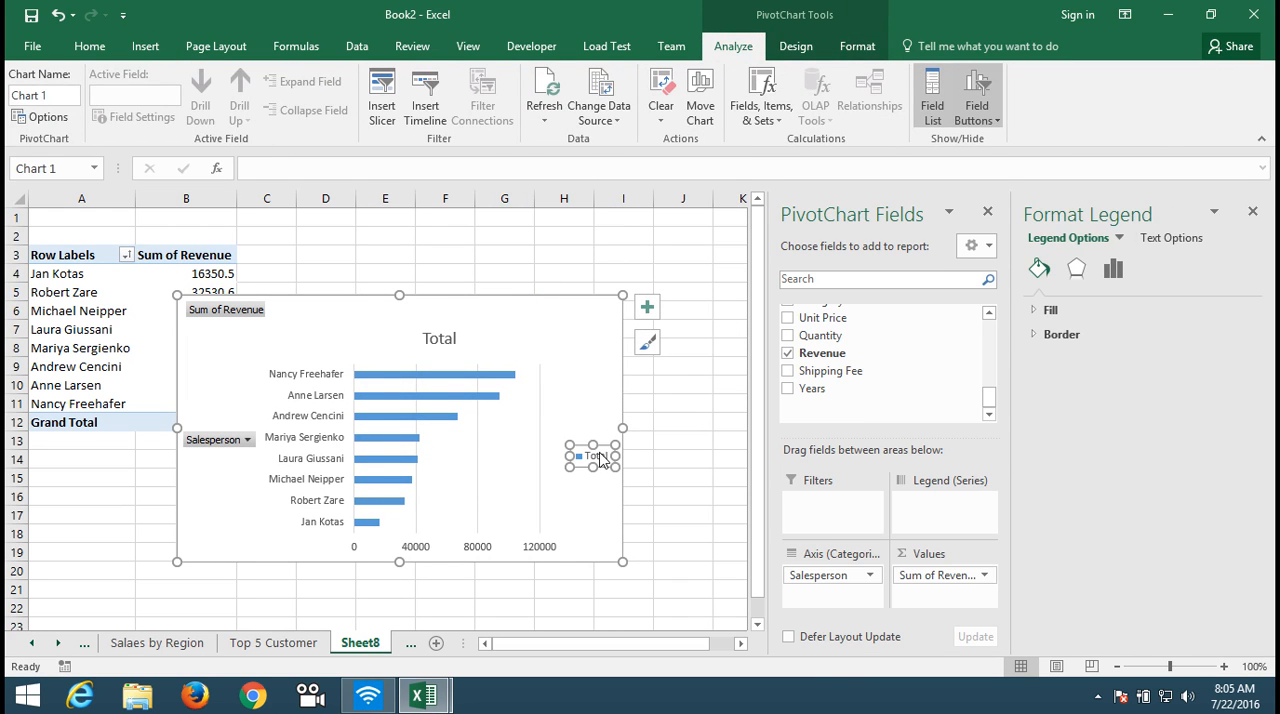
{"action": "key", "text": "Delete"}
{"action": "left_click", "coordinate": [434, 556]}
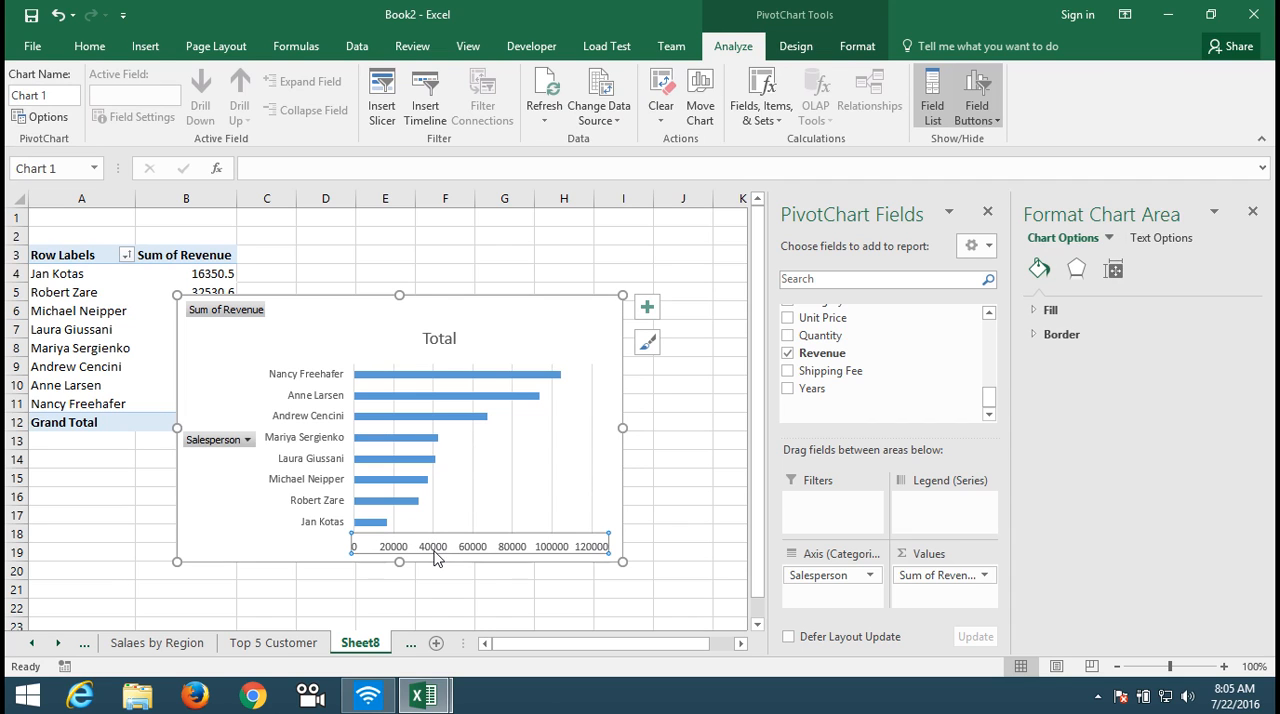
{"action": "key", "text": "Delete"}
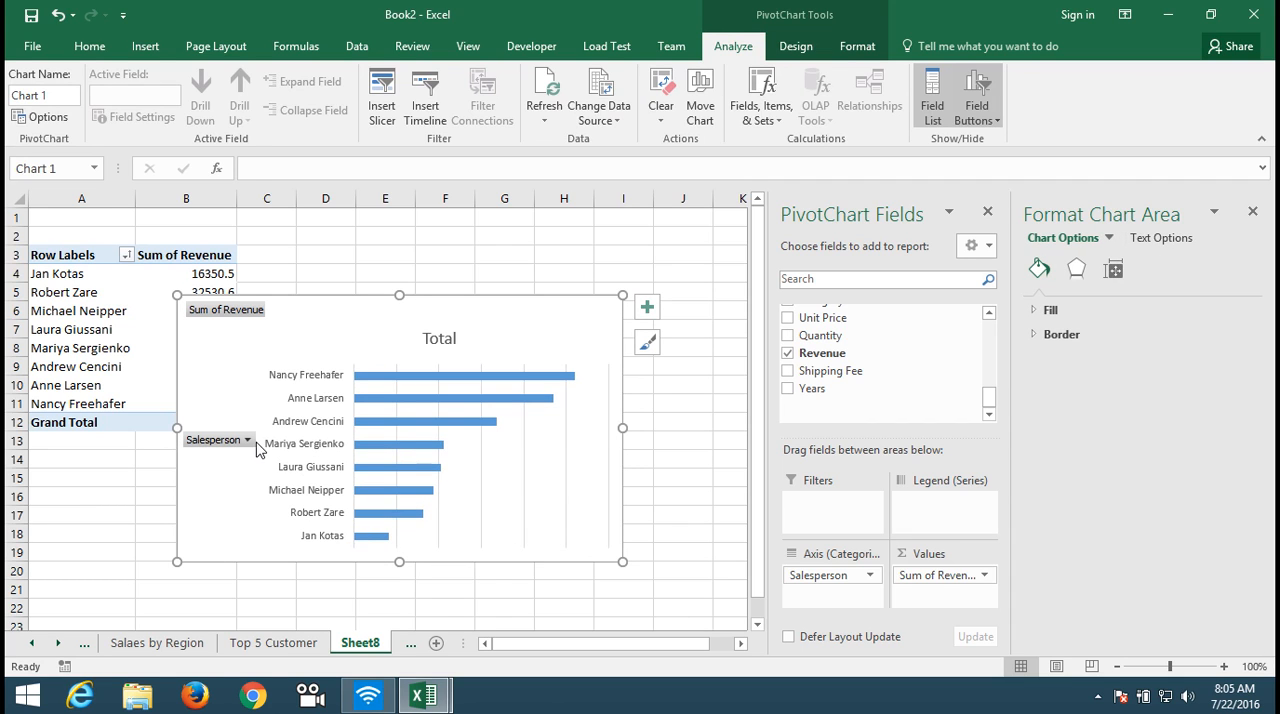
Step: Hide the axis field button and the value field button on the salesperson chart
{"action": "left_click", "coordinate": [247, 440]}
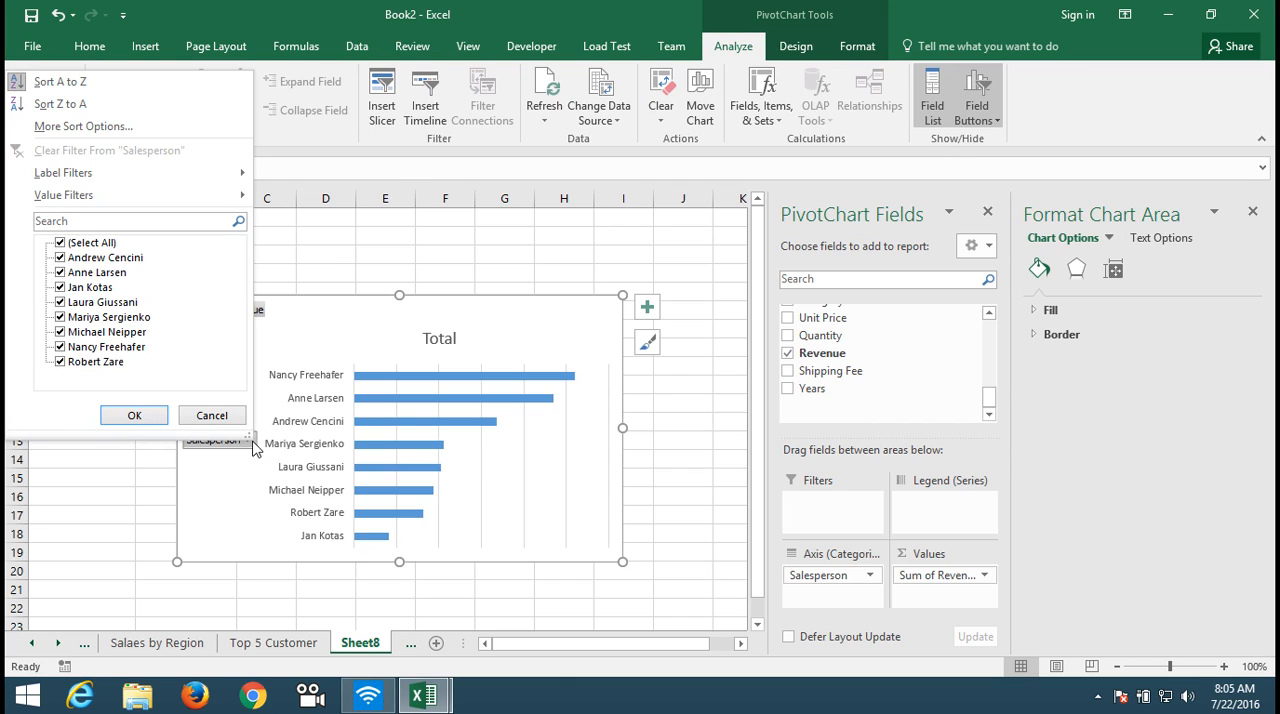
{"action": "right_click", "coordinate": [253, 443]}
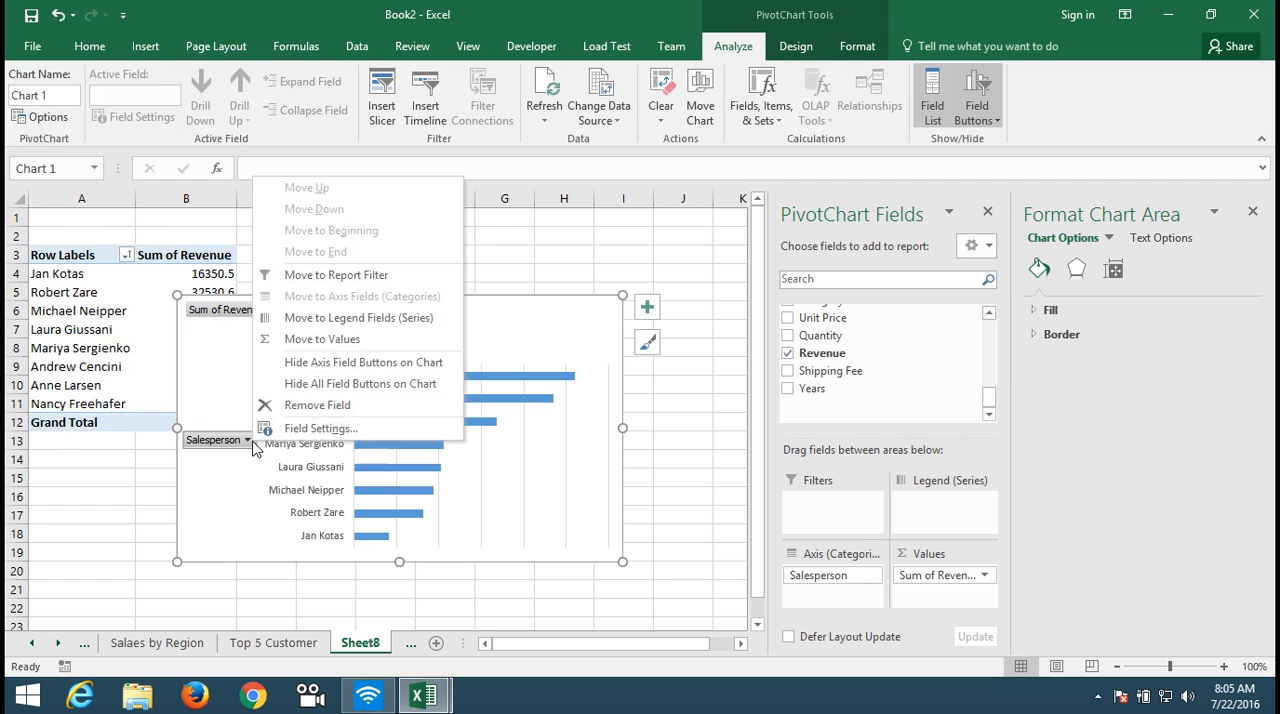
{"action": "left_click", "coordinate": [368, 364]}
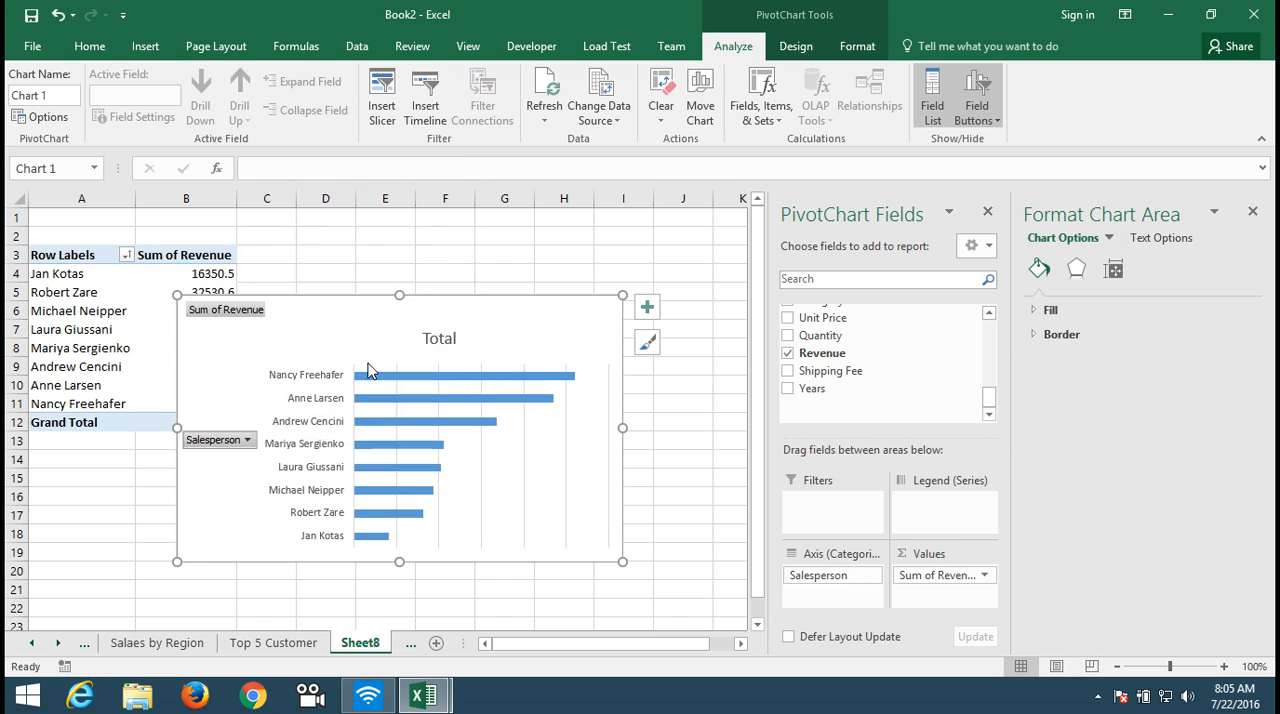
{"action": "right_click", "coordinate": [248, 311]}
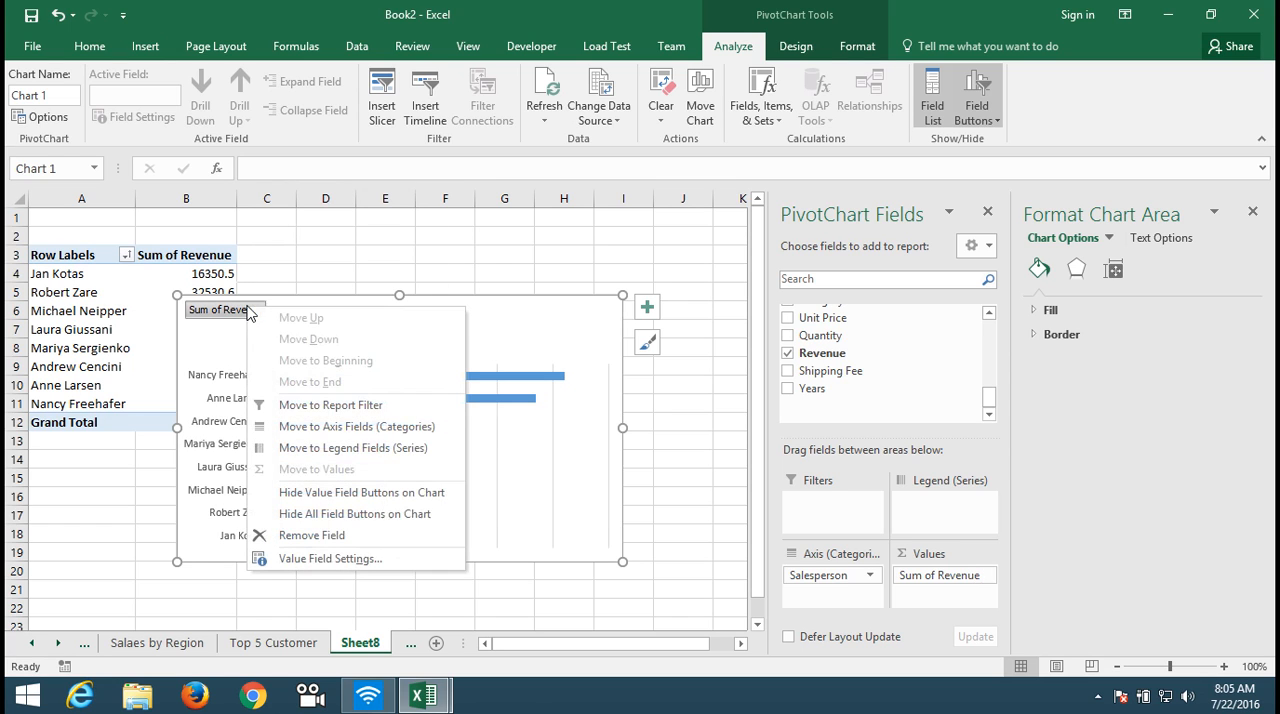
{"action": "left_click", "coordinate": [324, 493]}
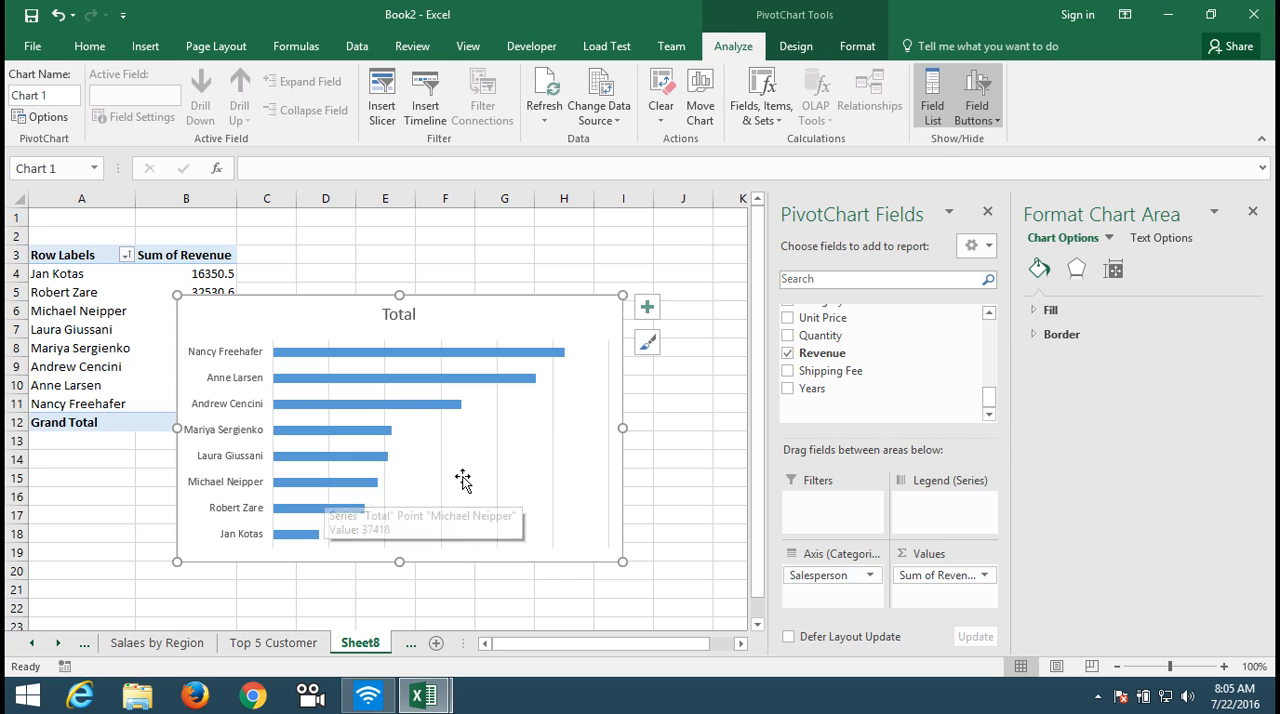
{"action": "left_click", "coordinate": [700, 425]}
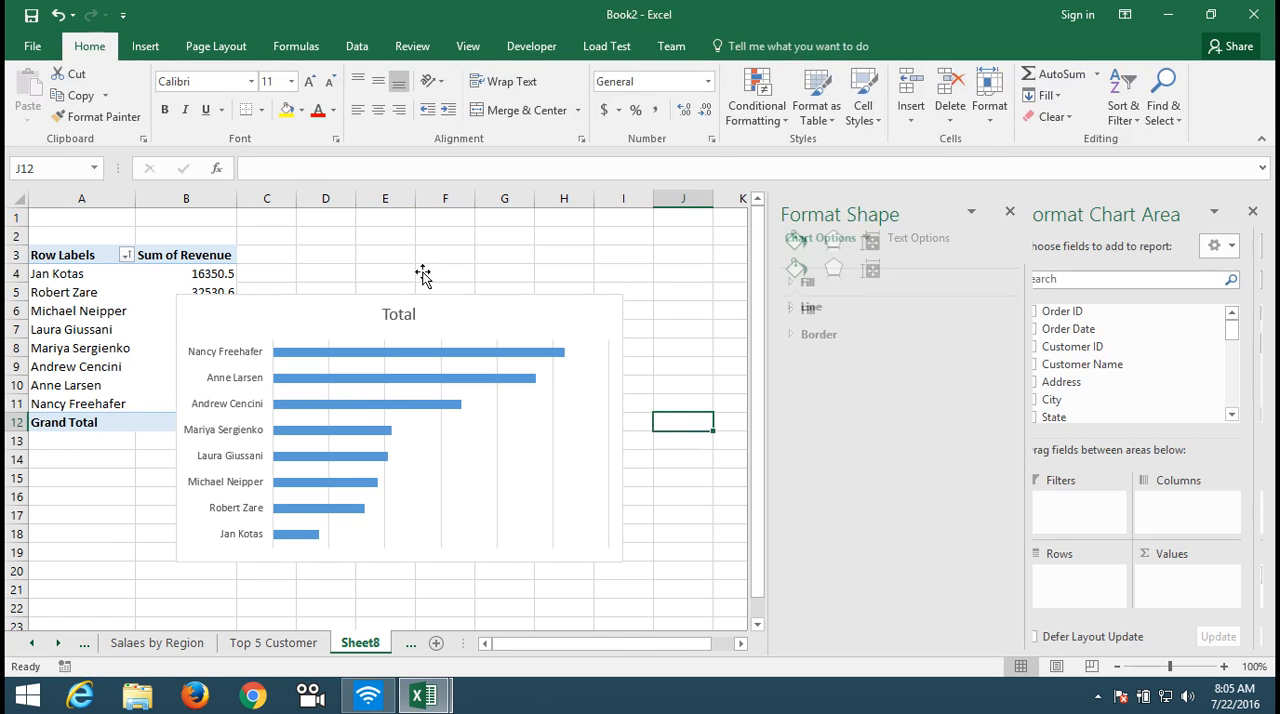
Step: Change the chart title to "Sales by Salesperson" and delete the chart's vertical gridlines
{"action": "left_click", "coordinate": [414, 314]}
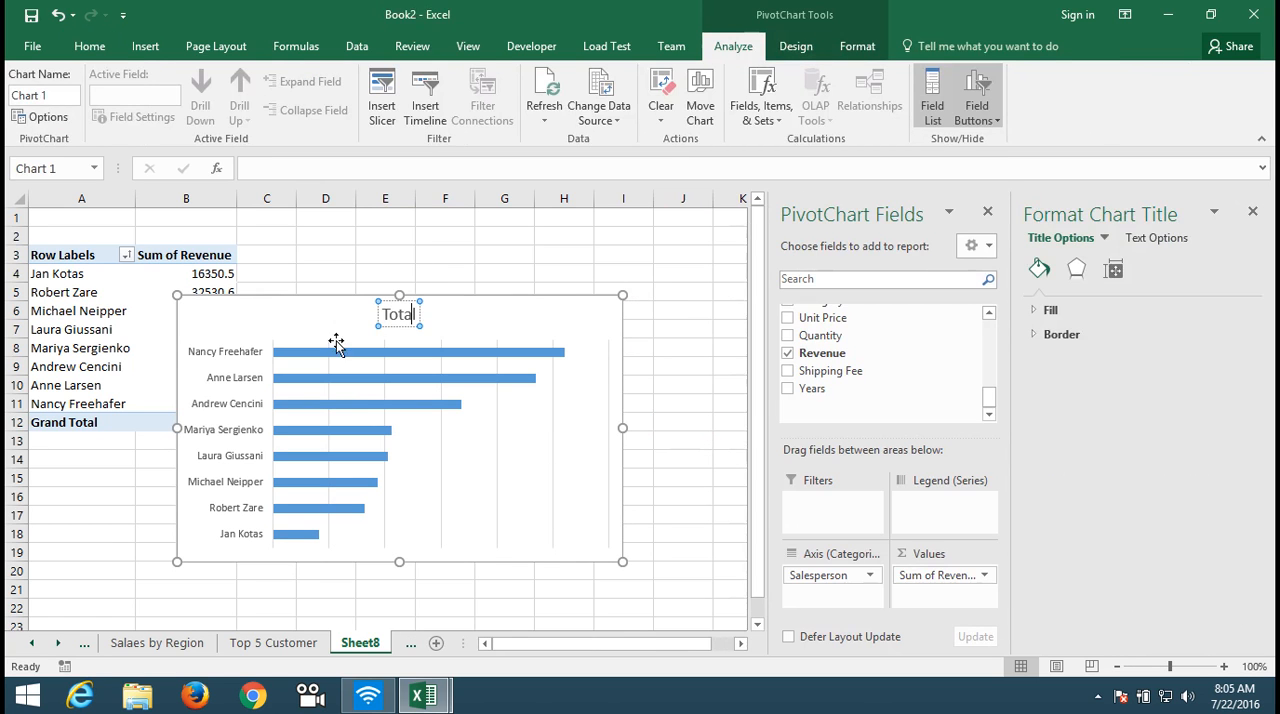
{"action": "key", "text": "BackSpace"}
{"action": "key", "text": "BackSpace"}
{"action": "key", "text": "BackSpace"}
{"action": "key", "text": "BackSpace"}
{"action": "key", "text": "BackSpace"}
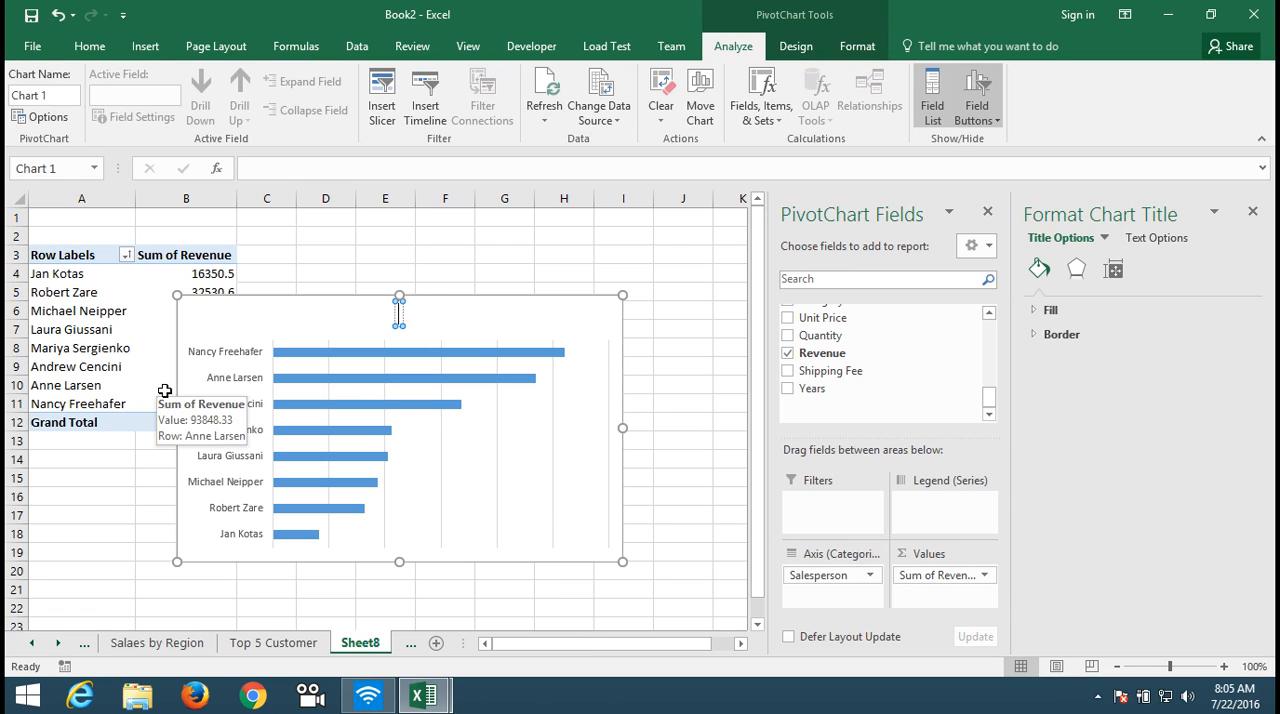
{"action": "type", "text": "Sales by Salesper"}
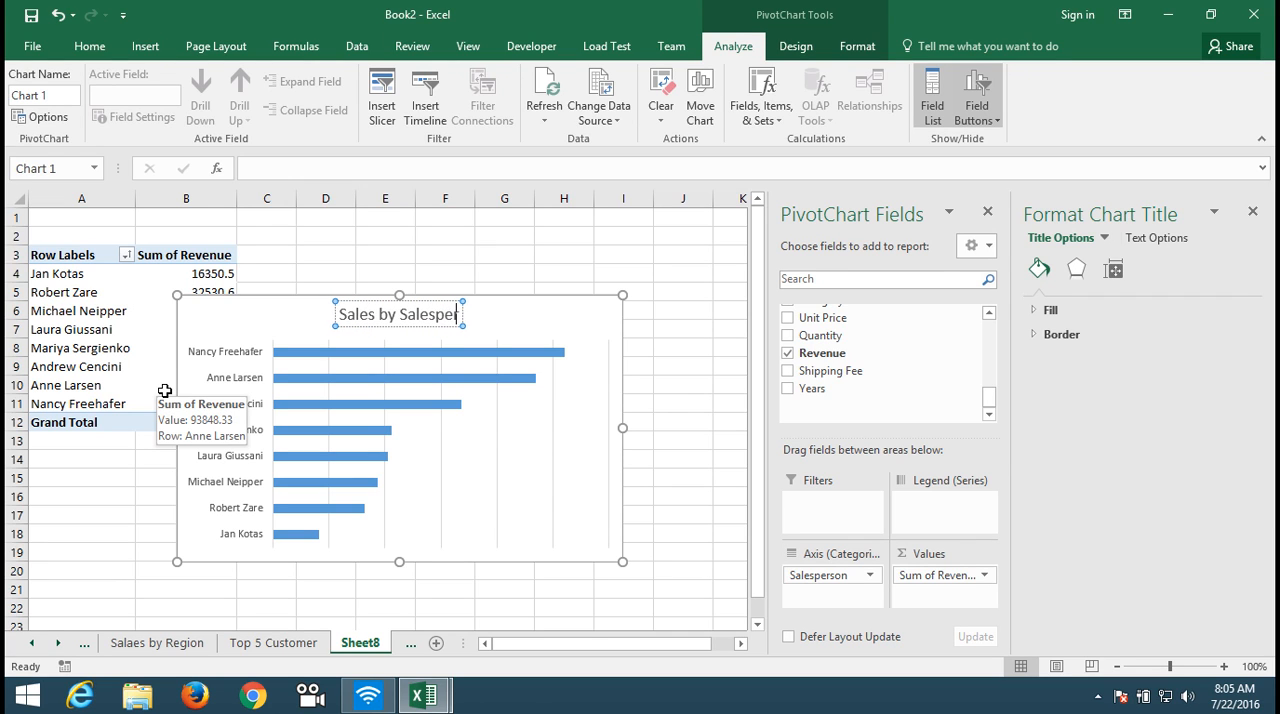
{"action": "type", "text": "son"}
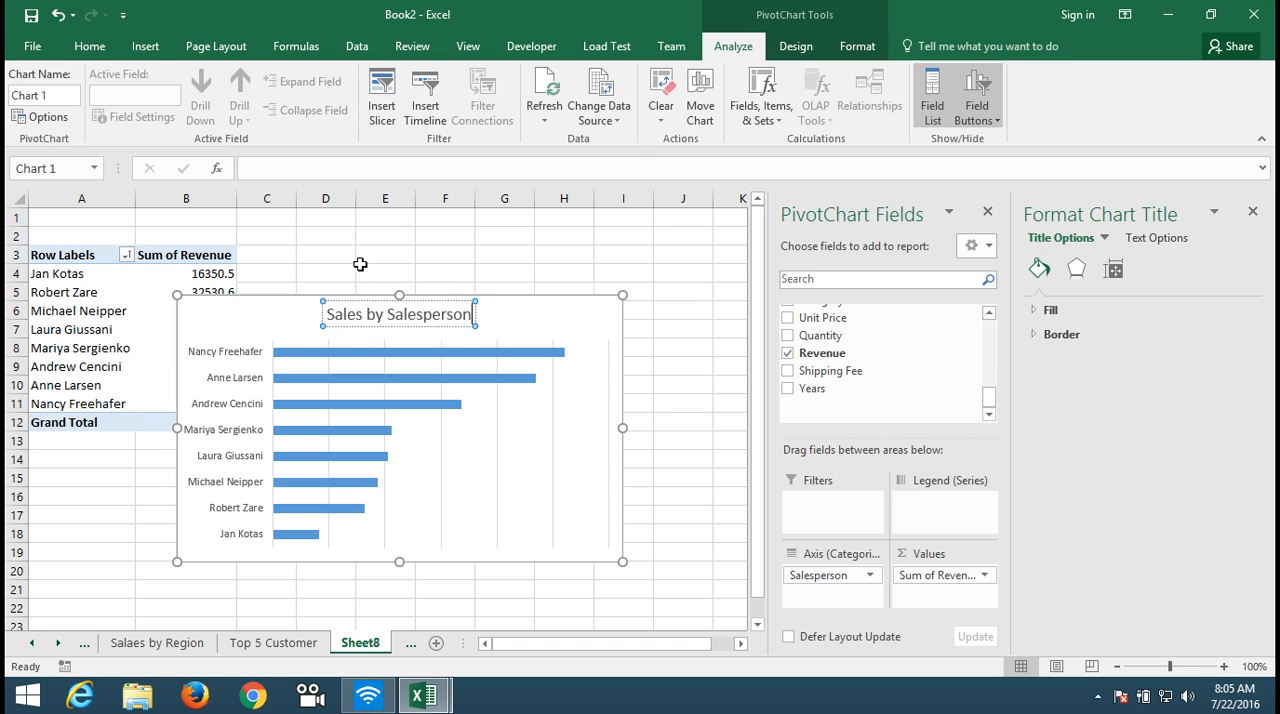
{"action": "left_click", "coordinate": [360, 262]}
{"action": "left_click", "coordinate": [553, 443]}
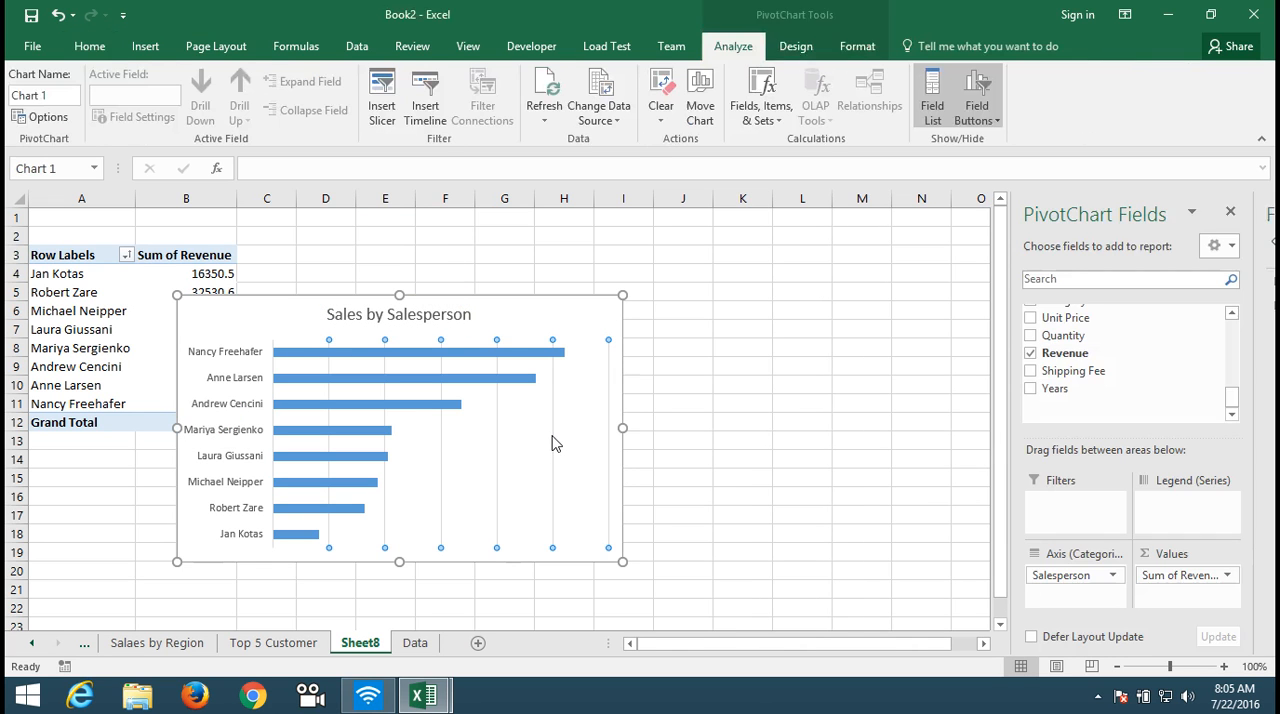
{"action": "key", "text": "Delete"}
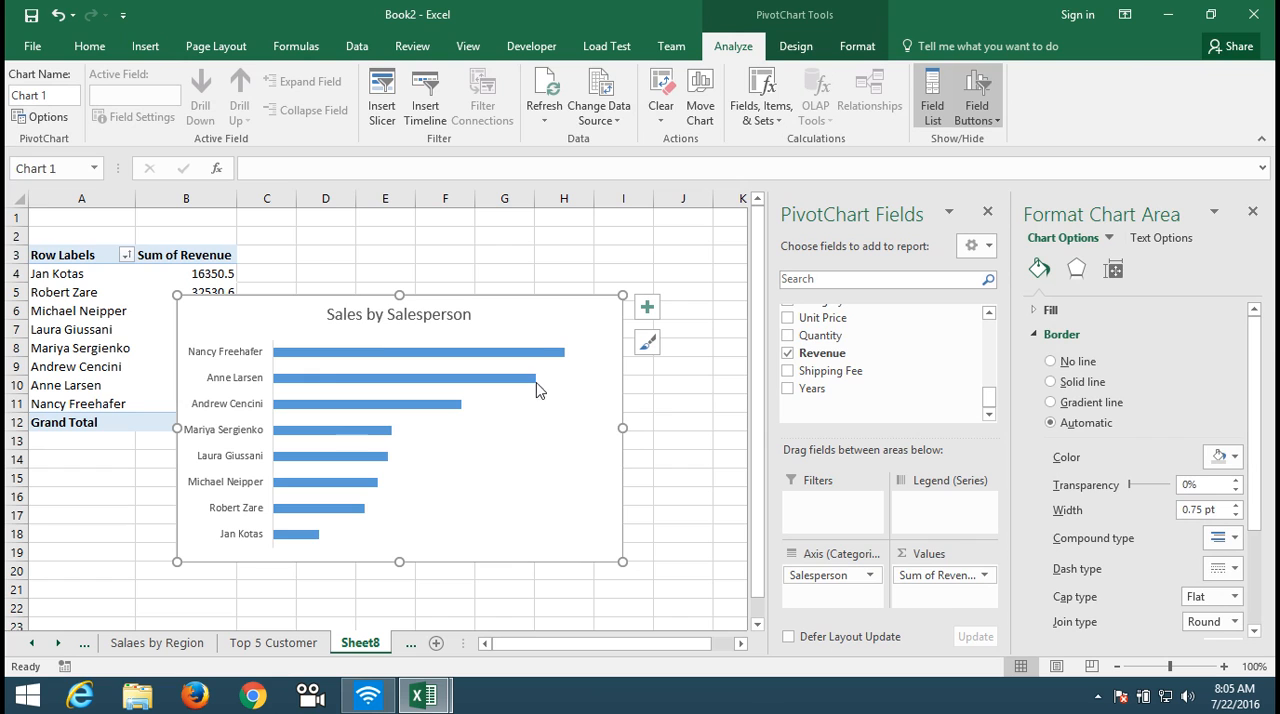
Step: Add data labels to the salesperson chart's bars and move the chart beside the PivotTable so it no longer covers the data
{"action": "left_click", "coordinate": [536, 364]}
{"action": "right_click", "coordinate": [536, 364]}
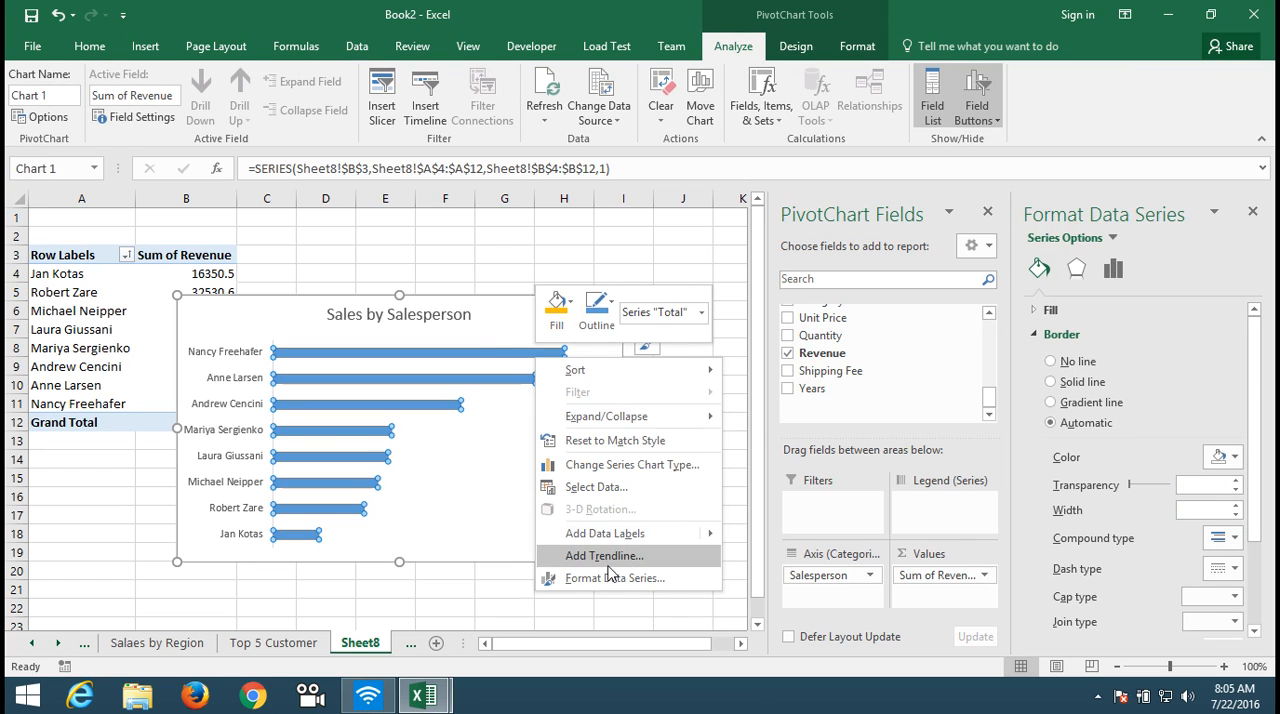
{"action": "mouse_move", "coordinate": [617, 540]}
{"action": "left_click", "coordinate": [748, 533]}
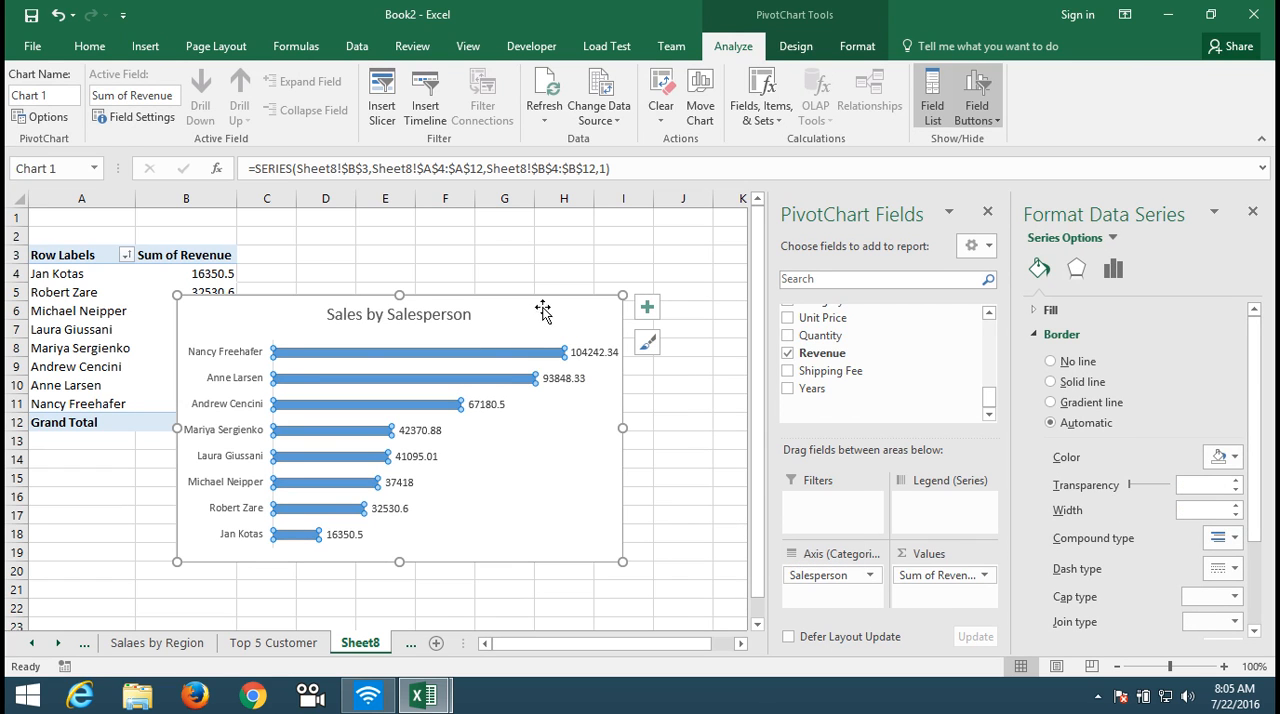
{"action": "left_click_drag", "start_coordinate": [524, 311], "coordinate": [590, 249]}
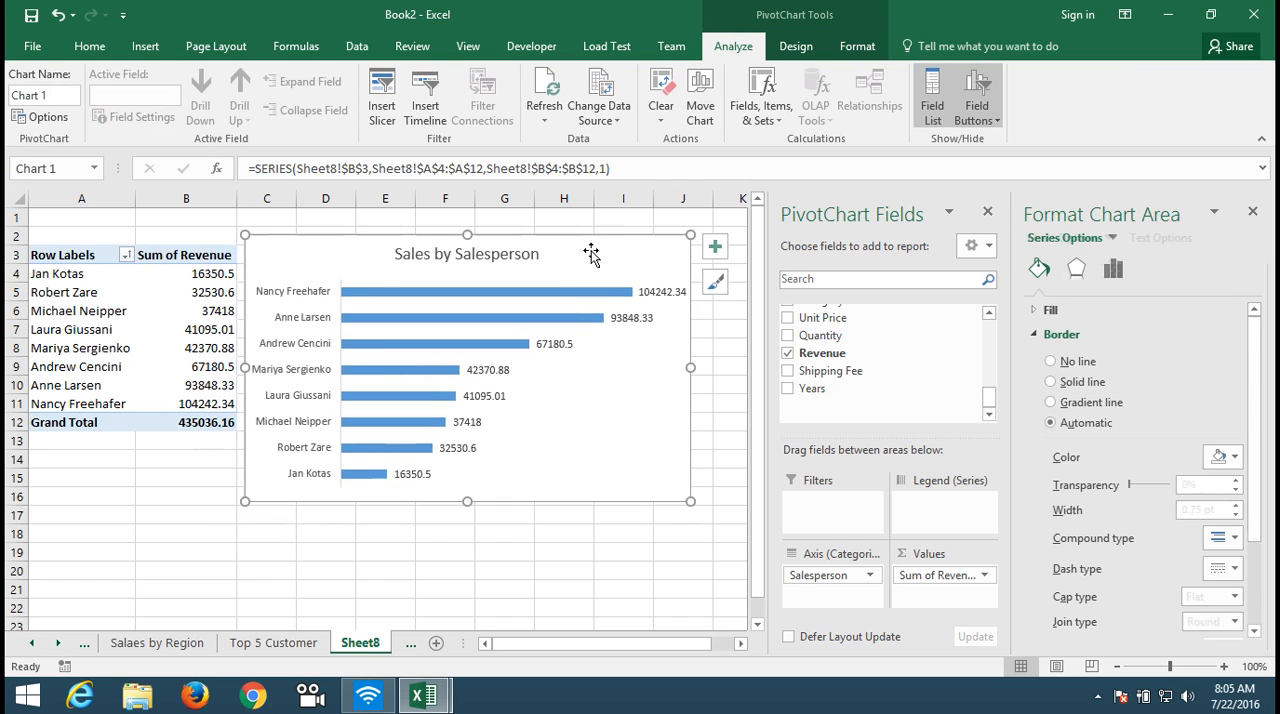
Step: Set the gap width of the salesperson chart's bars to 54%
{"action": "left_click", "coordinate": [431, 357]}
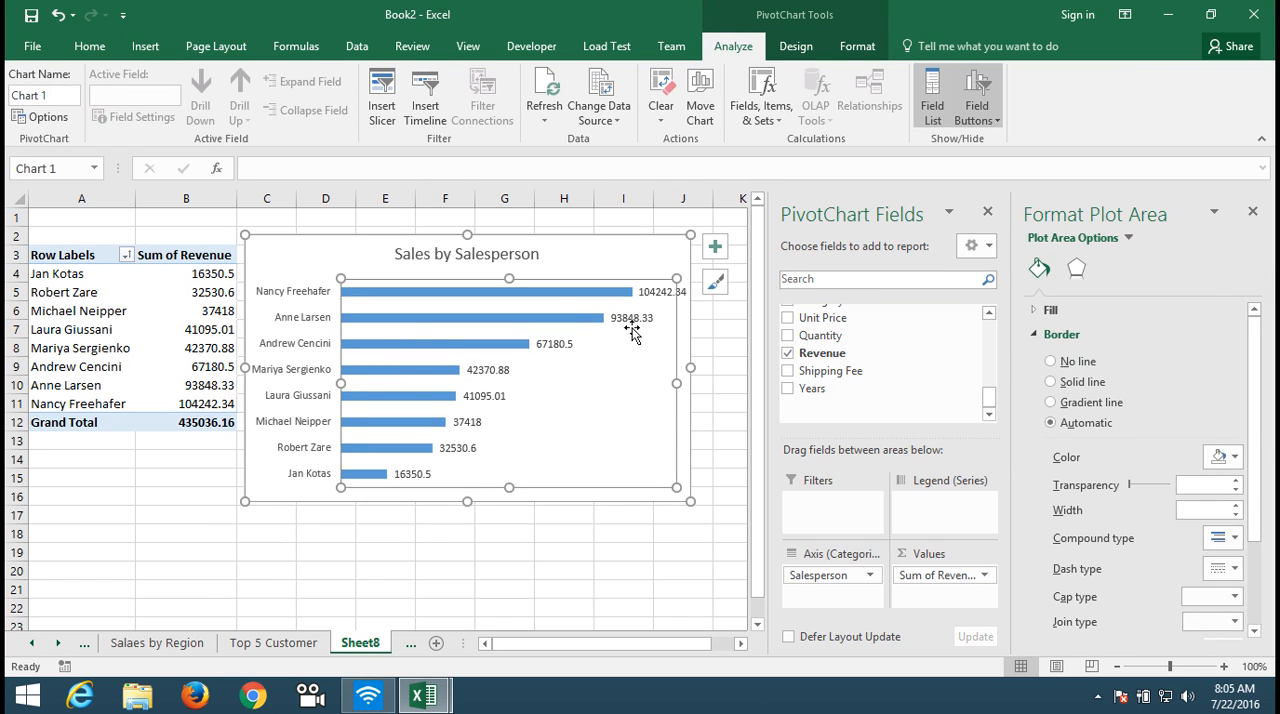
{"action": "left_click", "coordinate": [601, 318]}
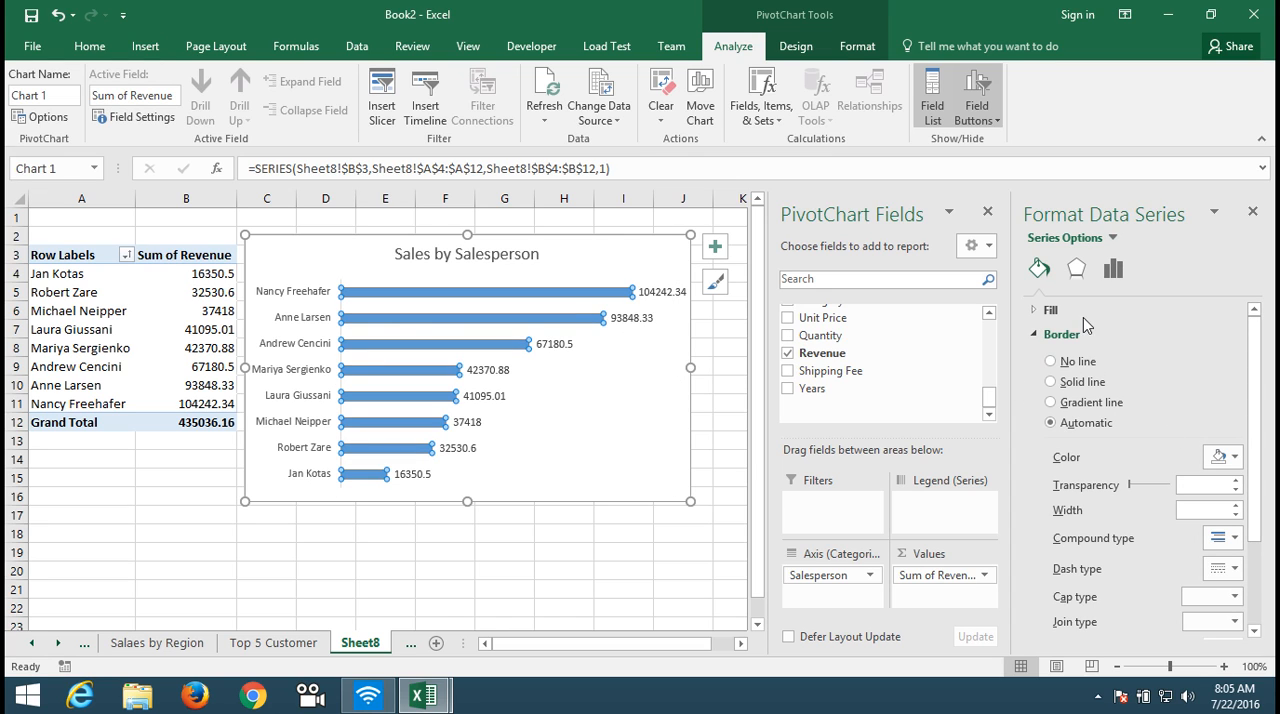
{"action": "left_click", "coordinate": [1113, 270]}
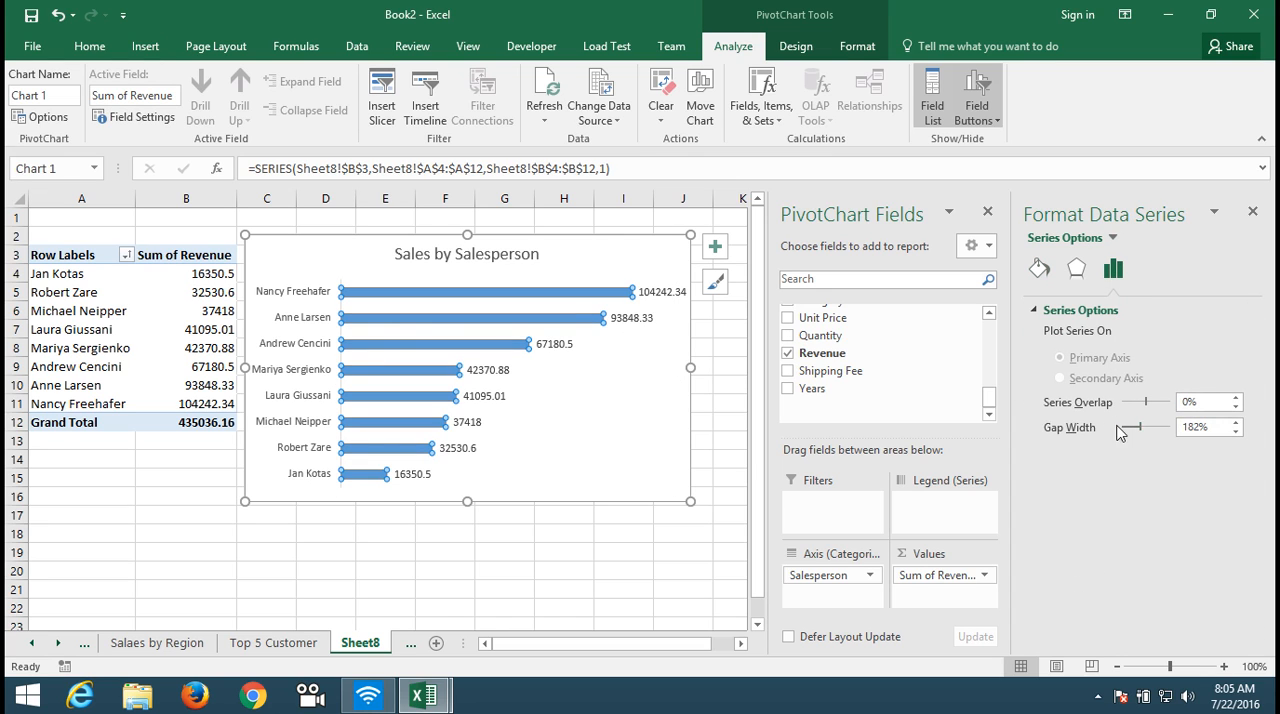
{"action": "left_click_drag", "start_coordinate": [1133, 434], "coordinate": [1128, 436]}
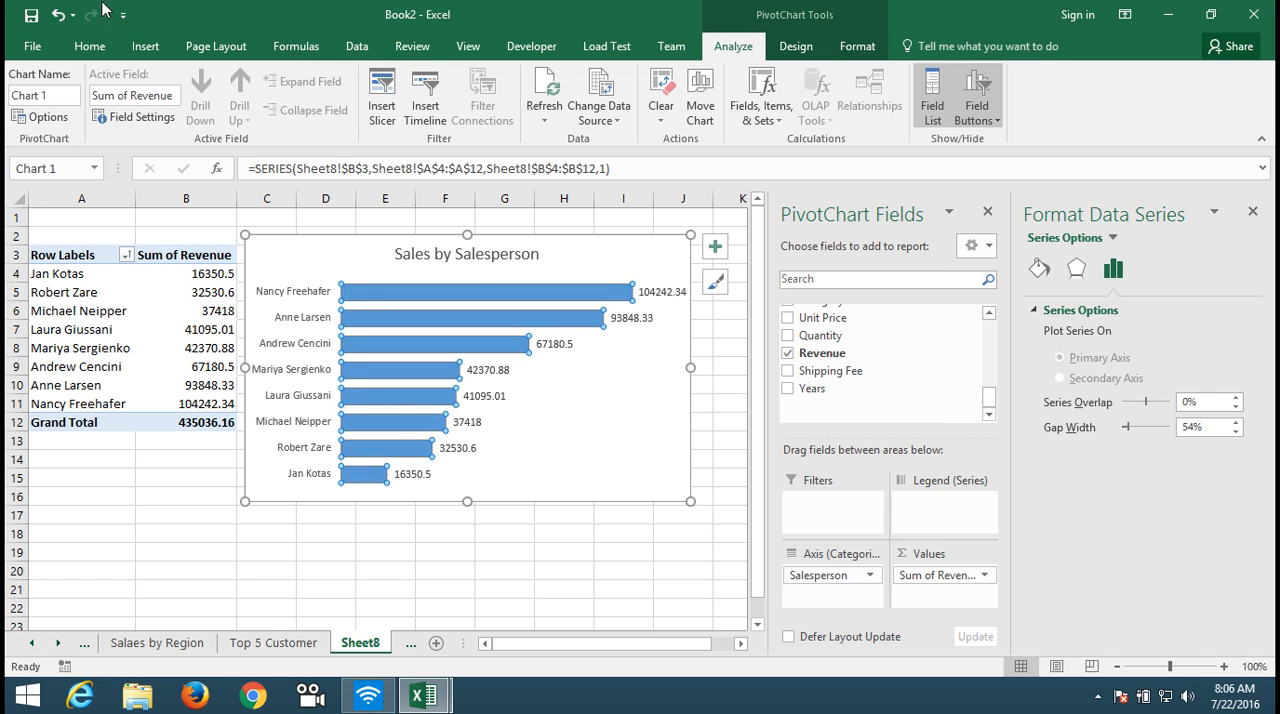
Step: Fill the salesperson chart's bars with the standard light green color
{"action": "left_click", "coordinate": [91, 46]}
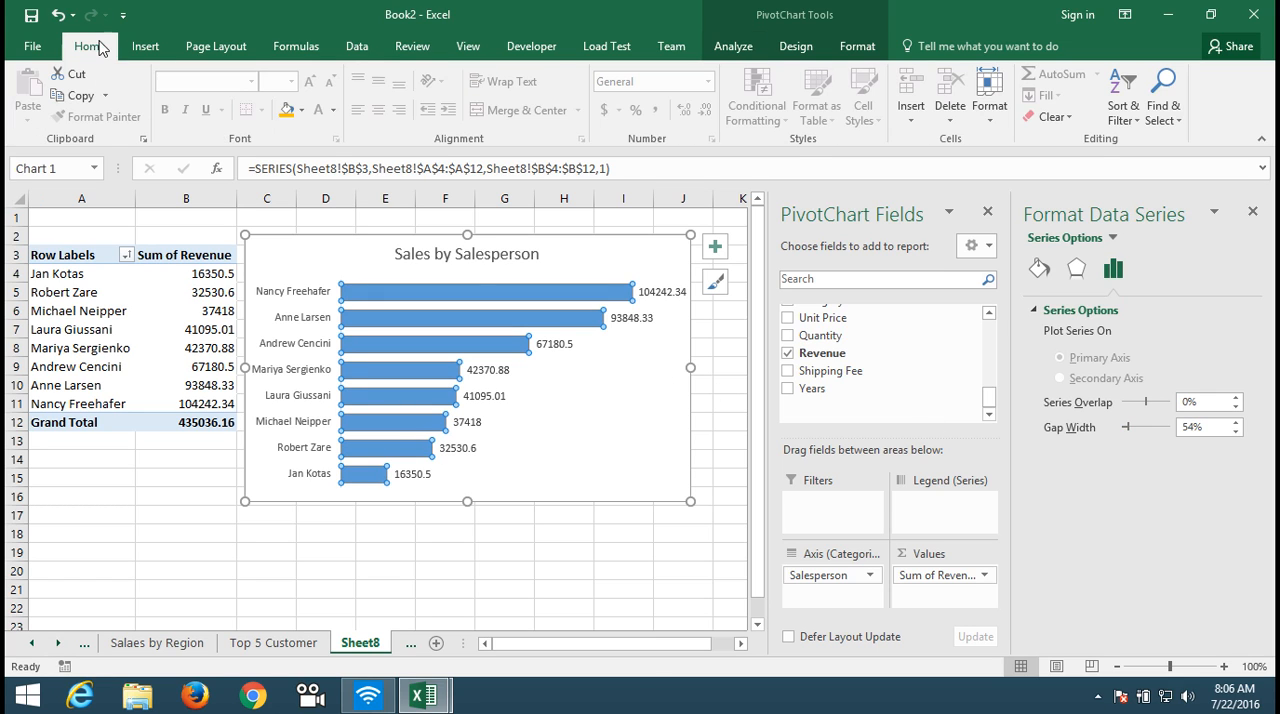
{"action": "left_click", "coordinate": [301, 110]}
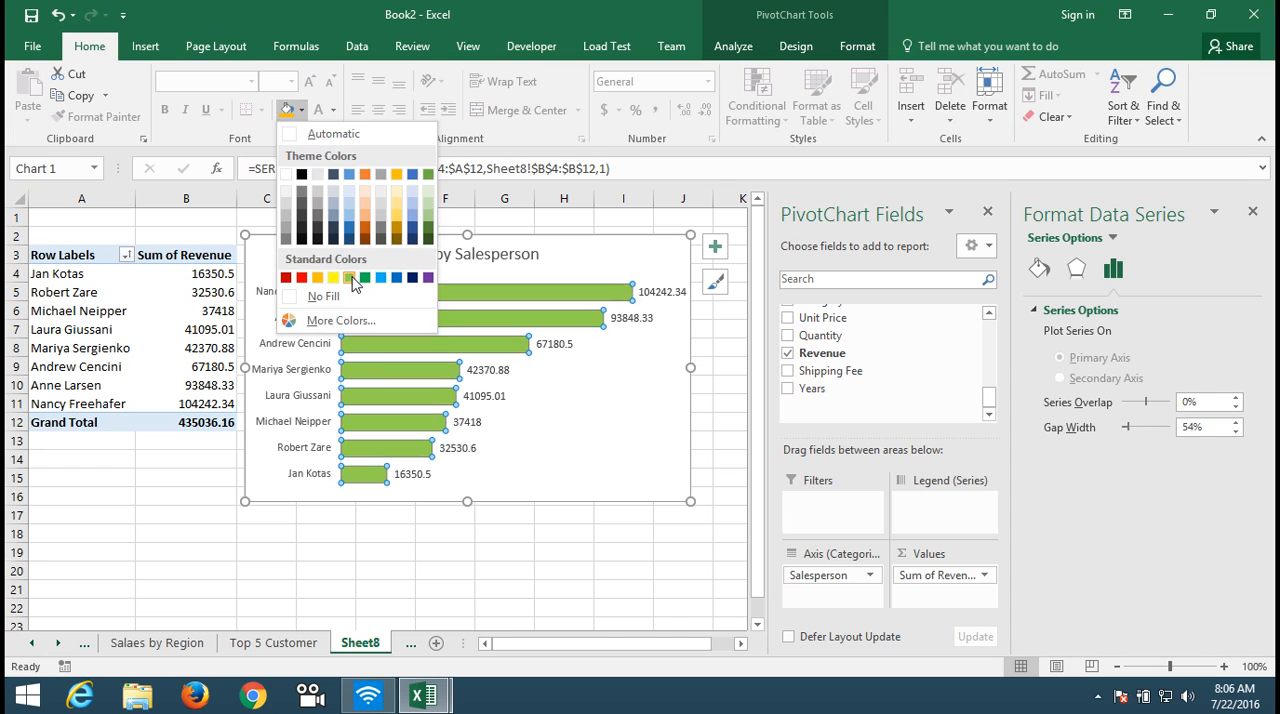
{"action": "left_click", "coordinate": [350, 278]}
{"action": "left_click", "coordinate": [387, 557]}
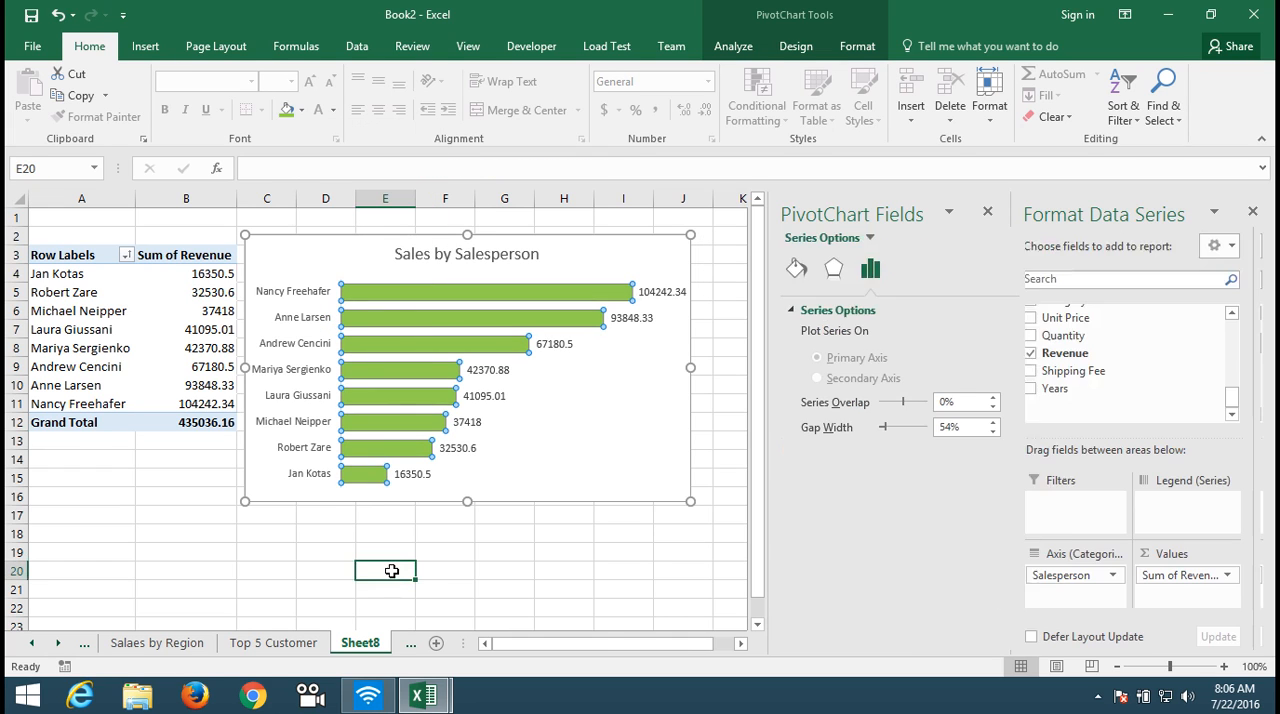
Step: Rename the Sheet8 worksheet as "Sales by SP"
{"action": "double_click", "coordinate": [370, 644]}
{"action": "type", "text": "Sales by"}
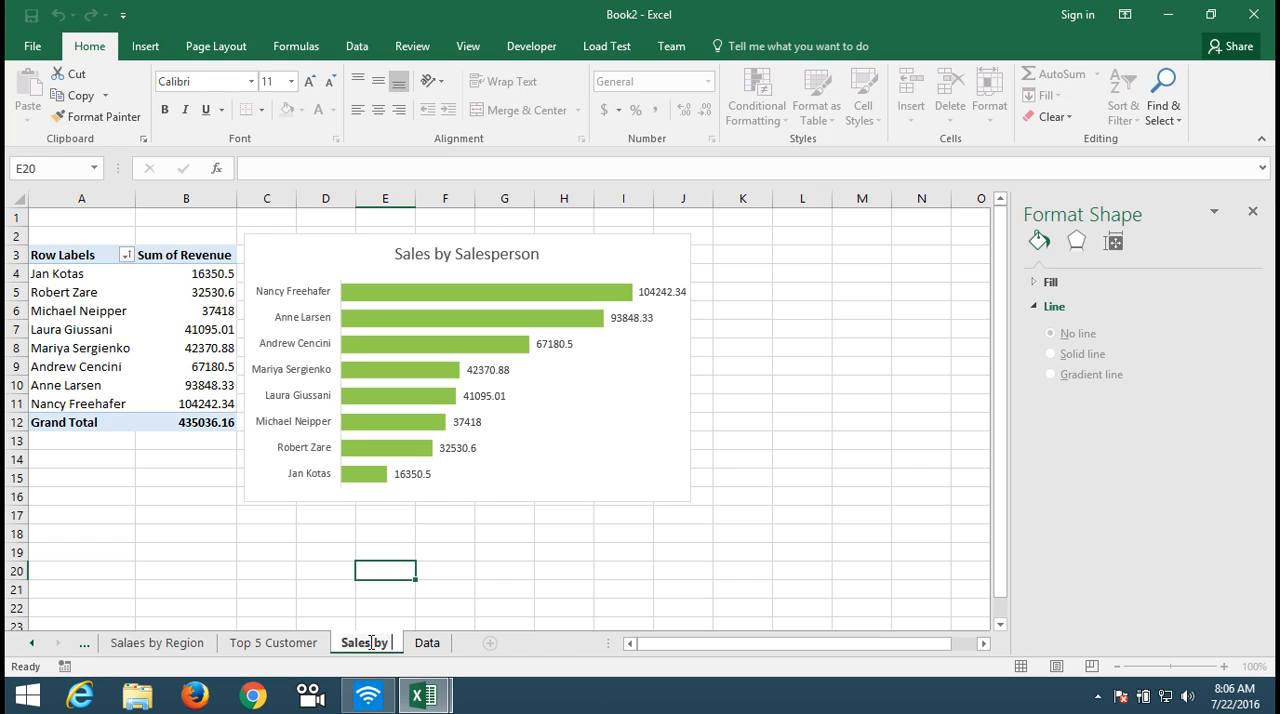
{"action": "type", "text": " SP"}
{"action": "left_click", "coordinate": [403, 608]}
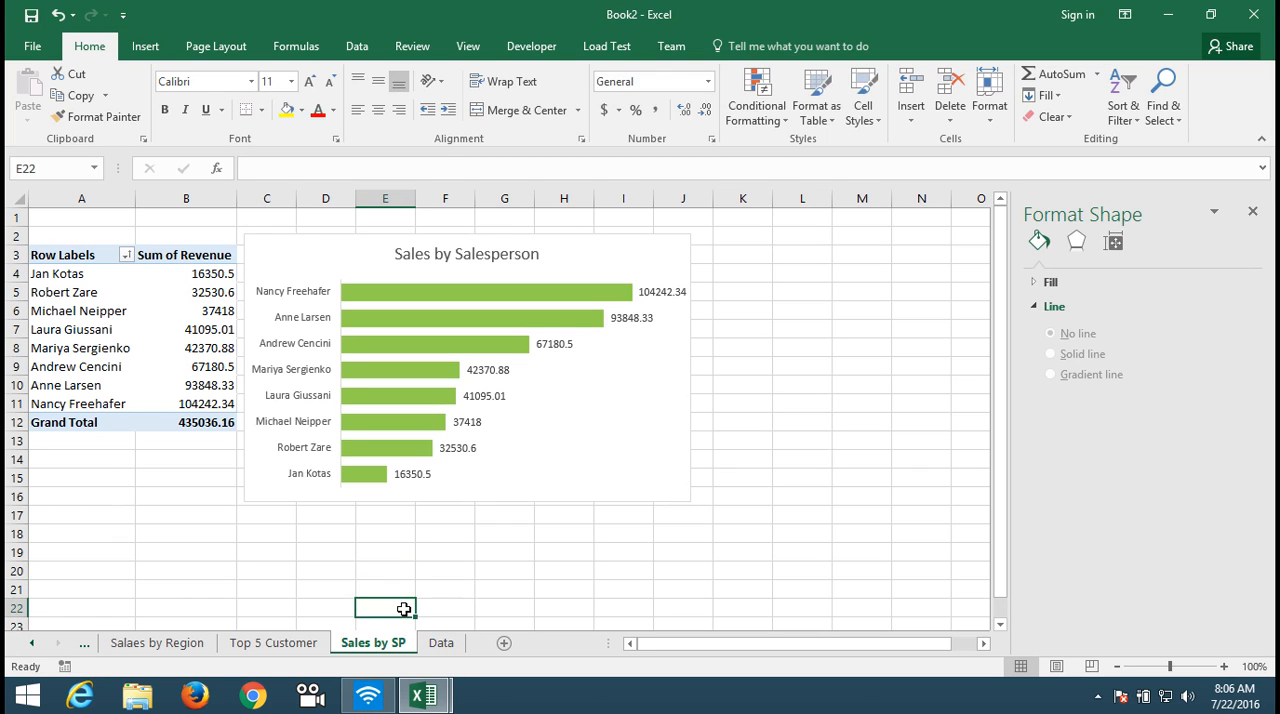
Step: Hide all field buttons on the chart in the Top 5 Customer sheet
{"action": "left_click", "coordinate": [280, 645]}
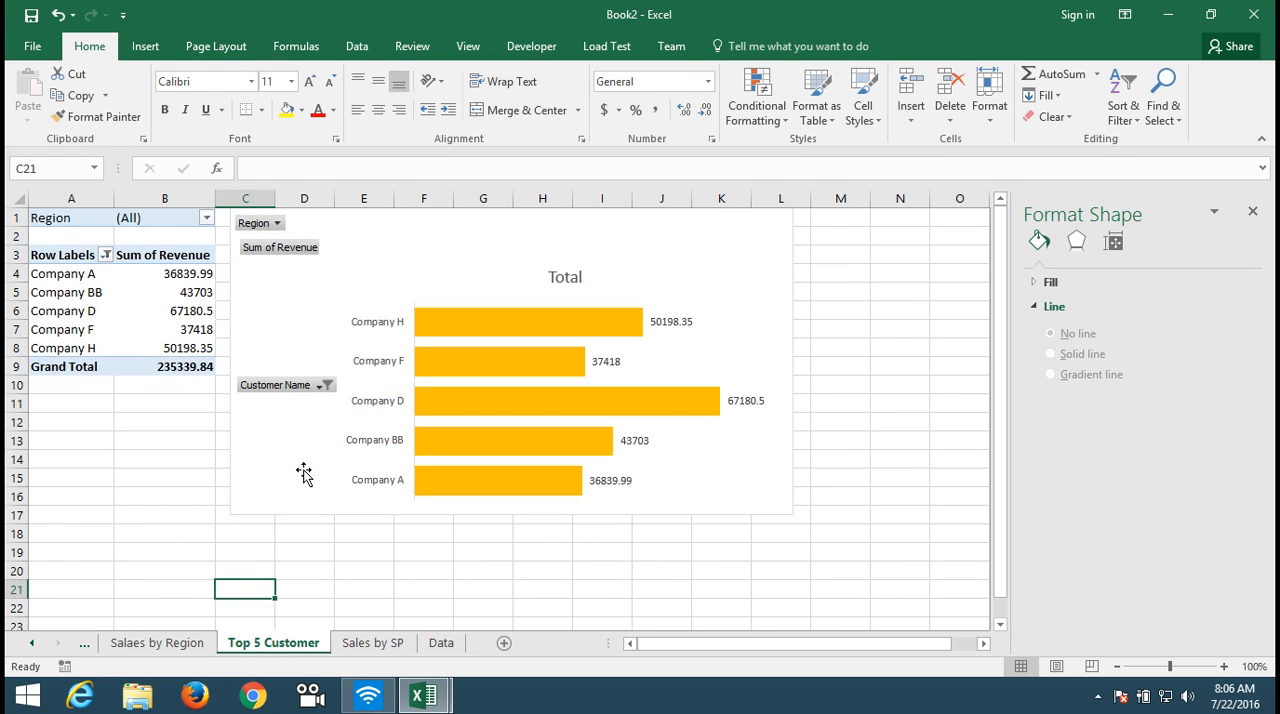
{"action": "right_click", "coordinate": [306, 389]}
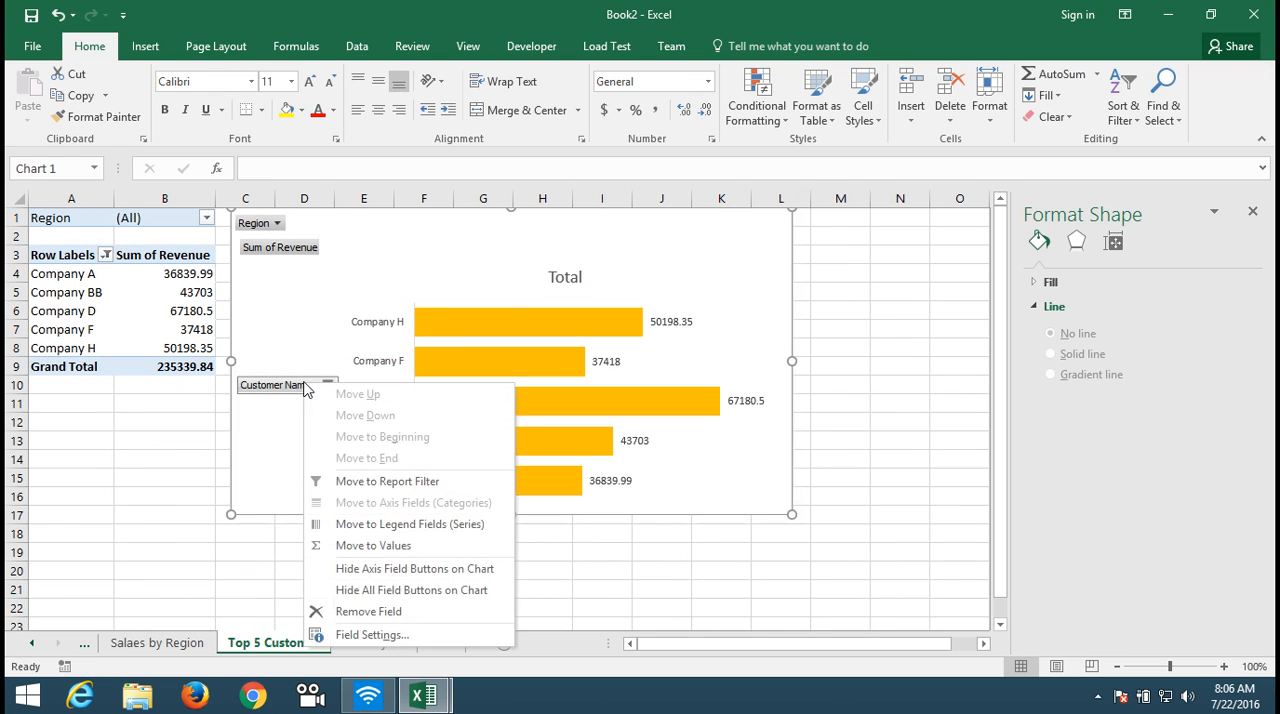
{"action": "left_click", "coordinate": [381, 570]}
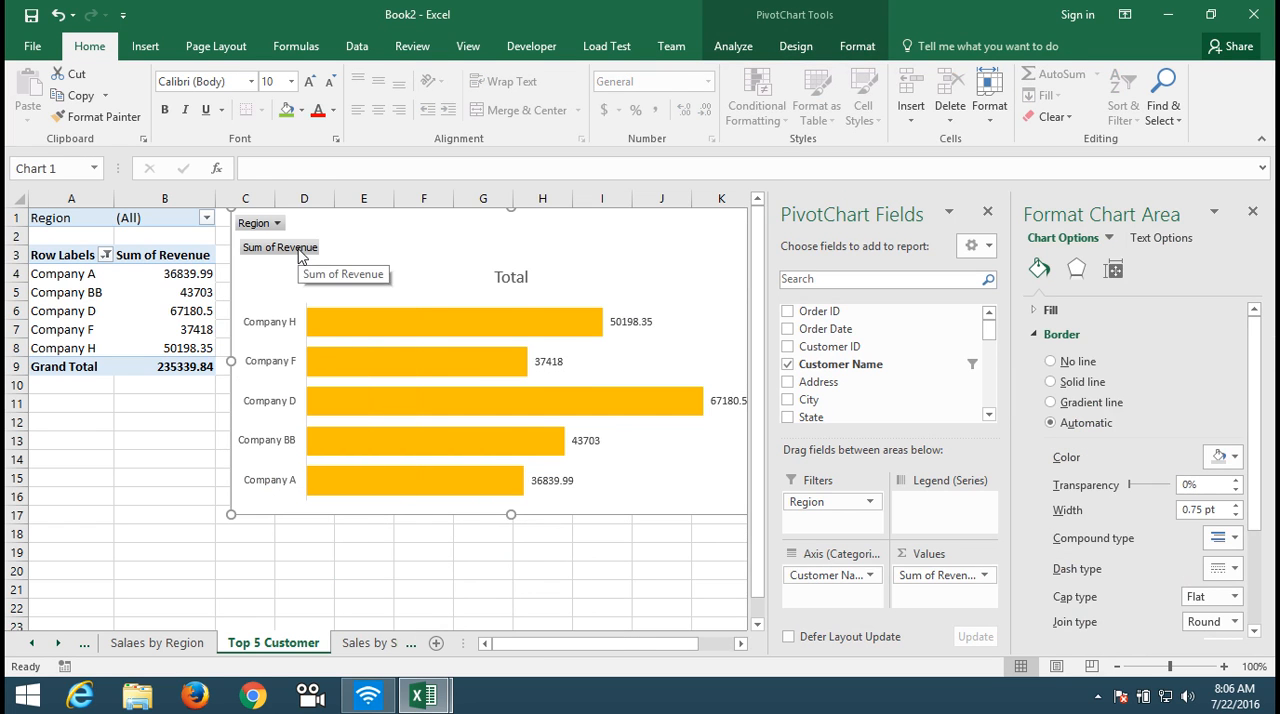
{"action": "right_click", "coordinate": [299, 255]}
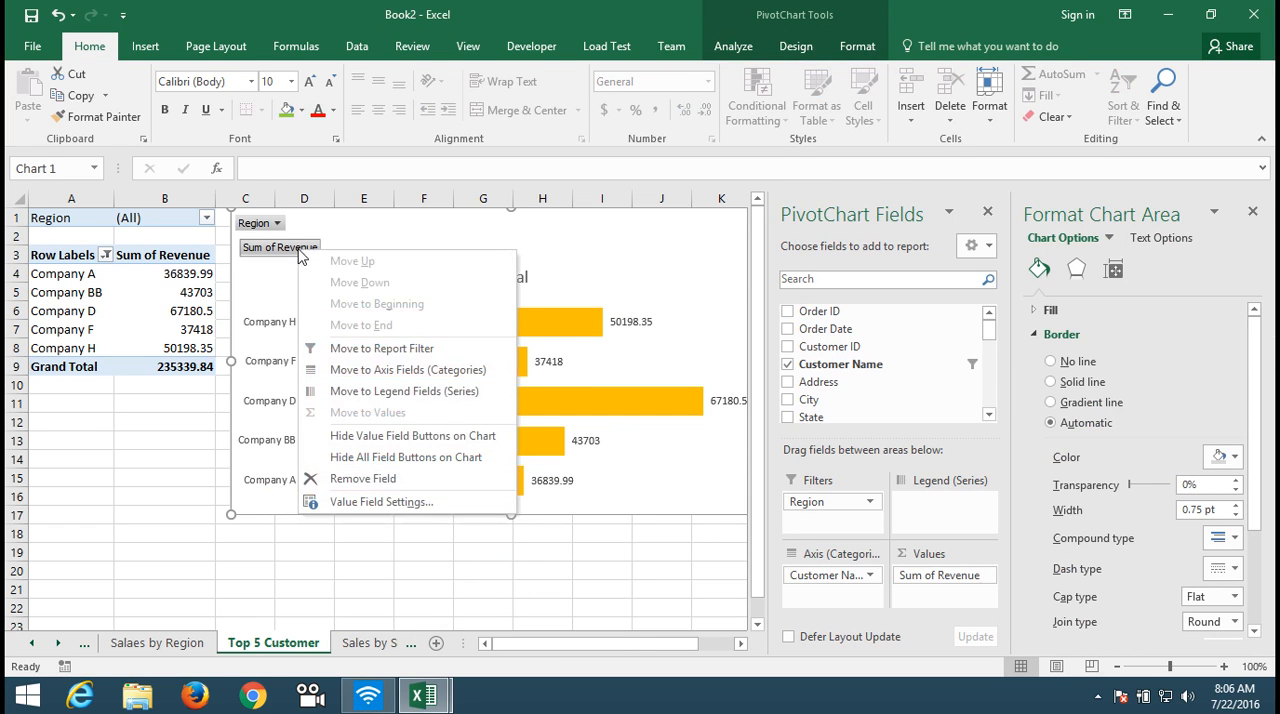
{"action": "left_click", "coordinate": [381, 457]}
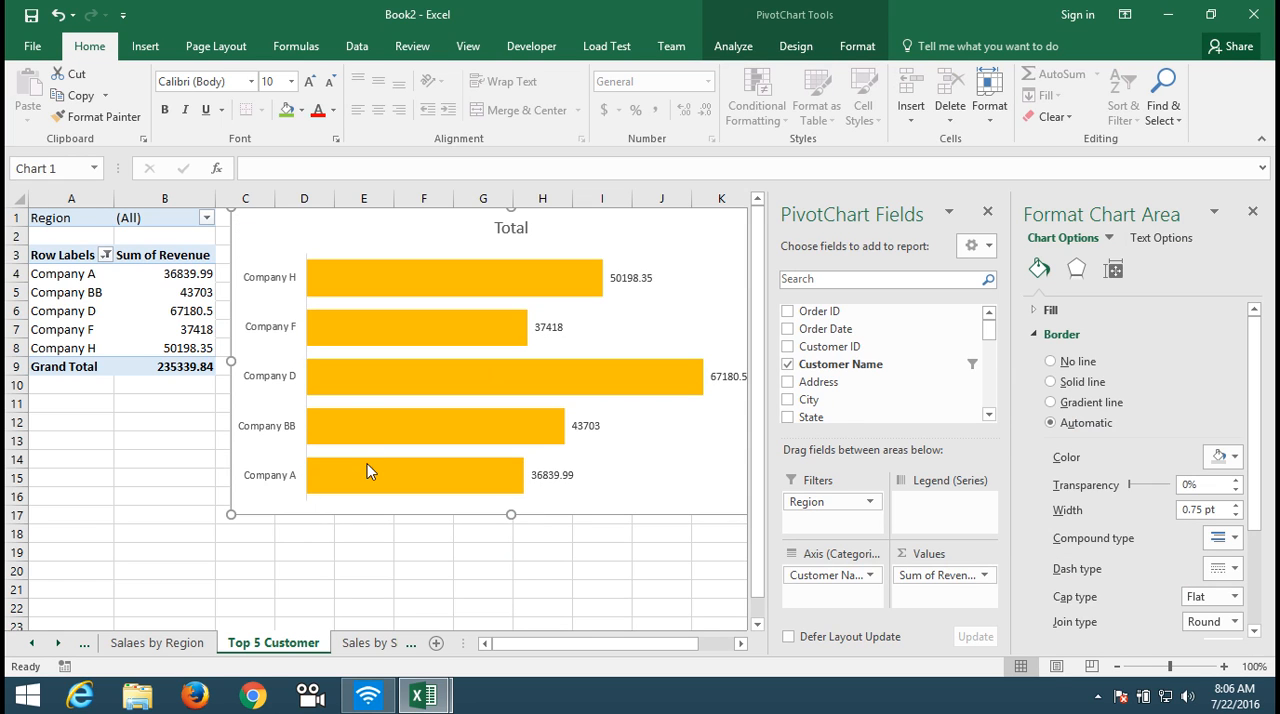
{"action": "left_click", "coordinate": [336, 538]}
Step: Hide all field buttons on the Sales by Region chart in the "Salaes by Region" sheet
{"action": "left_click", "coordinate": [157, 643]}
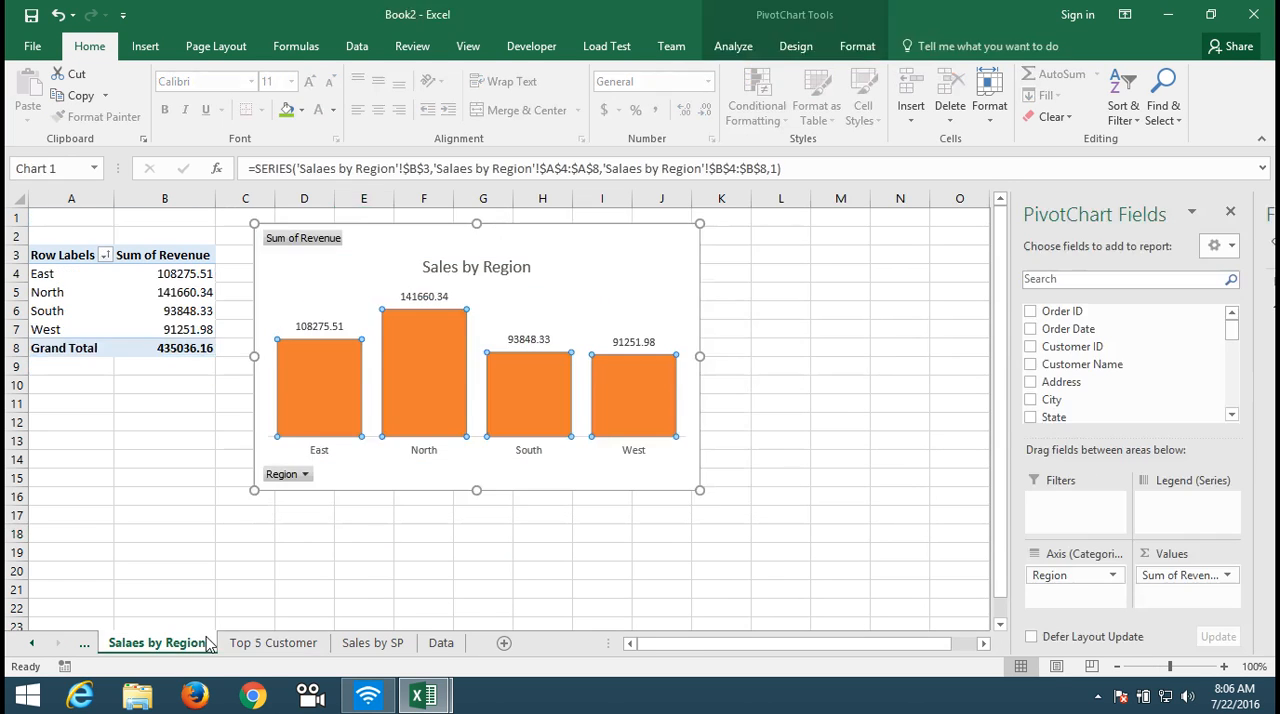
{"action": "right_click", "coordinate": [318, 252]}
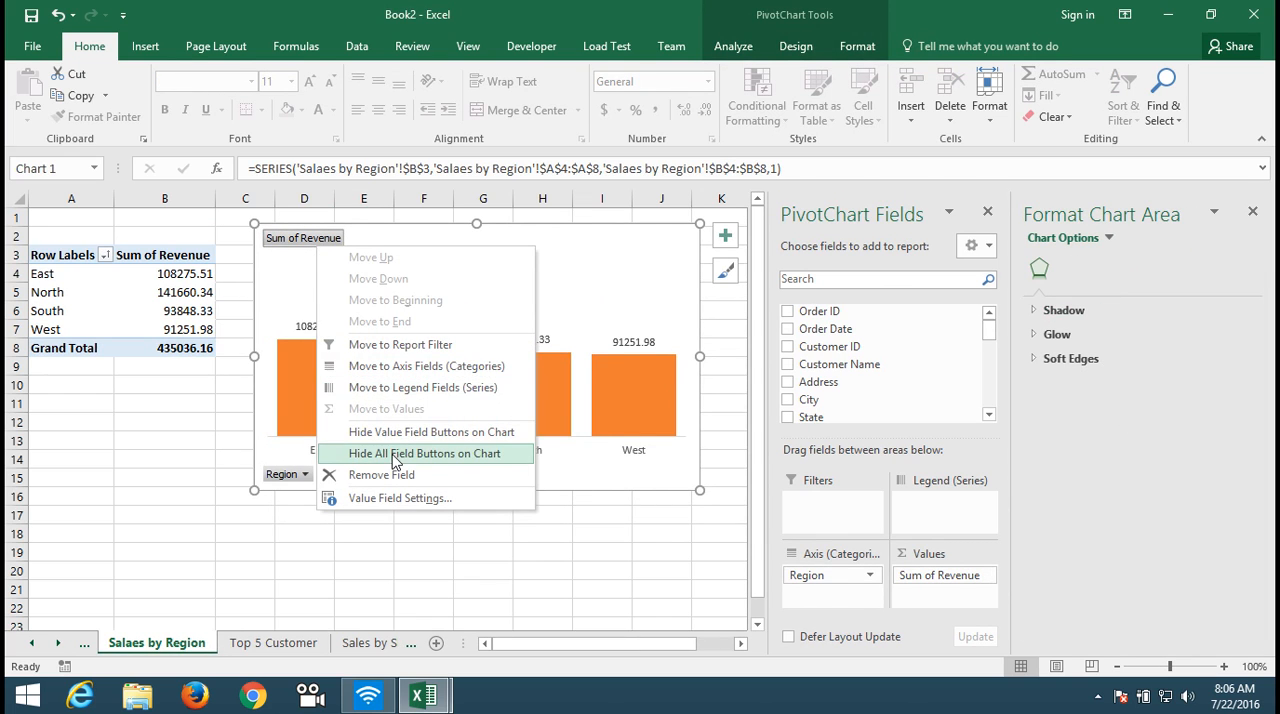
{"action": "left_click", "coordinate": [392, 456]}
{"action": "left_click", "coordinate": [298, 647]}
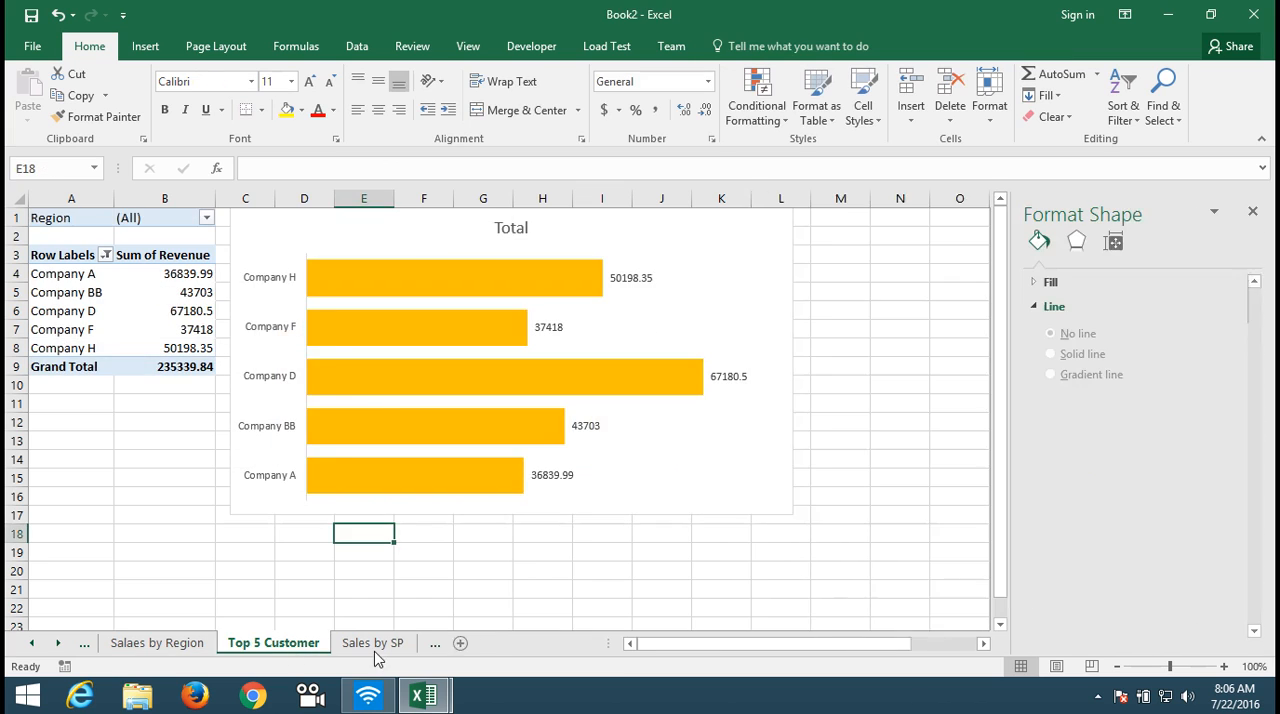
{"action": "left_click", "coordinate": [377, 650]}
Step: Add a worksheet named "Dashboard" after the Data sheet and close the Format Shape pane
{"action": "left_click", "coordinate": [437, 648]}
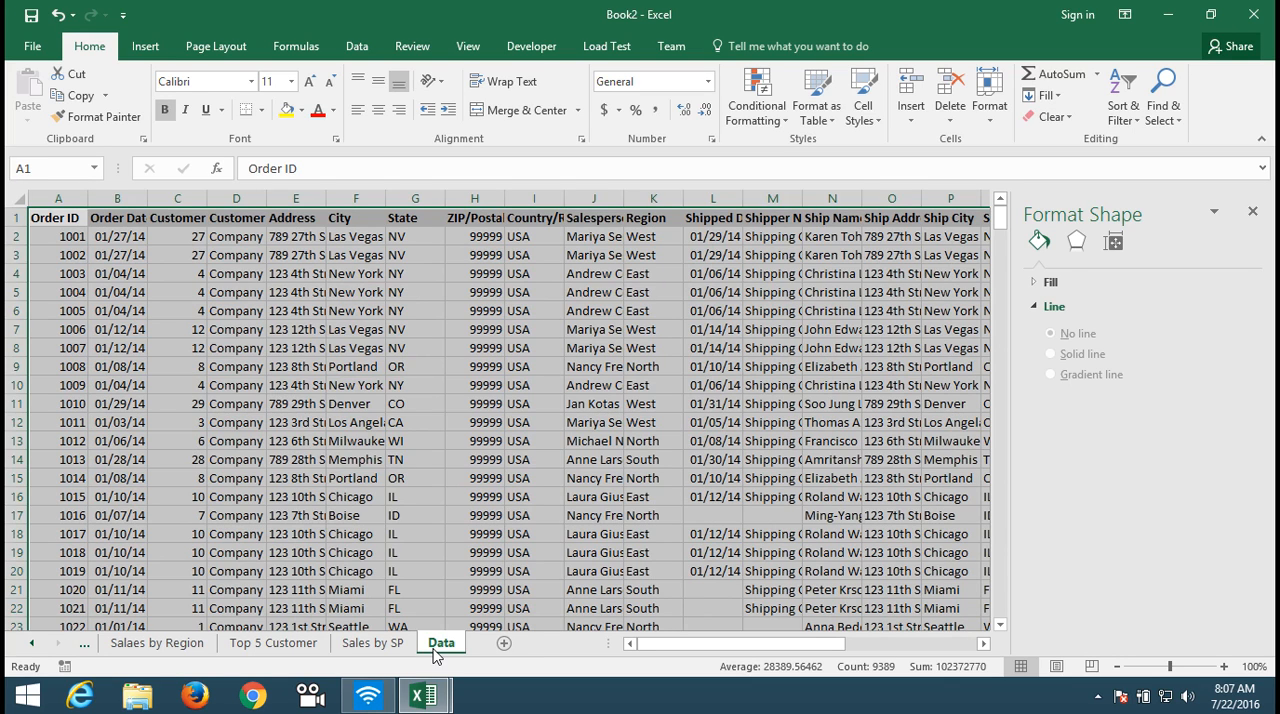
{"action": "left_click", "coordinate": [503, 644]}
{"action": "double_click", "coordinate": [489, 646]}
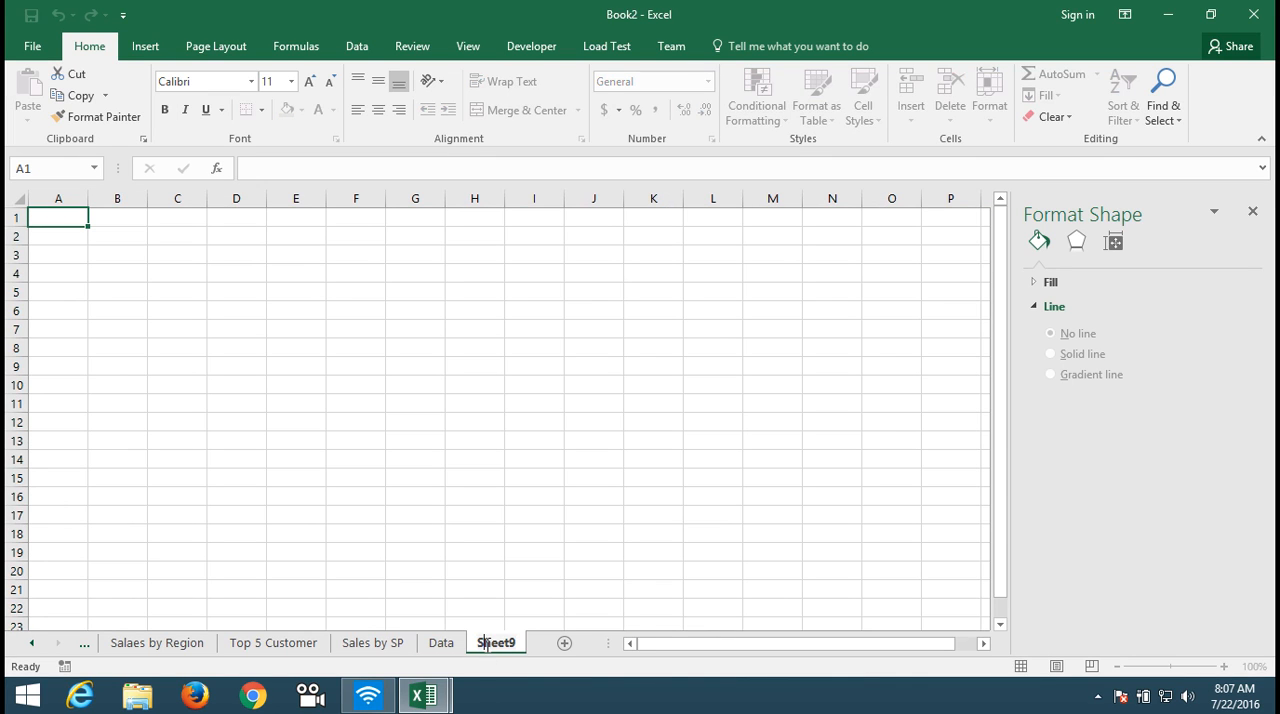
{"action": "type", "text": "D"}
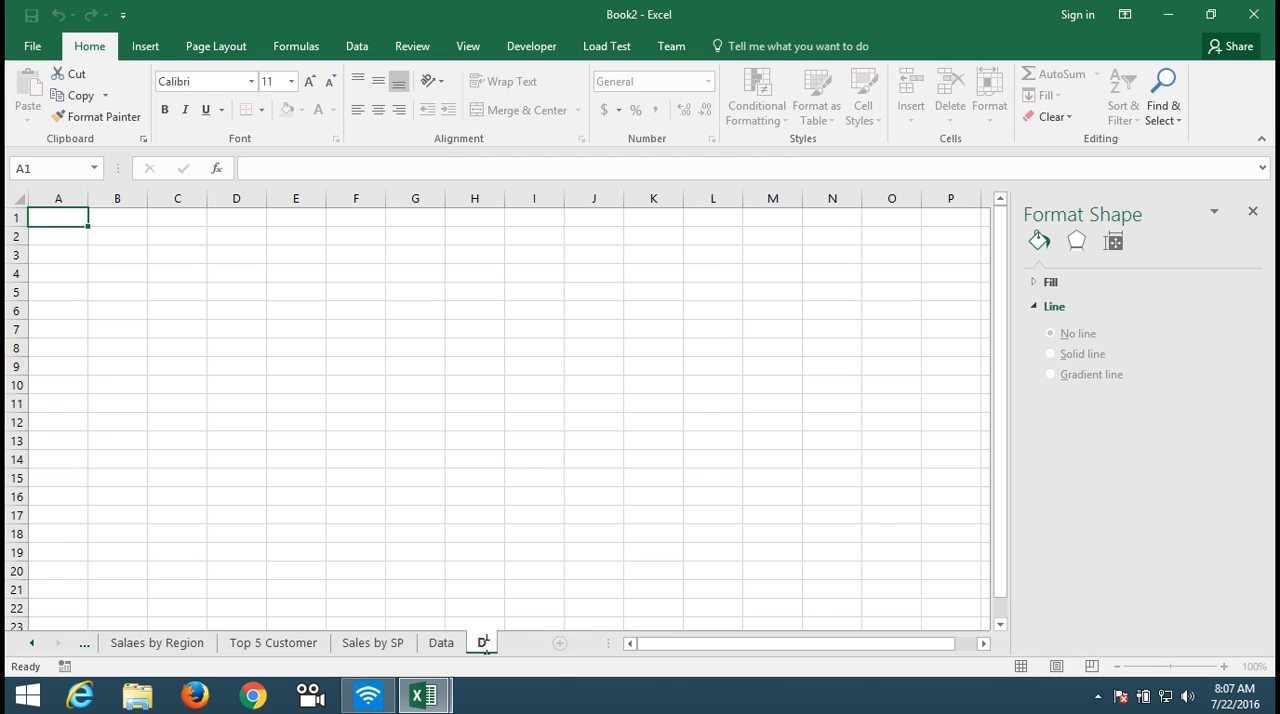
{"action": "type", "text": "ashboard"}
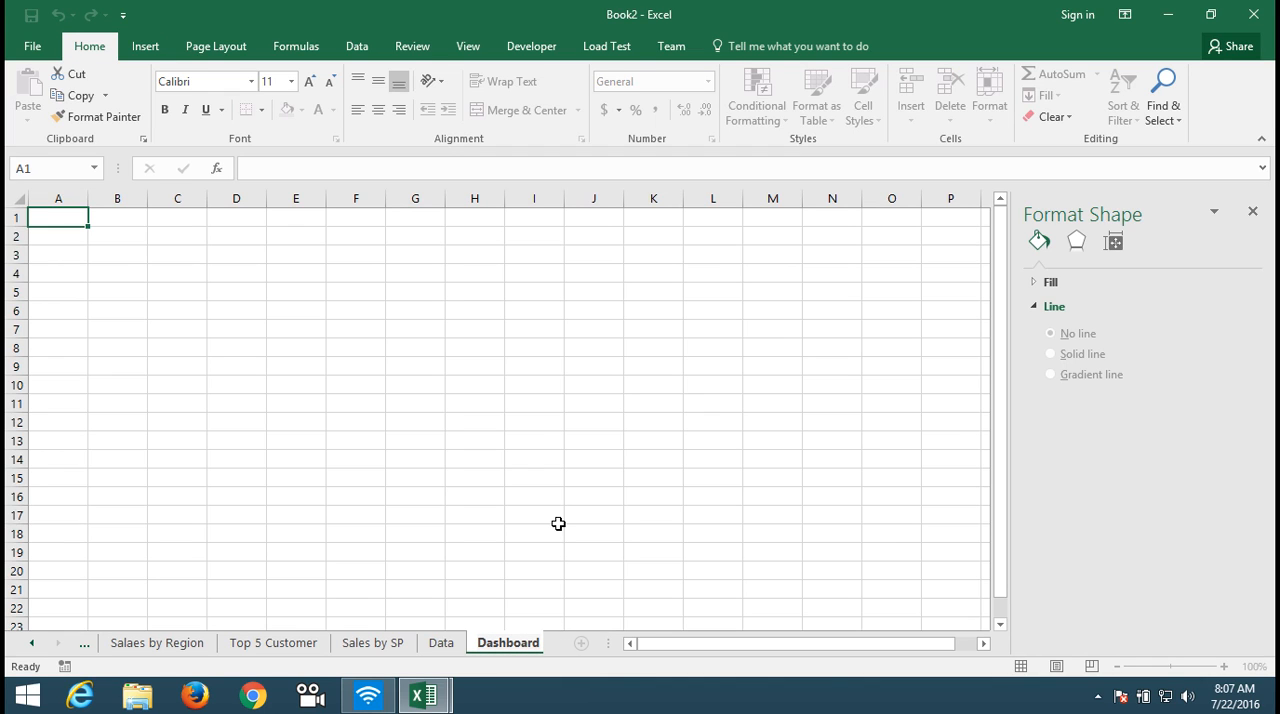
{"action": "left_click", "coordinate": [1253, 206]}
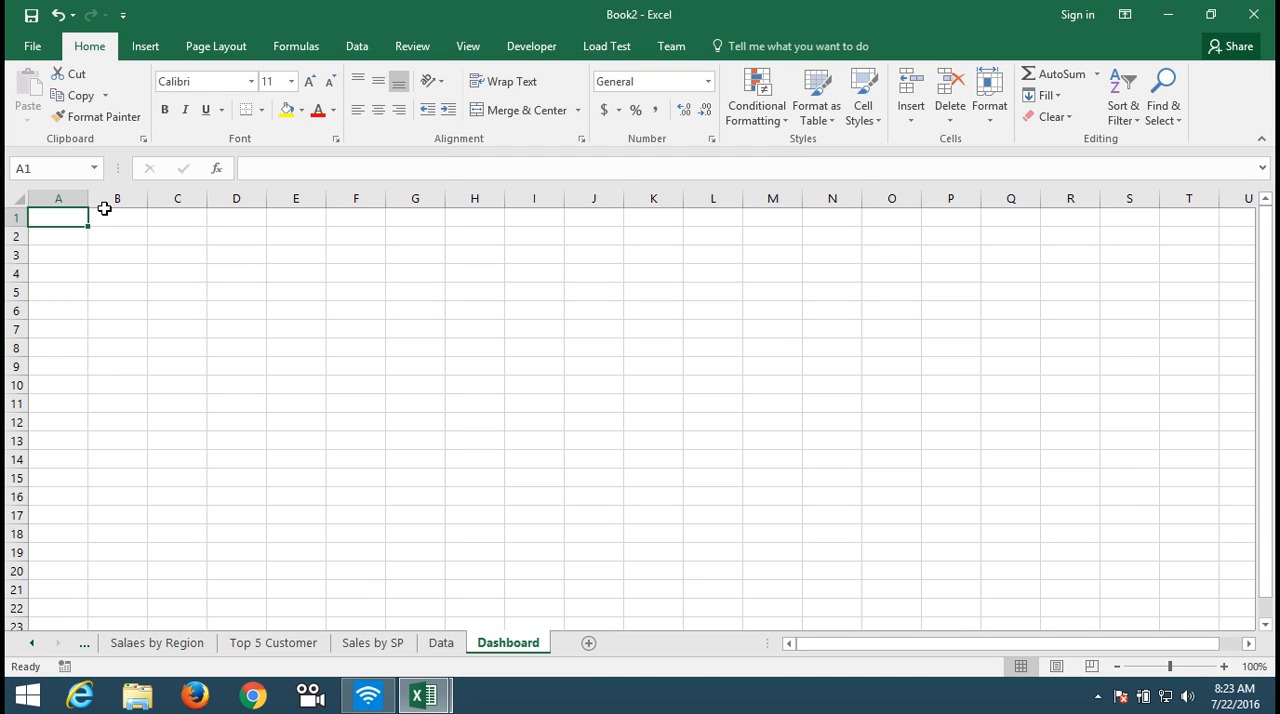
Step: Fill cells A1:T26 of the Dashboard sheet with the lightest gray shade under white in the theme colors
{"action": "key", "text": "shift+Right"}
{"action": "key", "text": "shift+Right"}
{"action": "key", "text": "shift+Right"}
{"action": "key", "text": "shift+Right"}
{"action": "key", "text": "shift+Right"}
{"action": "key", "text": "shift+Right"}
{"action": "key", "text": "shift+Right"}
{"action": "key", "text": "shift+Right"}
{"action": "key", "text": "shift+Right"}
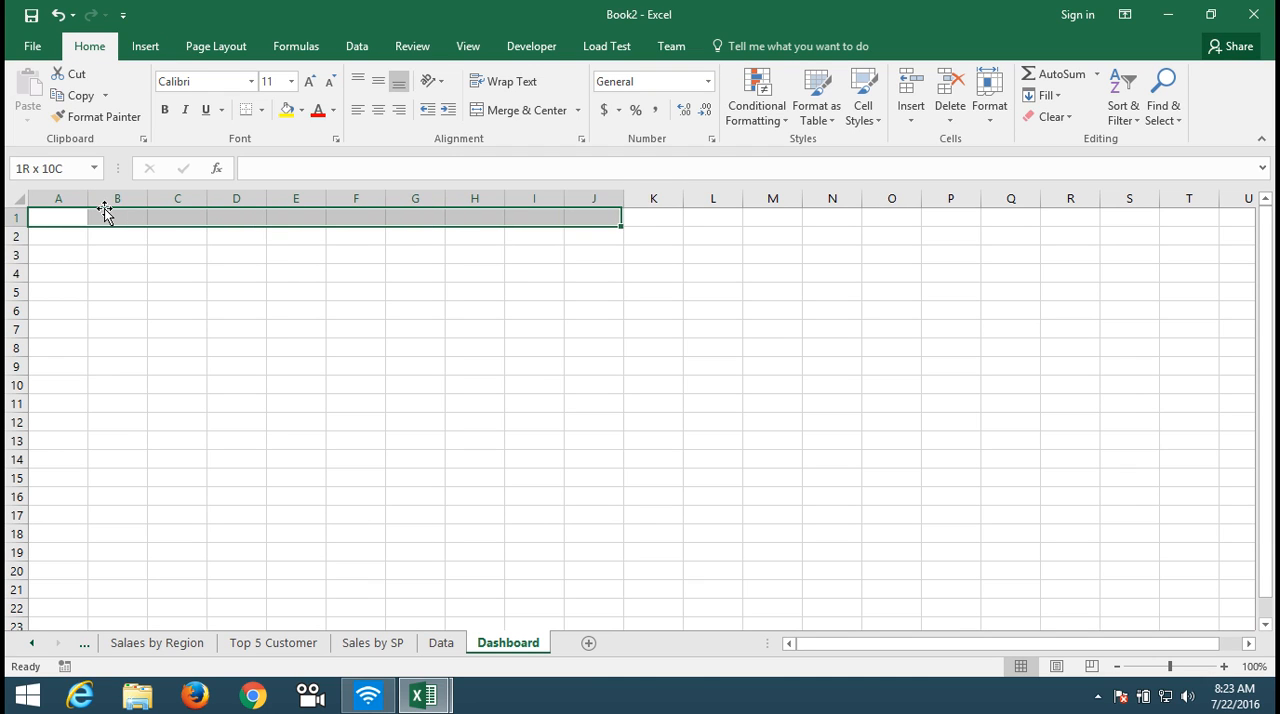
{"action": "key", "text": "shift+Right"}
{"action": "key", "text": "shift+Right"}
{"action": "key", "text": "shift+Right"}
{"action": "key", "text": "shift+Right"}
{"action": "key", "text": "shift+Right"}
{"action": "key", "text": "shift+Right"}
{"action": "key", "text": "shift+Right"}
{"action": "key", "text": "shift+Right"}
{"action": "key", "text": "shift+Right"}
{"action": "key", "text": "shift+Right"}
{"action": "key", "text": "shift+Down"}
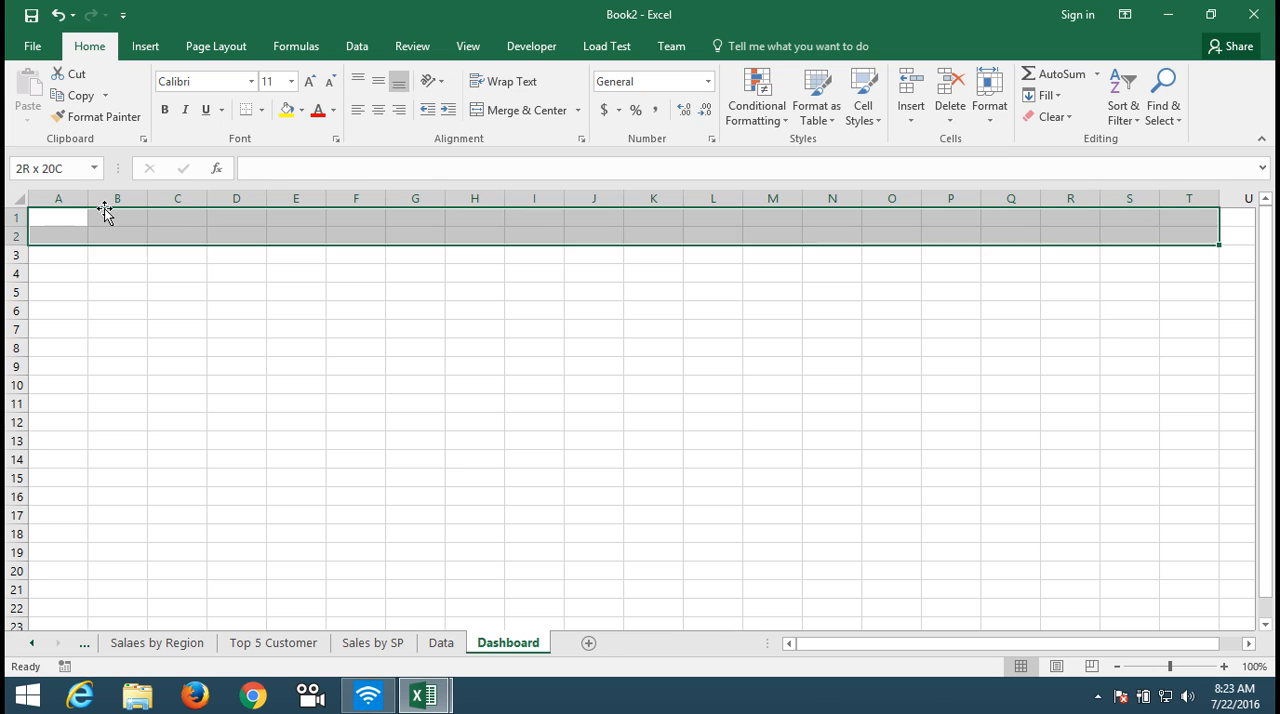
{"action": "key", "text": "shift+Down"}
{"action": "key", "text": "shift+Down"}
{"action": "key", "text": "shift+Down"}
{"action": "key", "text": "shift+Down"}
{"action": "key", "text": "shift+Down"}
{"action": "key", "text": "shift+Down"}
{"action": "key", "text": "shift+Down"}
{"action": "key", "text": "shift+Down"}
{"action": "key", "text": "shift+Down"}
{"action": "key", "text": "shift+Down"}
{"action": "key", "text": "shift+Down"}
{"action": "key", "text": "shift+Down"}
{"action": "key", "text": "shift+Down"}
{"action": "key", "text": "shift+Down"}
{"action": "key", "text": "shift+Down"}
{"action": "key", "text": "shift+Down"}
{"action": "key", "text": "shift+Down"}
{"action": "key", "text": "shift+Down"}
{"action": "key", "text": "shift+Down"}
{"action": "key", "text": "shift+Down"}
{"action": "key", "text": "shift+Down"}
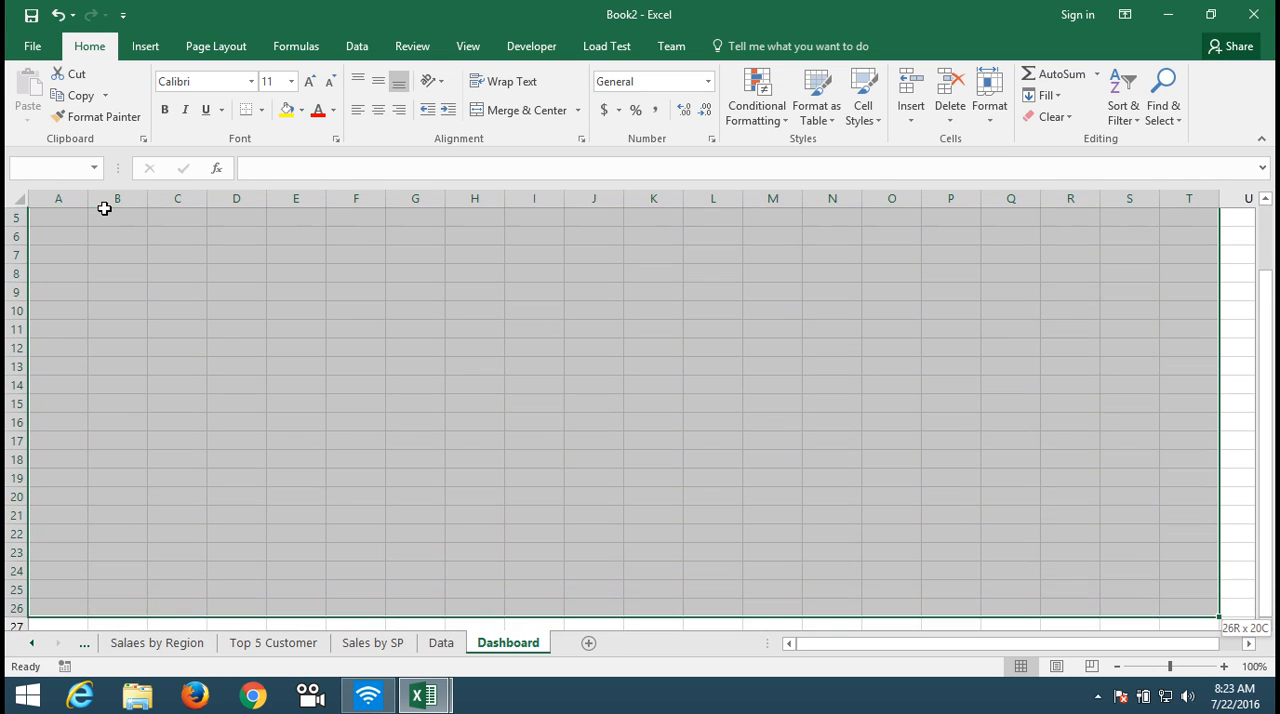
{"action": "left_click", "coordinate": [304, 111]}
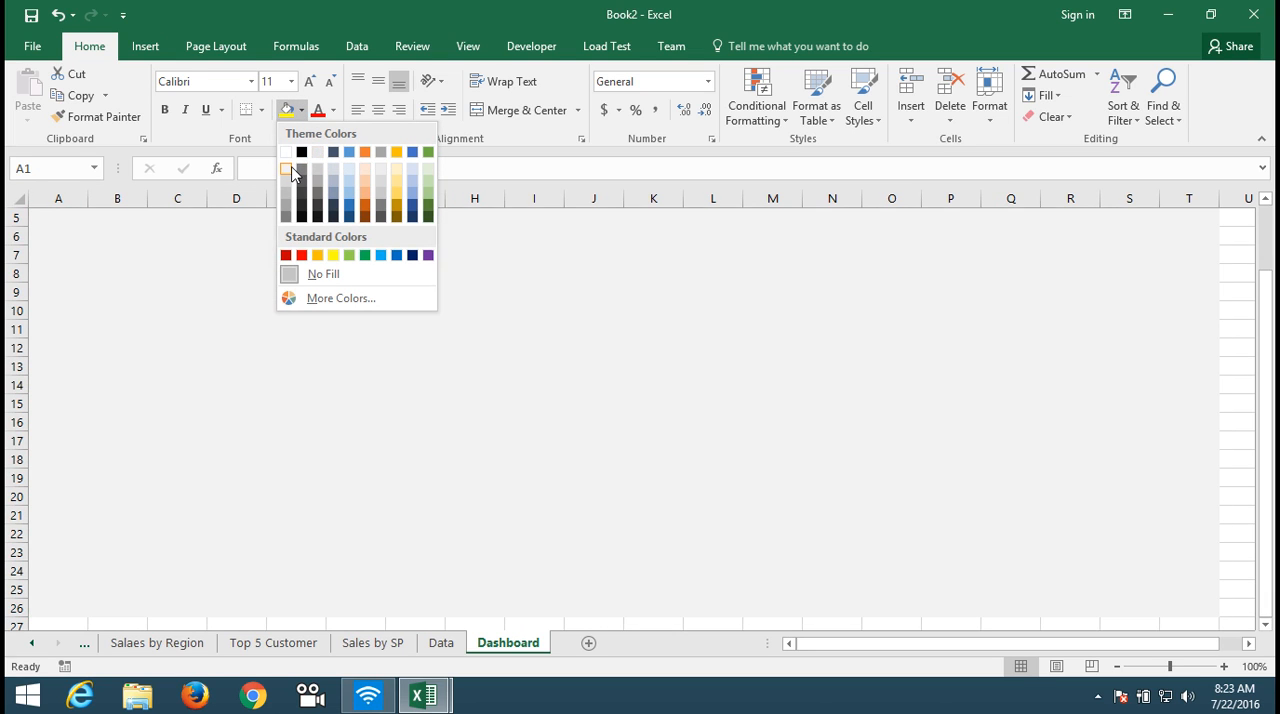
{"action": "left_click", "coordinate": [290, 173]}
{"action": "type", "text": "1"}
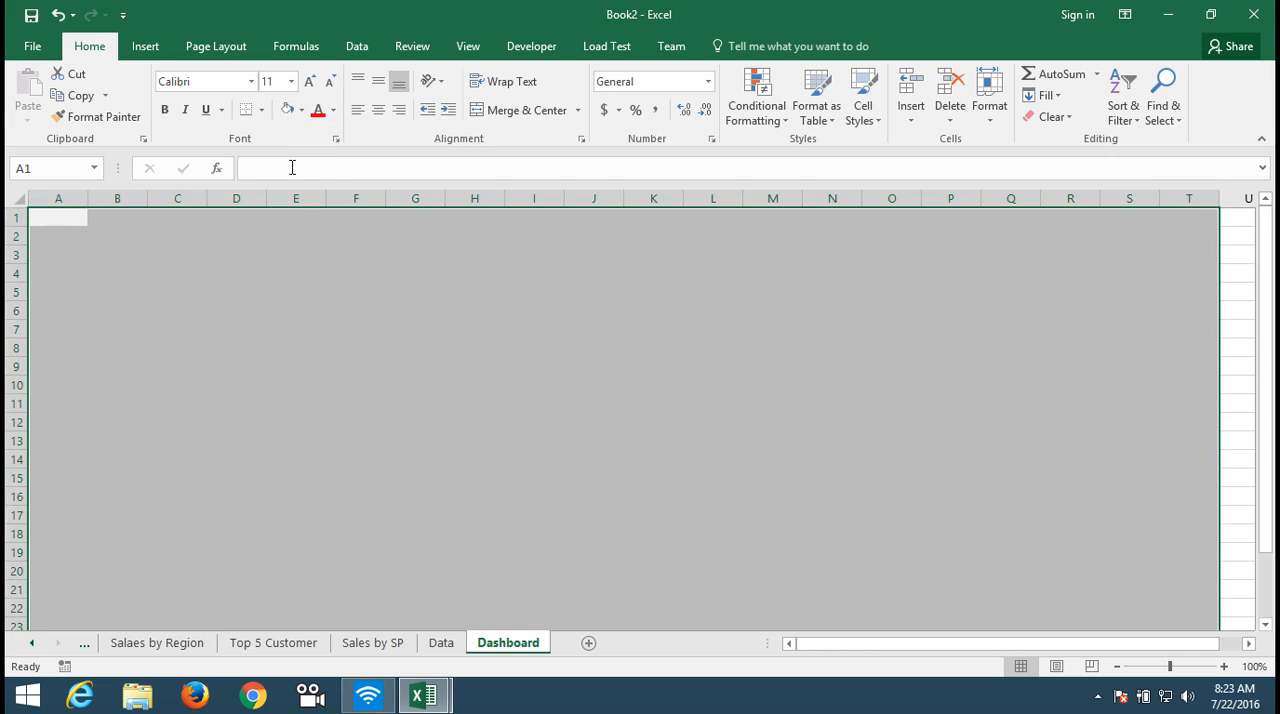
{"action": "key", "text": "Escape"}
Step: Enter the heading "Sales Dashboard" in cell A2 and enlarge its font size to 16
{"action": "key", "text": "Up"}
{"action": "key", "text": "Down"}
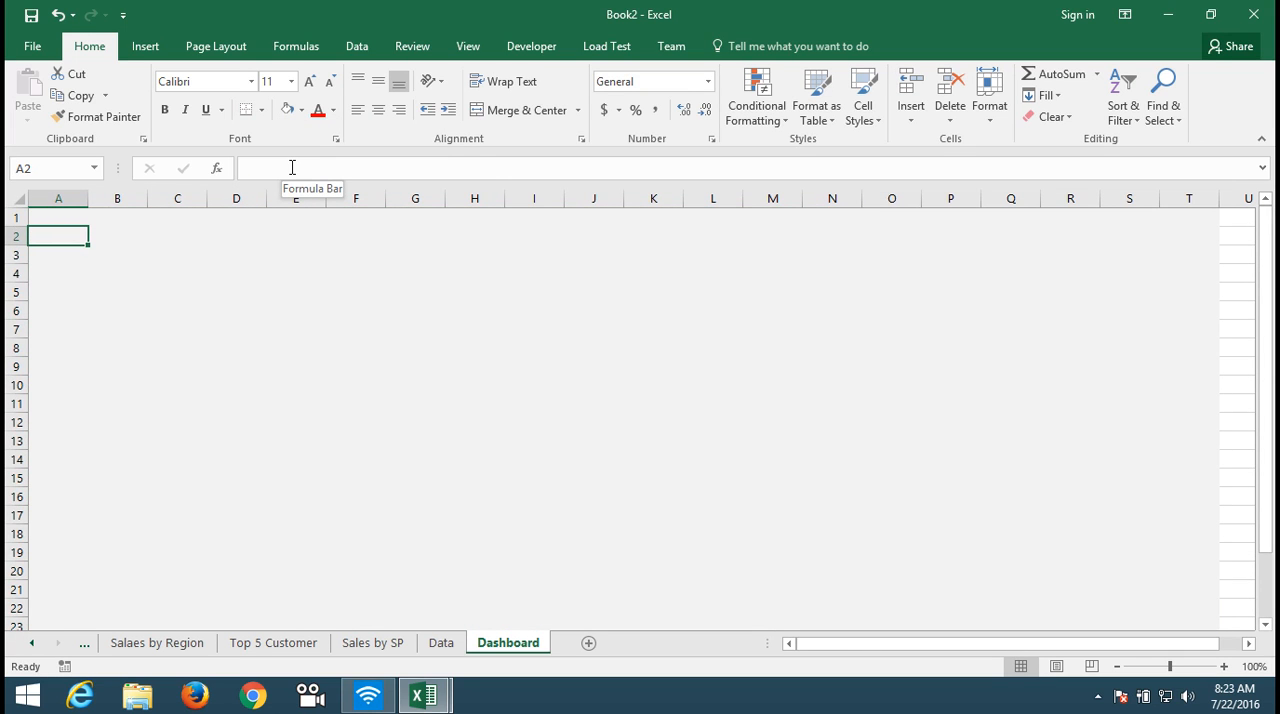
{"action": "type", "text": "Sales Dashboard"}
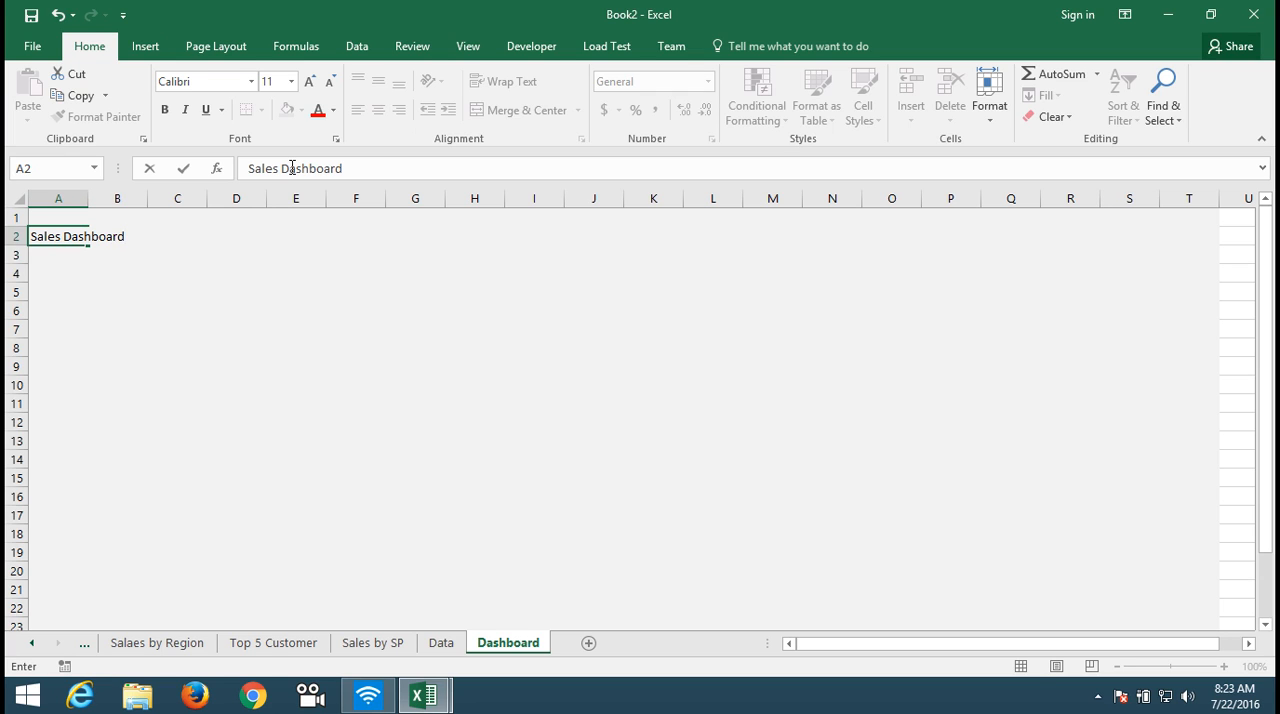
{"action": "key", "text": "ctrl+Return"}
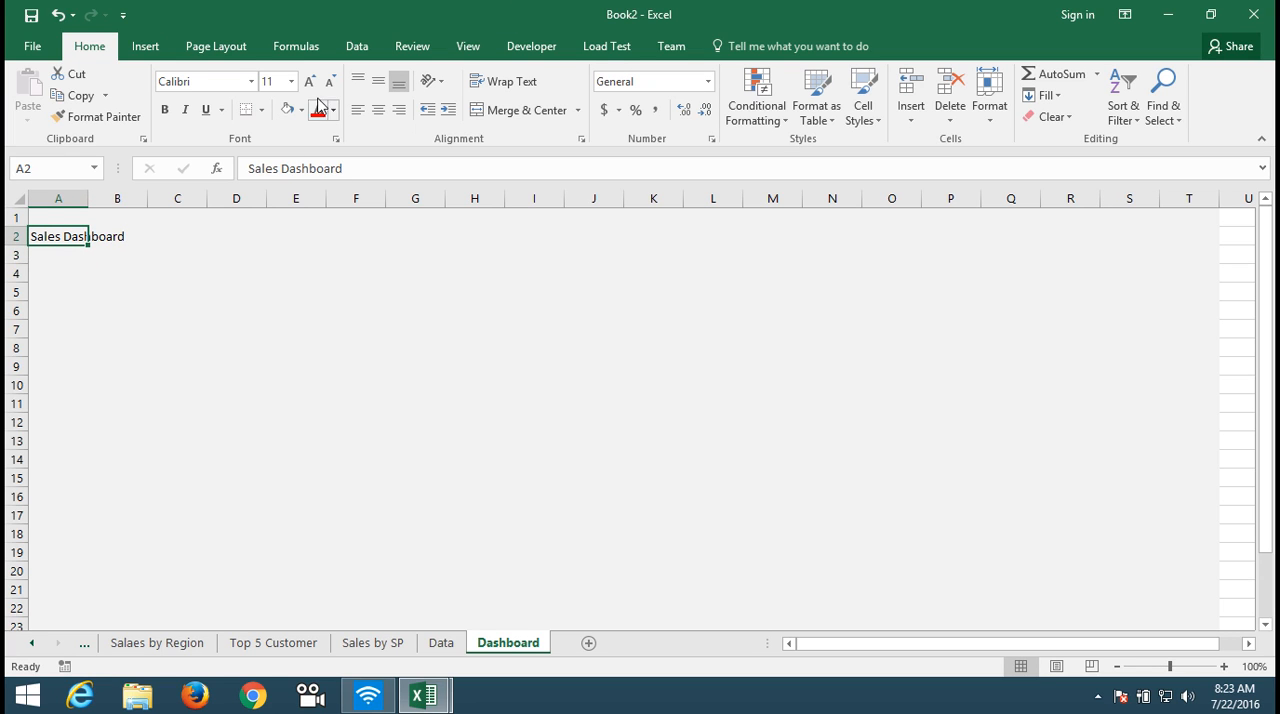
{"action": "left_click", "coordinate": [311, 84]}
{"action": "left_click", "coordinate": [311, 84]}
{"action": "left_click", "coordinate": [311, 84]}
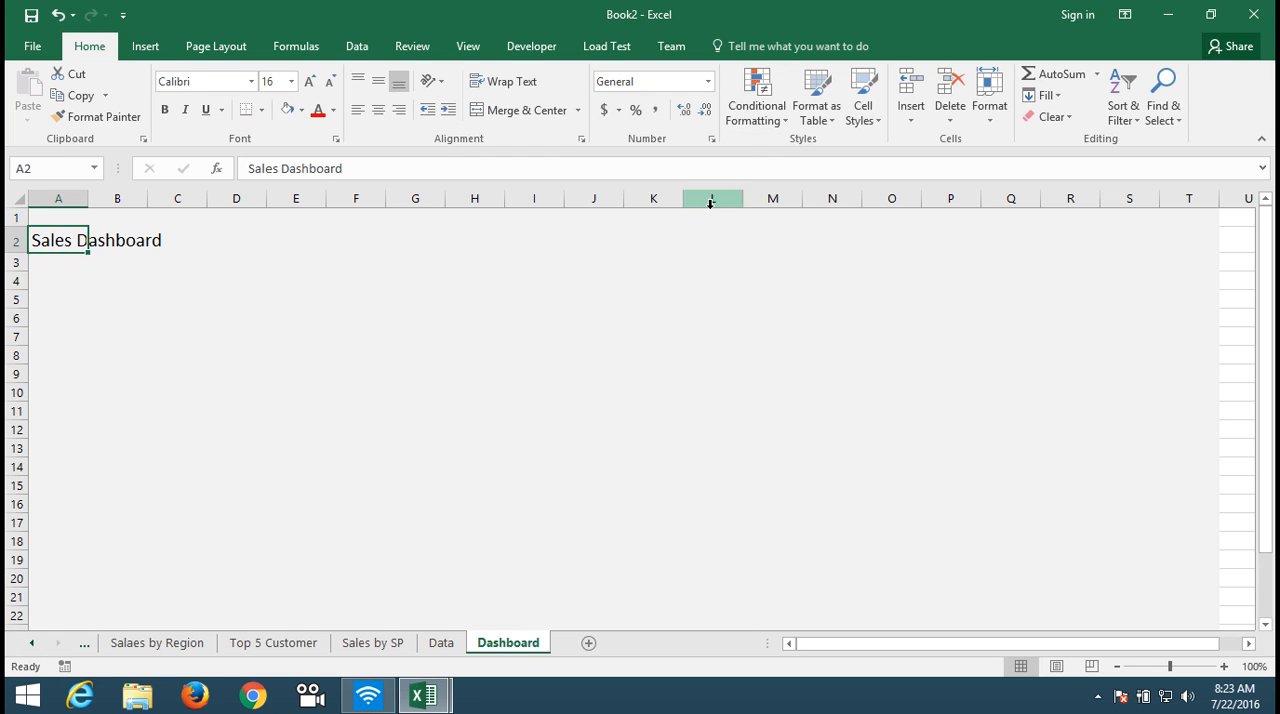
{"action": "left_click", "coordinate": [650, 237]}
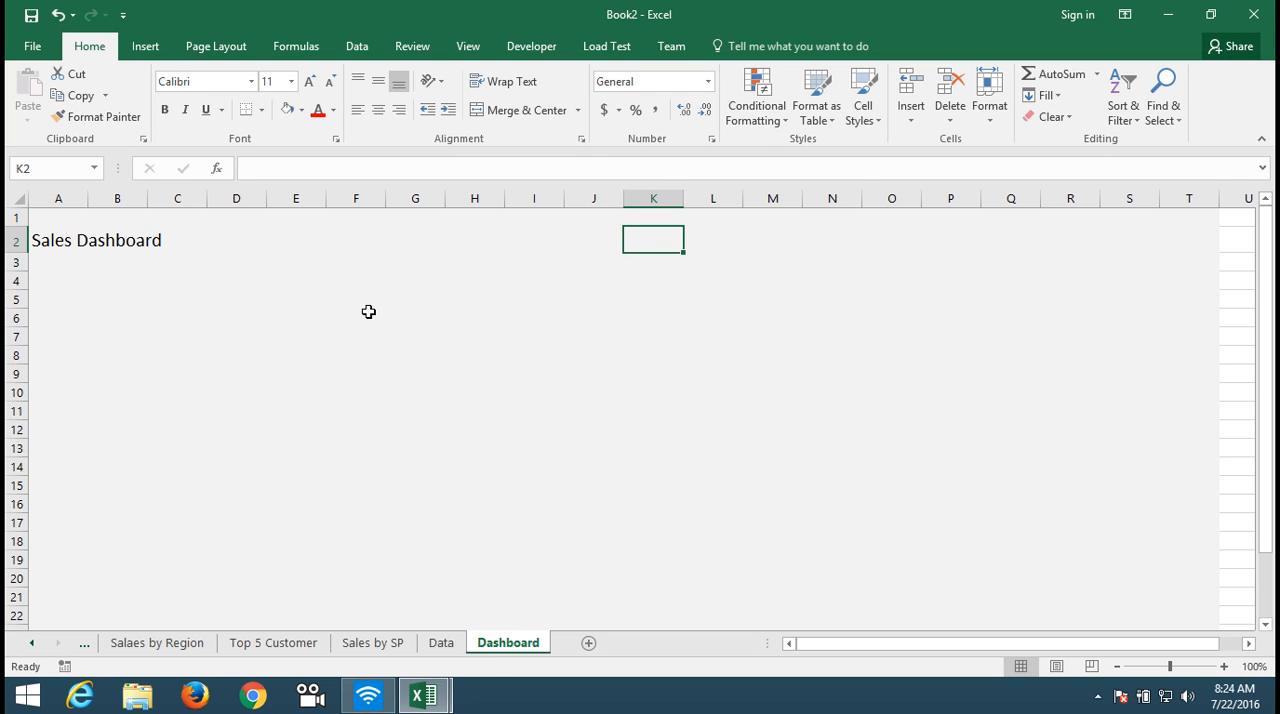
Step: Enter the company name "μ ABC Pvt Ltd" in cell K2 of the Dashboard sheet and enlarge its font size to 16
{"action": "type", "text": "μ"}
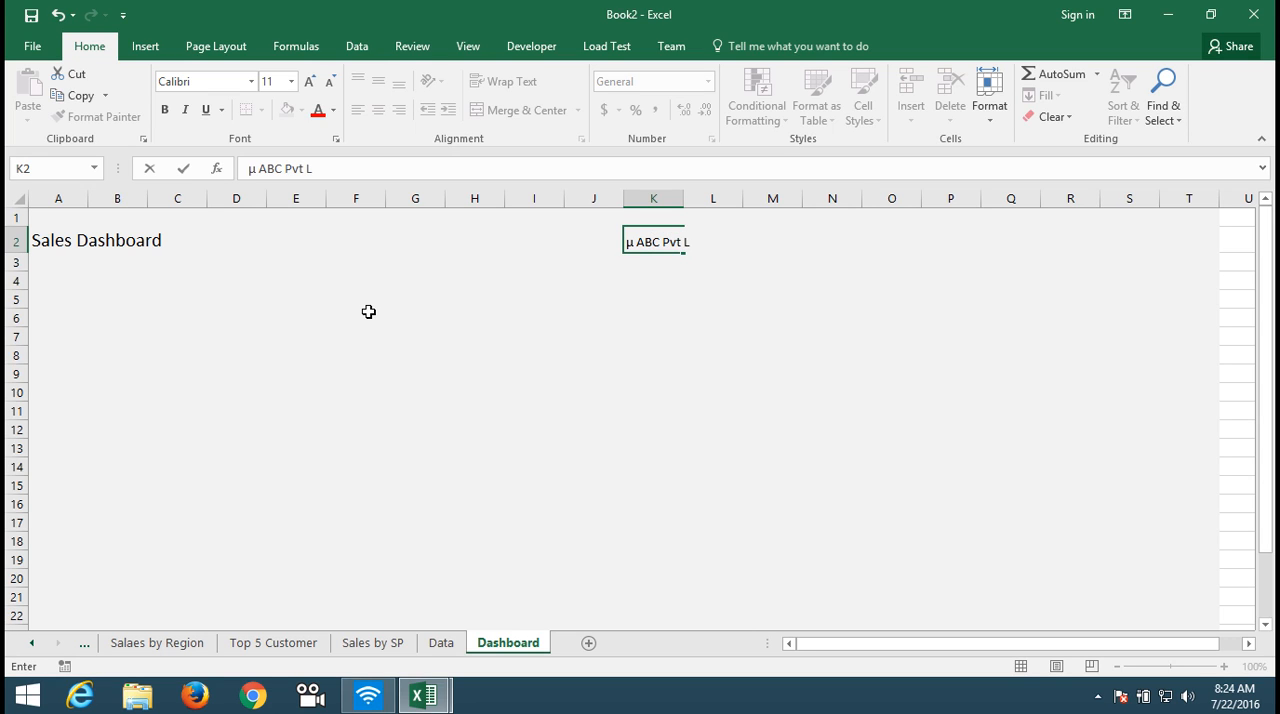
{"action": "left_click", "coordinate": [440, 318]}
{"action": "left_click", "coordinate": [632, 241]}
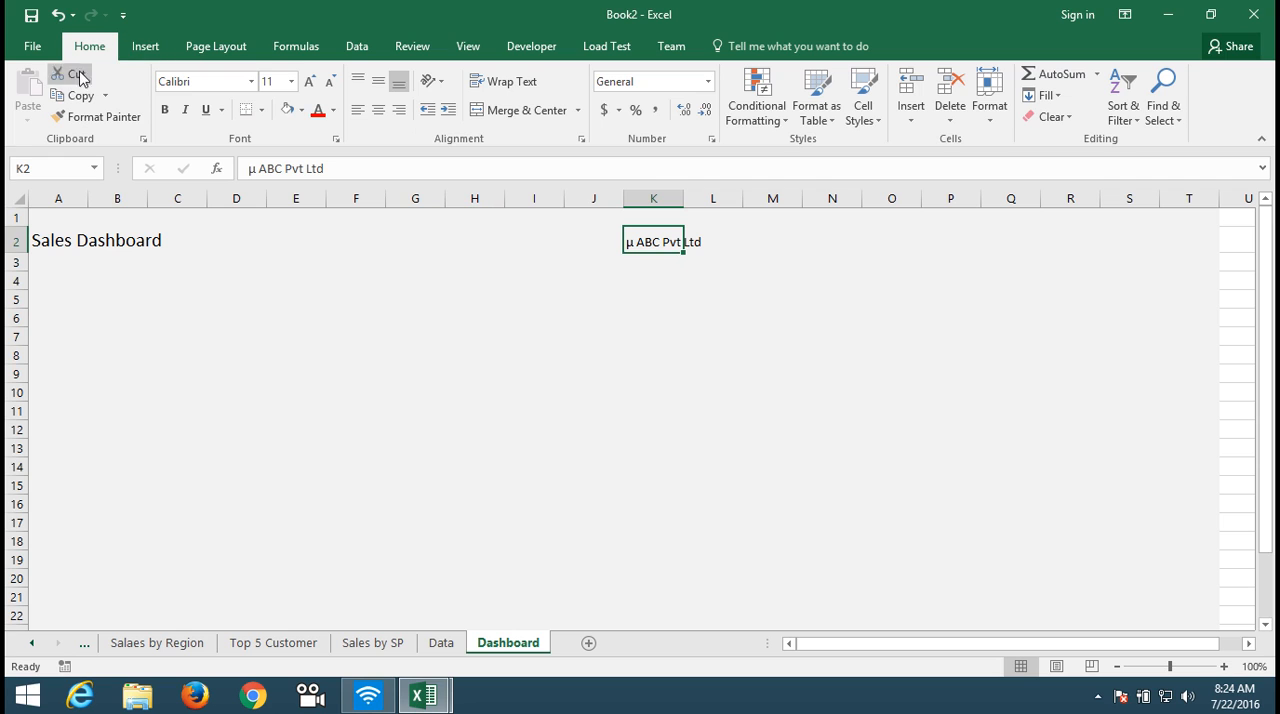
{"action": "left_click", "coordinate": [145, 47]}
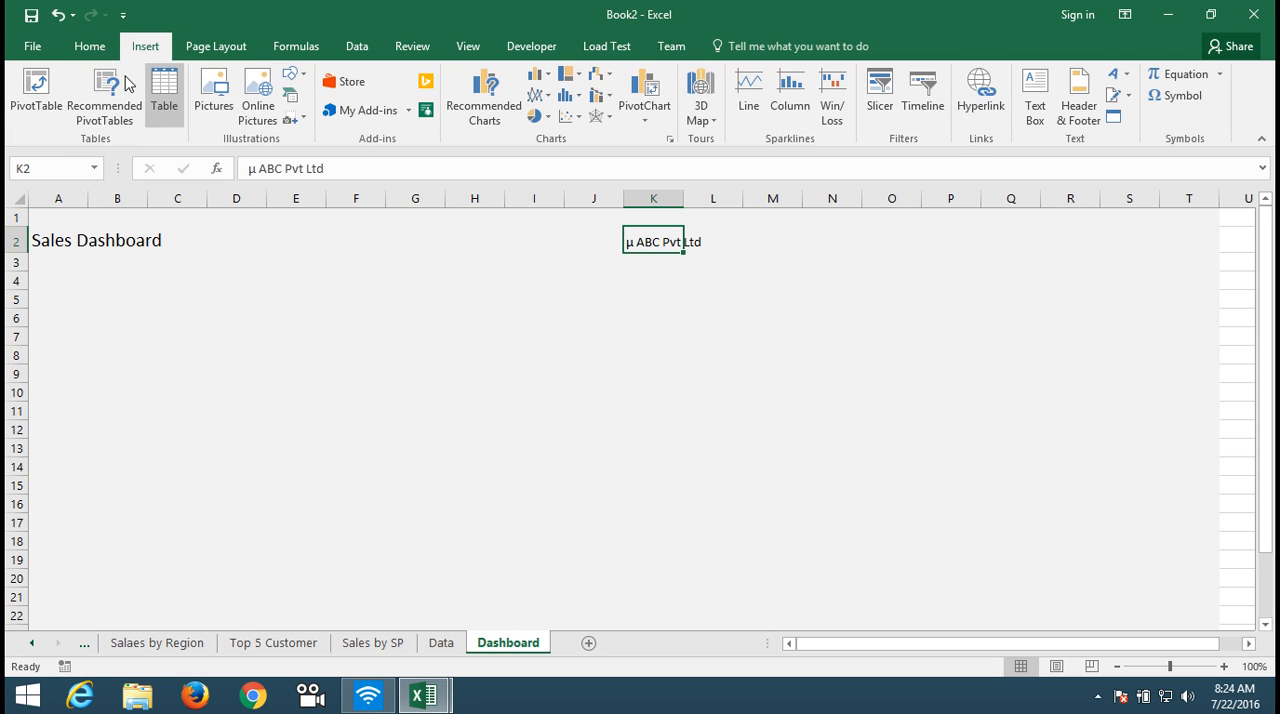
{"action": "left_click", "coordinate": [89, 46]}
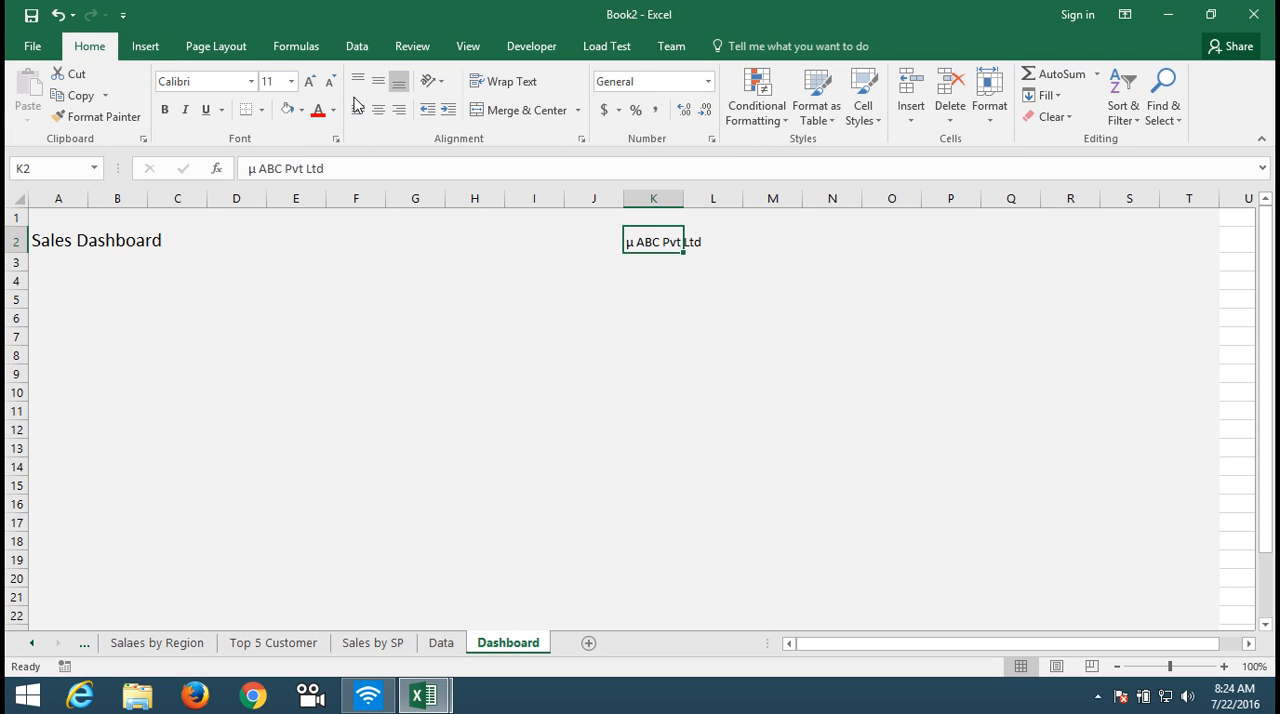
{"action": "left_click", "coordinate": [312, 82]}
{"action": "left_click", "coordinate": [312, 82]}
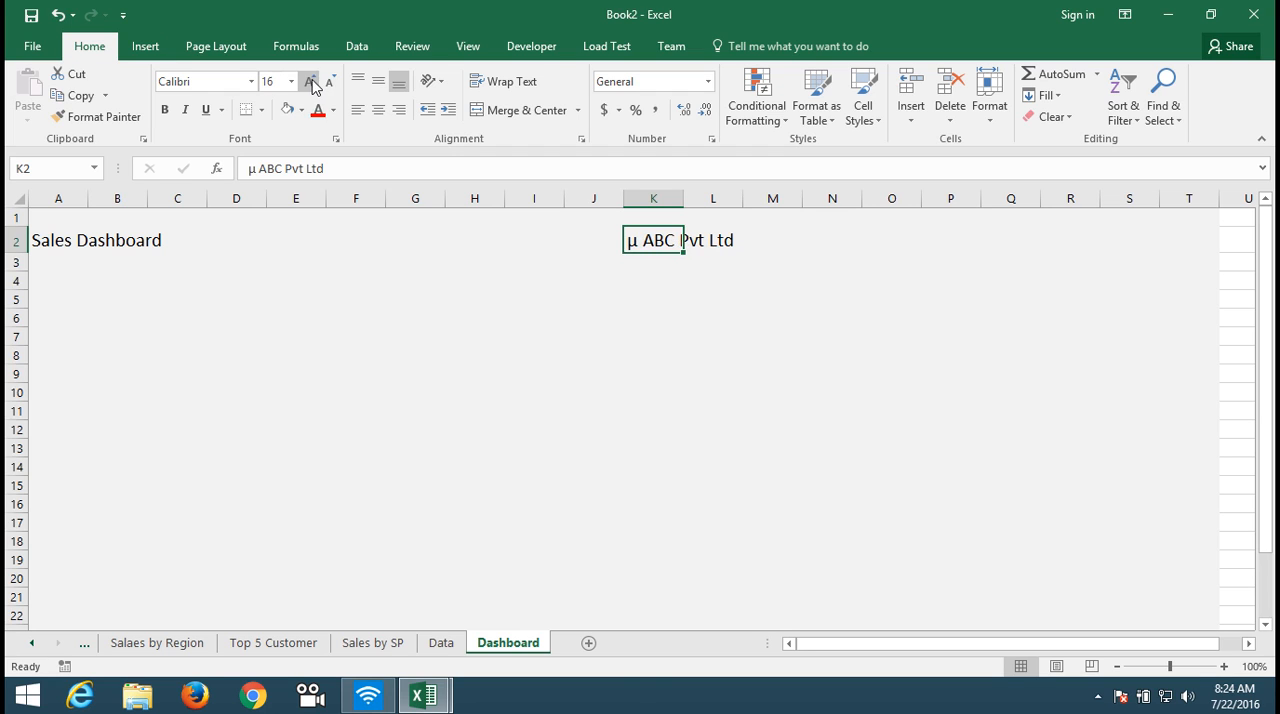
{"action": "left_click", "coordinate": [155, 320]}
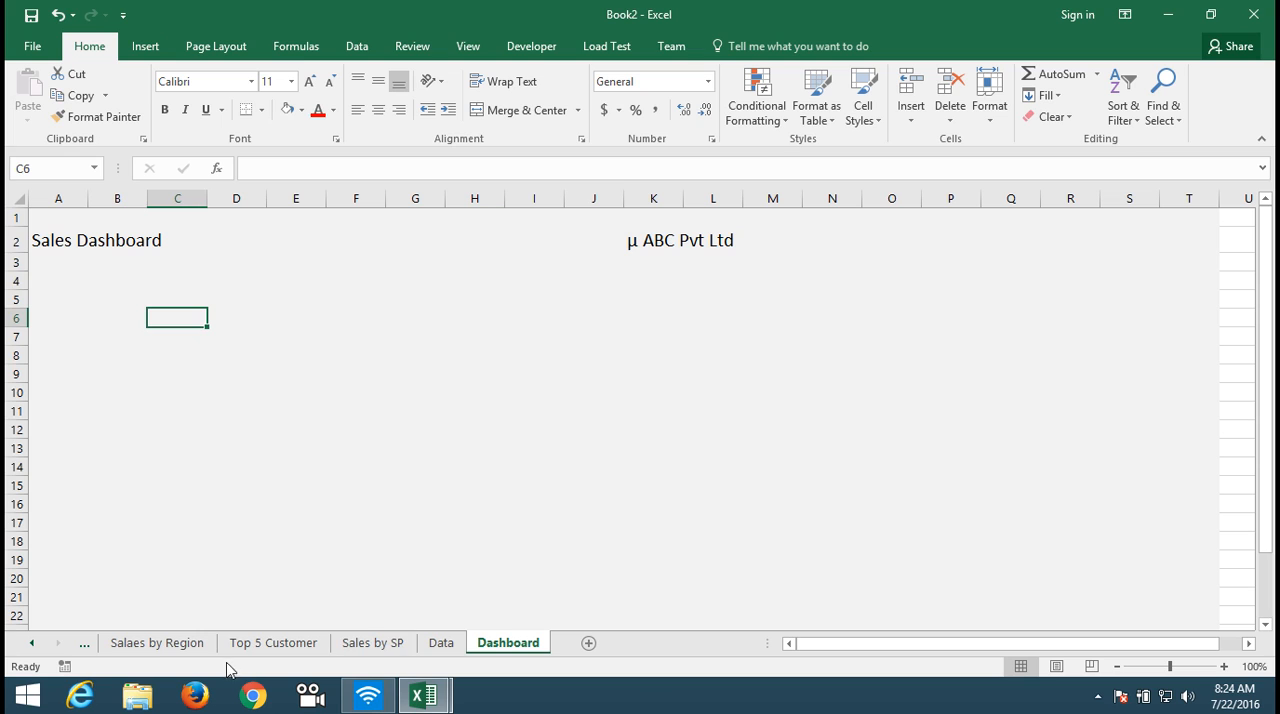
Step: Hide all field buttons on the 2014 Sales Trend chart in the Sales Trend sheet
{"action": "left_click", "coordinate": [33, 646]}
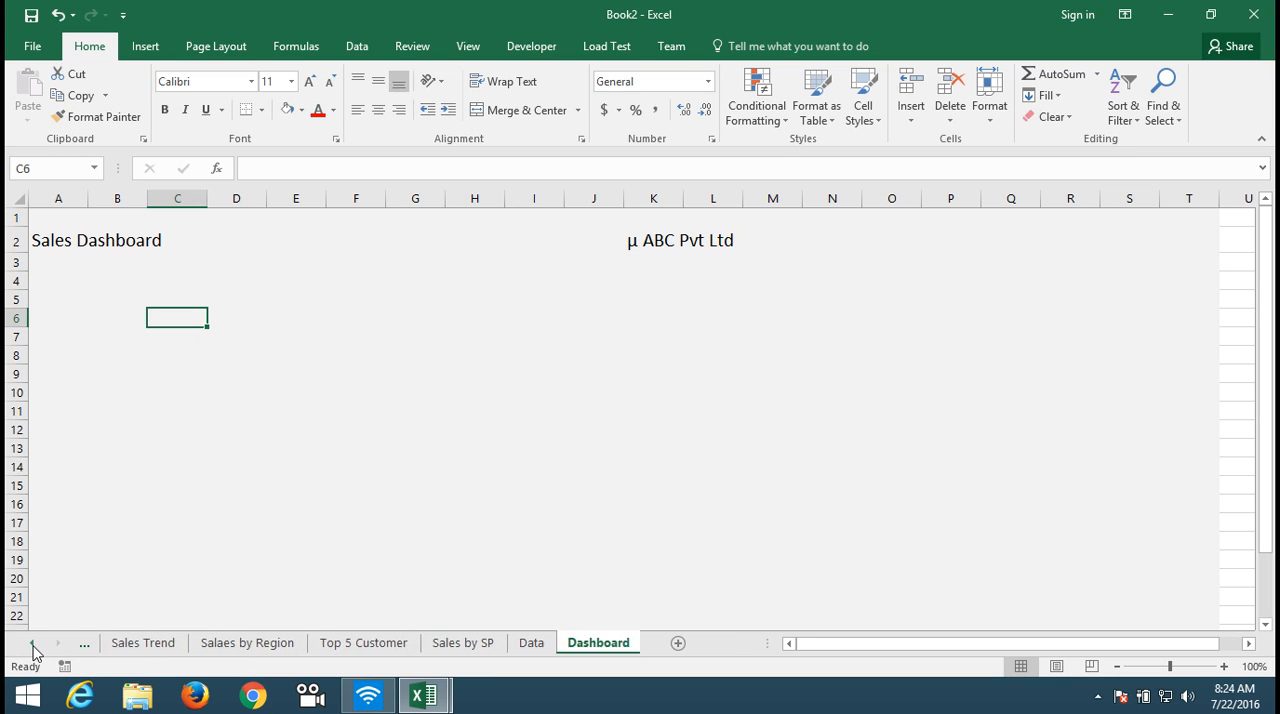
{"action": "left_click", "coordinate": [33, 646]}
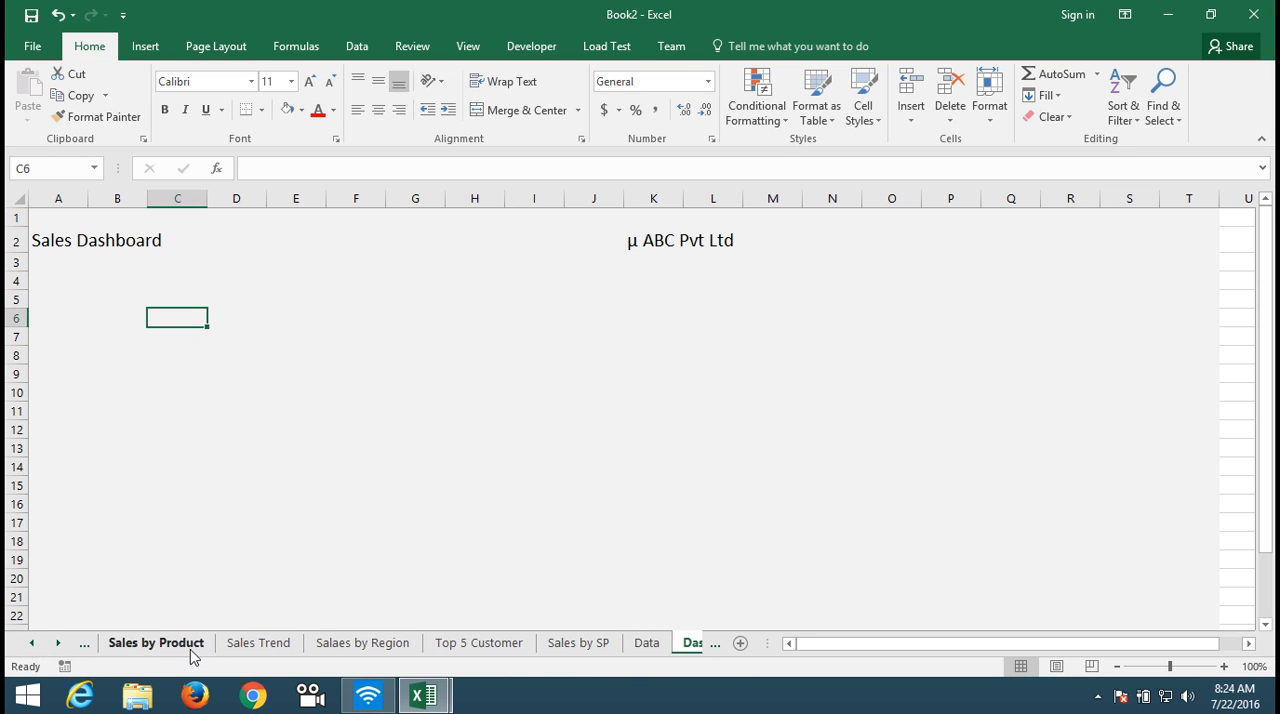
{"action": "left_click", "coordinate": [260, 645]}
{"action": "left_click", "coordinate": [313, 353]}
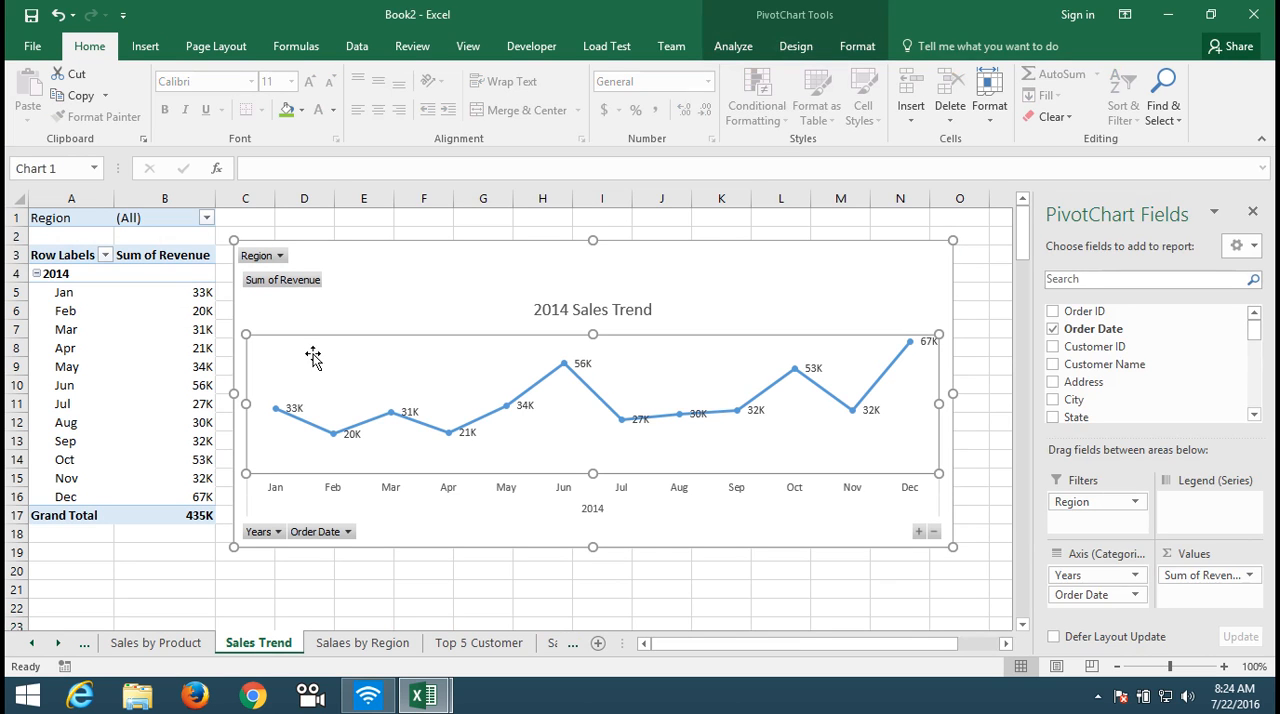
{"action": "right_click", "coordinate": [273, 537]}
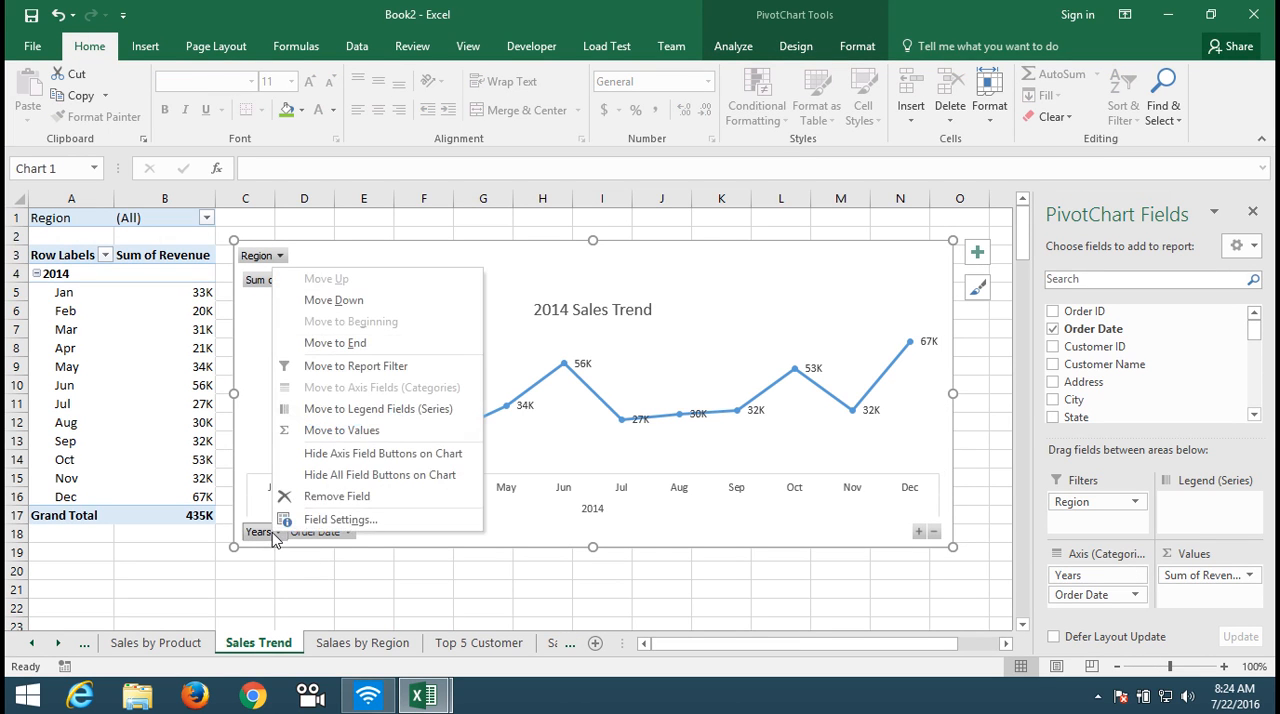
{"action": "left_click", "coordinate": [340, 476]}
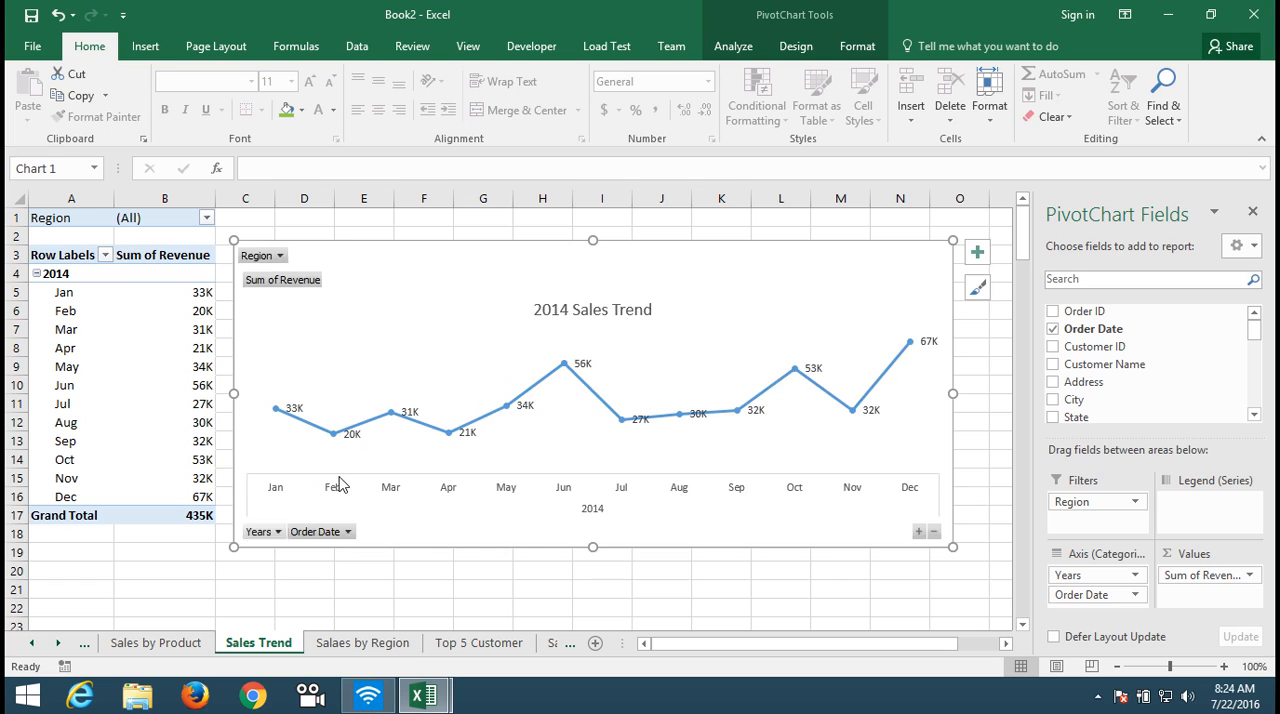
Step: Copy the whole 2014 Sales Trend chart and paste it into the Dashboard sheet at cell C6
{"action": "left_click", "coordinate": [768, 307]}
{"action": "left_click", "coordinate": [776, 265]}
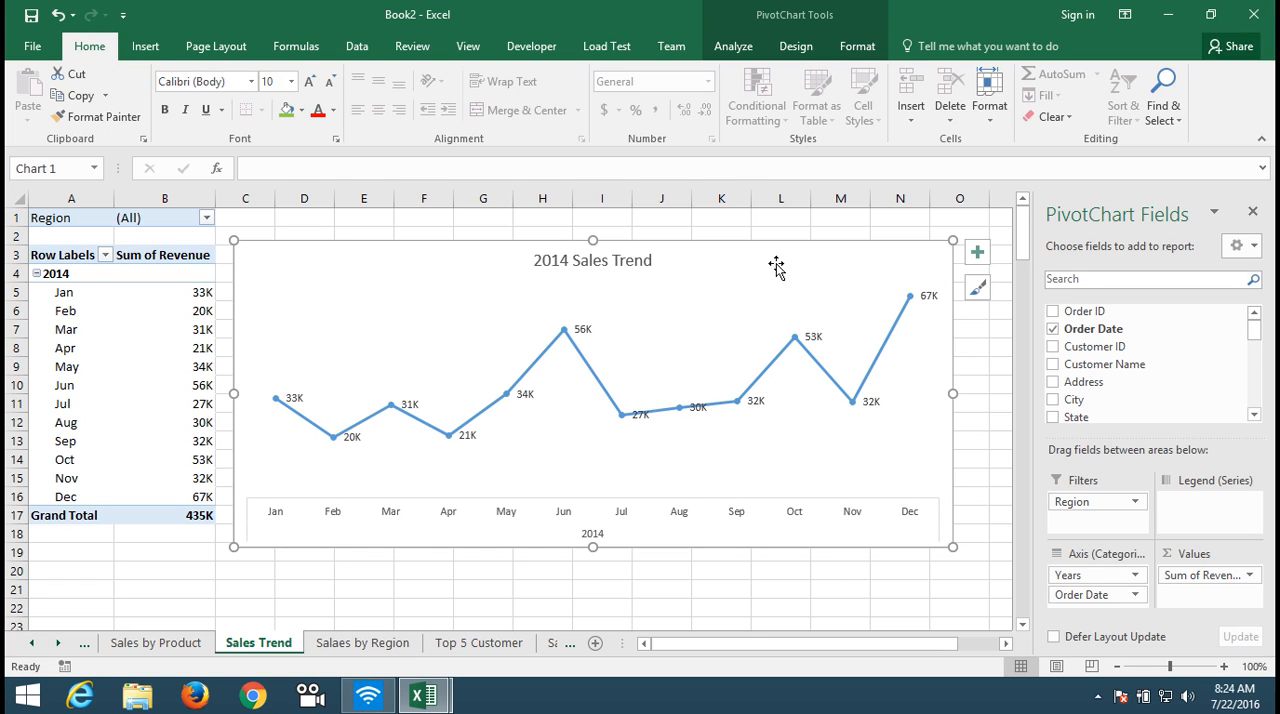
{"action": "left_click", "coordinate": [470, 643]}
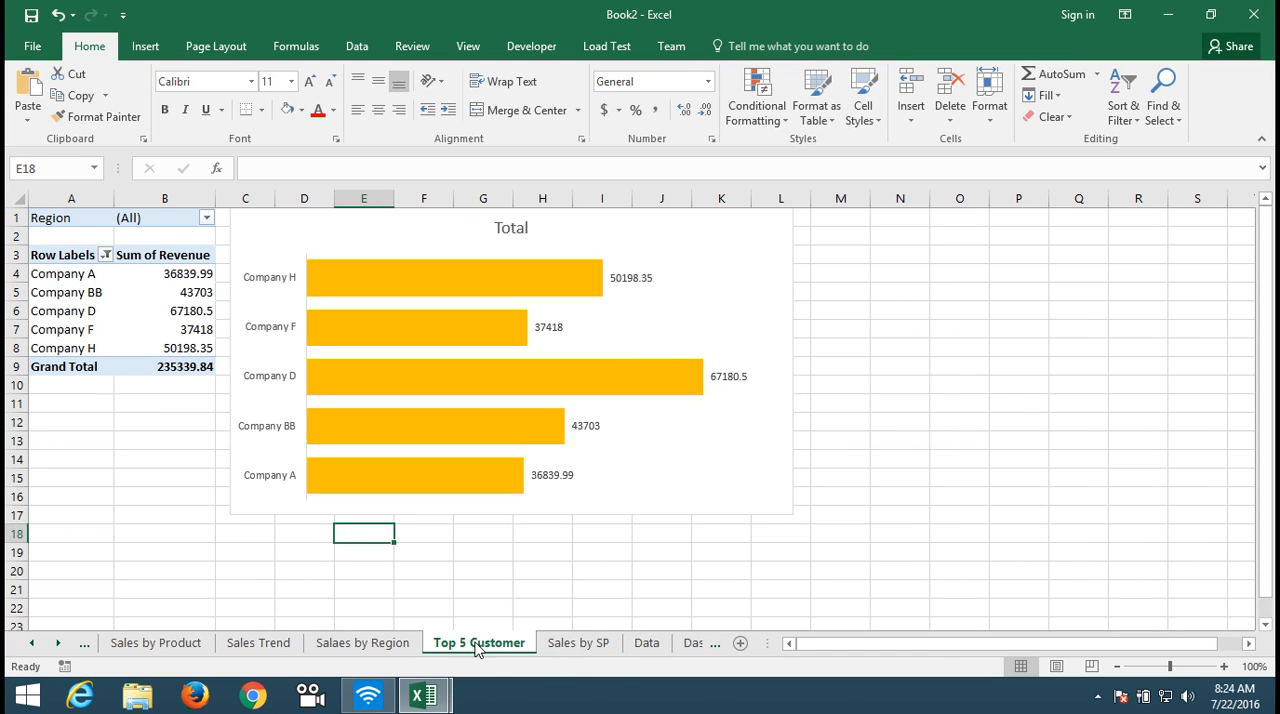
{"action": "left_click", "coordinate": [601, 651]}
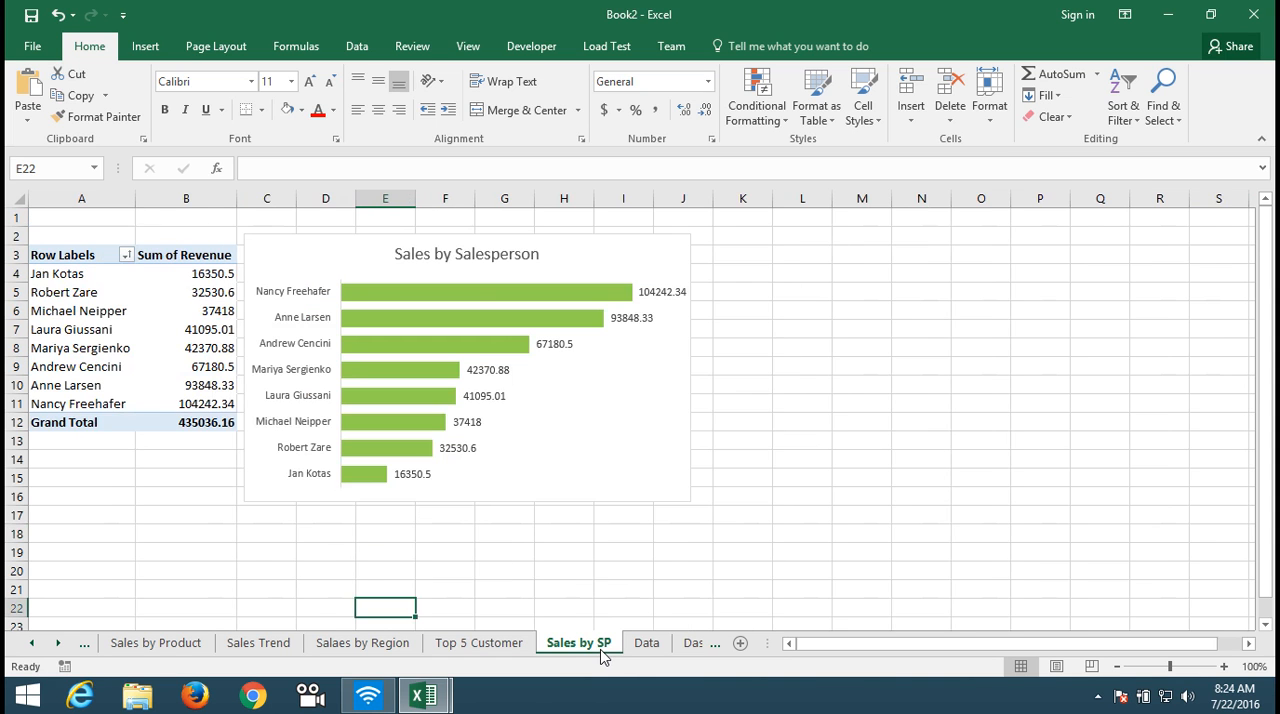
{"action": "left_click", "coordinate": [639, 651]}
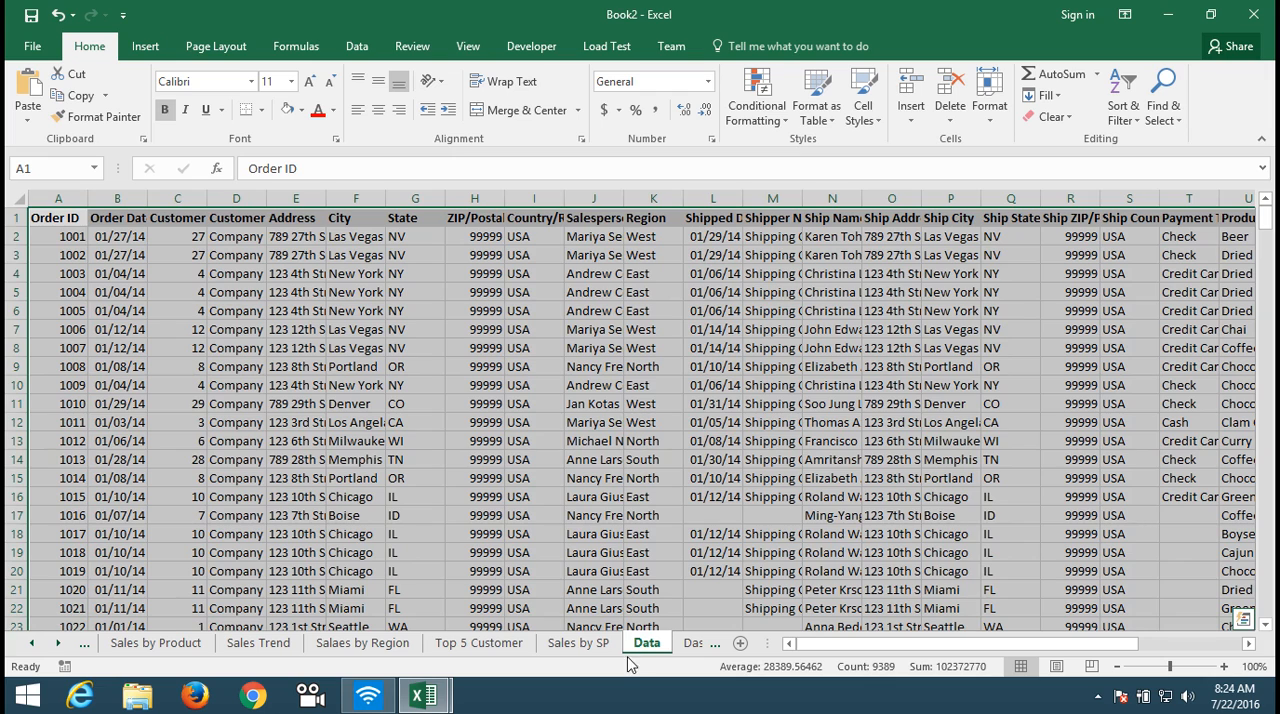
{"action": "left_click", "coordinate": [695, 643]}
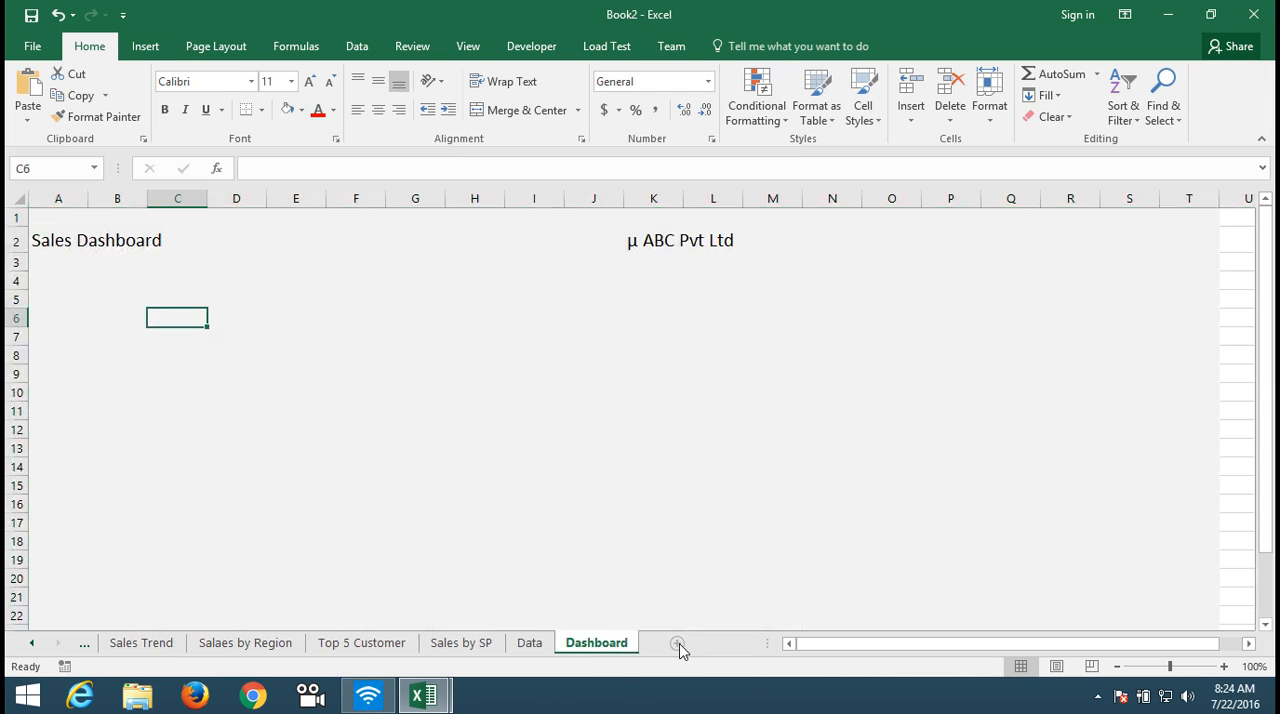
{"action": "key", "text": "ctrl+v"}
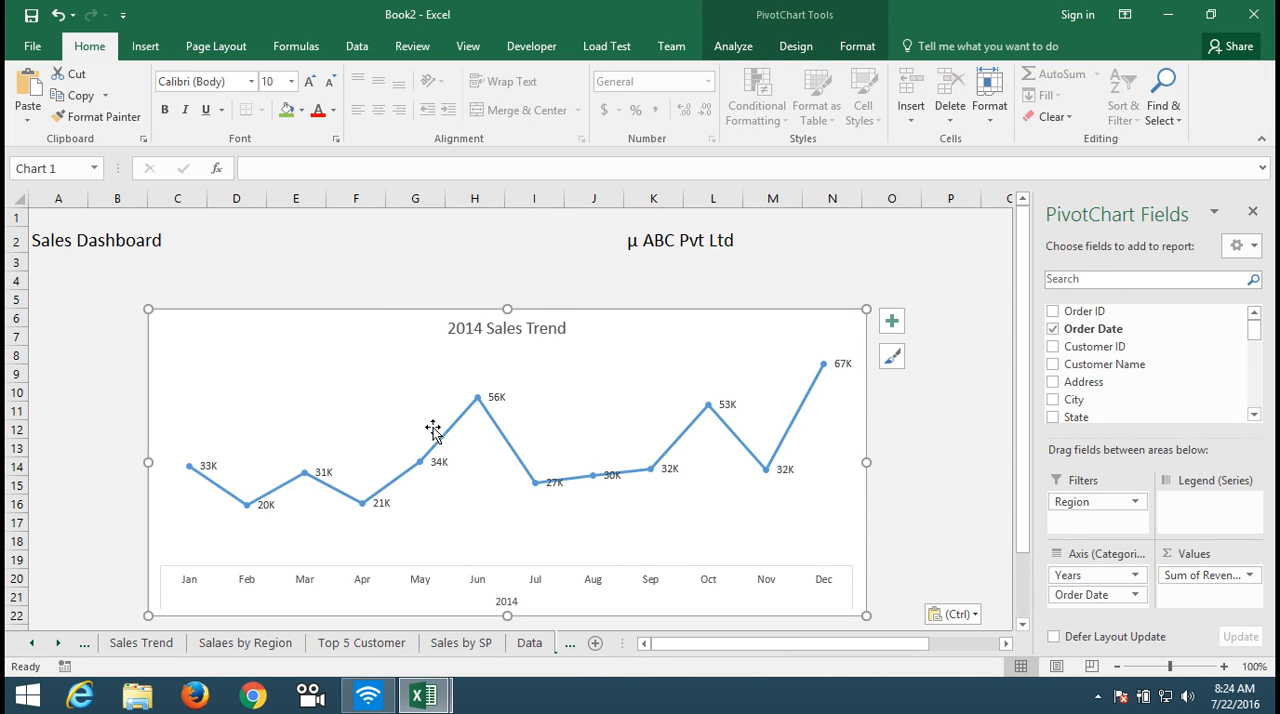
Step: Move the 2014 Sales Trend chart just beneath the dashboard heading and shrink it to end around row 12 and the start of column M
{"action": "left_click", "coordinate": [445, 441]}
{"action": "left_click_drag", "start_coordinate": [254, 268], "coordinate": [96, 274]}
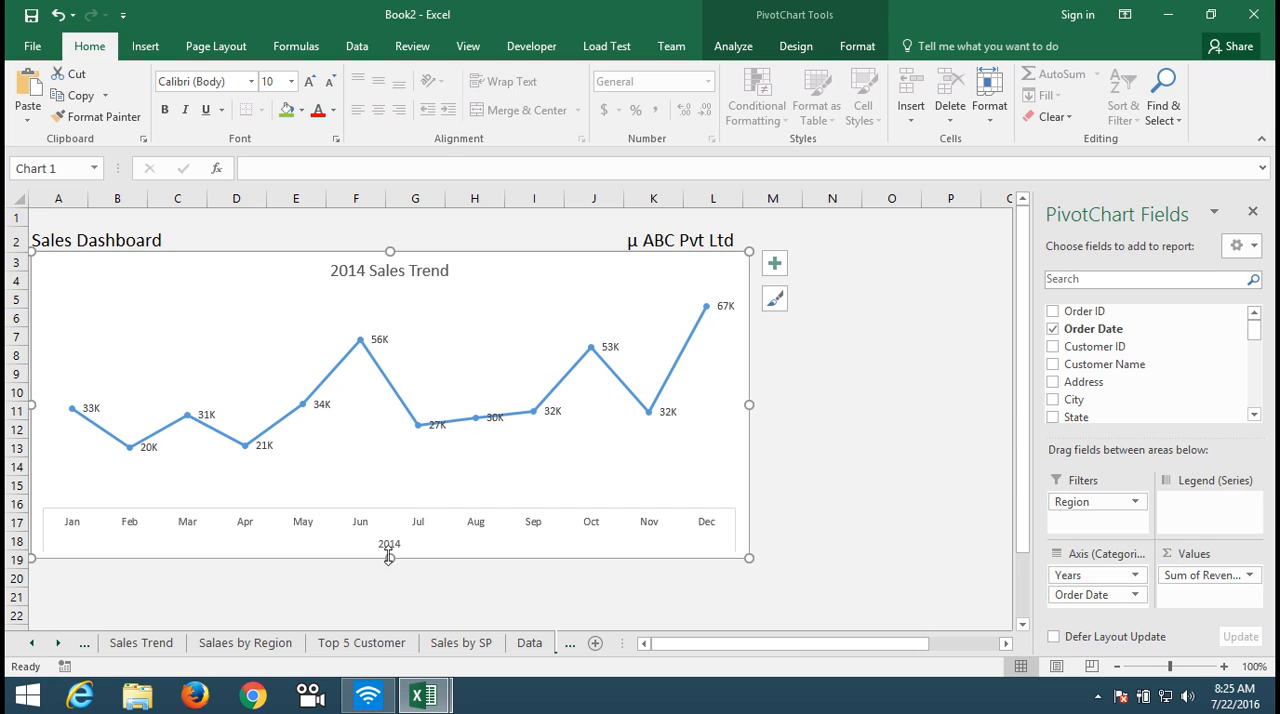
{"action": "left_click_drag", "start_coordinate": [390, 557], "coordinate": [391, 437]}
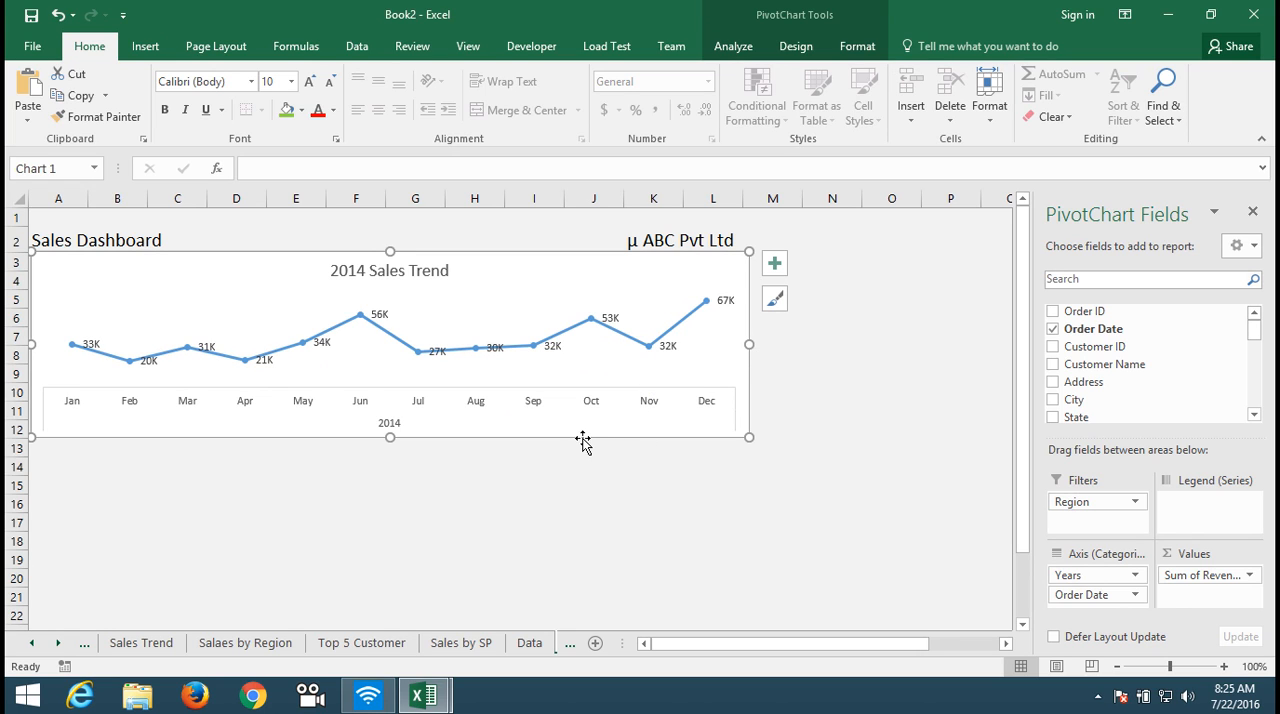
{"action": "left_click_drag", "start_coordinate": [582, 437], "coordinate": [594, 437]}
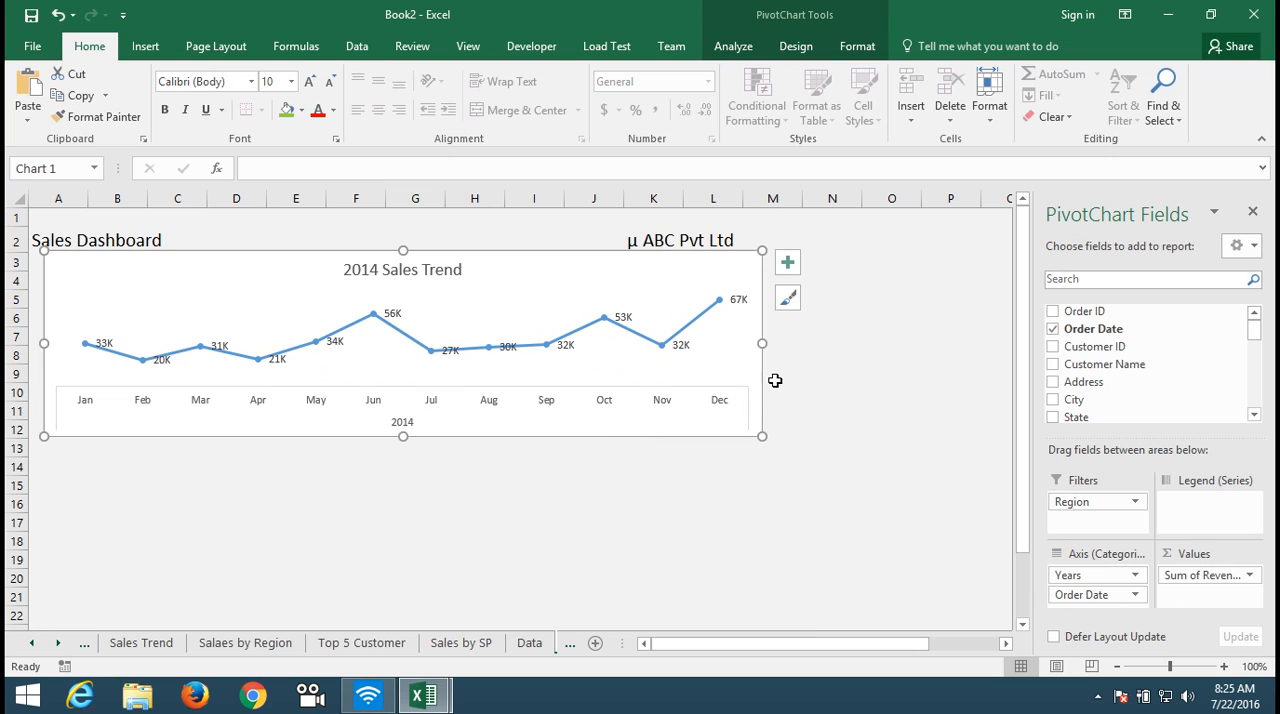
{"action": "left_click_drag", "start_coordinate": [761, 344], "coordinate": [748, 347]}
{"action": "left_click", "coordinate": [591, 525]}
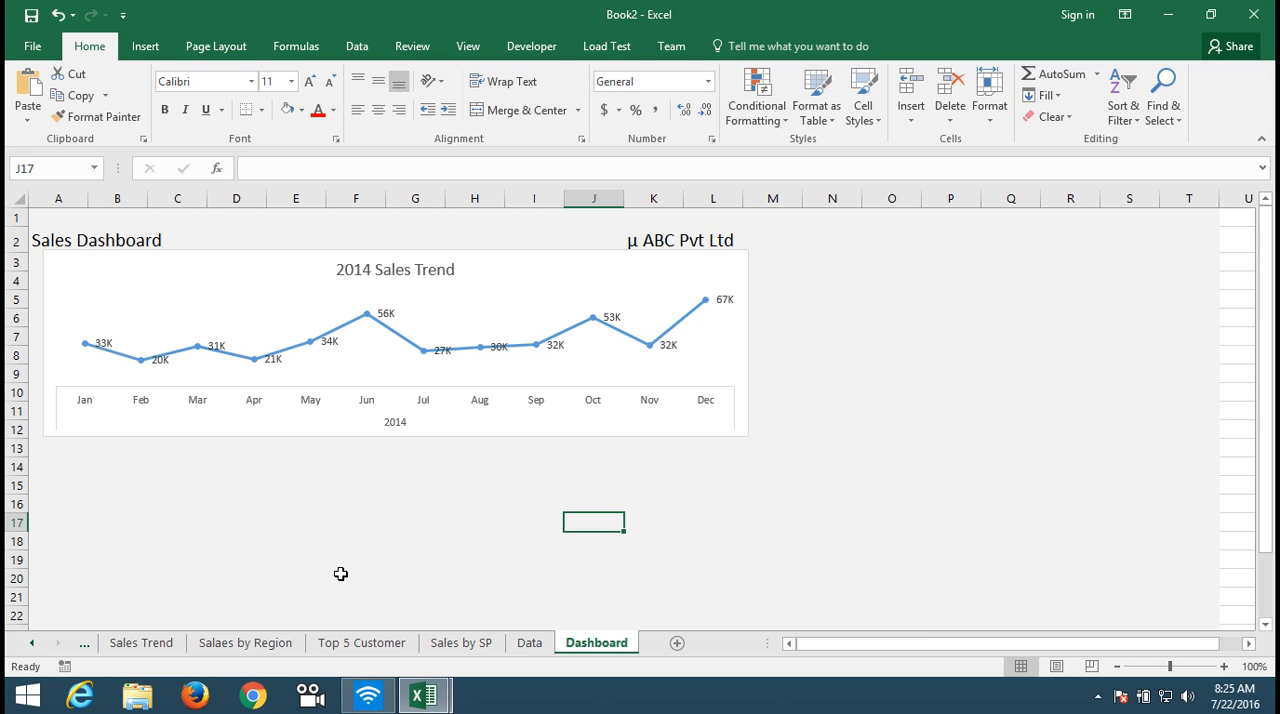
Step: Copy the Sales by Region chart from the "Salaes by Region" sheet and paste it into the Dashboard sheet at cell J17
{"action": "left_click", "coordinate": [280, 646]}
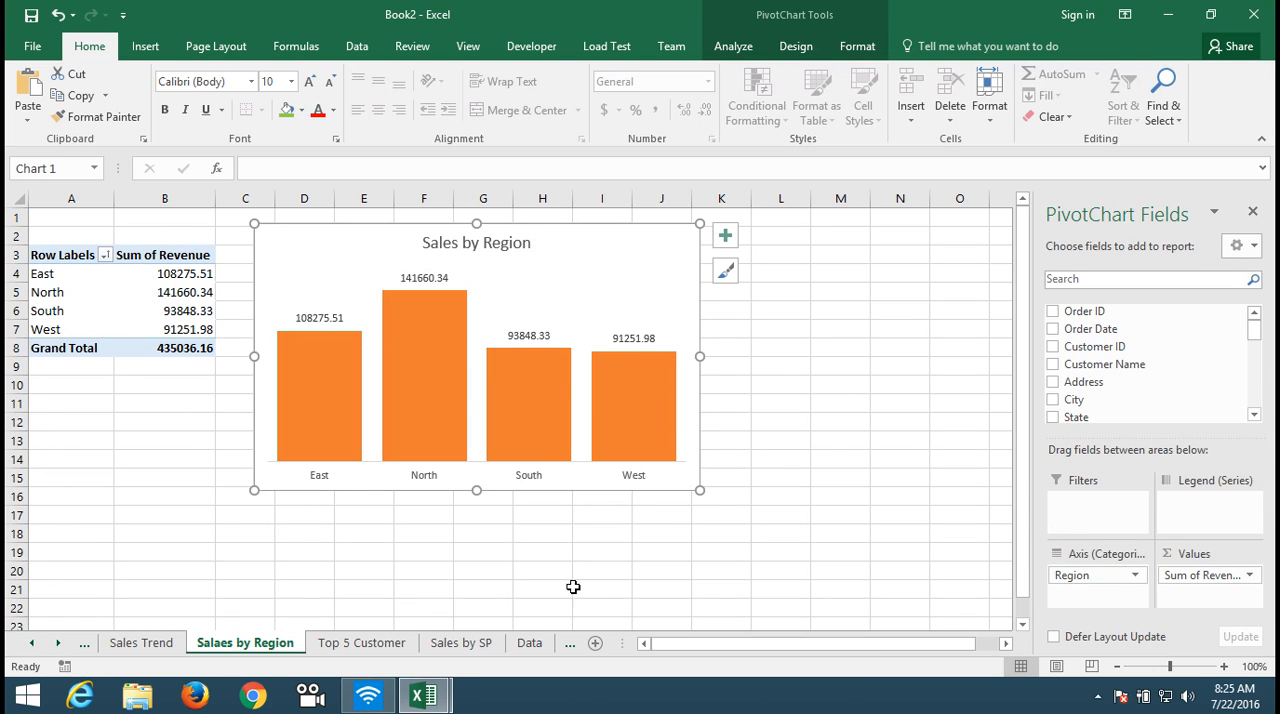
{"action": "left_click", "coordinate": [482, 645]}
{"action": "left_click", "coordinate": [530, 645]}
{"action": "left_click", "coordinate": [590, 645]}
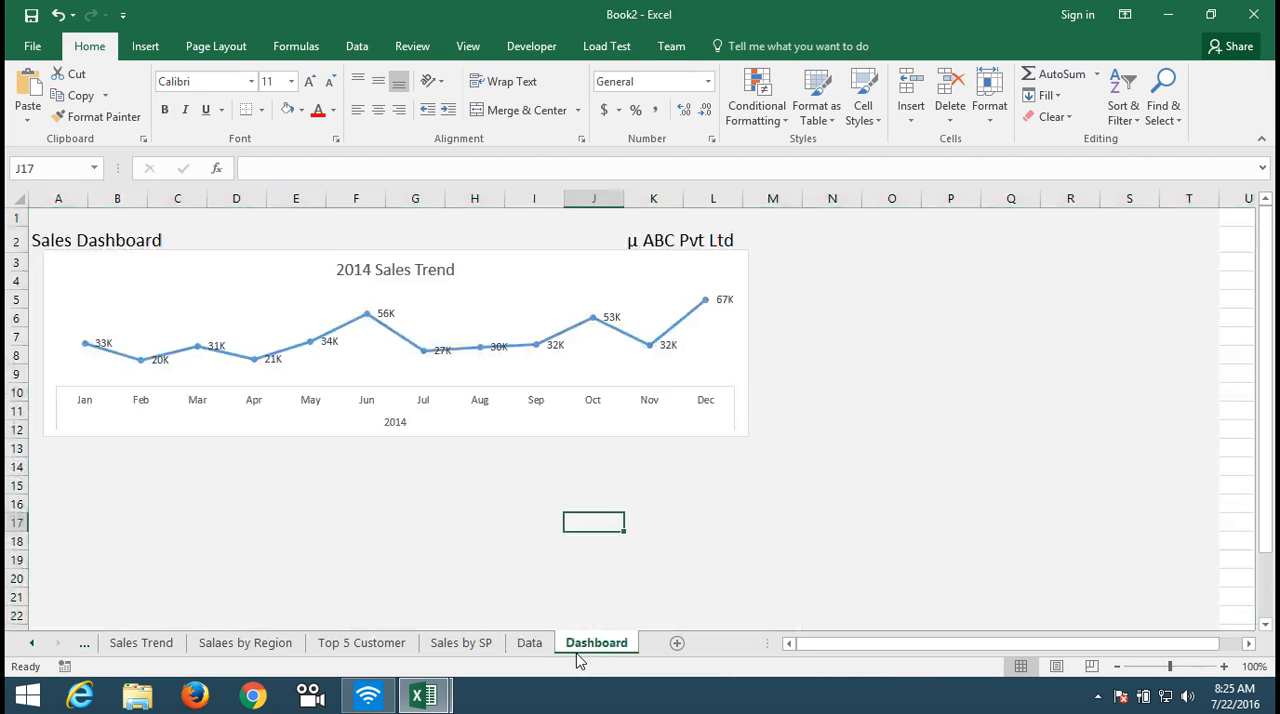
{"action": "key", "text": "ctrl+v"}
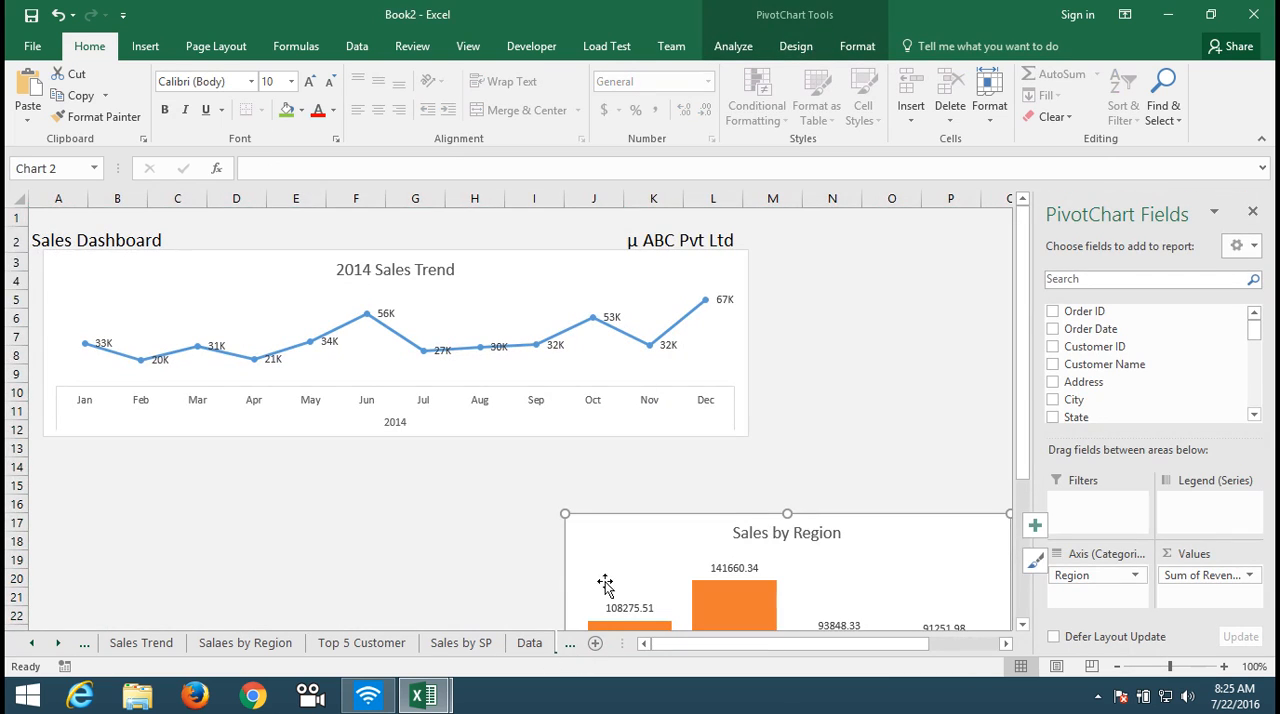
Step: Place the whole Sales by Region chart directly below the 2014 Sales Trend chart, with their left edges aligned
{"action": "left_click", "coordinate": [370, 495]}
{"action": "left_click", "coordinate": [566, 516]}
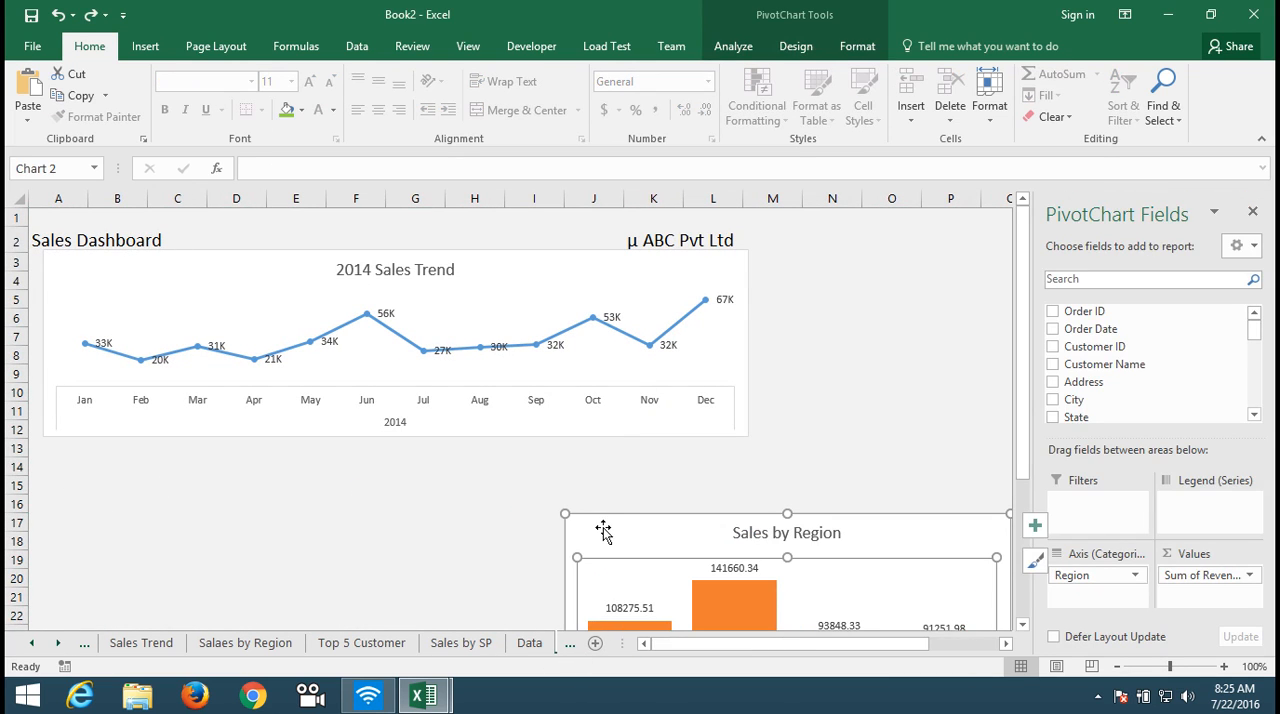
{"action": "left_click", "coordinate": [603, 532]}
{"action": "left_click_drag", "start_coordinate": [603, 527], "coordinate": [81, 454]}
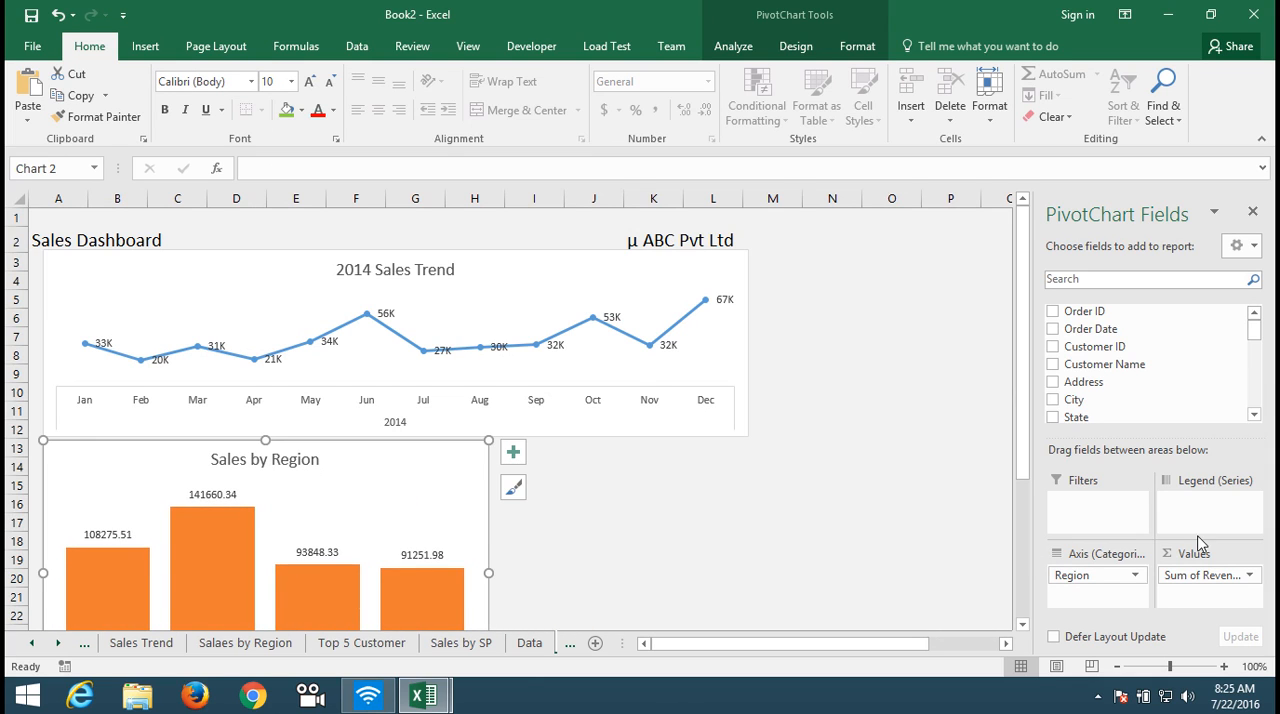
{"action": "left_click", "coordinate": [1001, 482]}
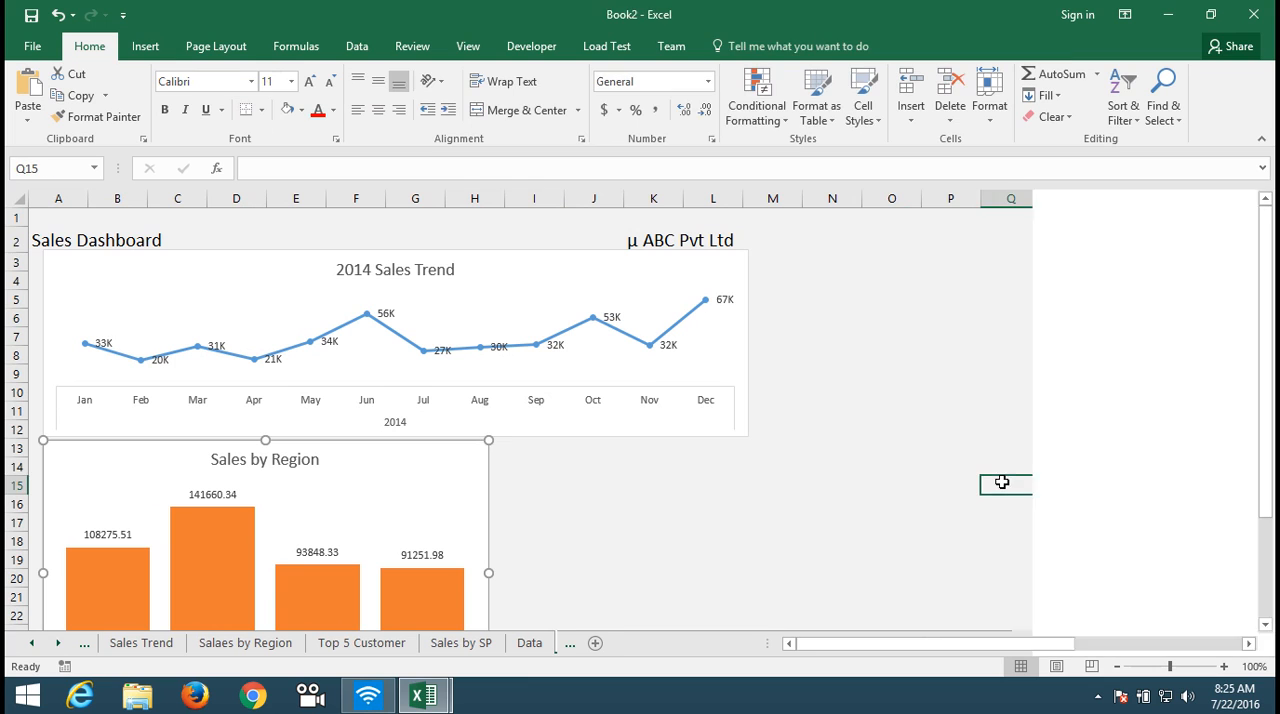
Step: Shrink the Sales by Region chart on the Dashboard so it spans about columns A to F and rows 13 to 22
{"action": "left_click", "coordinate": [457, 528]}
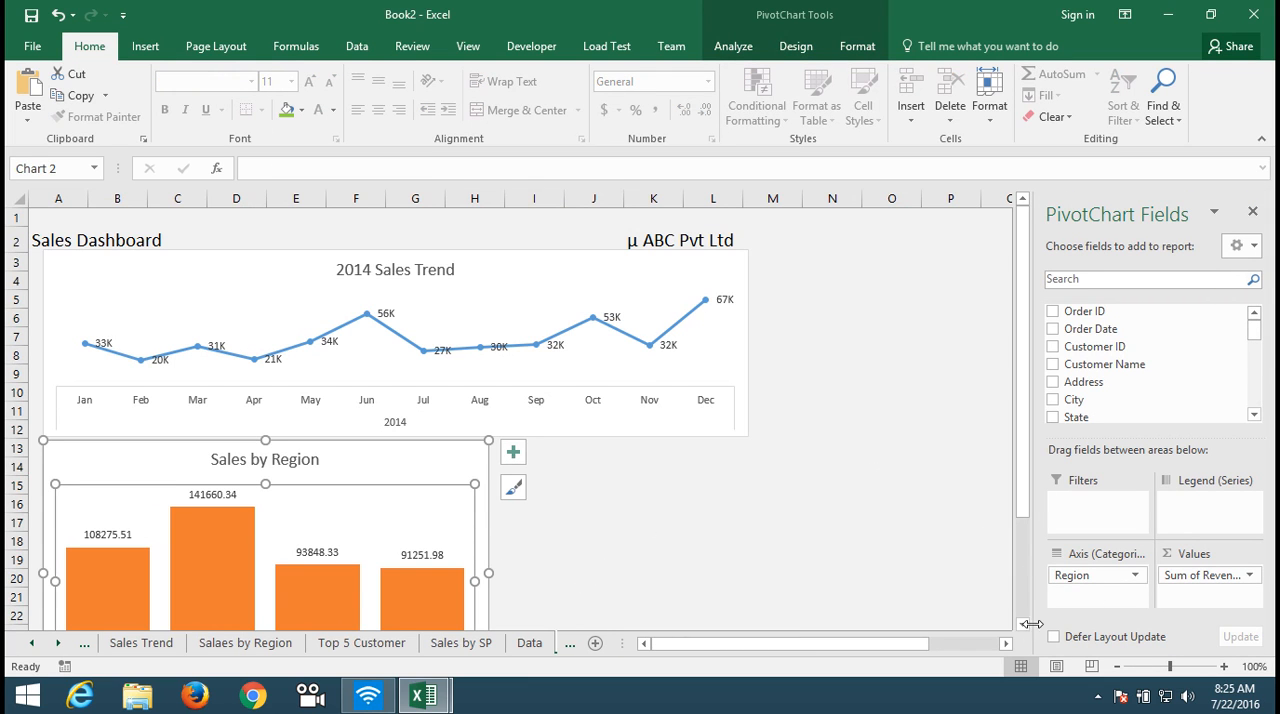
{"action": "scroll", "coordinate": [1023, 626], "scroll_direction": "down", "scroll_amount": 2}
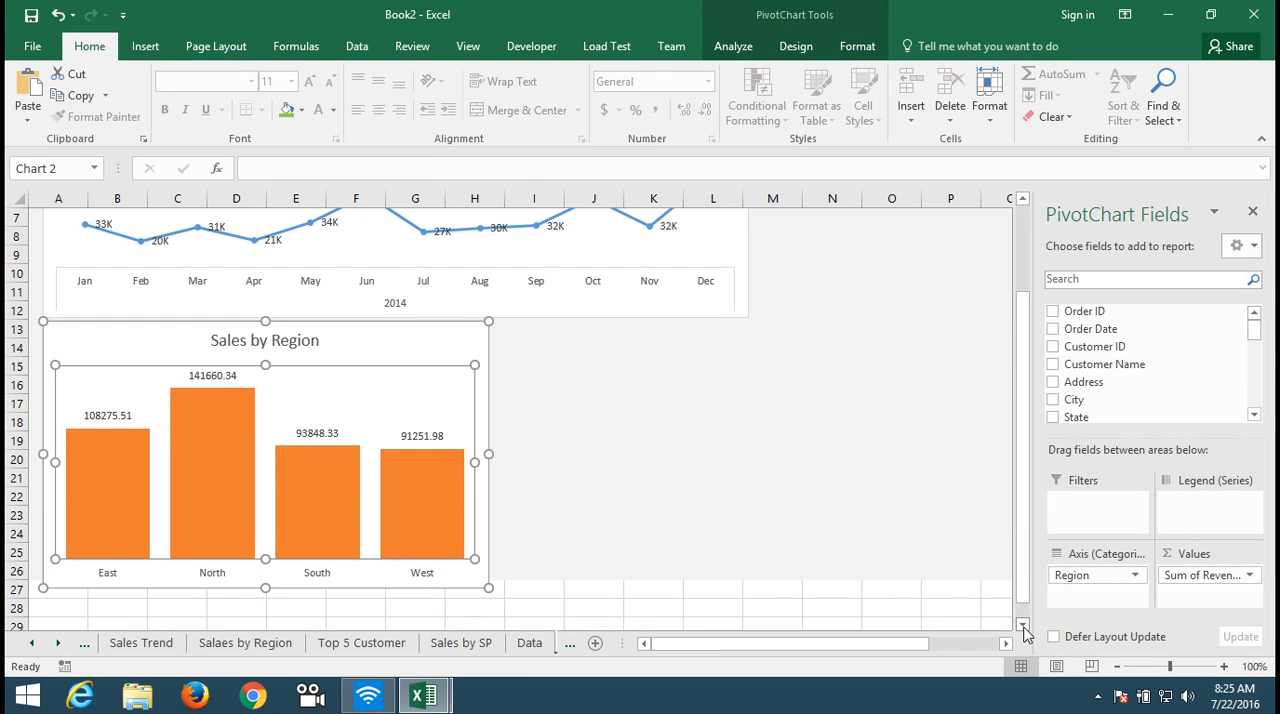
{"action": "left_click_drag", "start_coordinate": [490, 586], "coordinate": [363, 477]}
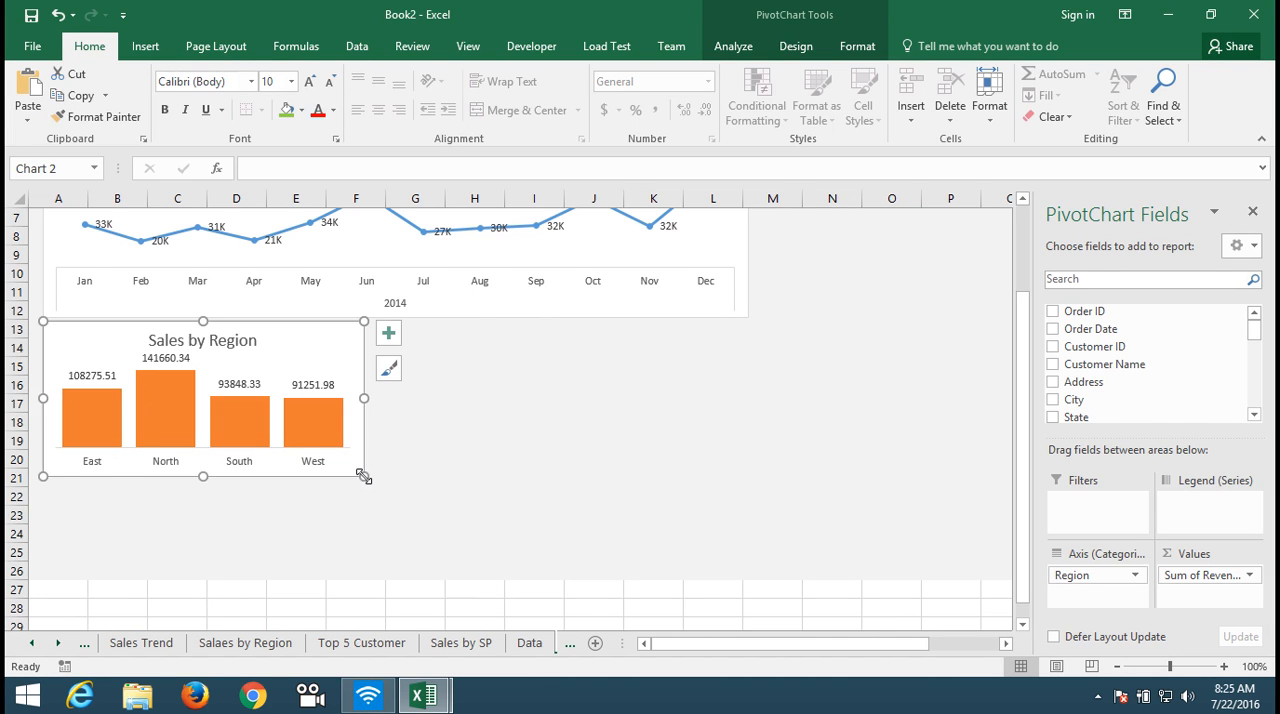
{"action": "left_click", "coordinate": [579, 505]}
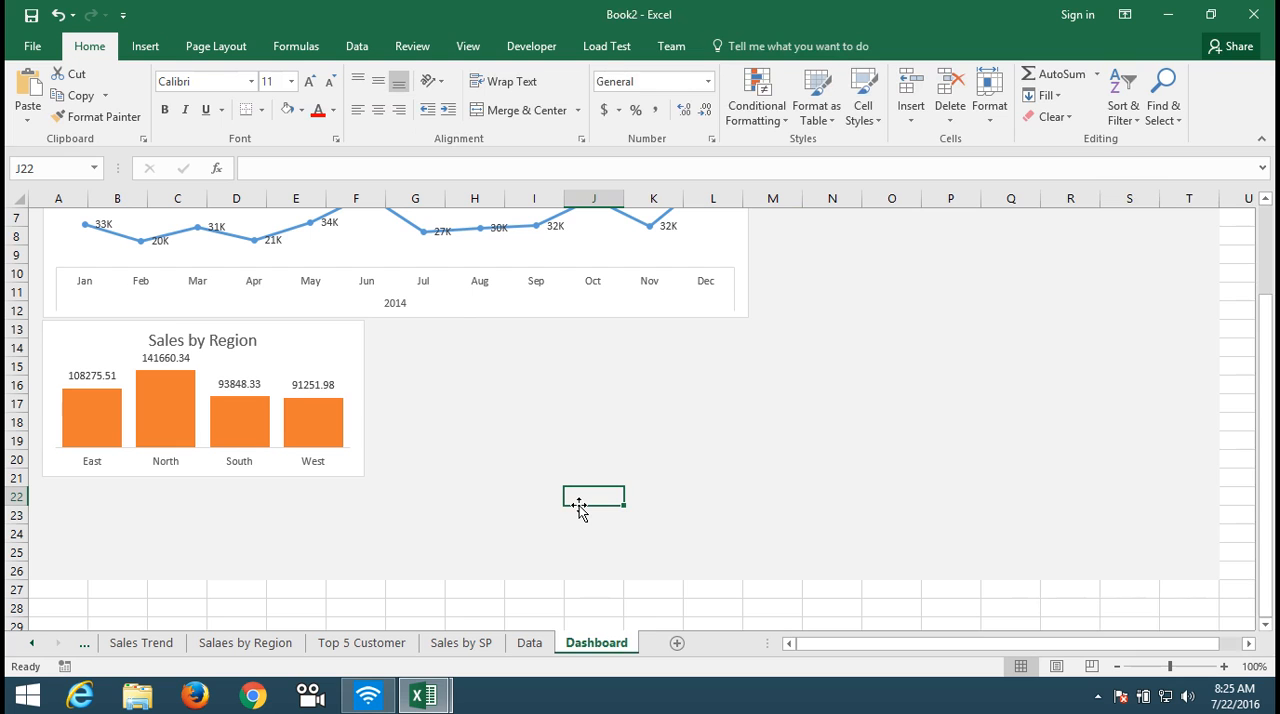
{"action": "left_click", "coordinate": [354, 471]}
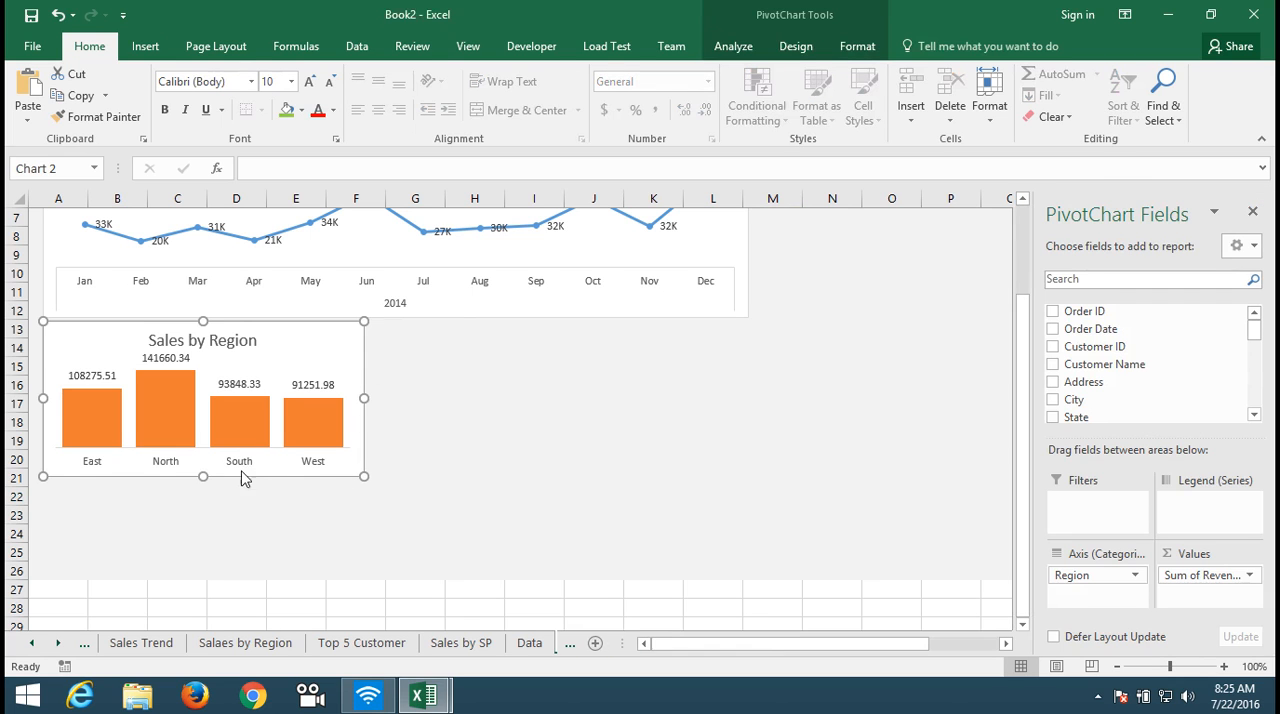
{"action": "left_click_drag", "start_coordinate": [203, 476], "coordinate": [203, 498]}
{"action": "left_click", "coordinate": [554, 474]}
{"action": "key", "text": "Up"}
{"action": "key", "text": "Up"}
{"action": "key", "text": "Up"}
{"action": "key", "text": "Up"}
{"action": "key", "text": "Up"}
{"action": "key", "text": "Up"}
{"action": "key", "text": "Up"}
{"action": "key", "text": "Up"}
{"action": "key", "text": "Up"}
{"action": "key", "text": "Up"}
{"action": "key", "text": "Up"}
{"action": "key", "text": "Up"}
{"action": "key", "text": "Up"}
{"action": "key", "text": "Up"}
{"action": "key", "text": "Up"}
{"action": "key", "text": "Up"}
{"action": "key", "text": "Up"}
{"action": "key", "text": "Up"}
{"action": "key", "text": "Up"}
{"action": "key", "text": "Up"}
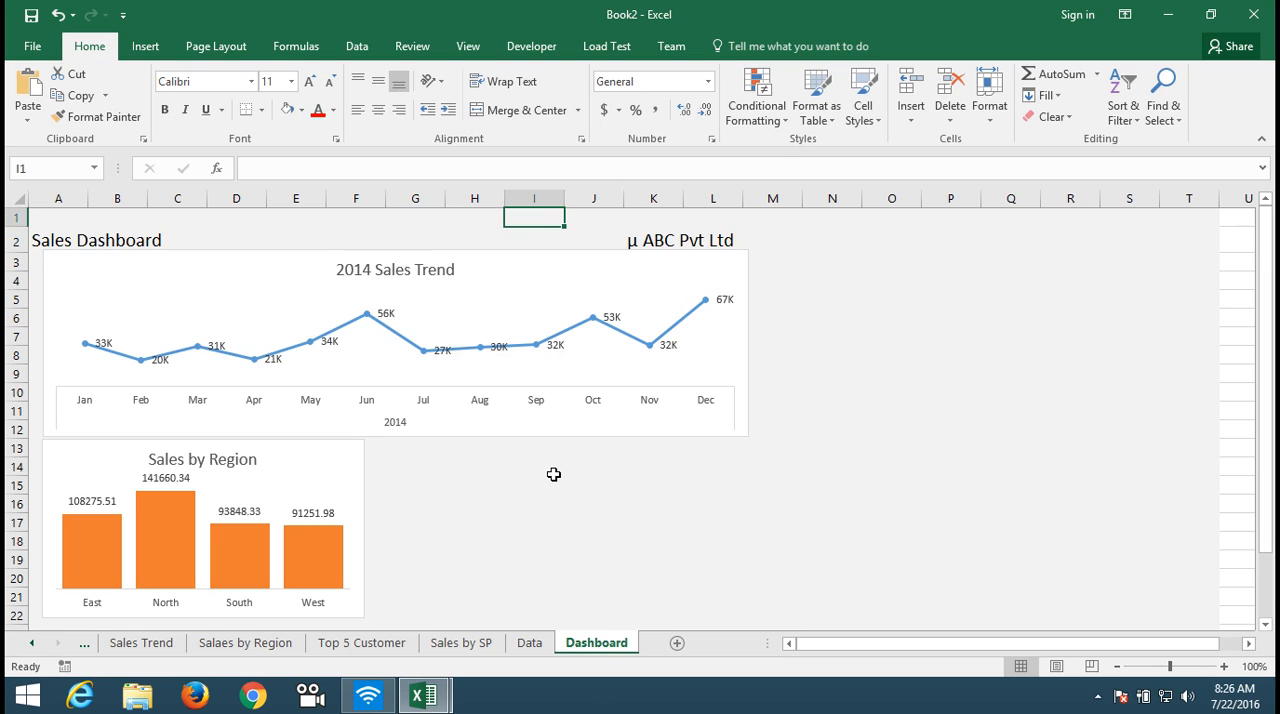
Step: Reduce the 2014 Sales Trend chart's width and height so it ends around column L and row 11
{"action": "left_click", "coordinate": [505, 431]}
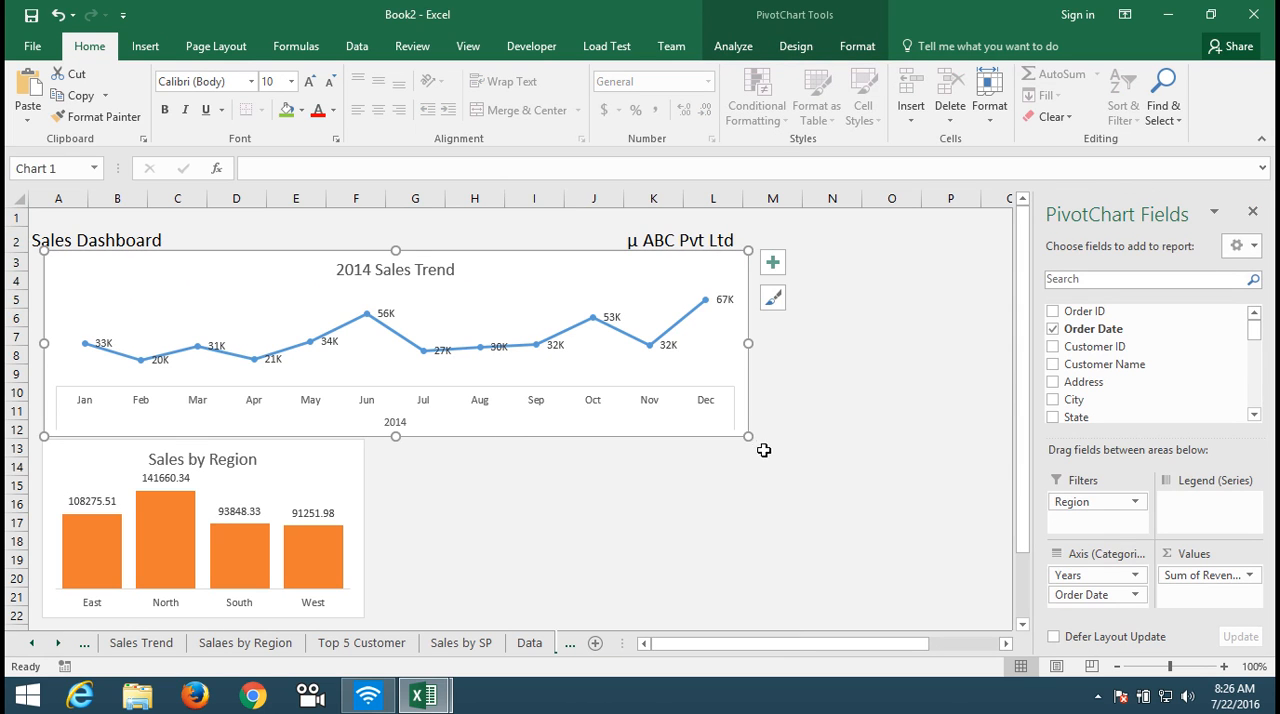
{"action": "left_click_drag", "start_coordinate": [748, 437], "coordinate": [706, 405]}
{"action": "left_click", "coordinate": [690, 462]}
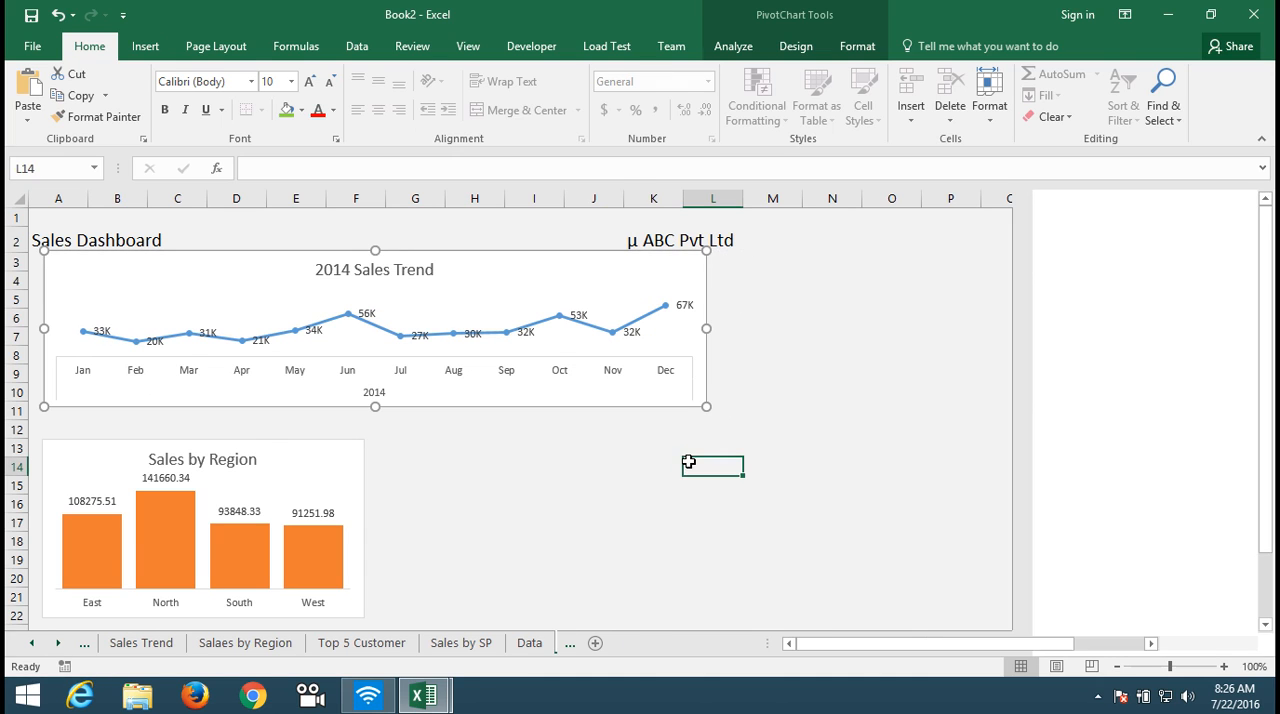
Step: Move the Sales by Region chart up so it sits directly beneath the 2014 Sales Trend chart, starting around row 12
{"action": "left_click_drag", "start_coordinate": [277, 451], "coordinate": [276, 421]}
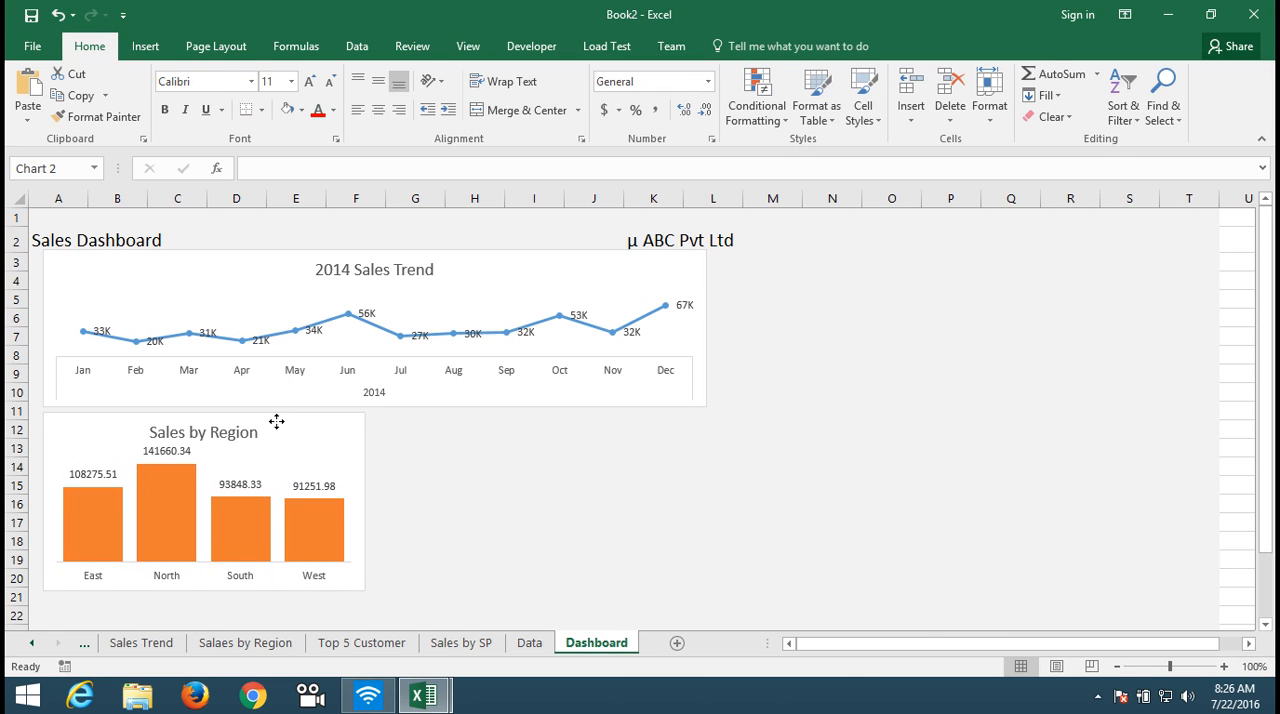
{"action": "left_click", "coordinate": [548, 465]}
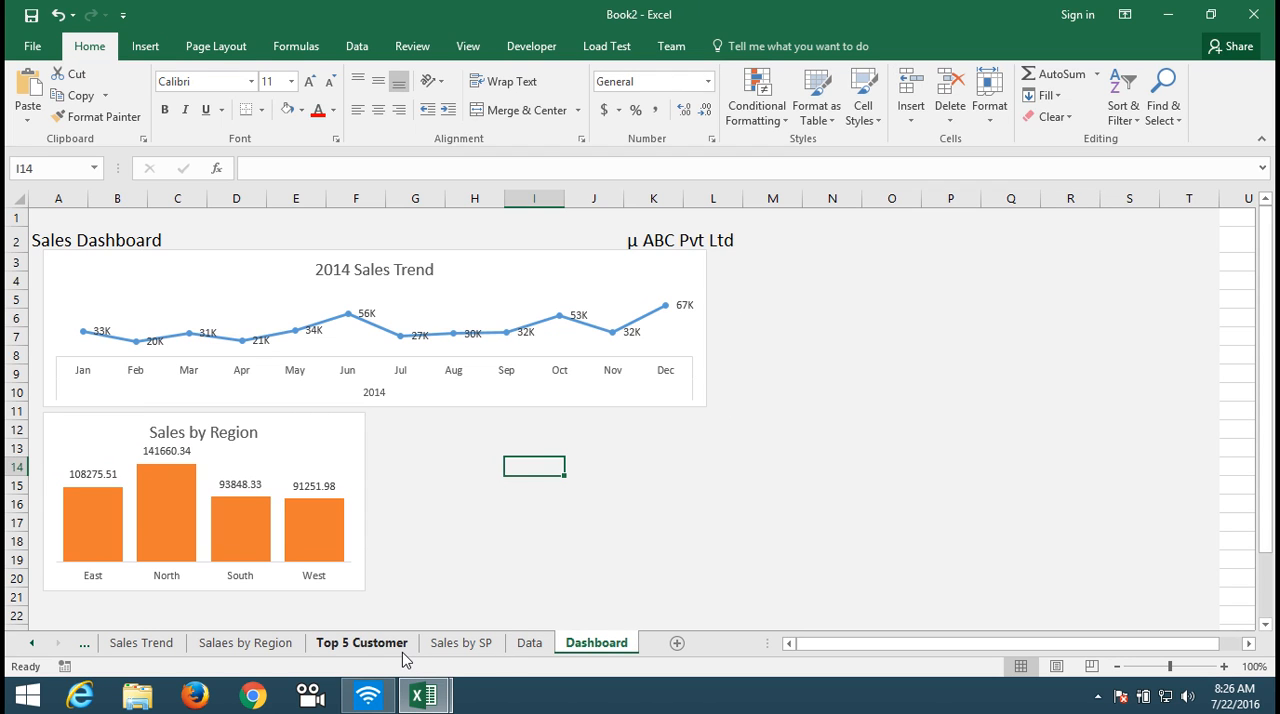
Step: Copy the Sales by Salesperson chart from the "Sales by SP" sheet, leaving the original in place, and return to the Dashboard sheet
{"action": "left_click", "coordinate": [262, 645]}
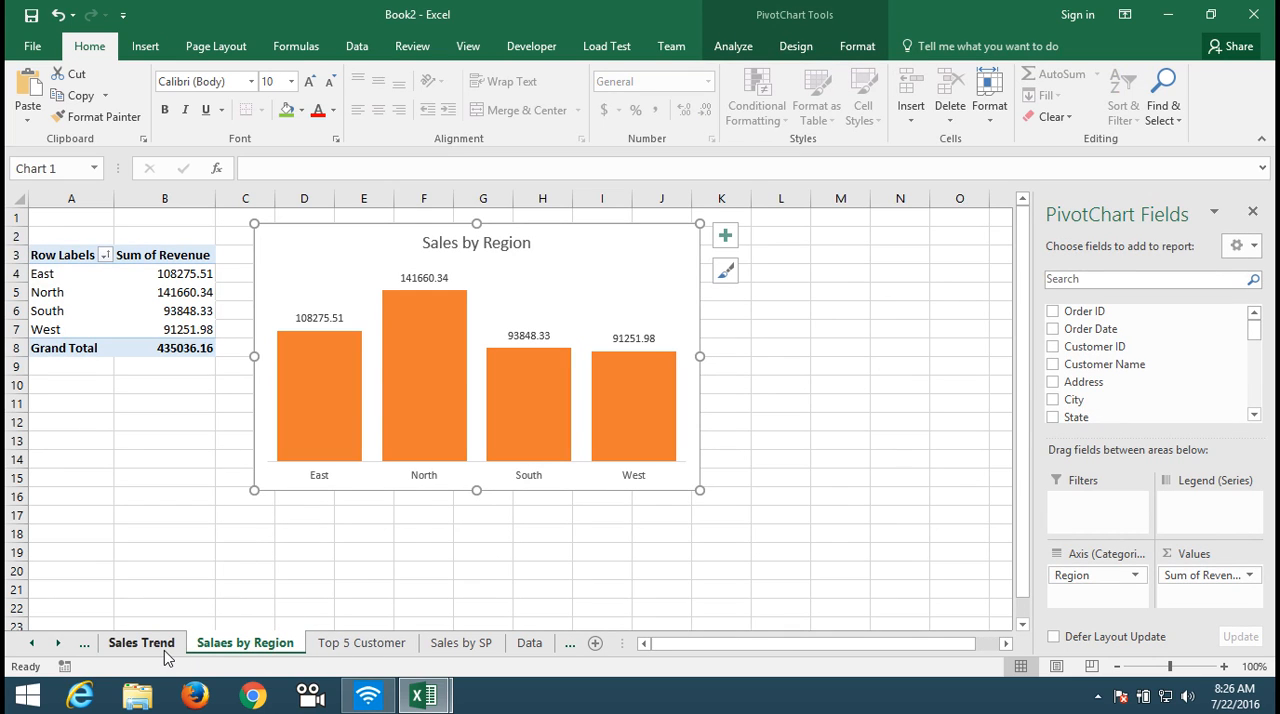
{"action": "left_click", "coordinate": [428, 648]}
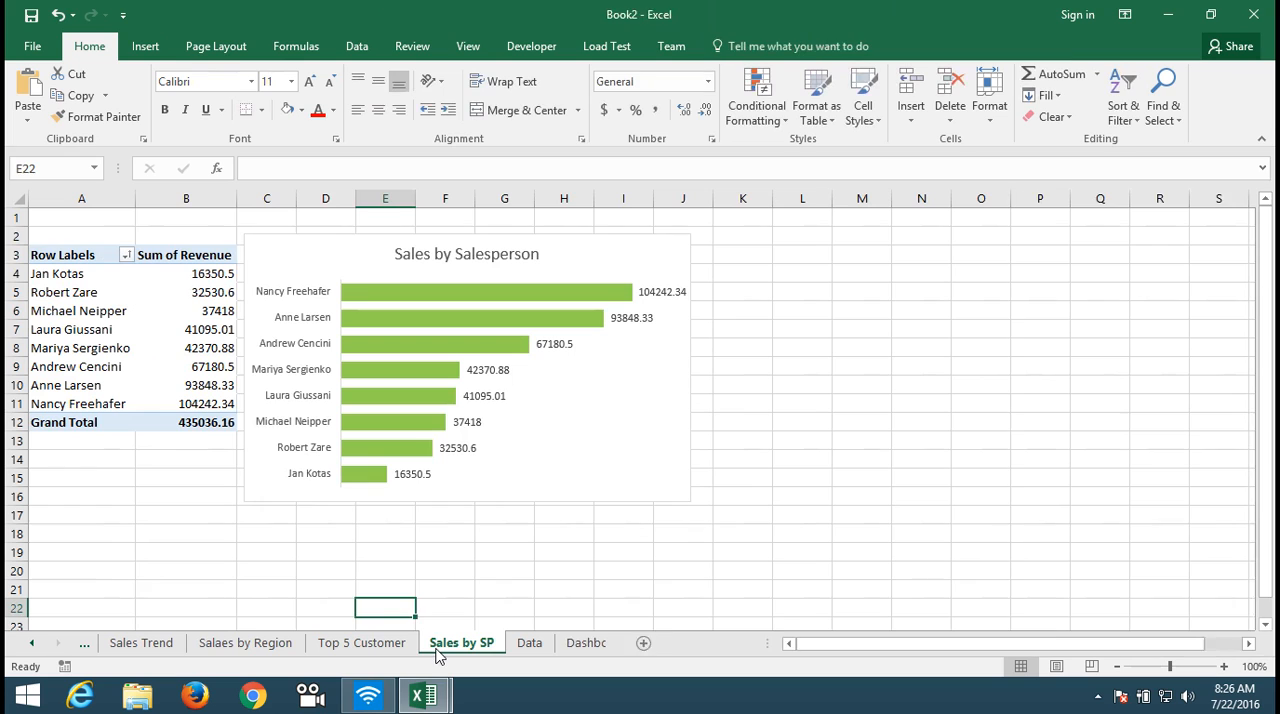
{"action": "left_click", "coordinate": [554, 483]}
{"action": "left_click", "coordinate": [606, 501]}
{"action": "key", "text": "ctrl+x"}
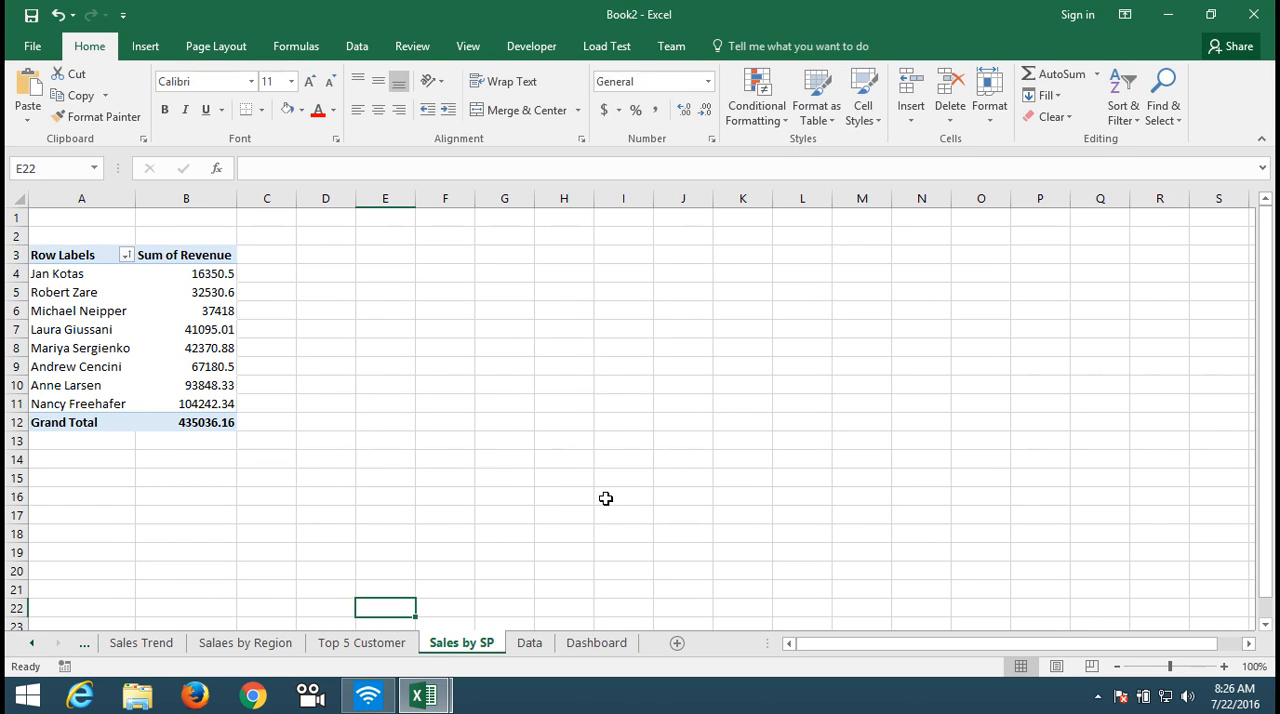
{"action": "key", "text": "ctrl+z"}
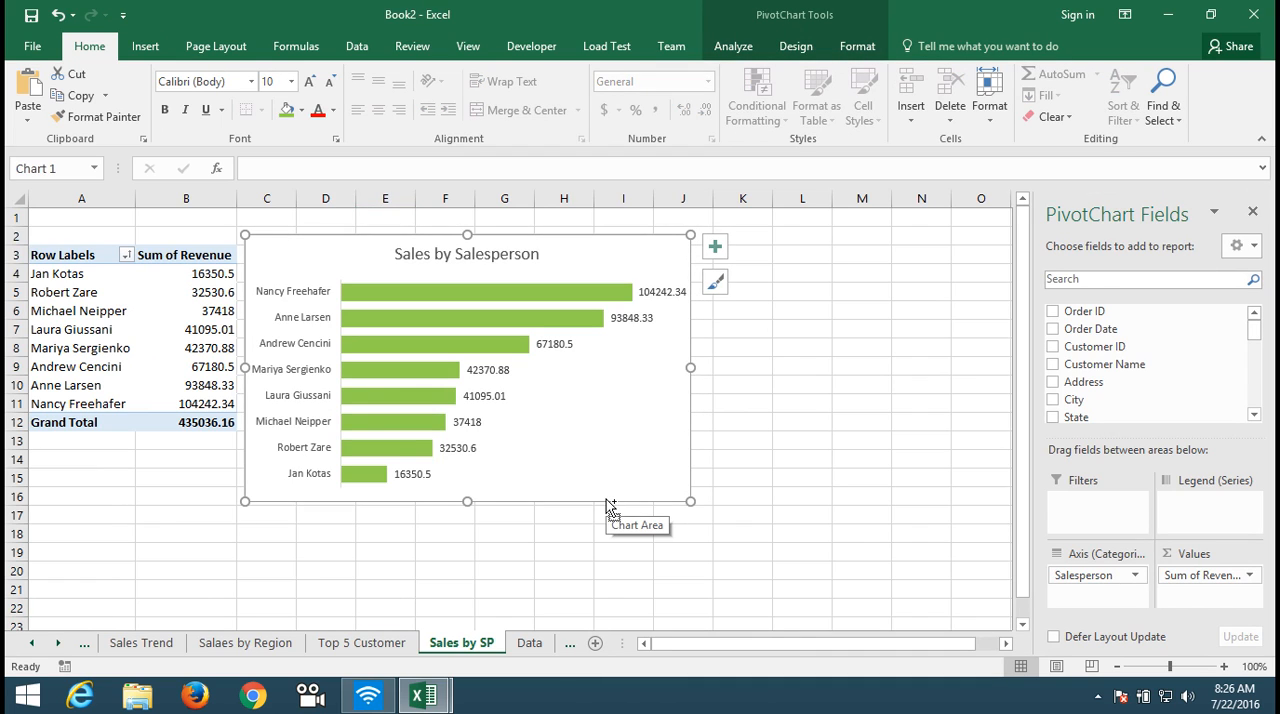
{"action": "left_click", "coordinate": [530, 645]}
{"action": "left_click", "coordinate": [588, 645]}
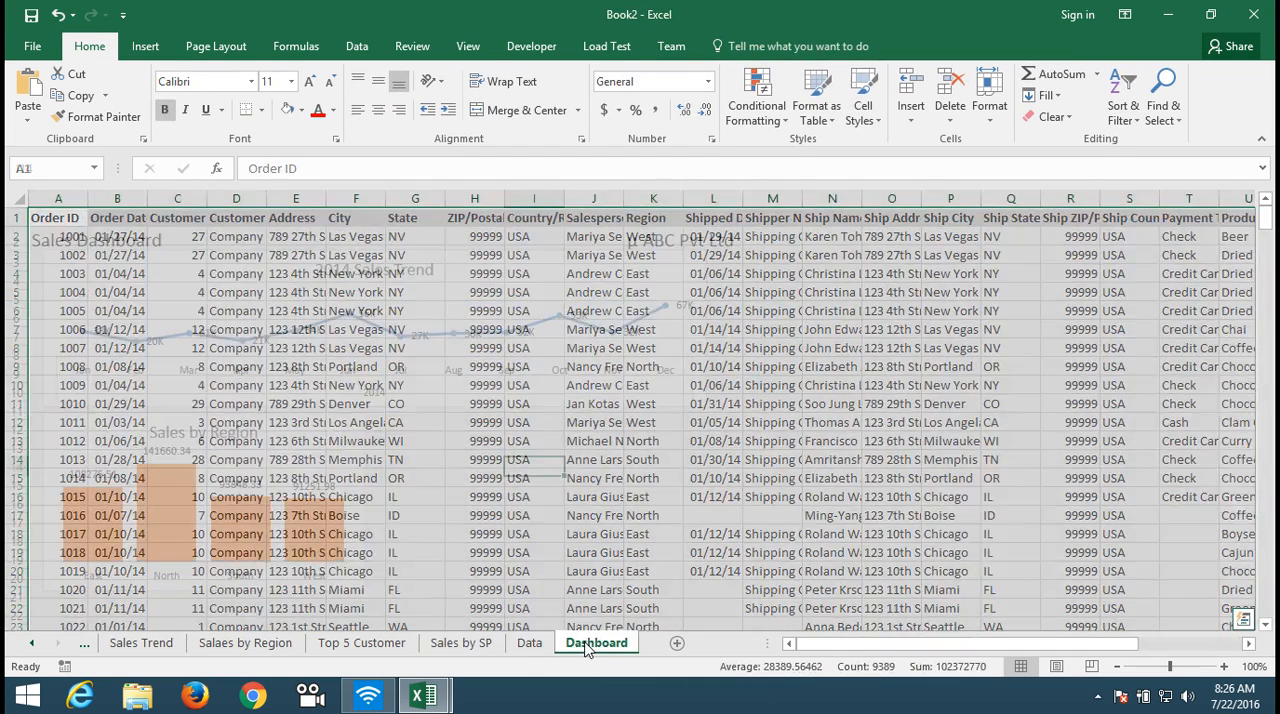
Step: Align the Sales by Region chart with the 2014 Sales Trend chart's right edge and paste the Sales by Salesperson chart at cell A12
{"action": "left_click_drag", "start_coordinate": [343, 451], "coordinate": [686, 452]}
{"action": "left_click", "coordinate": [75, 428]}
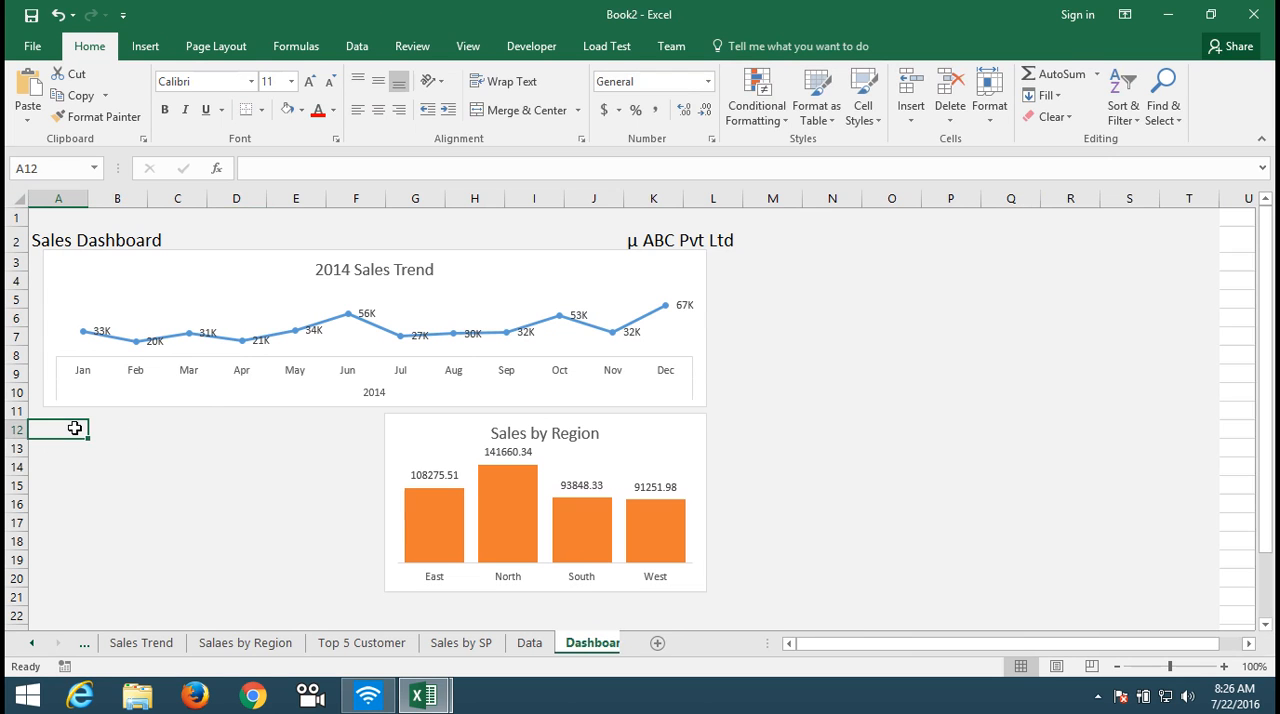
{"action": "key", "text": "ctrl+v"}
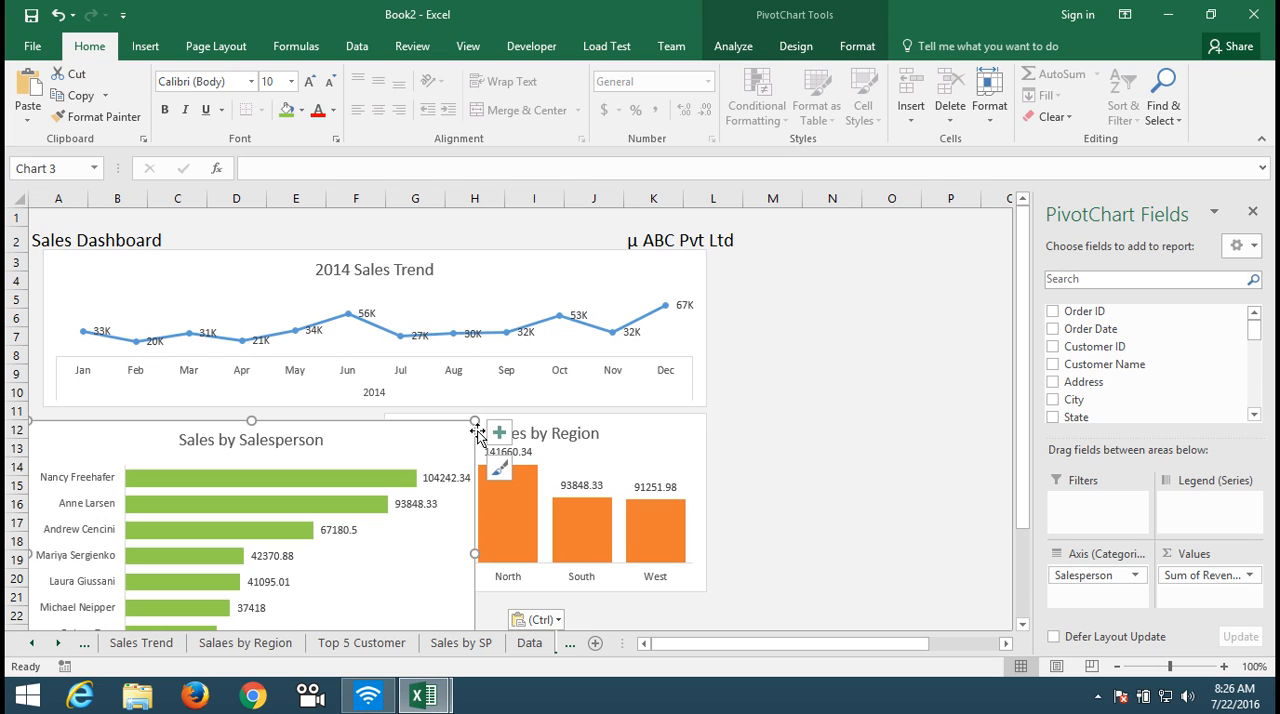
Step: Shrink the Sales by Salesperson chart to span about columns A to F and rows 12 to 21, leaving a gap before Sales by Region
{"action": "mouse_move", "coordinate": [476, 421]}
{"action": "left_mouse_down"}
{"action": "mouse_move", "coordinate": [376, 478]}
{"action": "mouse_move", "coordinate": [346, 449]}
{"action": "mouse_move", "coordinate": [347, 420]}
{"action": "left_mouse_up"}
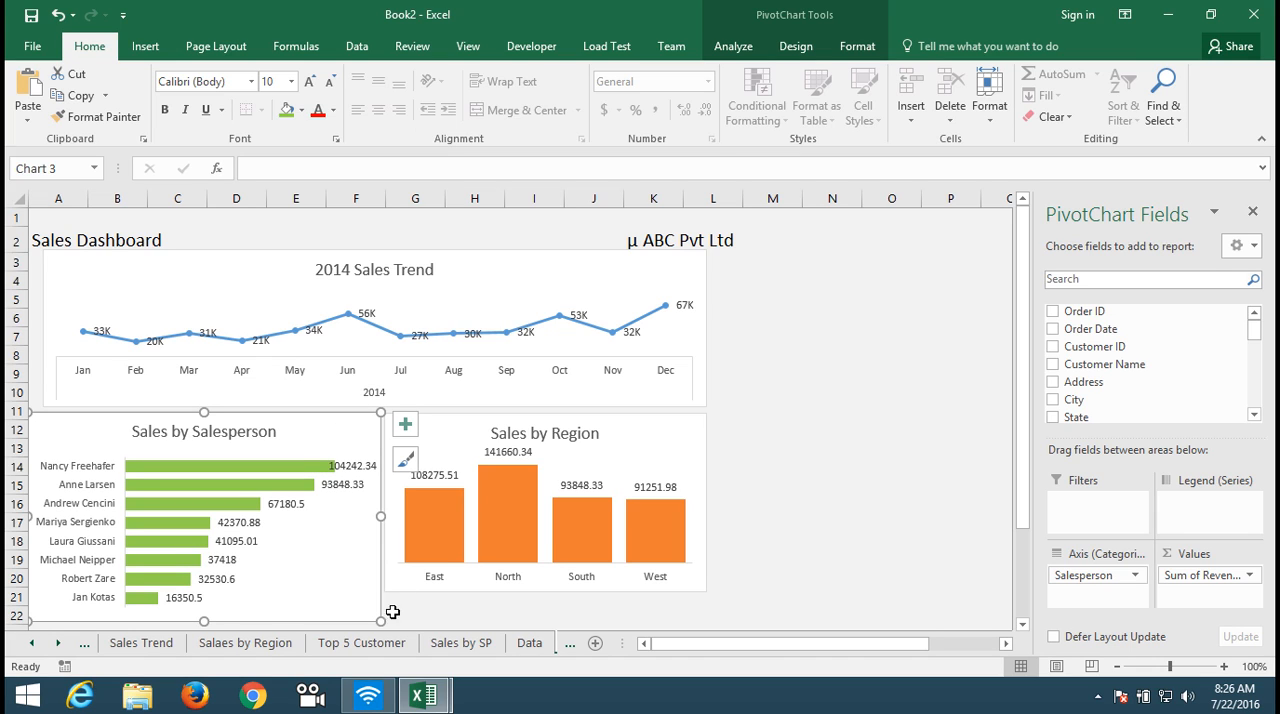
{"action": "left_click_drag", "start_coordinate": [380, 620], "coordinate": [384, 594]}
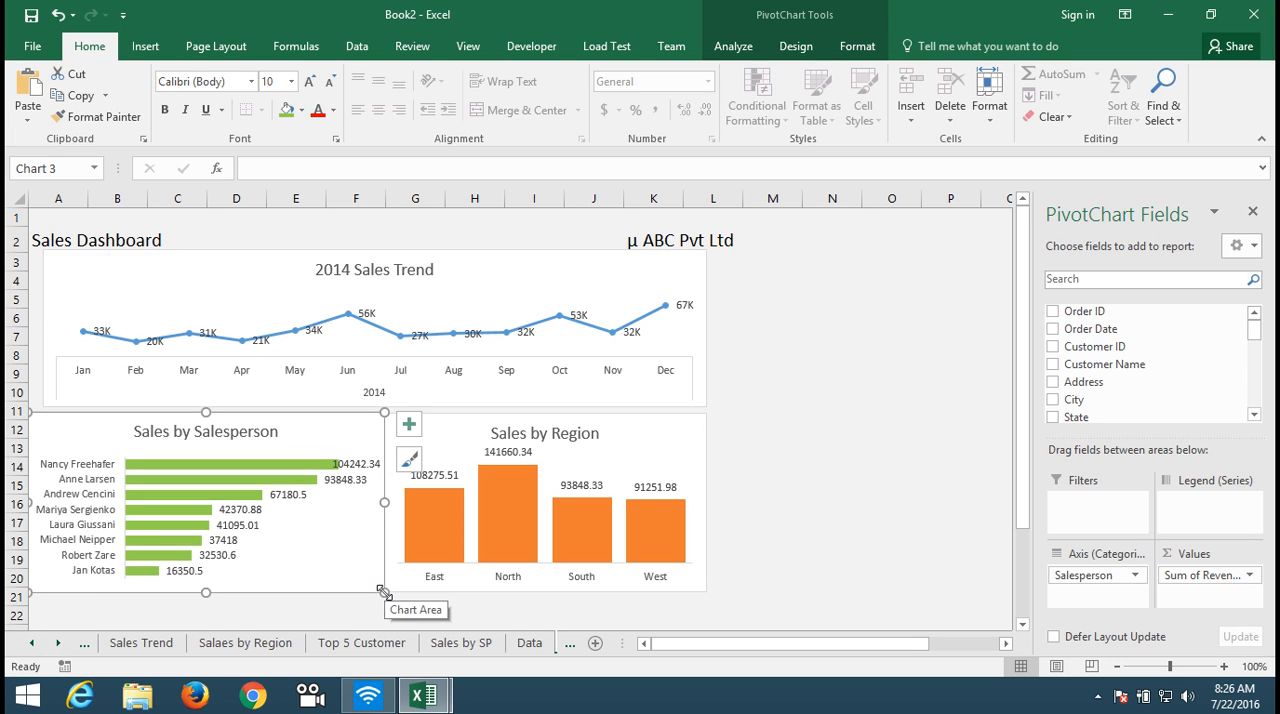
{"action": "left_click", "coordinate": [404, 610]}
{"action": "left_click", "coordinate": [381, 584]}
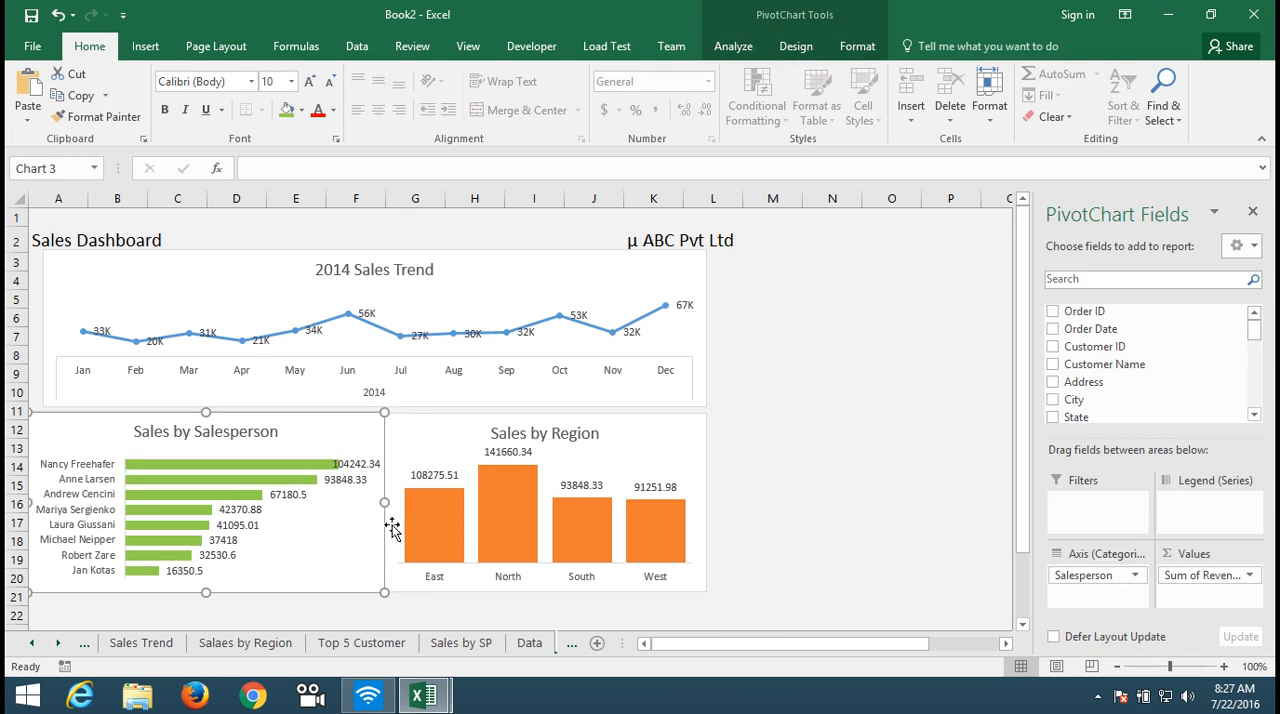
{"action": "left_click_drag", "start_coordinate": [384, 503], "coordinate": [372, 503]}
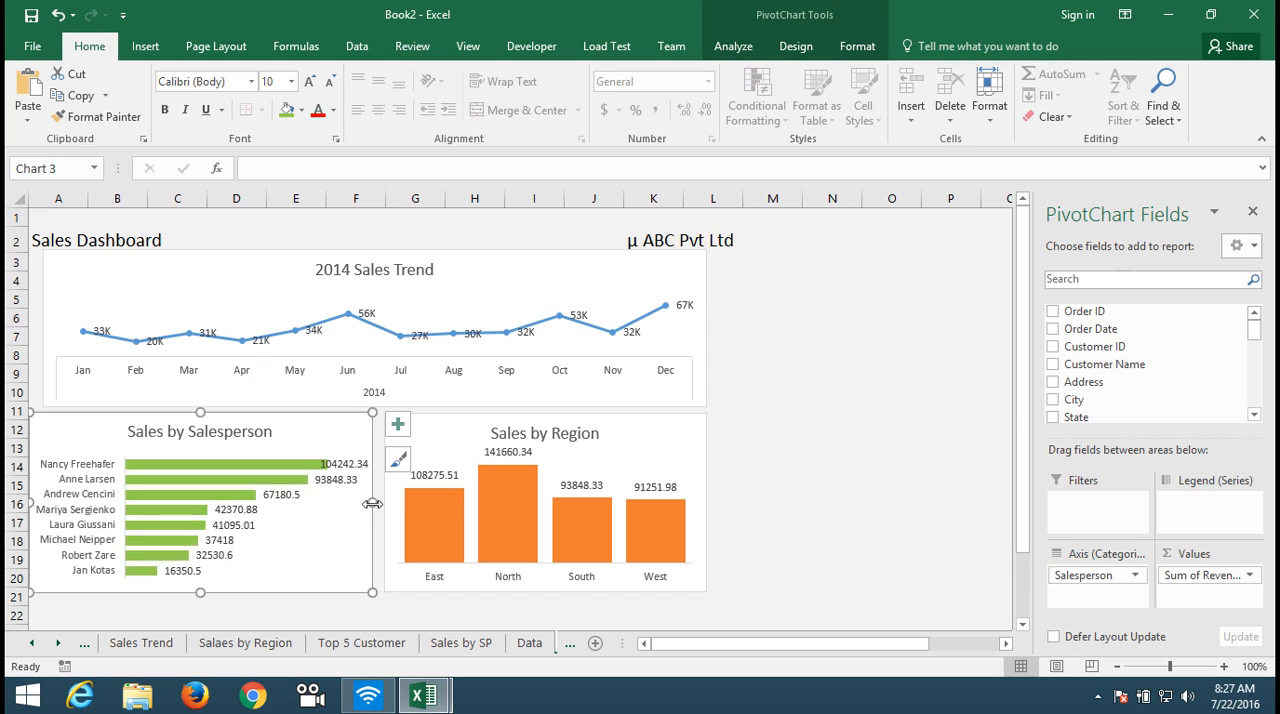
{"action": "left_click", "coordinate": [358, 620]}
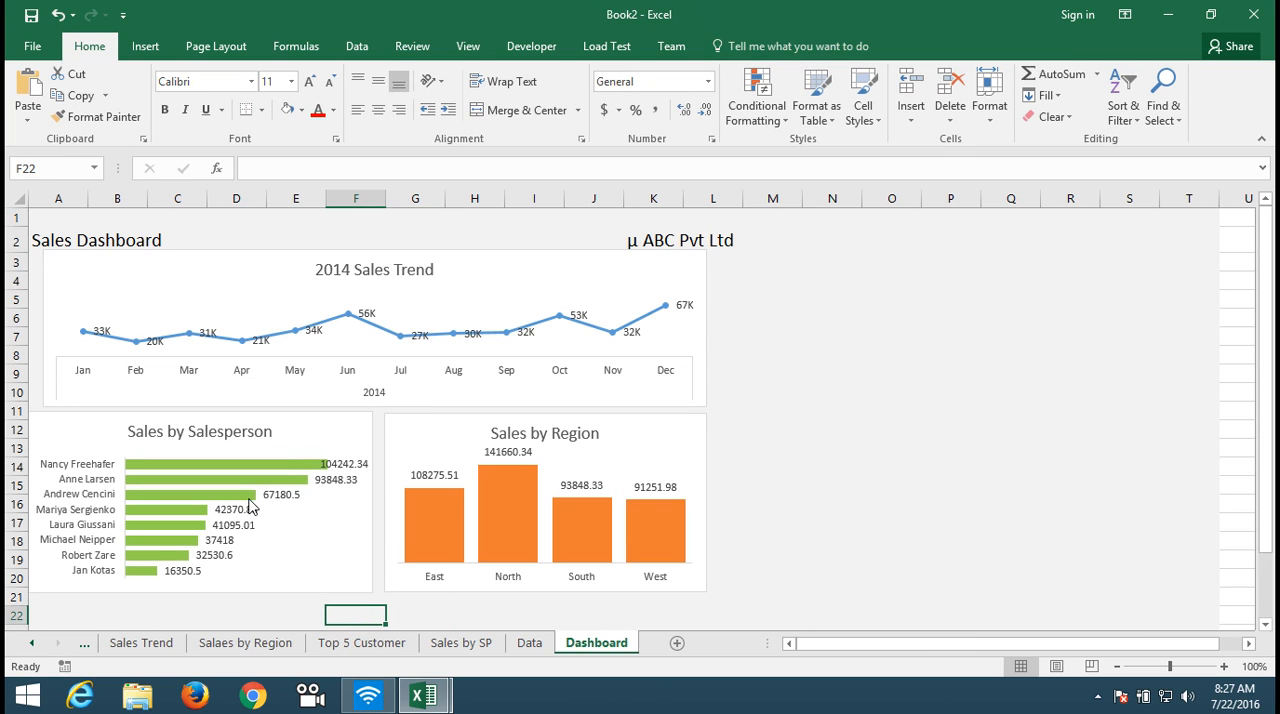
Step: Slightly adjust the upper-left corner of the Sales by Region chart to line it up with the Sales by Salesperson chart
{"action": "left_click", "coordinate": [395, 428]}
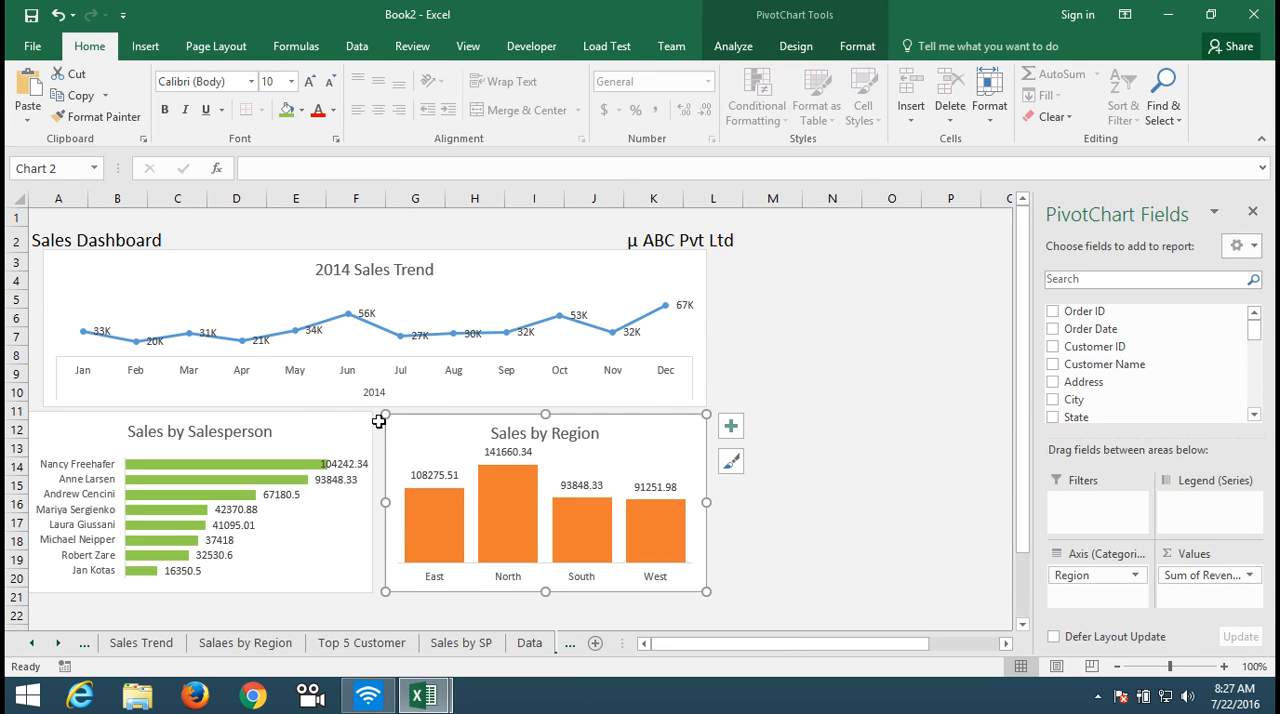
{"action": "left_click_drag", "start_coordinate": [386, 414], "coordinate": [384, 415]}
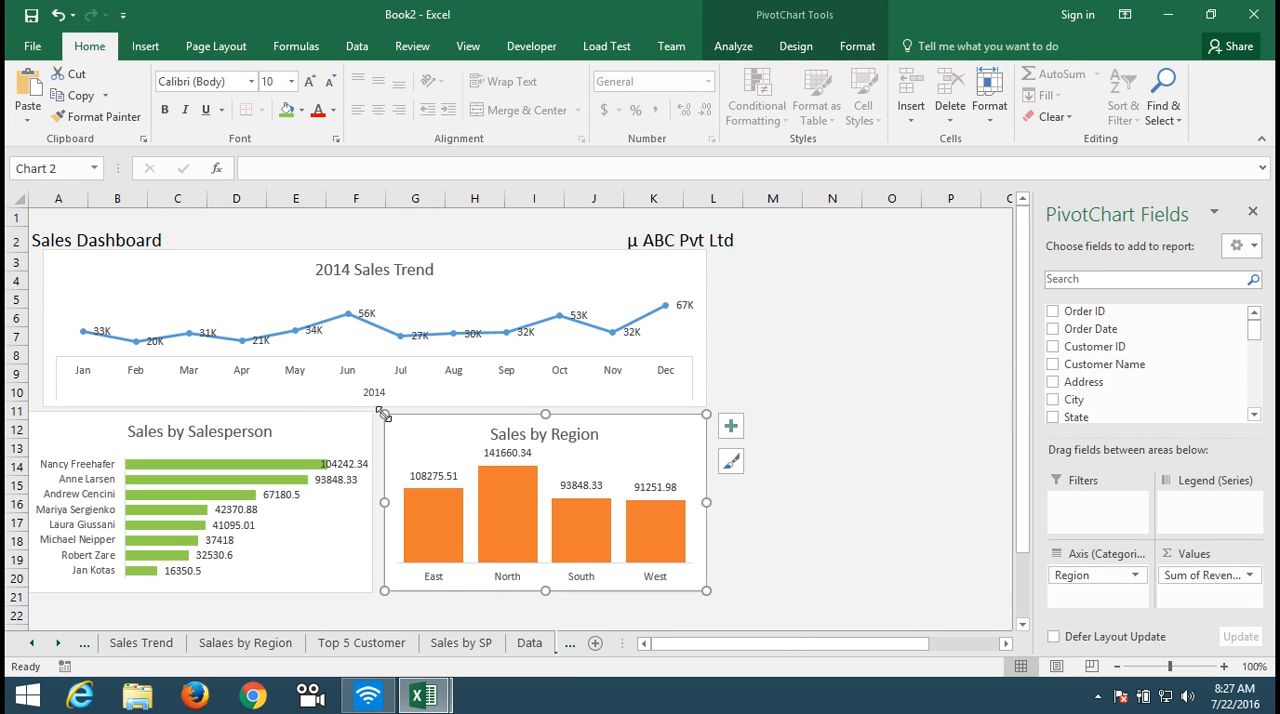
{"action": "left_click", "coordinate": [352, 610]}
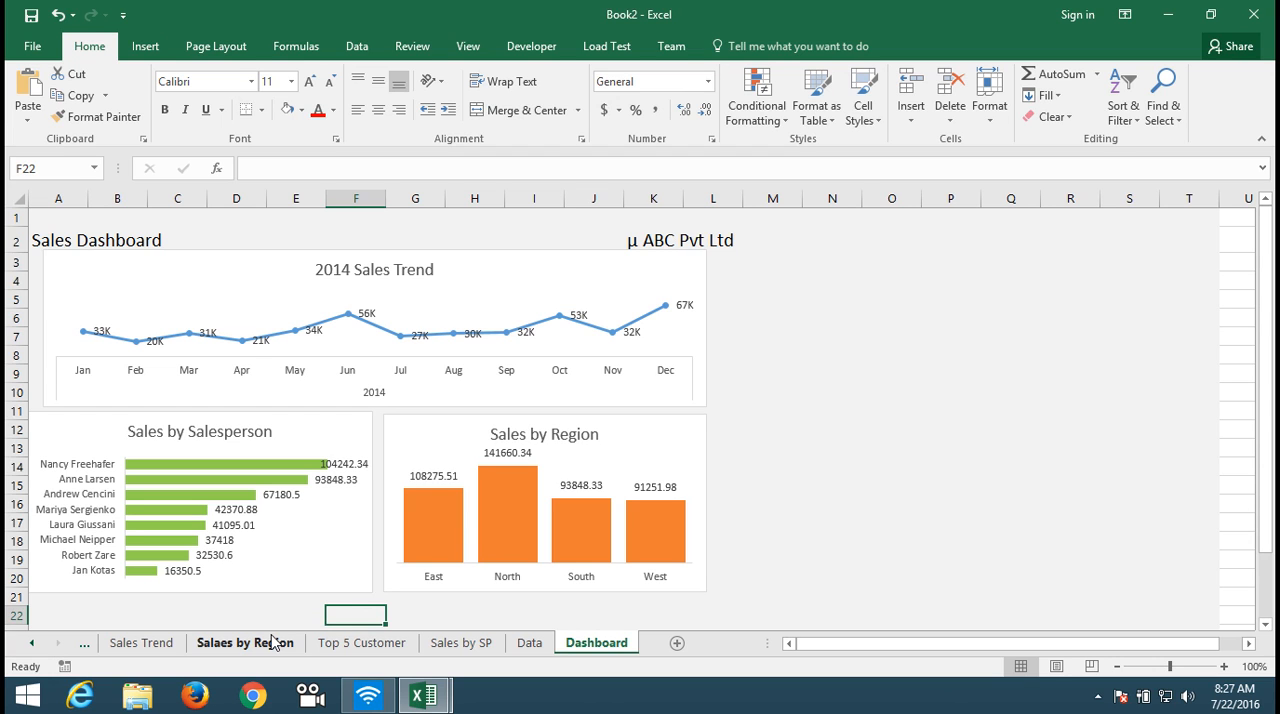
Step: Copy the customer revenue bar chart titled Total from the "Top 5 Customer" sheet
{"action": "left_click", "coordinate": [340, 643]}
{"action": "left_click", "coordinate": [331, 511]}
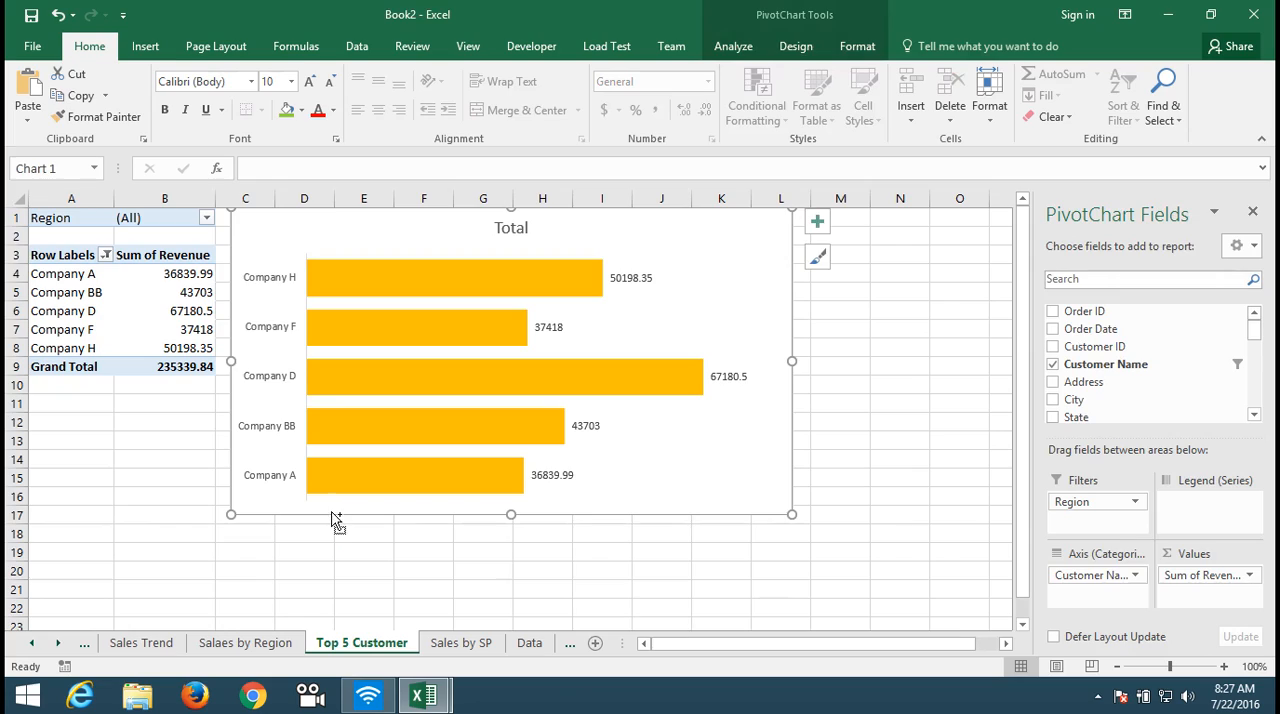
Step: Move the Dashboard sheet ahead of the Data sheet, directly after "Sales by SP"
{"action": "left_click", "coordinate": [540, 643]}
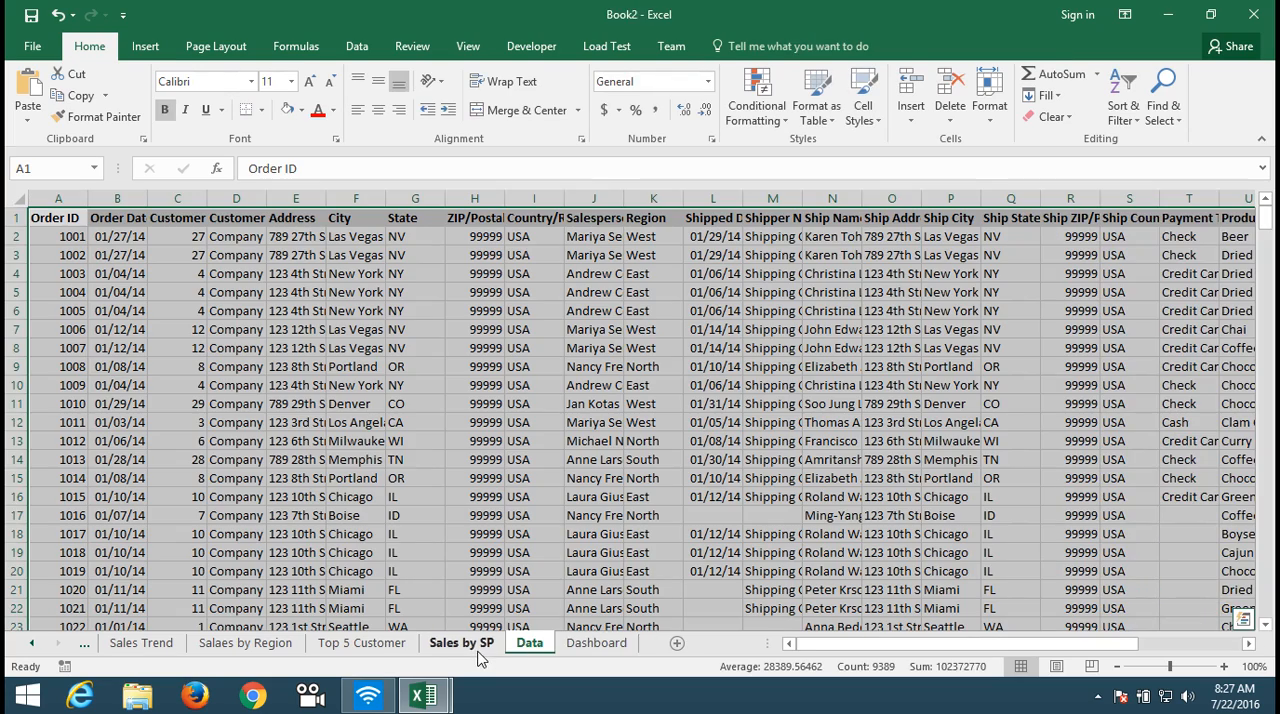
{"action": "left_click", "coordinate": [480, 644]}
{"action": "left_click", "coordinate": [530, 643]}
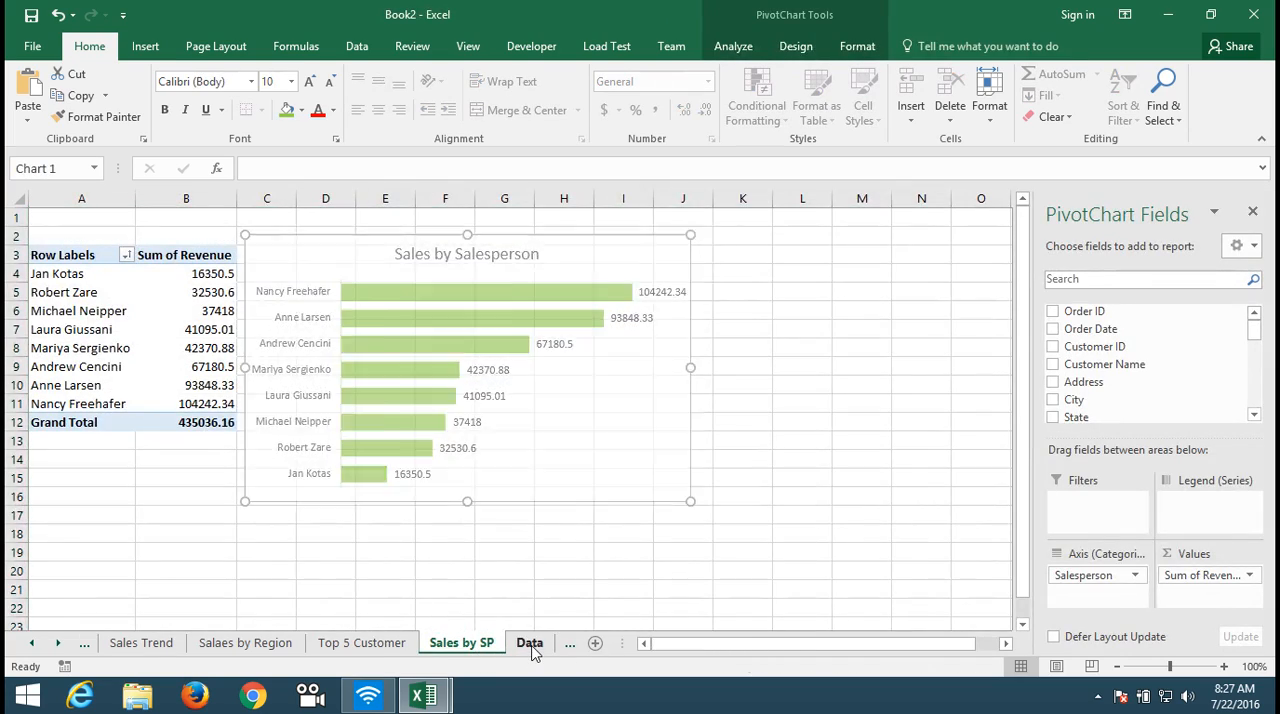
{"action": "left_click", "coordinate": [458, 643]}
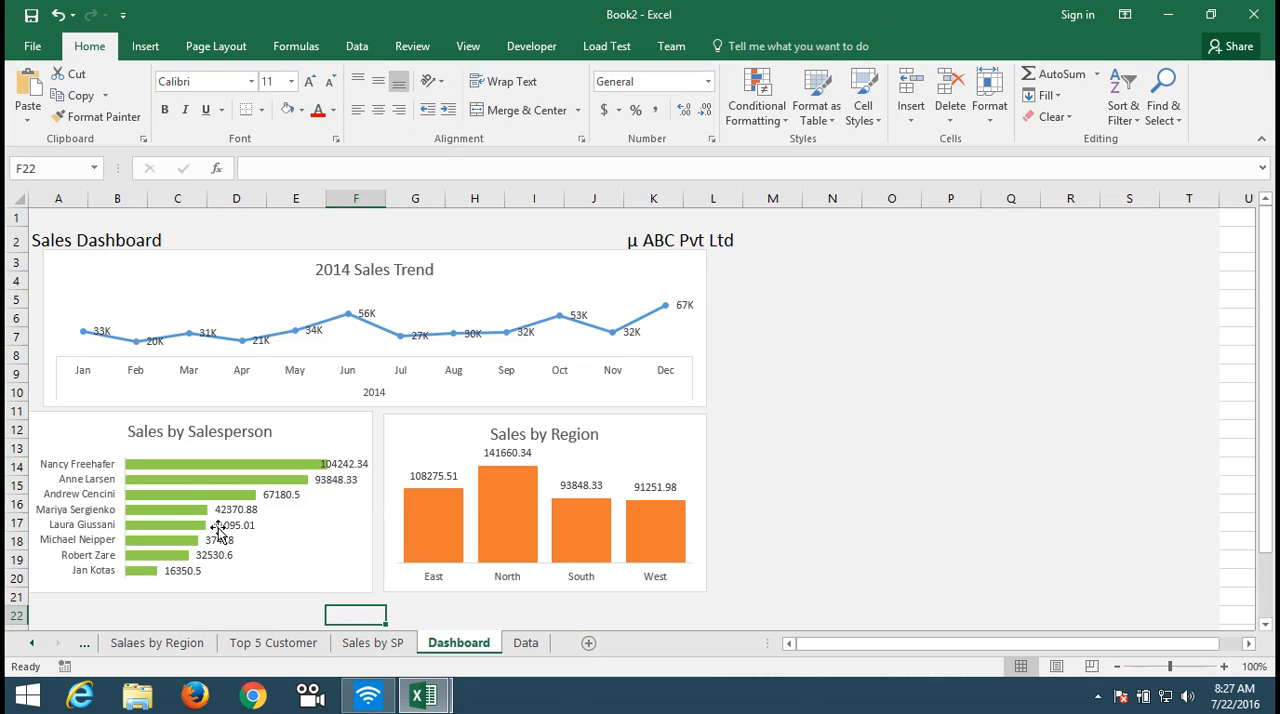
Step: Extend the Dashboard's grey background by filling row 26 down through row 39
{"action": "left_click", "coordinate": [168, 613]}
{"action": "key", "text": "Down"}
{"action": "key", "text": "Down"}
{"action": "key", "text": "Down"}
{"action": "key", "text": "Down"}
{"action": "key", "text": "Down"}
{"action": "key", "text": "Down"}
{"action": "key", "text": "Down"}
{"action": "key", "text": "Down"}
{"action": "key", "text": "Down"}
{"action": "key", "text": "Up"}
{"action": "key", "text": "Up"}
{"action": "key", "text": "Up"}
{"action": "key", "text": "Up"}
{"action": "key", "text": "Up"}
{"action": "key", "text": "Left"}
{"action": "key", "text": "Left"}
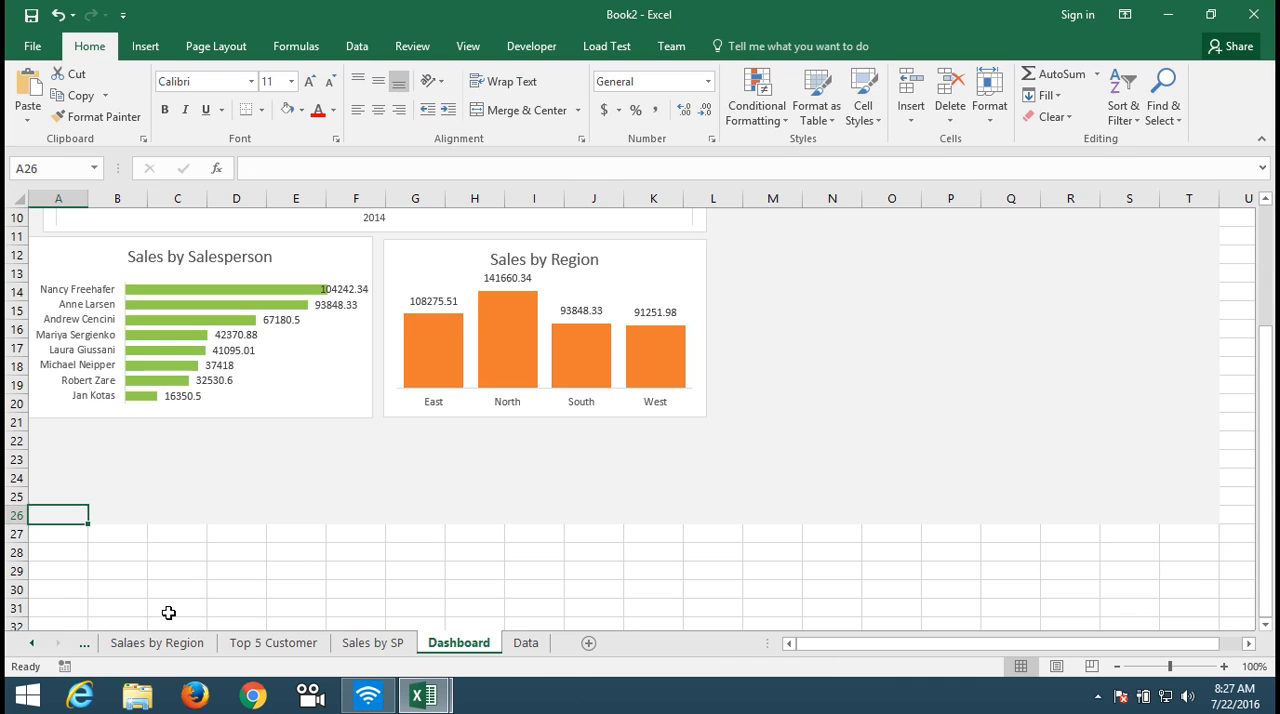
{"action": "key", "text": "shift+space"}
{"action": "key", "text": "shift+Down"}
{"action": "key", "text": "shift+Down"}
{"action": "key", "text": "shift+Down"}
{"action": "key", "text": "shift+Down"}
{"action": "key", "text": "shift+Down"}
{"action": "key", "text": "shift+Down"}
{"action": "key", "text": "shift+Down"}
{"action": "key", "text": "shift+Down"}
{"action": "key", "text": "shift+Down"}
{"action": "key", "text": "shift+Down"}
{"action": "key", "text": "shift+Down"}
{"action": "key", "text": "shift+Down"}
{"action": "key", "text": "shift+Down"}
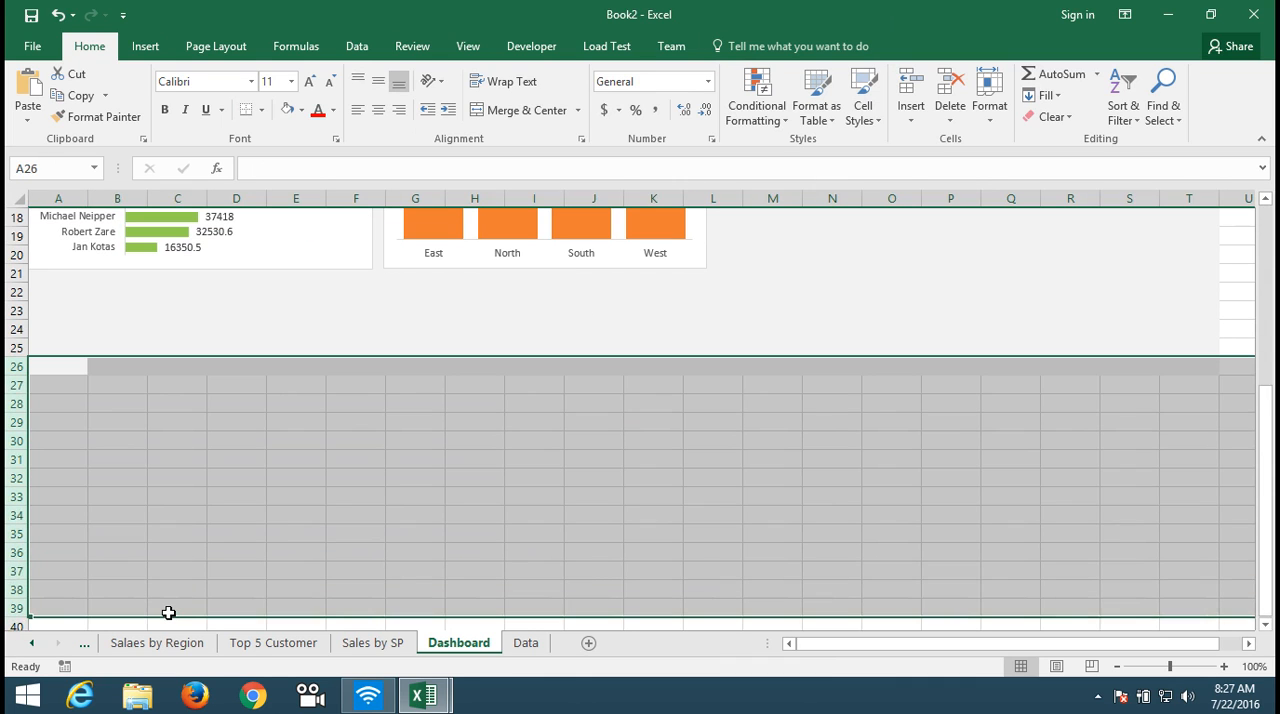
Step: Paste the Total chart at cell A22 and shrink it to span about columns A to F and rows 22 to 33
{"action": "key", "text": "Up"}
{"action": "key", "text": "Up"}
{"action": "key", "text": "Up"}
{"action": "key", "text": "Up"}
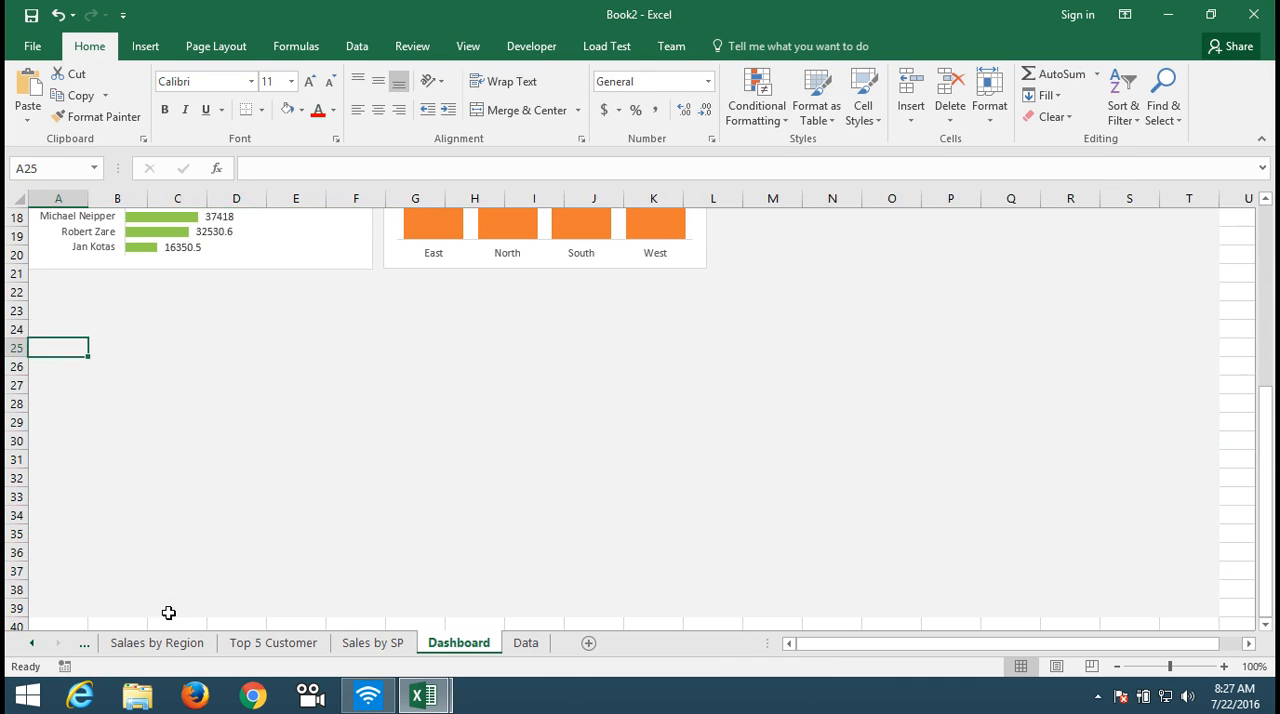
{"action": "key", "text": "ctrl+v"}
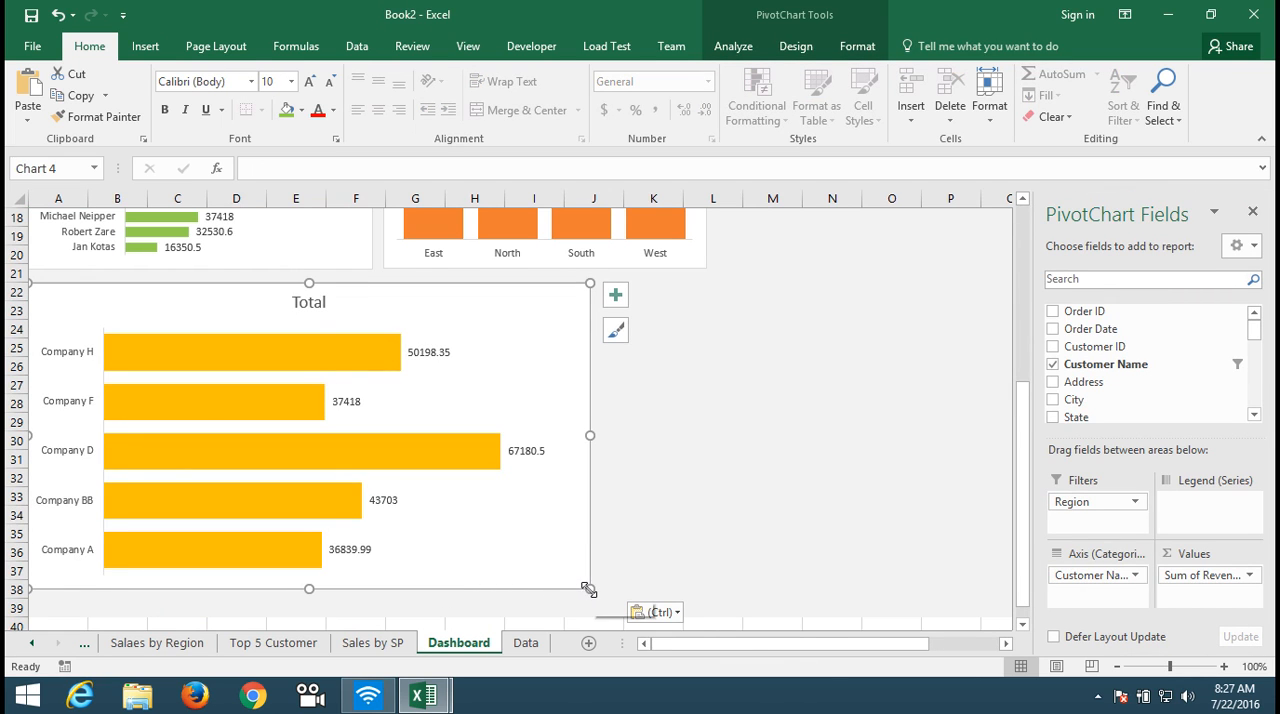
{"action": "left_click_drag", "start_coordinate": [590, 588], "coordinate": [375, 538]}
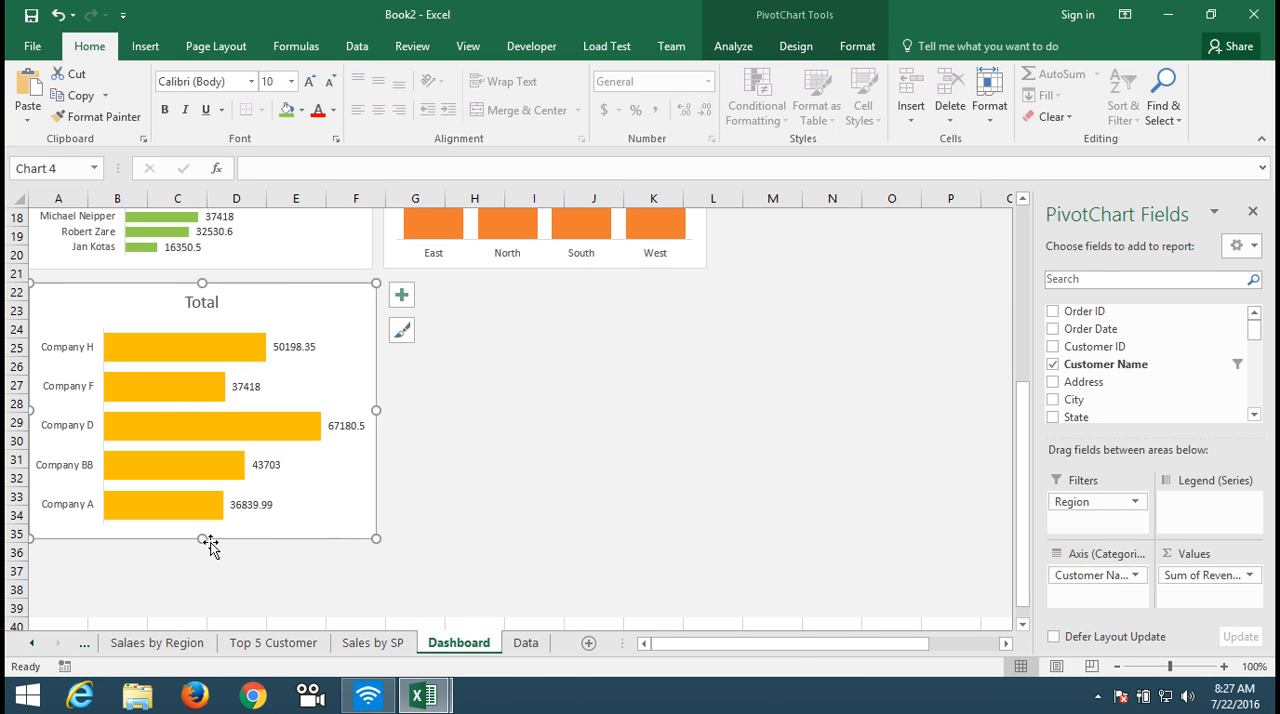
{"action": "left_click_drag", "start_coordinate": [203, 538], "coordinate": [200, 505]}
{"action": "left_click_drag", "start_coordinate": [378, 395], "coordinate": [371, 394]}
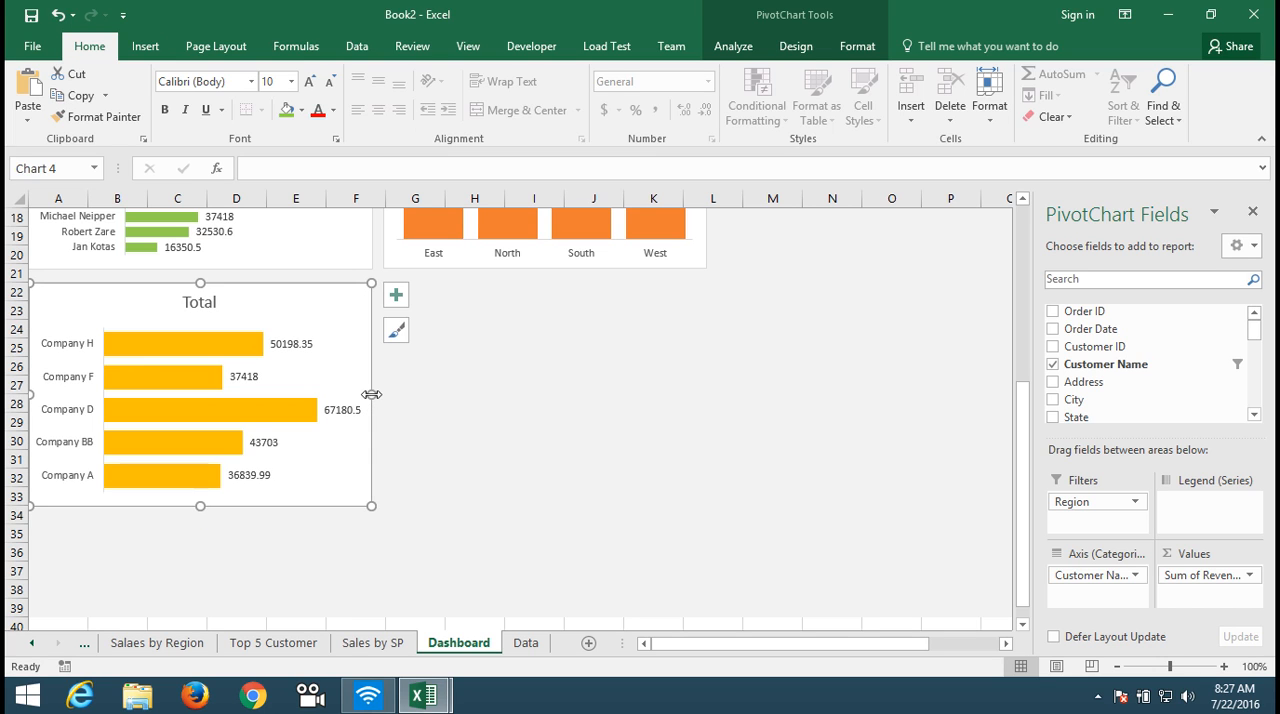
{"action": "left_click", "coordinate": [420, 405]}
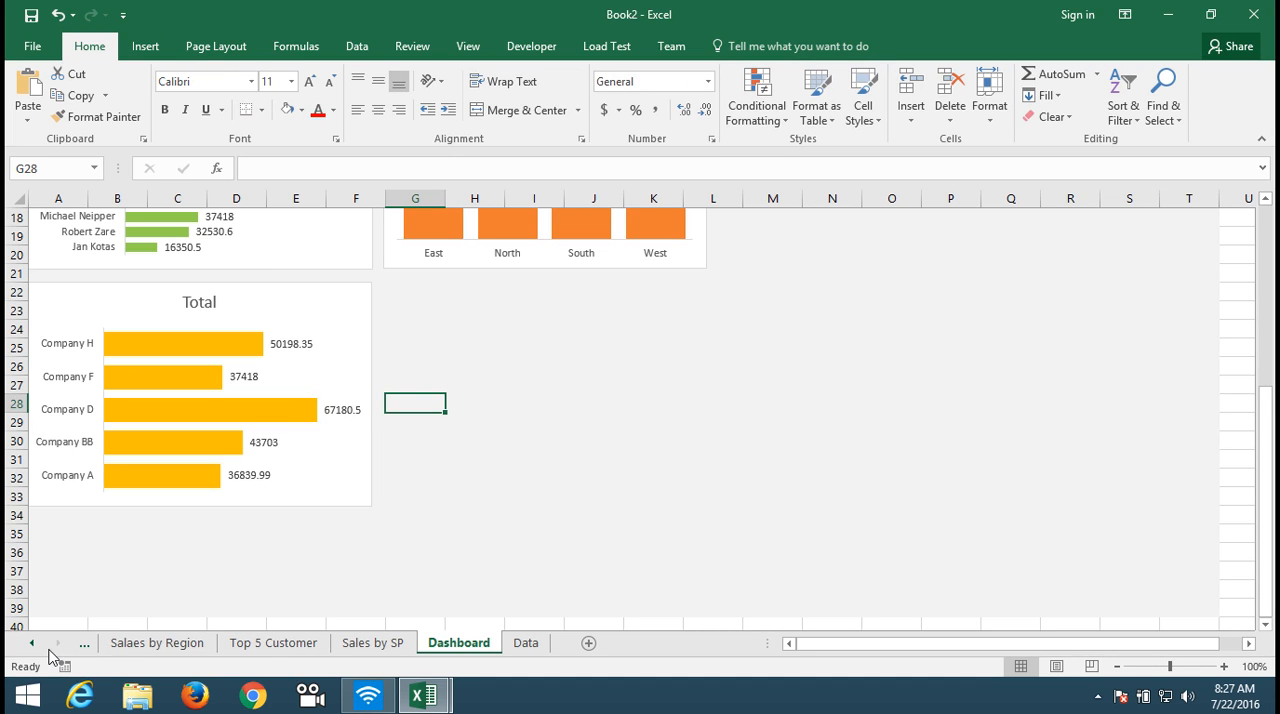
Step: Copy the Count of Transaction By Invoice Amout chart from the "Deal Count by Revenue" sheet and return to the Dashboard sheet
{"action": "left_click", "coordinate": [33, 643]}
{"action": "left_click", "coordinate": [33, 643]}
{"action": "left_click", "coordinate": [33, 643]}
{"action": "left_click", "coordinate": [33, 643]}
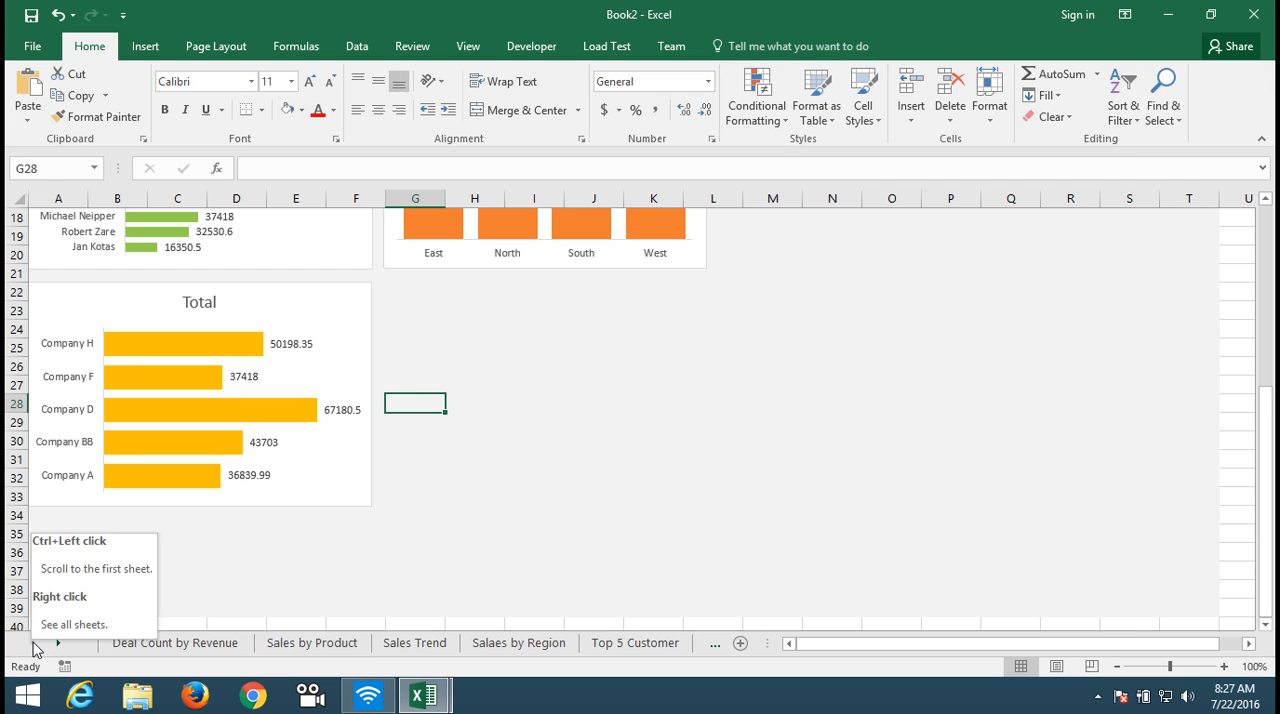
{"action": "left_click", "coordinate": [234, 648]}
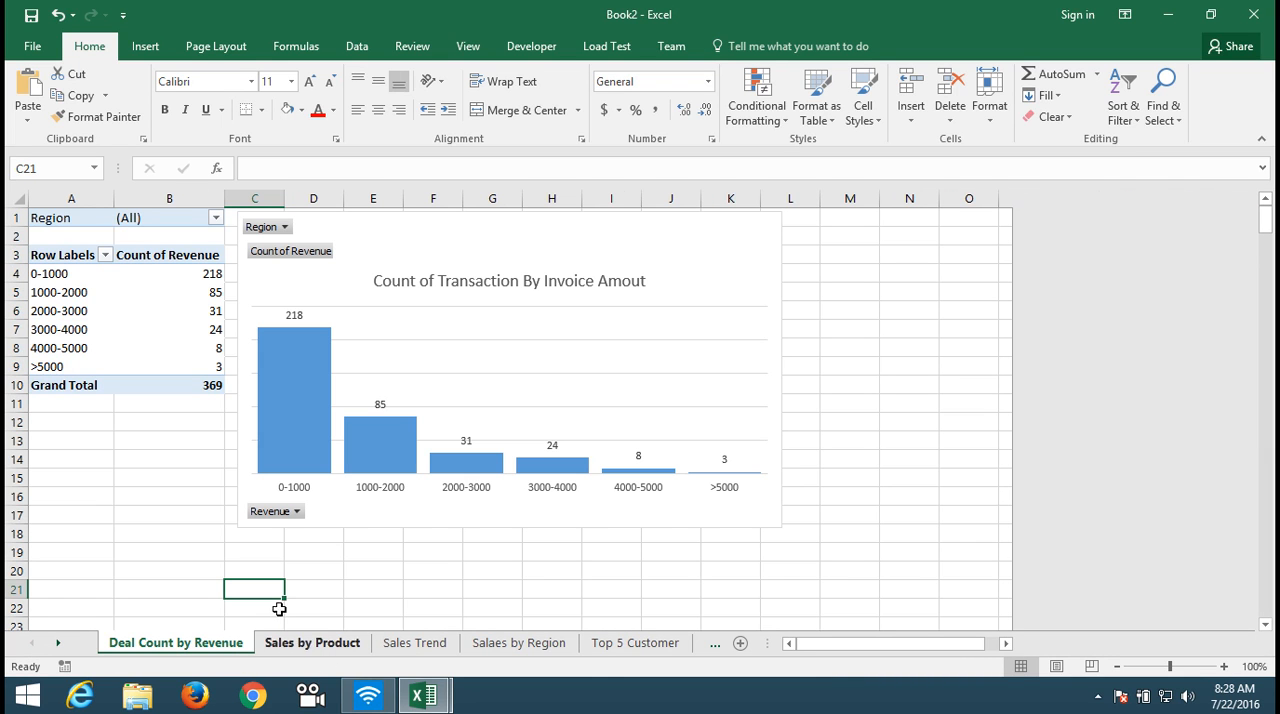
{"action": "left_click", "coordinate": [241, 433]}
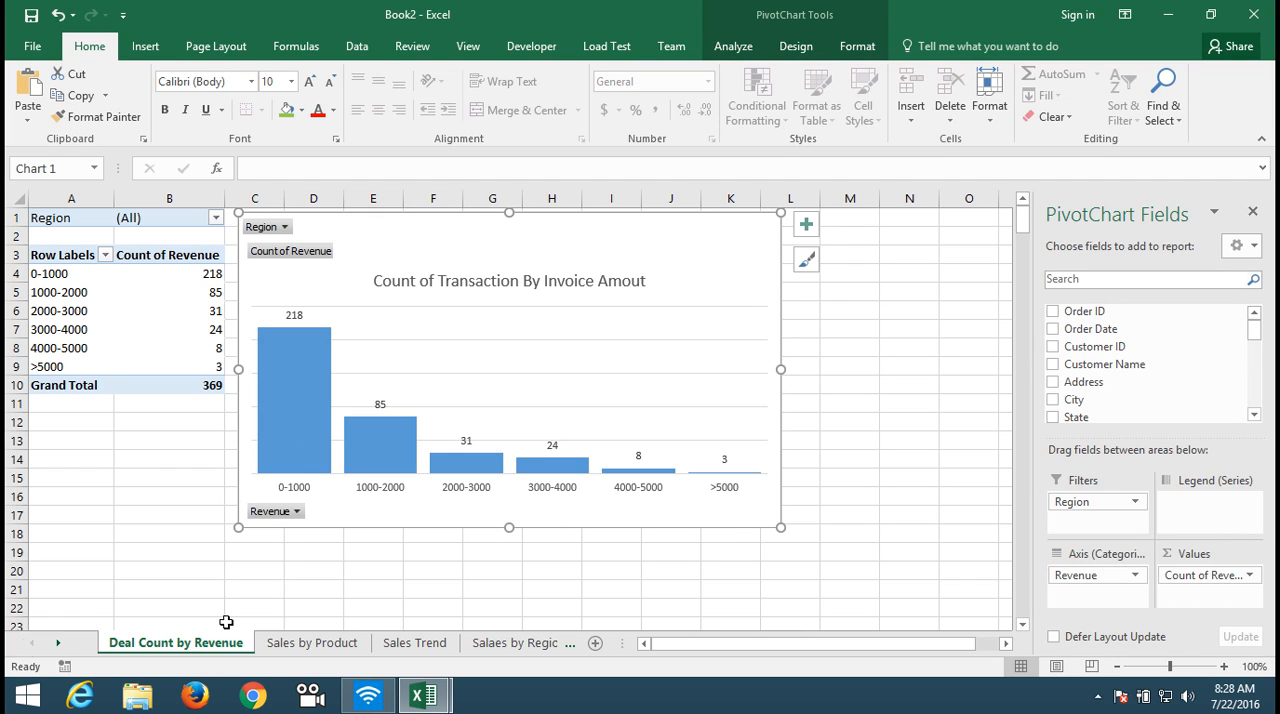
{"action": "left_click", "coordinate": [52, 646]}
{"action": "left_click", "coordinate": [54, 646]}
{"action": "left_click", "coordinate": [56, 647]}
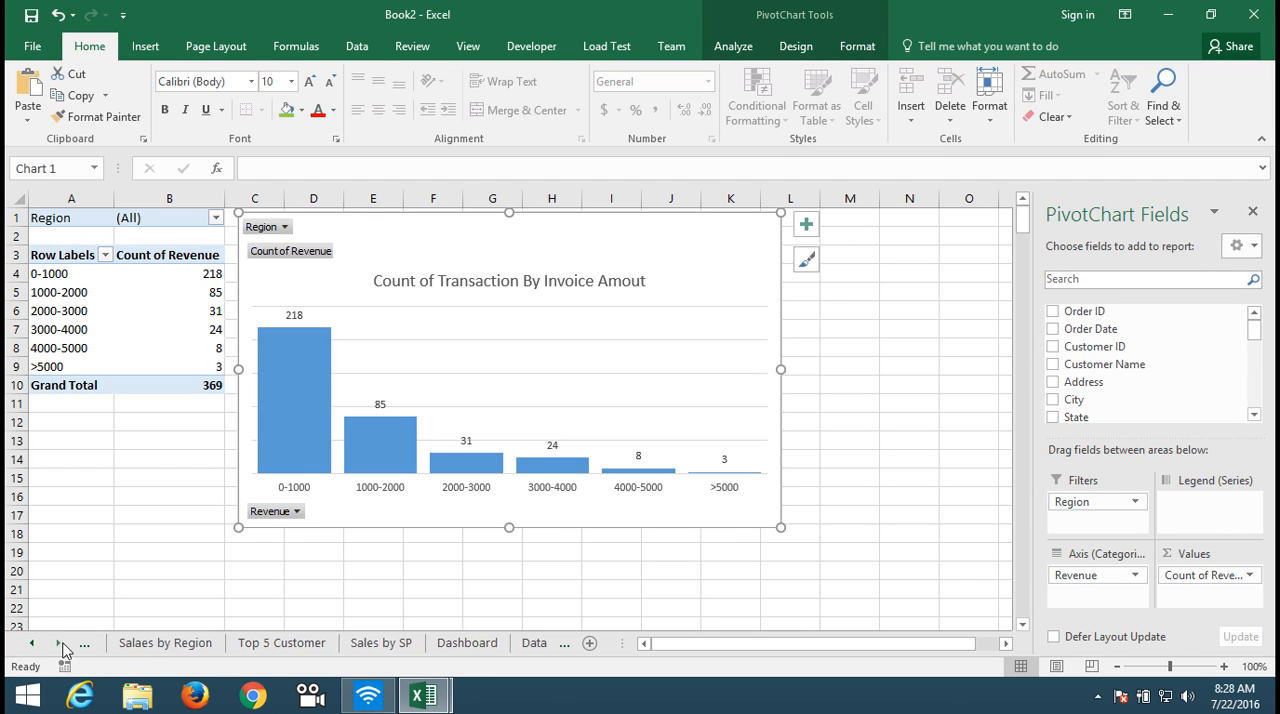
{"action": "left_click", "coordinate": [458, 643]}
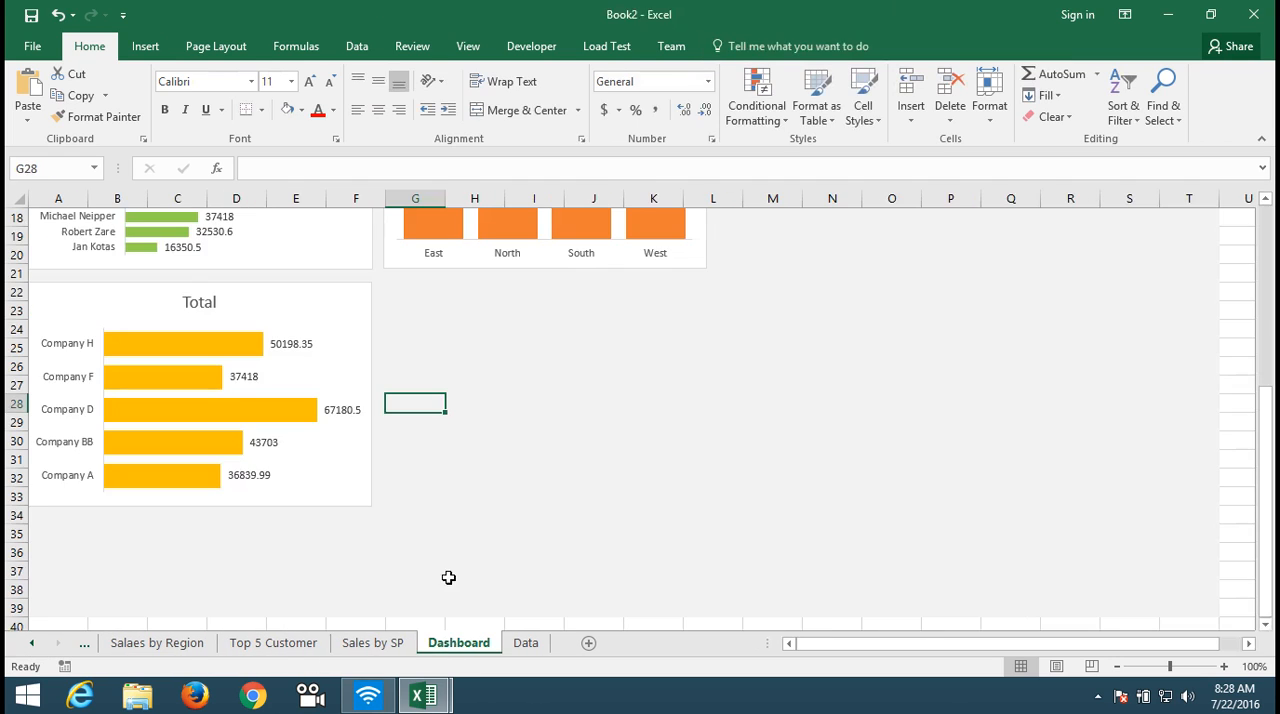
Step: Paste the Count of Transaction chart beside the Total chart and shrink it to span about columns G to L and rows 22 to 33
{"action": "left_click", "coordinate": [522, 471]}
{"action": "left_click_drag", "start_coordinate": [522, 471], "coordinate": [528, 301]}
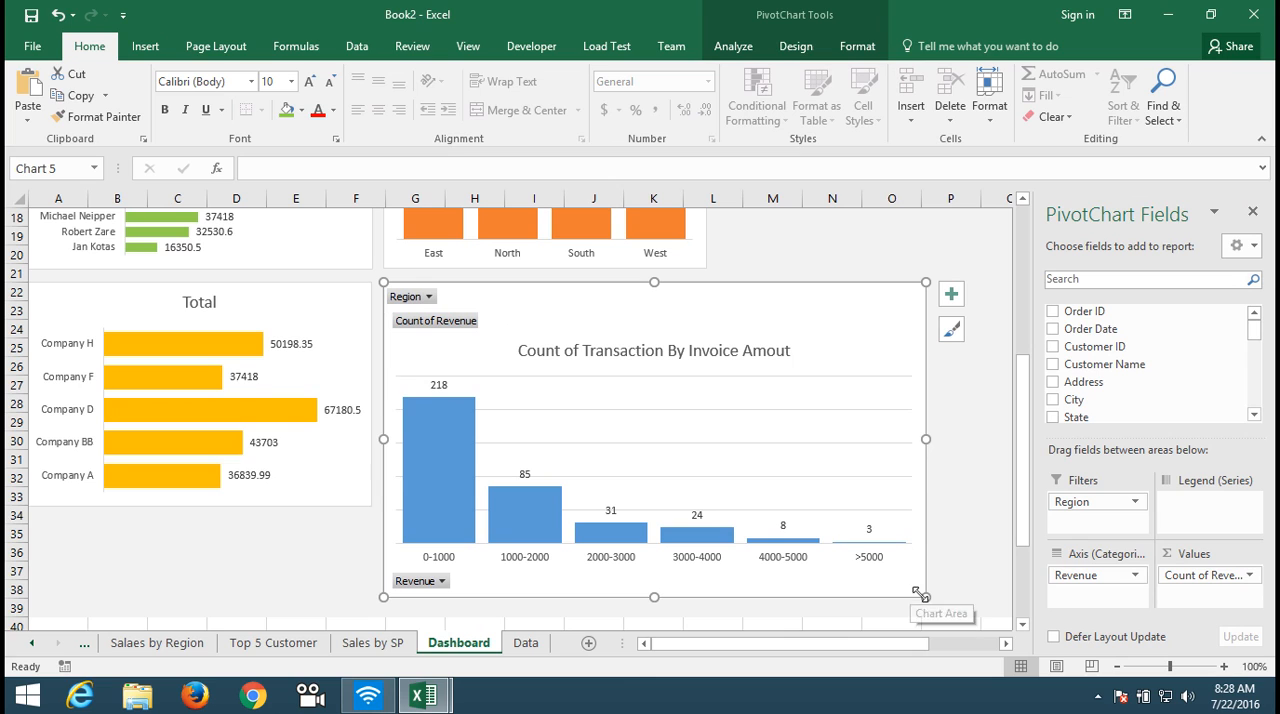
{"action": "left_click_drag", "start_coordinate": [923, 594], "coordinate": [706, 504]}
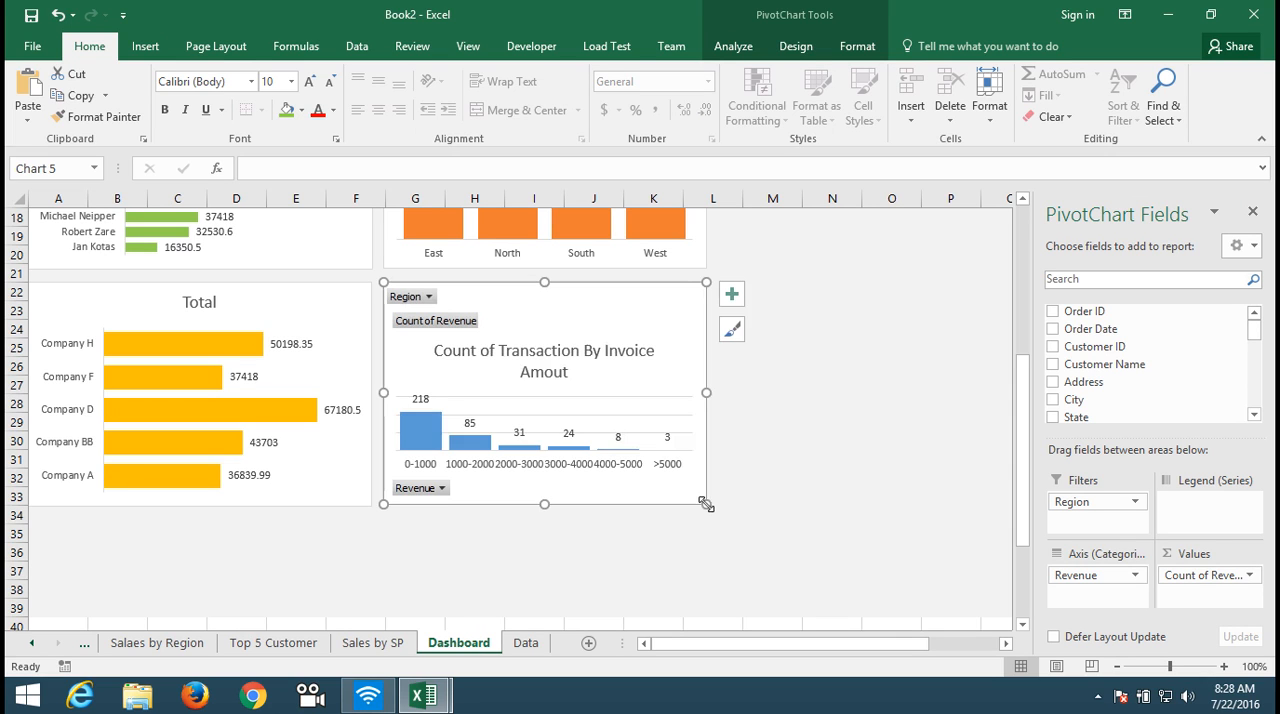
Step: Reduce the category axis labels of the Count of Transaction By Invoice Amout chart to font size 8
{"action": "left_click", "coordinate": [776, 504]}
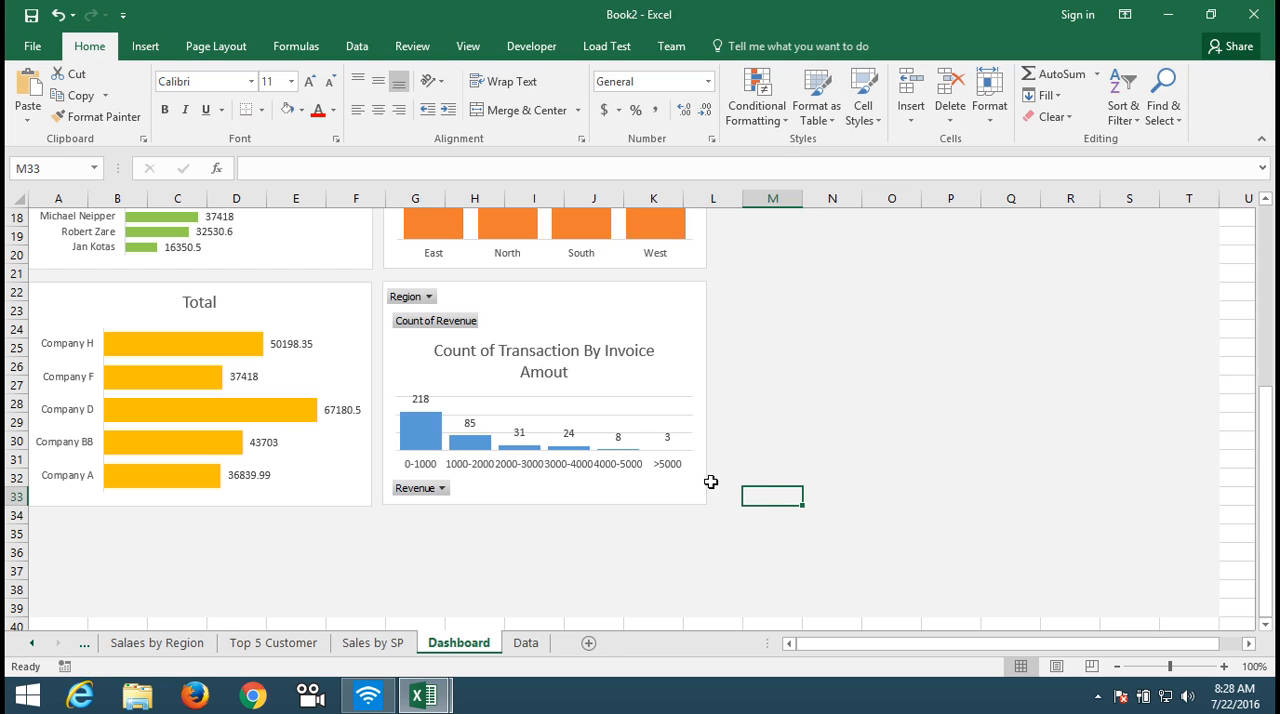
{"action": "left_click", "coordinate": [702, 445]}
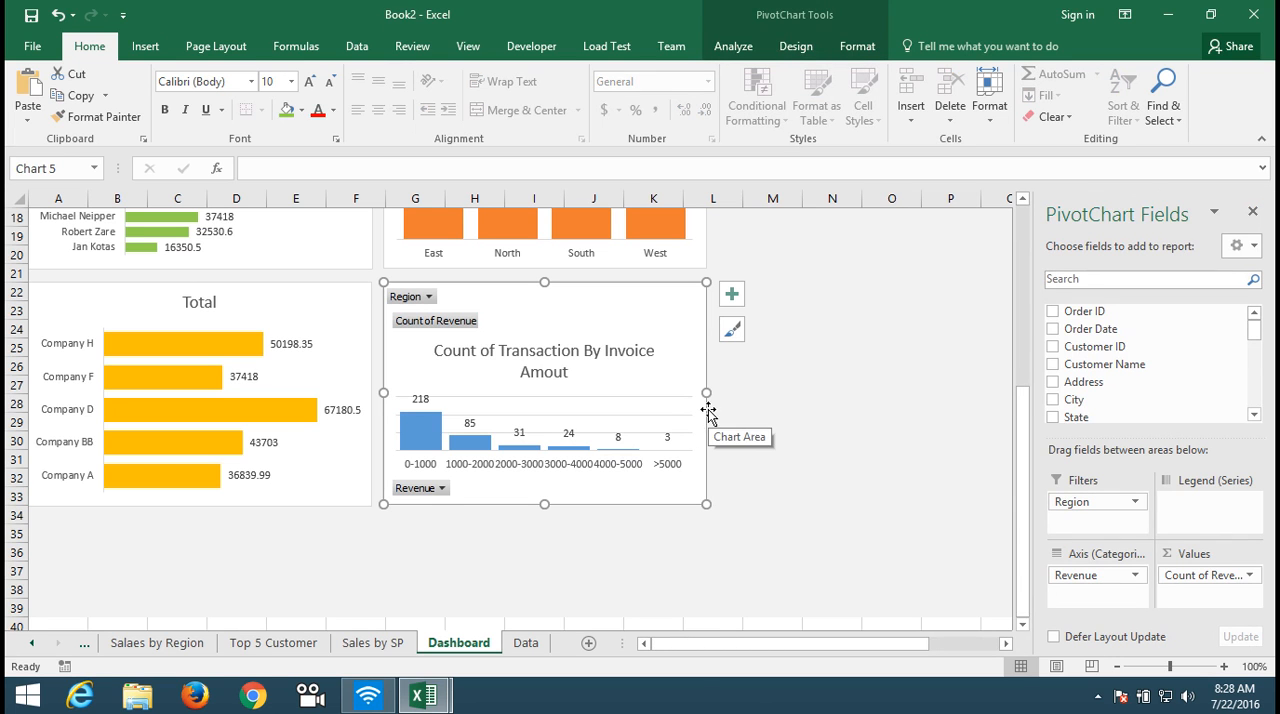
{"action": "left_click", "coordinate": [620, 465]}
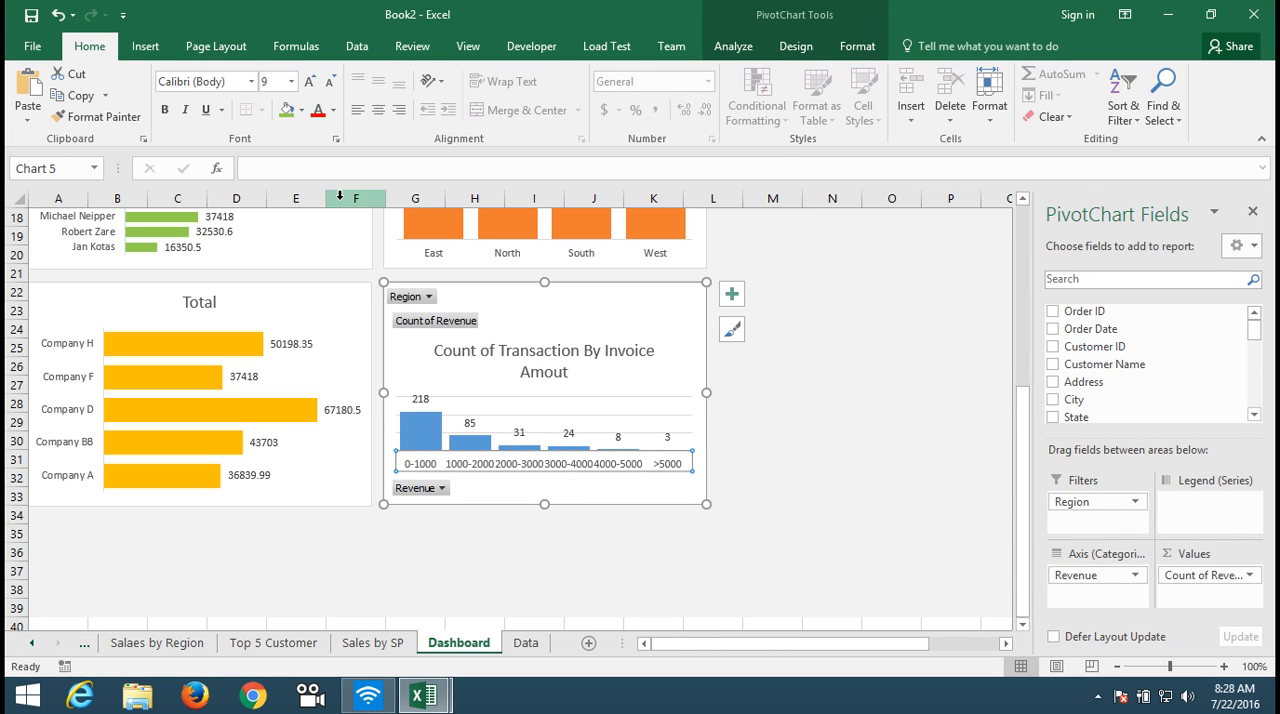
{"action": "left_click", "coordinate": [331, 82]}
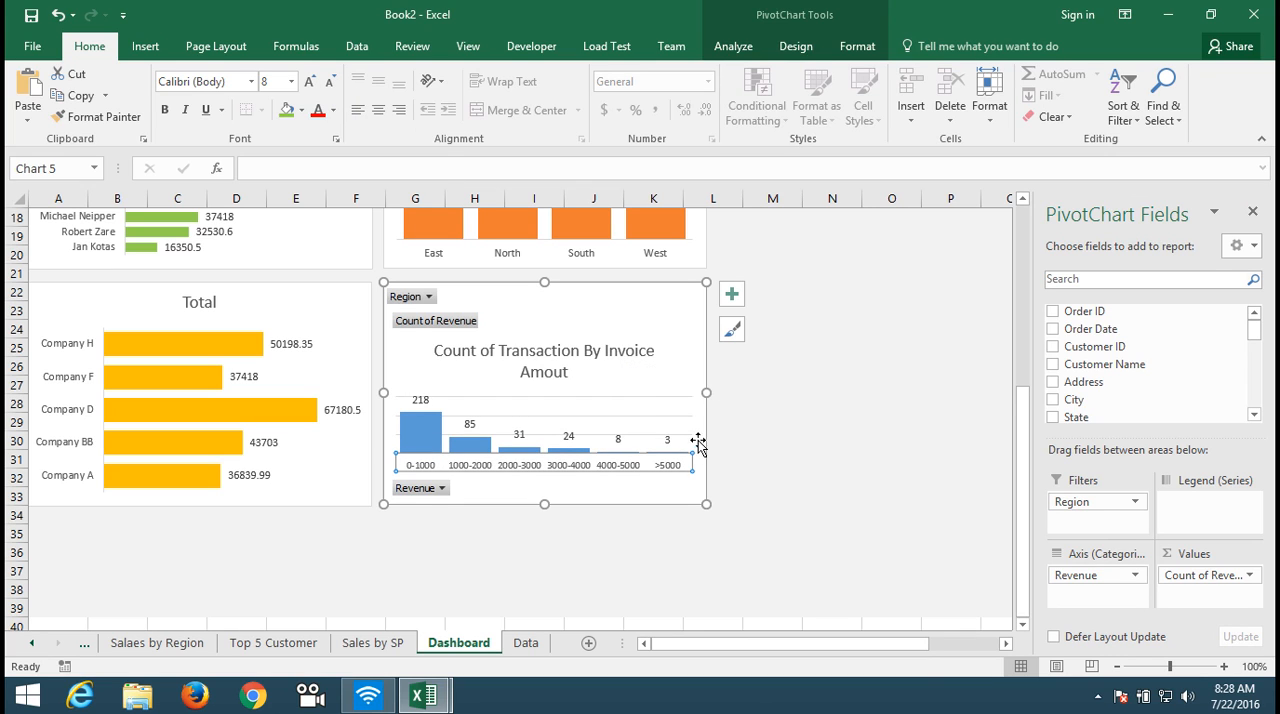
Step: Hide all field buttons on the Count of Transaction By Invoice Amout chart
{"action": "right_click", "coordinate": [456, 324]}
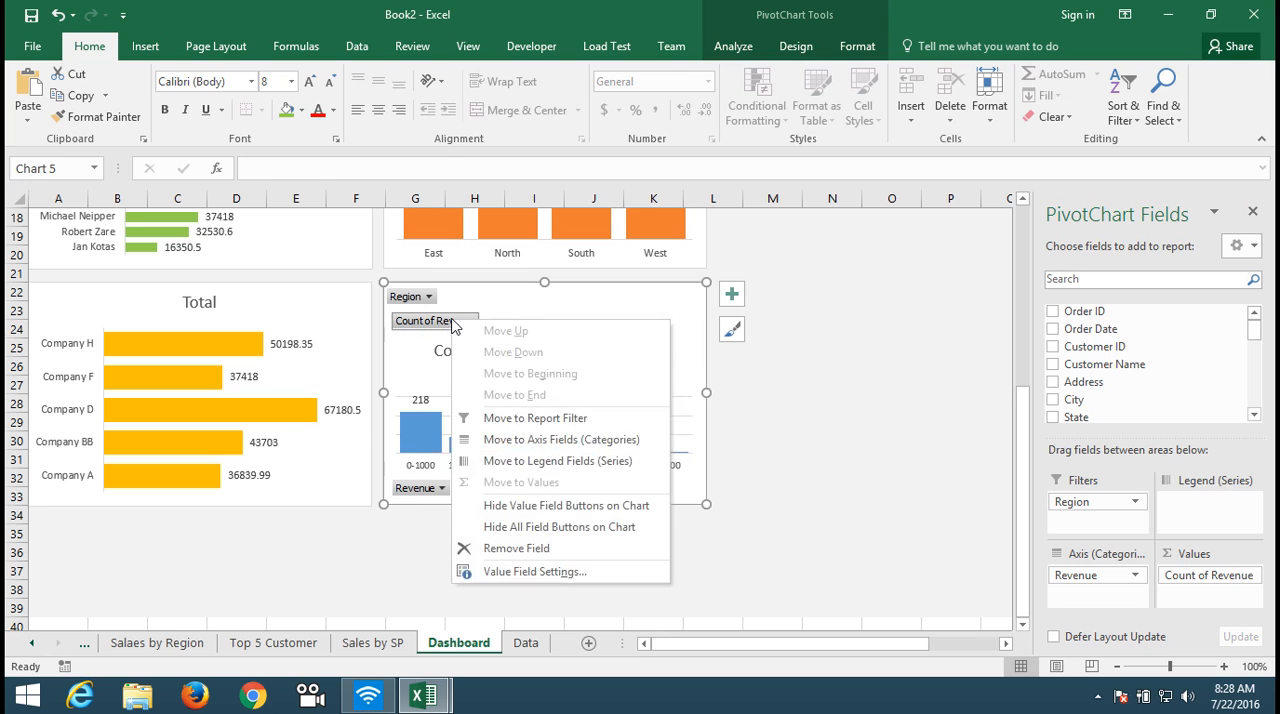
{"action": "left_click", "coordinate": [518, 530]}
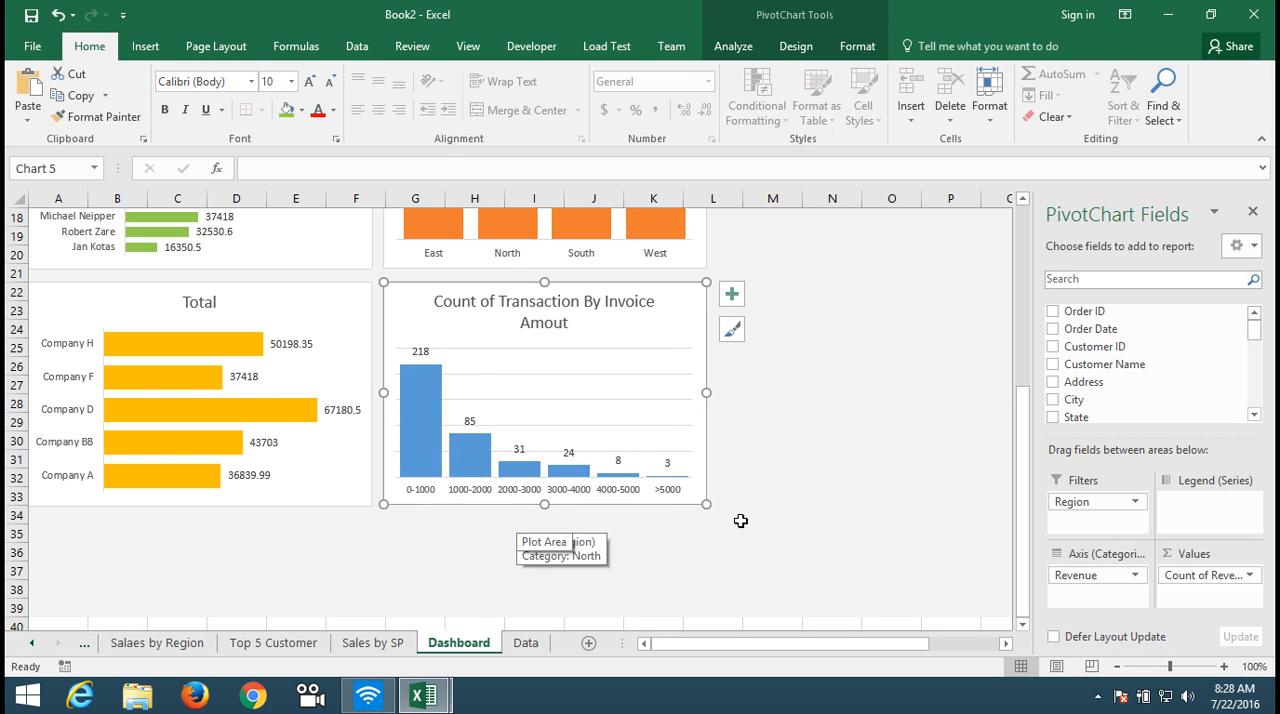
{"action": "left_click", "coordinate": [784, 517]}
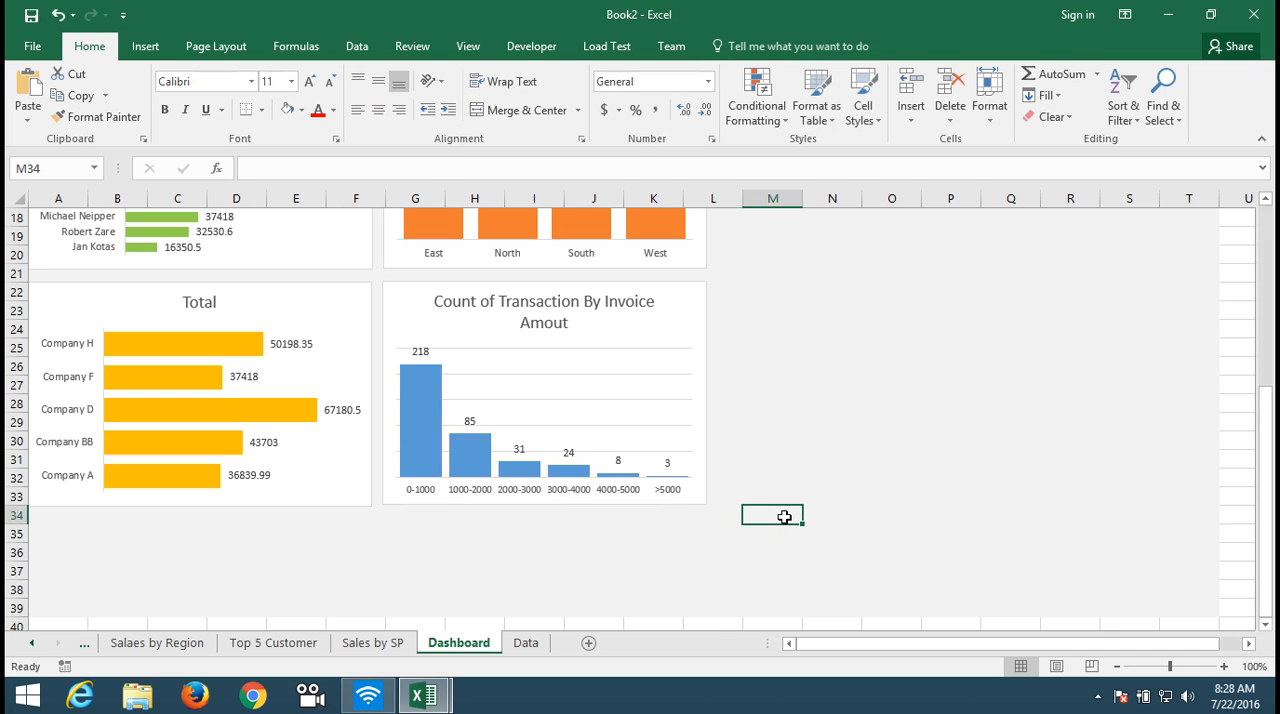
Step: Insert slicers for Region and Salesperson from the 2014 Sales Trend chart
{"action": "key", "text": "Up"}
{"action": "key", "text": "Up"}
{"action": "key", "text": "Up"}
{"action": "key", "text": "Up"}
{"action": "key", "text": "Up"}
{"action": "key", "text": "Up"}
{"action": "key", "text": "Up"}
{"action": "key", "text": "Up"}
{"action": "key", "text": "Up"}
{"action": "key", "text": "Up"}
{"action": "key", "text": "Up"}
{"action": "key", "text": "Up"}
{"action": "key", "text": "Up"}
{"action": "key", "text": "Up"}
{"action": "key", "text": "Up"}
{"action": "key", "text": "Up"}
{"action": "key", "text": "Up"}
{"action": "key", "text": "Up"}
{"action": "key", "text": "Up"}
{"action": "key", "text": "Up"}
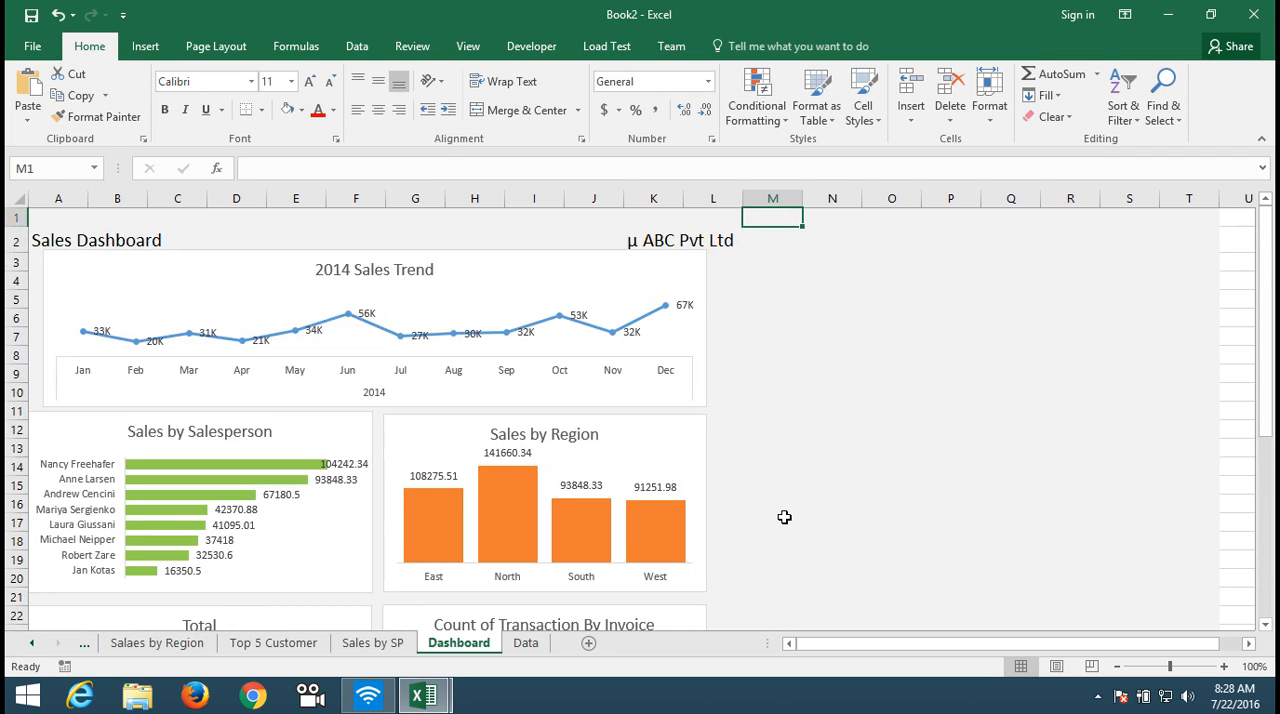
{"action": "left_click", "coordinate": [622, 400]}
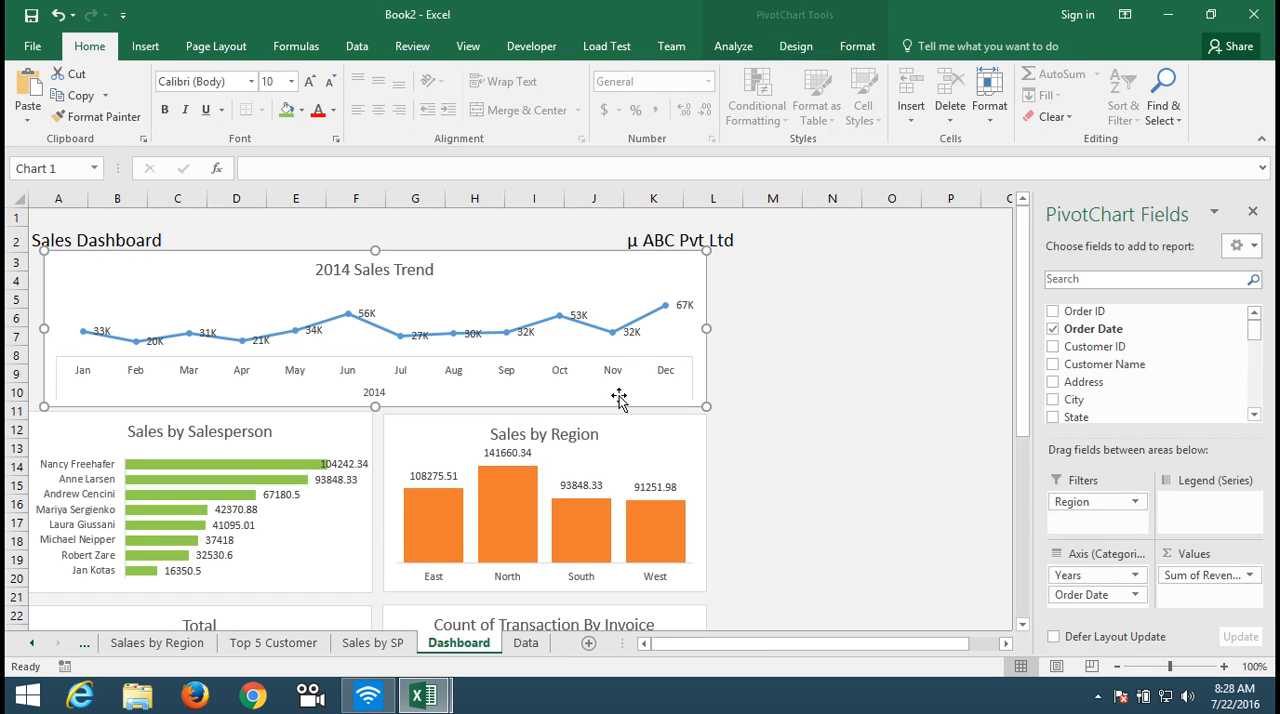
{"action": "left_click", "coordinate": [145, 46]}
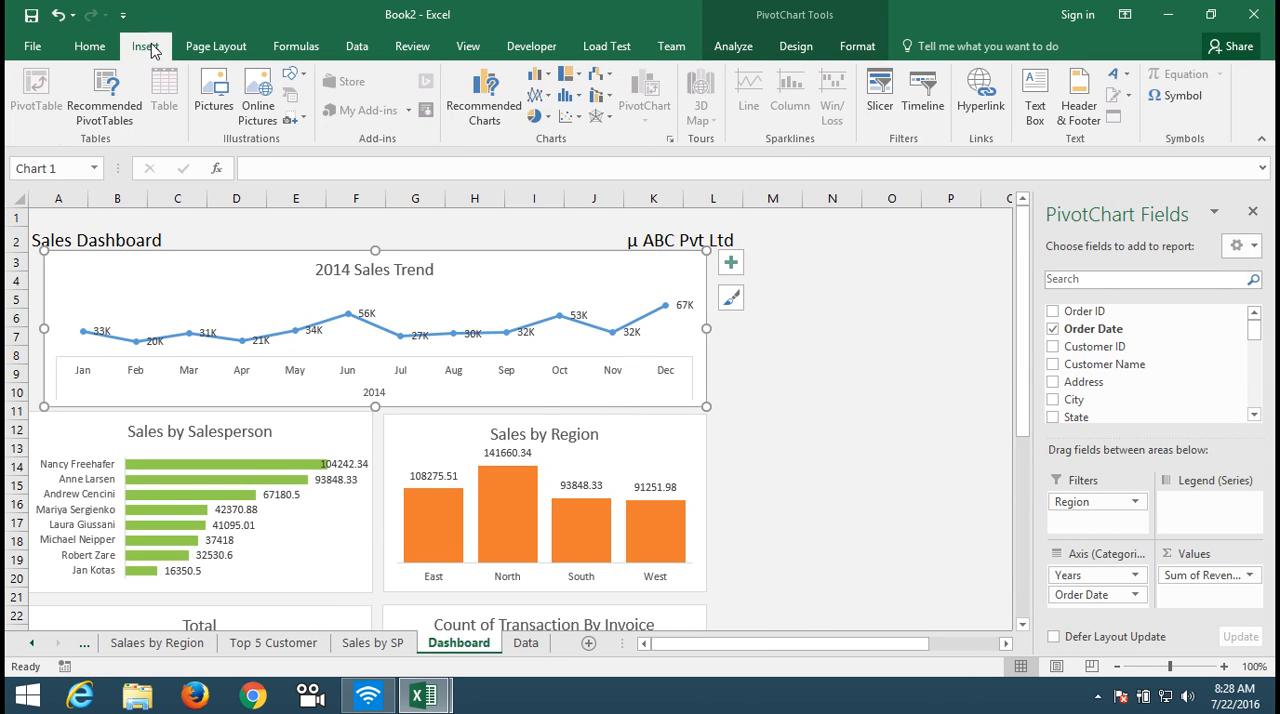
{"action": "left_click", "coordinate": [788, 47]}
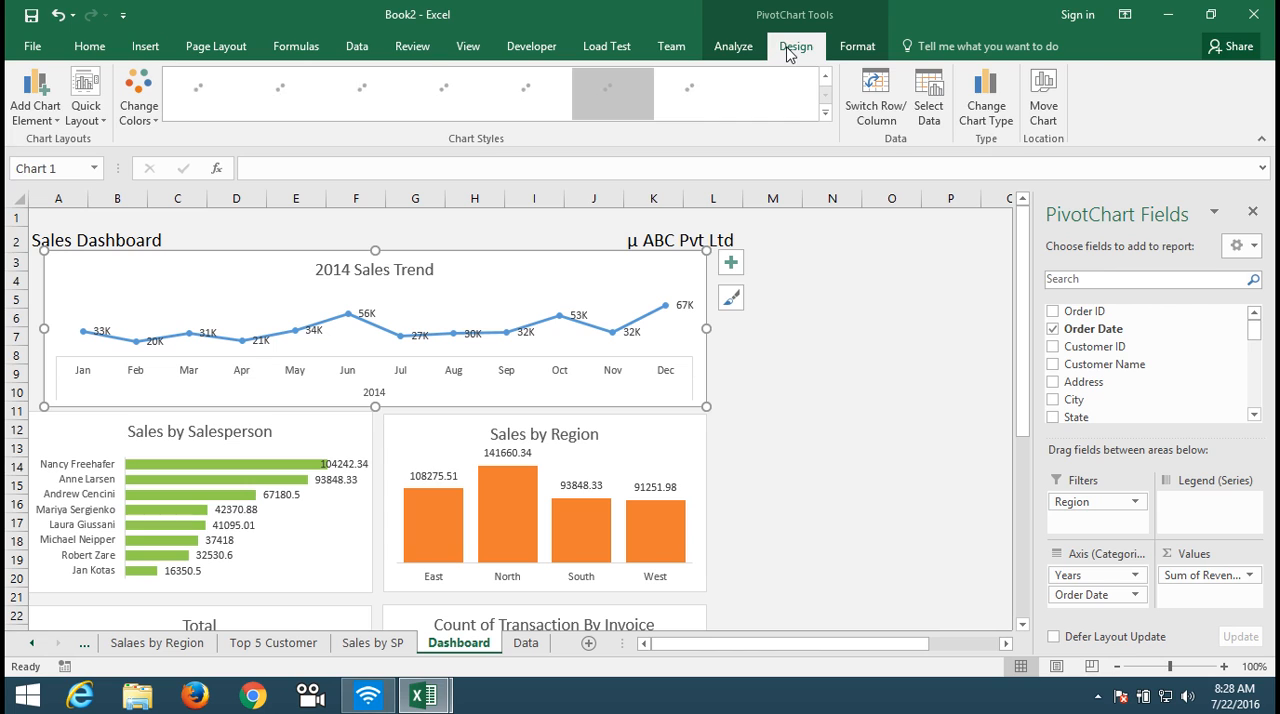
{"action": "left_click", "coordinate": [738, 47]}
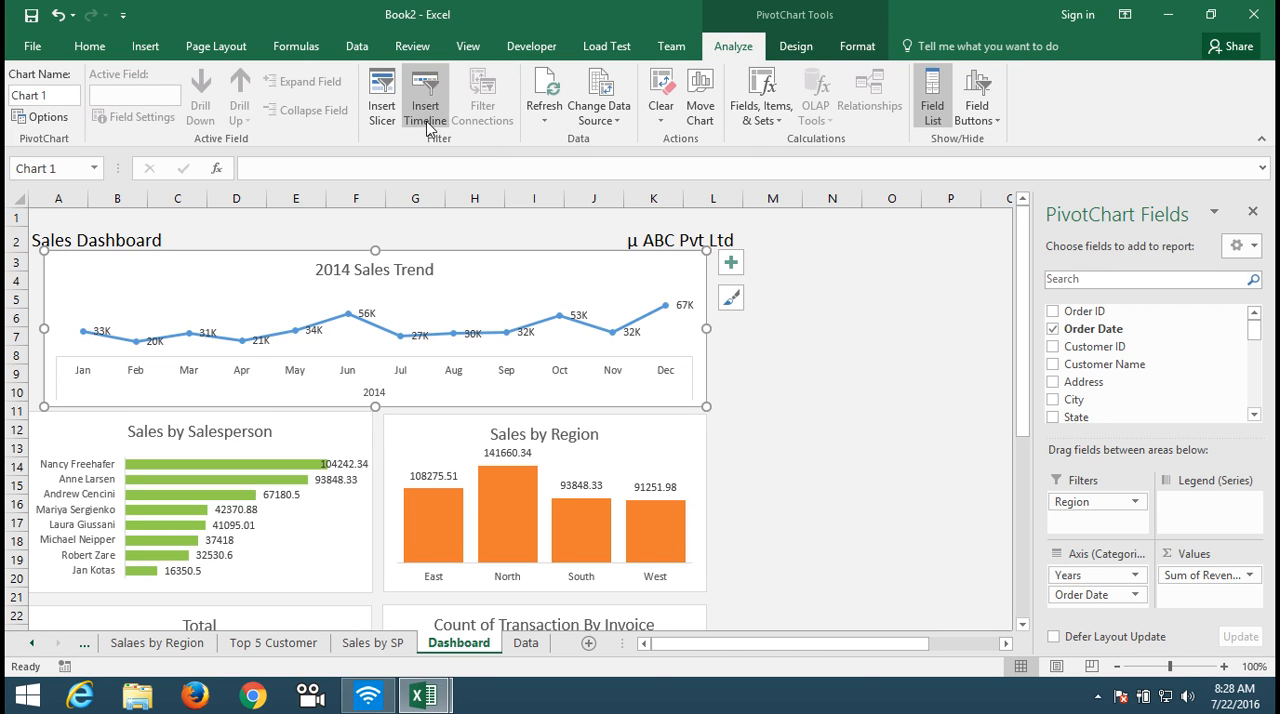
{"action": "left_click", "coordinate": [384, 108]}
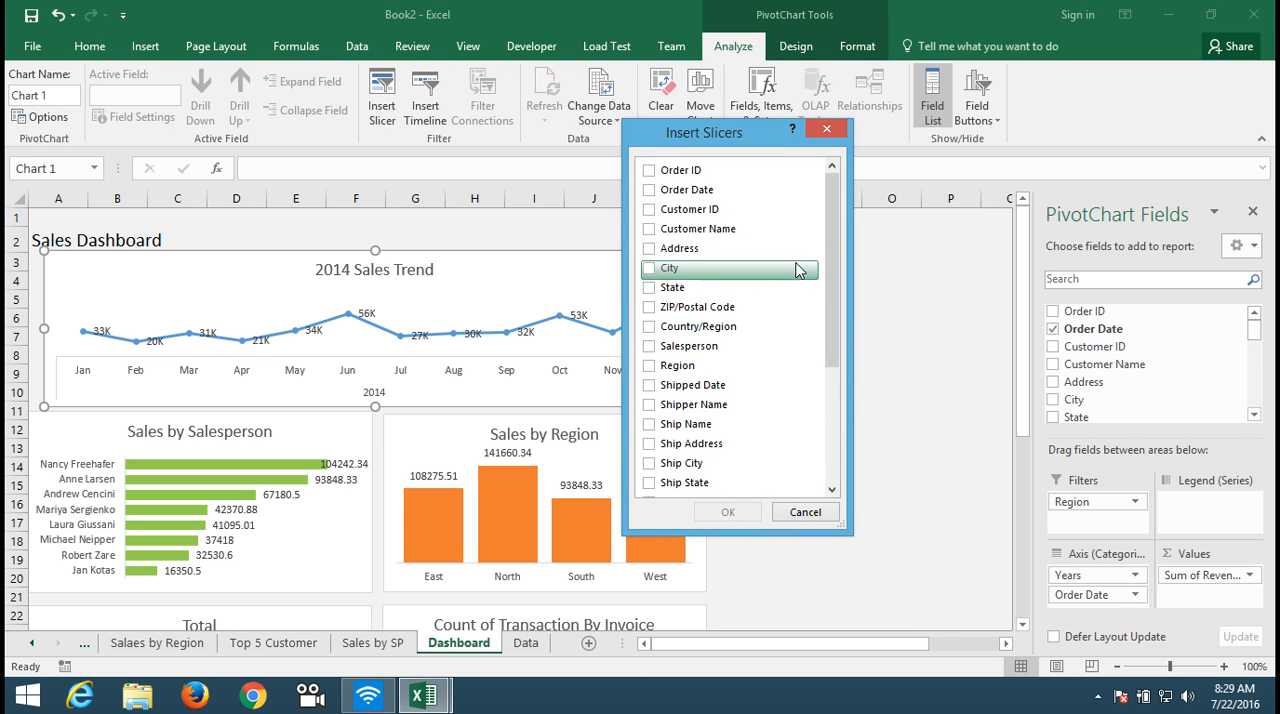
{"action": "left_click", "coordinate": [650, 366]}
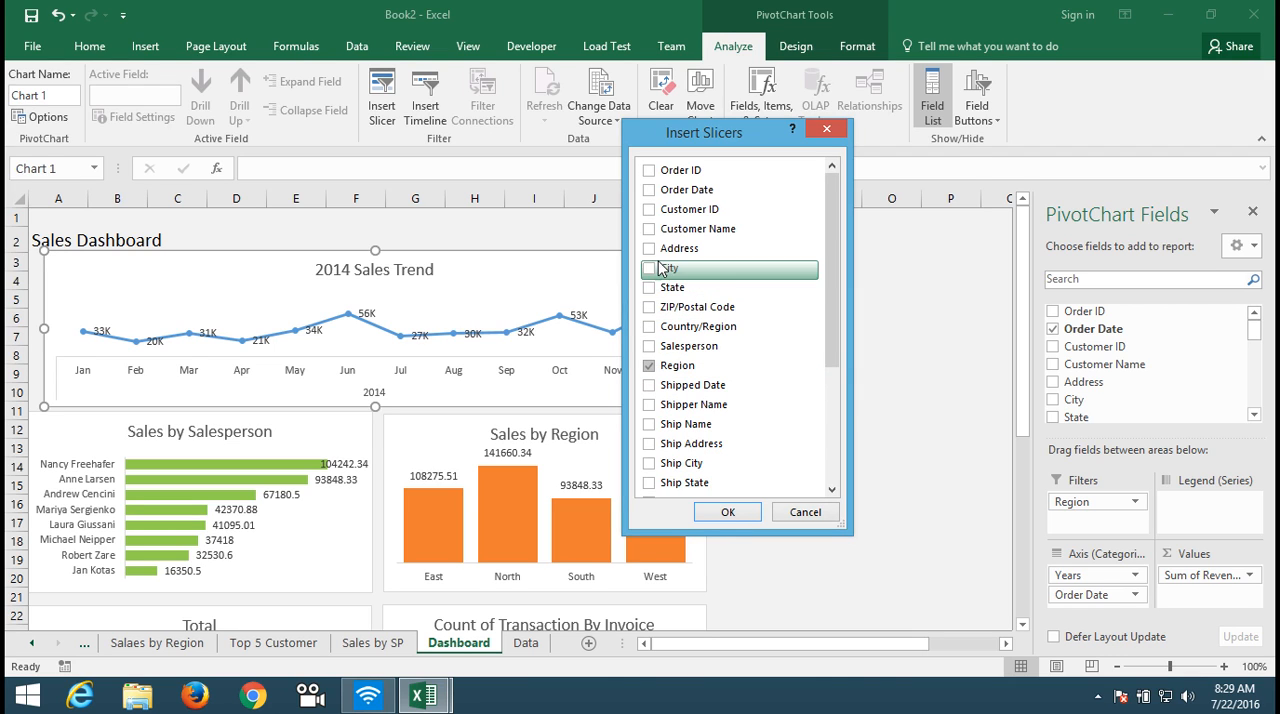
{"action": "left_click", "coordinate": [650, 346]}
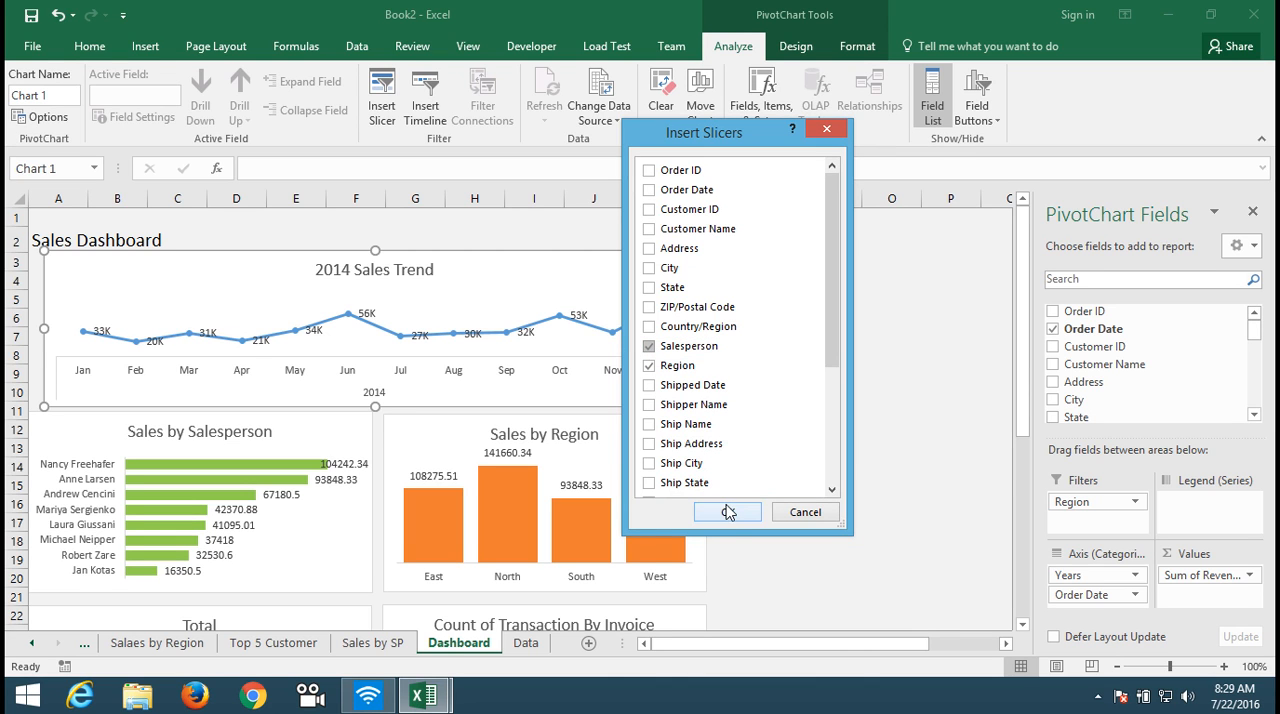
{"action": "left_click", "coordinate": [728, 514]}
{"action": "left_click", "coordinate": [831, 449]}
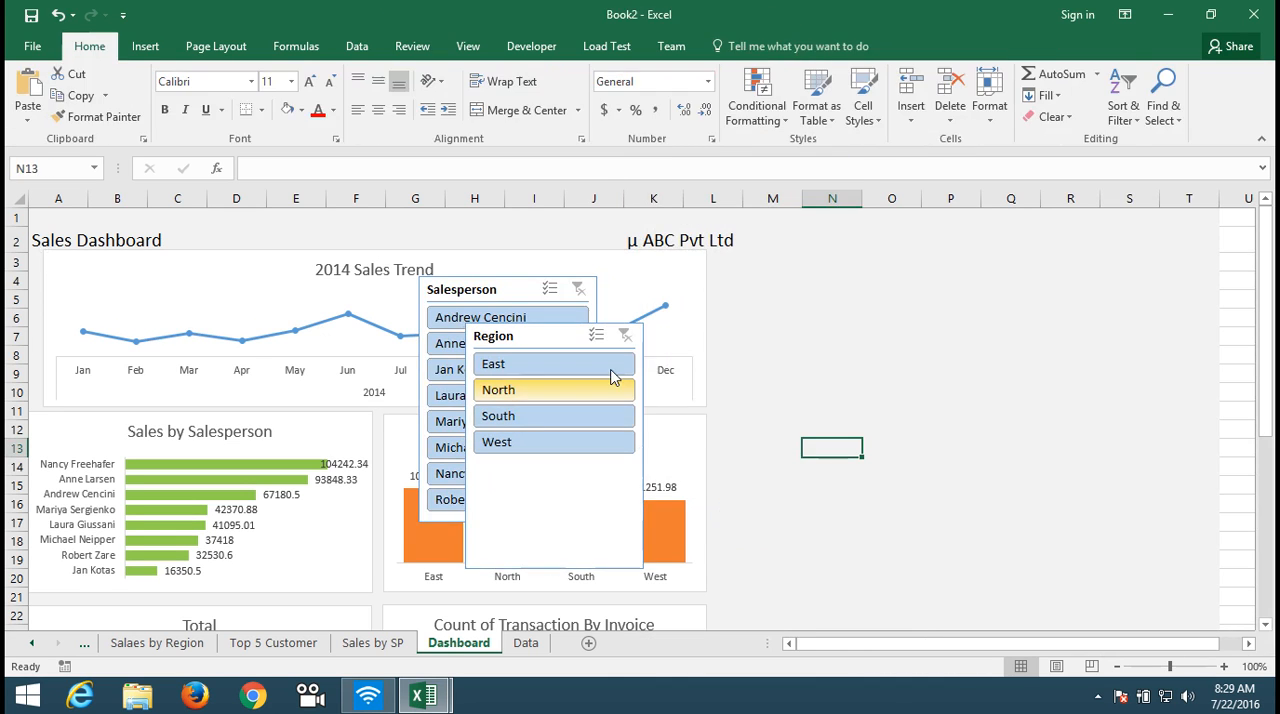
Step: Move the Salesperson slicer beside the charts, narrow it to about 1.6" and lower it to start around row 13
{"action": "left_click_drag", "start_coordinate": [470, 288], "coordinate": [766, 258]}
{"action": "left_click_drag", "start_coordinate": [892, 372], "coordinate": [858, 376]}
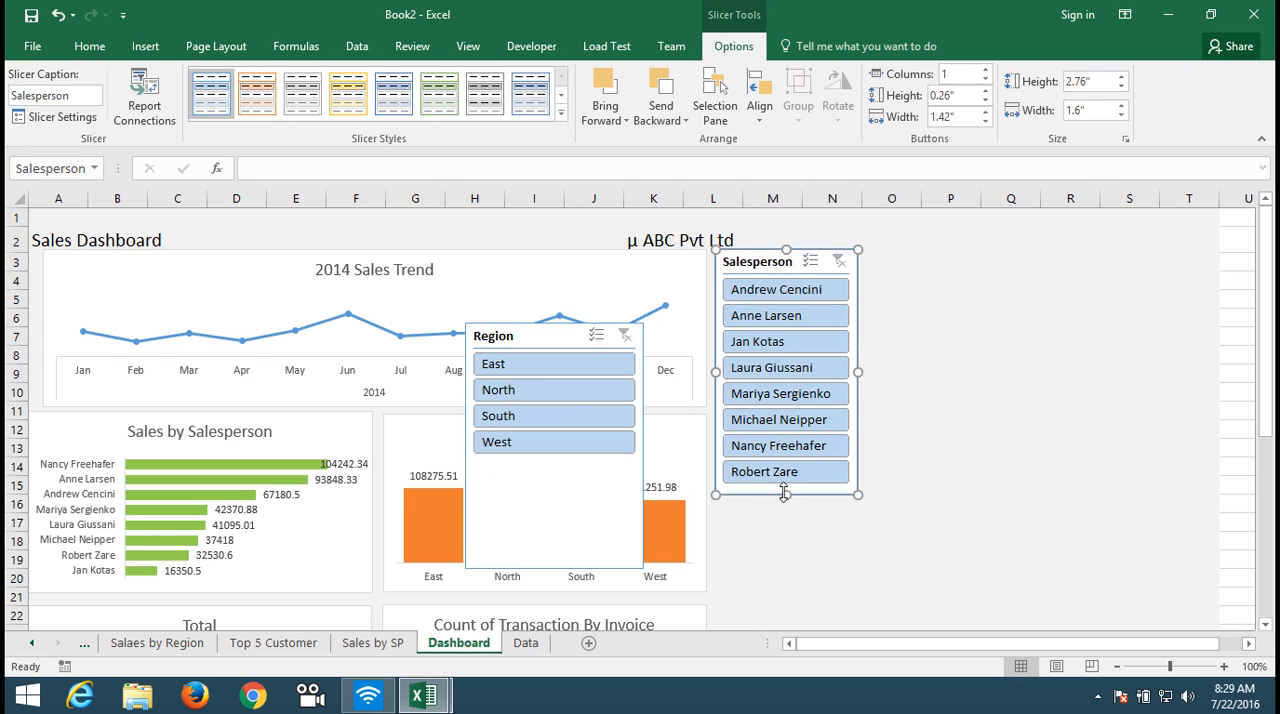
{"action": "left_click_drag", "start_coordinate": [749, 247], "coordinate": [760, 449]}
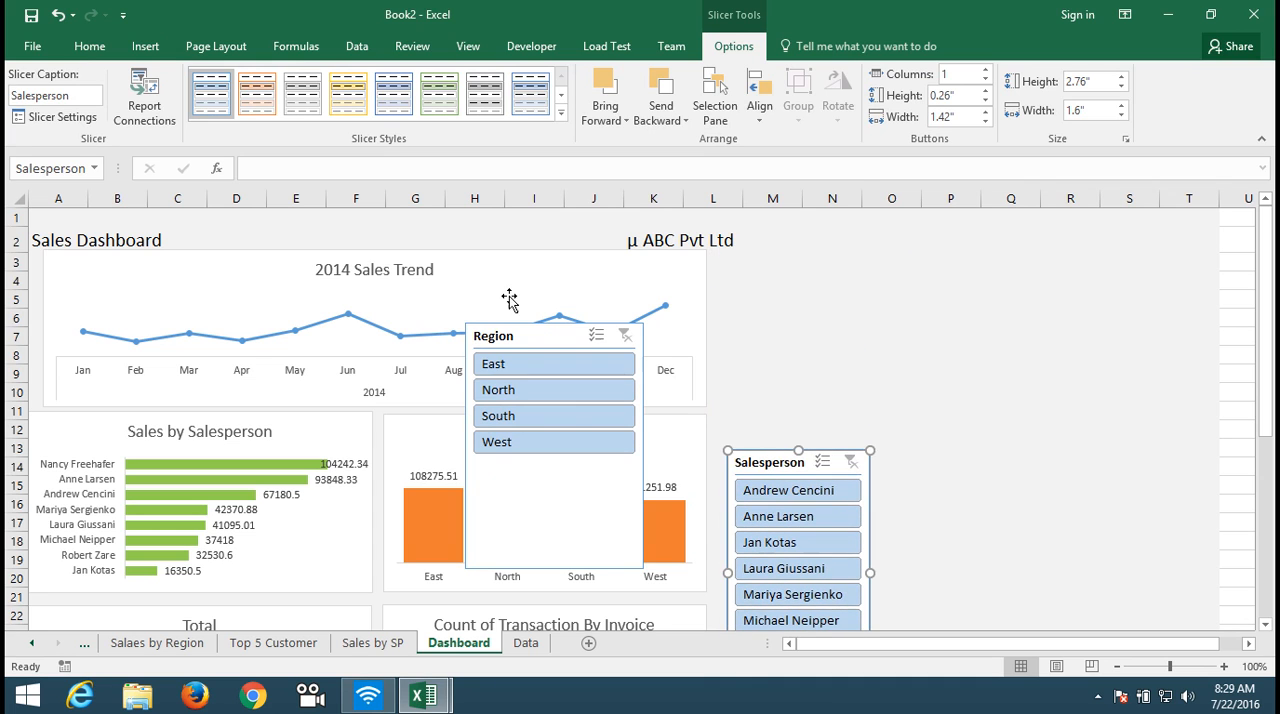
Step: Place the Region slicer beside the 2014 Sales Trend chart, shorten it to about 1.6" and narrow it to end around column M
{"action": "left_click_drag", "start_coordinate": [523, 343], "coordinate": [768, 275]}
{"action": "left_click_drag", "start_coordinate": [798, 496], "coordinate": [796, 394]}
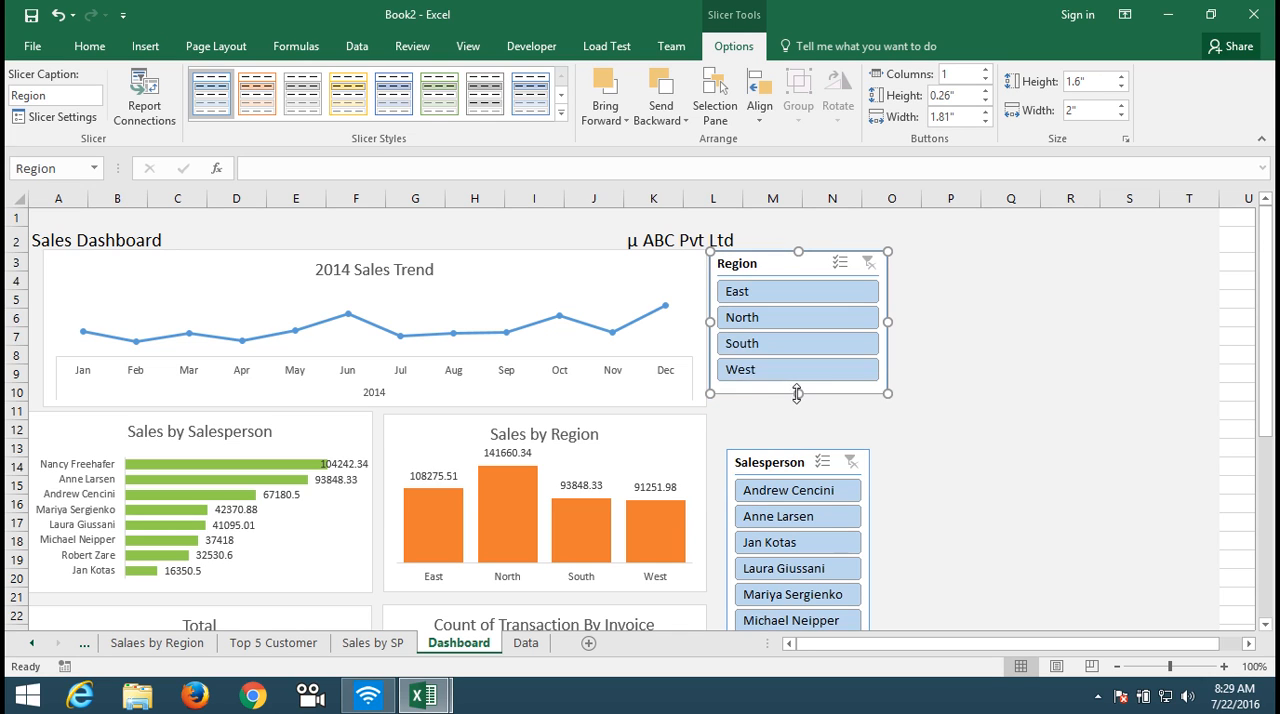
{"action": "left_click_drag", "start_coordinate": [889, 321], "coordinate": [834, 322]}
Step: Move the Salesperson slicer directly below the Region slicer and narrow it to about 1.42" to match its width
{"action": "left_click_drag", "start_coordinate": [771, 460], "coordinate": [754, 408]}
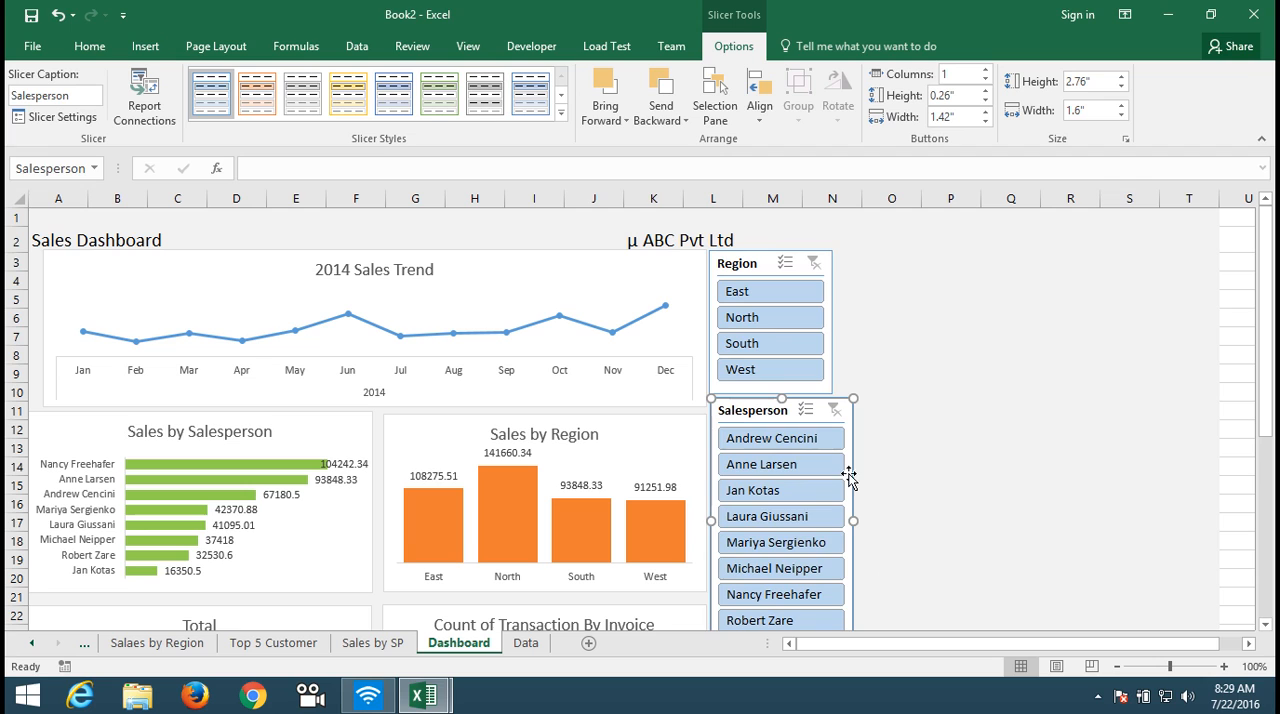
{"action": "left_click_drag", "start_coordinate": [855, 521], "coordinate": [837, 521]}
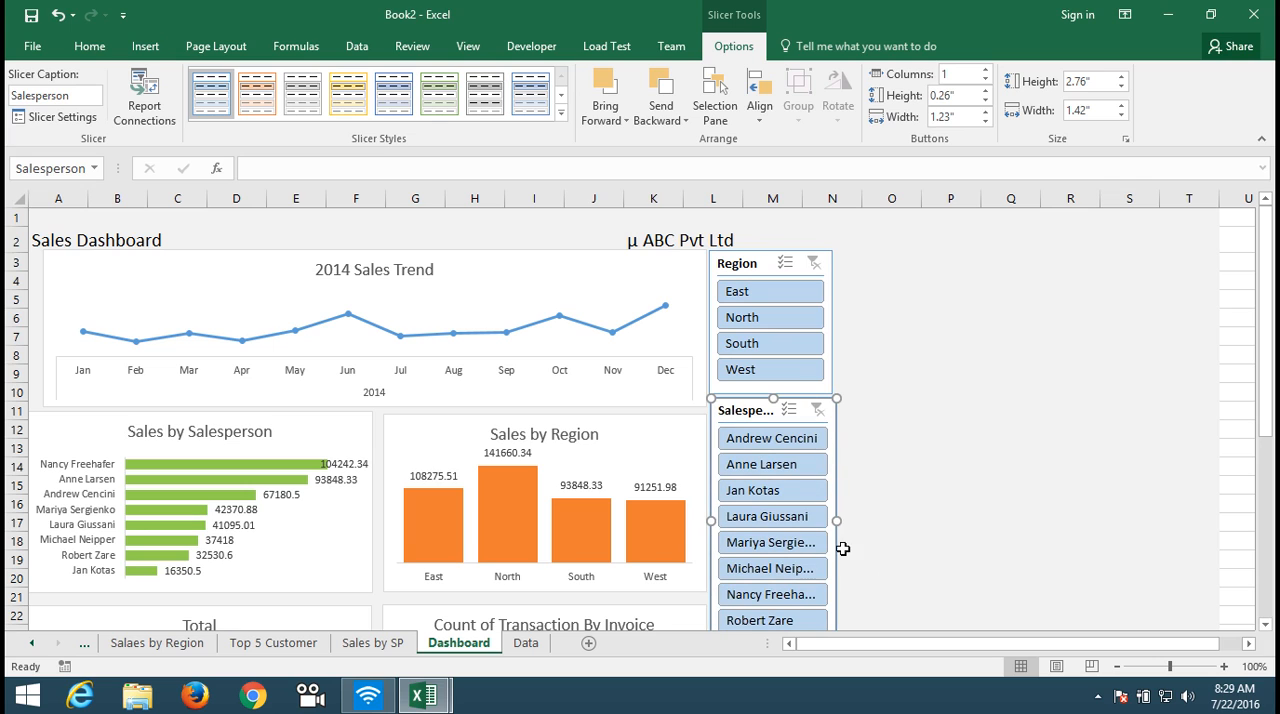
{"action": "left_click", "coordinate": [886, 518]}
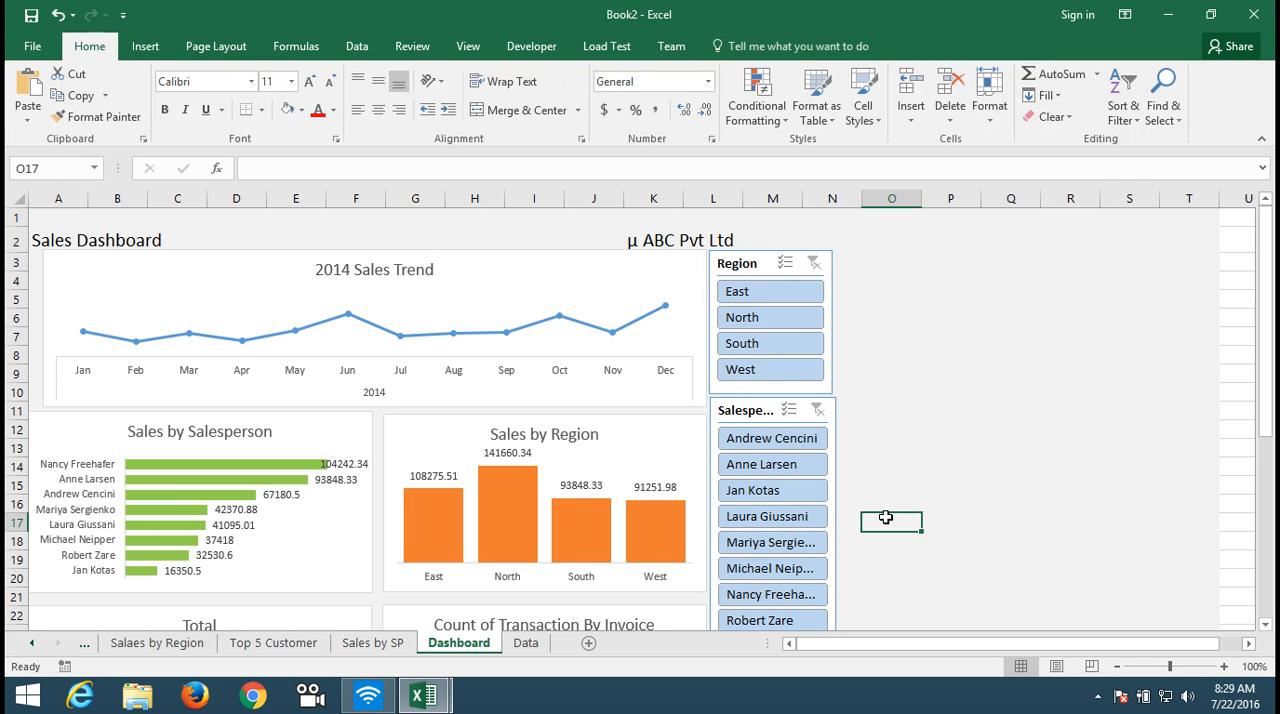
Step: Insert an Order Date timeline from the 2014 Sales Trend chart
{"action": "mouse_move", "coordinate": [1272, 380]}
{"action": "left_mouse_down"}
{"action": "mouse_move", "coordinate": [1272, 455]}
{"action": "mouse_move", "coordinate": [1266, 380]}
{"action": "left_mouse_up"}
{"action": "left_click", "coordinate": [388, 295]}
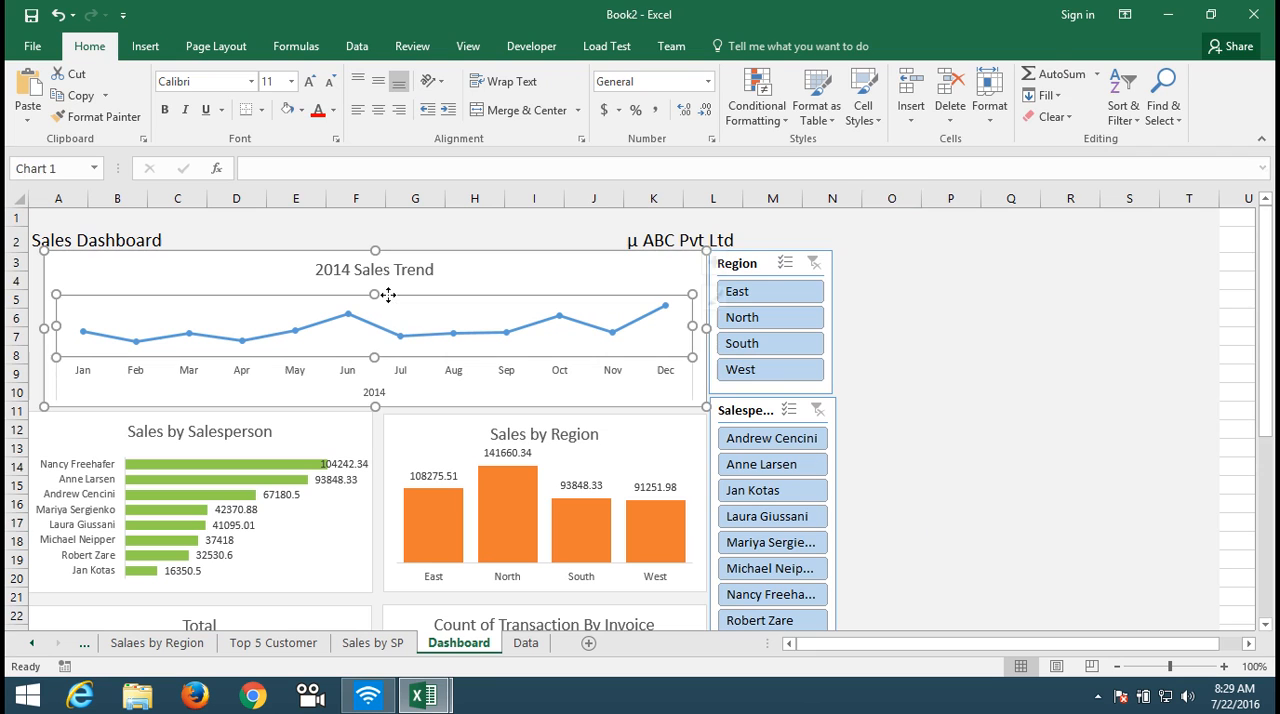
{"action": "left_click", "coordinate": [743, 57]}
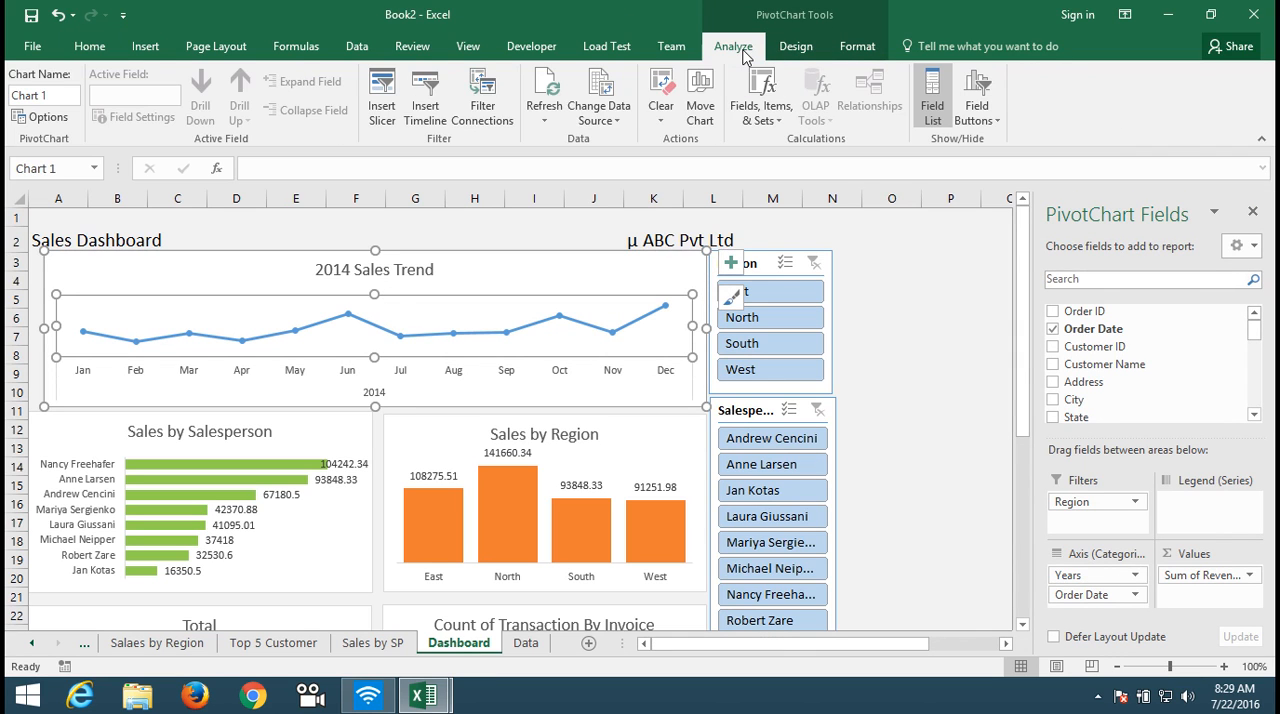
{"action": "left_click", "coordinate": [430, 110]}
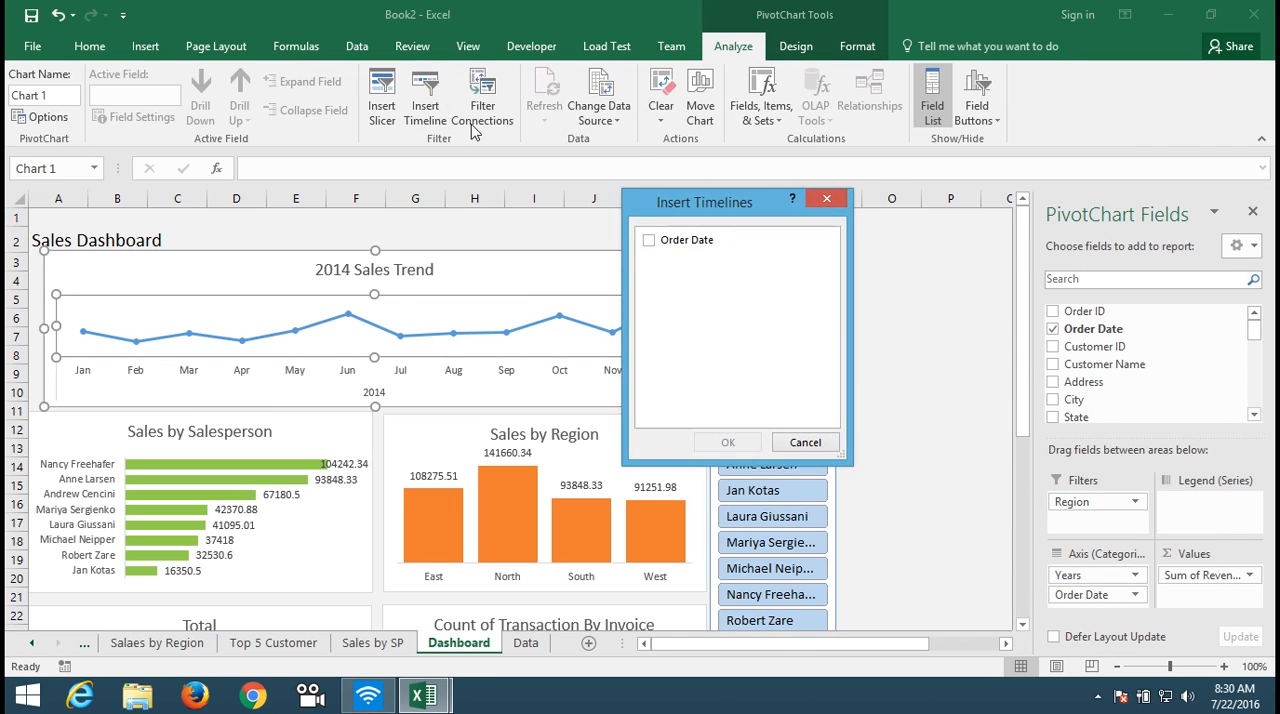
{"action": "left_click", "coordinate": [648, 240]}
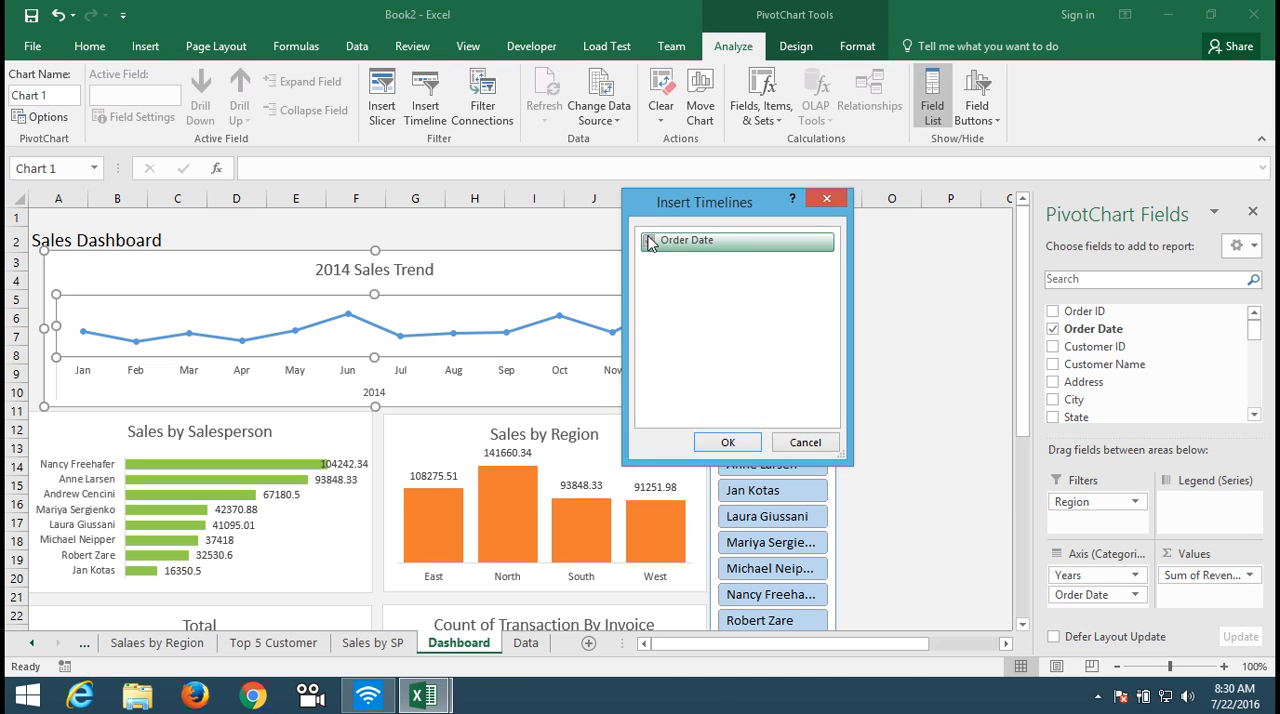
{"action": "left_click", "coordinate": [737, 442]}
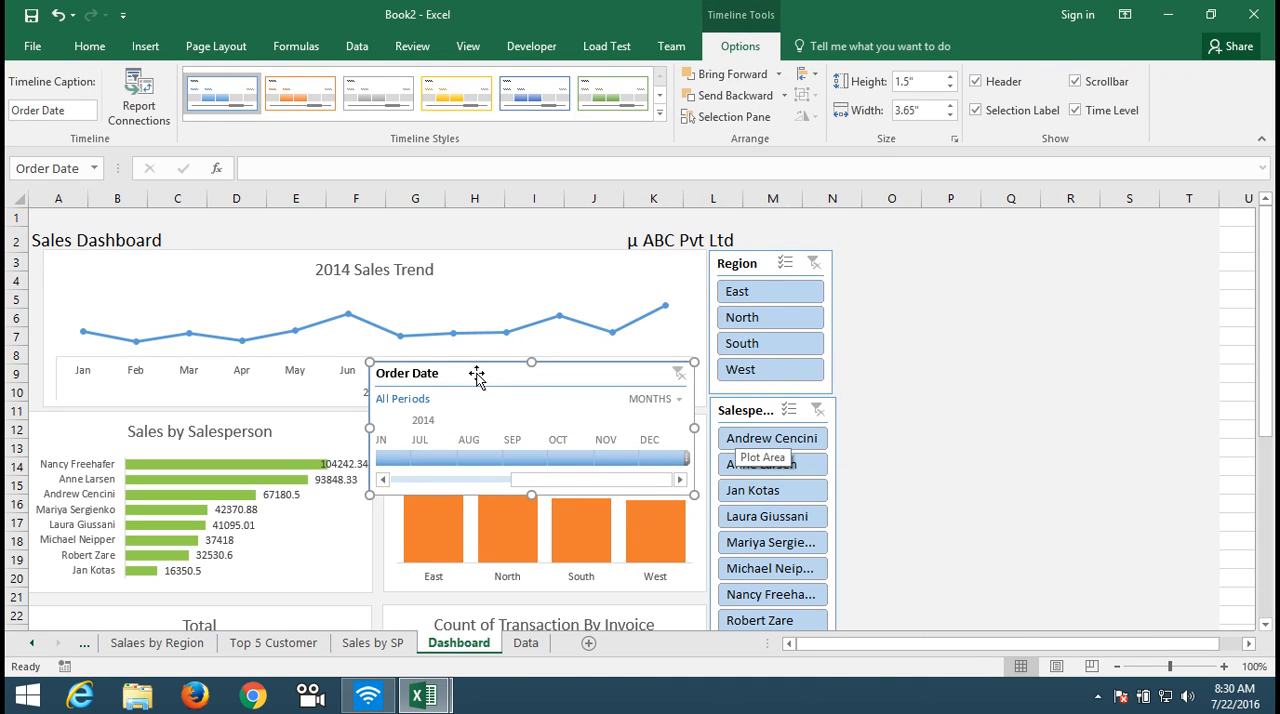
Step: Place the Order Date timeline beside the Region slicer, widen it to about 4.21" and scroll it back to January
{"action": "left_click_drag", "start_coordinate": [474, 371], "coordinate": [944, 257]}
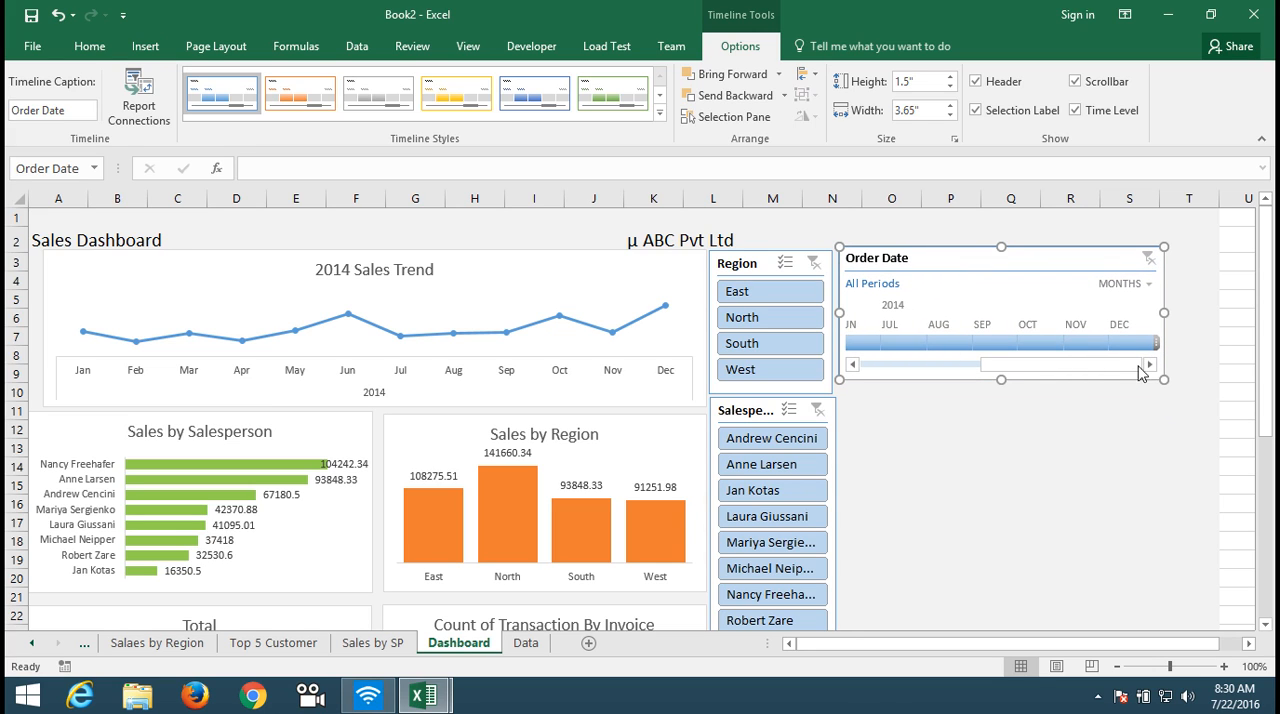
{"action": "left_click_drag", "start_coordinate": [1166, 309], "coordinate": [1213, 310]}
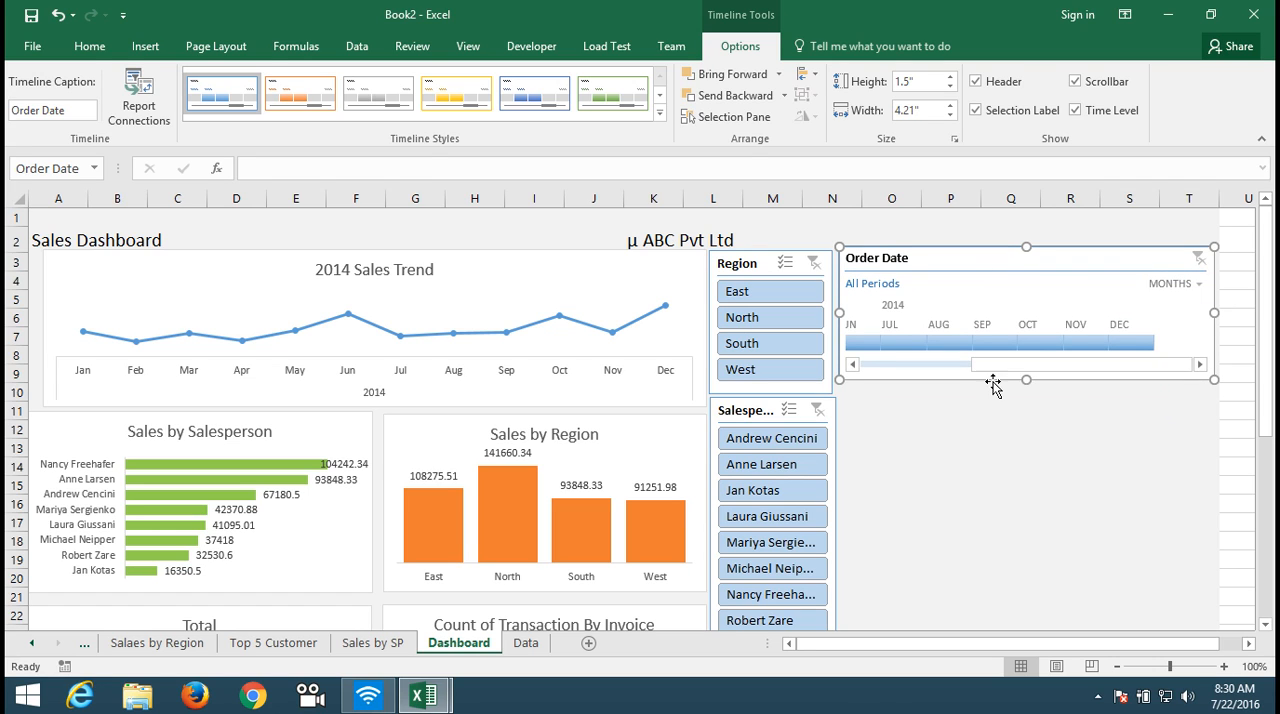
{"action": "mouse_move", "coordinate": [994, 368]}
{"action": "left_mouse_down"}
{"action": "mouse_move", "coordinate": [907, 378]}
{"action": "mouse_move", "coordinate": [906, 417]}
{"action": "left_mouse_up"}
{"action": "left_click_drag", "start_coordinate": [894, 297], "coordinate": [888, 272]}
{"action": "left_click", "coordinate": [900, 500]}
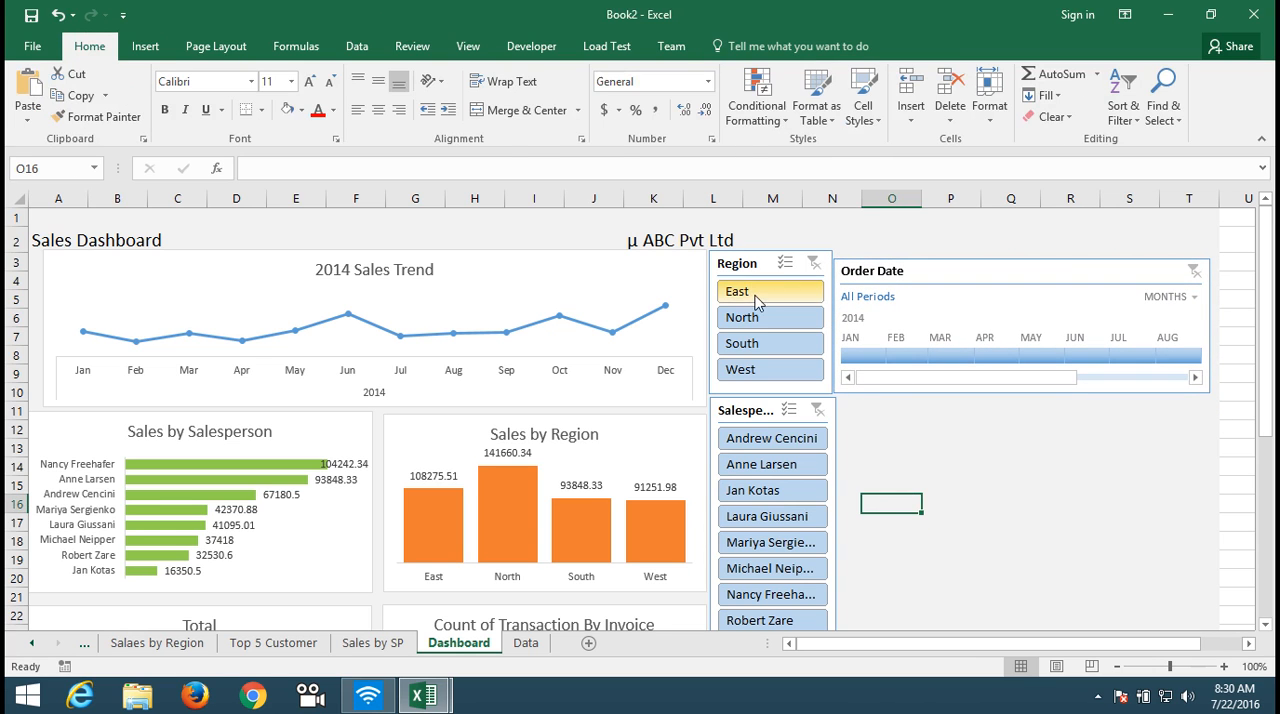
Step: Try out the Region slicer by filtering to East, and clear the filter again
{"action": "left_click", "coordinate": [759, 291]}
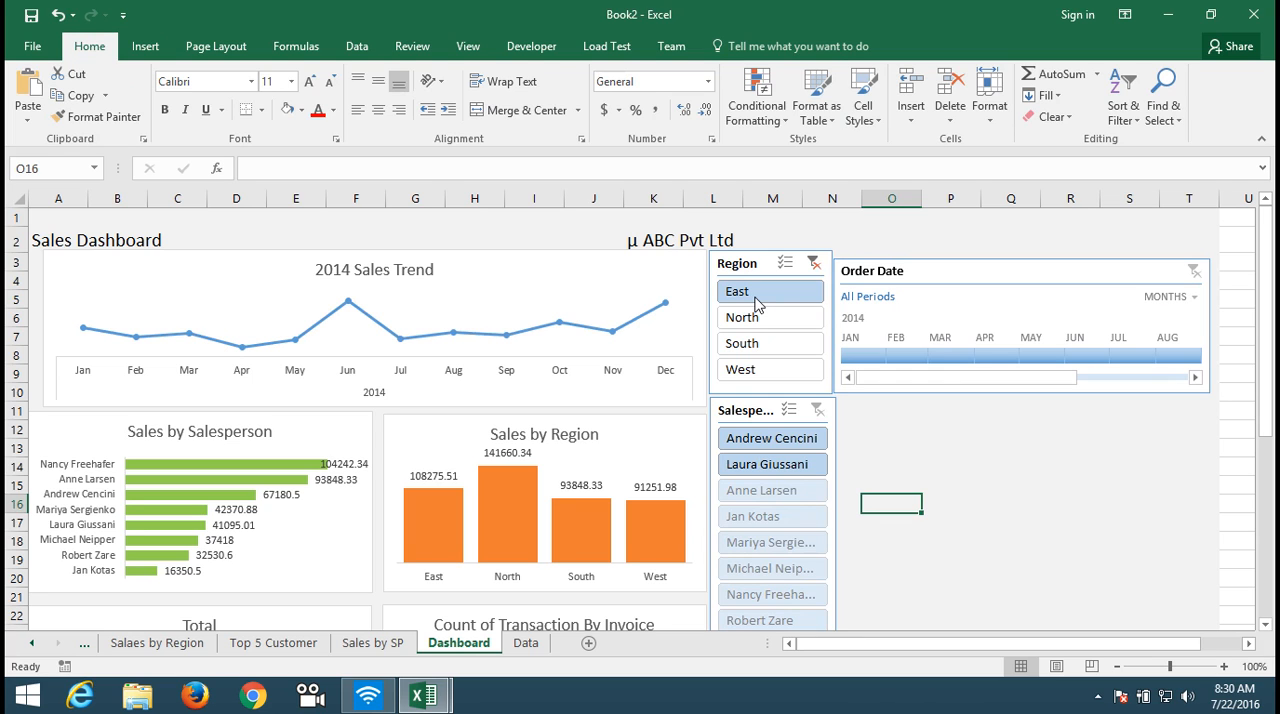
{"action": "left_click", "coordinate": [812, 263]}
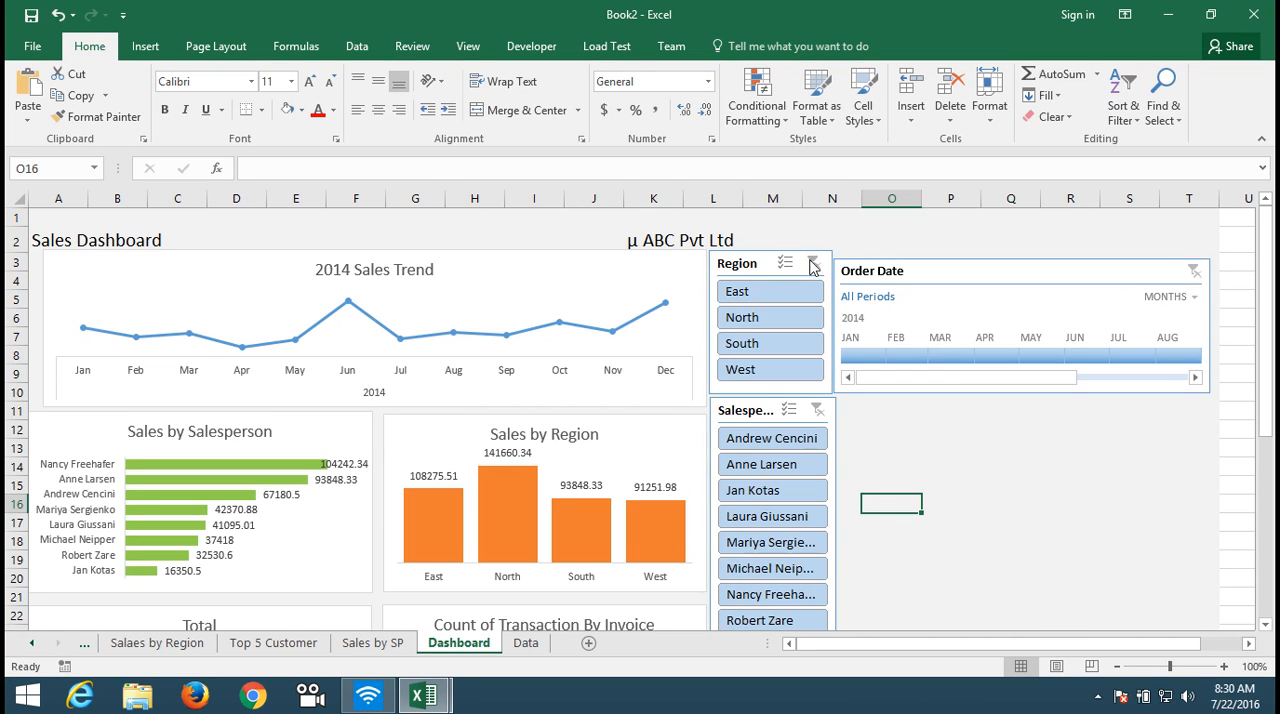
Step: Connect the Sales by Salesperson chart to the Order Date, Region and Salesperson filters
{"action": "left_click", "coordinate": [310, 555]}
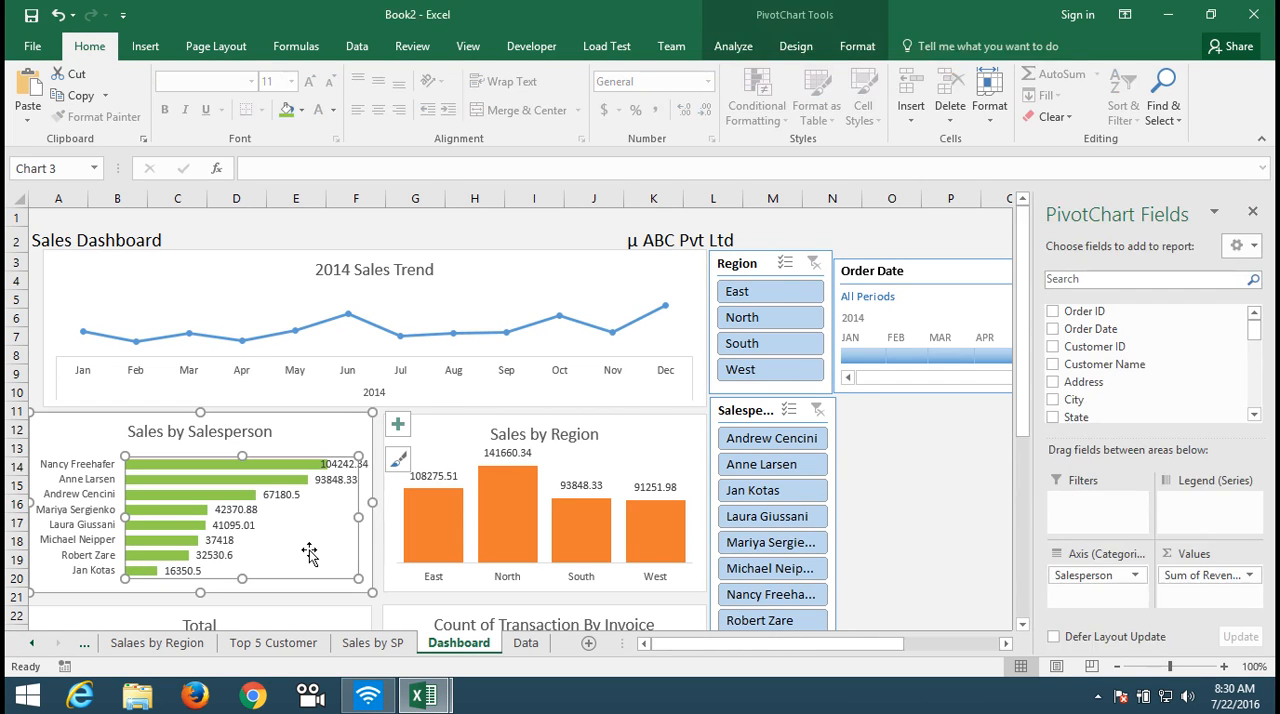
{"action": "left_click", "coordinate": [742, 46]}
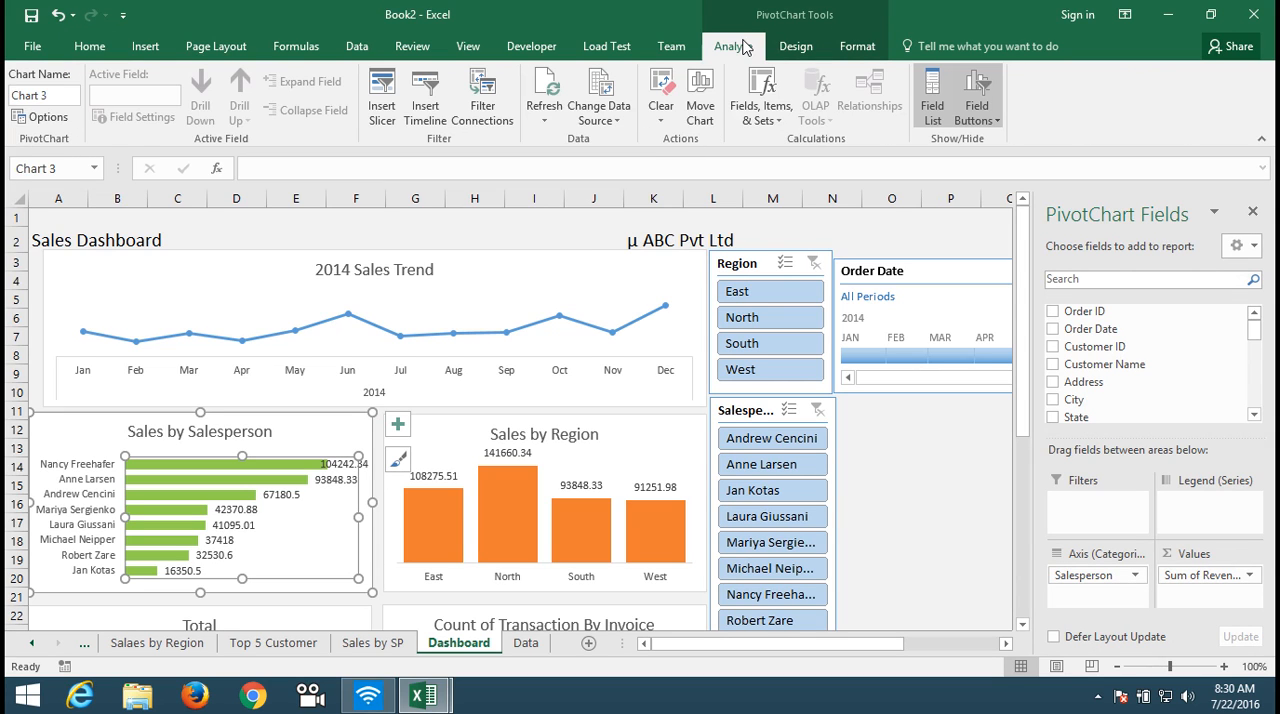
{"action": "left_click", "coordinate": [482, 118]}
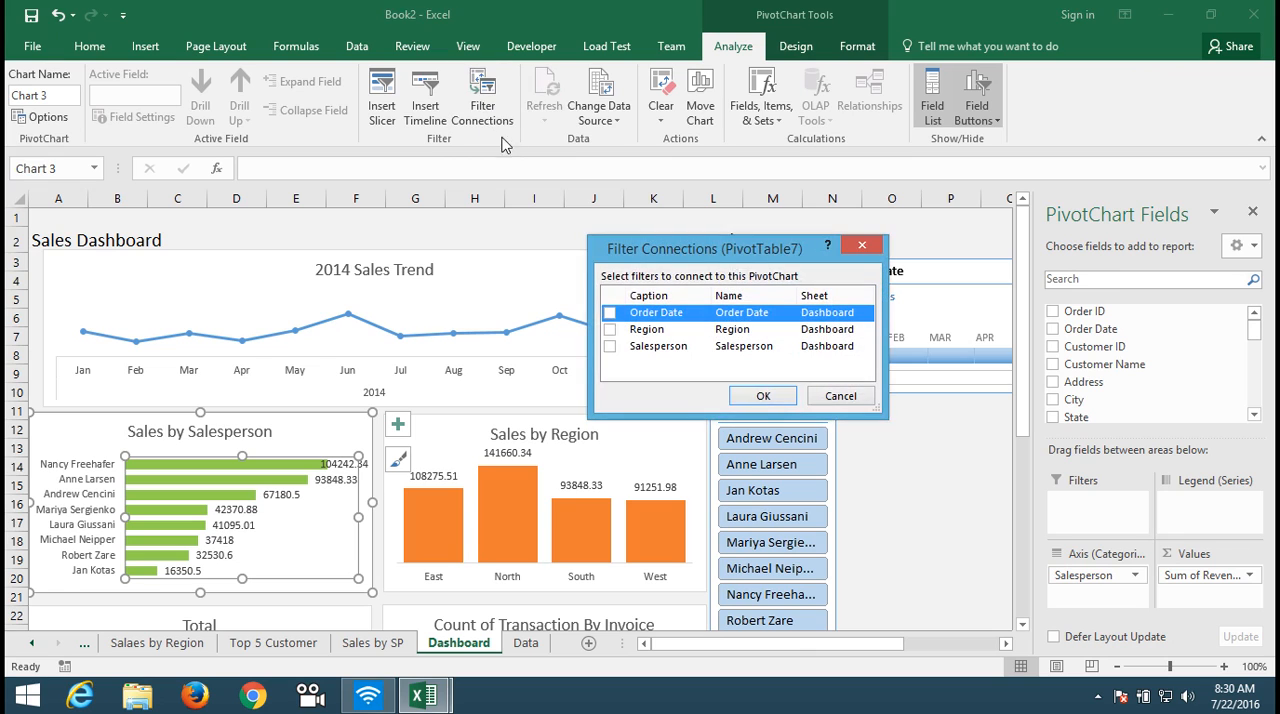
{"action": "left_click", "coordinate": [610, 313]}
{"action": "left_click", "coordinate": [610, 329]}
{"action": "left_click", "coordinate": [610, 346]}
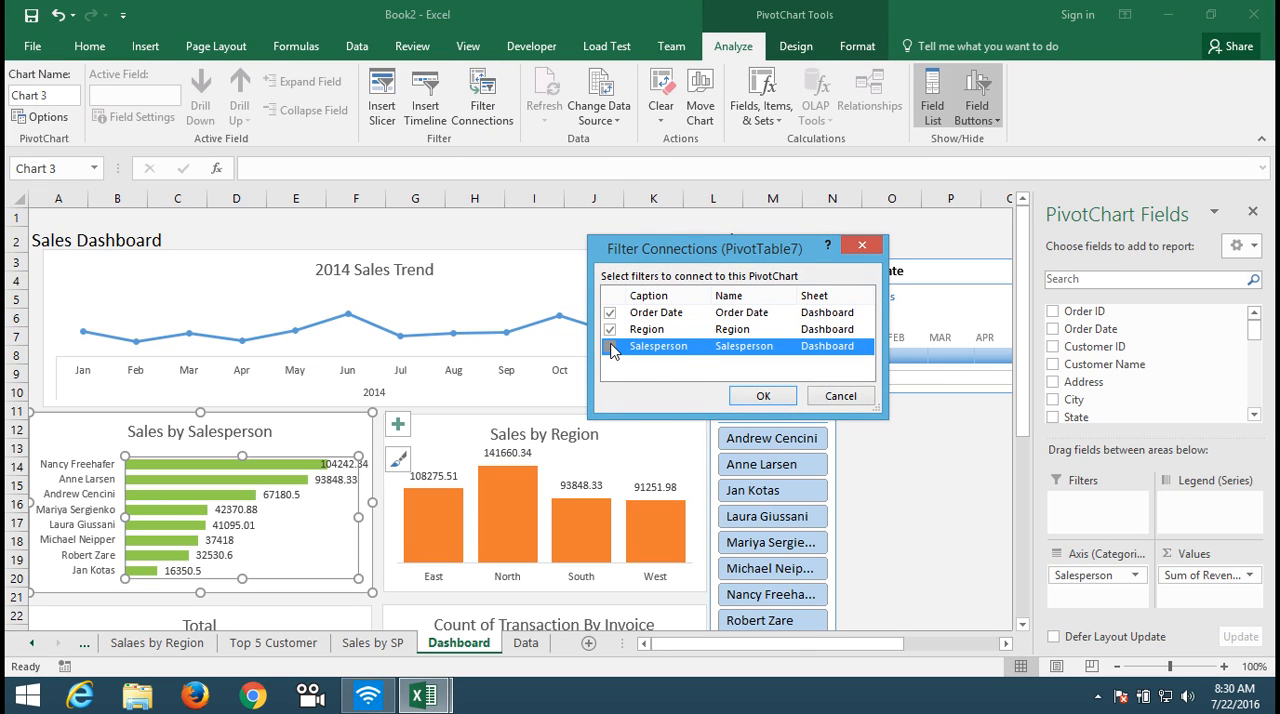
{"action": "left_click", "coordinate": [750, 396]}
Step: Connect the Sales by Region chart to the Order Date, Region and Salesperson filters
{"action": "left_click", "coordinate": [593, 428]}
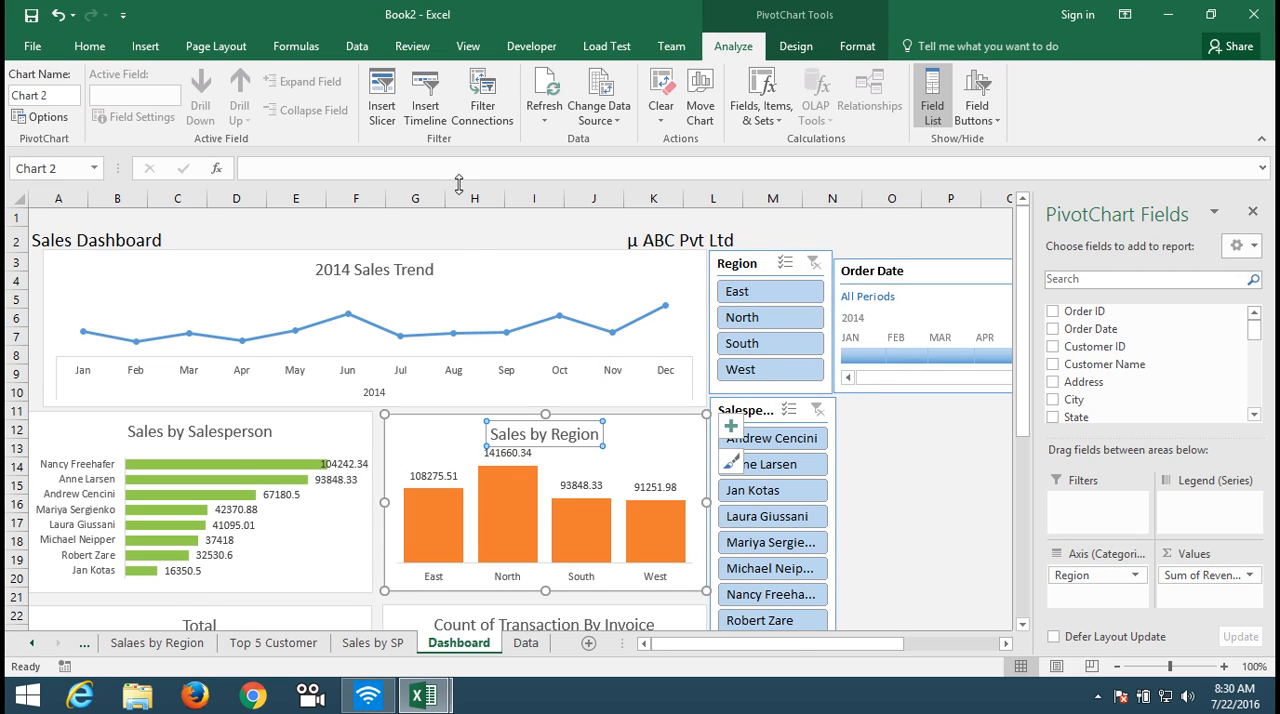
{"action": "left_click", "coordinate": [470, 118]}
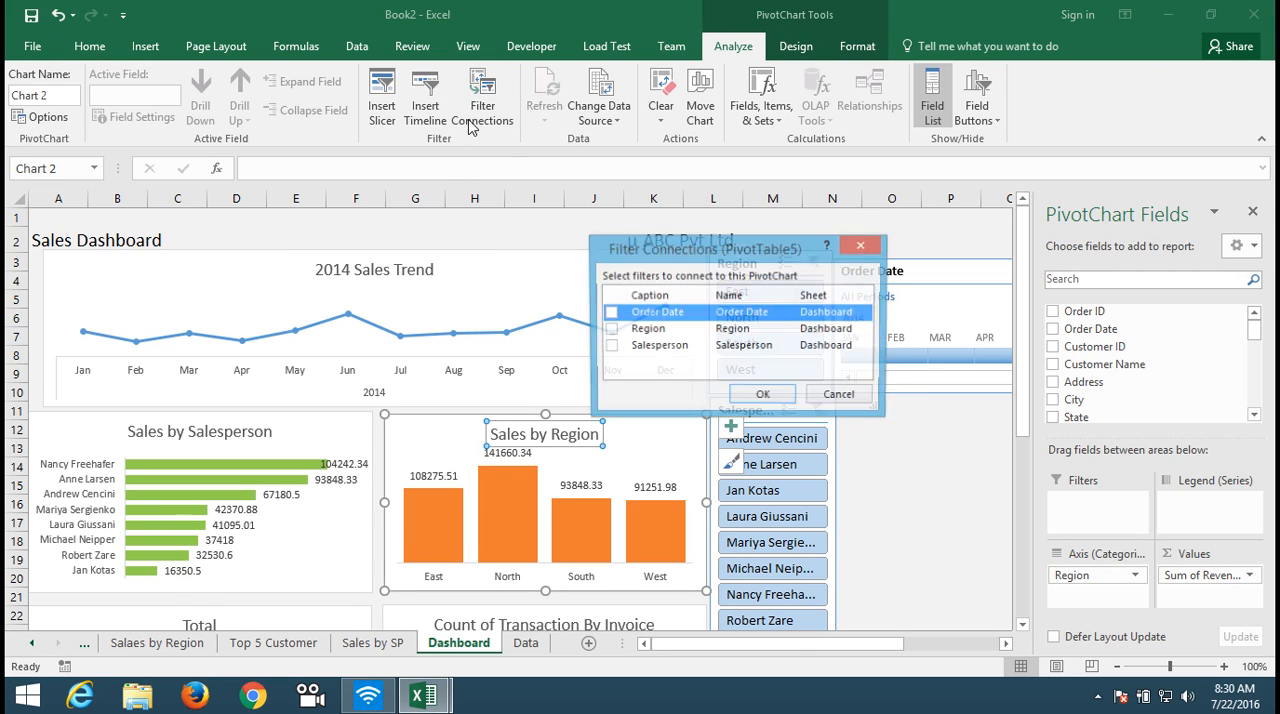
{"action": "left_click", "coordinate": [610, 313]}
{"action": "left_click", "coordinate": [610, 329]}
{"action": "left_click", "coordinate": [610, 346]}
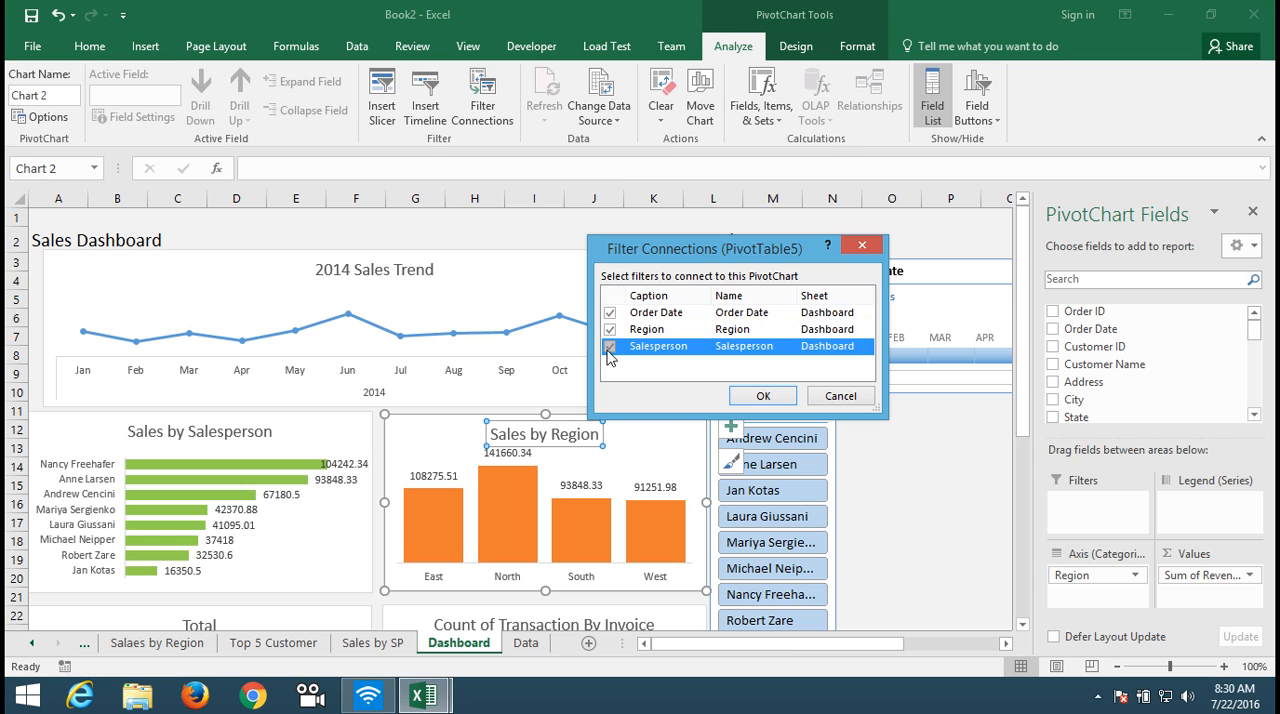
{"action": "left_click", "coordinate": [760, 396]}
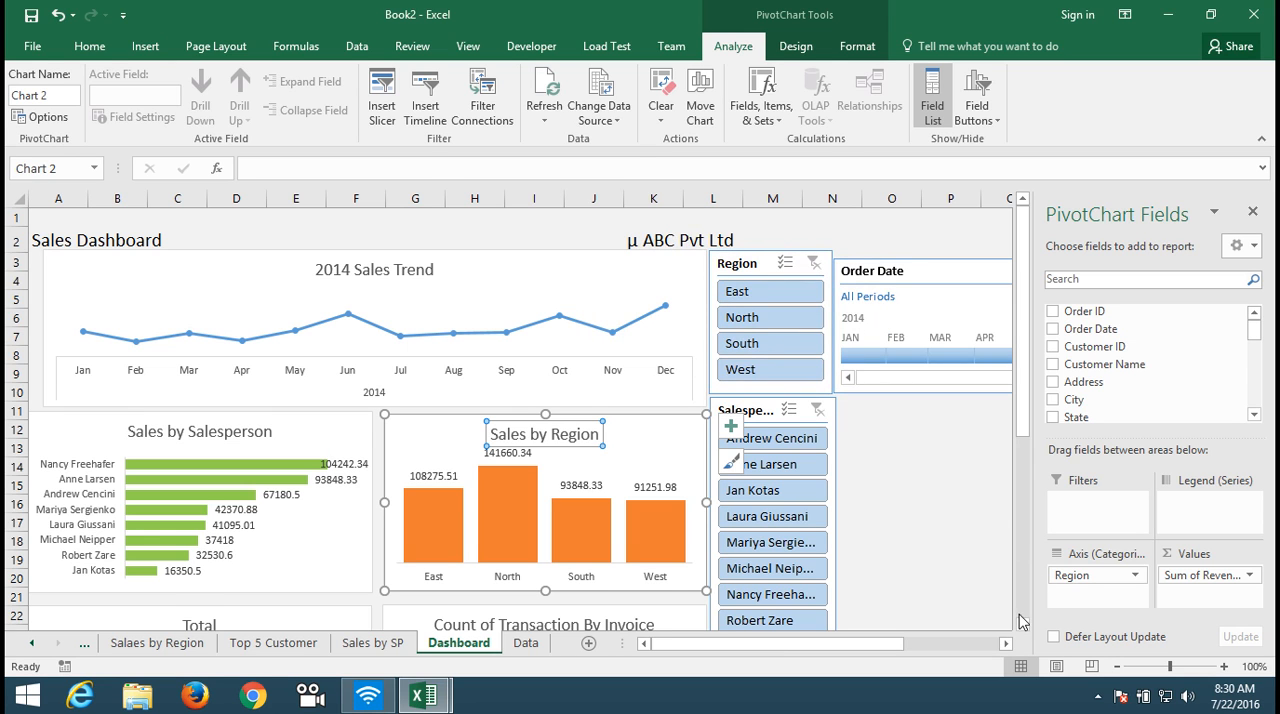
Step: Connect the Total customer chart below to the Order Date, Region and Salesperson filters
{"action": "left_click", "coordinate": [1022, 624]}
{"action": "scroll", "coordinate": [1022, 624], "scroll_direction": "down", "scroll_amount": 2}
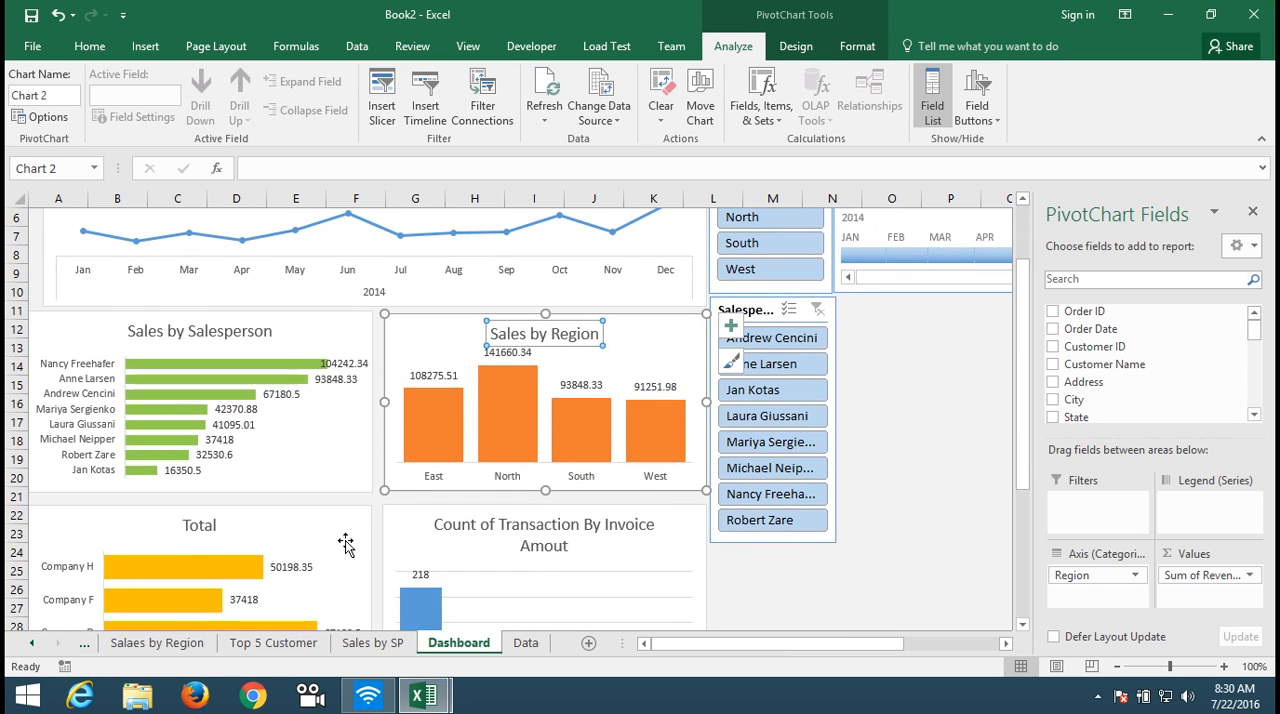
{"action": "left_click", "coordinate": [345, 541]}
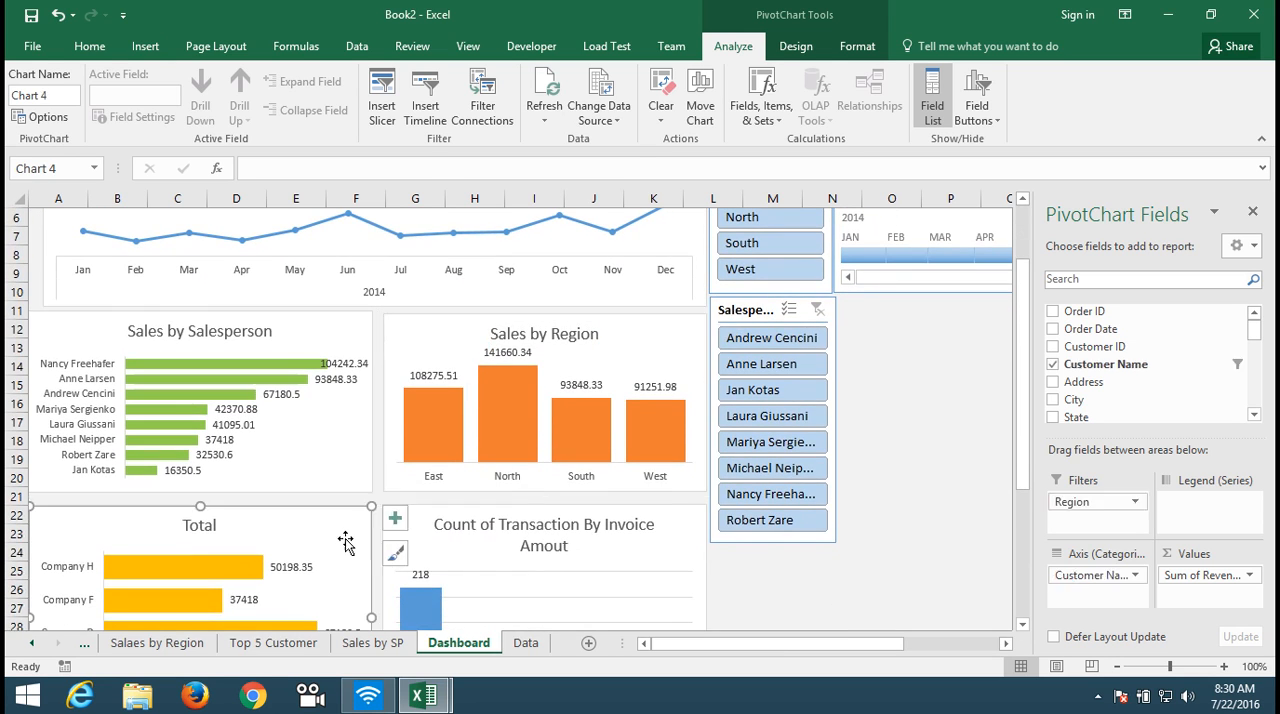
{"action": "left_click", "coordinate": [472, 122]}
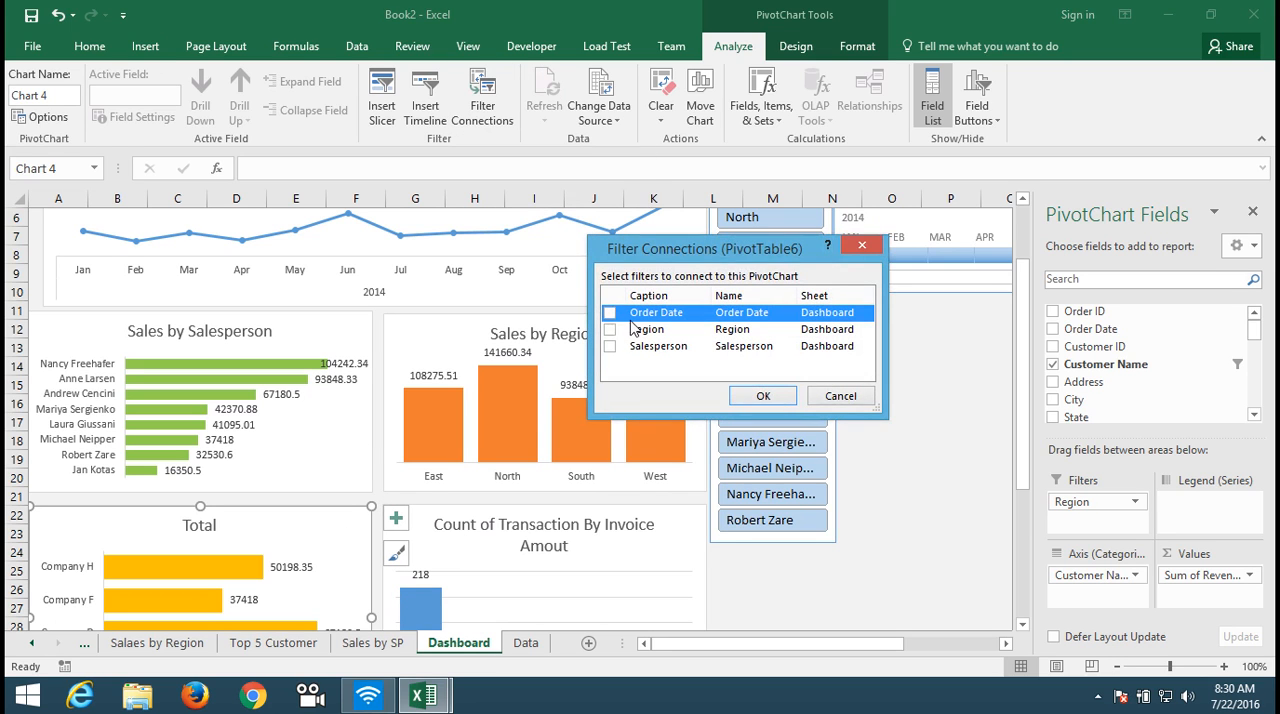
{"action": "left_click", "coordinate": [609, 313]}
{"action": "left_click", "coordinate": [609, 329]}
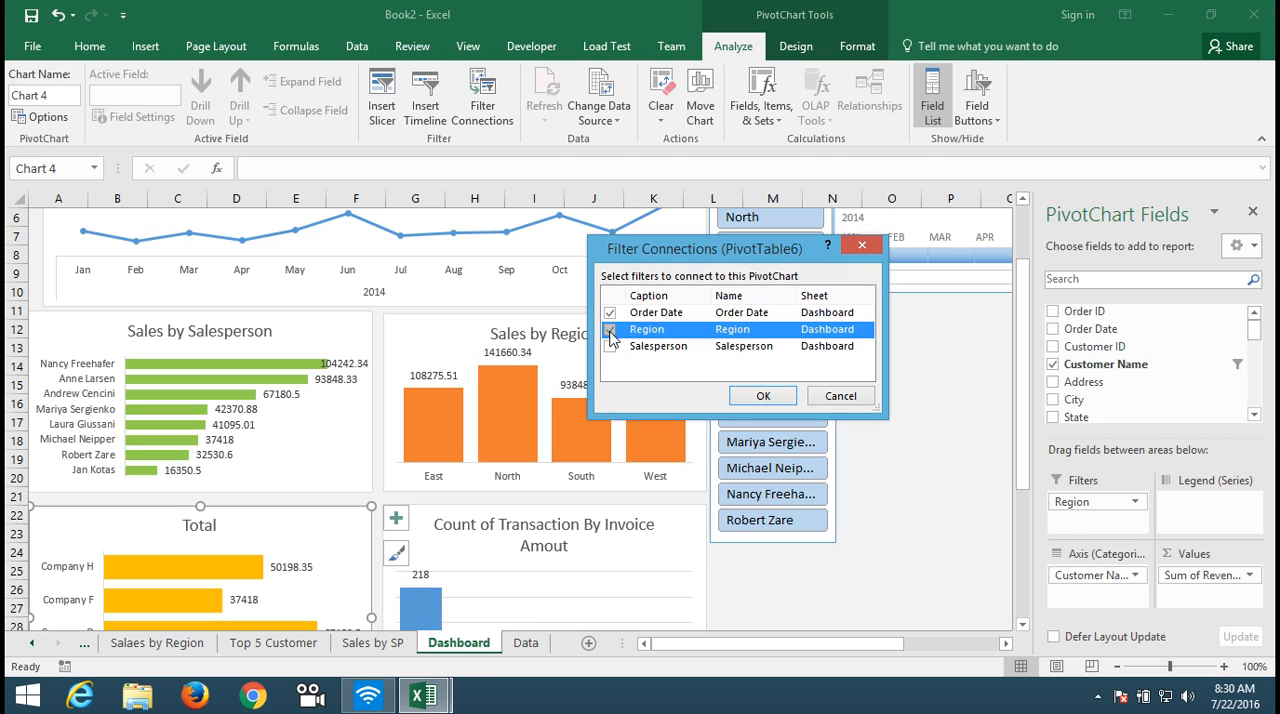
{"action": "left_click", "coordinate": [609, 346]}
{"action": "left_click", "coordinate": [760, 396]}
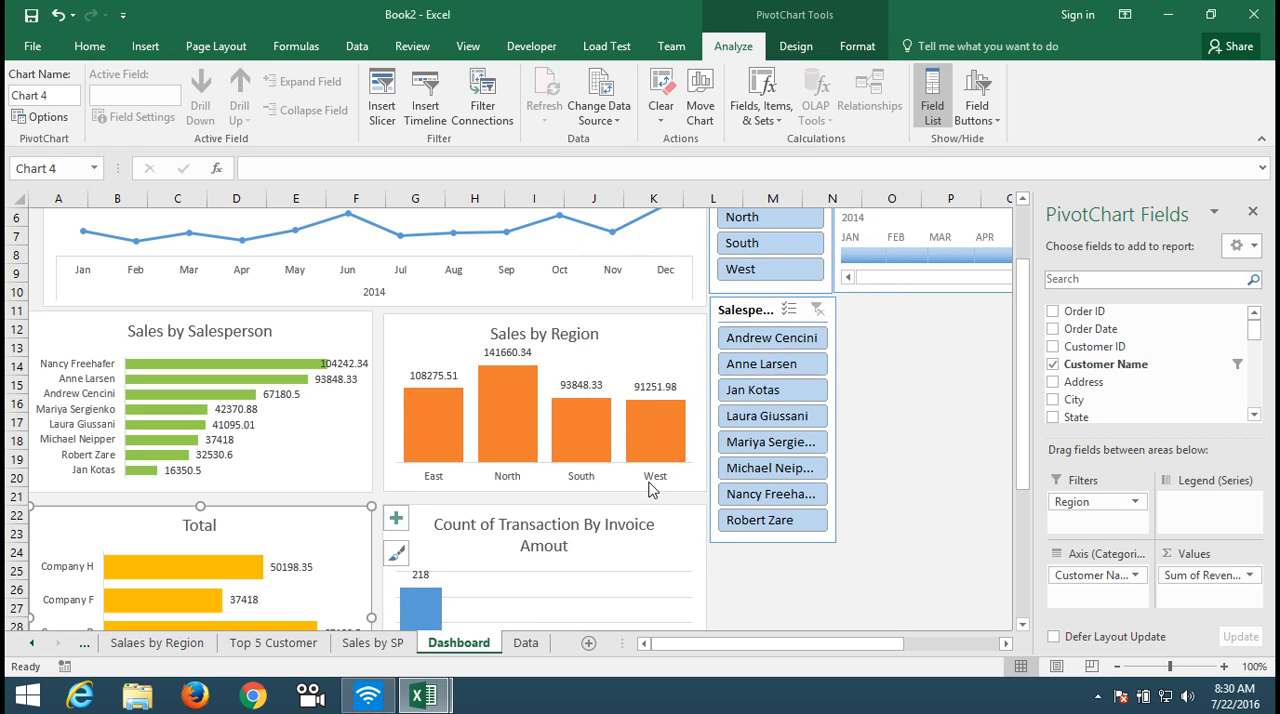
Step: Connect the Count of Transaction By Invoice Amout chart to the Order Date, Region and Salesperson filters
{"action": "left_click", "coordinate": [650, 518]}
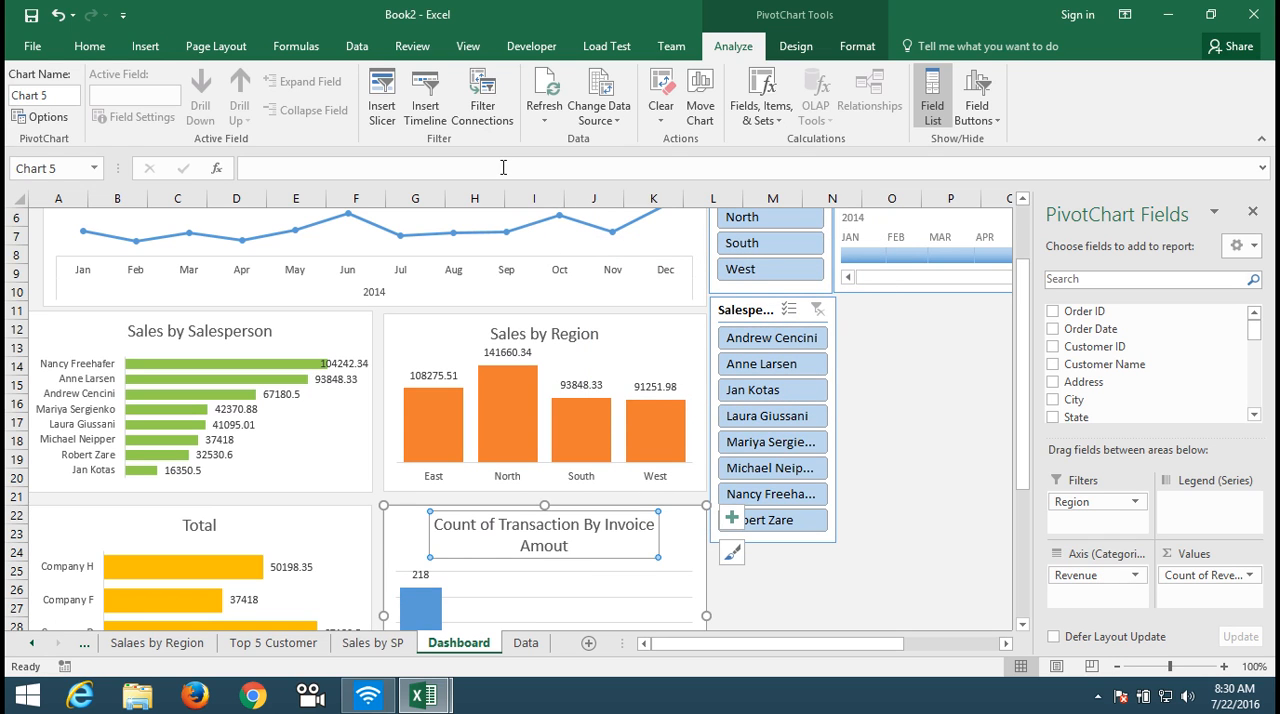
{"action": "left_click", "coordinate": [482, 100]}
{"action": "left_click", "coordinate": [610, 313]}
{"action": "left_click", "coordinate": [610, 329]}
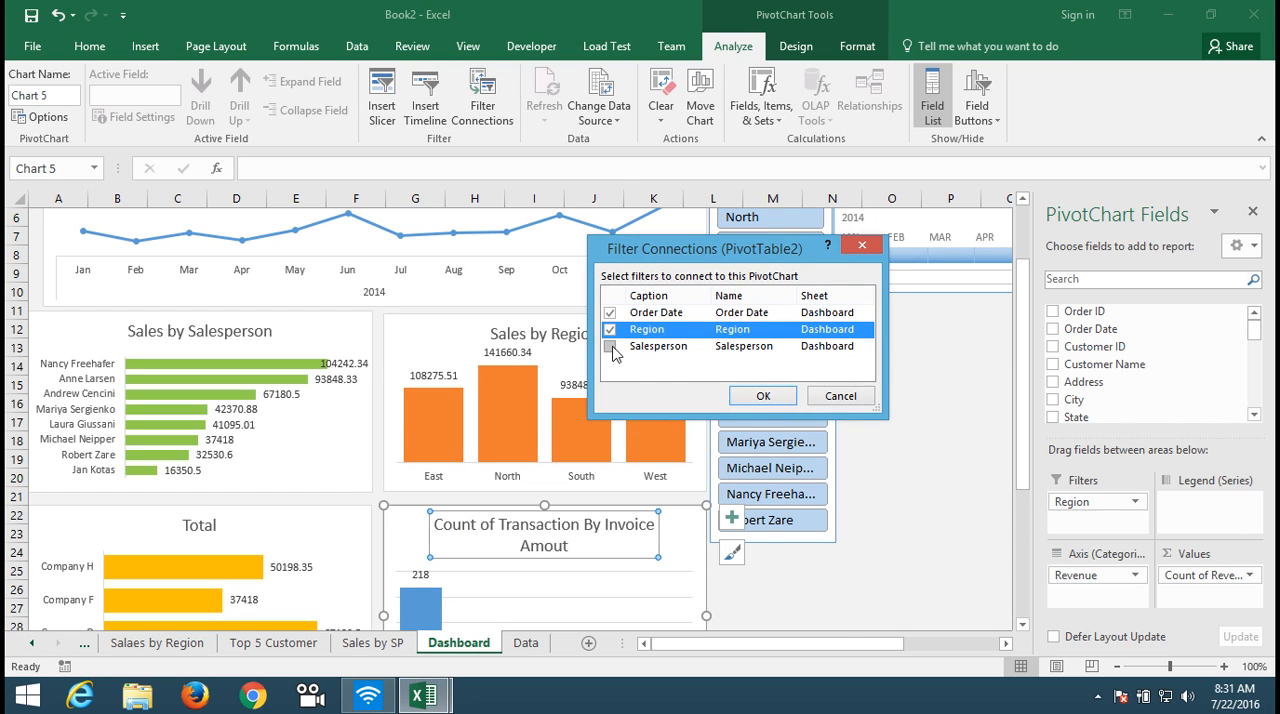
{"action": "left_click", "coordinate": [610, 346]}
{"action": "left_click", "coordinate": [760, 396]}
Step: Filter the dashboard charts to the East region with the Region slicer
{"action": "left_click_drag", "start_coordinate": [1022, 398], "coordinate": [1027, 337]}
{"action": "left_click", "coordinate": [770, 297]}
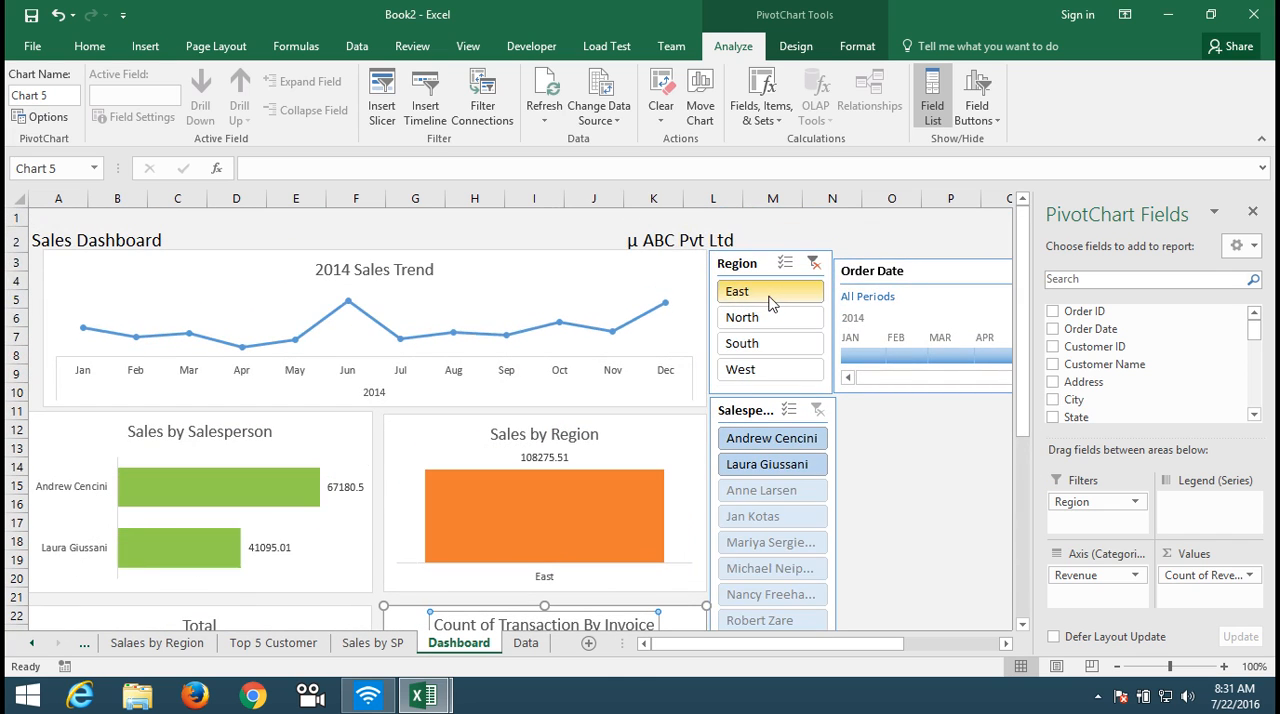
{"action": "mouse_move", "coordinate": [1029, 357]}
{"action": "left_mouse_down"}
{"action": "mouse_move", "coordinate": [1045, 470]}
{"action": "mouse_move", "coordinate": [1033, 338]}
{"action": "left_mouse_up"}
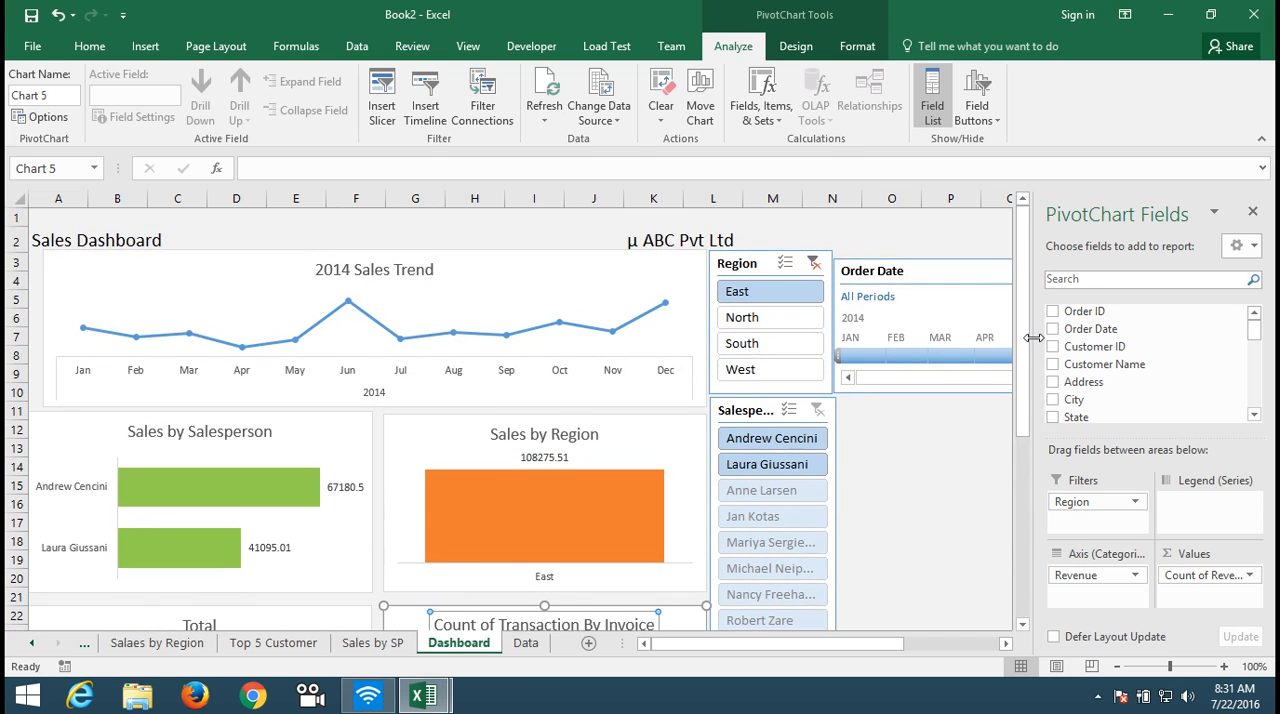
Step: Hyperlink the 2014 Sales Trend chart to cell A1 of the Sales Trend sheet in this workbook
{"action": "left_click", "coordinate": [569, 291]}
{"action": "right_click", "coordinate": [570, 292]}
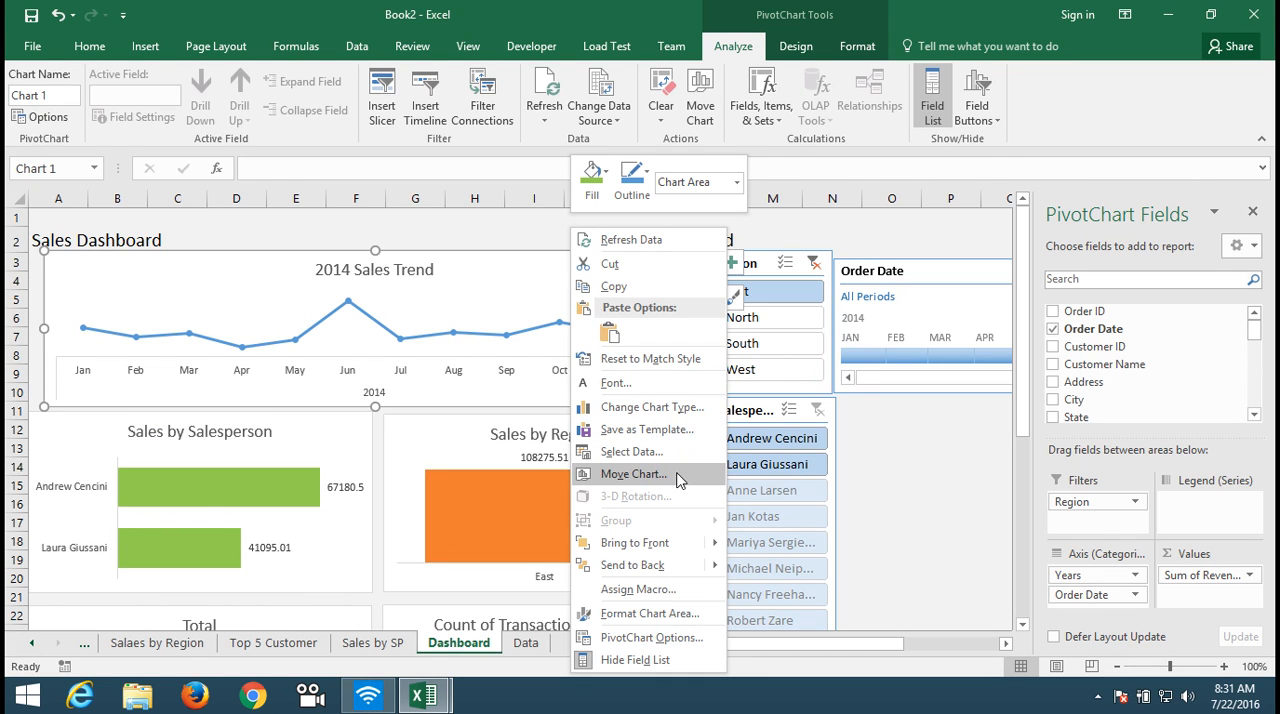
{"action": "key", "text": "Escape"}
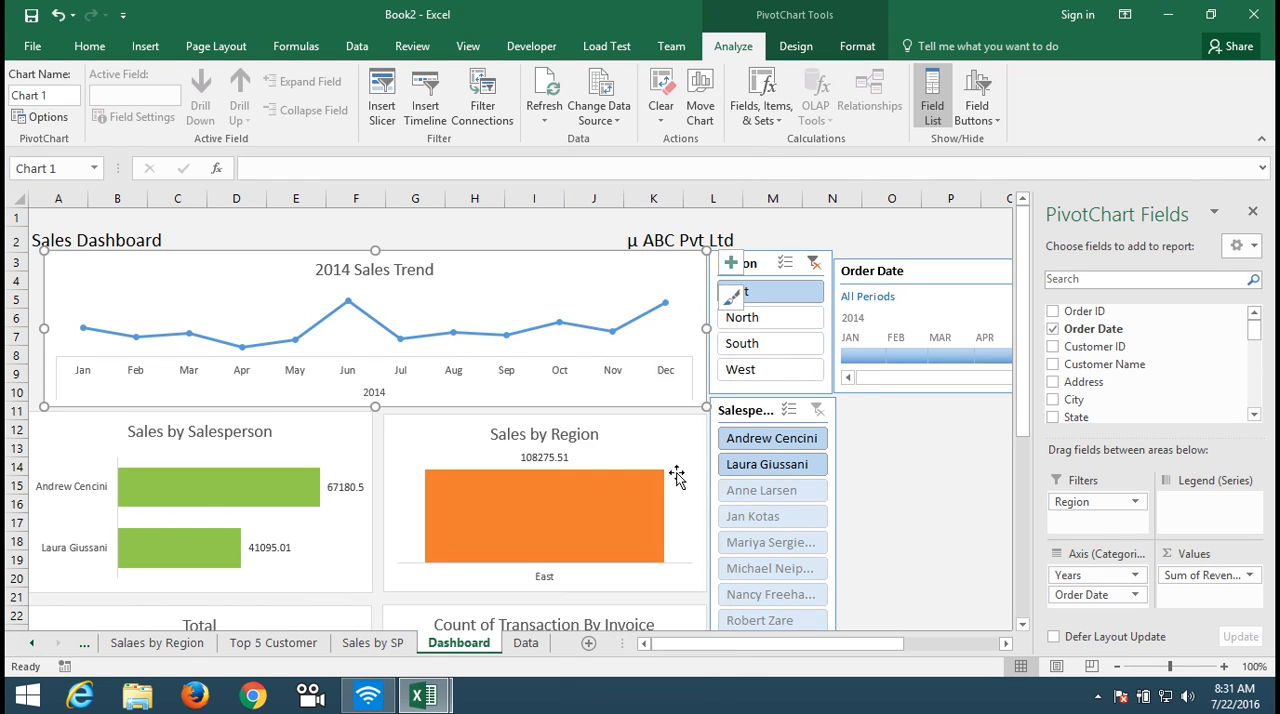
{"action": "left_click", "coordinate": [145, 46]}
{"action": "left_click", "coordinate": [982, 97]}
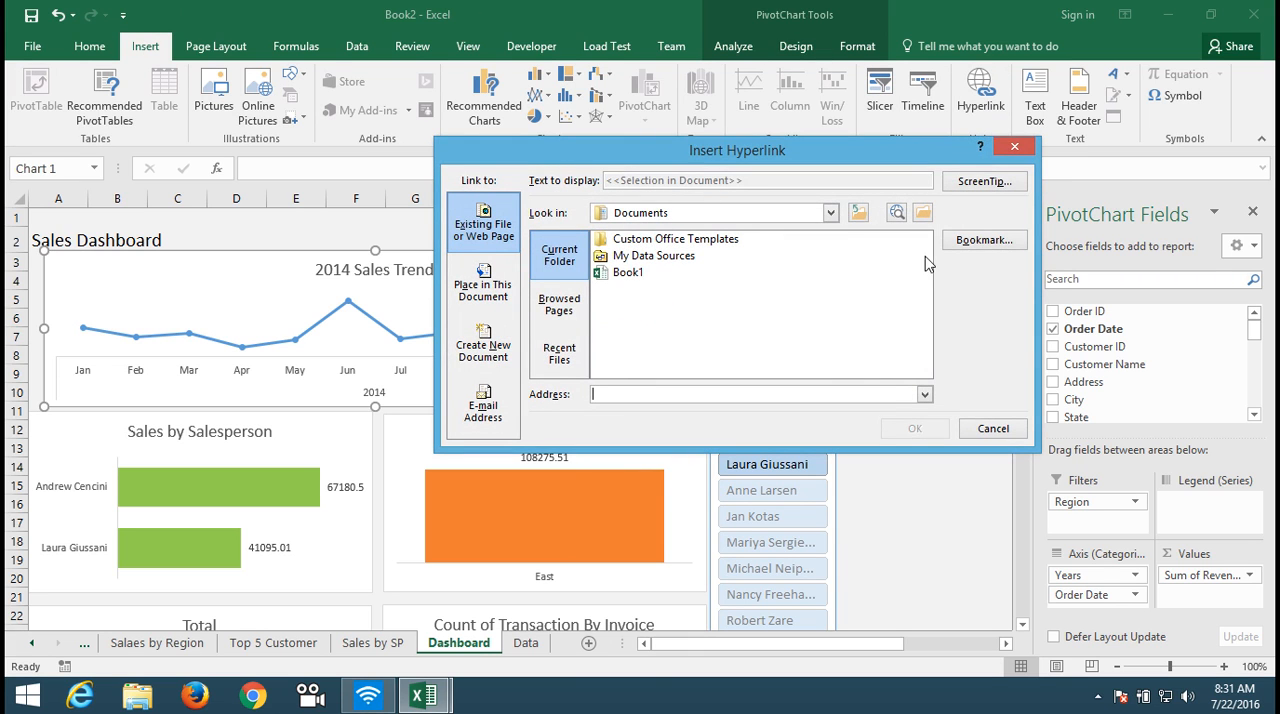
{"action": "left_click", "coordinate": [975, 240]}
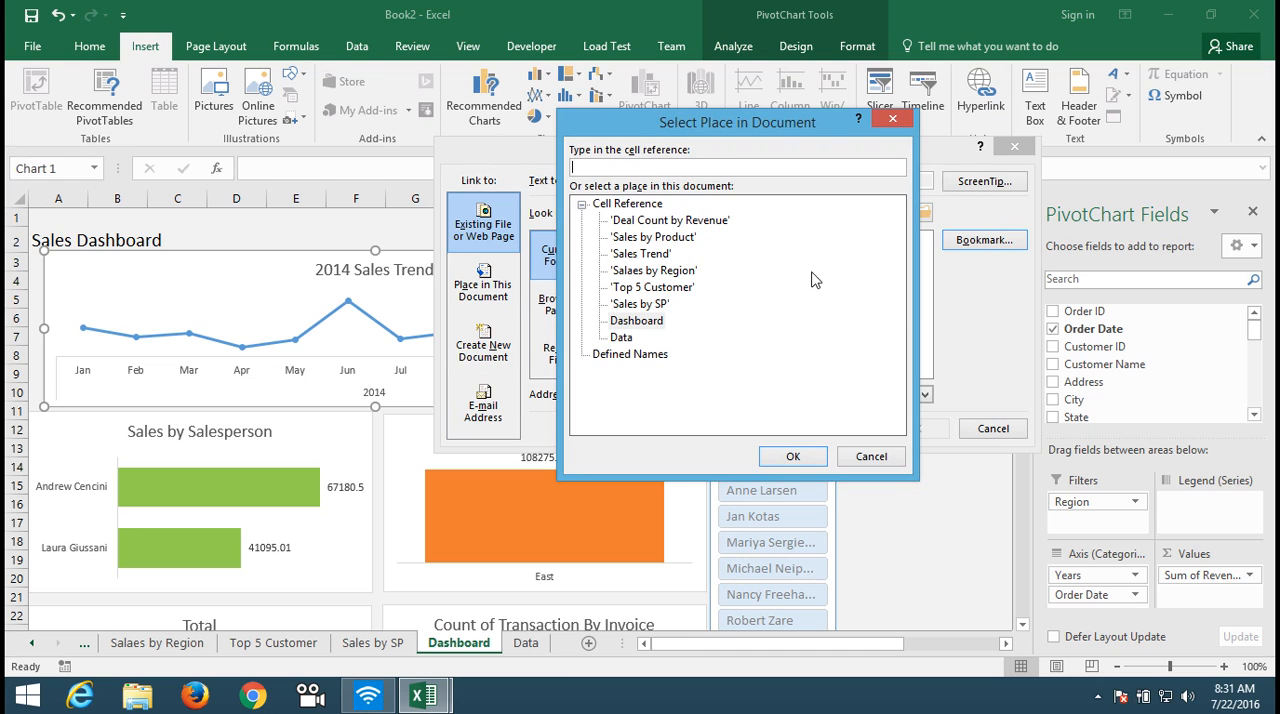
{"action": "left_click", "coordinate": [640, 254]}
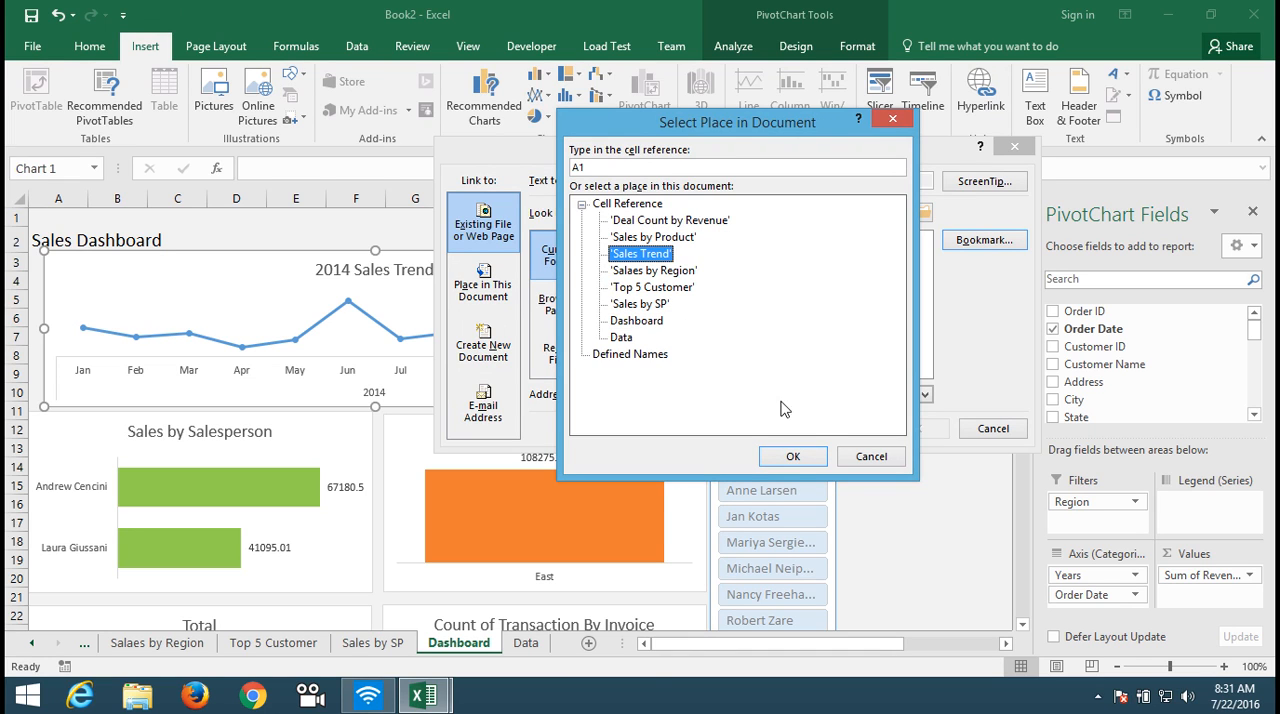
{"action": "left_click", "coordinate": [790, 455]}
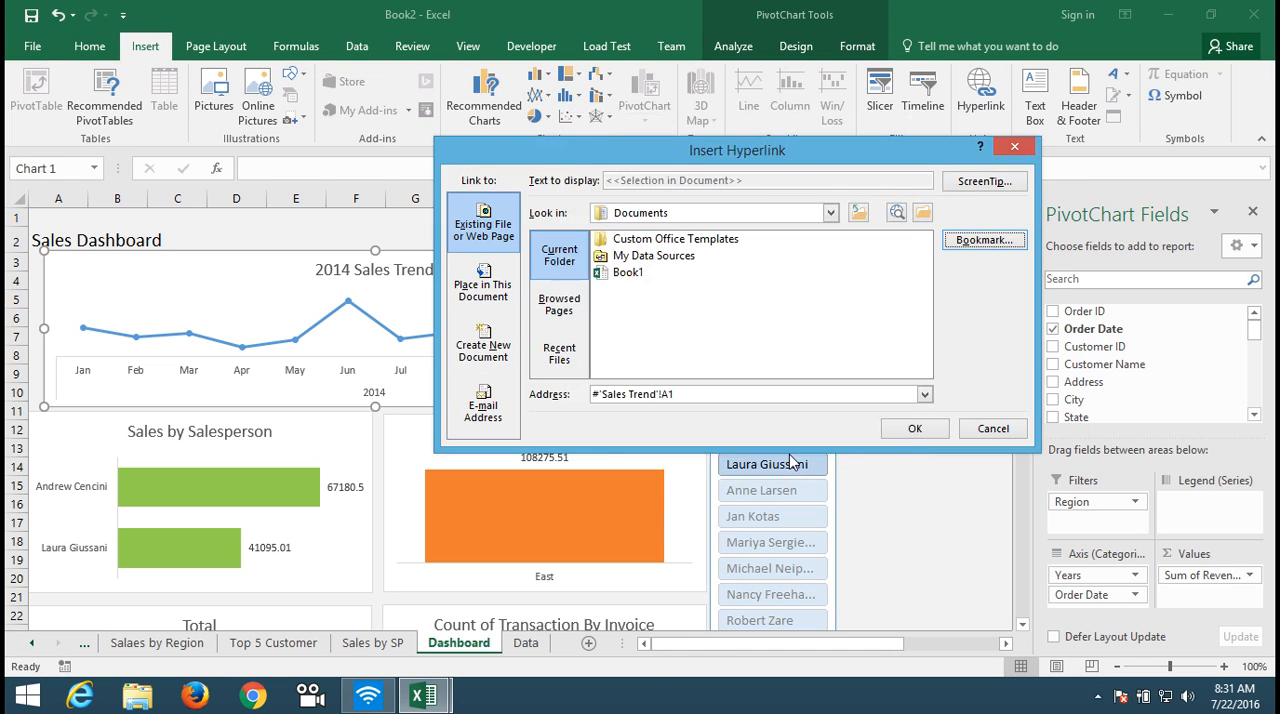
{"action": "left_click", "coordinate": [917, 428]}
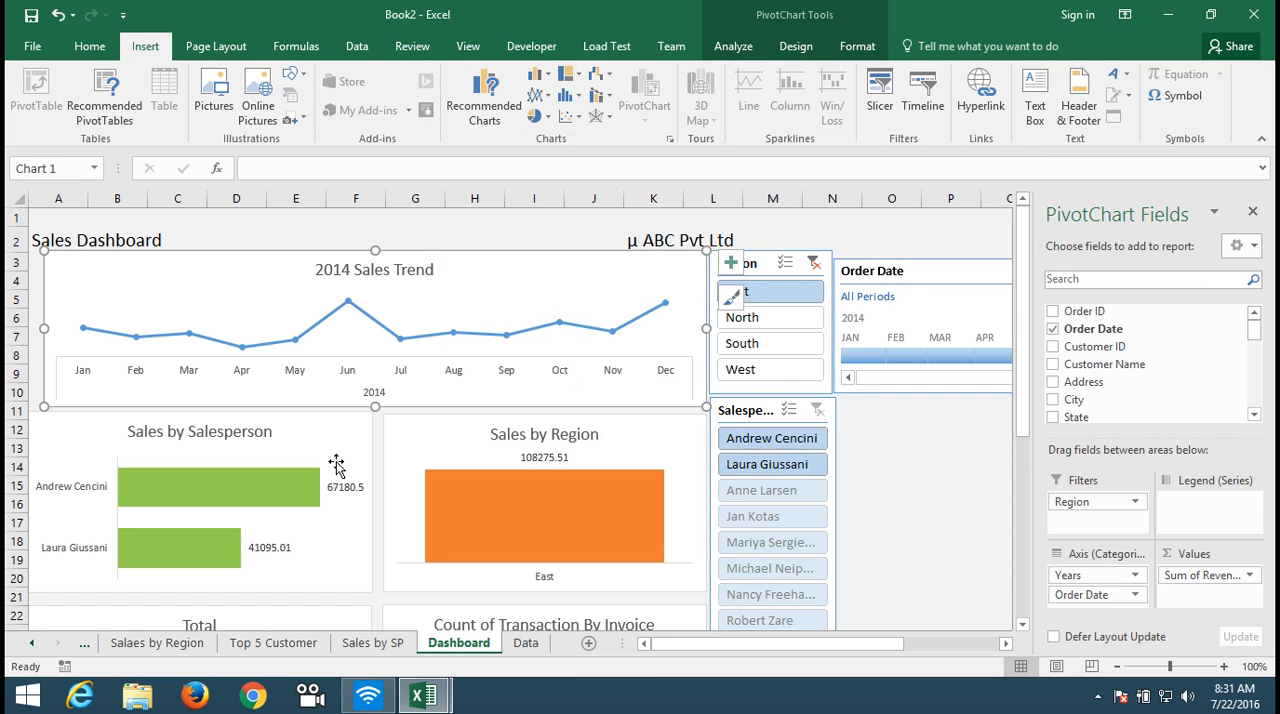
Step: Hyperlink the Sales by Salesperson chart to cell A1 of the Sales by SP sheet
{"action": "left_click", "coordinate": [328, 443]}
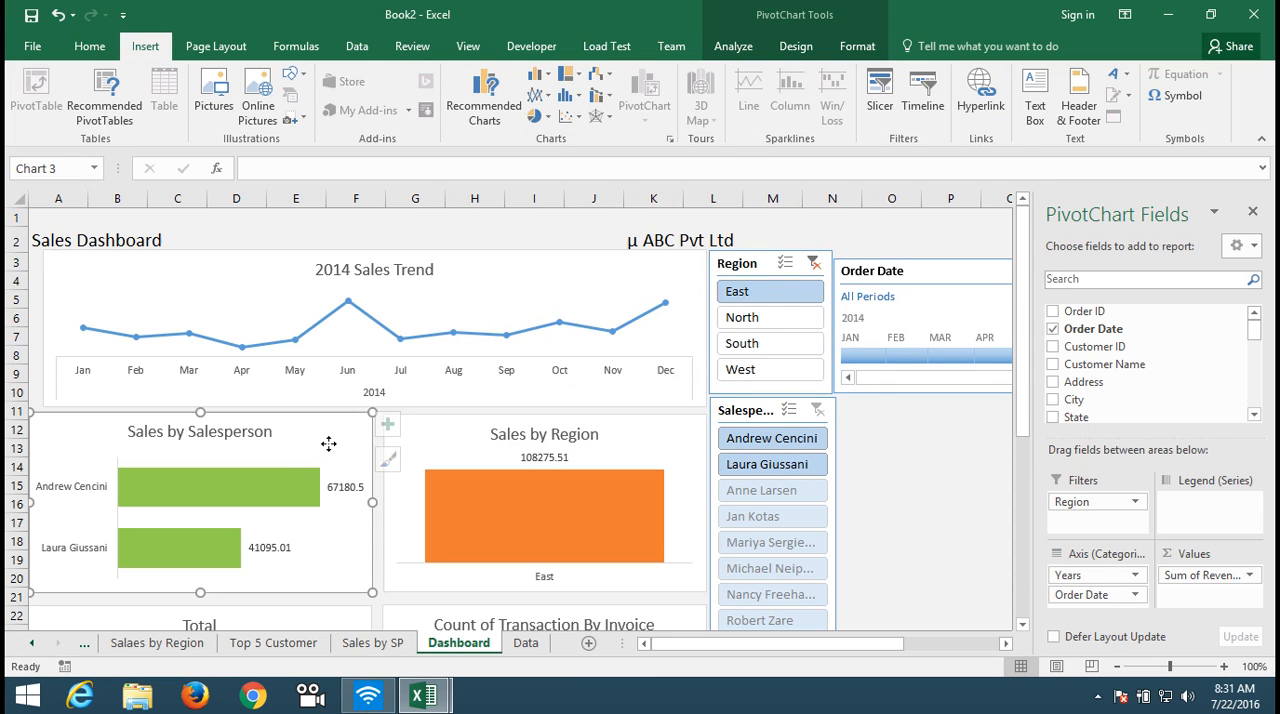
{"action": "left_click", "coordinate": [995, 113]}
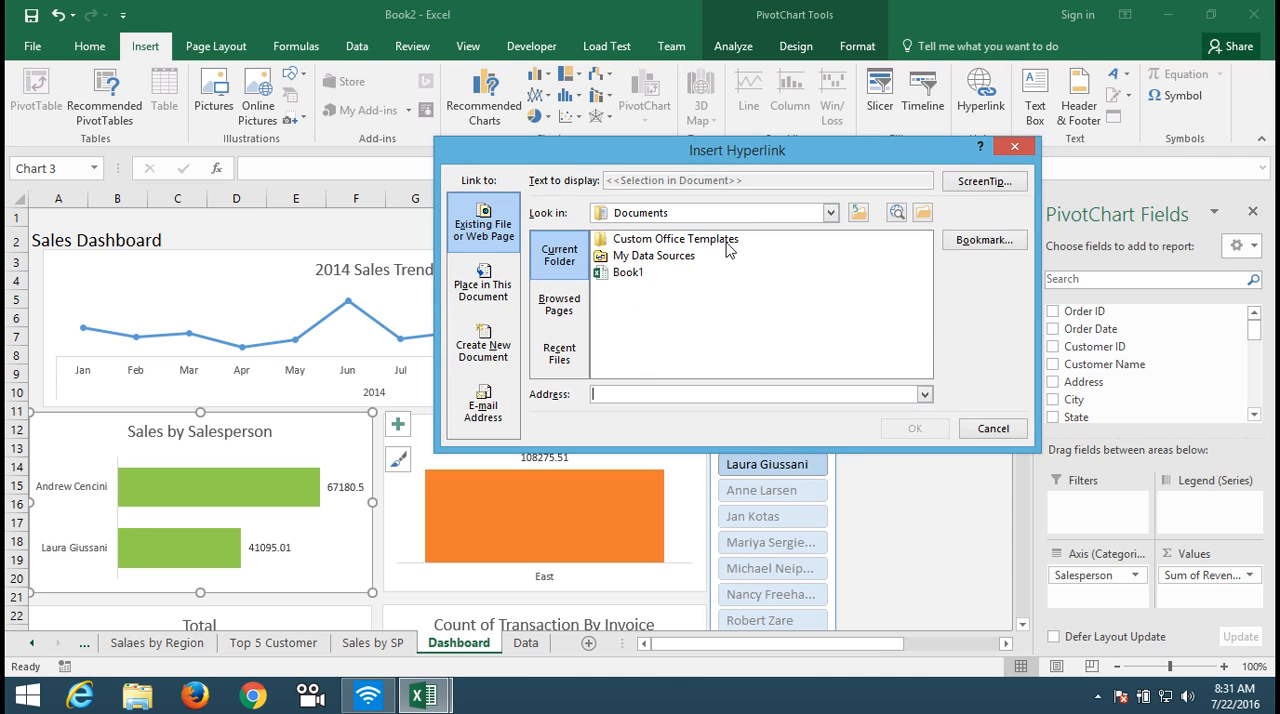
{"action": "left_click", "coordinate": [970, 244]}
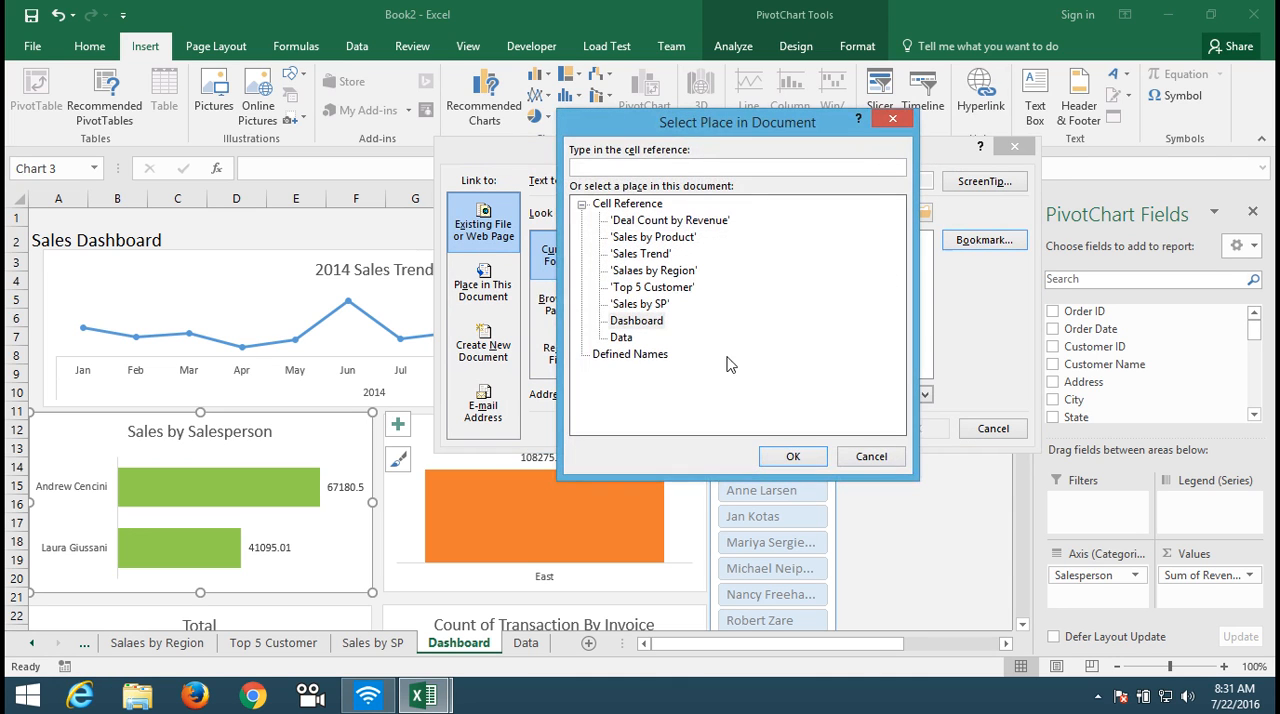
{"action": "left_click", "coordinate": [645, 304]}
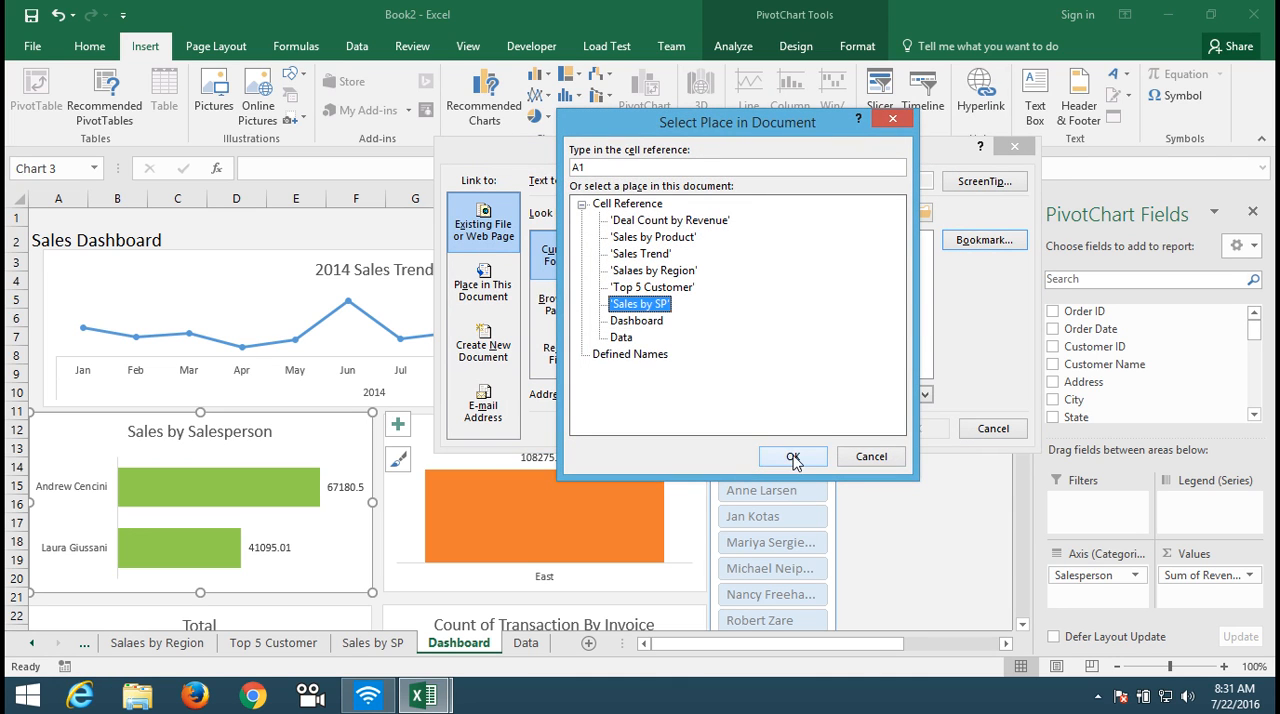
{"action": "left_click", "coordinate": [793, 456]}
{"action": "left_click", "coordinate": [914, 428]}
Step: Hyperlink the Sales by Region chart to cell A1 of the Salaes by Region sheet
{"action": "left_click", "coordinate": [682, 426]}
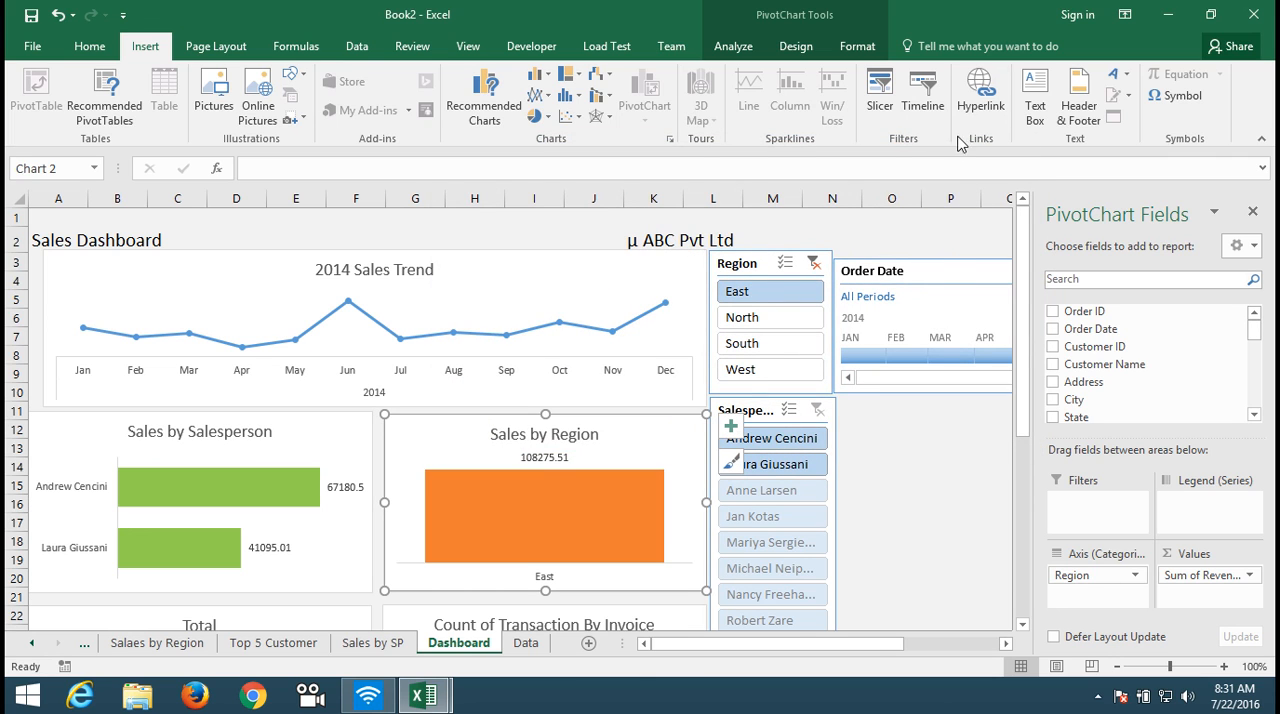
{"action": "left_click", "coordinate": [975, 110]}
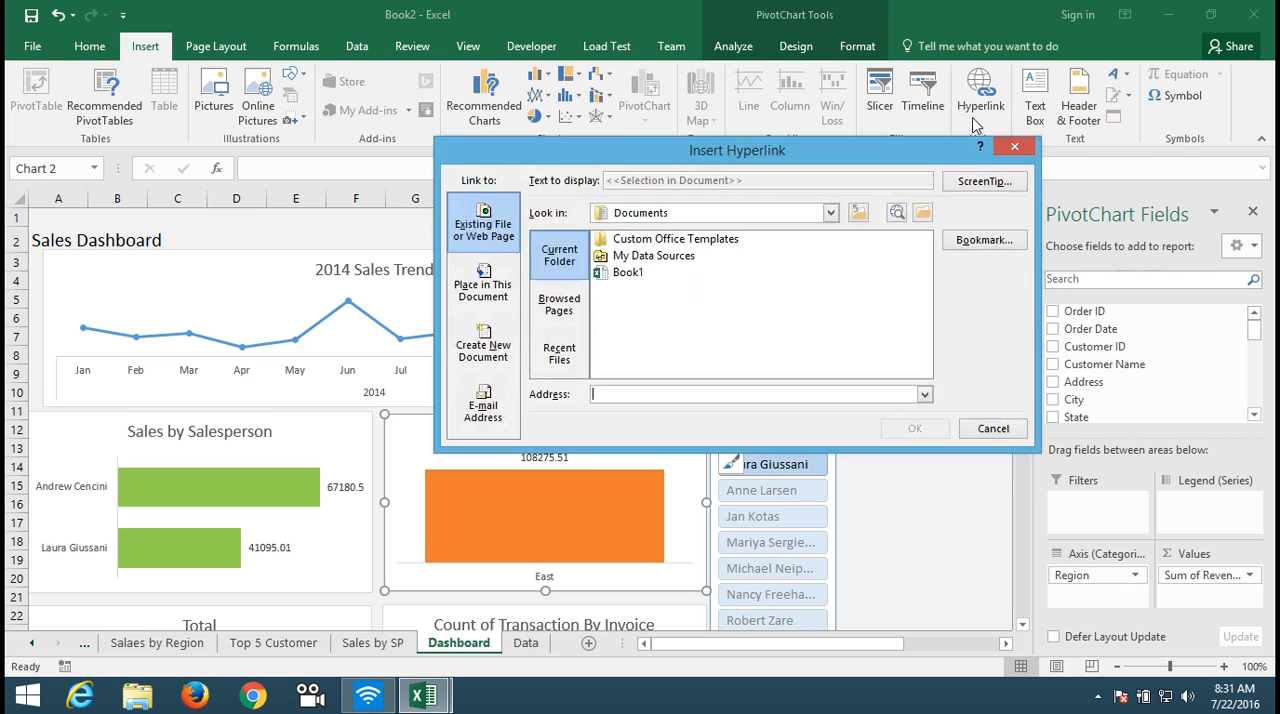
{"action": "left_click", "coordinate": [984, 240]}
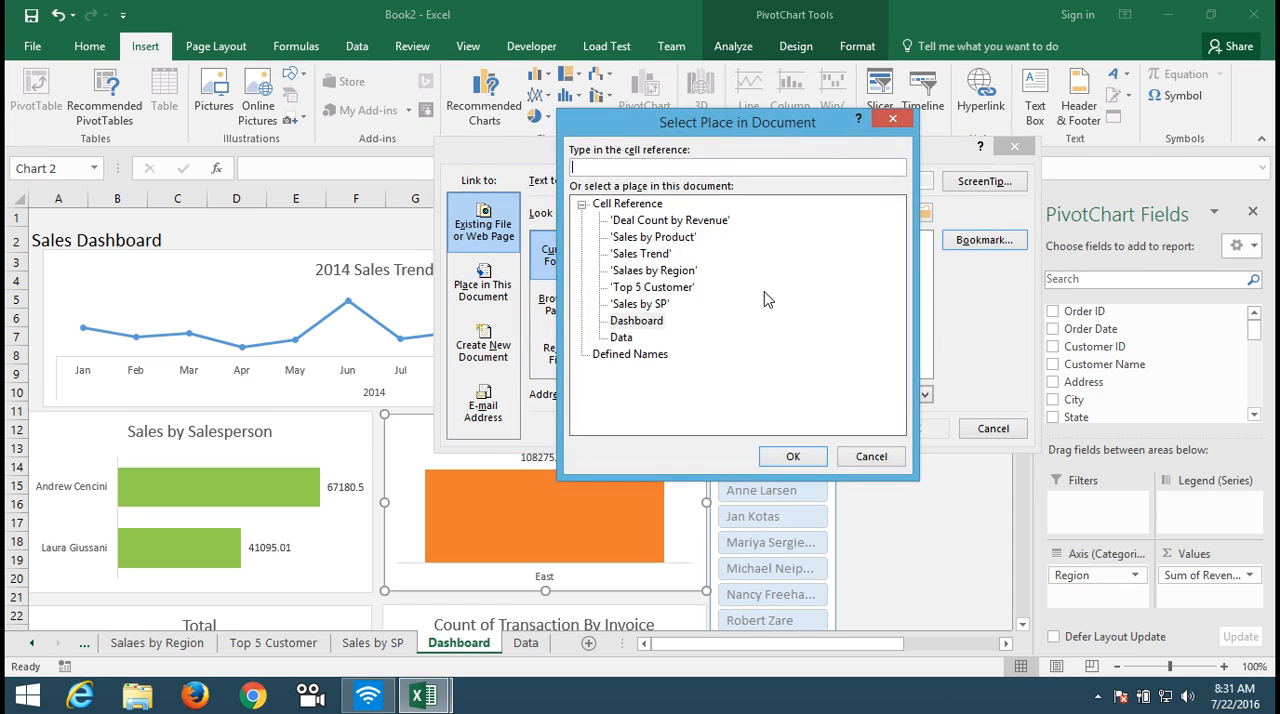
{"action": "left_click", "coordinate": [653, 270]}
{"action": "left_click", "coordinate": [791, 456]}
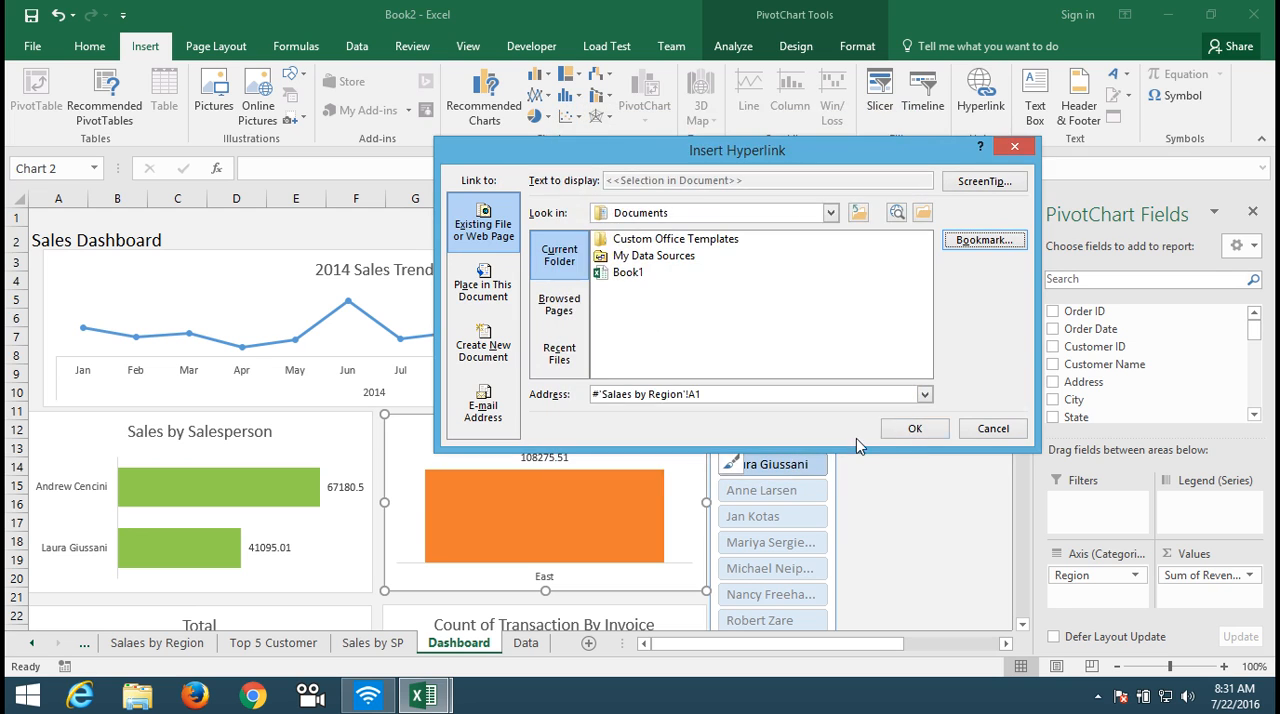
{"action": "left_click", "coordinate": [914, 429]}
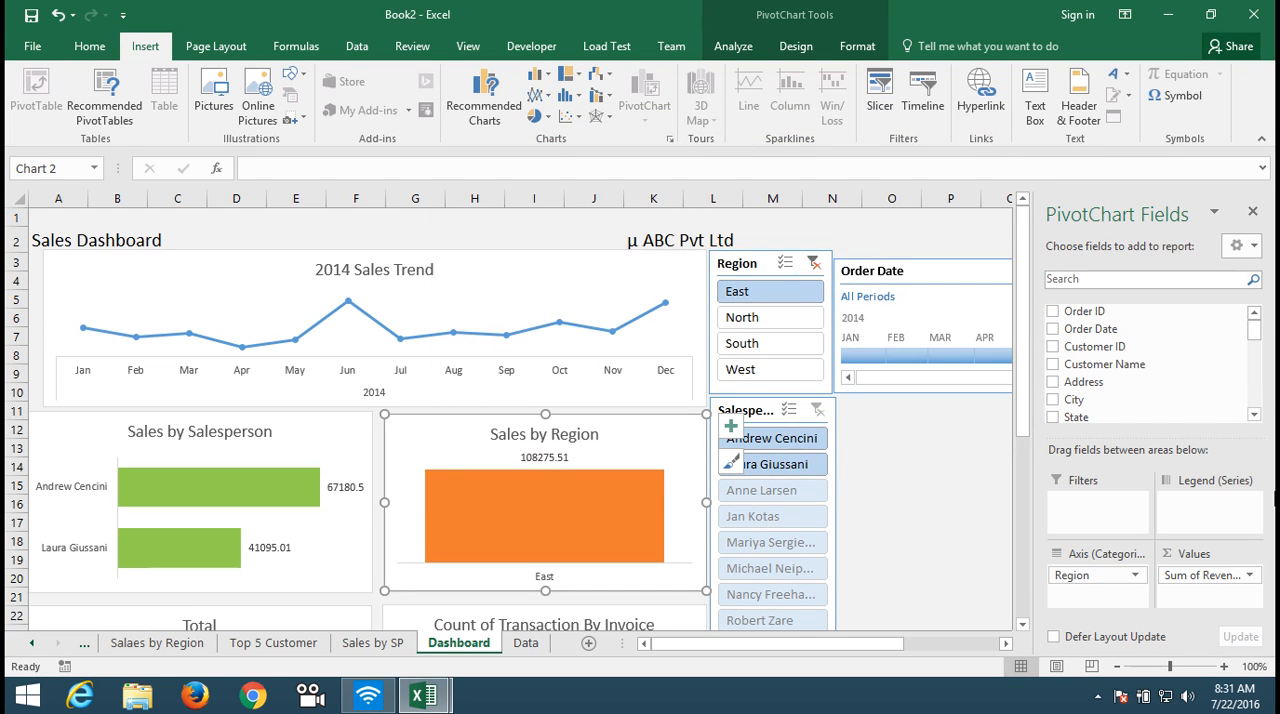
Step: Start a hyperlink on the Total customer chart and open the choice of places in this workbook
{"action": "left_click", "coordinate": [1021, 625]}
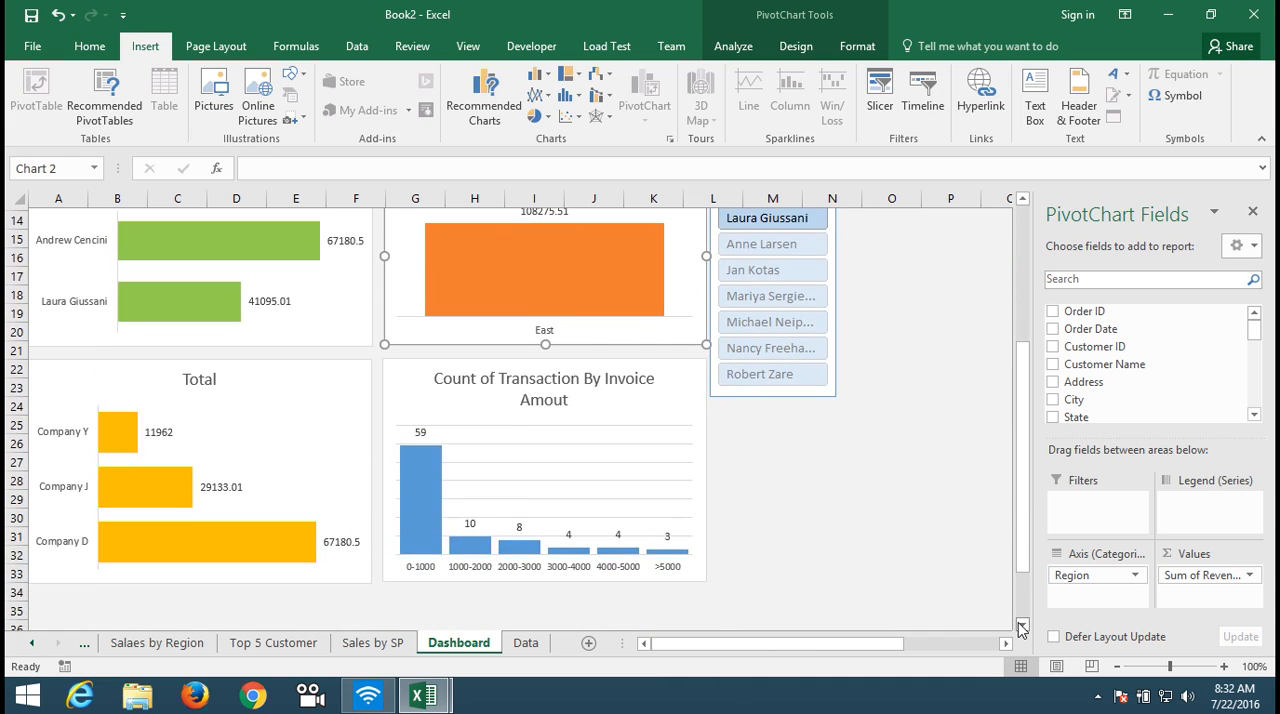
{"action": "left_click", "coordinate": [317, 433]}
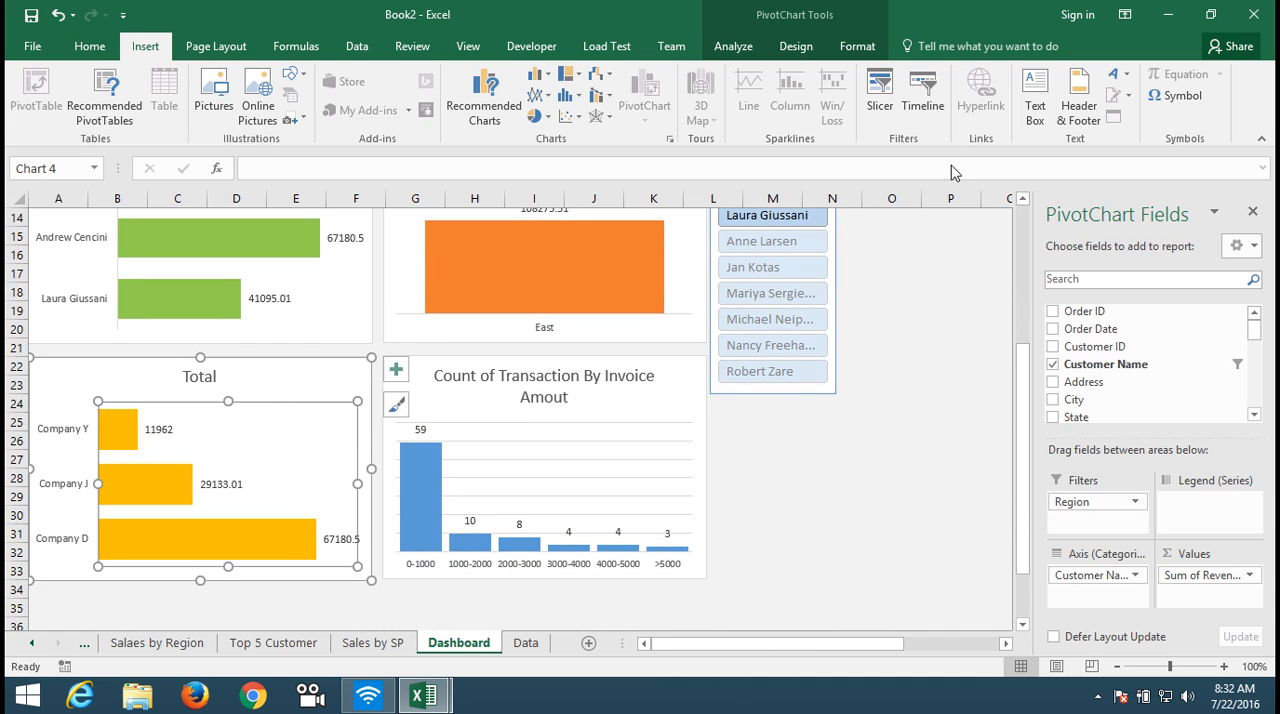
{"action": "left_click", "coordinate": [358, 370]}
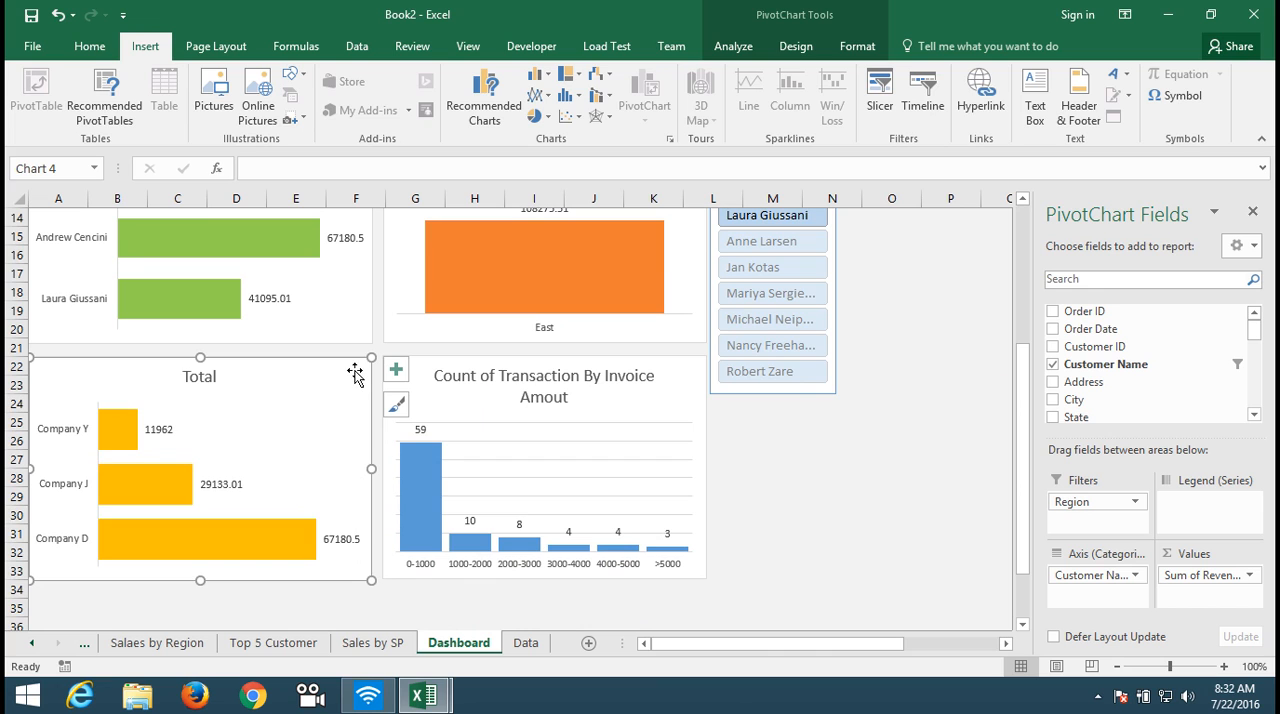
{"action": "left_click", "coordinate": [962, 108]}
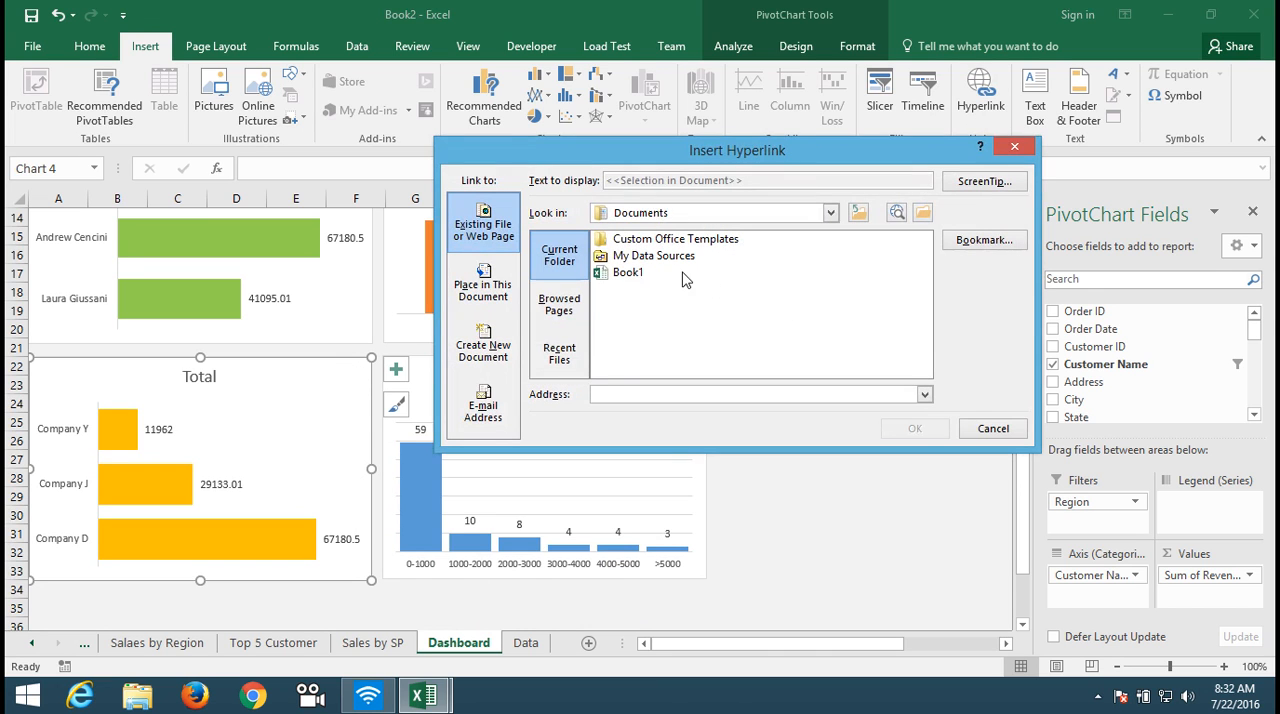
{"action": "left_click", "coordinate": [980, 243]}
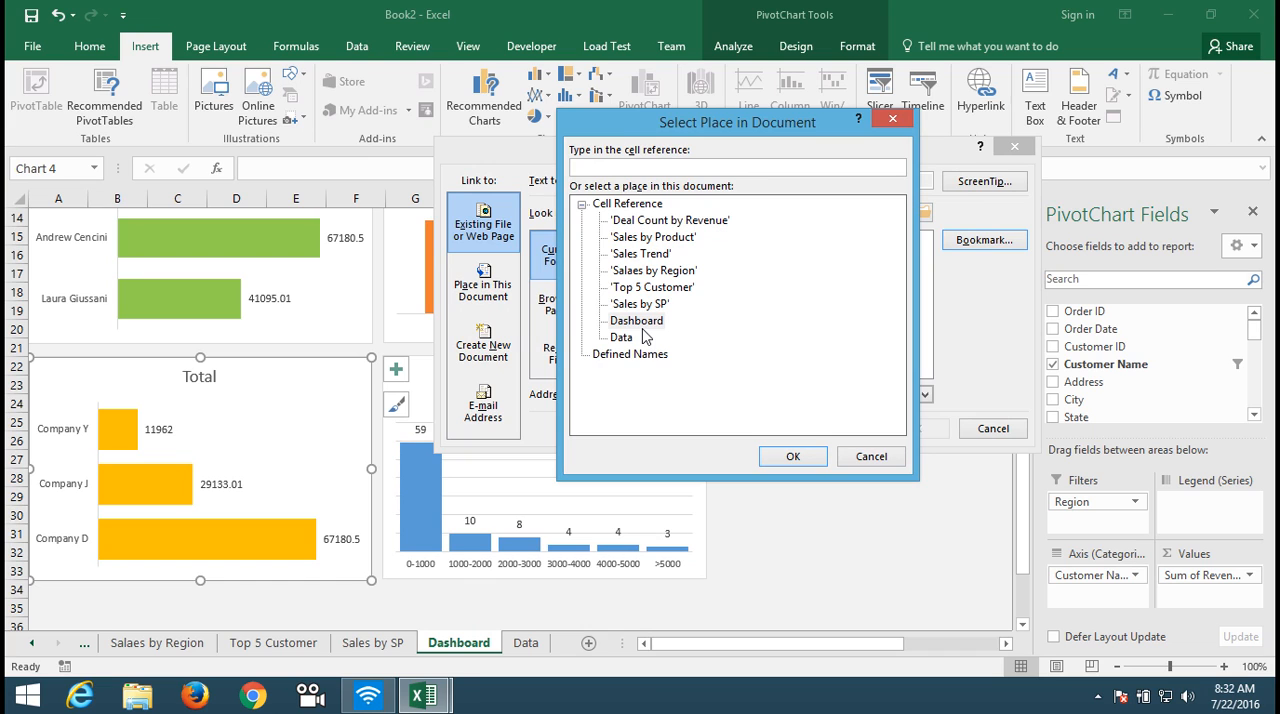
Step: Cancel the pending hyperlink and retitle the Total customer chart "Top 5 Customer"
{"action": "left_click", "coordinate": [871, 456]}
{"action": "left_click", "coordinate": [994, 428]}
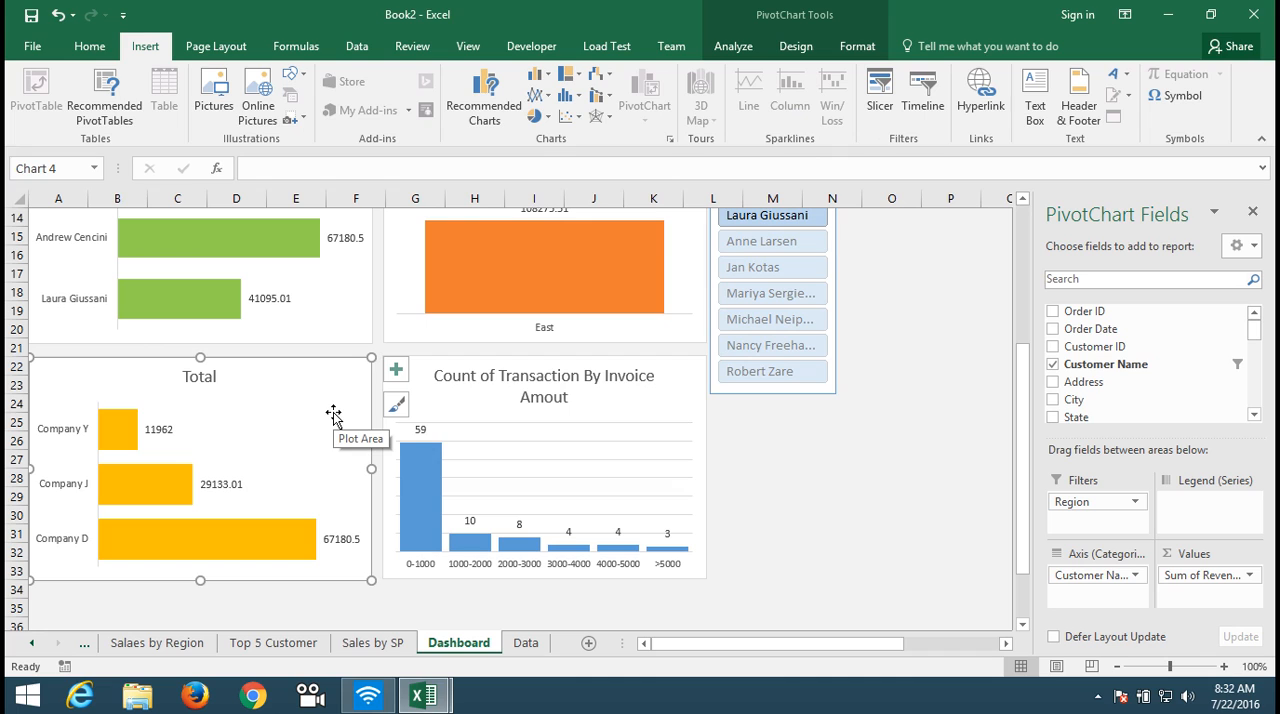
{"action": "left_click", "coordinate": [210, 375]}
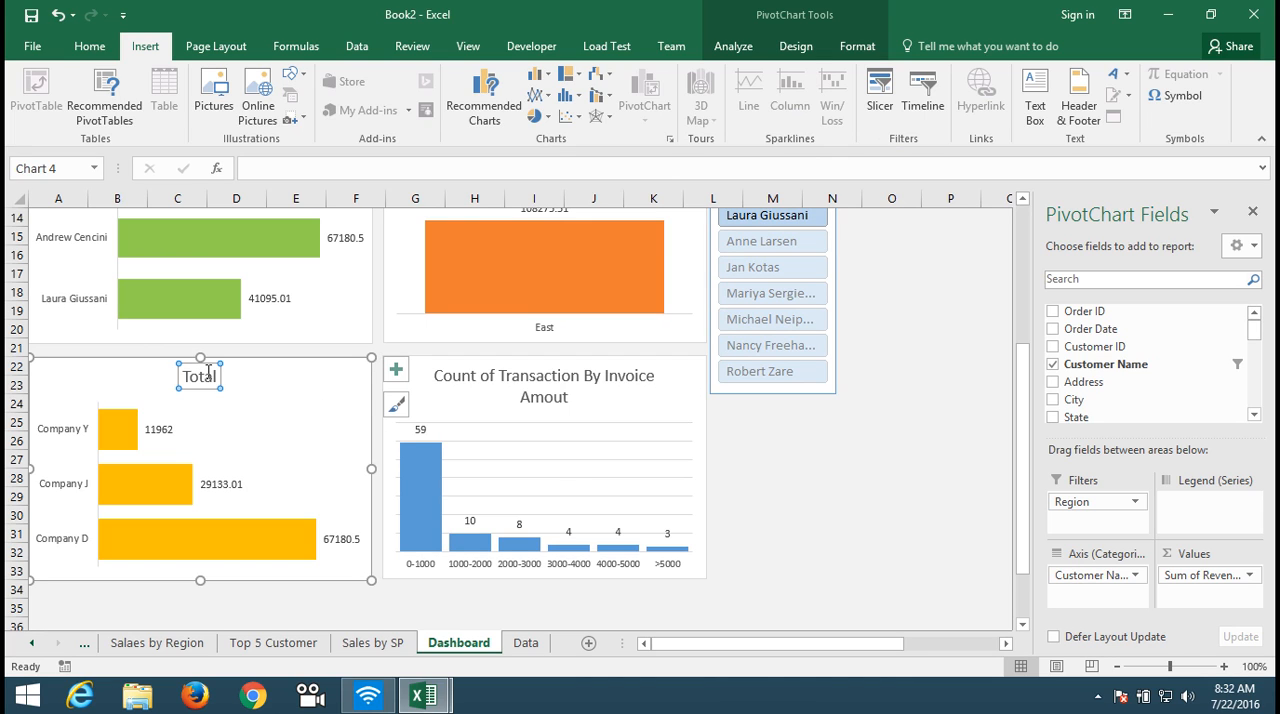
{"action": "left_click", "coordinate": [197, 376]}
{"action": "key", "text": "Delete"}
{"action": "key", "text": "Delete"}
{"action": "key", "text": "Delete"}
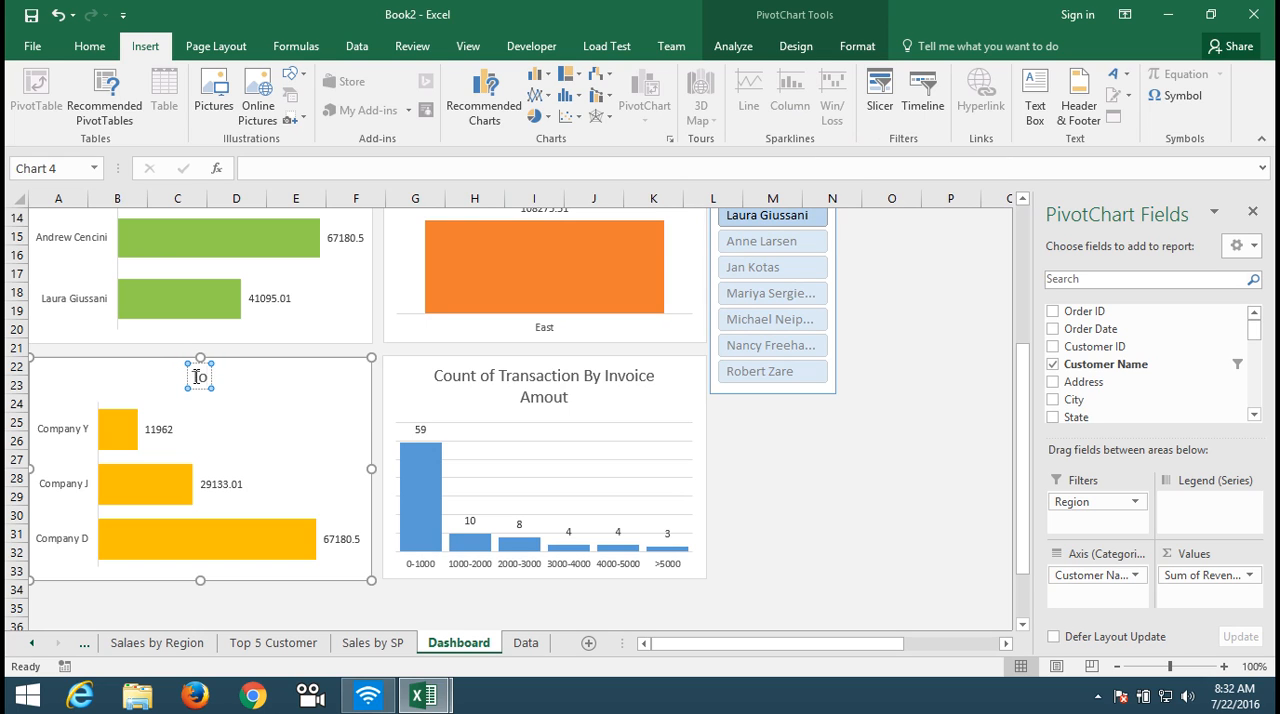
{"action": "type", "text": "p 5"}
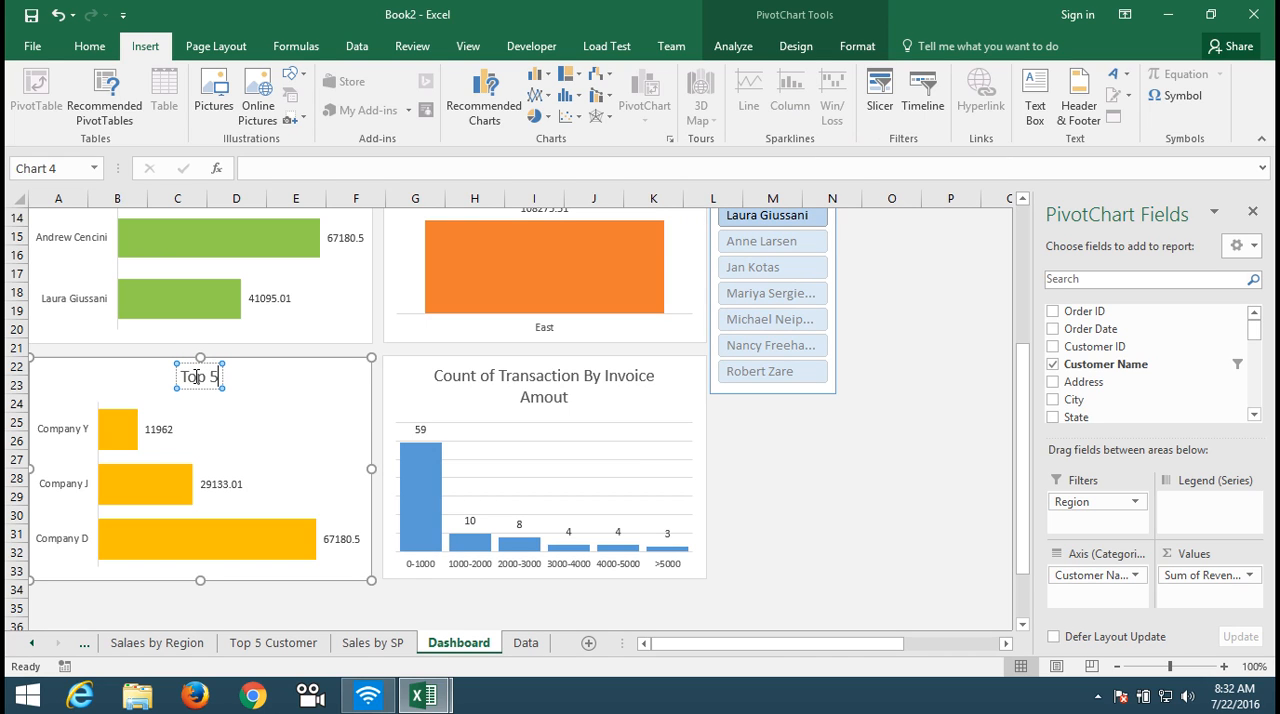
{"action": "type", "text": " Cus"}
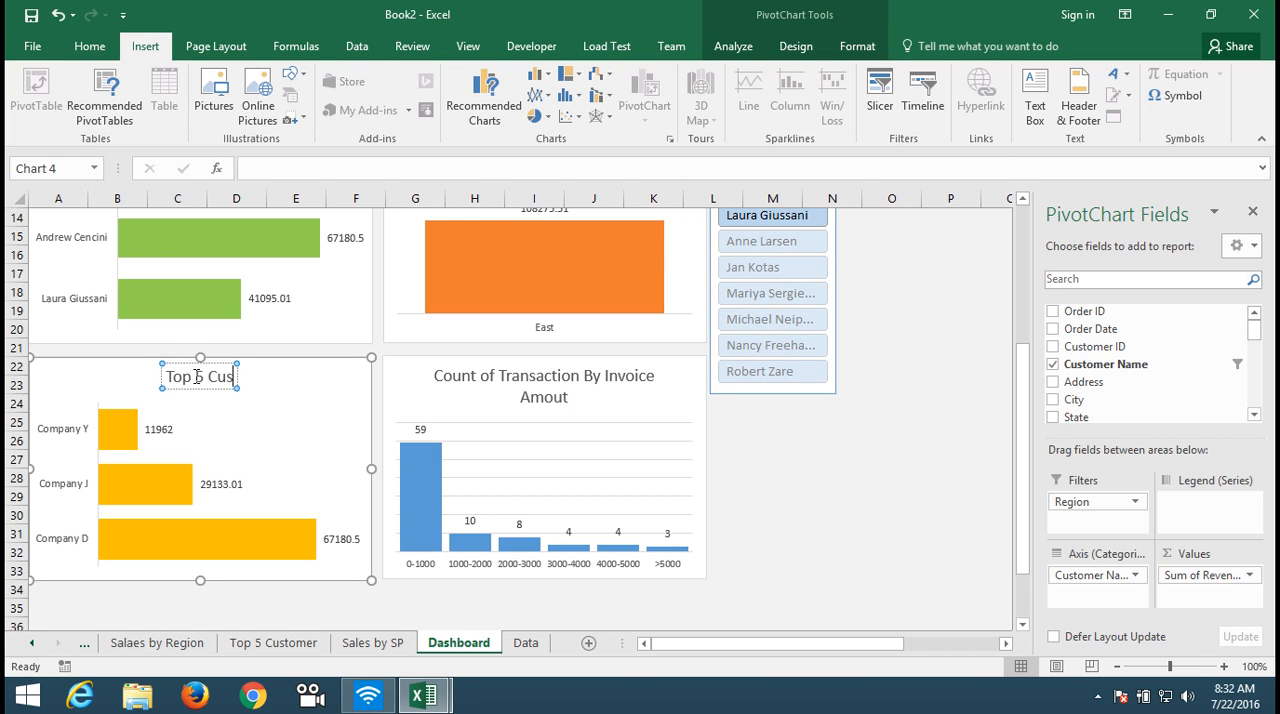
{"action": "type", "text": "tomer Re"}
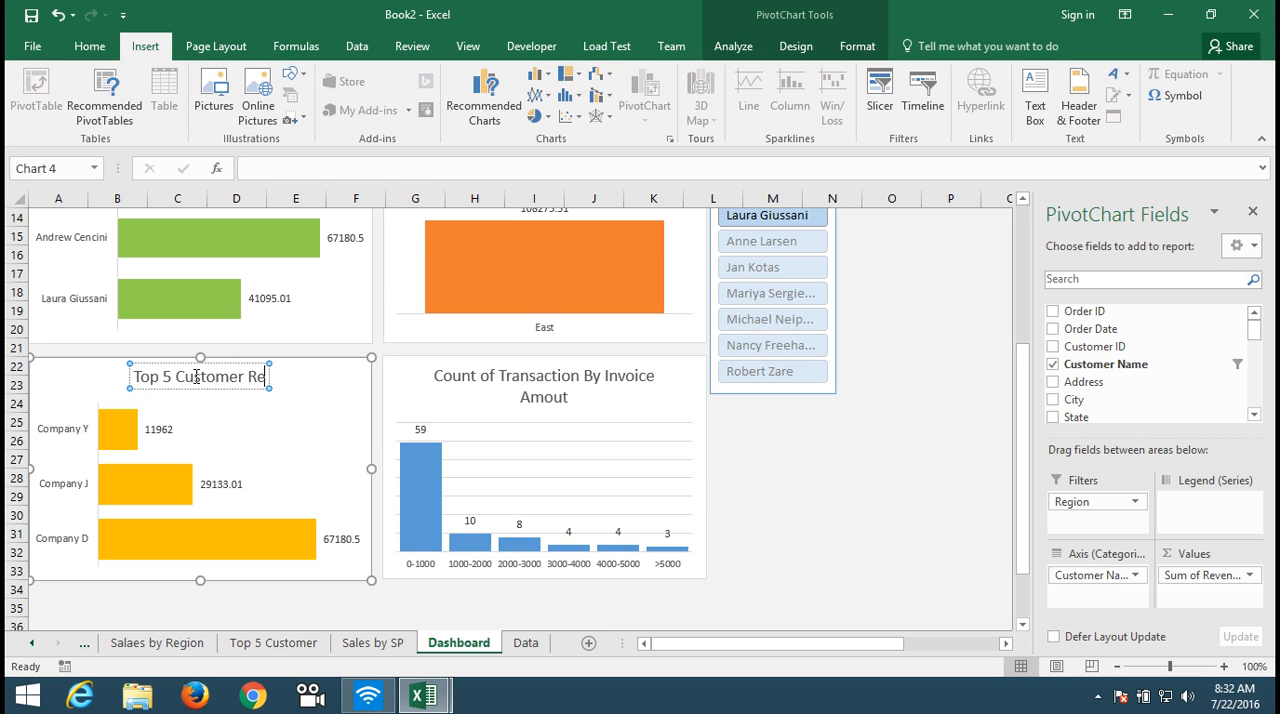
{"action": "key", "text": "BackSpace"}
{"action": "key", "text": "BackSpace"}
{"action": "key", "text": "BackSpace"}
Step: Hyperlink the Top 5 Customer chart to cell A1 of the Top 5 Customer sheet
{"action": "left_click", "coordinate": [296, 396]}
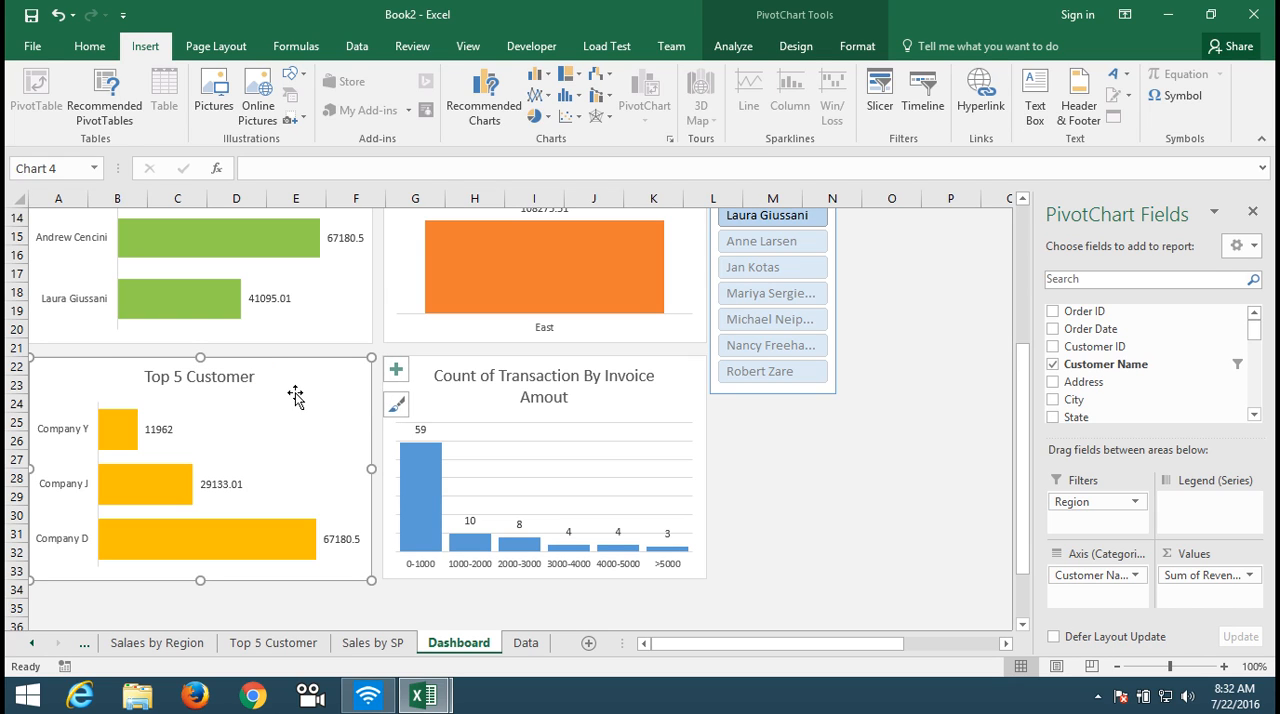
{"action": "left_click", "coordinate": [980, 95]}
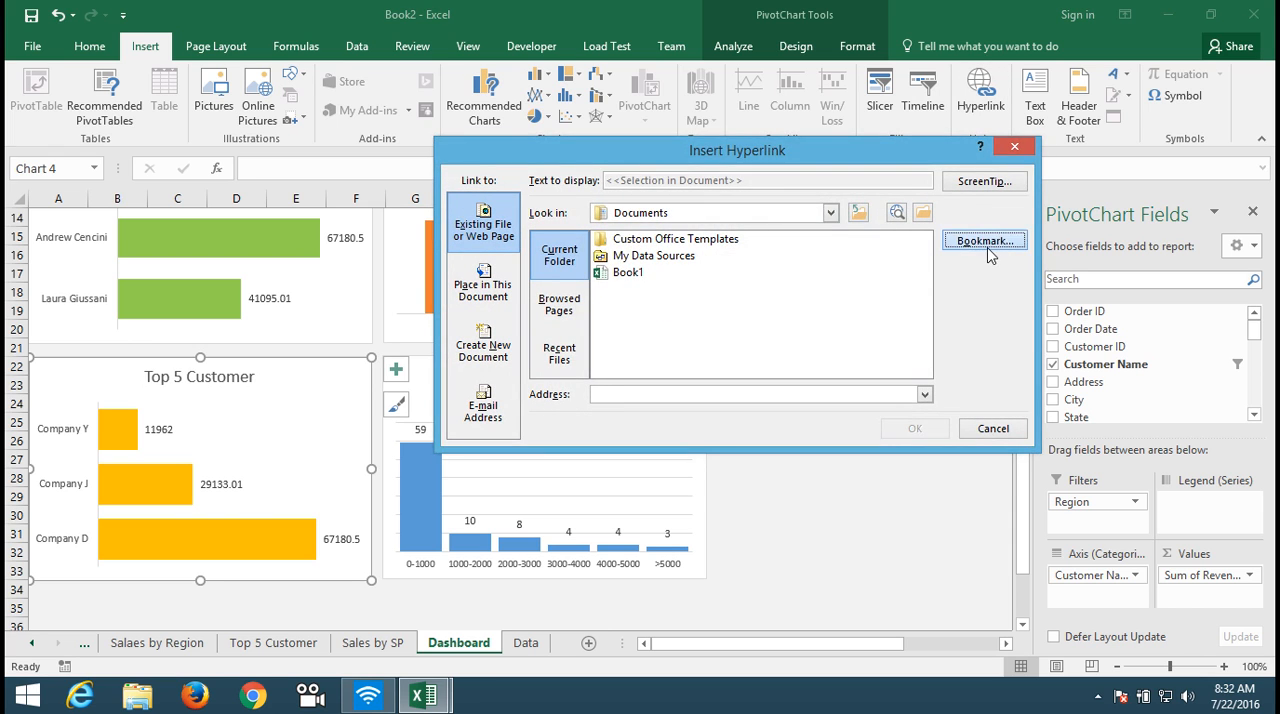
{"action": "left_click", "coordinate": [982, 240]}
{"action": "left_click", "coordinate": [645, 288]}
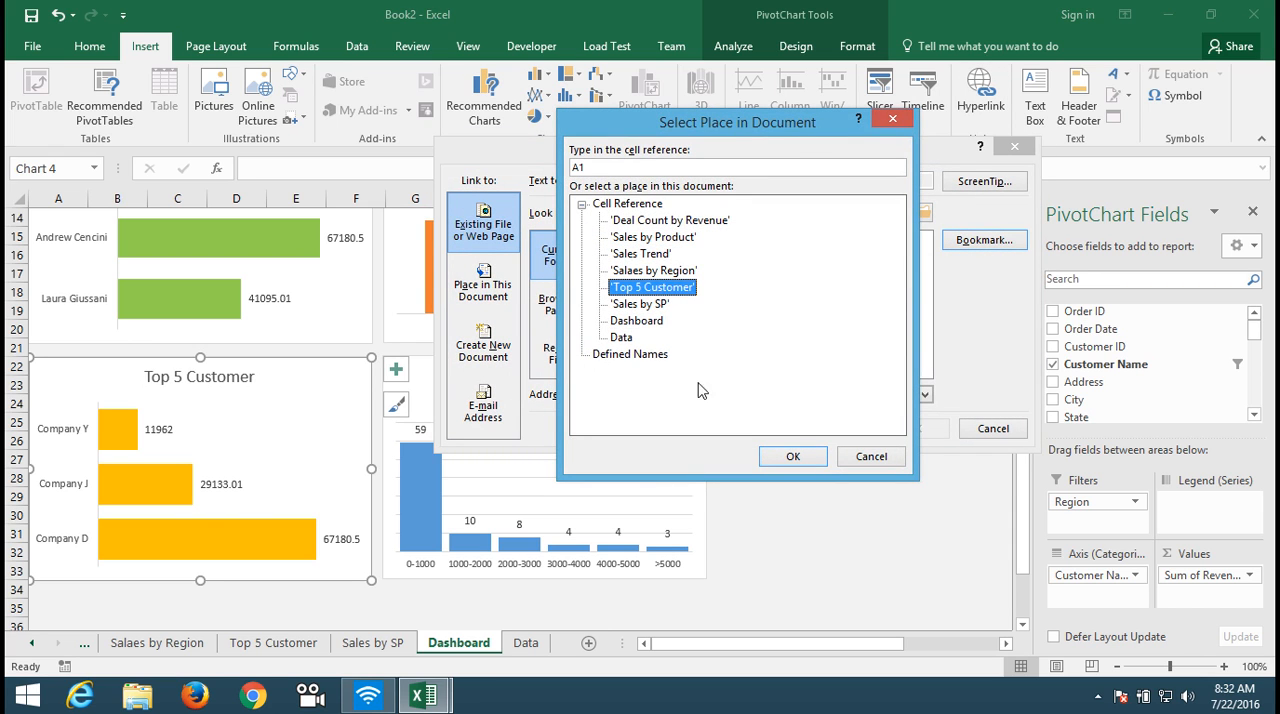
{"action": "left_click", "coordinate": [776, 459]}
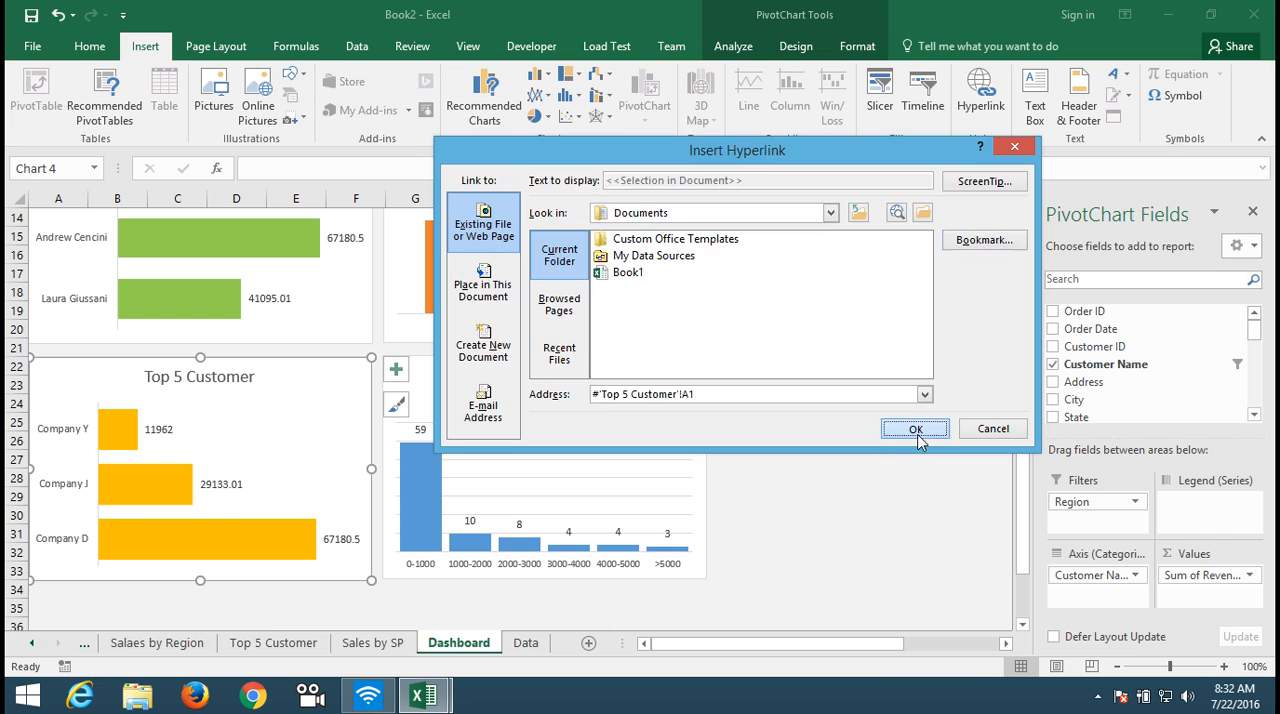
{"action": "left_click", "coordinate": [917, 438]}
Step: Hyperlink the Count of Transaction By Invoice Amout chart to cell A1 of the Deal Count by Revenue sheet
{"action": "left_click", "coordinate": [664, 415]}
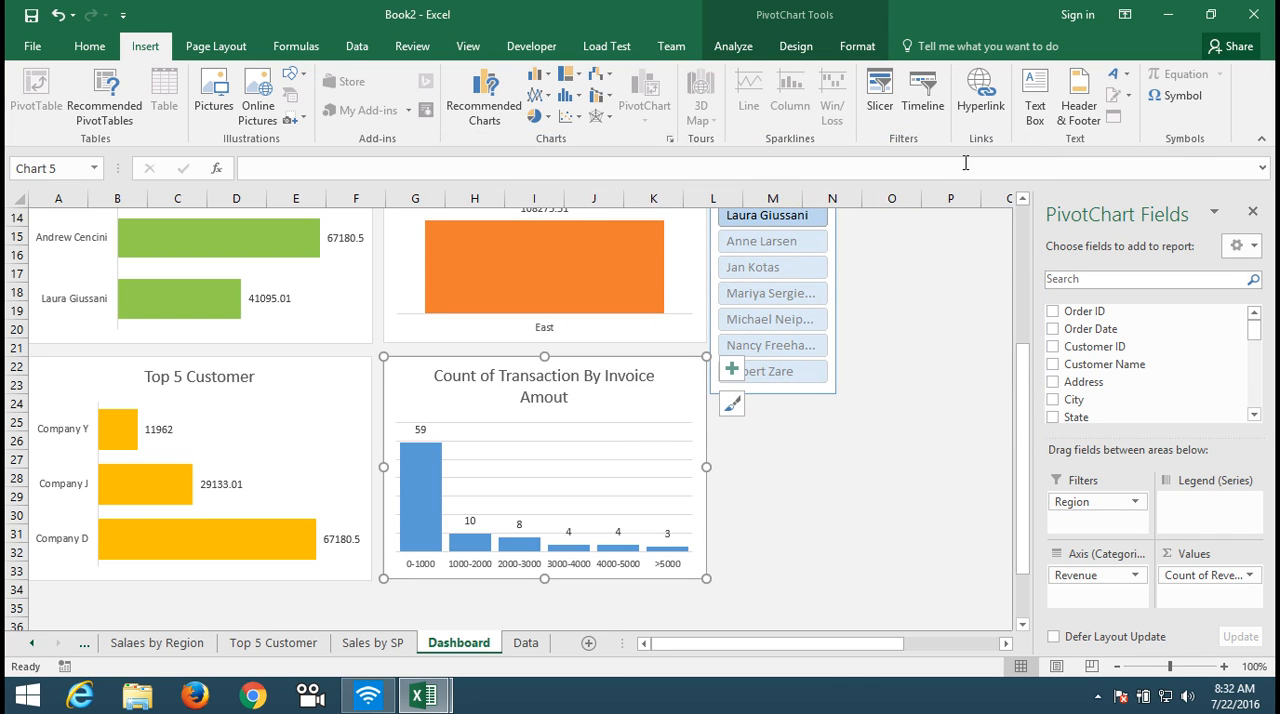
{"action": "left_click", "coordinate": [980, 118]}
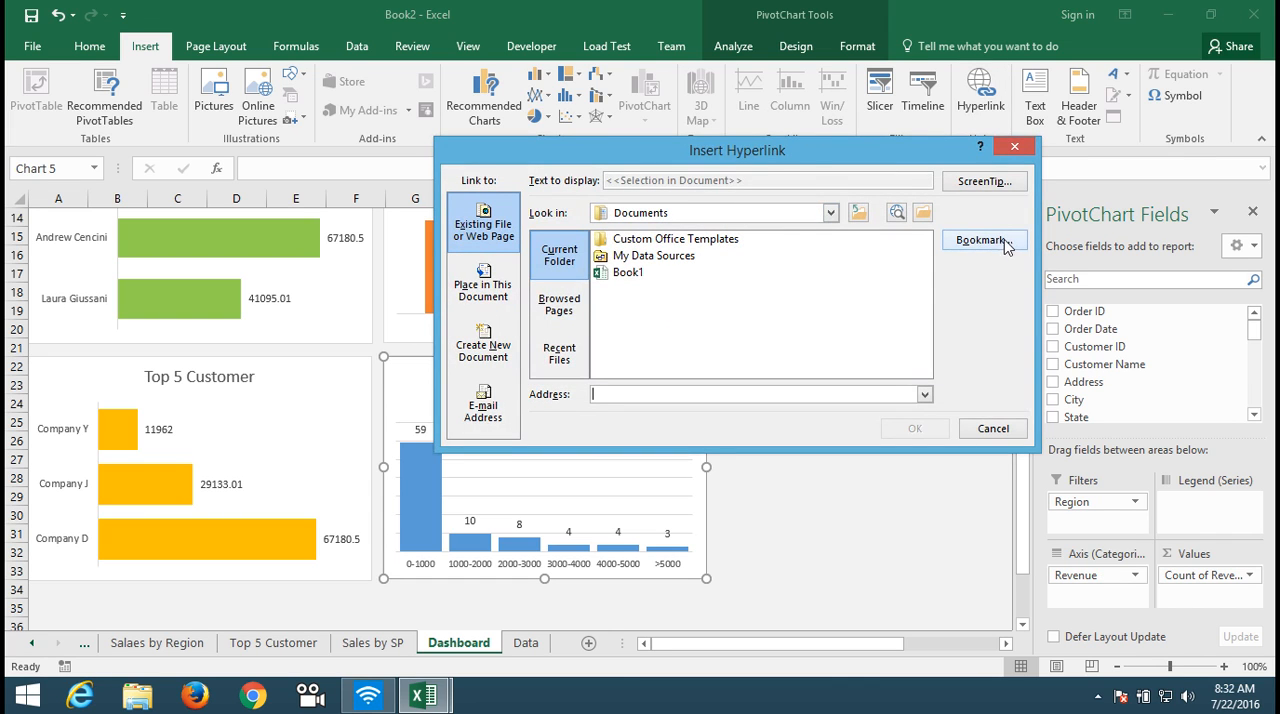
{"action": "left_click_drag", "start_coordinate": [800, 160], "coordinate": [868, 133]}
{"action": "left_click", "coordinate": [1040, 216]}
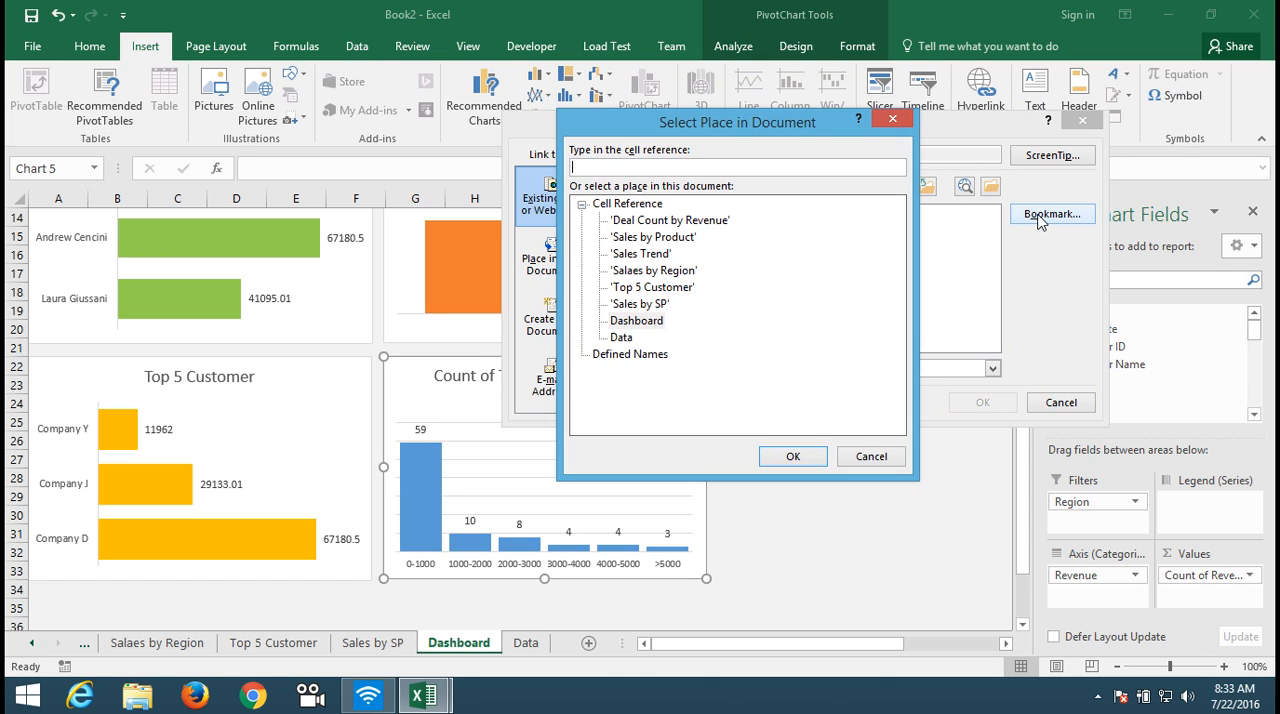
{"action": "left_click", "coordinate": [665, 222]}
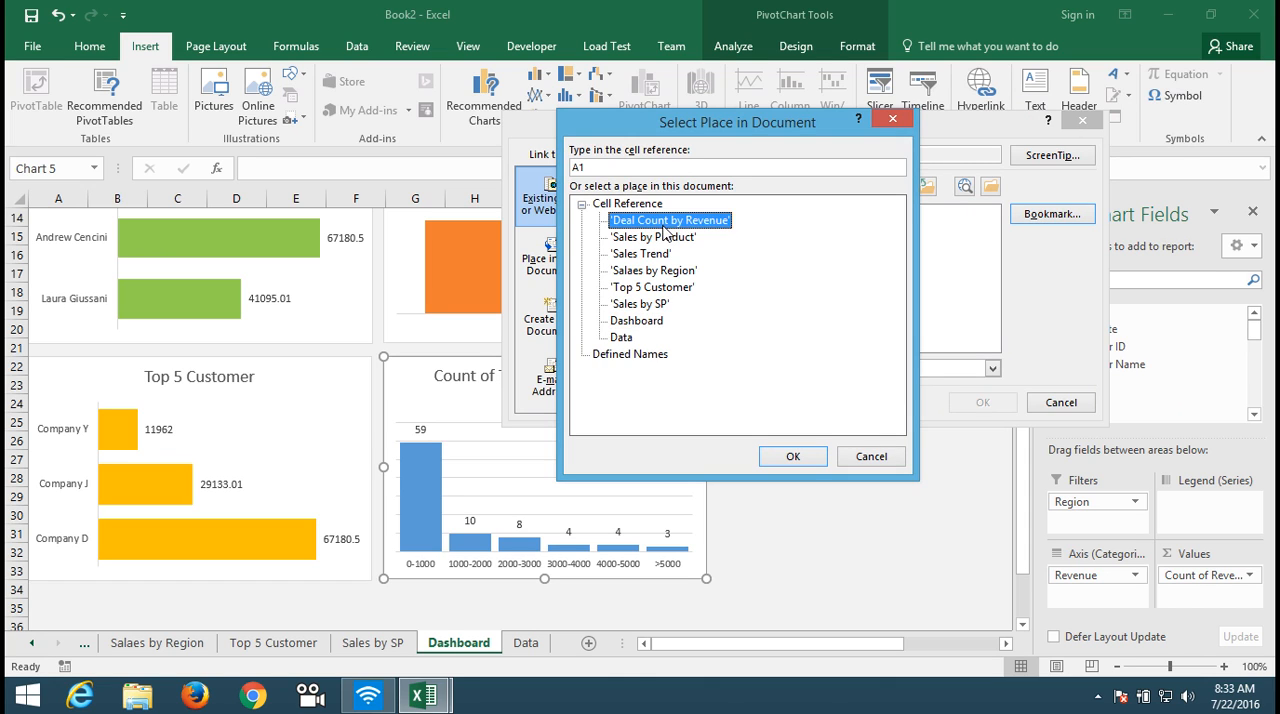
{"action": "left_click", "coordinate": [806, 462]}
{"action": "left_click", "coordinate": [978, 403]}
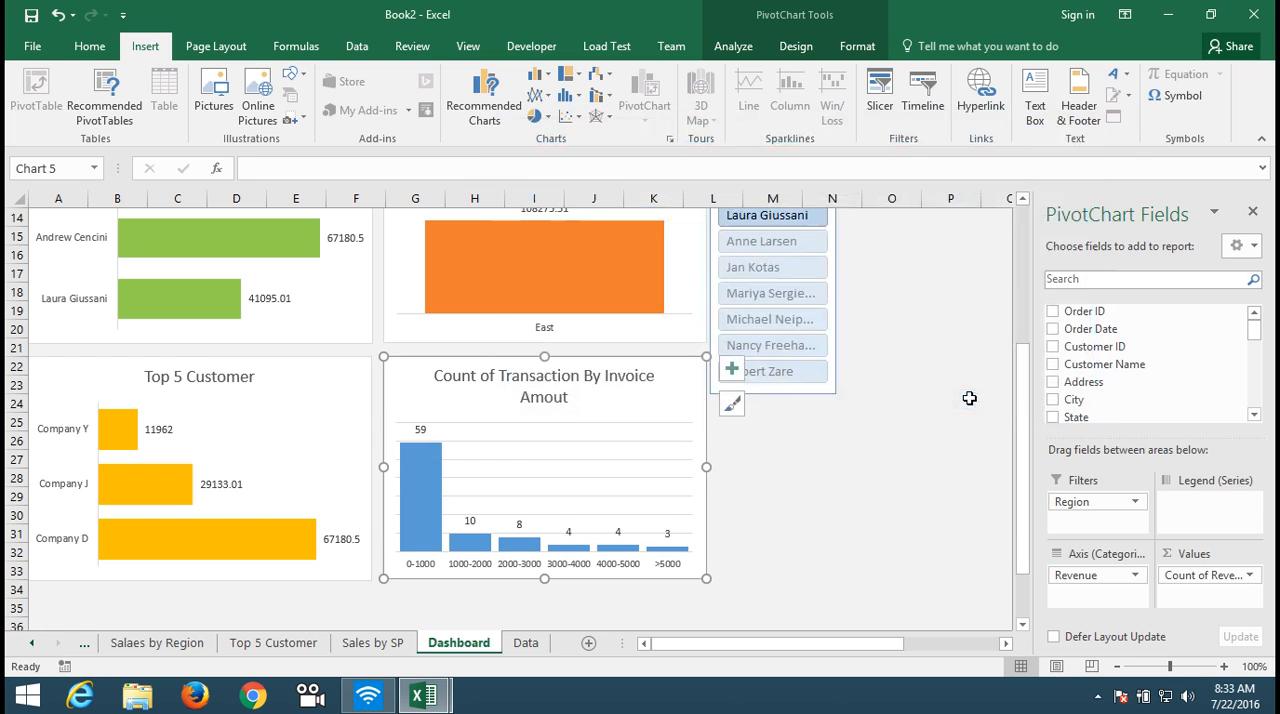
Step: Follow the 2014 Sales Trend chart's link to its source sheet and hyperlink the chart there to cell A1 of the Dashboard sheet
{"action": "left_click", "coordinate": [1022, 288]}
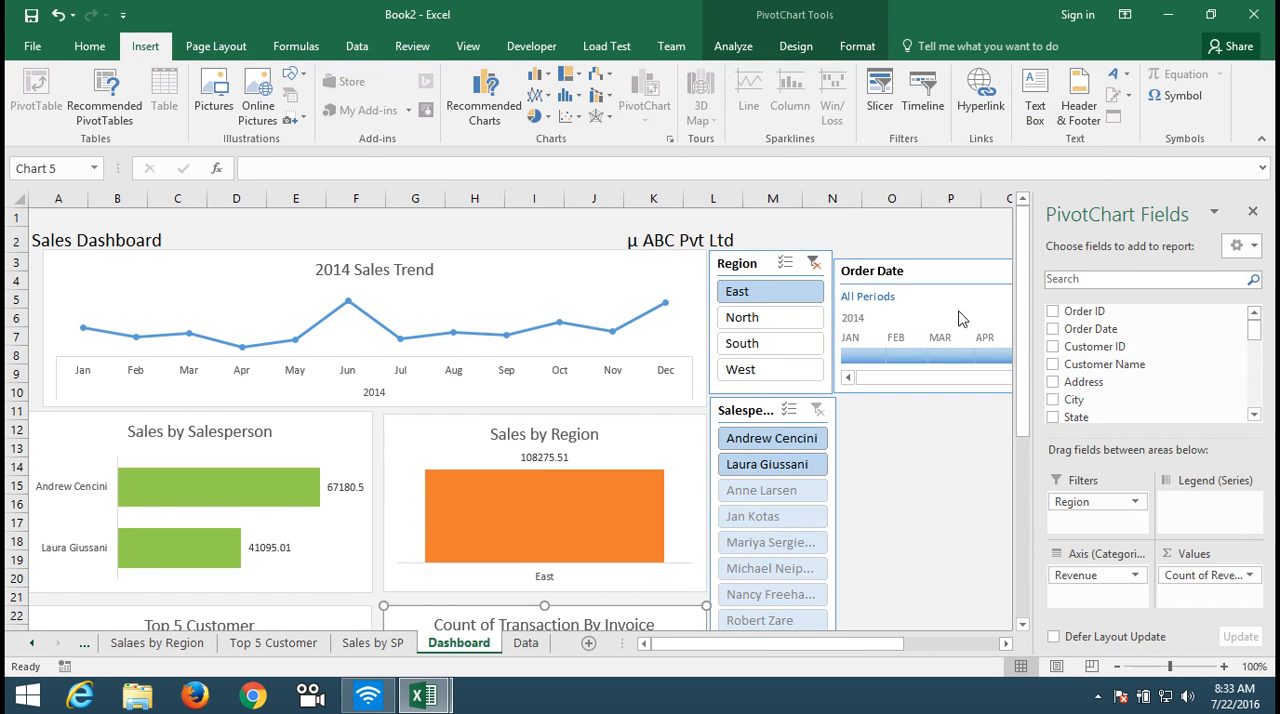
{"action": "left_click", "coordinate": [480, 298]}
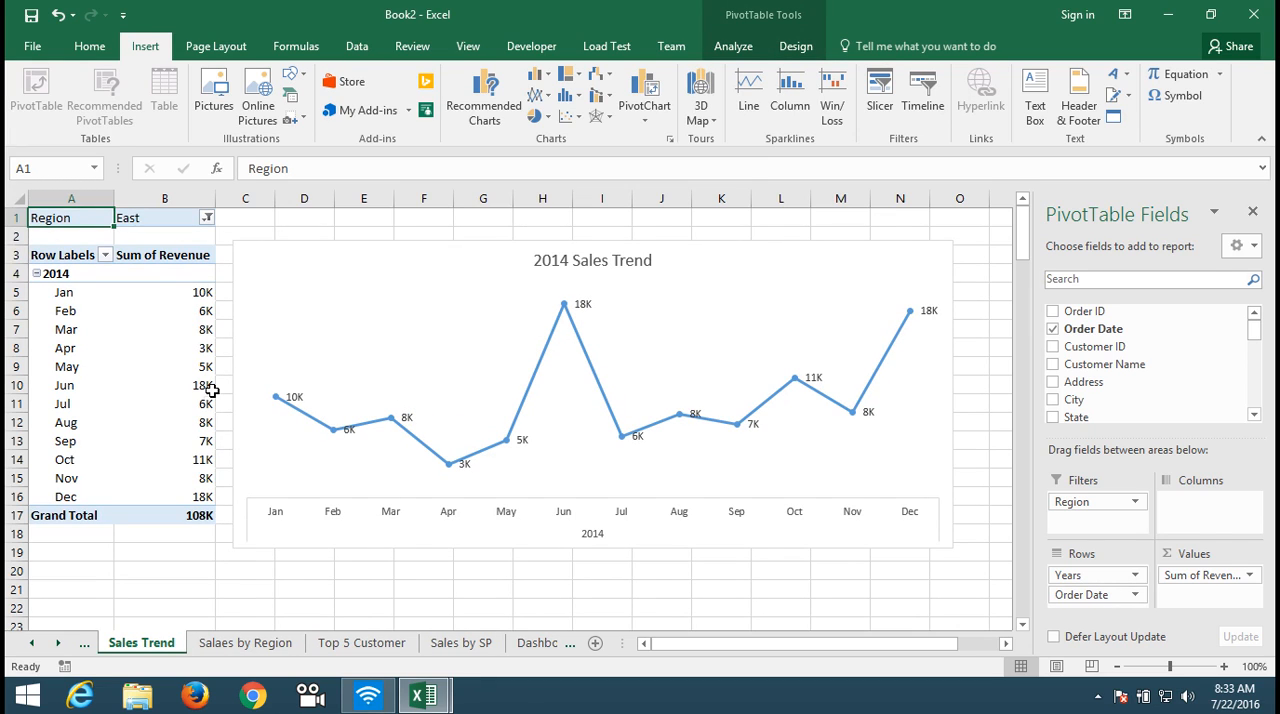
{"action": "left_click", "coordinate": [300, 336]}
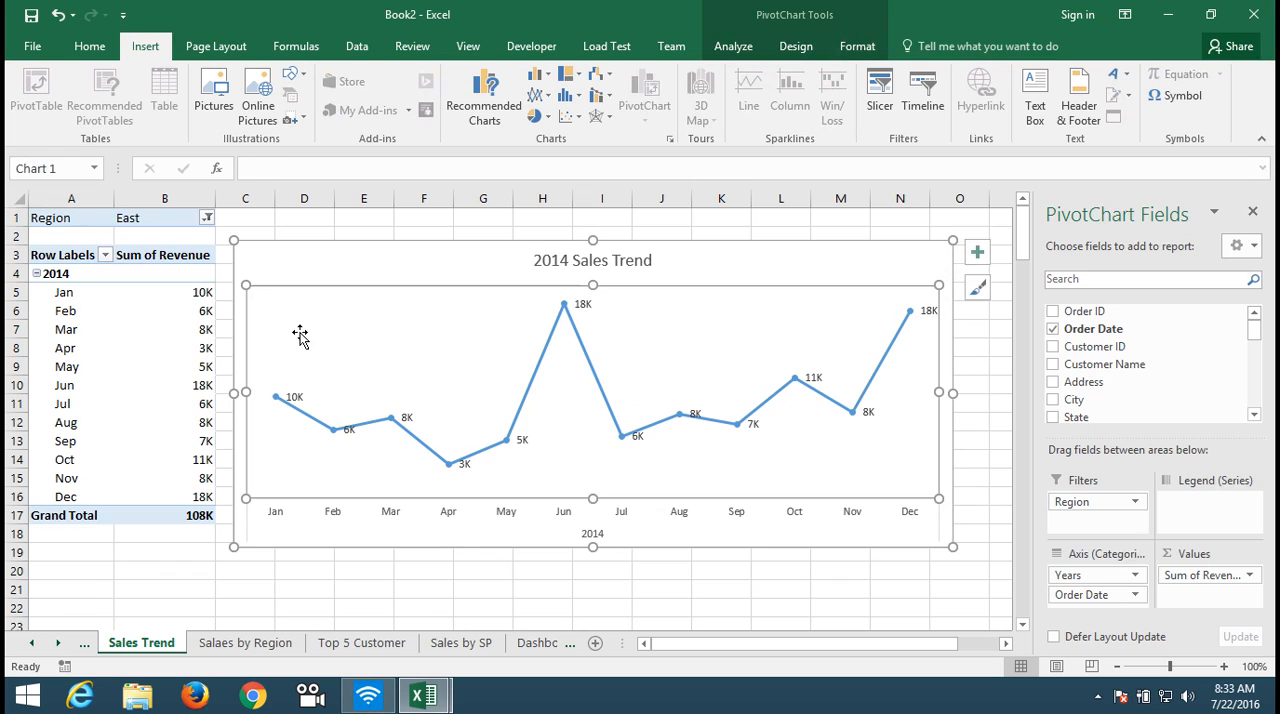
{"action": "left_click", "coordinate": [297, 271]}
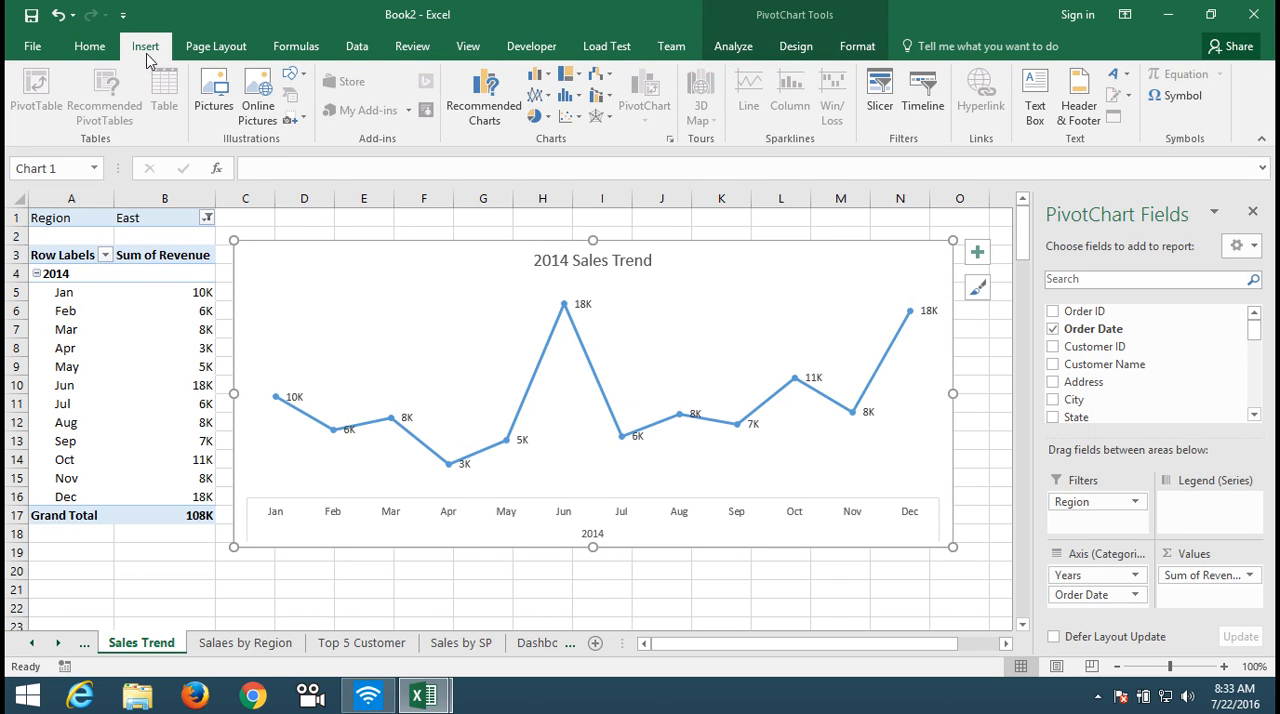
{"action": "left_click", "coordinate": [900, 235]}
{"action": "left_click", "coordinate": [903, 258]}
{"action": "left_click", "coordinate": [980, 88]}
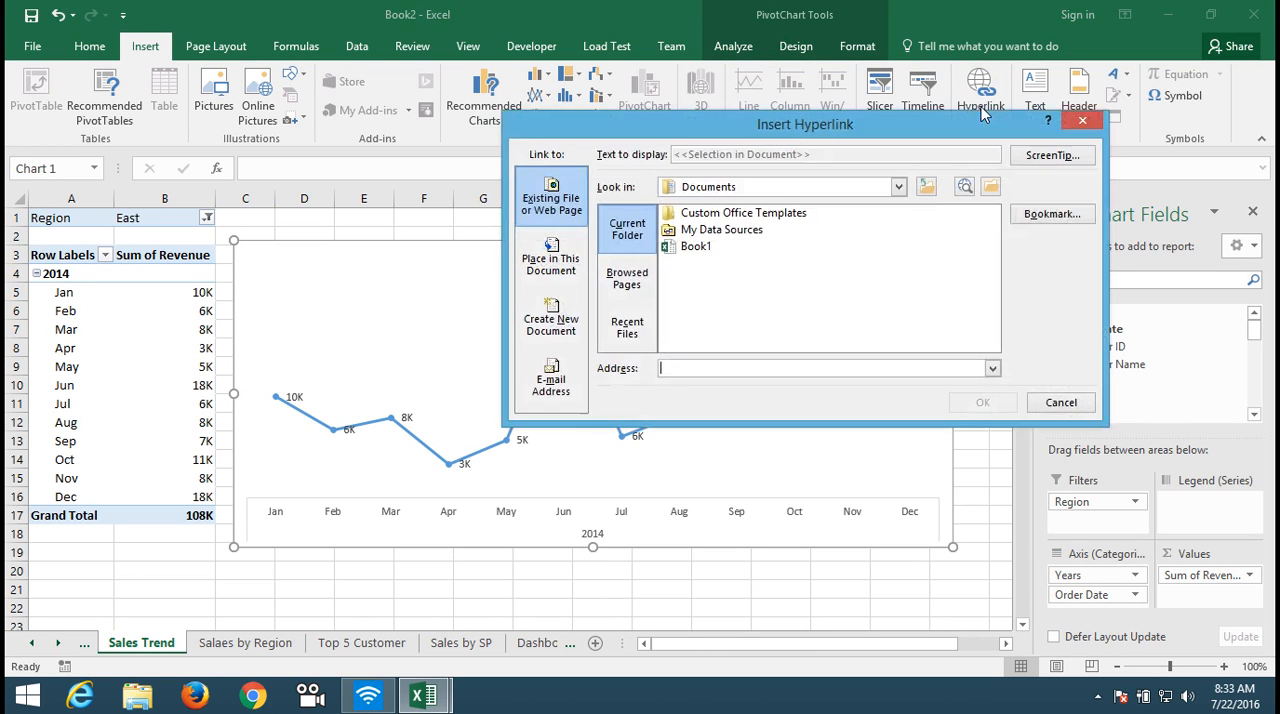
{"action": "left_click", "coordinate": [1085, 216]}
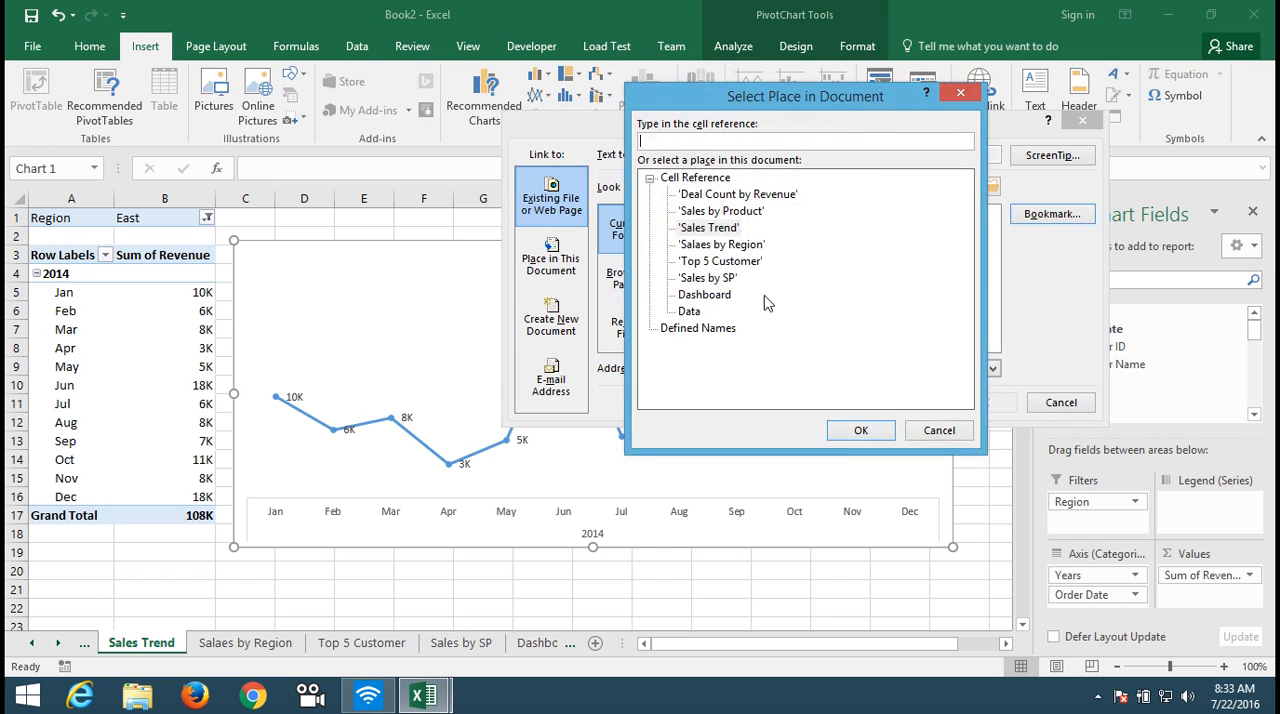
{"action": "left_click", "coordinate": [712, 294]}
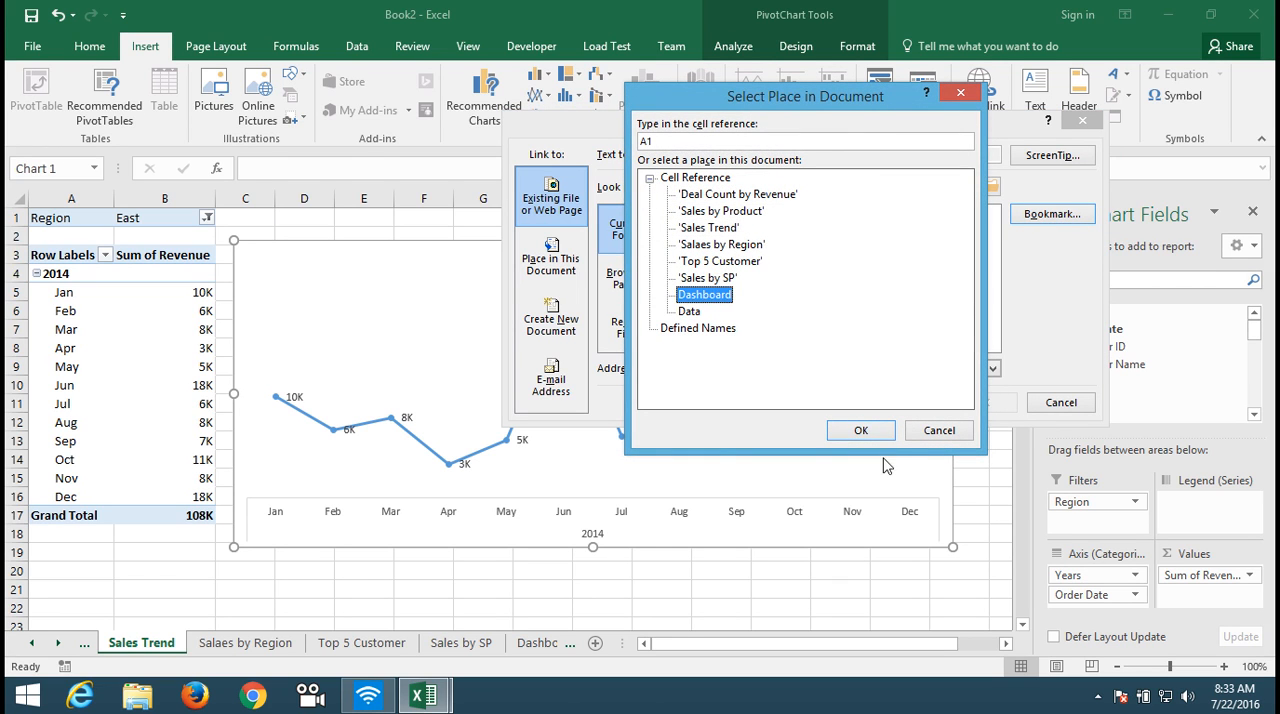
{"action": "left_click", "coordinate": [866, 432]}
{"action": "left_click", "coordinate": [978, 402]}
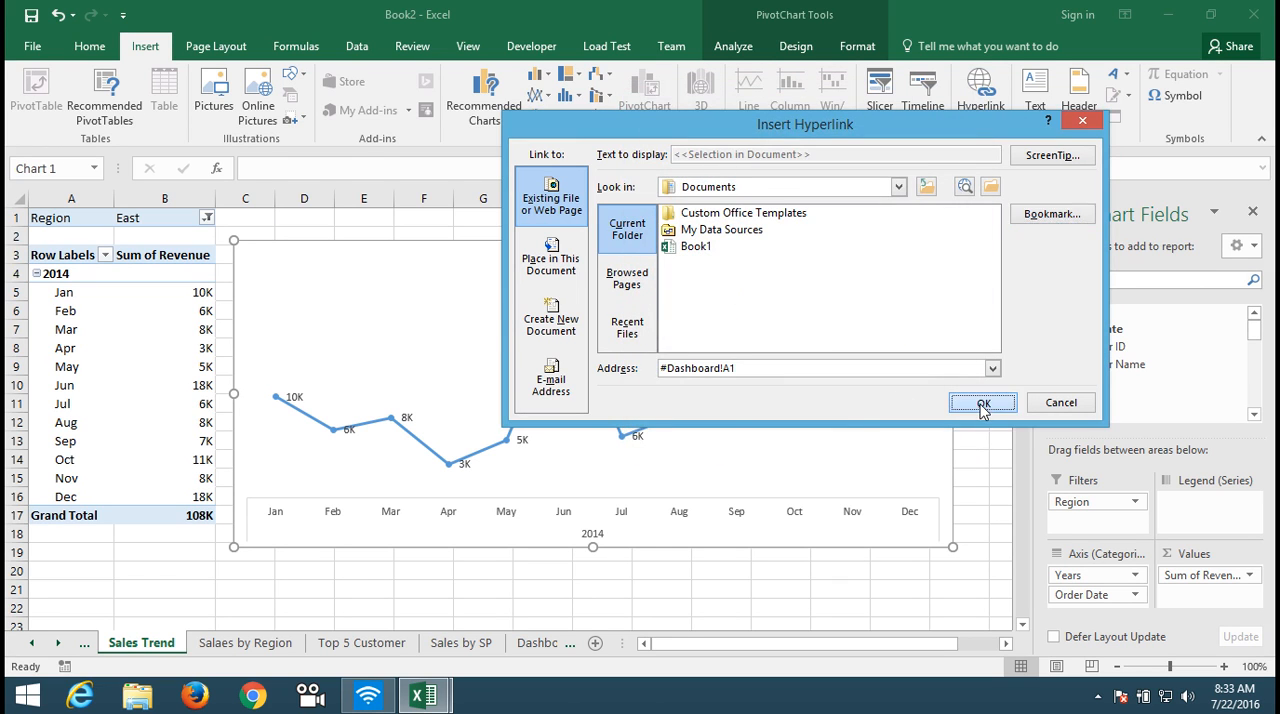
Step: Test the 2014 Sales Trend chart links in both directions between the Sales Trend and Dashboard sheets
{"action": "left_click", "coordinate": [713, 445]}
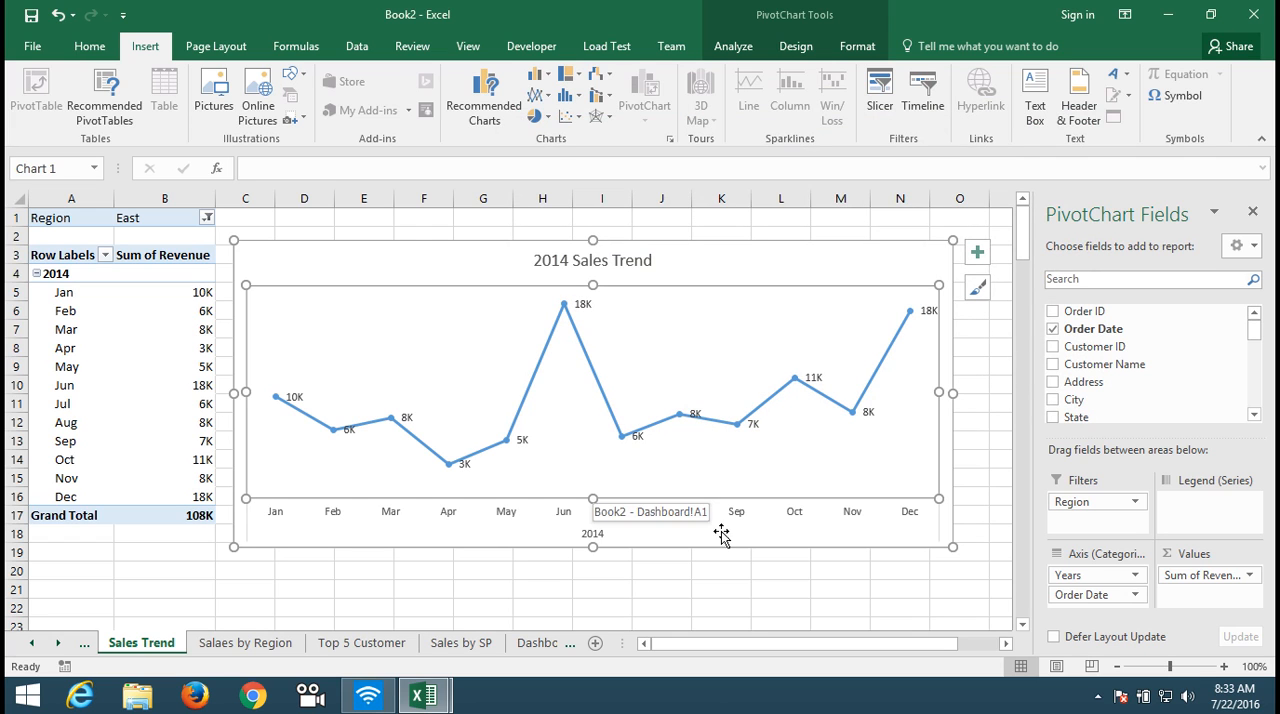
{"action": "left_click", "coordinate": [726, 580]}
{"action": "key", "text": "ctrl+Home"}
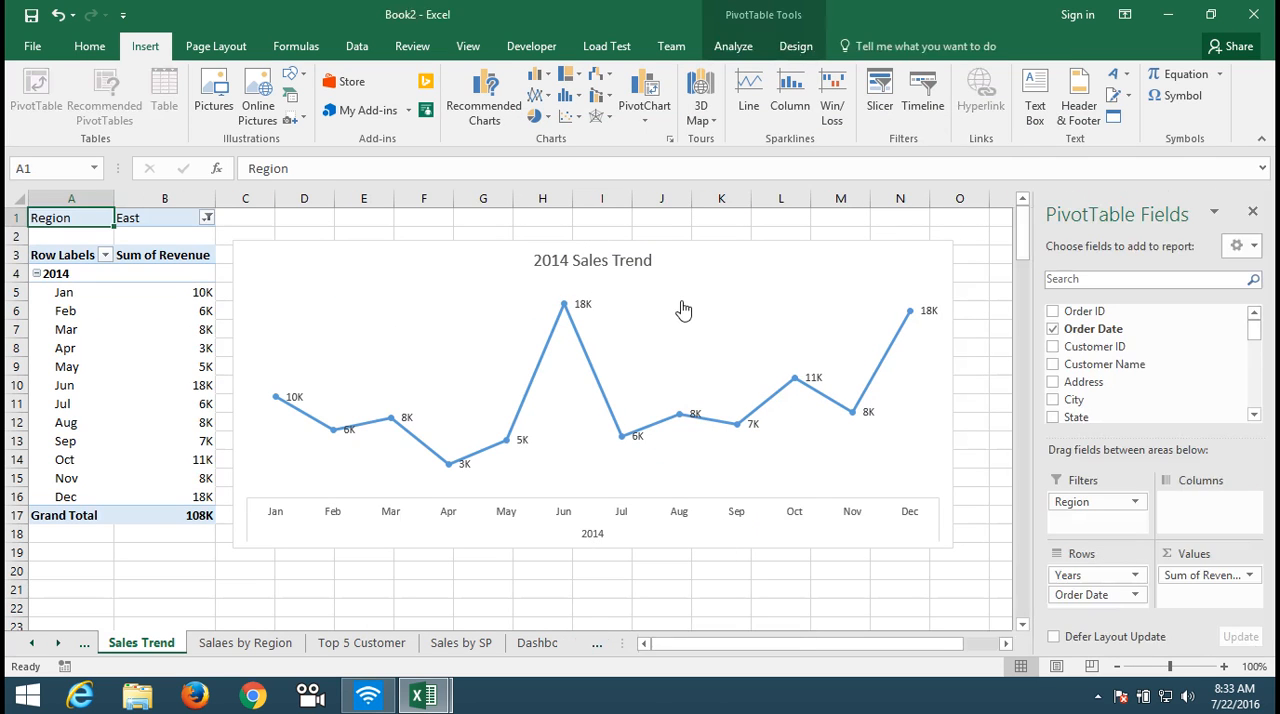
{"action": "left_click", "coordinate": [683, 310]}
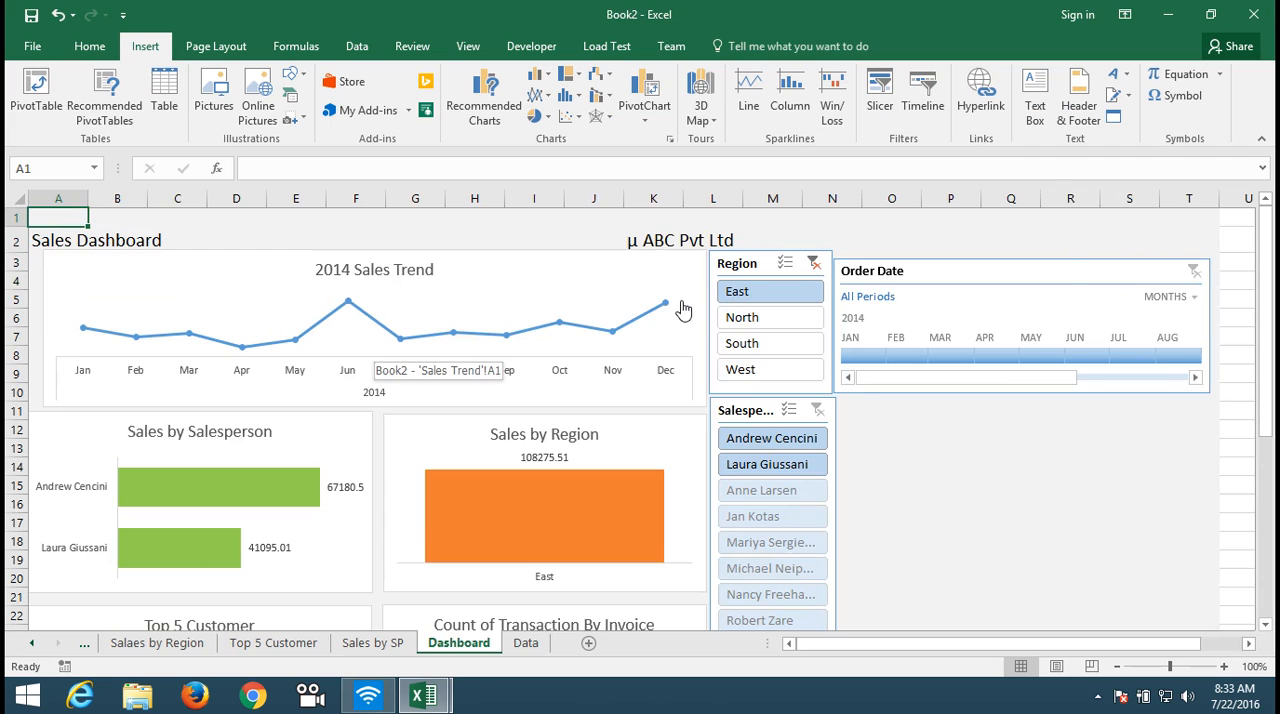
{"action": "left_click", "coordinate": [683, 310]}
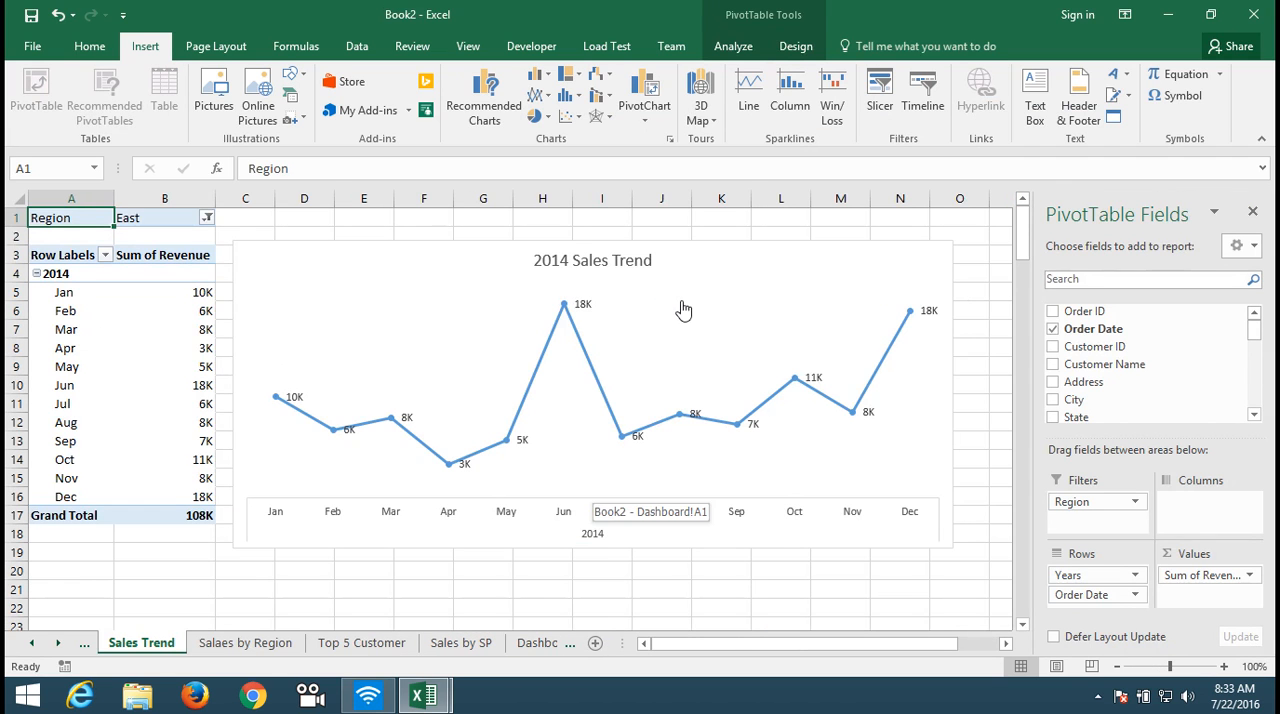
Step: Hyperlink the Sales by Region chart on the Salaes by Region sheet to cell A1 of the Dashboard sheet
{"action": "left_click", "coordinate": [245, 643]}
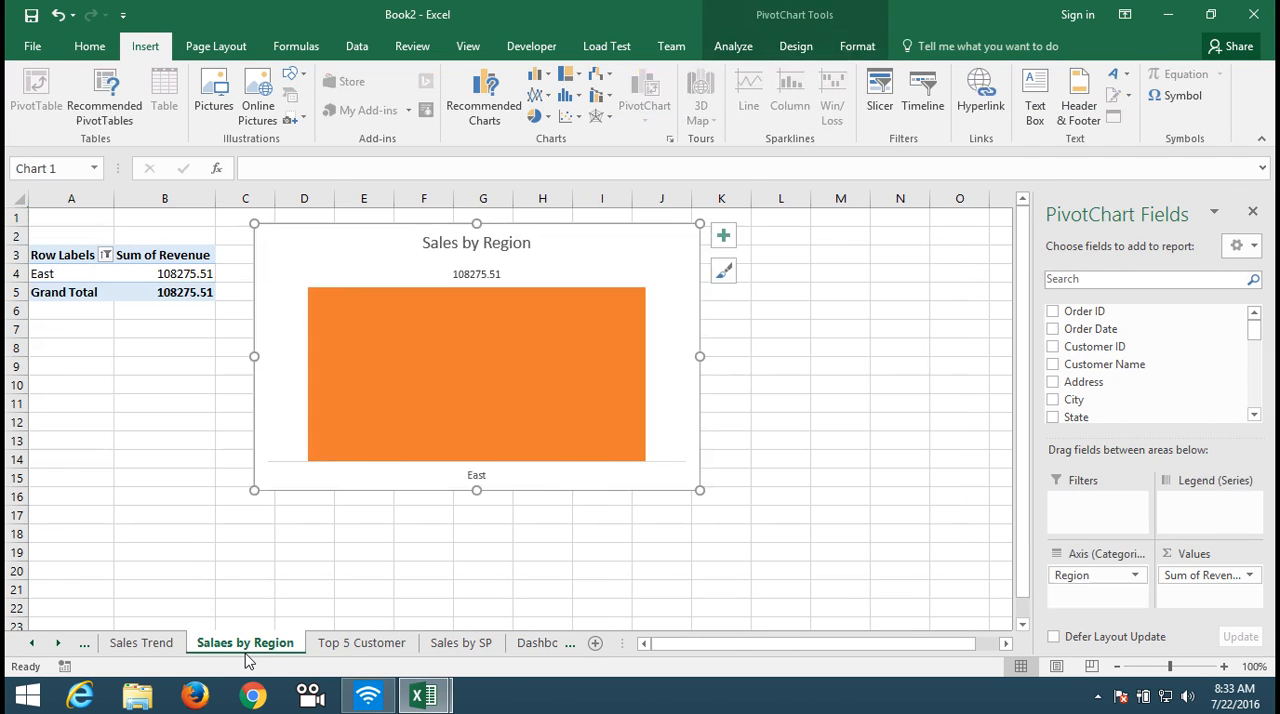
{"action": "right_click", "coordinate": [322, 489]}
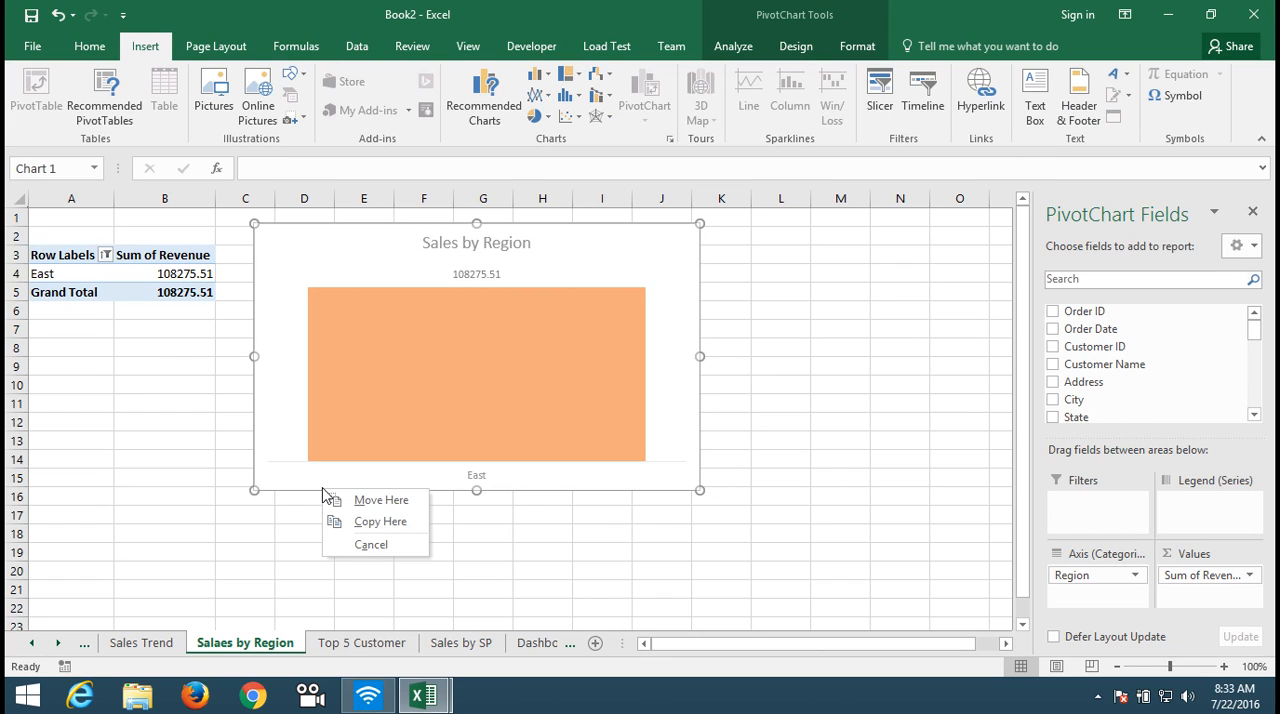
{"action": "key", "text": "Escape"}
{"action": "right_click", "coordinate": [392, 244]}
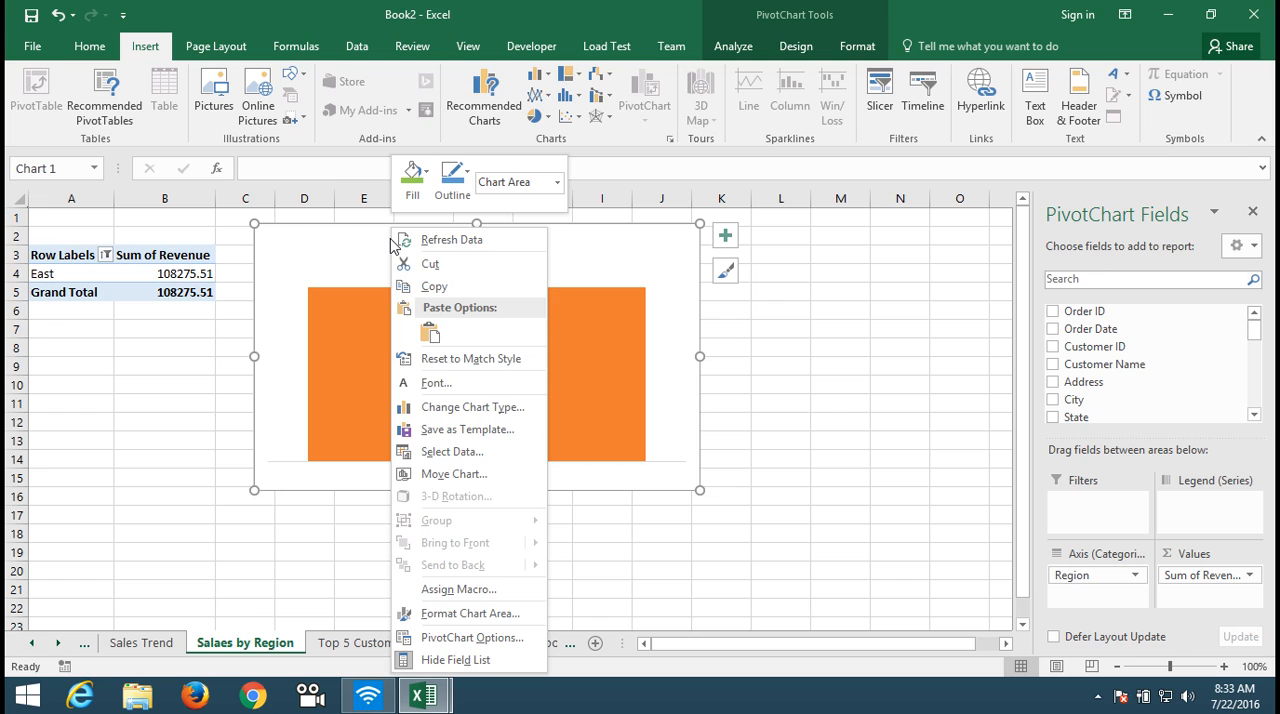
{"action": "key", "text": "Escape"}
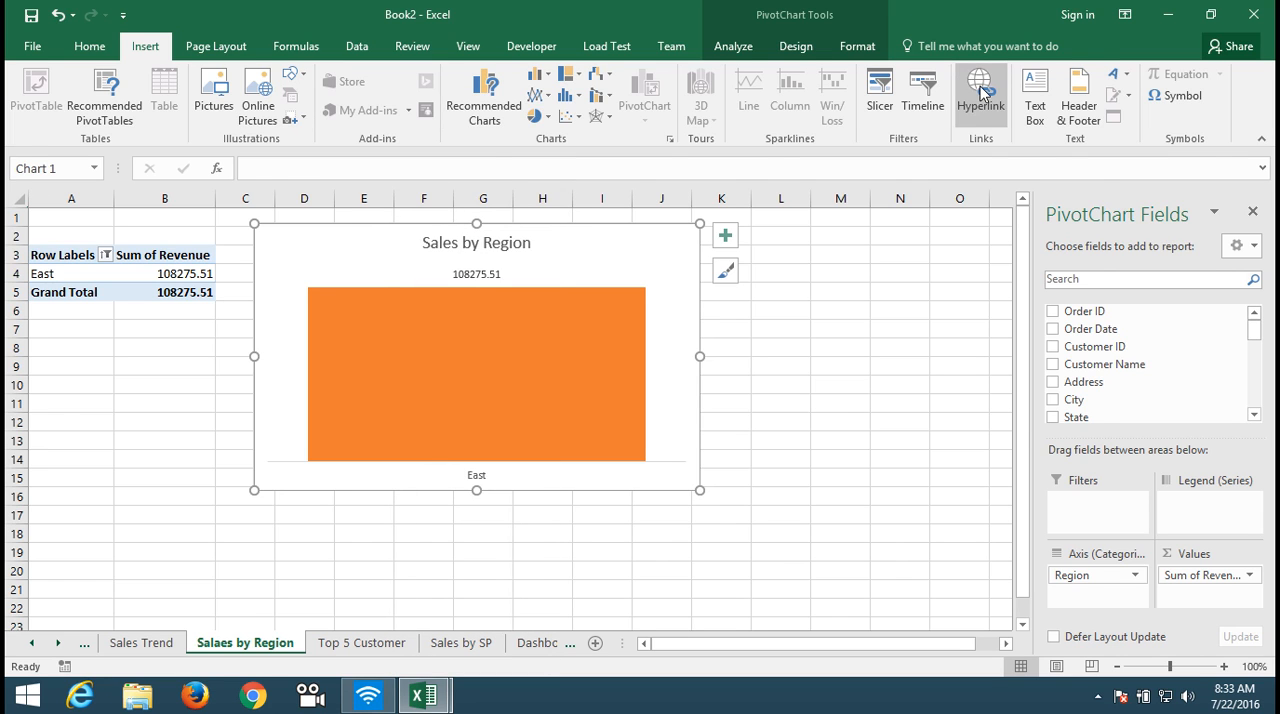
{"action": "left_click", "coordinate": [981, 92]}
{"action": "left_click", "coordinate": [1014, 216]}
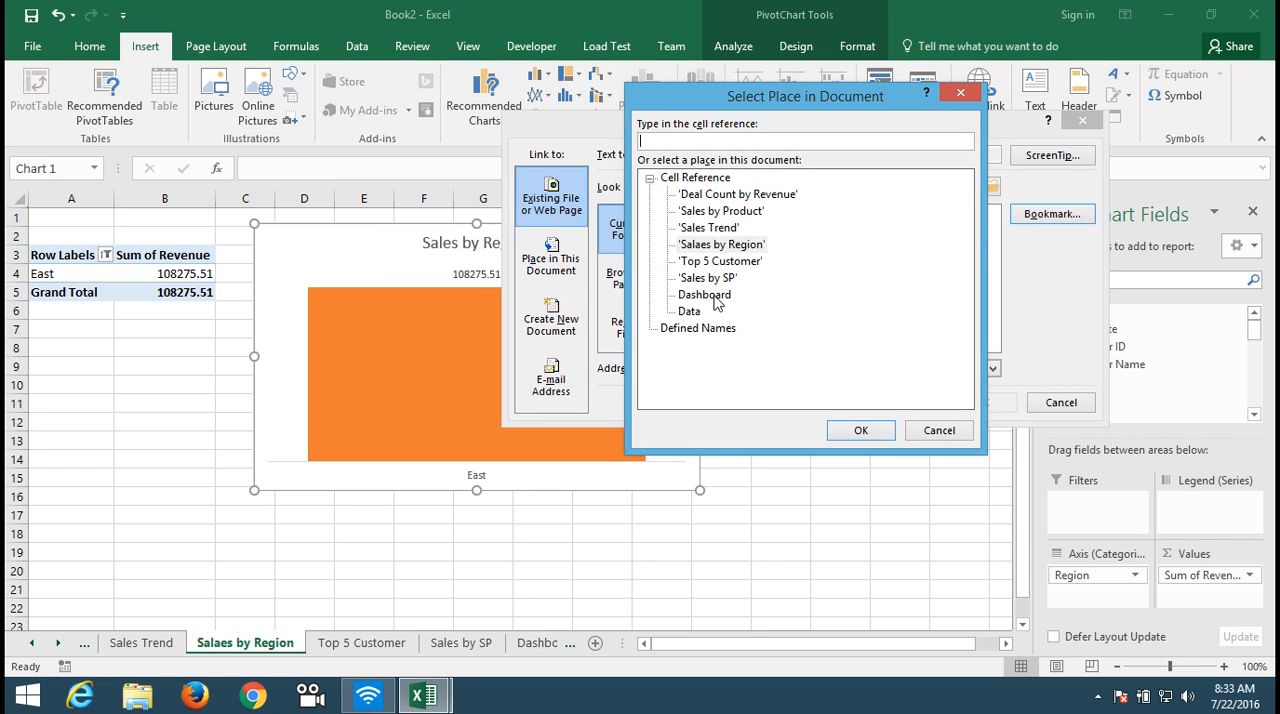
{"action": "double_click", "coordinate": [714, 298]}
{"action": "left_click", "coordinate": [984, 401]}
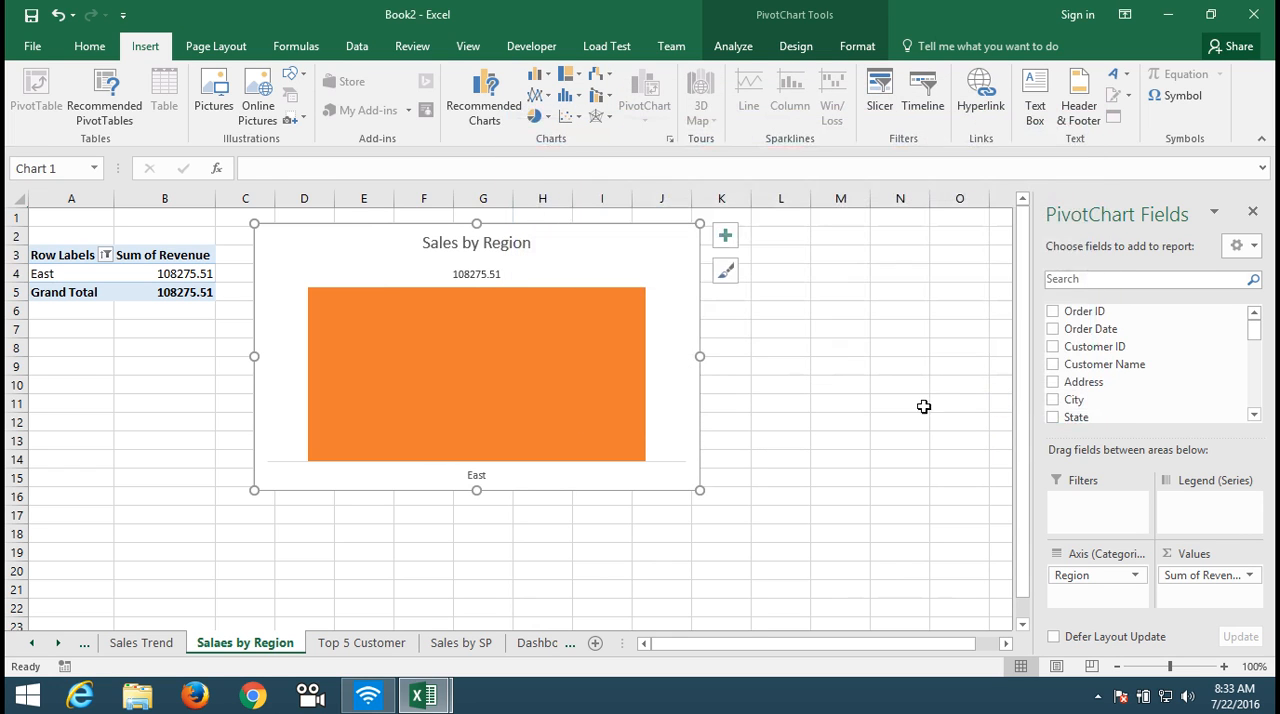
Step: Hyperlink the Total chart on the Top 5 Customer sheet to cell A1 of the Dashboard sheet
{"action": "left_click", "coordinate": [359, 645]}
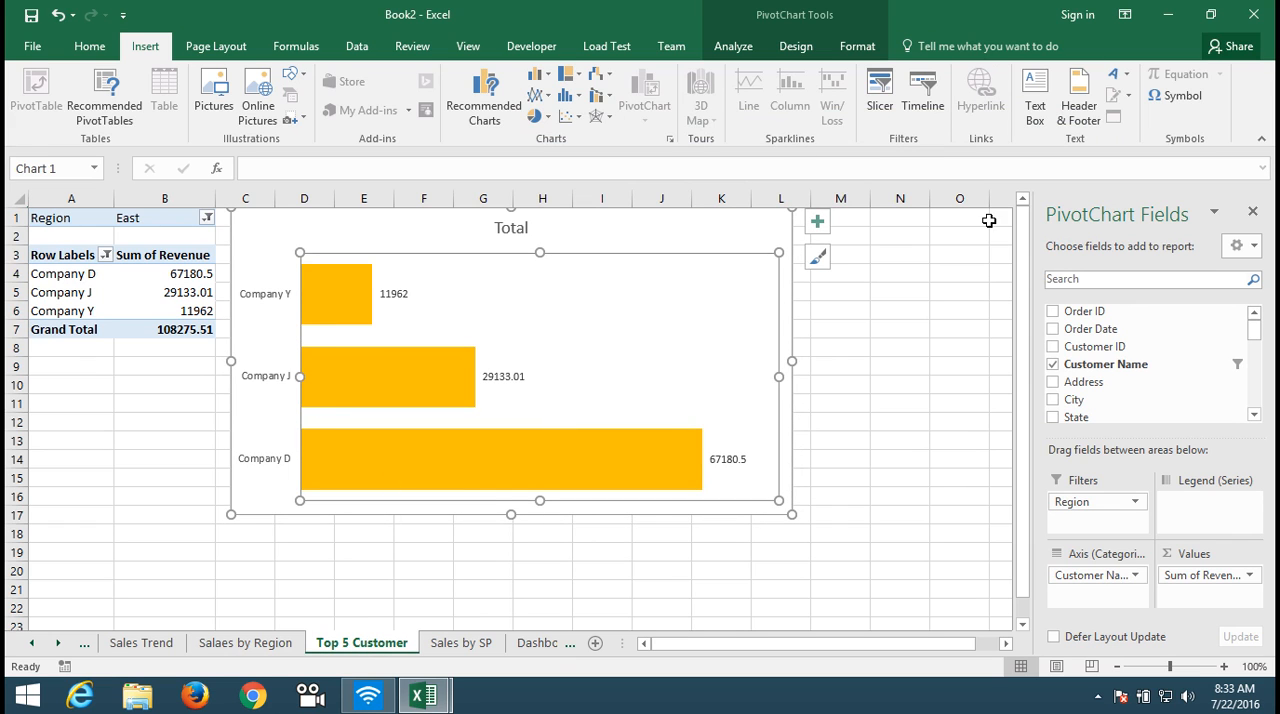
{"action": "left_click", "coordinate": [757, 222]}
{"action": "left_click", "coordinate": [1005, 118]}
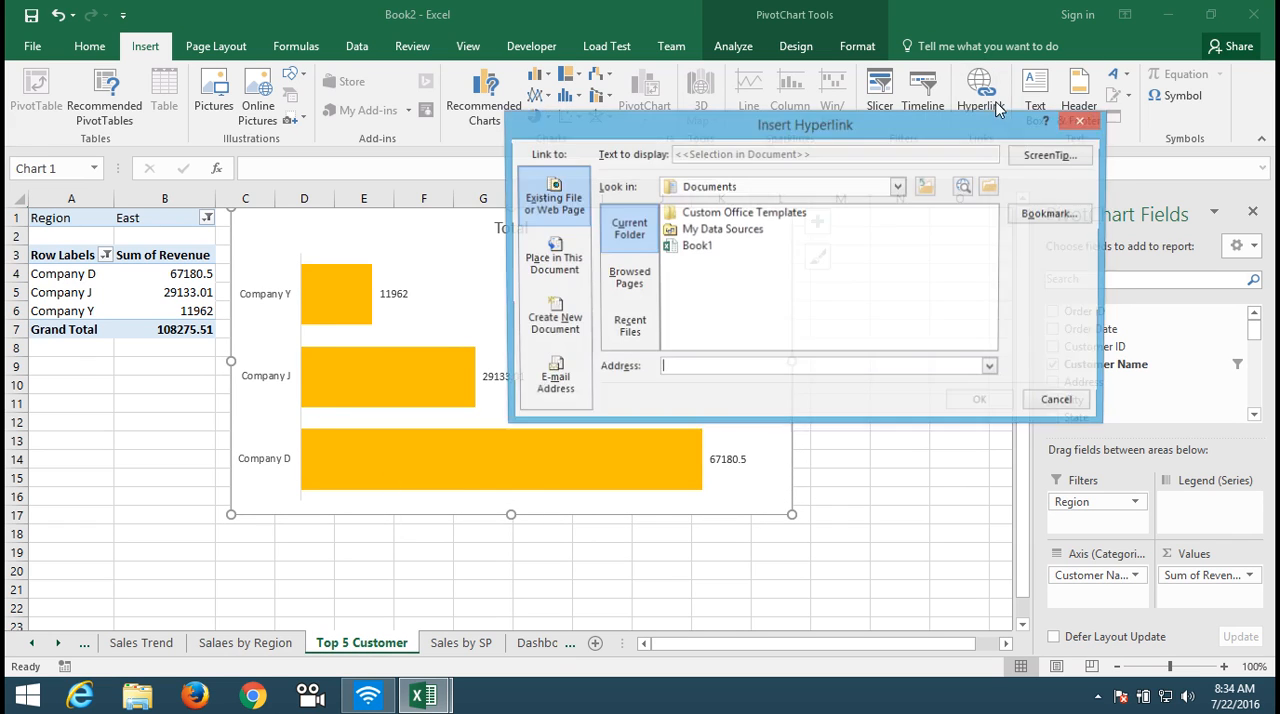
{"action": "left_click", "coordinate": [1040, 218]}
{"action": "double_click", "coordinate": [694, 298]}
{"action": "left_click", "coordinate": [977, 408]}
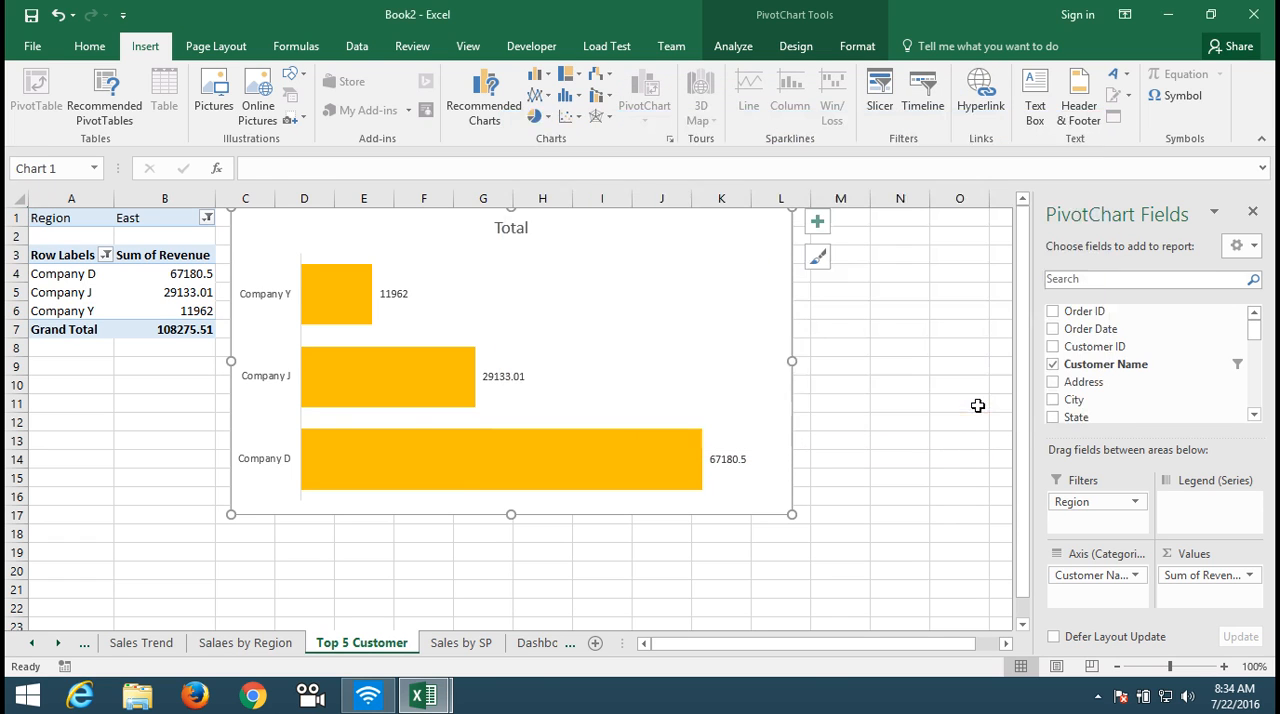
Step: Hyperlink the Sales by Salesperson chart on the Sales by SP sheet to cell A1 of the Dashboard sheet
{"action": "left_click", "coordinate": [455, 643]}
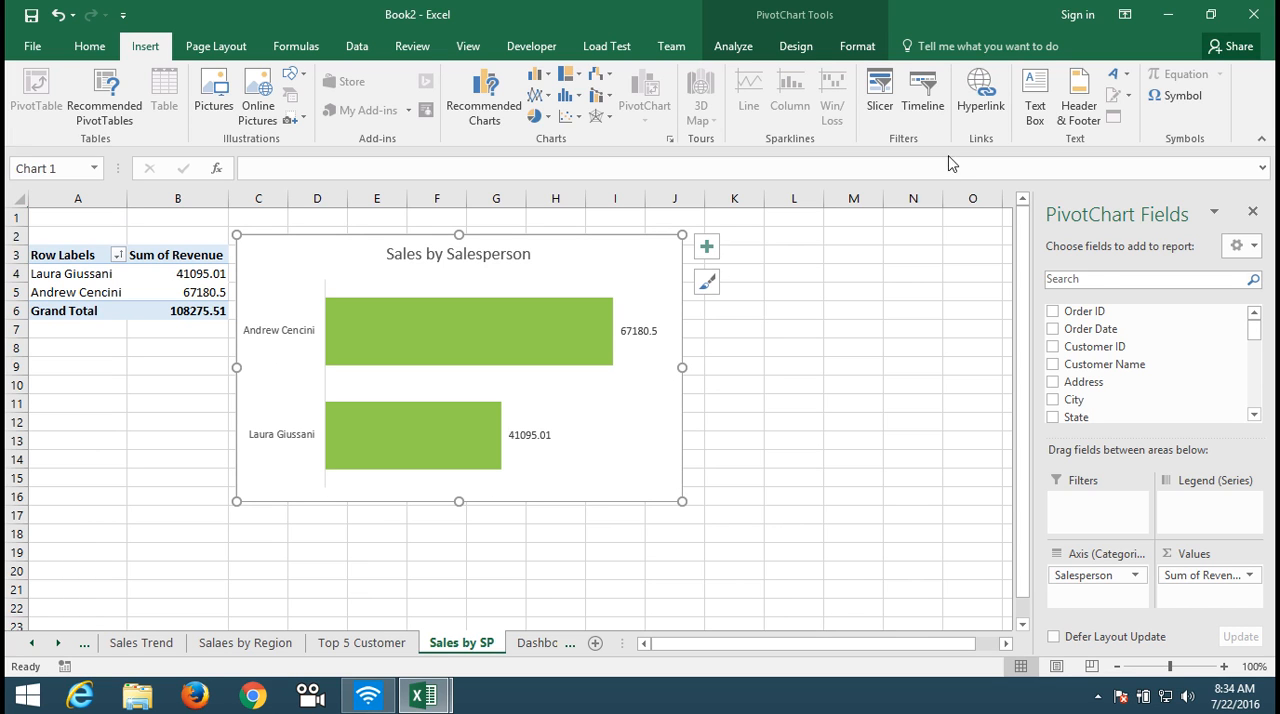
{"action": "left_click", "coordinate": [968, 110]}
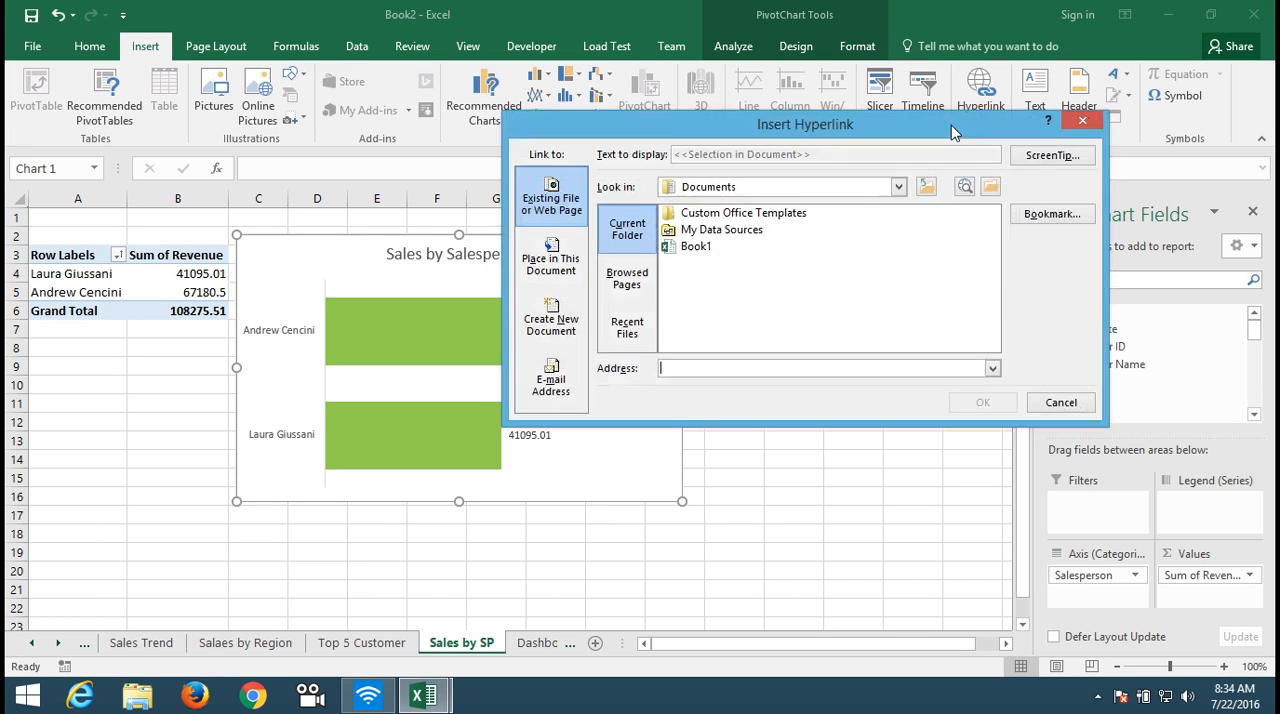
{"action": "left_click", "coordinate": [1034, 214]}
{"action": "left_click", "coordinate": [729, 299]}
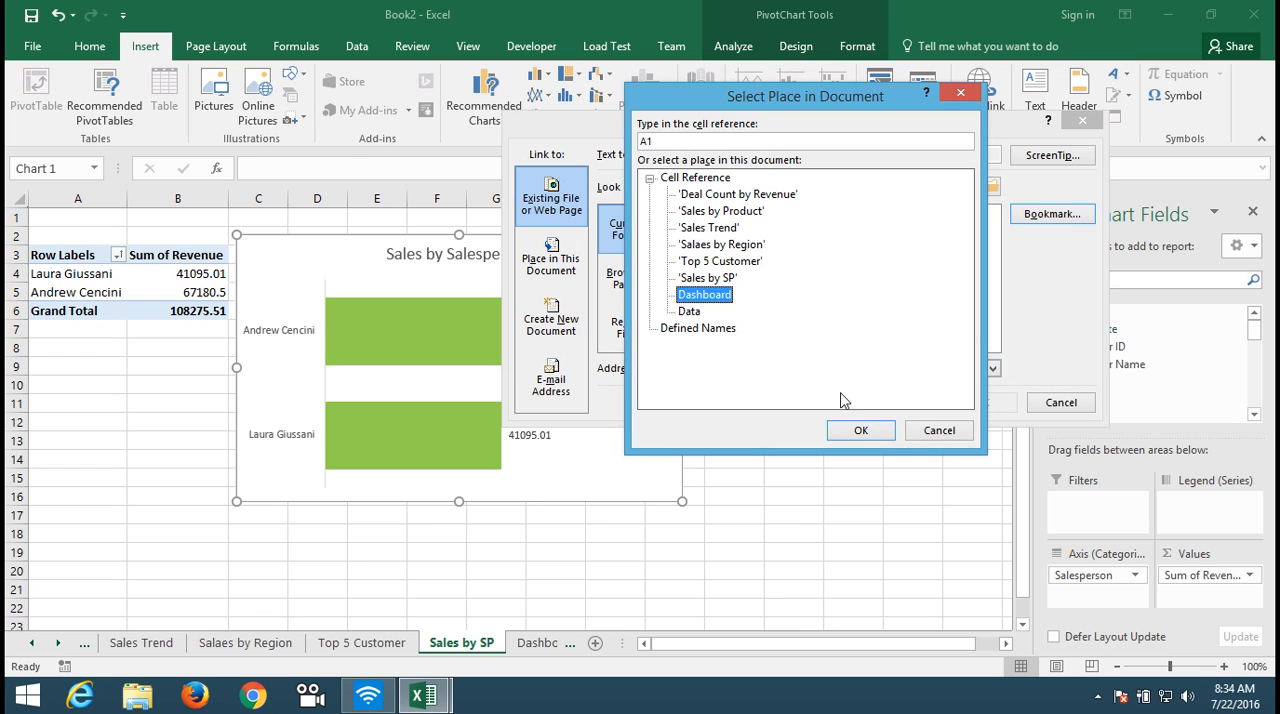
{"action": "left_click", "coordinate": [860, 430]}
{"action": "left_click", "coordinate": [980, 402]}
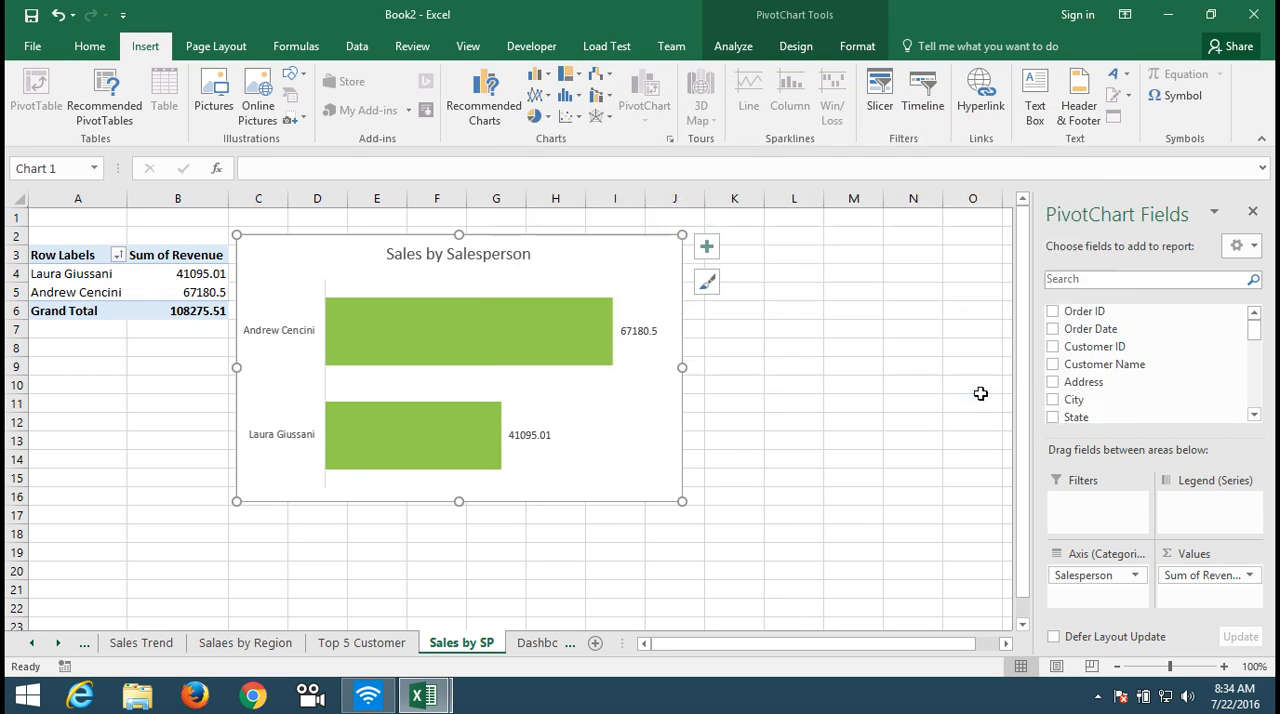
Step: Hyperlink the Count of Transaction By Invoice Amout chart on the Deal Count by Revenue sheet to cell A1 of the Dashboard sheet
{"action": "left_click", "coordinate": [32, 643]}
{"action": "left_click", "coordinate": [32, 643]}
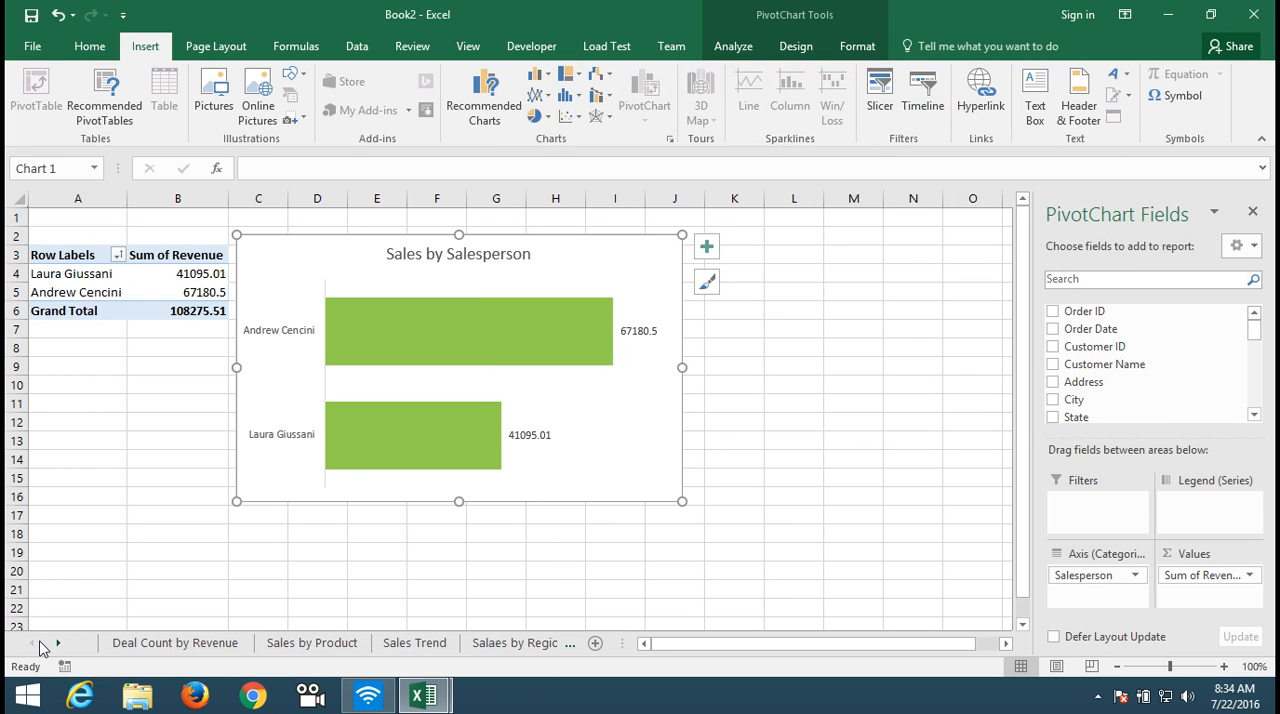
{"action": "left_click", "coordinate": [165, 643]}
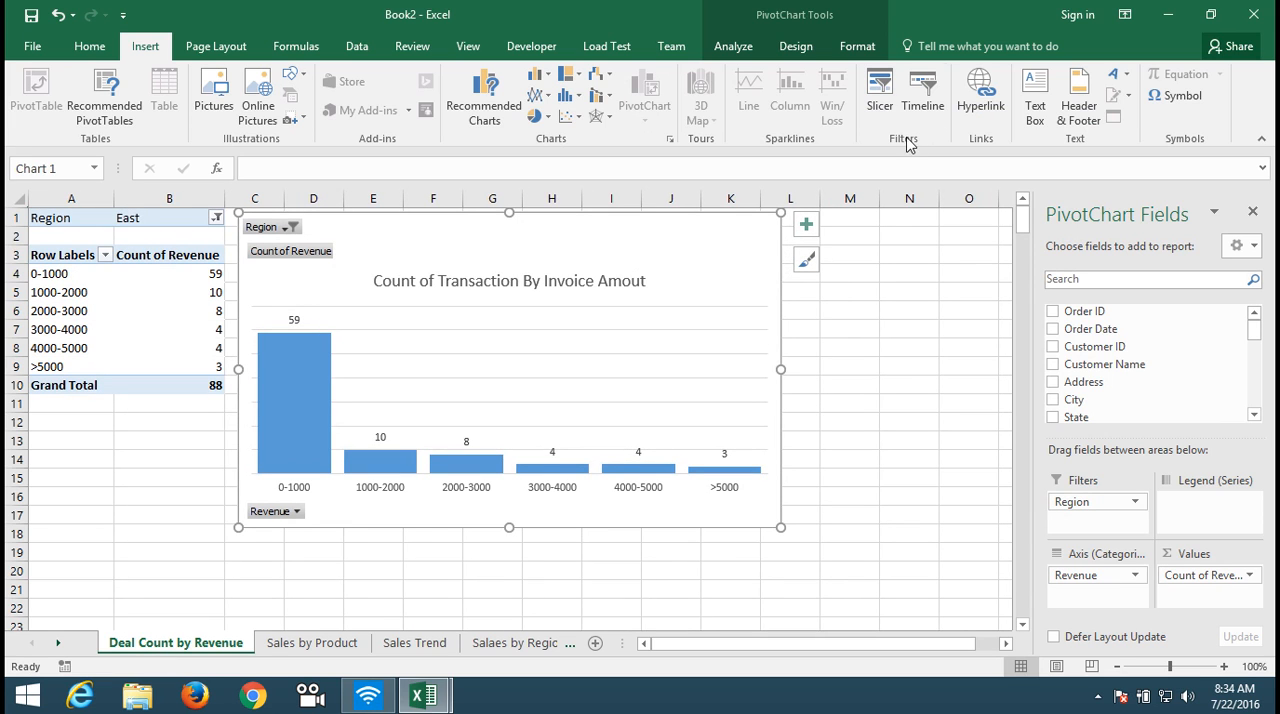
{"action": "left_click", "coordinate": [979, 95]}
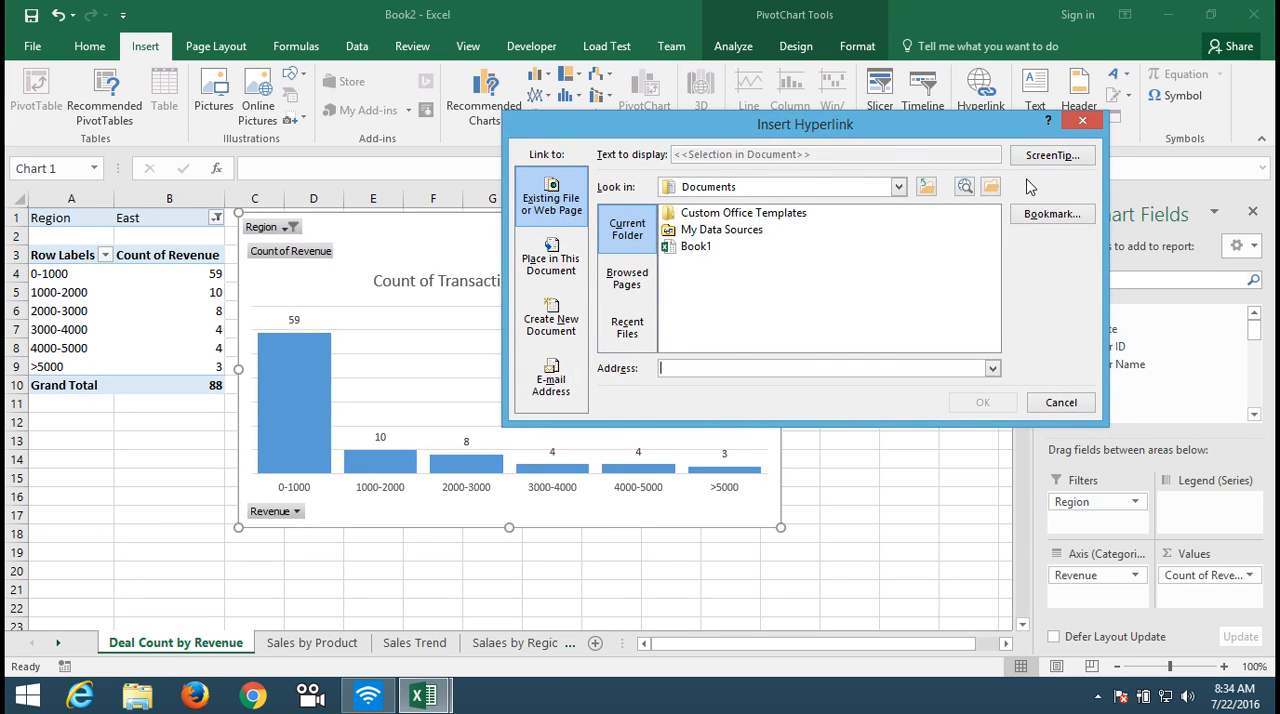
{"action": "left_click", "coordinate": [1049, 213]}
{"action": "left_click", "coordinate": [736, 296]}
{"action": "left_click", "coordinate": [860, 430]}
{"action": "left_click", "coordinate": [963, 402]}
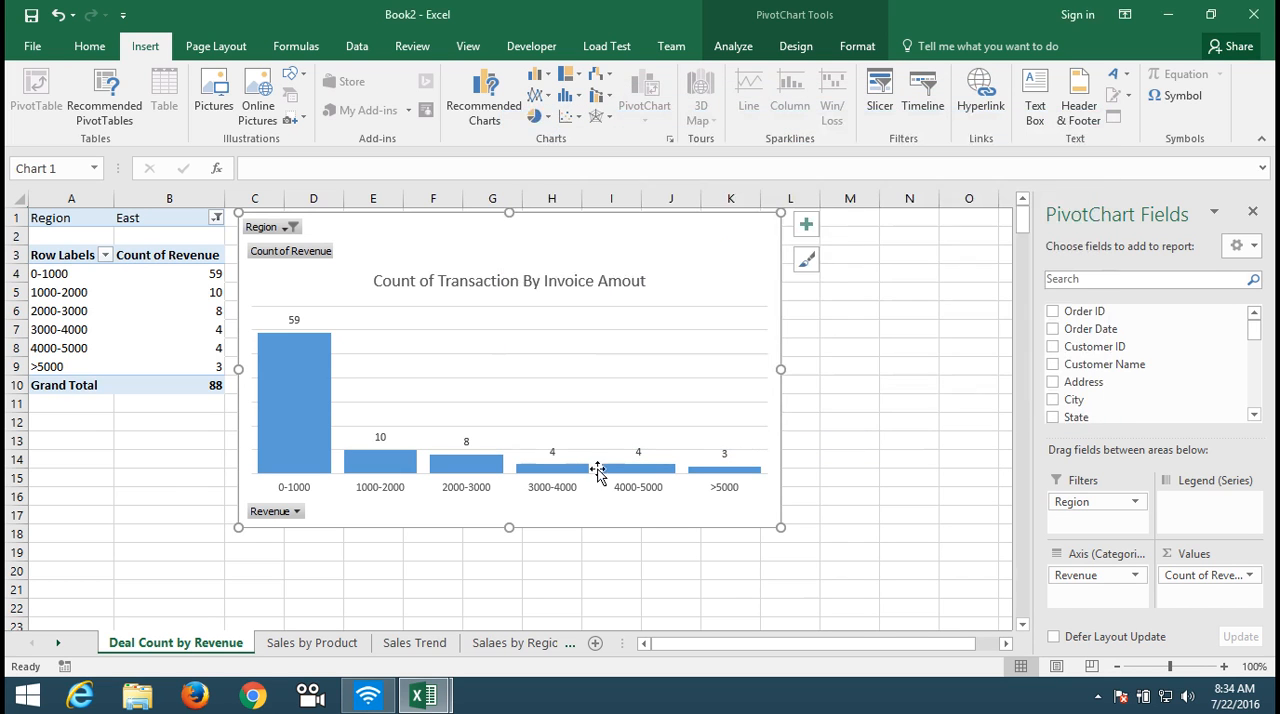
Step: Check the Sales by Product and Sales Trend sheets, and follow the 2014 Sales Trend chart's link back to the Dashboard
{"action": "left_click", "coordinate": [300, 643]}
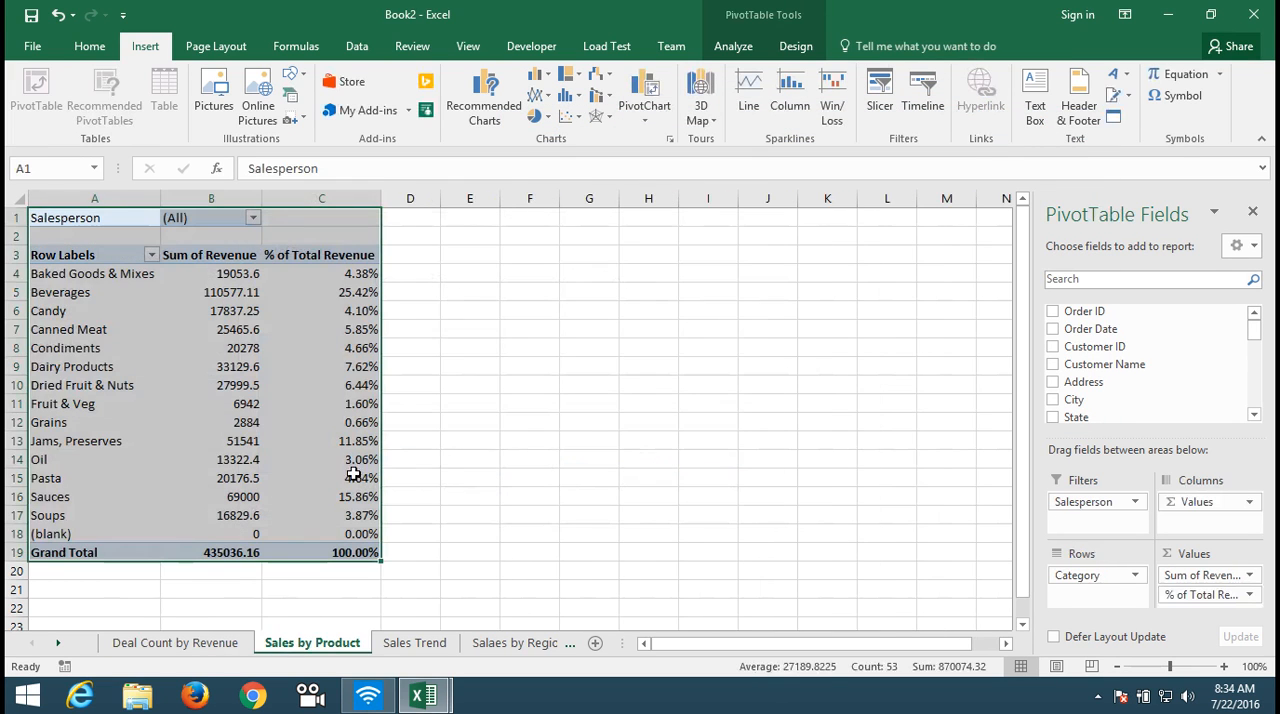
{"action": "left_click", "coordinate": [395, 643]}
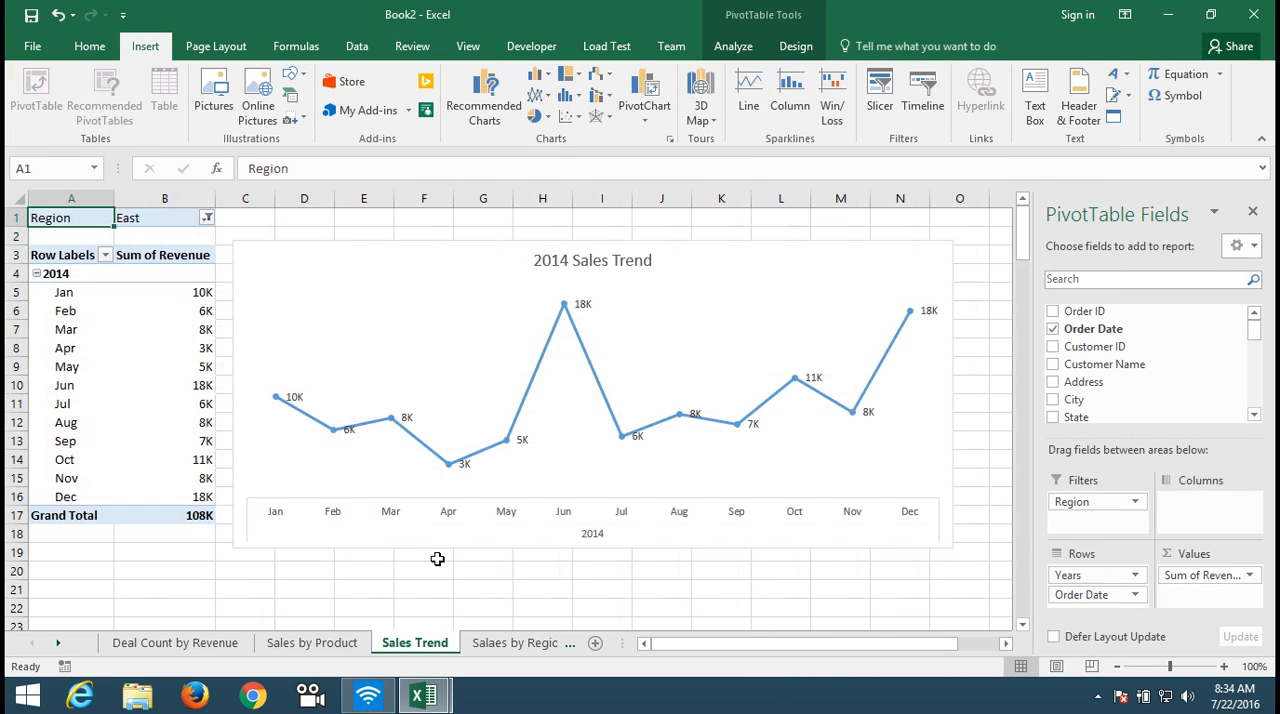
{"action": "left_click", "coordinate": [815, 275]}
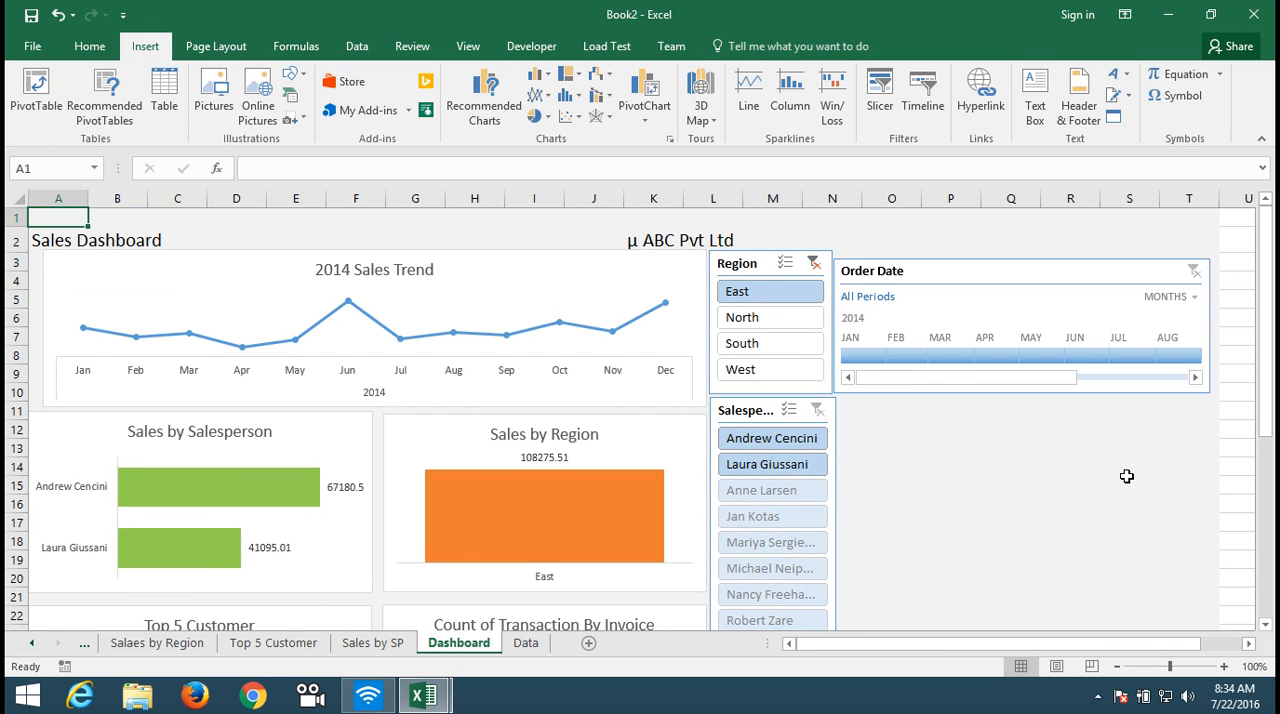
Step: Hide all unused columns of the Dashboard sheet from column U through XFD
{"action": "left_click_drag", "start_coordinate": [1262, 404], "coordinate": [1268, 378]}
{"action": "left_click", "coordinate": [1248, 355]}
{"action": "key", "text": "Right"}
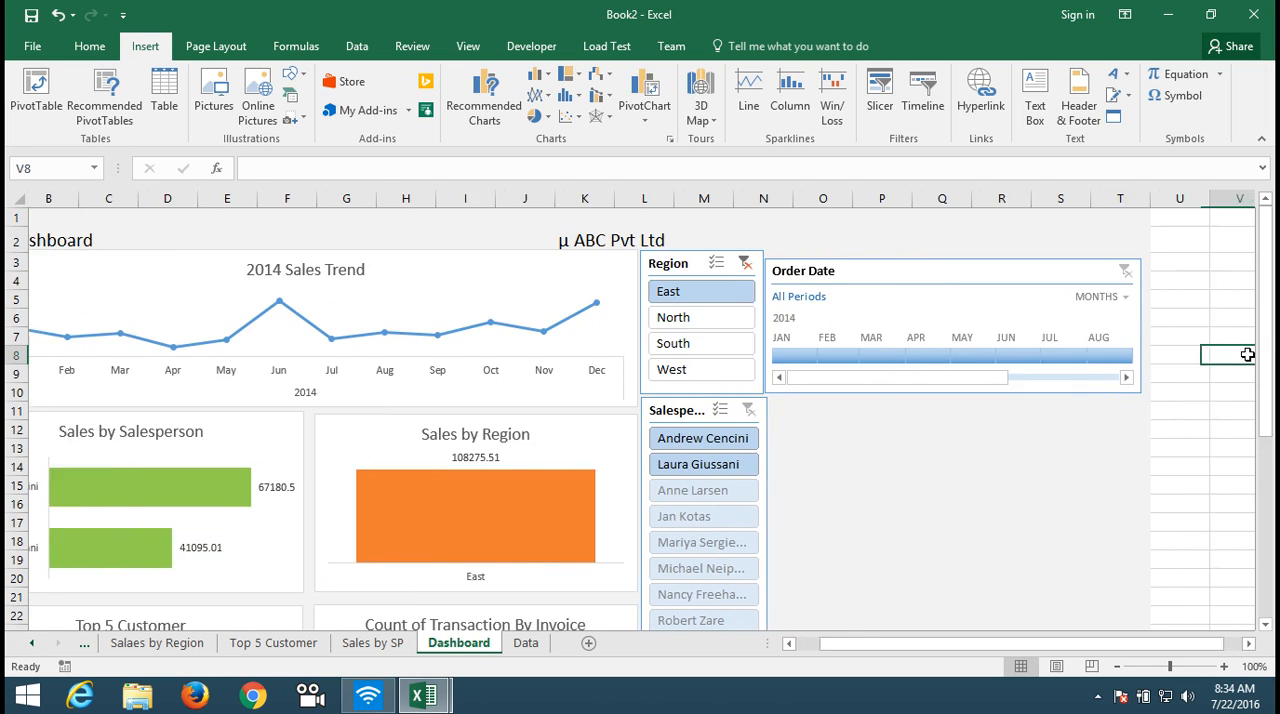
{"action": "key", "text": "Right"}
{"action": "key", "text": "Left"}
{"action": "key", "text": "Left"}
{"action": "key", "text": "Left"}
{"action": "key", "text": "Right"}
{"action": "key", "text": "ctrl+space"}
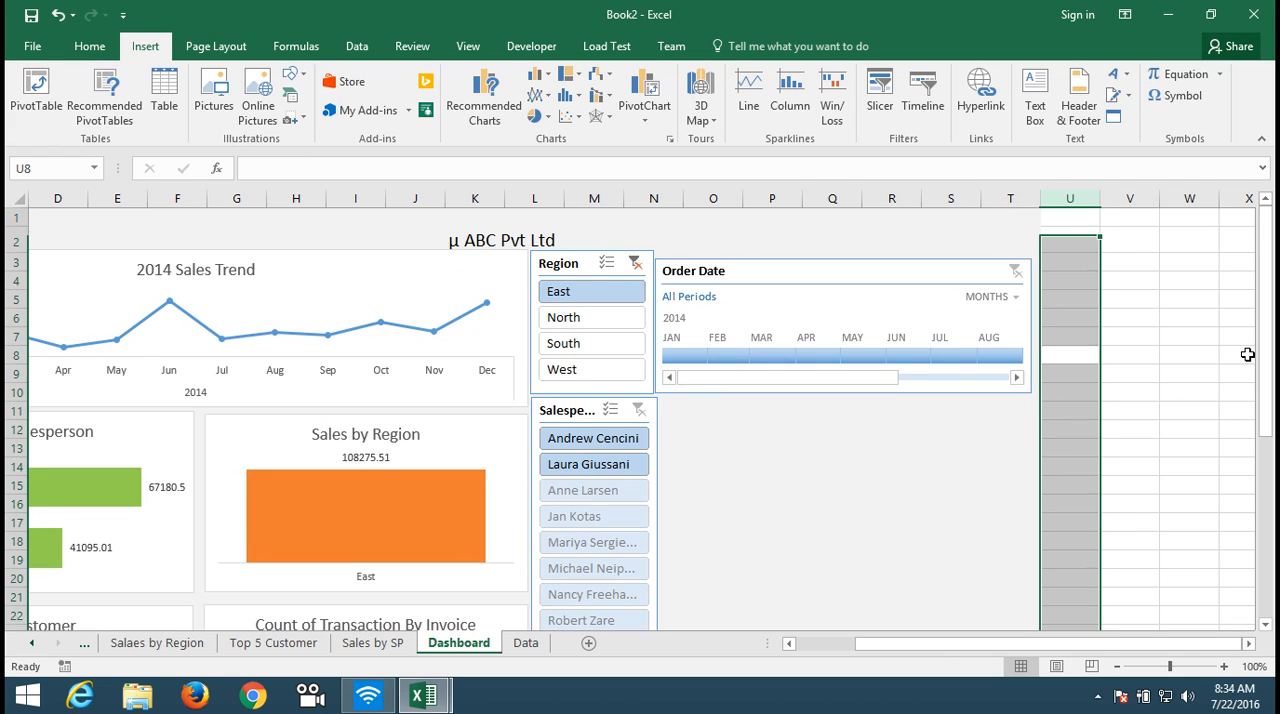
{"action": "key", "text": "ctrl+shift+Right"}
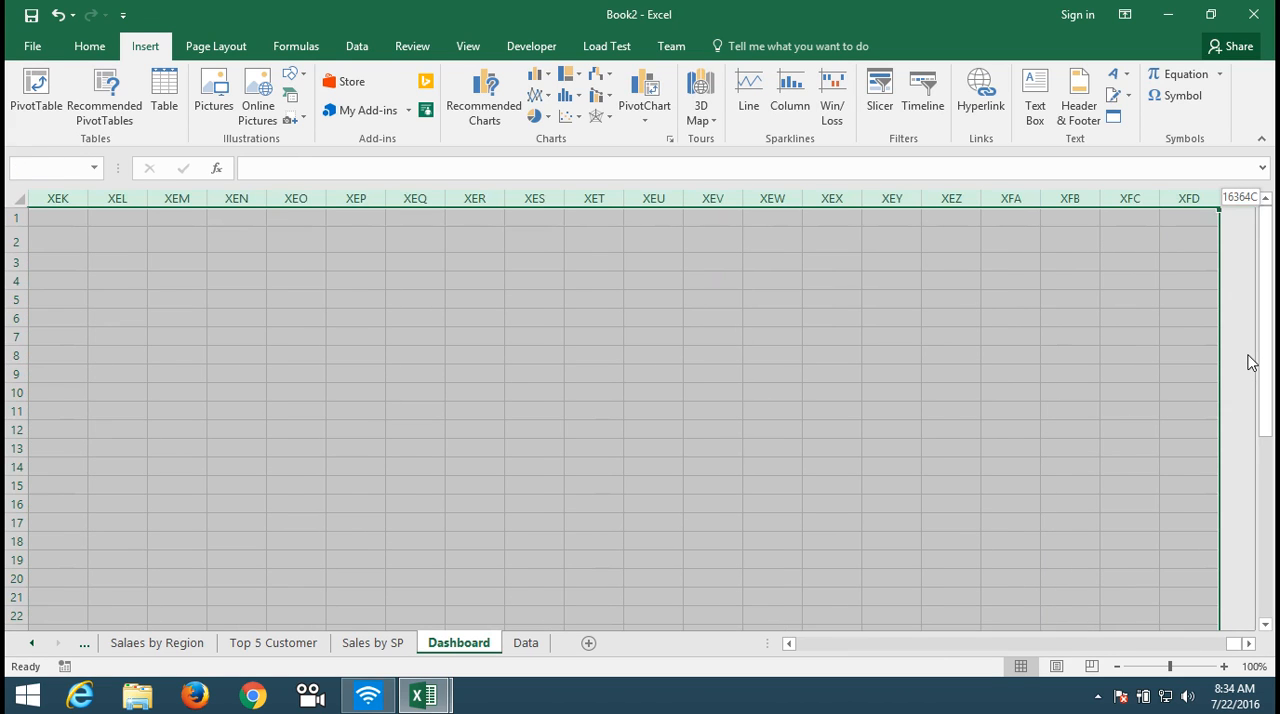
{"action": "right_click", "coordinate": [1096, 203]}
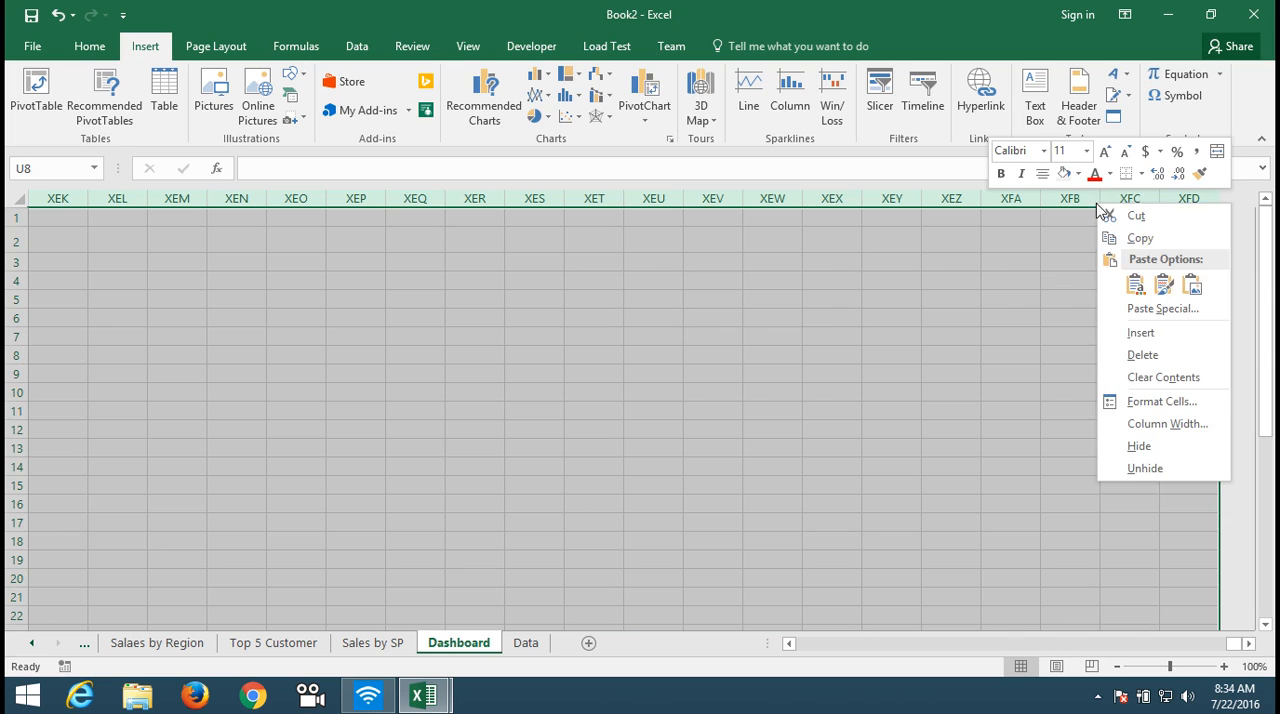
{"action": "left_click", "coordinate": [1140, 446]}
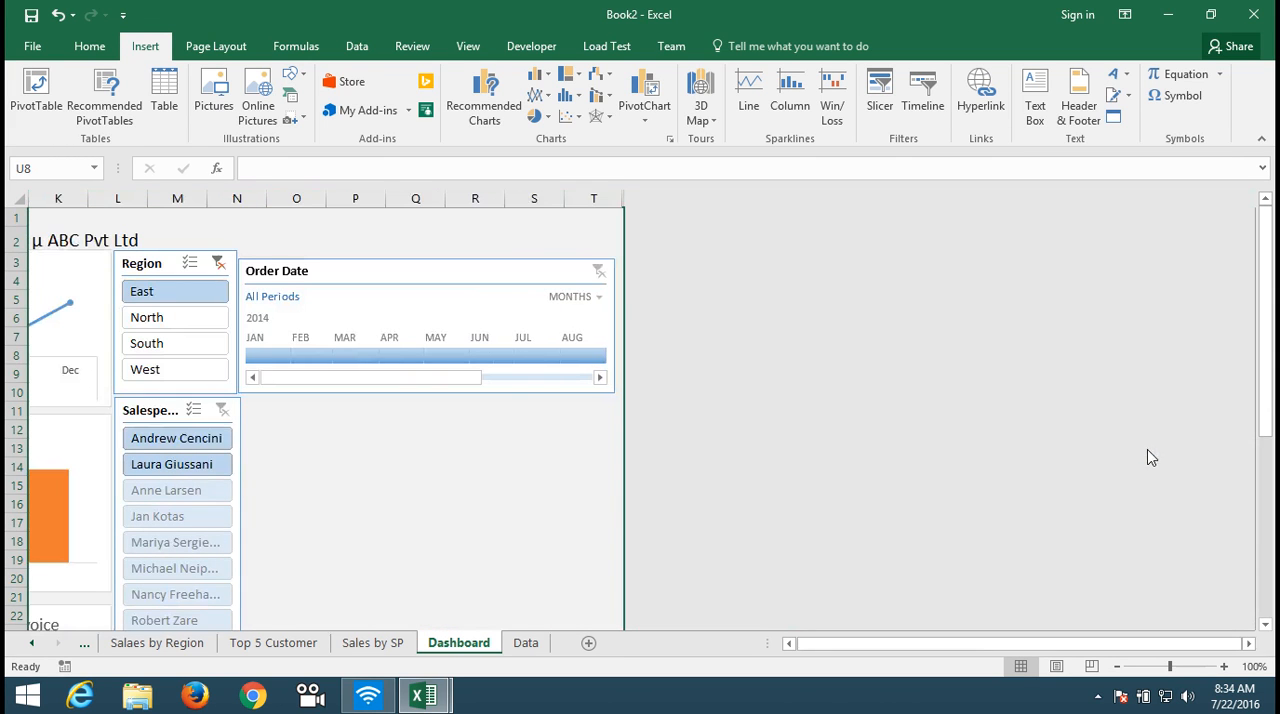
Step: Hide all unused rows of the Dashboard sheet from row 40 down to the last row
{"action": "key", "text": "Home"}
{"action": "key", "text": "Down"}
{"action": "key", "text": "Down"}
{"action": "key", "text": "Down"}
{"action": "key", "text": "Down"}
{"action": "key", "text": "Down"}
{"action": "key", "text": "Down"}
{"action": "key", "text": "Down"}
{"action": "key", "text": "Down"}
{"action": "key", "text": "Down"}
{"action": "key", "text": "Down"}
{"action": "key", "text": "Down"}
{"action": "key", "text": "Down"}
{"action": "key", "text": "Down"}
{"action": "key", "text": "Down"}
{"action": "key", "text": "Down"}
{"action": "key", "text": "Down"}
{"action": "key", "text": "Down"}
{"action": "key", "text": "Down"}
{"action": "key", "text": "Down"}
{"action": "key", "text": "Down"}
{"action": "key", "text": "Up"}
{"action": "key", "text": "Up"}
{"action": "key", "text": "Up"}
{"action": "key", "text": "ctrl+space"}
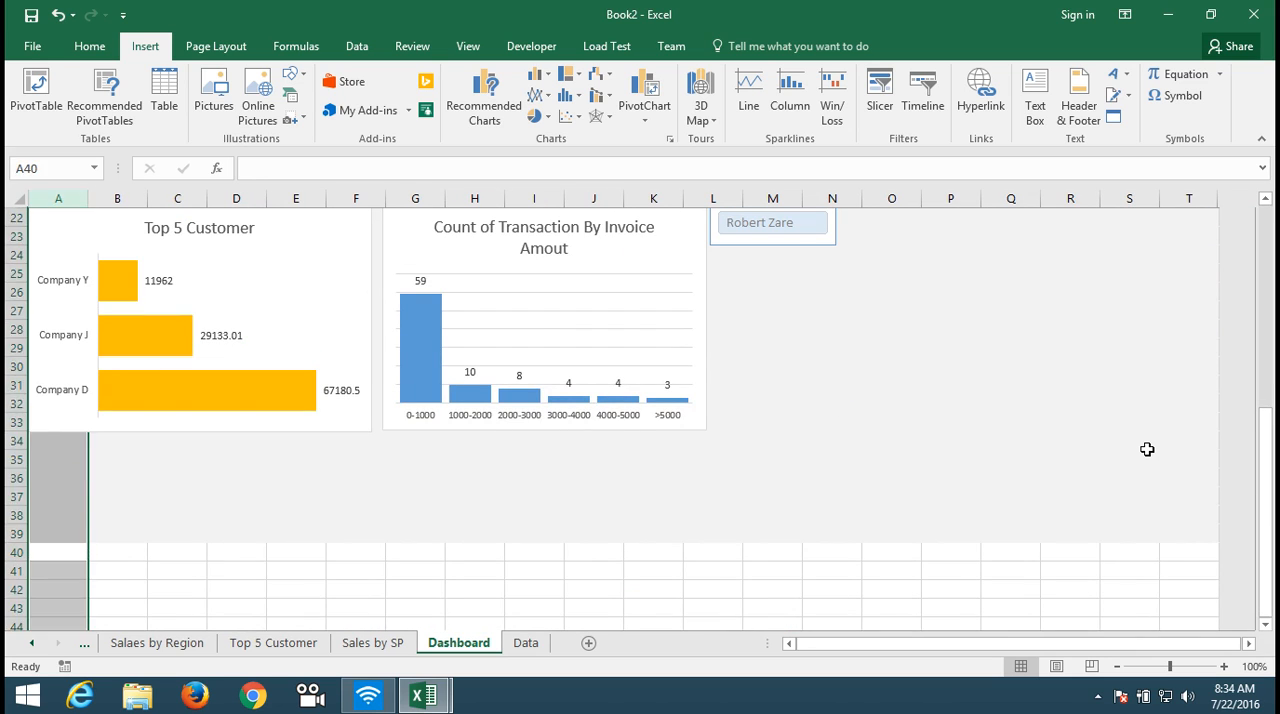
{"action": "key", "text": "Up"}
{"action": "key", "text": "Down"}
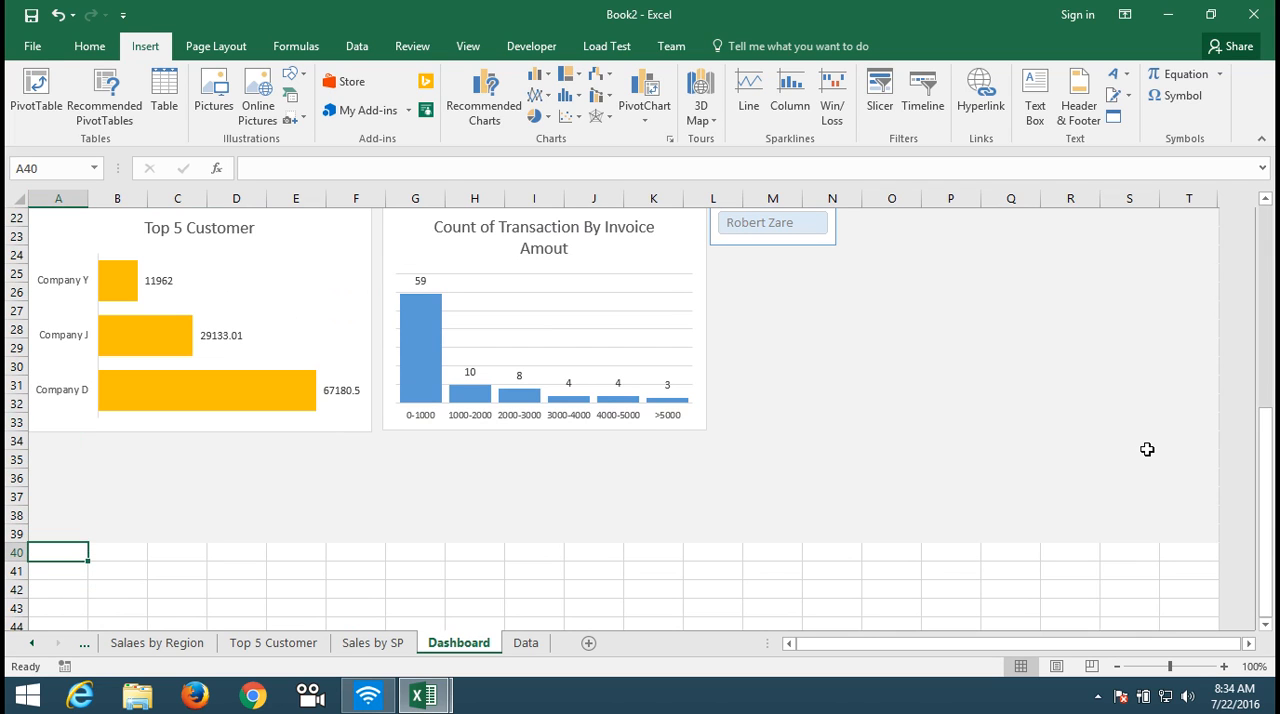
{"action": "key", "text": "shift+space"}
{"action": "key", "text": "ctrl+shift+Down"}
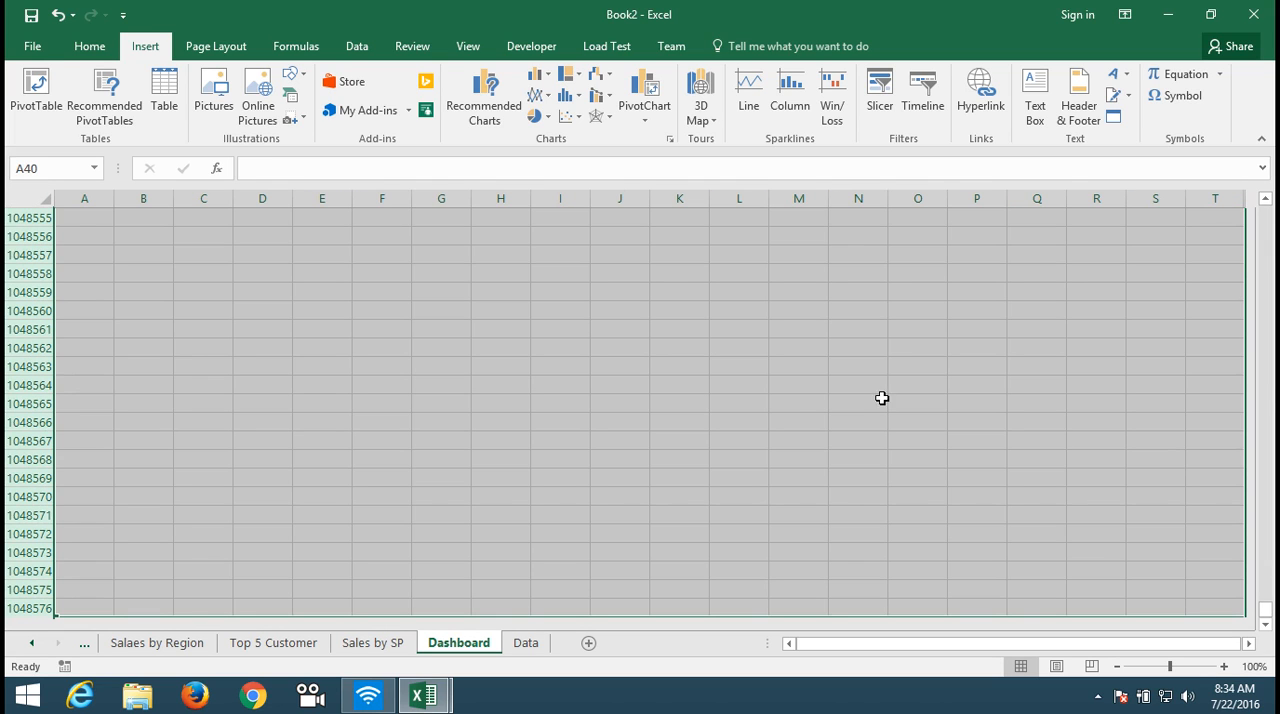
{"action": "right_click", "coordinate": [41, 367]}
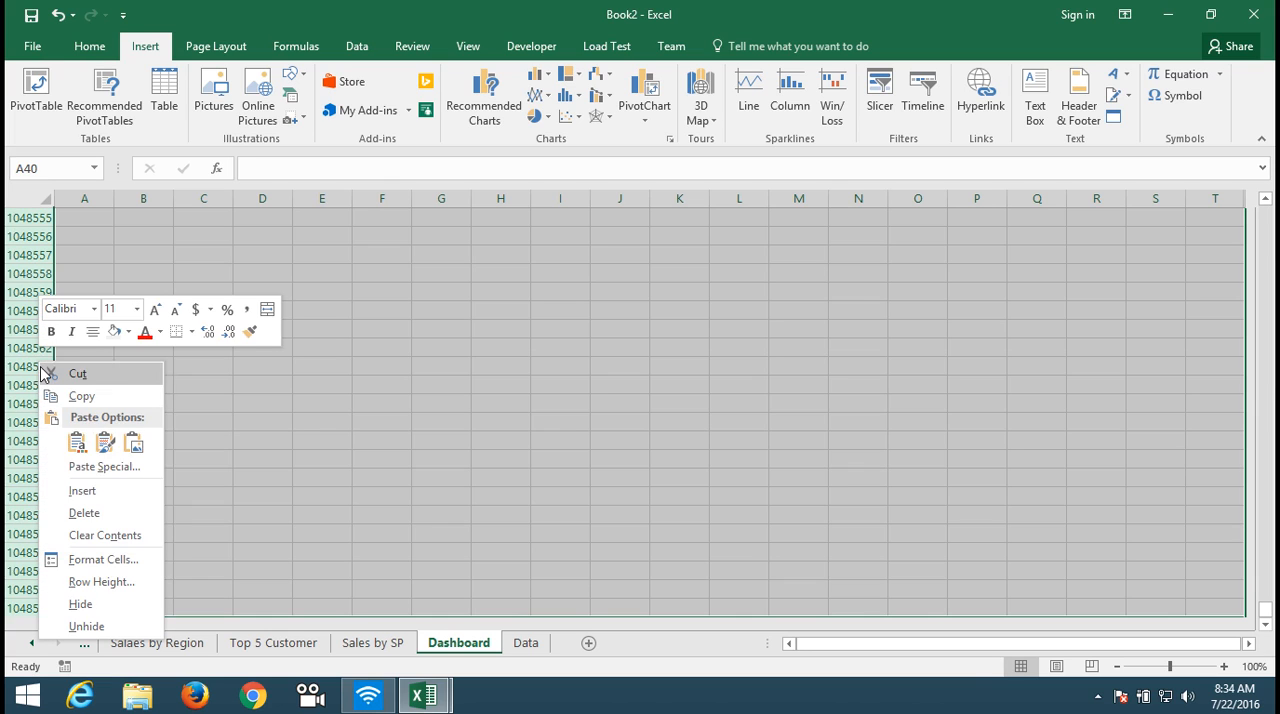
{"action": "left_click", "coordinate": [89, 605]}
{"action": "key", "text": "ctrl+Up"}
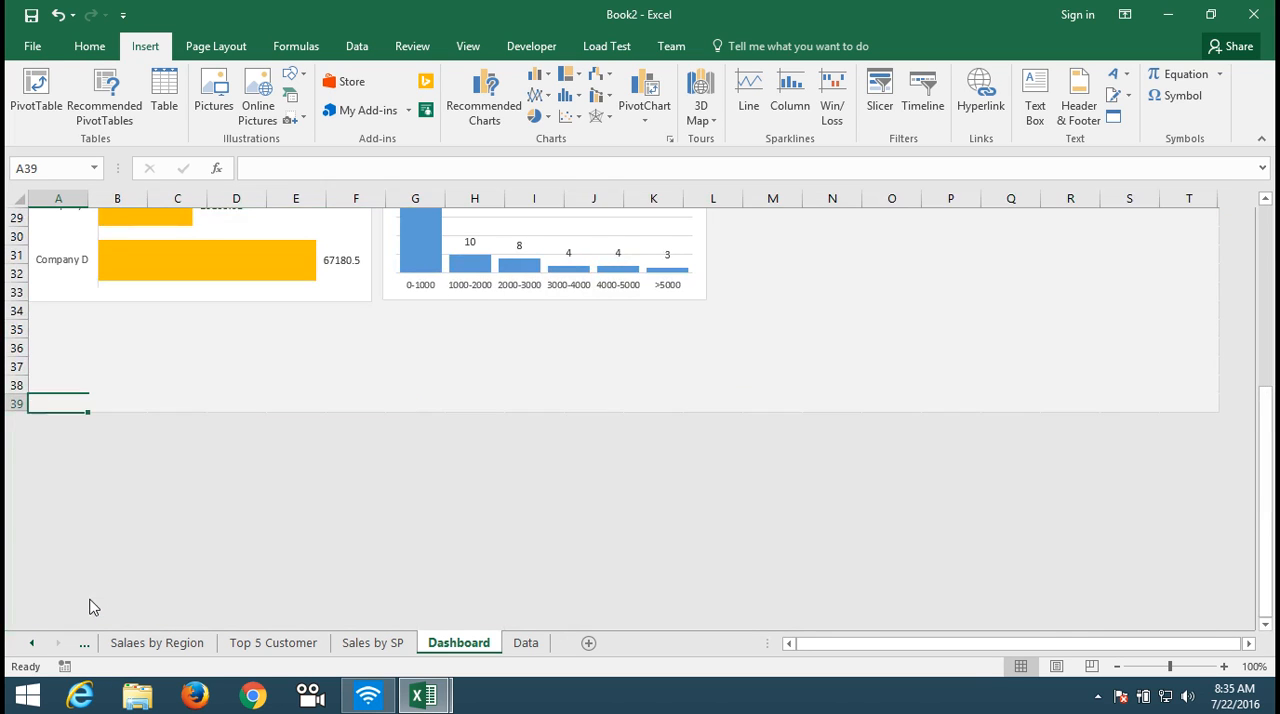
Step: Return to the start of the Dashboard and test the Sales by Salesperson chart links to the Sales by SP sheet and back
{"action": "key", "text": "ctrl+Home"}
{"action": "key", "text": "Down"}
{"action": "key", "text": "Down"}
{"action": "key", "text": "Down"}
{"action": "key", "text": "Down"}
{"action": "key", "text": "Down"}
{"action": "key", "text": "Down"}
{"action": "key", "text": "Down"}
{"action": "key", "text": "Down"}
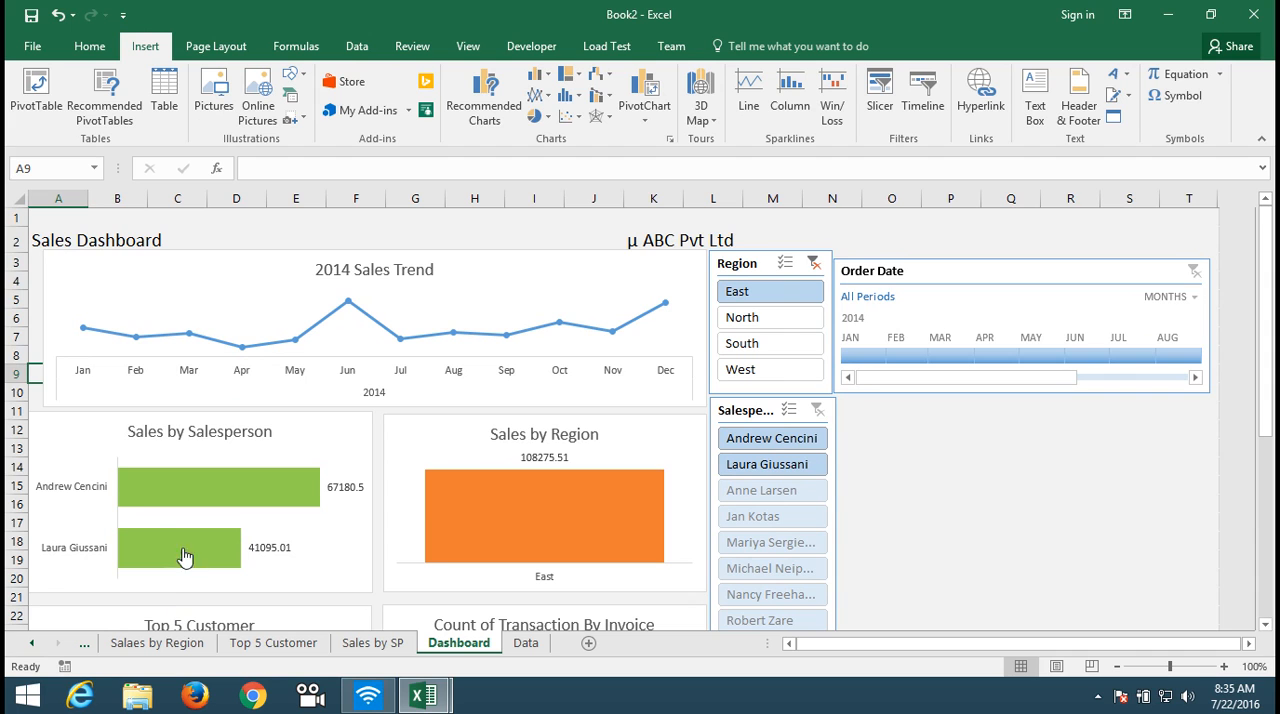
{"action": "key", "text": "ctrl+Page_Up"}
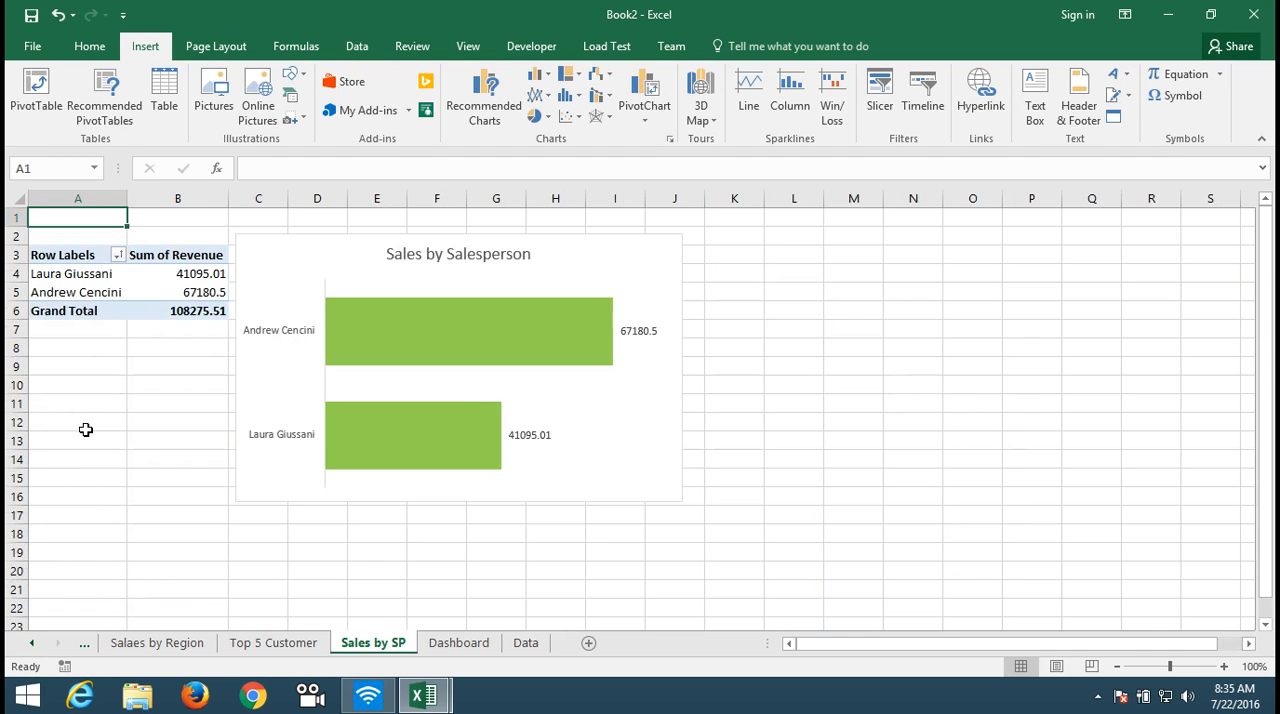
{"action": "left_click", "coordinate": [297, 449]}
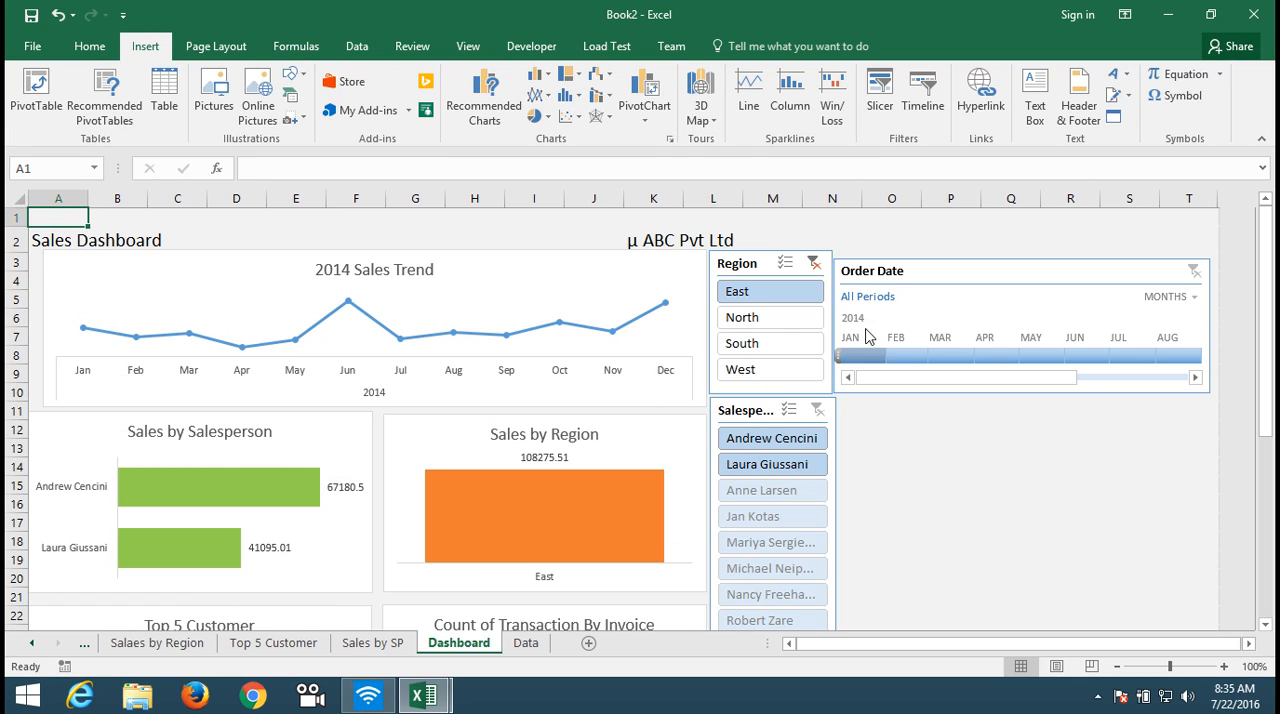
Step: Clear the Region slicer's filter, and test the Order Date timeline with Jan - May 2014 before clearing it again
{"action": "left_click", "coordinate": [815, 268]}
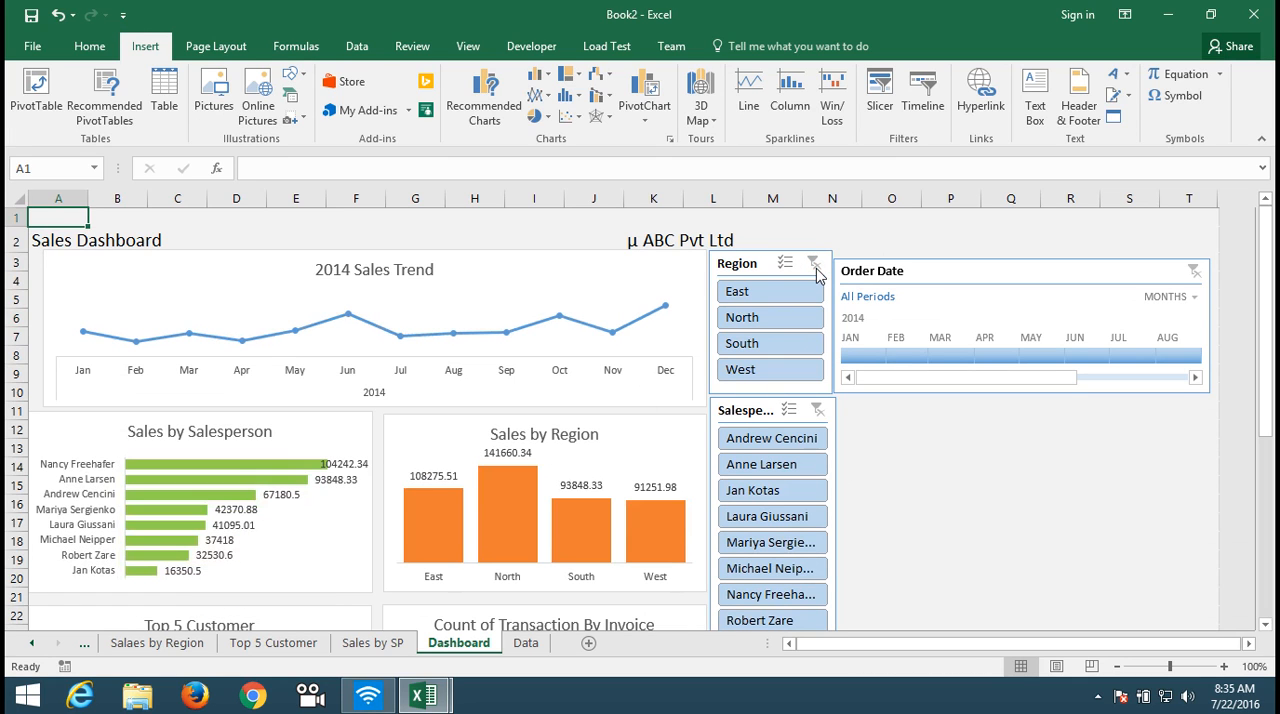
{"action": "left_click", "coordinate": [870, 355]}
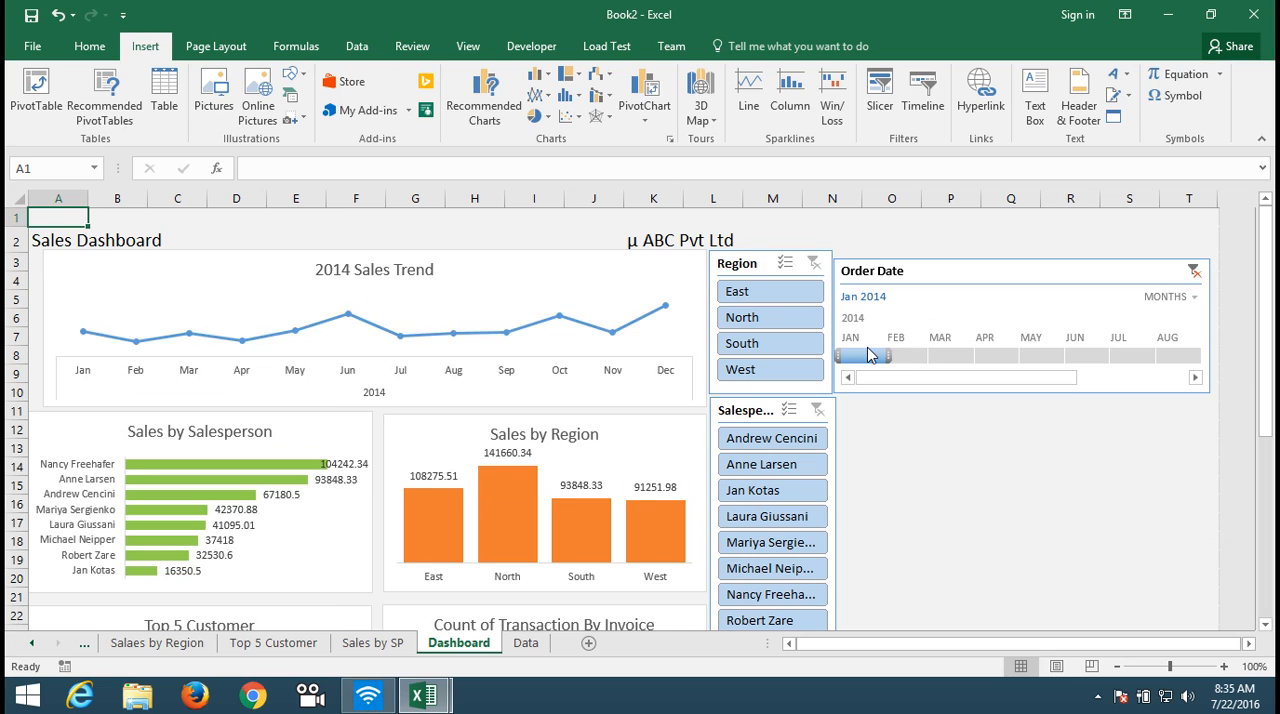
{"action": "left_click_drag", "start_coordinate": [868, 355], "coordinate": [1065, 358]}
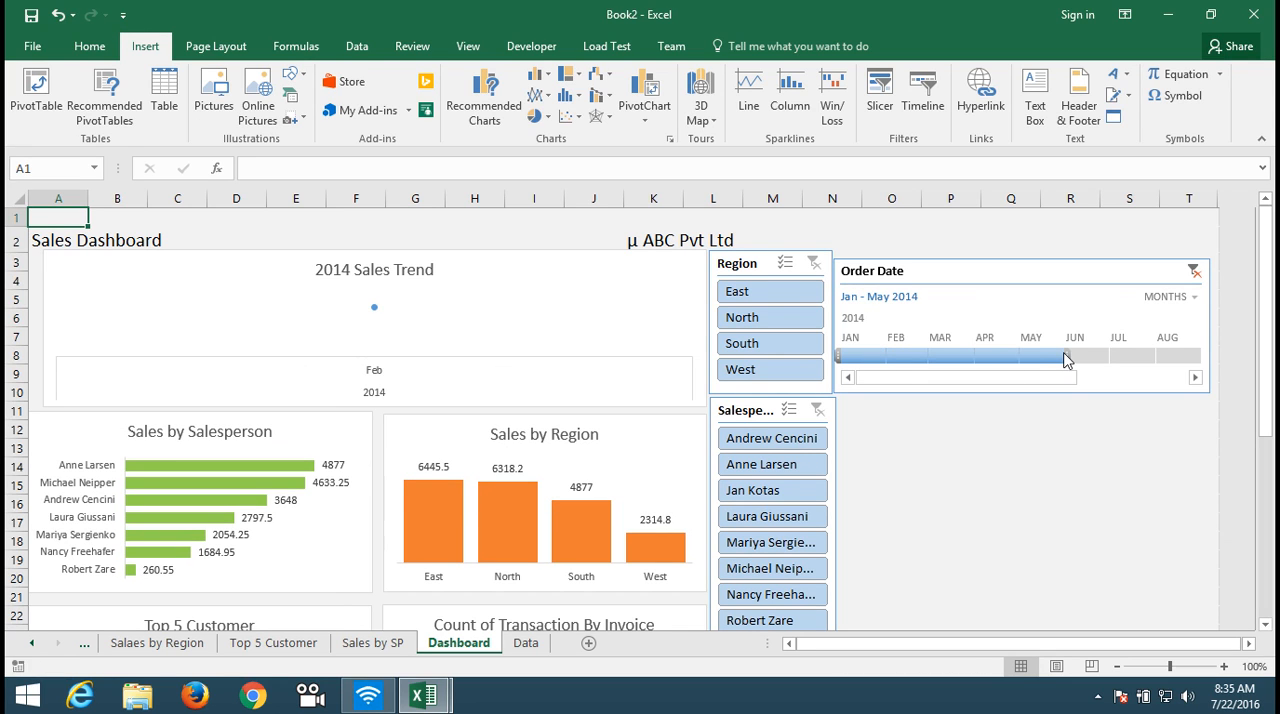
{"action": "left_click", "coordinate": [1193, 270]}
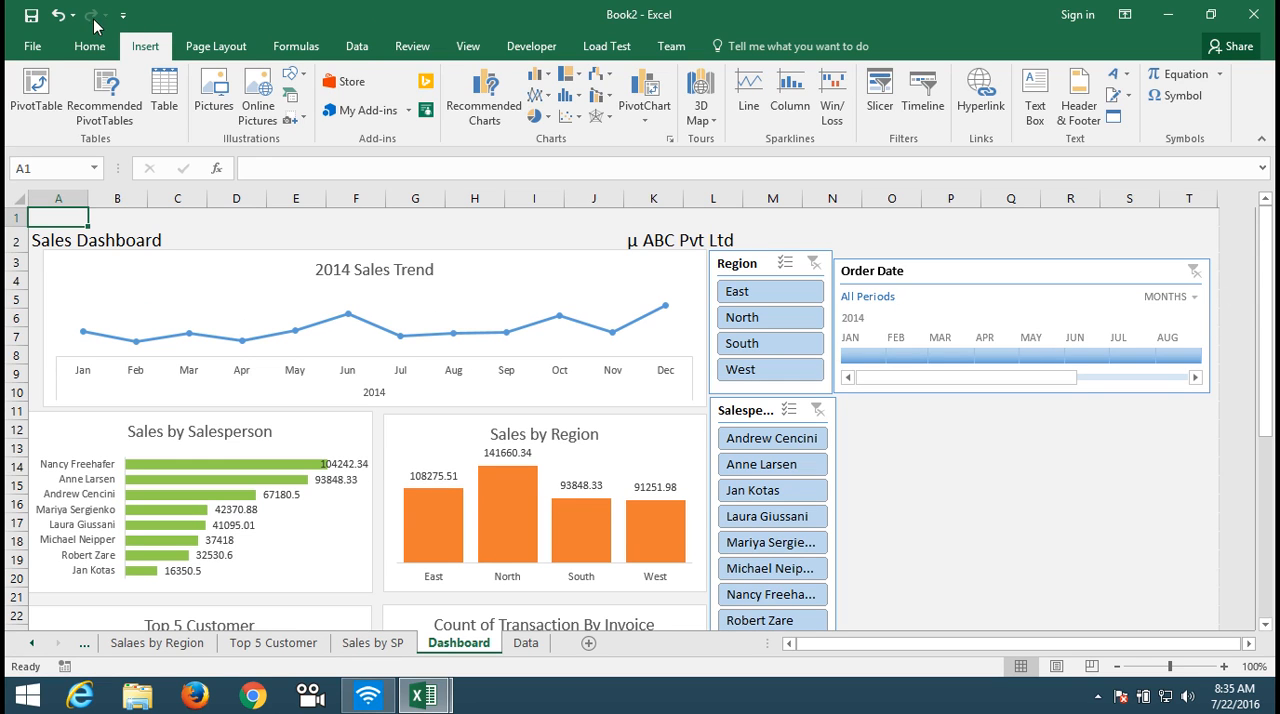
Step: Save the workbook to the Desktop as an Excel Workbook named Pivot Tables and Dashboards
{"action": "left_click", "coordinate": [33, 15]}
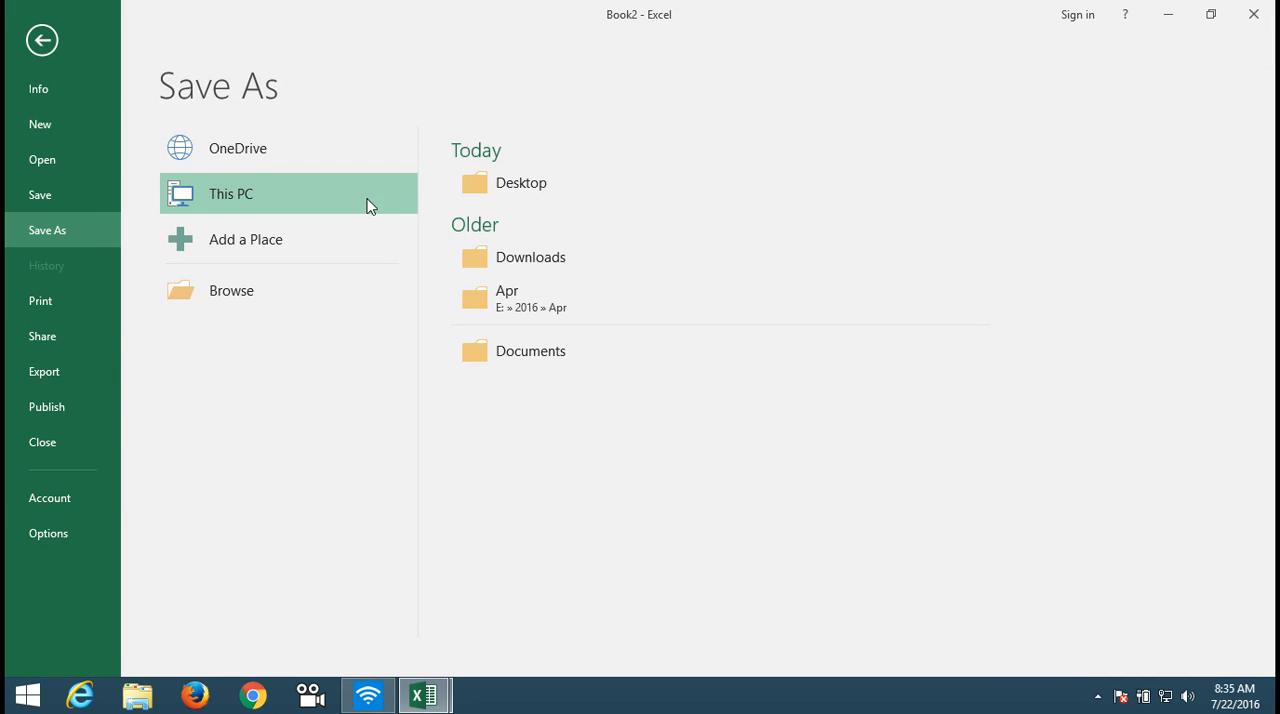
{"action": "left_click", "coordinate": [270, 292]}
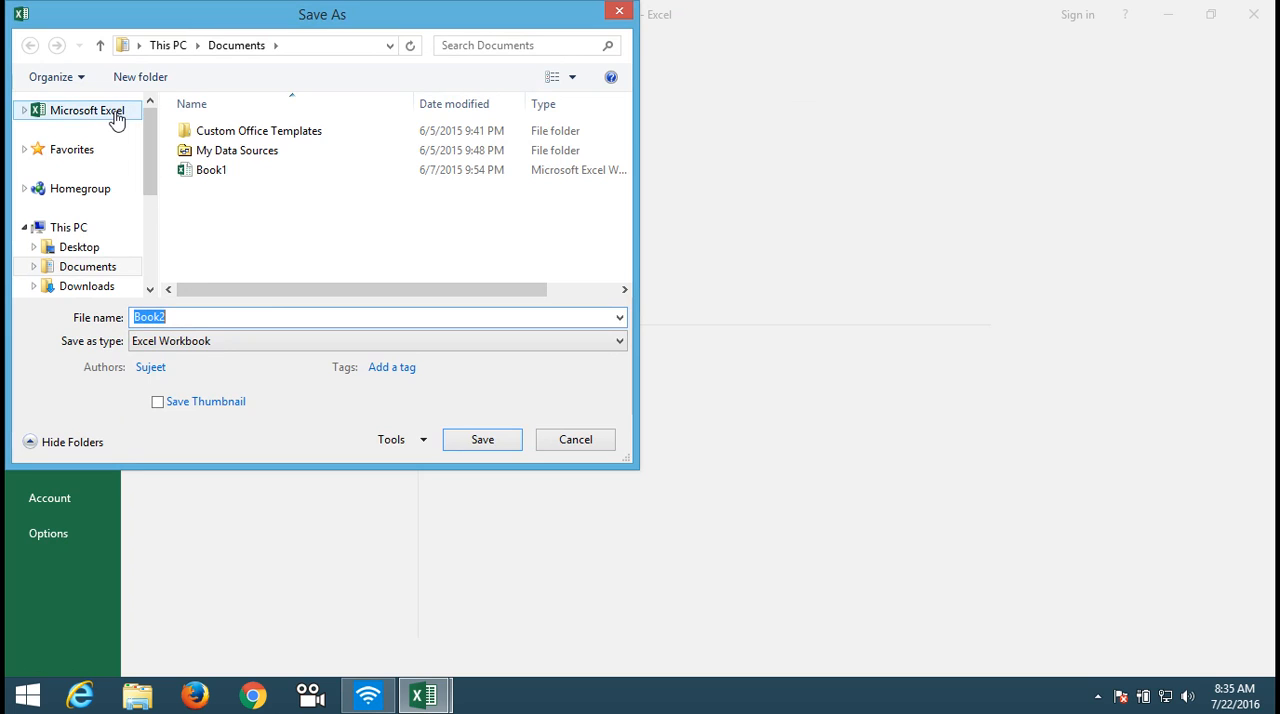
{"action": "left_click", "coordinate": [77, 247]}
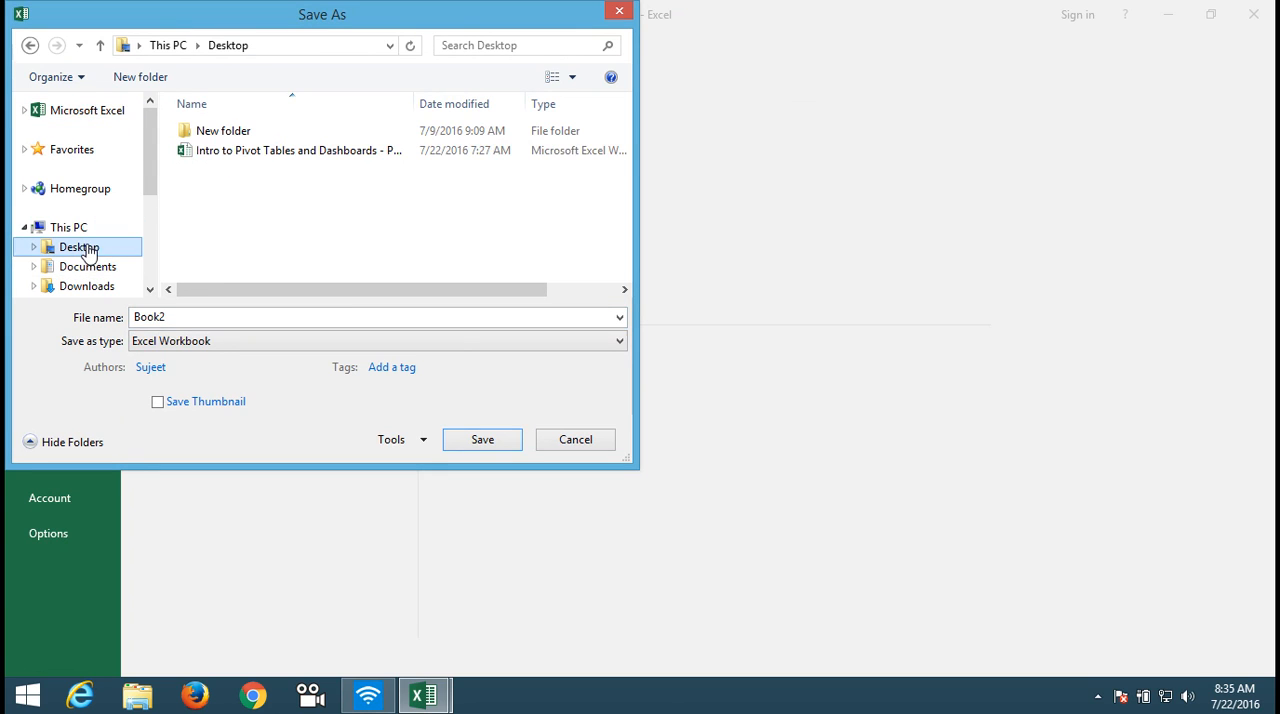
{"action": "left_click", "coordinate": [244, 160]}
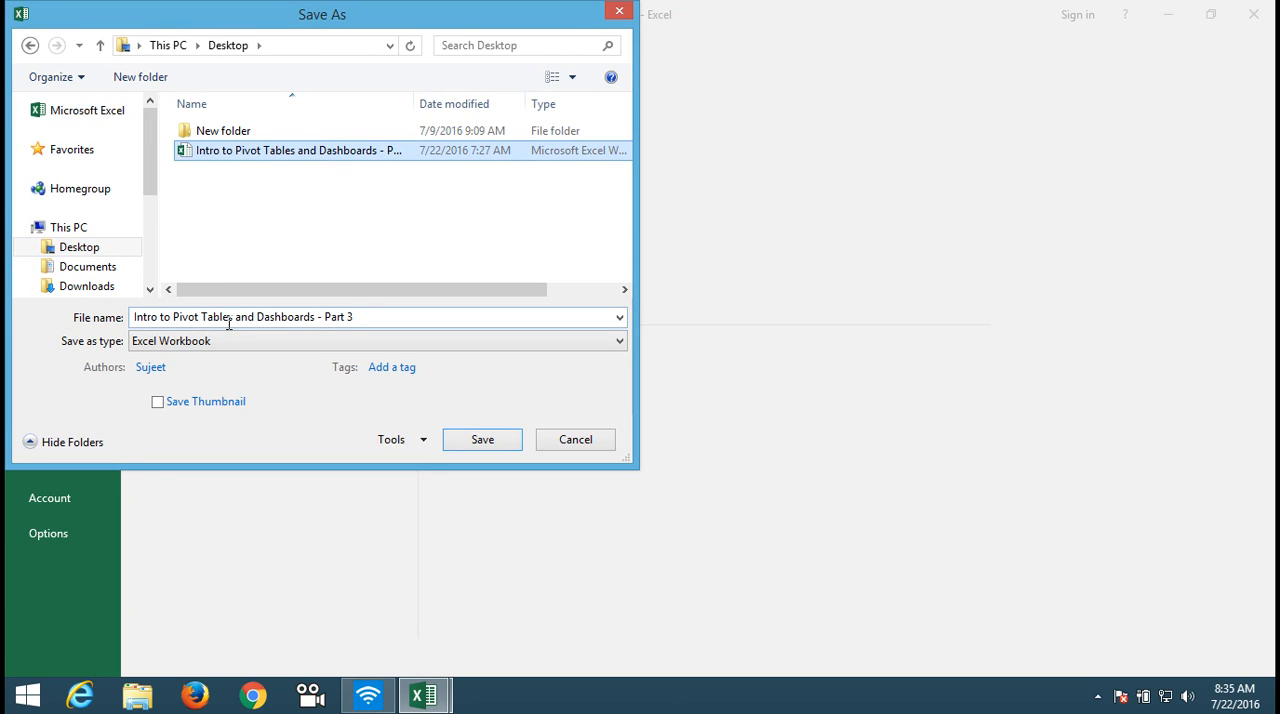
{"action": "left_click", "coordinate": [166, 317]}
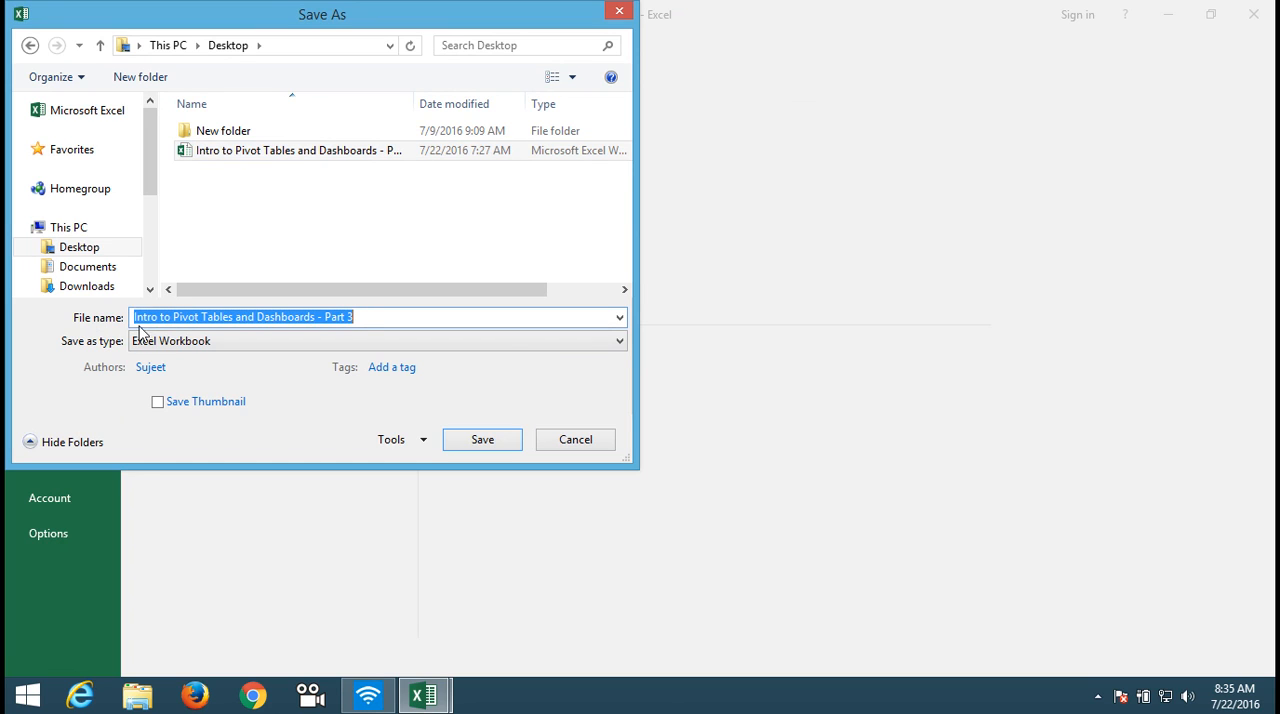
{"action": "left_click", "coordinate": [167, 317]}
{"action": "left_click_drag", "start_coordinate": [172, 317], "coordinate": [55, 310]}
{"action": "scroll", "coordinate": [55, 310], "scroll_direction": "down", "scroll_amount": 3}
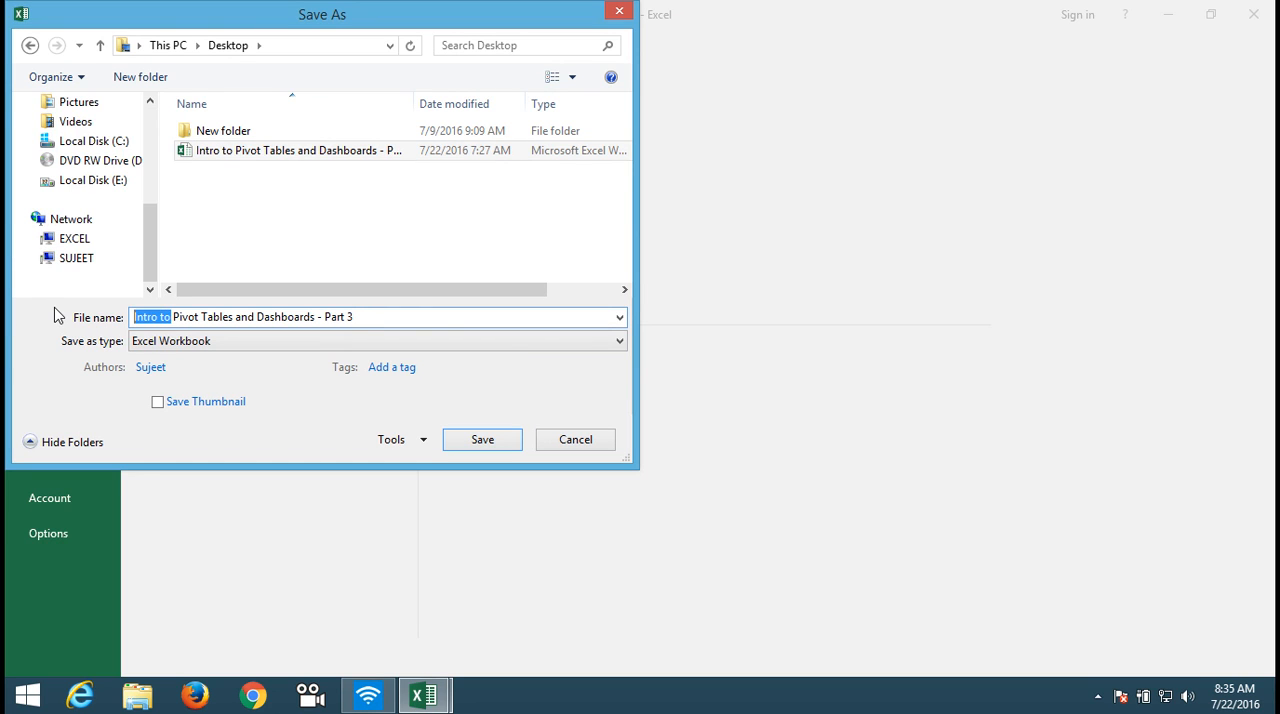
{"action": "key", "text": "Delete"}
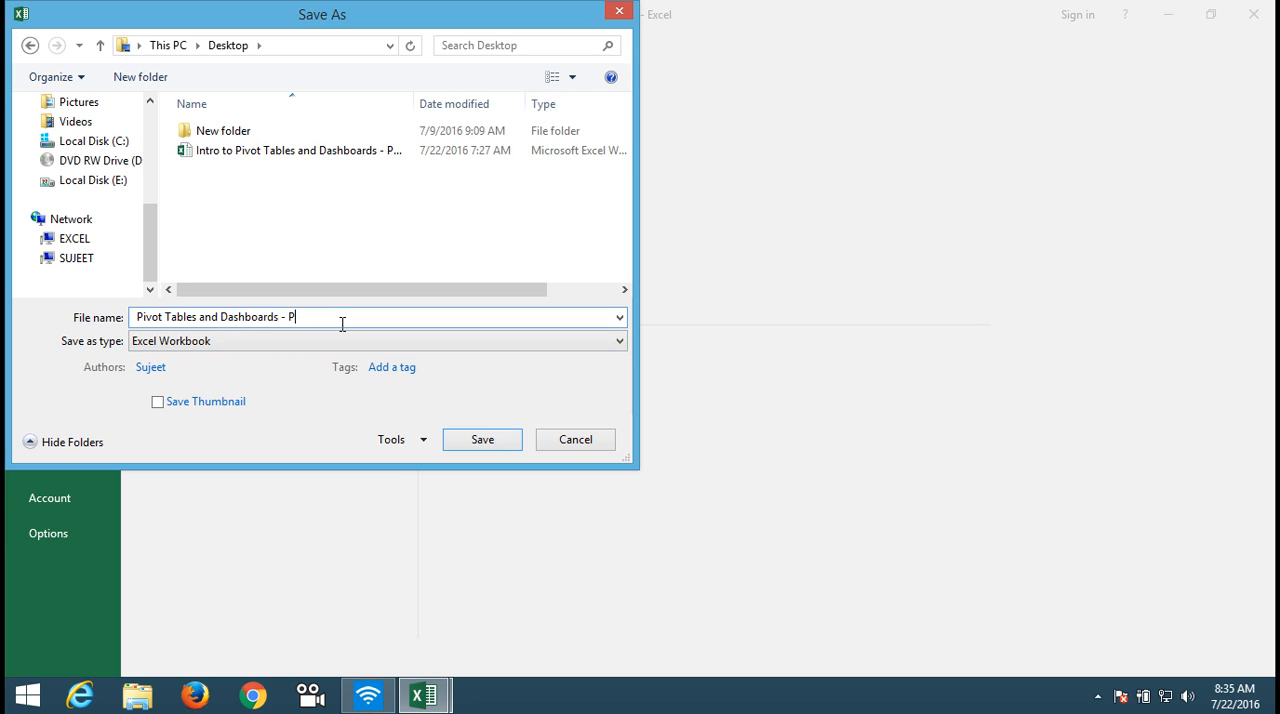
{"action": "left_click", "coordinate": [494, 449]}
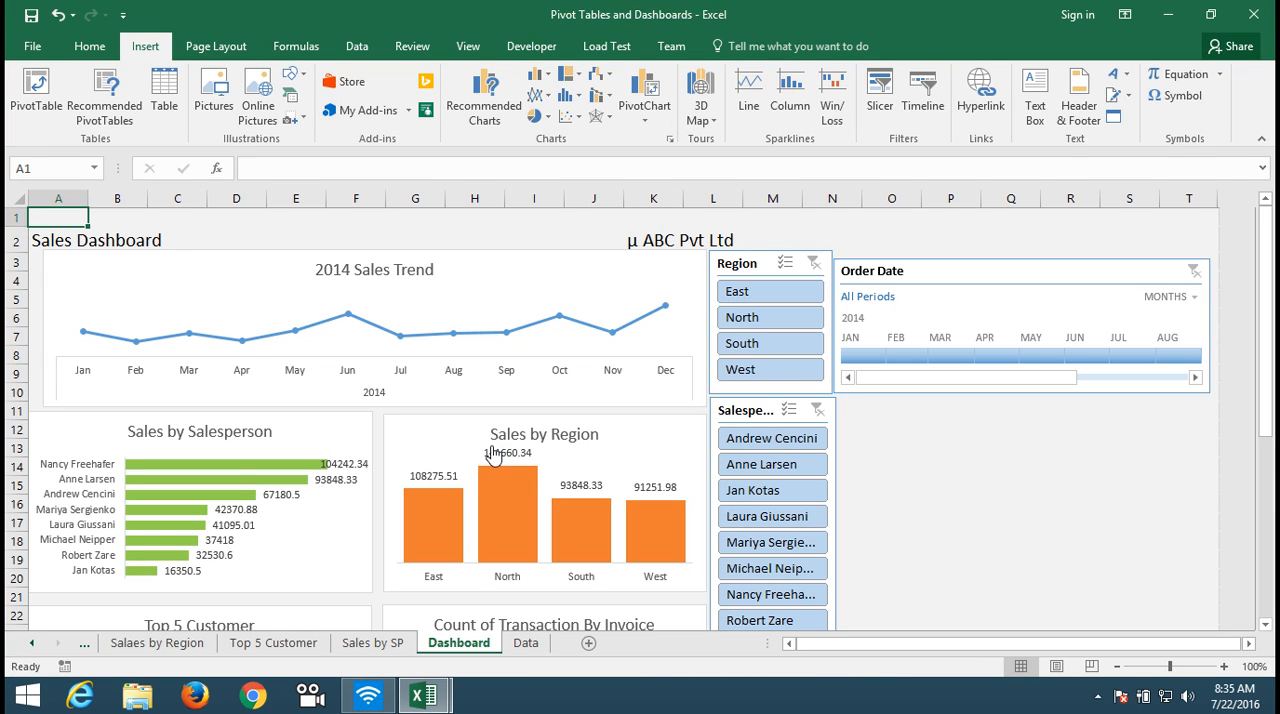